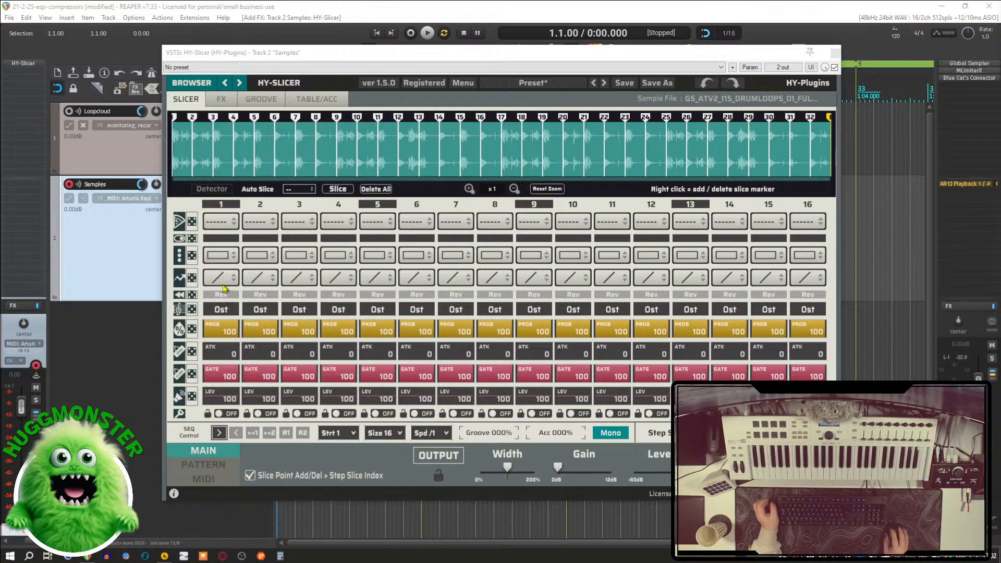
Step: Randomize the slice numbers assigned to all 16 steps in HY-Slicer
{"action": "left_click_drag", "start_coordinate": [386, 57], "coordinate": [401, 76]}
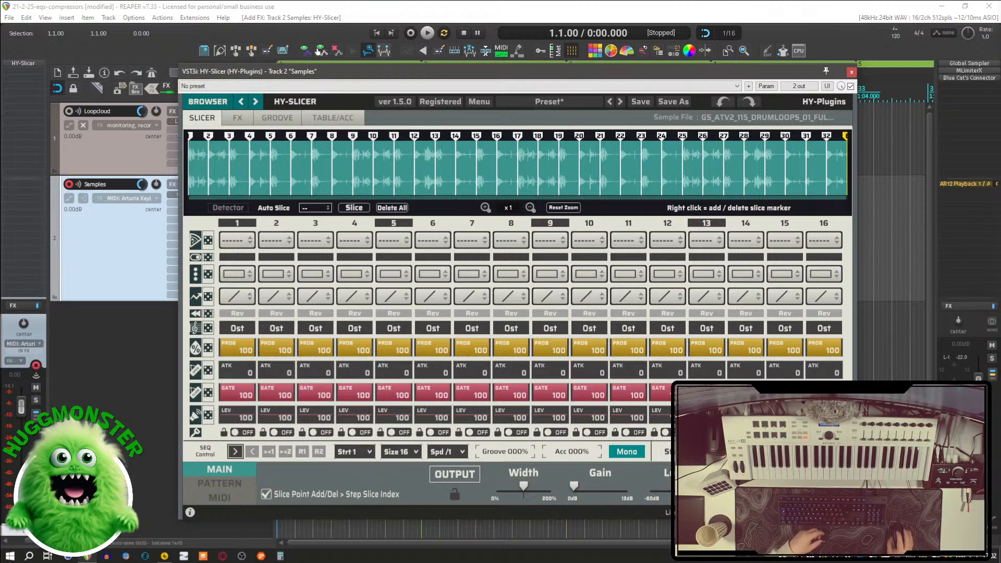
{"action": "left_click_drag", "start_coordinate": [530, 74], "coordinate": [539, 76]}
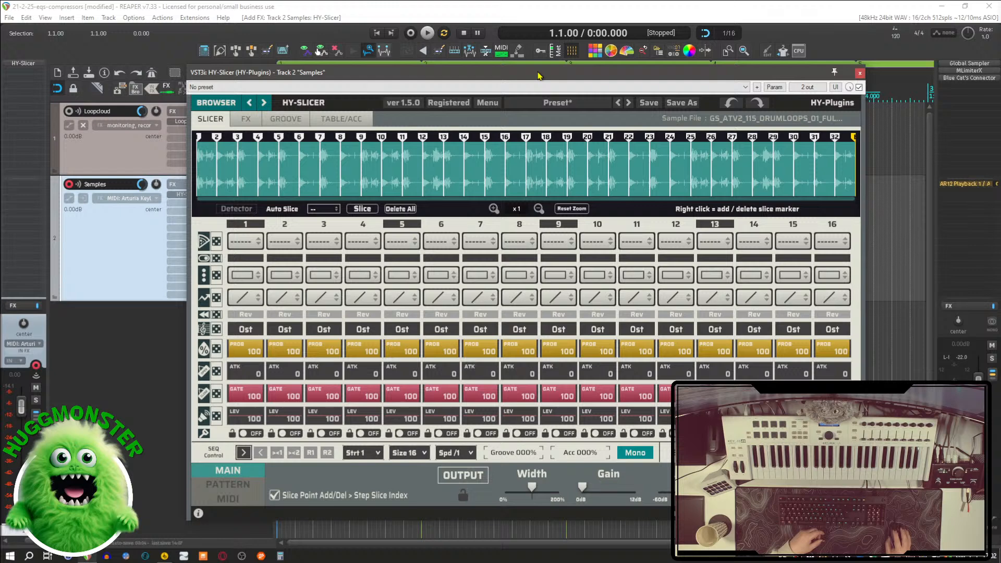
{"action": "left_click", "coordinate": [216, 243]}
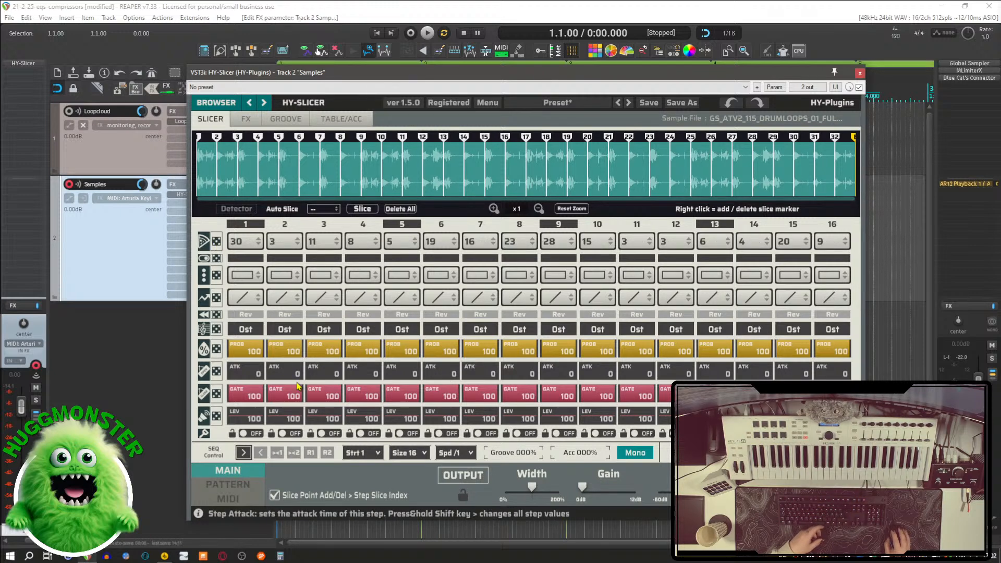
Step: Close the HY-Slicer window, then set the time selection to measures 1 to 9 and play it back
{"action": "left_click", "coordinate": [859, 74]}
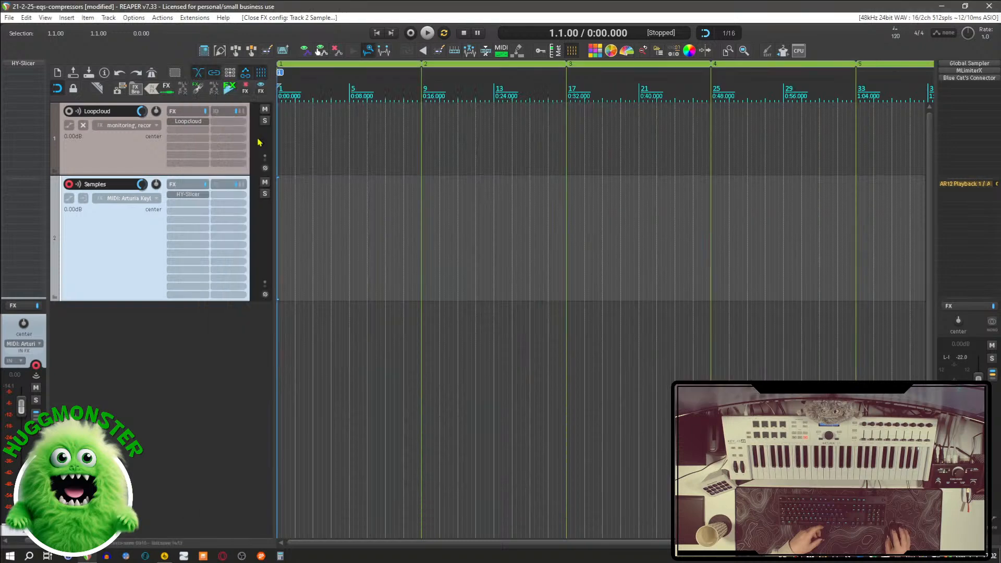
{"action": "left_click", "coordinate": [343, 66]}
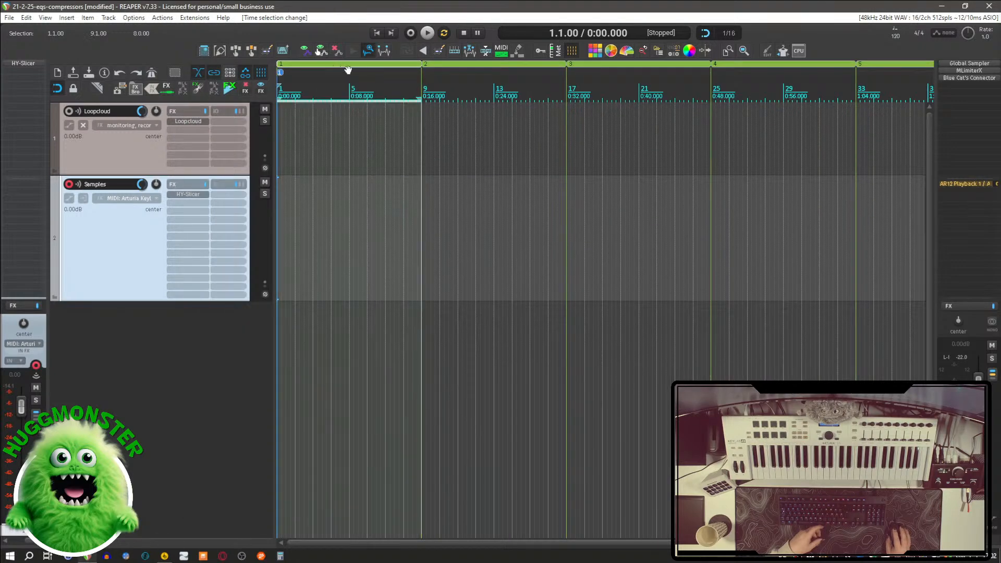
{"action": "left_click", "coordinate": [429, 34]}
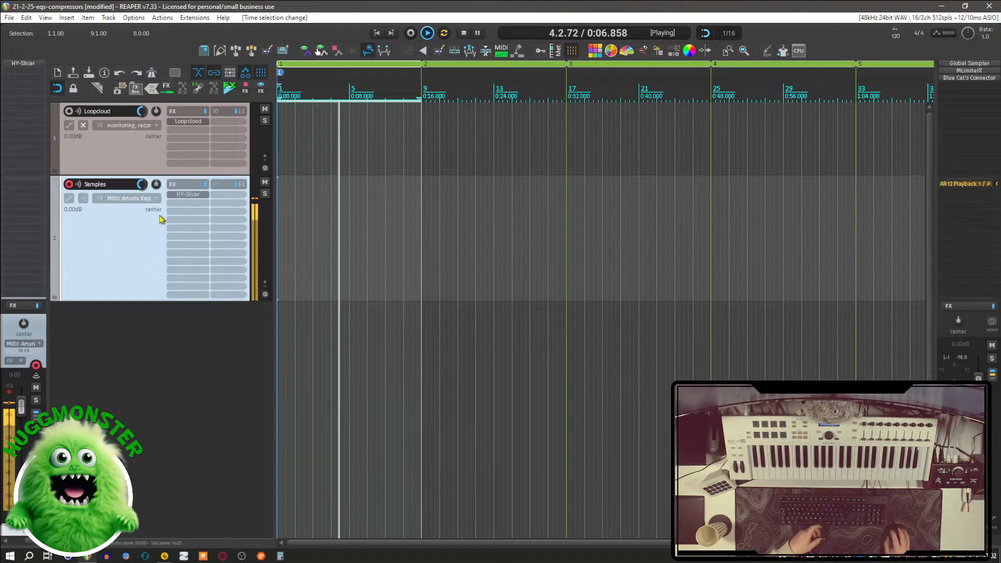
Step: Randomize the on/off switches and probability values of the HY-Slicer steps on the Samples track while listening to the pattern
{"action": "left_click", "coordinate": [187, 196]}
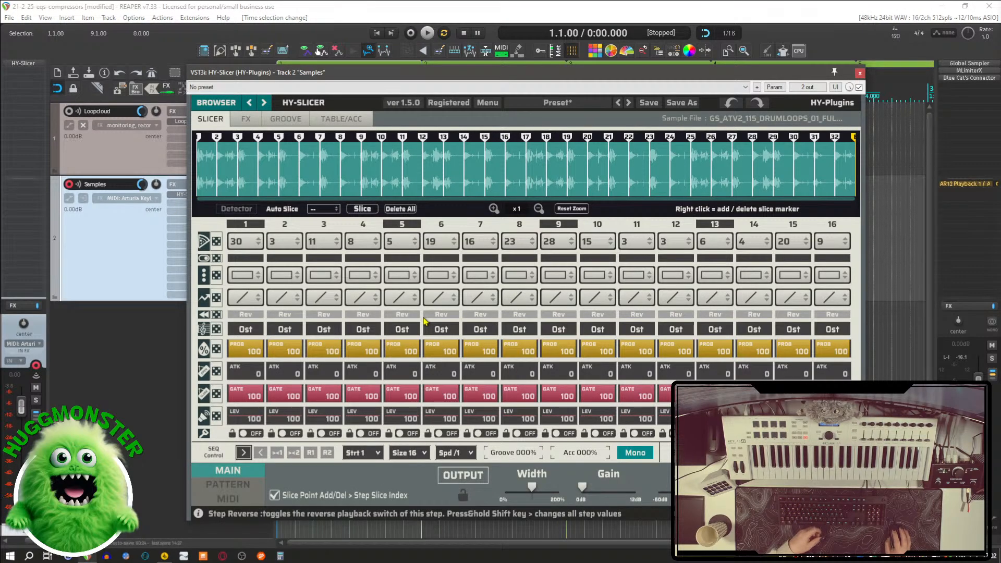
{"action": "left_click", "coordinate": [218, 259]}
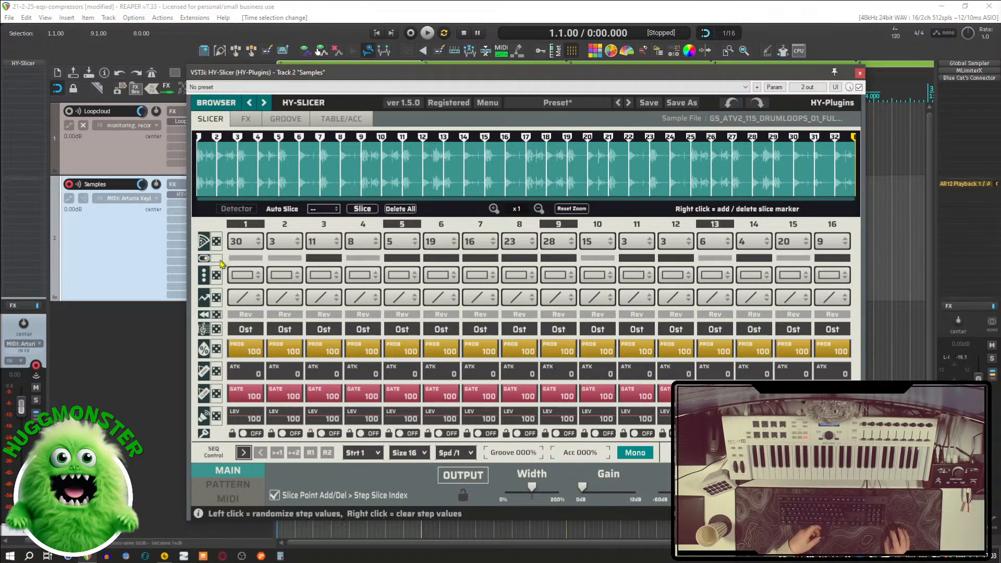
{"action": "key", "text": "space"}
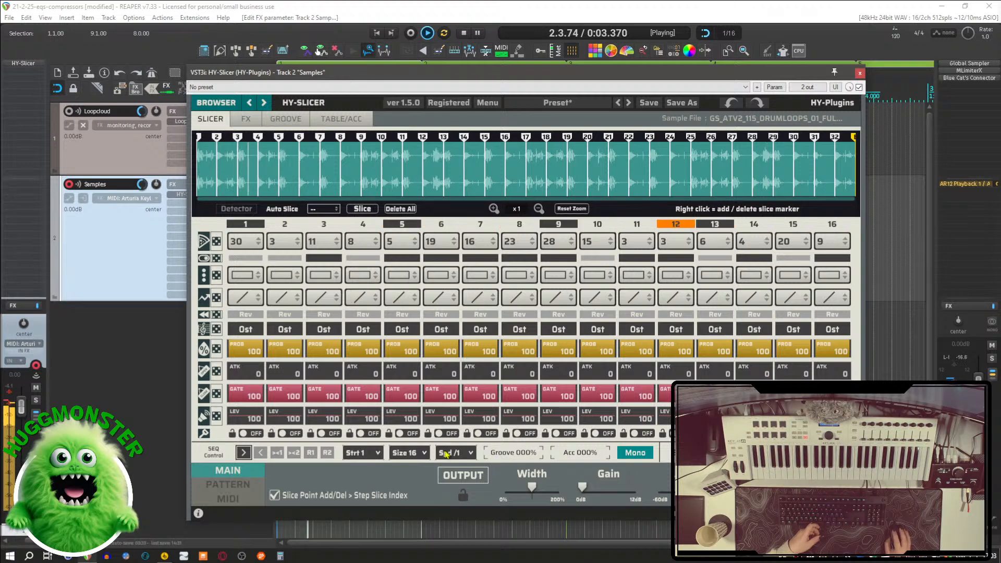
{"action": "left_click", "coordinate": [217, 350]}
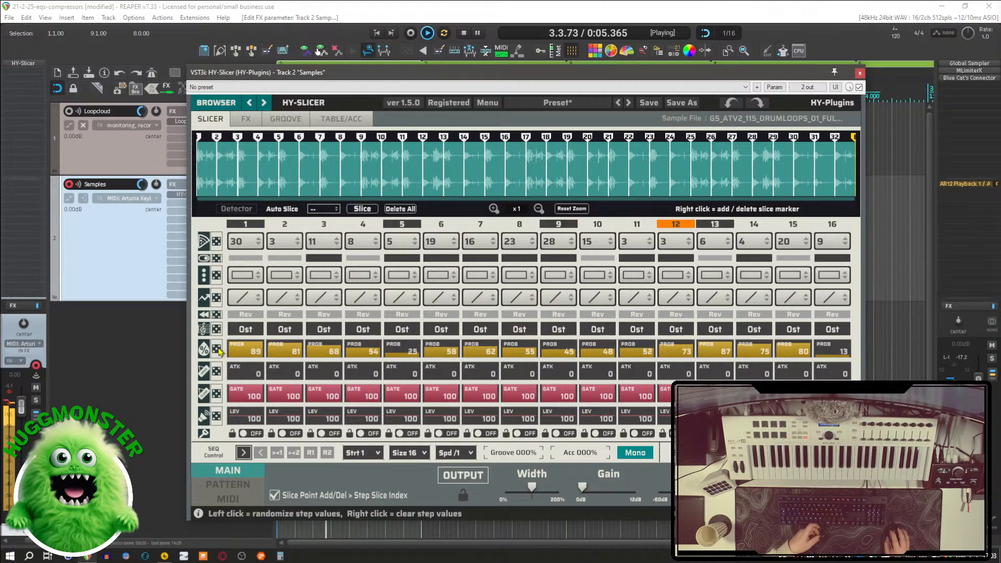
{"action": "left_click", "coordinate": [217, 349]}
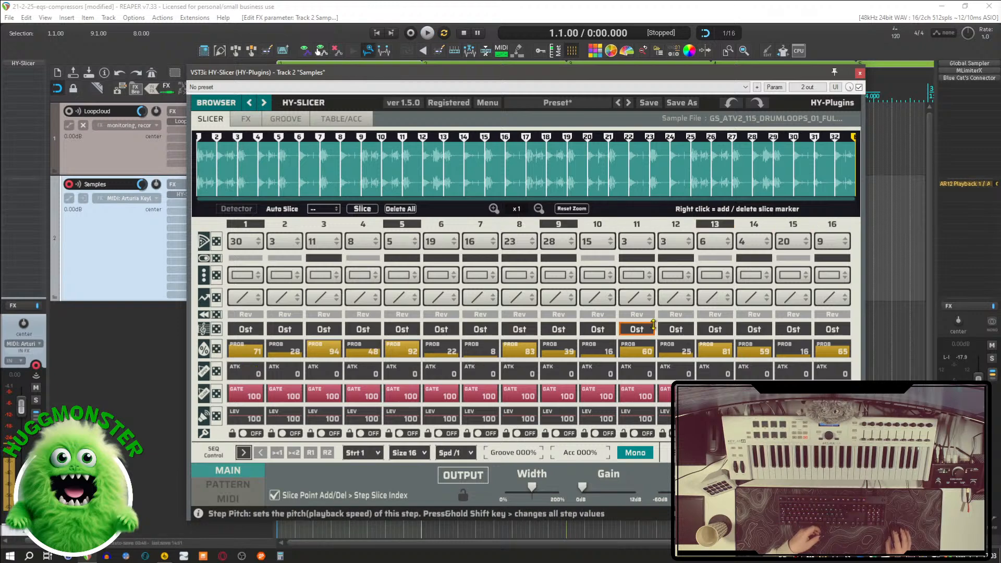
{"action": "left_click", "coordinate": [860, 73]}
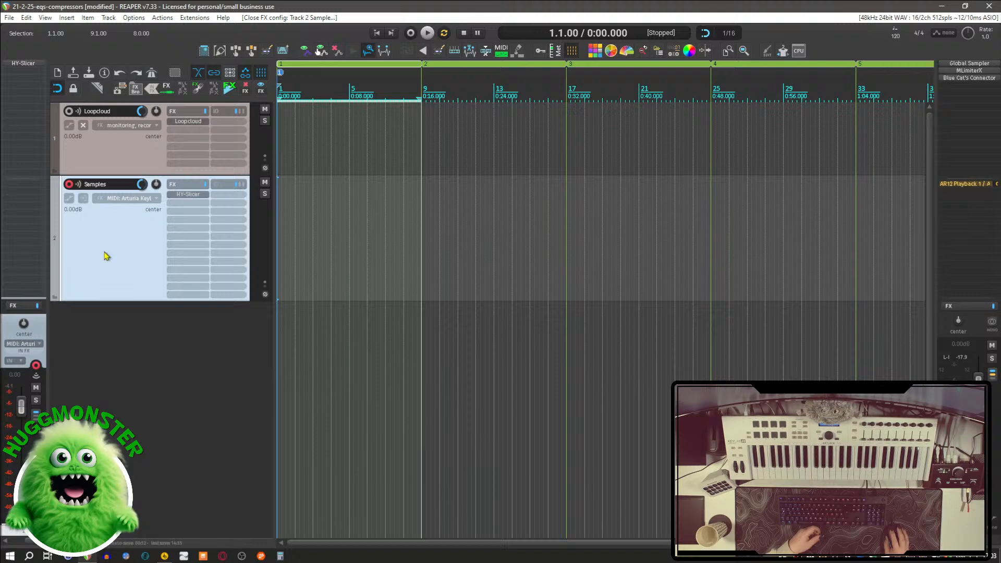
Step: Insert a stereo output recording track below Samples from the Record Stereo Out track template
{"action": "right_click", "coordinate": [105, 330]}
{"action": "mouse_move", "coordinate": [120, 332]}
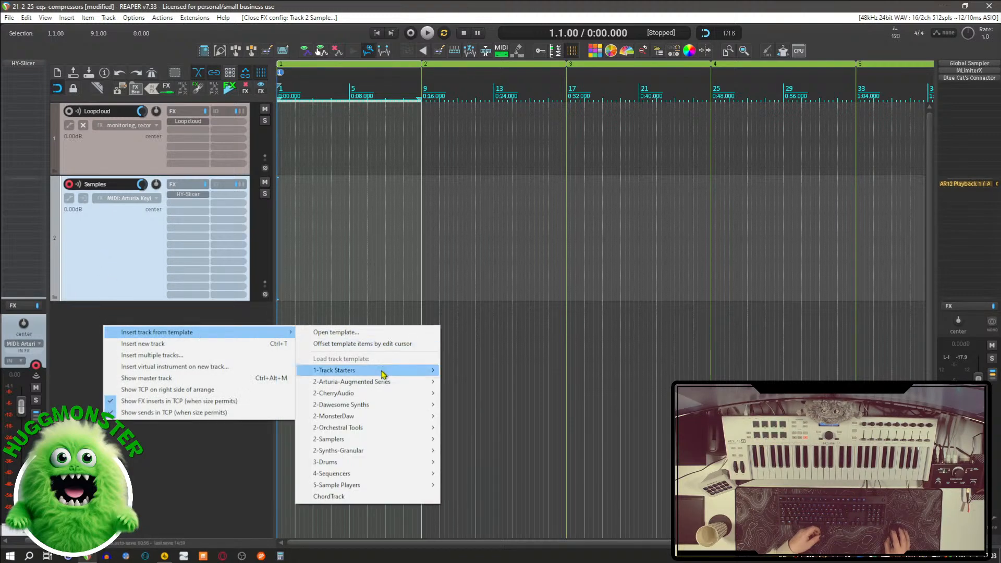
{"action": "mouse_move", "coordinate": [383, 372]}
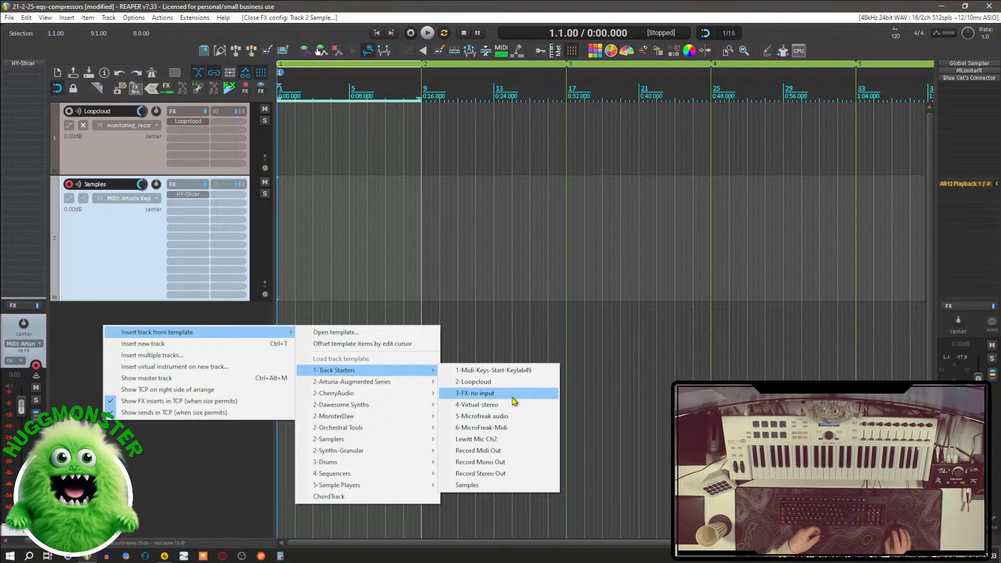
{"action": "left_click", "coordinate": [506, 475]}
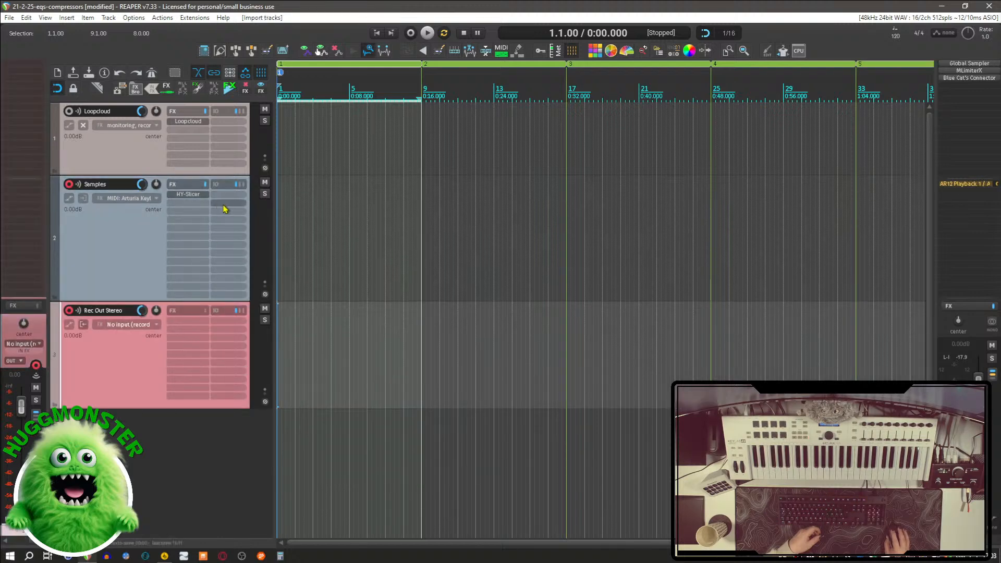
Step: Create a send from the Samples track to the Rec Out Stereo track, keeping its default settings
{"action": "left_click", "coordinate": [230, 188]}
{"action": "left_click_drag", "start_coordinate": [225, 316], "coordinate": [225, 317]}
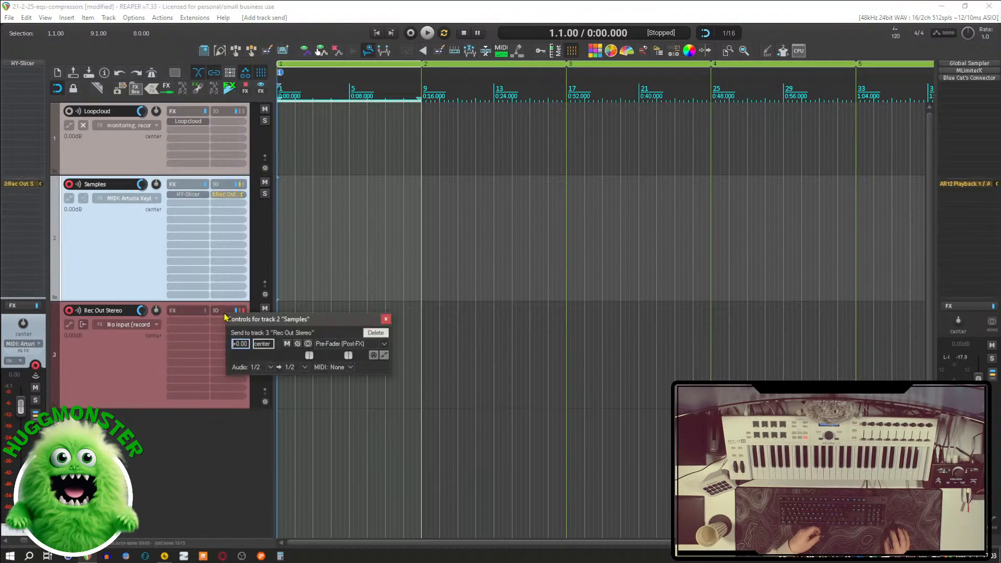
{"action": "left_click", "coordinate": [386, 319]}
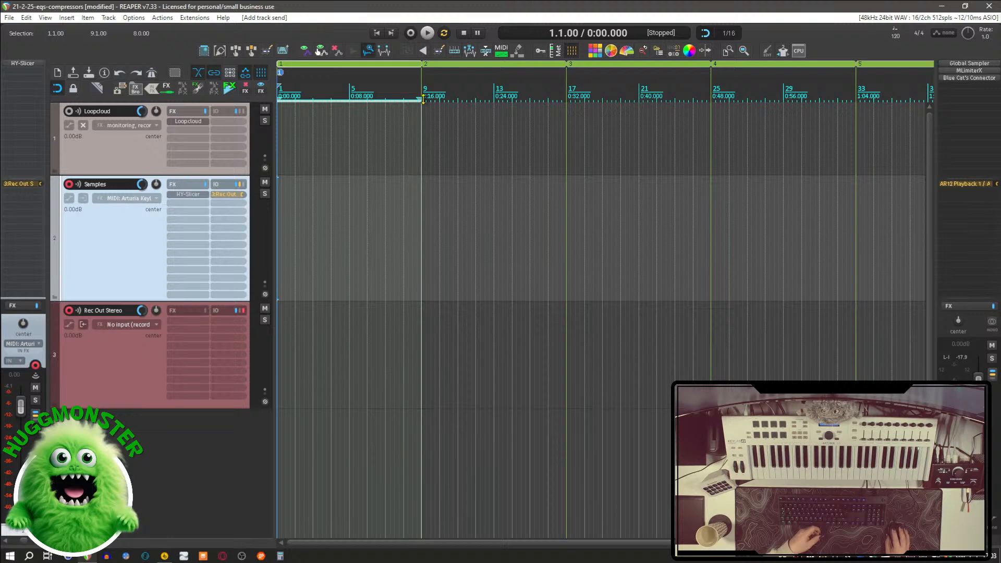
Step: Extend the time selection to measure 33 and record the Samples output onto the Rec Out Stereo track
{"action": "left_click_drag", "start_coordinate": [421, 99], "coordinate": [856, 91]}
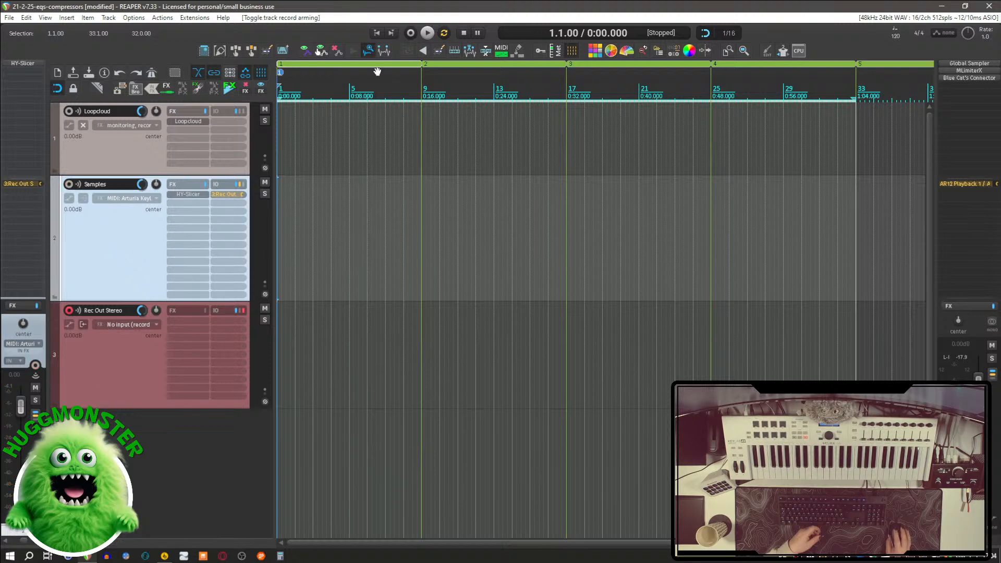
{"action": "left_click", "coordinate": [411, 33]}
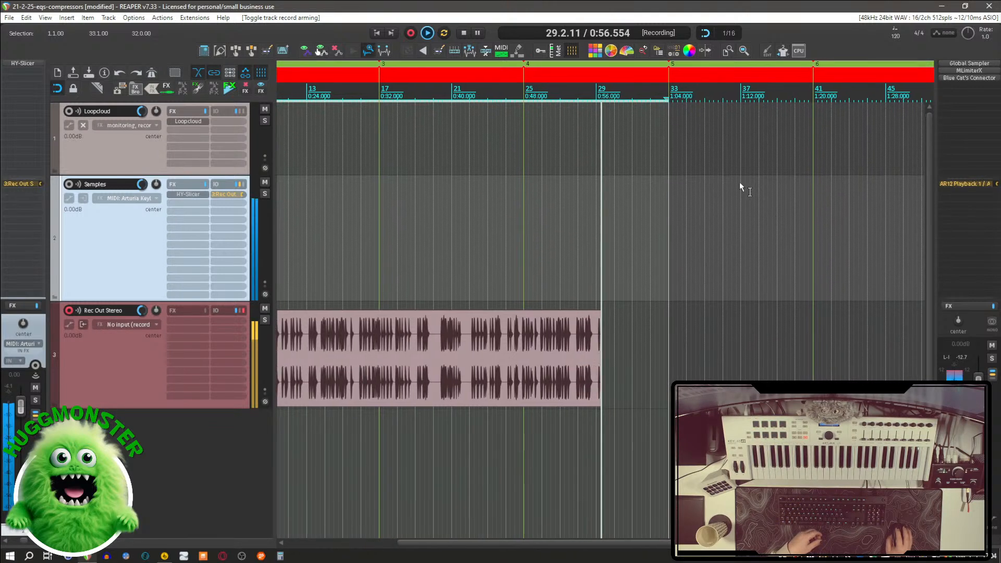
{"action": "left_click", "coordinate": [464, 33]}
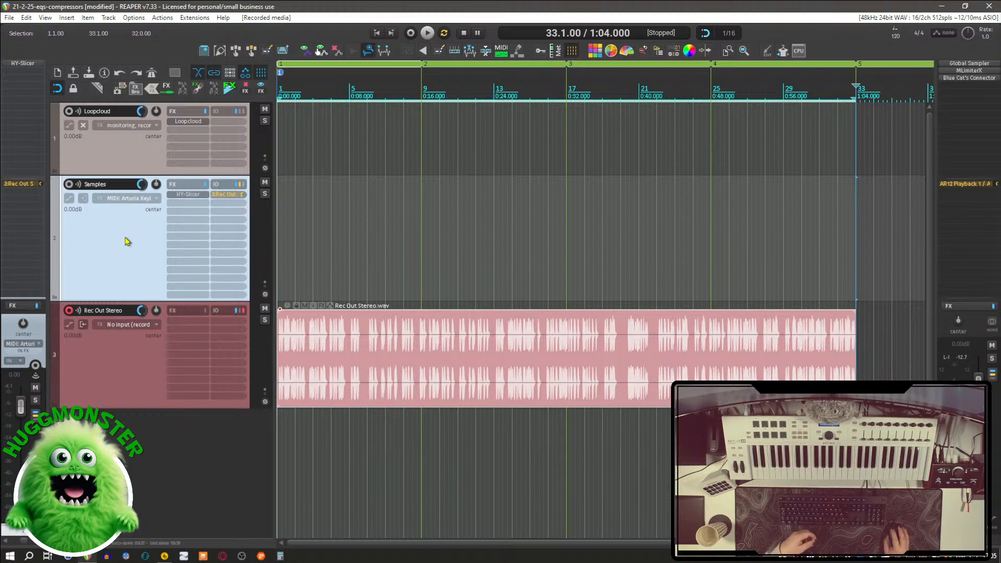
Step: Bypass the effects and delete the send on the Samples track, and disarm the Rec Out Stereo track
{"action": "left_click", "coordinate": [245, 89]}
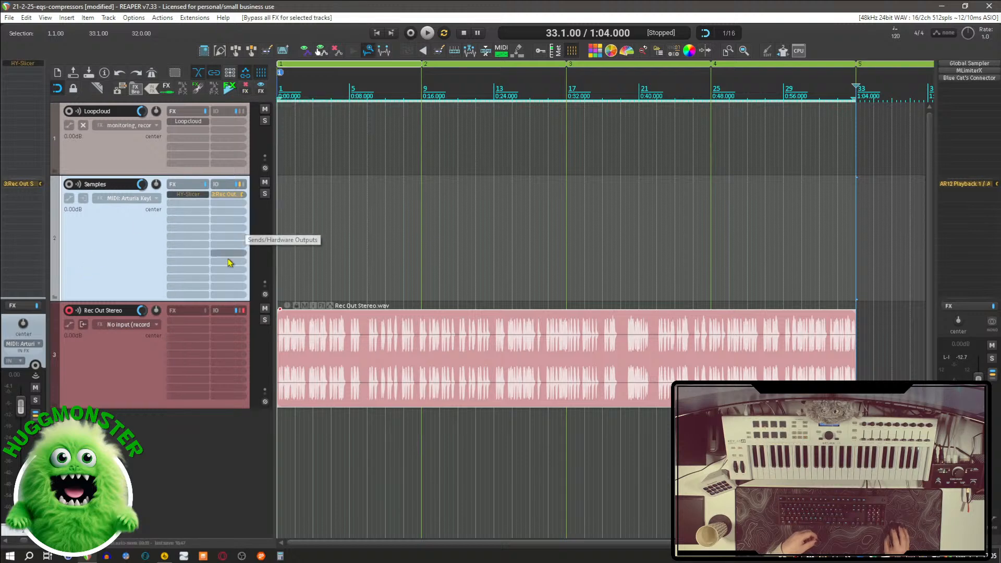
{"action": "left_click", "coordinate": [226, 196], "text": "alt"}
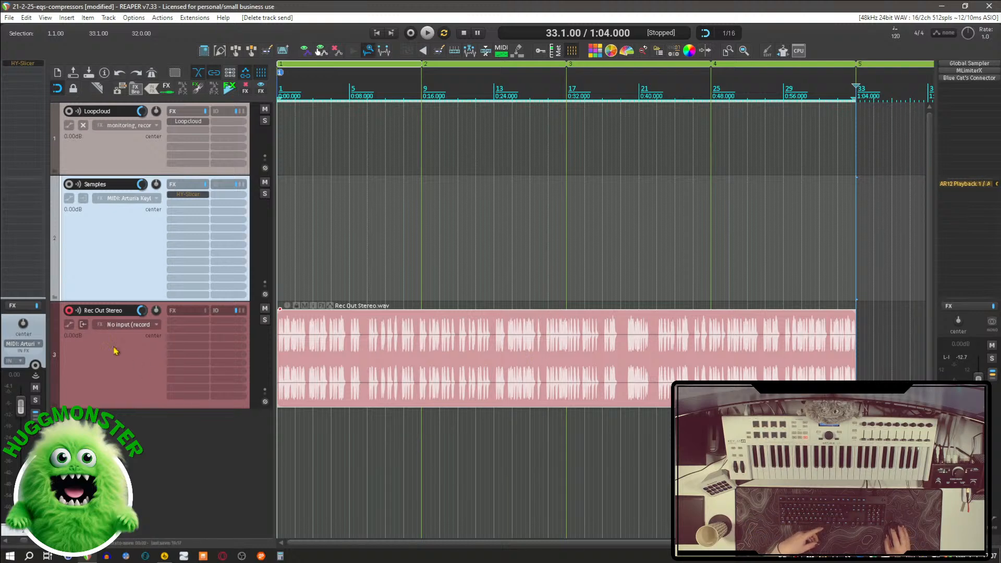
{"action": "left_click", "coordinate": [69, 310]}
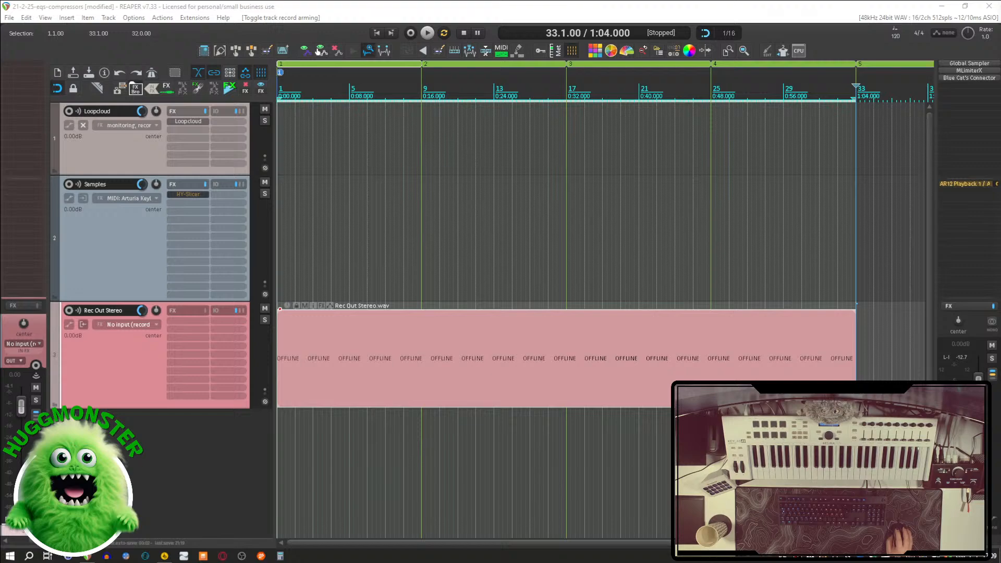
{"action": "left_click", "coordinate": [1000, 561]}
{"action": "left_click", "coordinate": [1000, 562]}
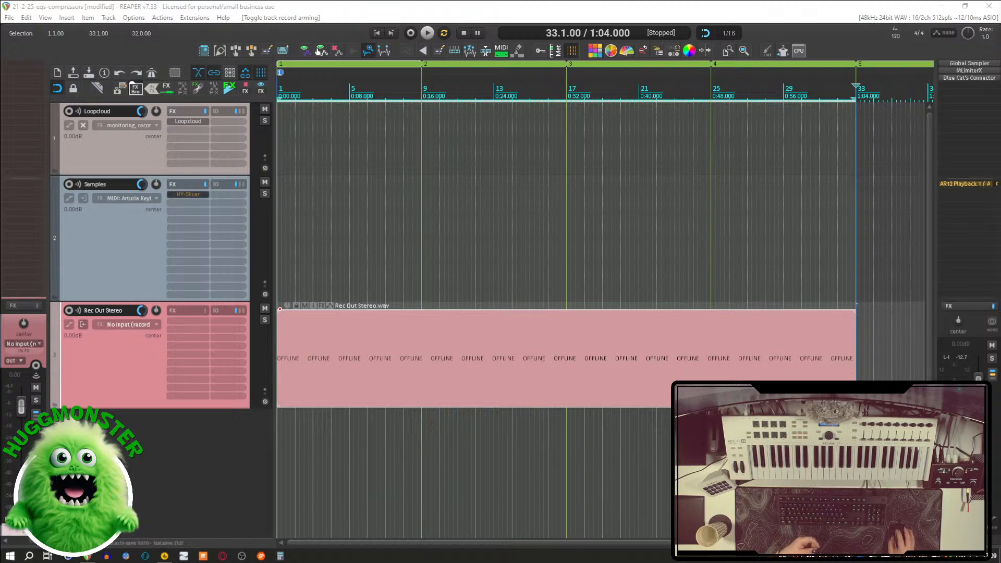
{"action": "left_click", "coordinate": [819, 16]}
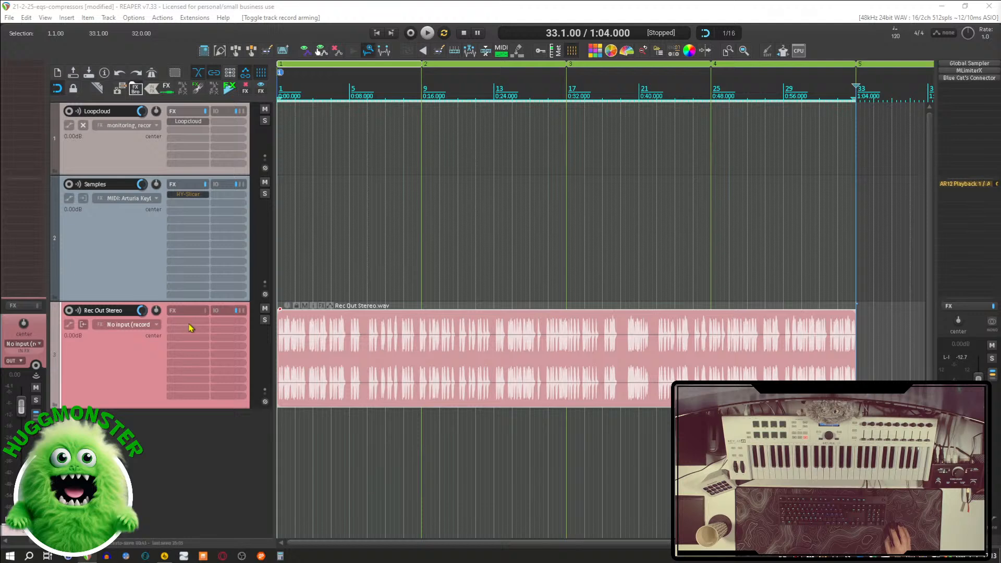
Step: Add the #TCompressor plugin to the Rec Out Stereo track and move its window clear of the start of the recording
{"action": "left_click_drag", "start_coordinate": [190, 328], "coordinate": [188, 322]}
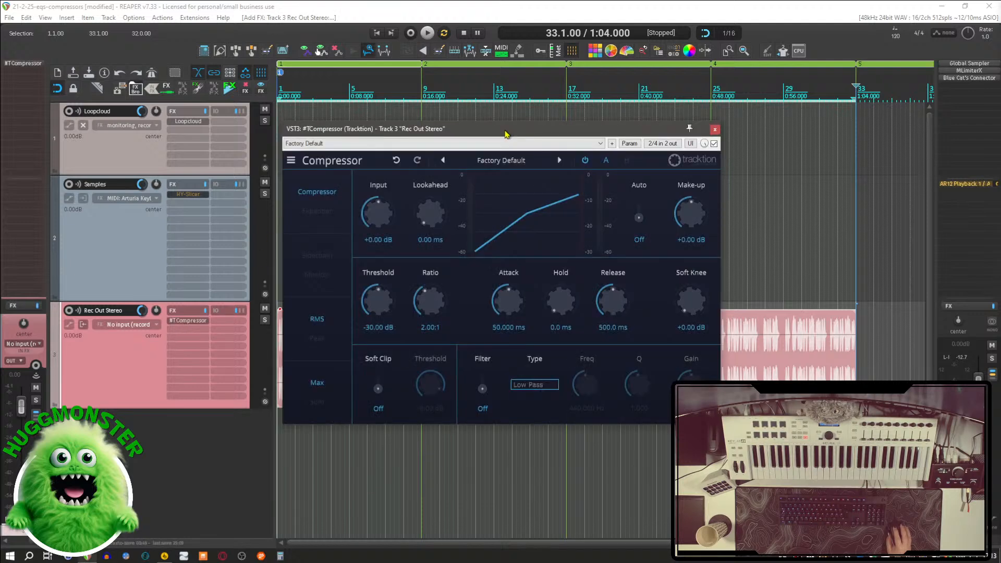
{"action": "left_click_drag", "start_coordinate": [505, 134], "coordinate": [610, 146]}
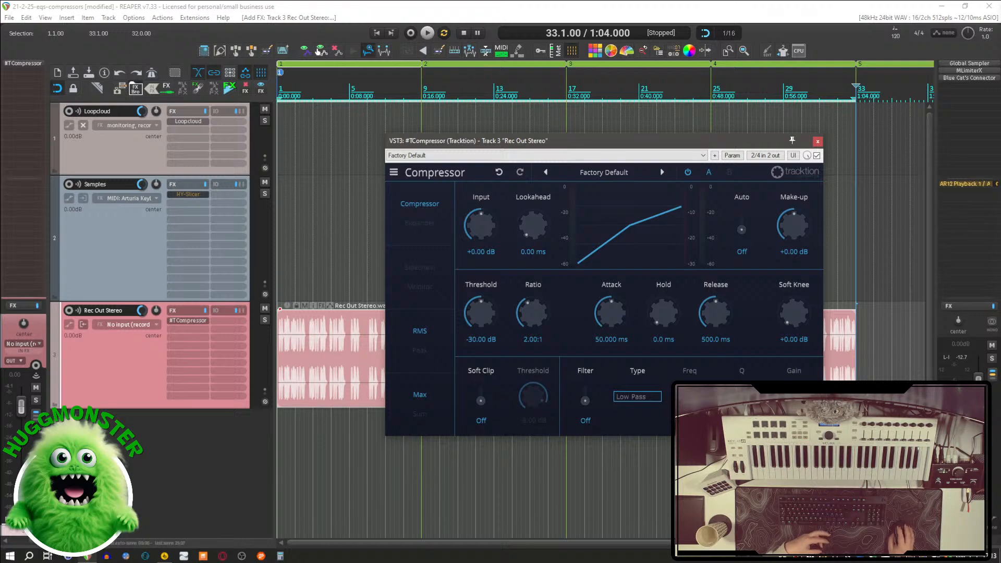
{"action": "left_click_drag", "start_coordinate": [578, 142], "coordinate": [613, 153]}
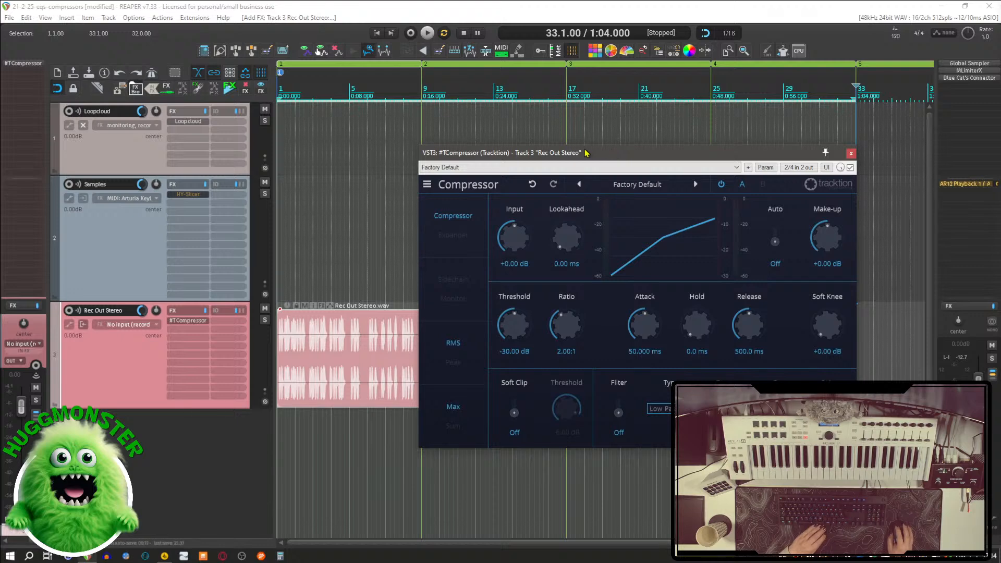
Step: Play the recorded drum loop from the project start through the compressor's Factory Default settings
{"action": "left_click", "coordinate": [427, 32]}
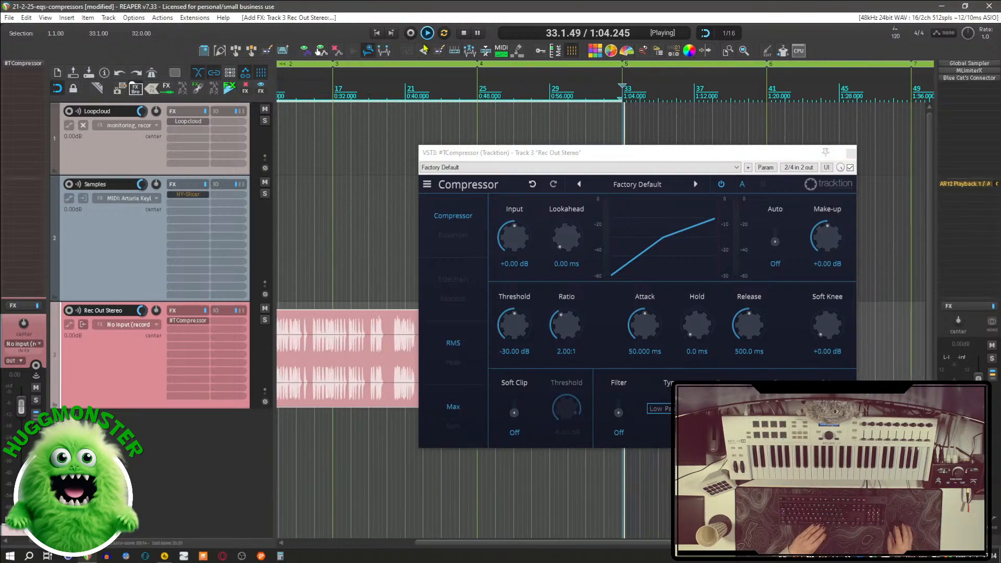
{"action": "key", "text": "space"}
{"action": "key", "text": "w"}
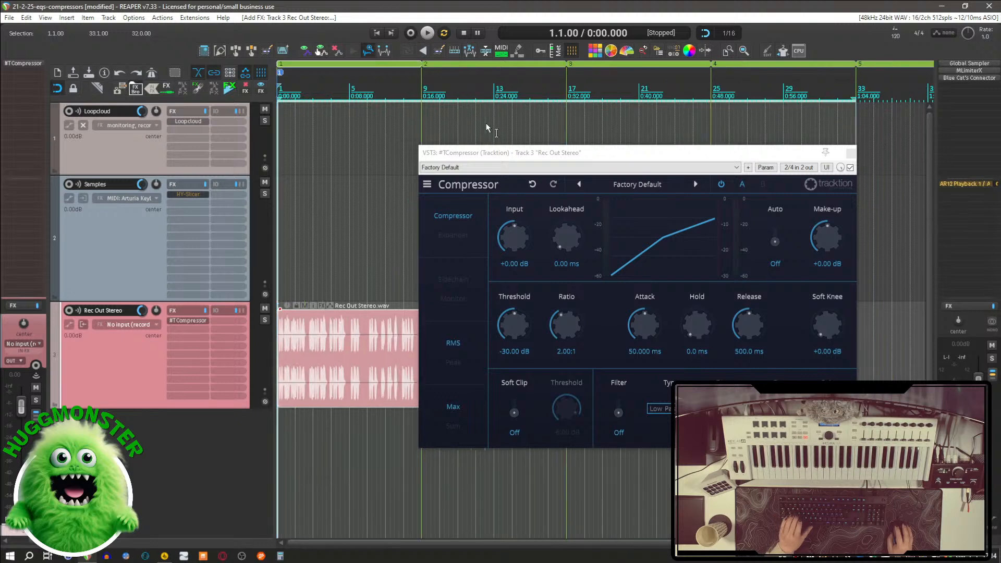
{"action": "key", "text": "space"}
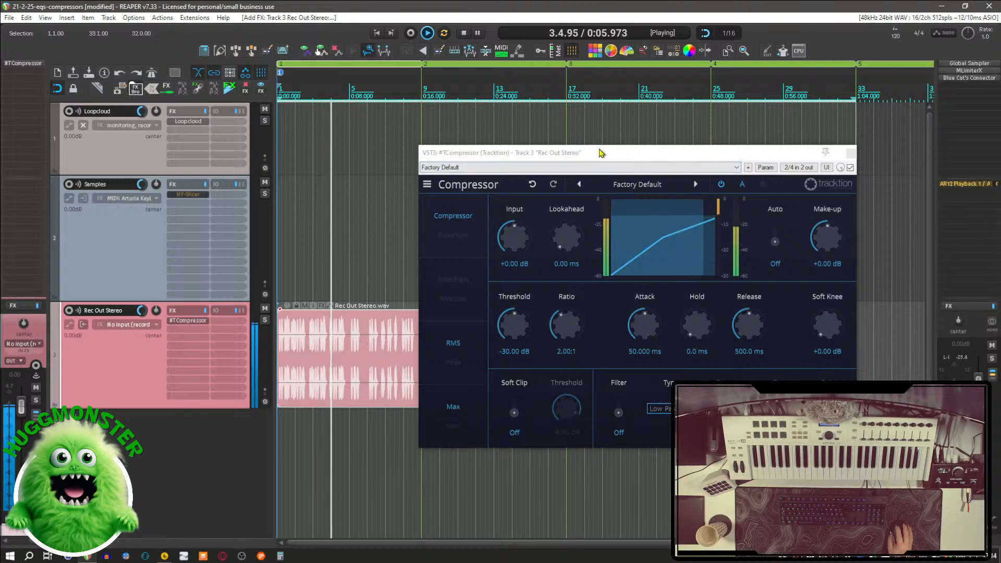
{"action": "left_click", "coordinate": [600, 154]}
{"action": "left_click_drag", "start_coordinate": [600, 155], "coordinate": [595, 130]}
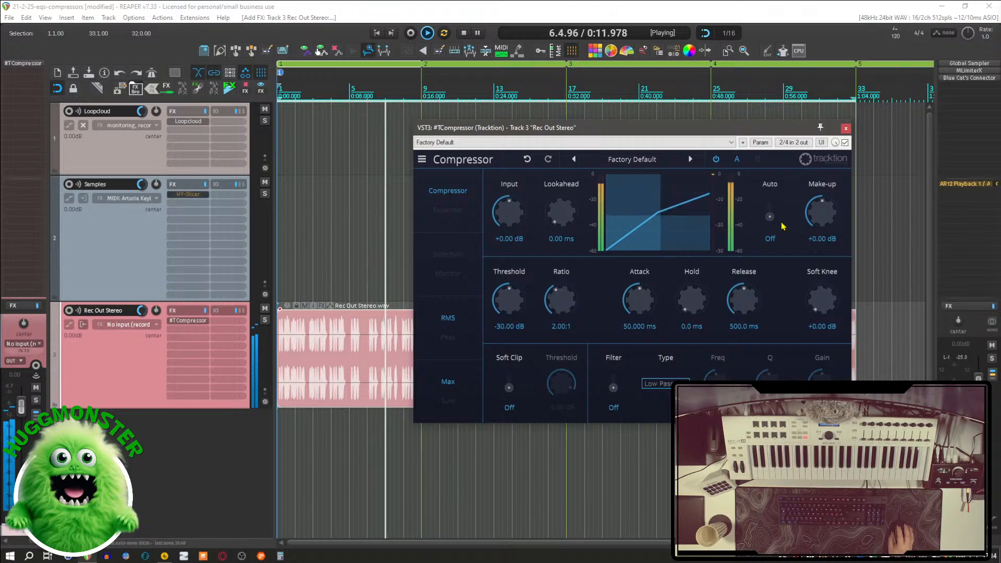
Step: Load the Classic Drums preset from the Drums category in the compressor
{"action": "left_click", "coordinate": [639, 159]}
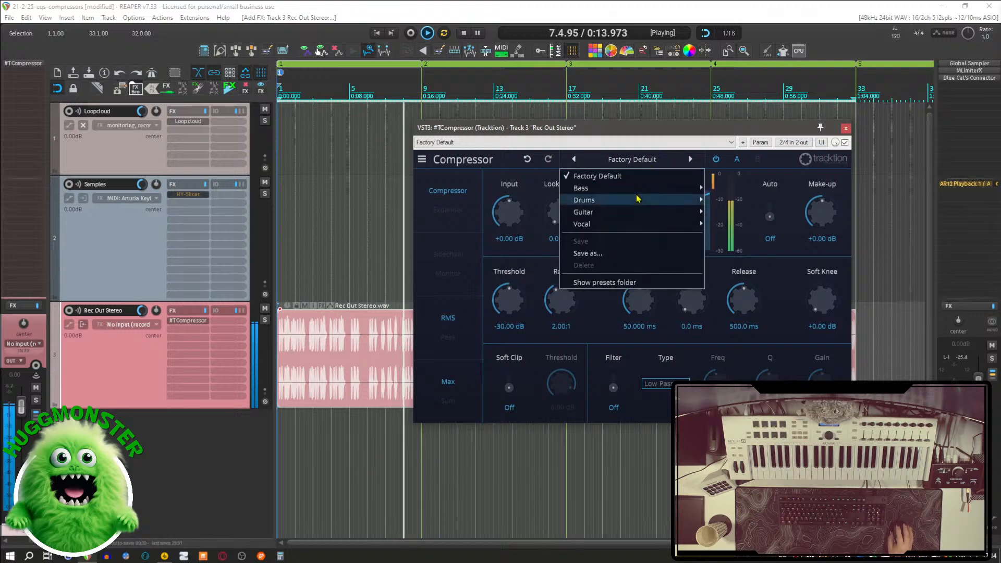
{"action": "mouse_move", "coordinate": [636, 201]}
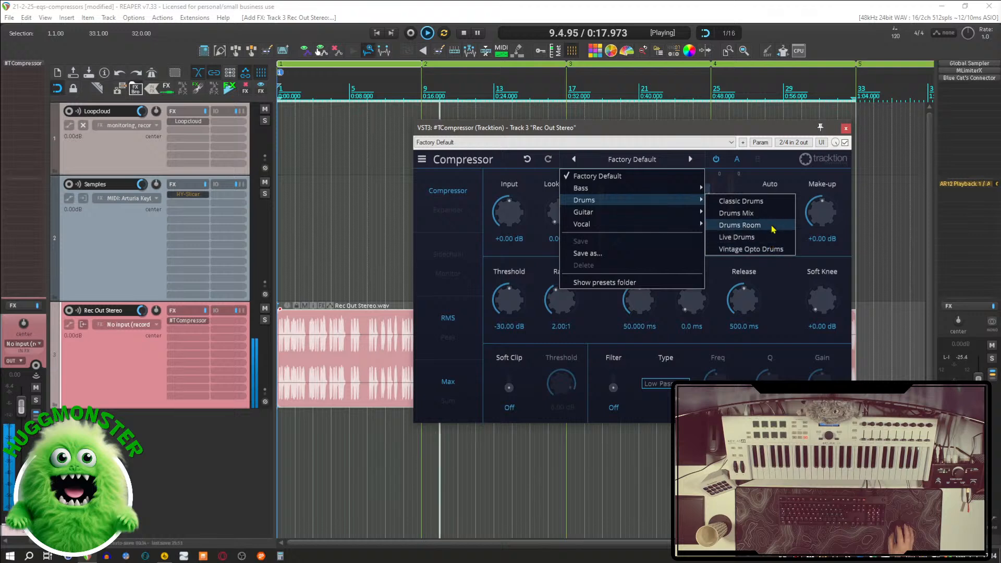
{"action": "left_click", "coordinate": [763, 202]}
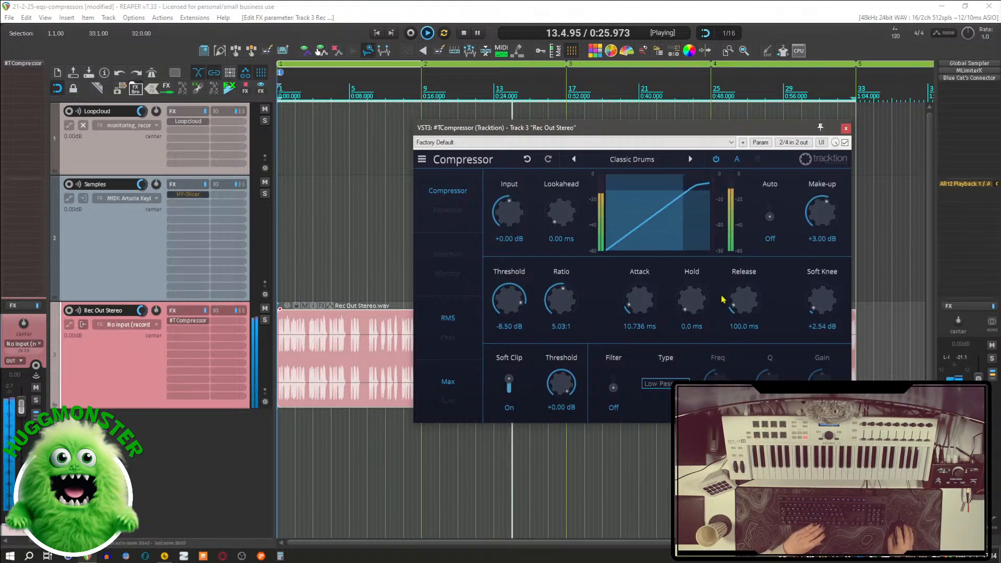
Step: Restart playback of the recorded loop and load the Drums Mix preset from the compressor's Drums category
{"action": "key", "text": "space"}
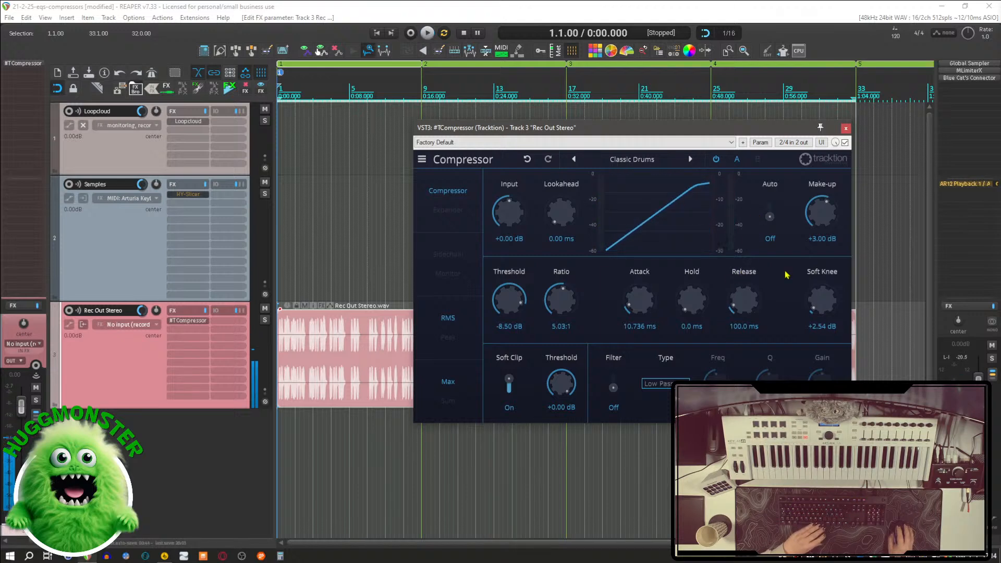
{"action": "key", "text": "space"}
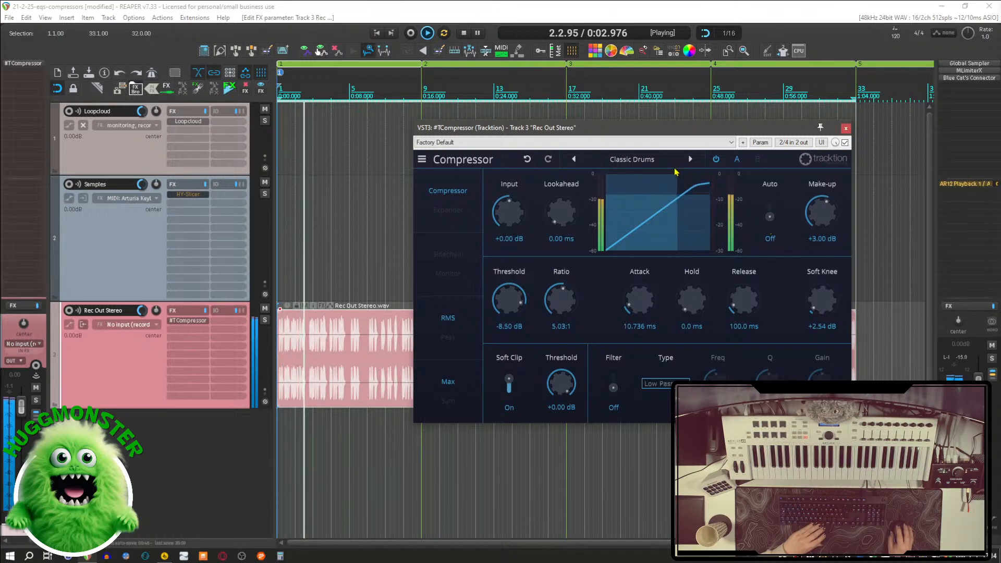
{"action": "left_click", "coordinate": [678, 160]}
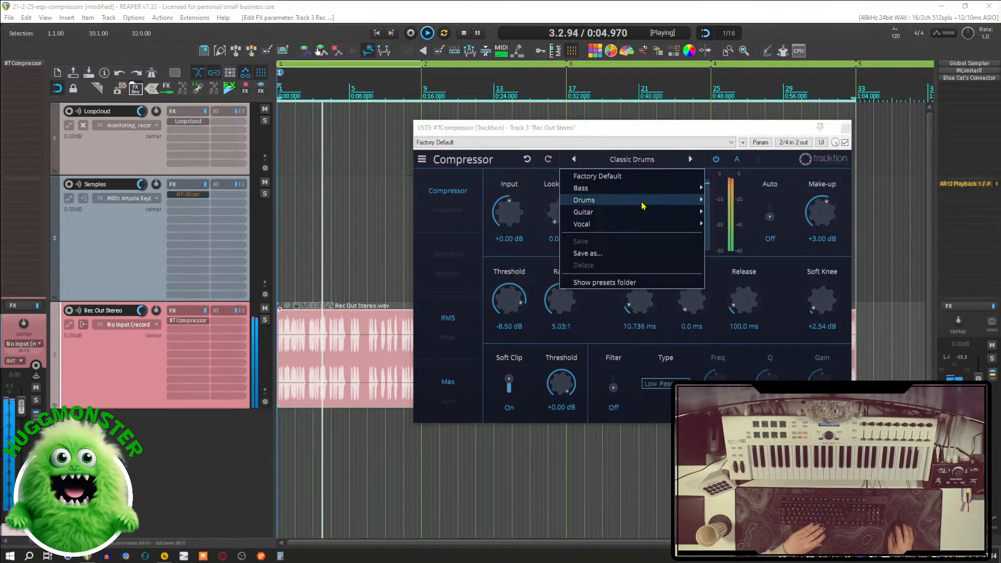
{"action": "mouse_move", "coordinate": [648, 200]}
{"action": "left_click", "coordinate": [774, 214]}
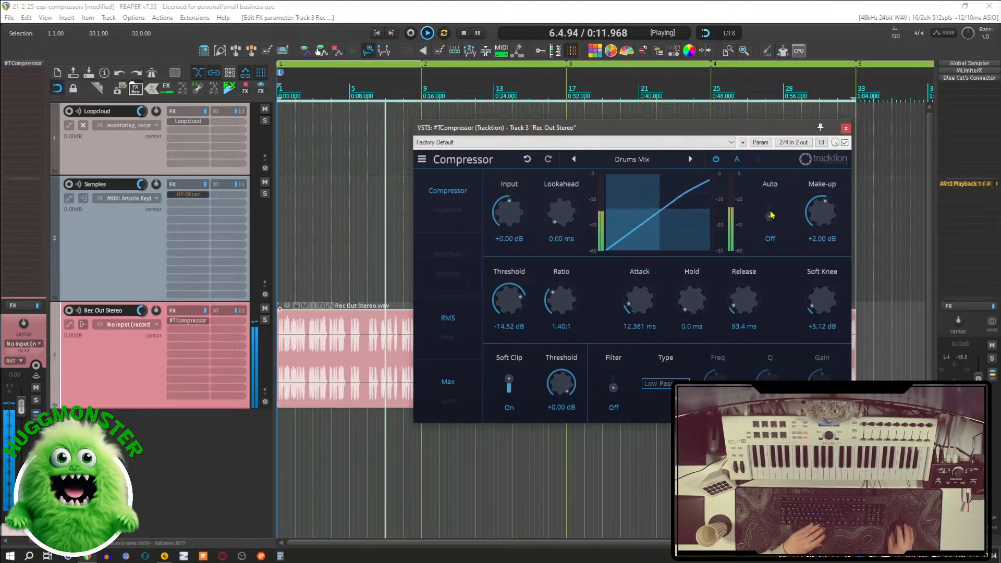
Step: Advance the compressor to the Drums Room preset and set its soft clip threshold to +0.00 dB
{"action": "left_click", "coordinate": [691, 160]}
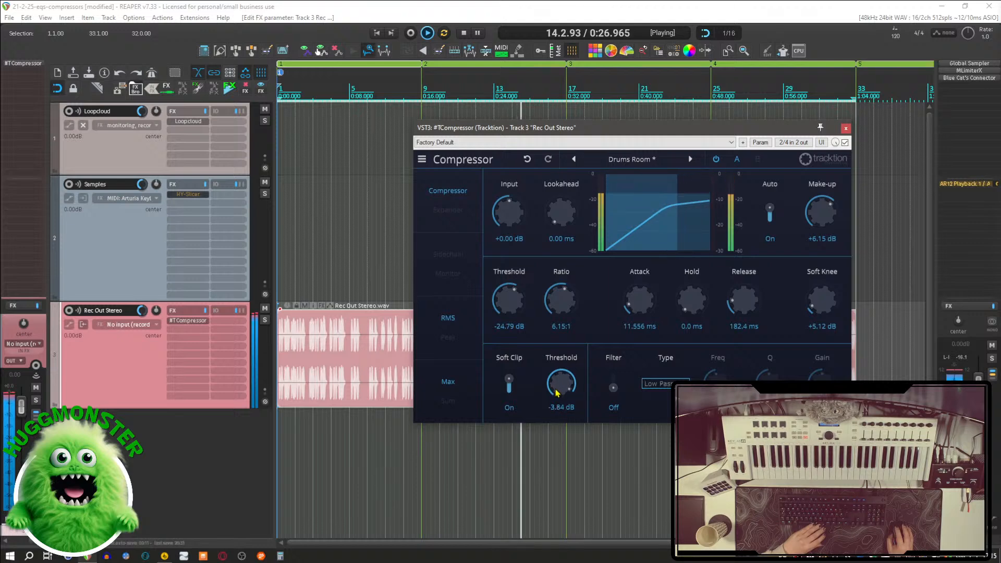
{"action": "left_click_drag", "start_coordinate": [556, 384], "coordinate": [553, 326]}
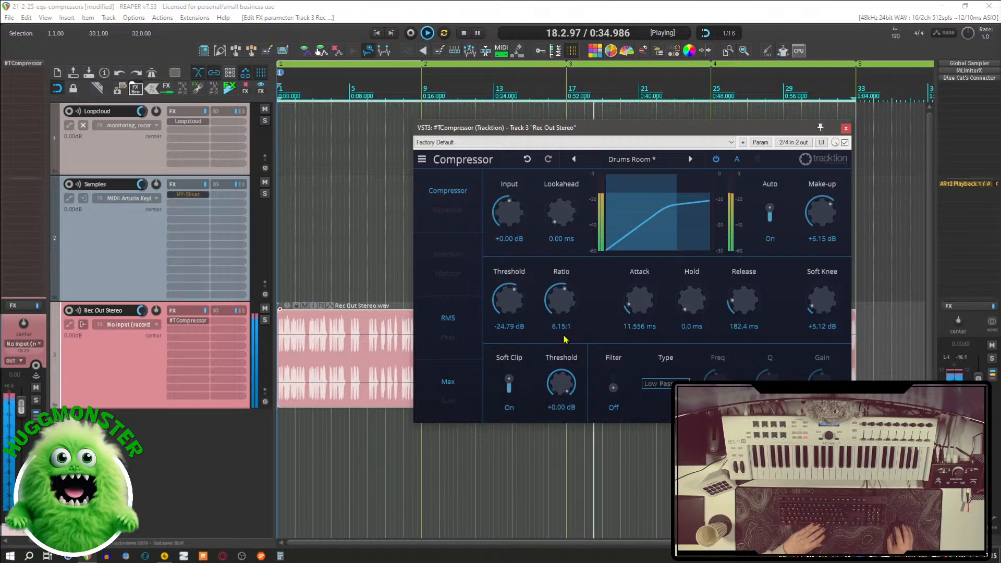
Step: Audition the Live Drums preset, load the following Vintage Opto Drums preset, and stop playback
{"action": "left_click", "coordinate": [673, 160]}
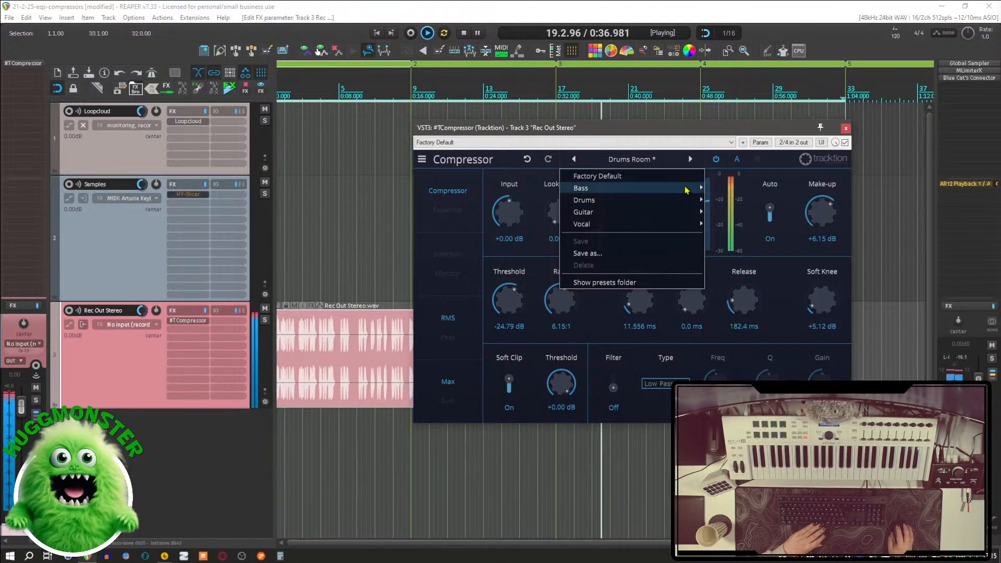
{"action": "mouse_move", "coordinate": [680, 205]}
{"action": "left_click", "coordinate": [737, 236]}
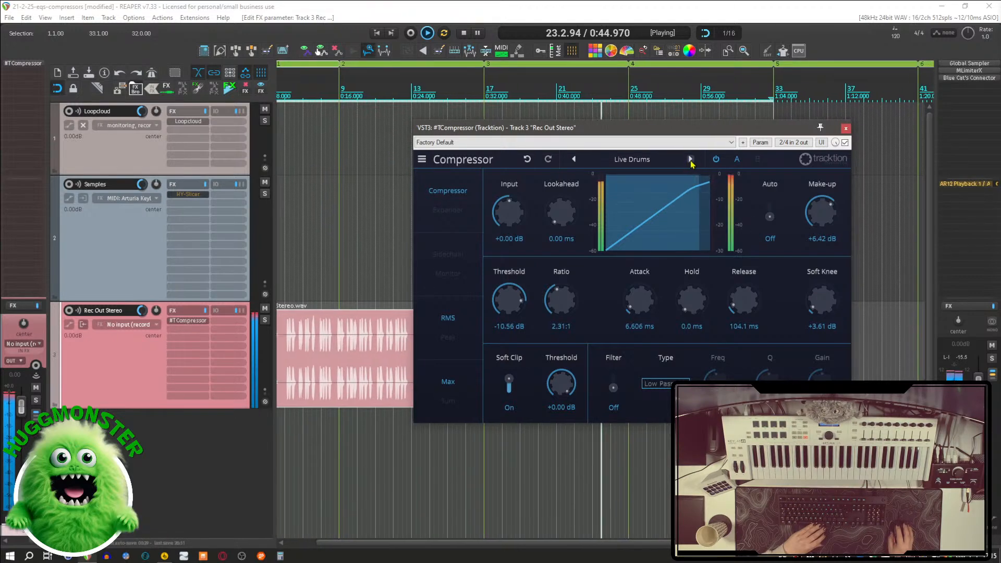
{"action": "left_click", "coordinate": [690, 160]}
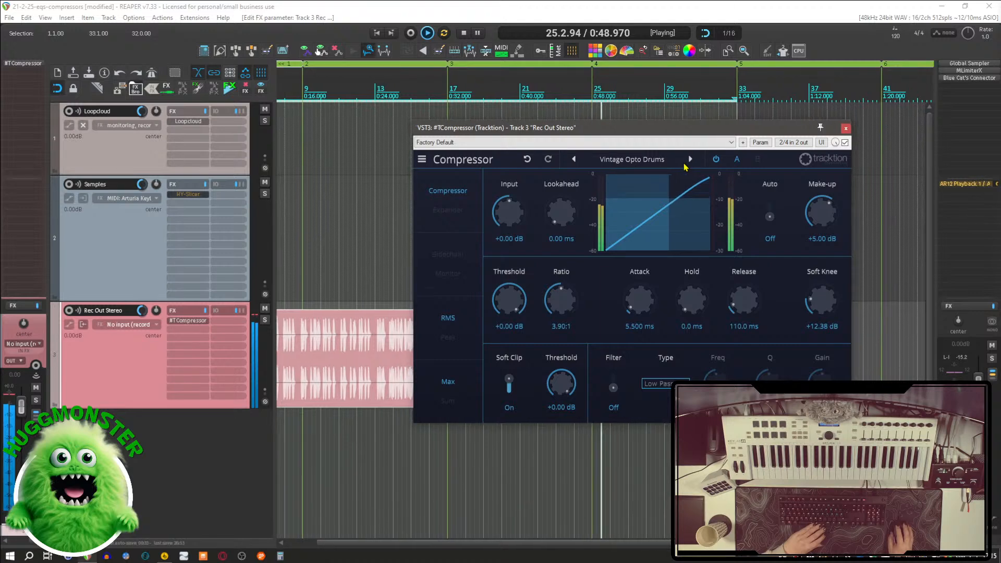
{"action": "key", "text": "space"}
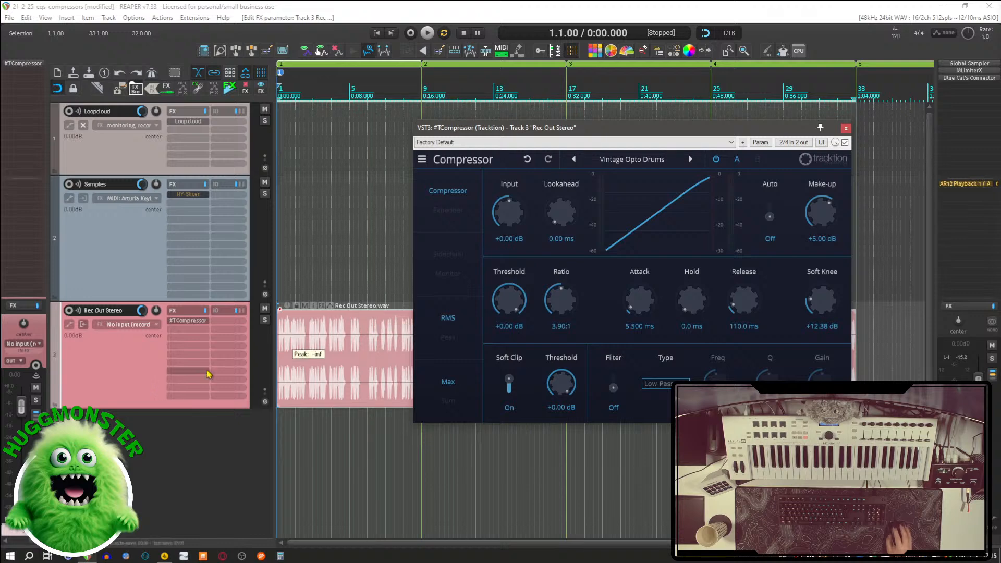
Step: Insert a new track below Rec Out Stereo and increase its height to about that of the other tracks
{"action": "right_click", "coordinate": [146, 439]}
{"action": "mouse_move", "coordinate": [148, 443]}
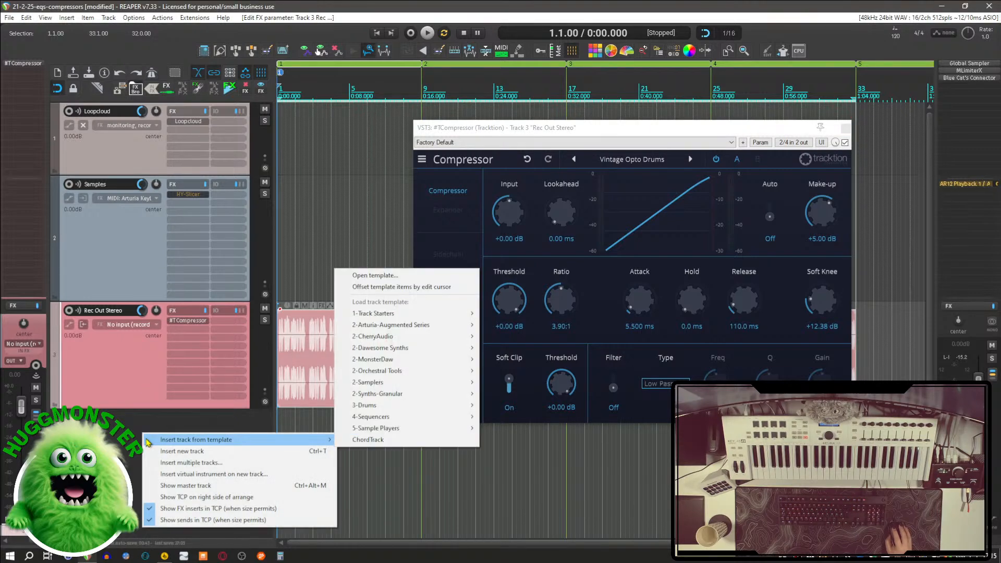
{"action": "left_click", "coordinate": [153, 452]}
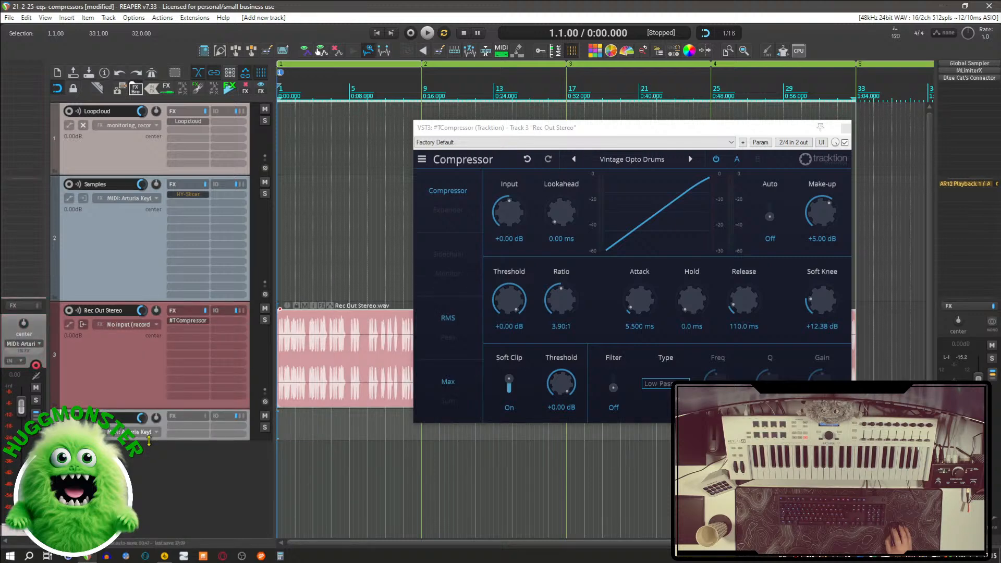
{"action": "left_click_drag", "start_coordinate": [149, 440], "coordinate": [149, 501]}
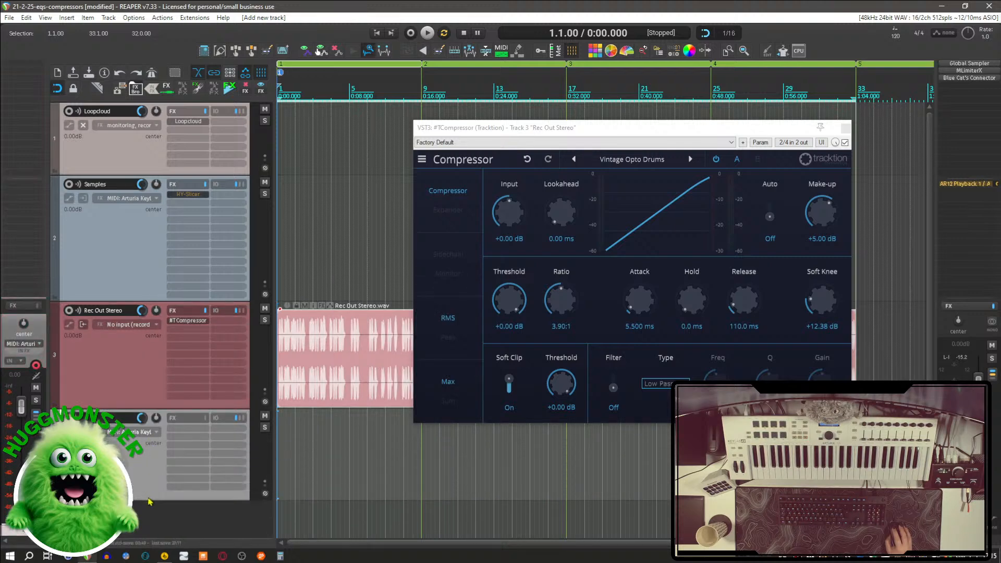
Step: Create a send from the Rec Out Stereo track to the new track 4 and close its send controls
{"action": "left_click", "coordinate": [234, 314]}
{"action": "left_click_drag", "start_coordinate": [228, 415], "coordinate": [225, 423]}
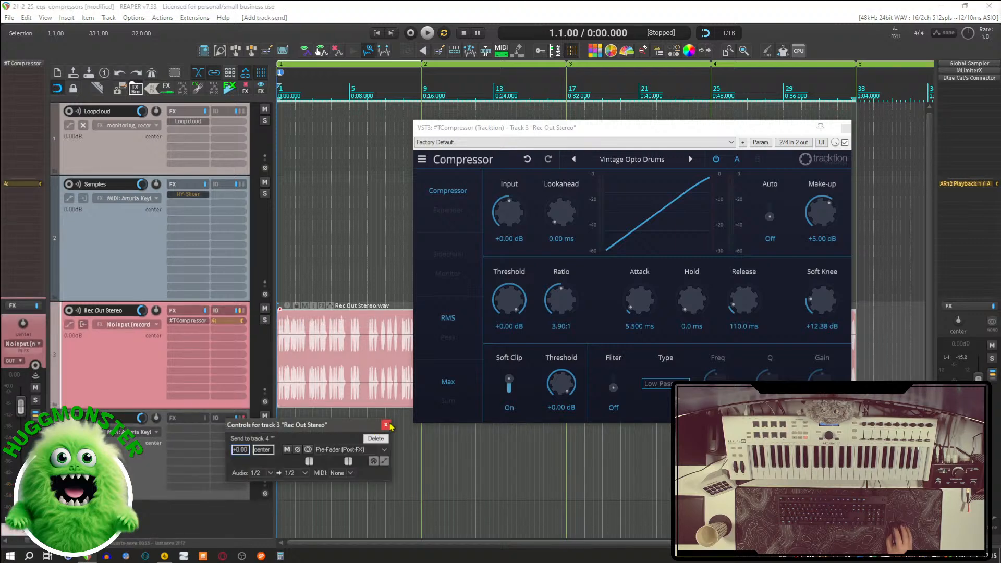
{"action": "left_click", "coordinate": [386, 425]}
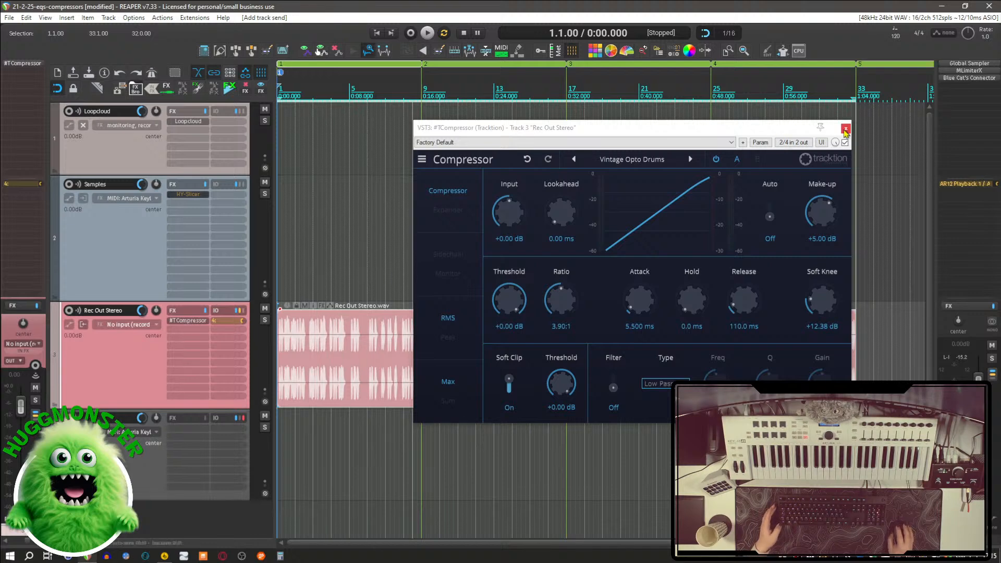
Step: Close and bypass #TCompressor on Rec Out Stereo, and add #TBus Compressor to track 4 with its window clear of the recording
{"action": "left_click", "coordinate": [844, 129]}
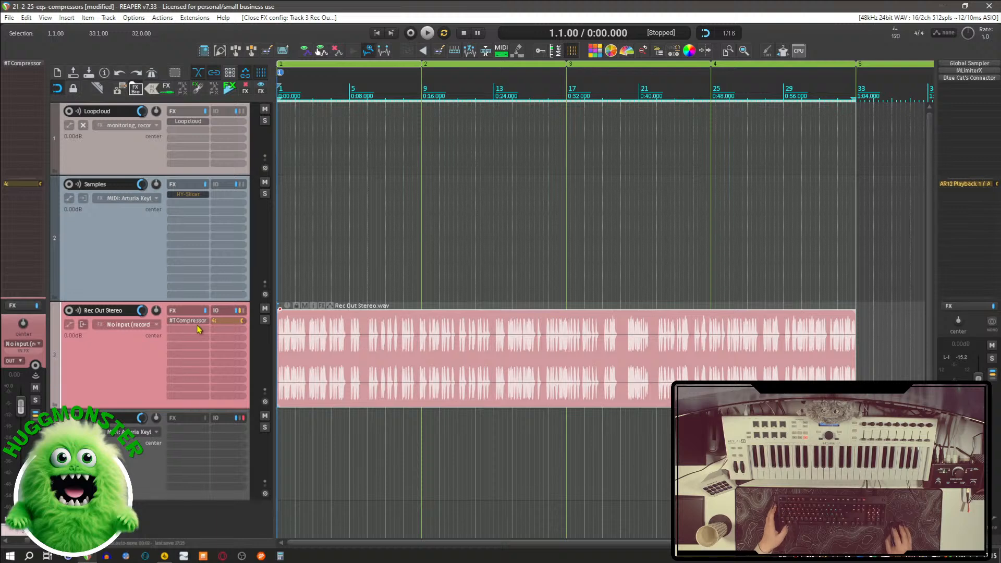
{"action": "left_click", "coordinate": [184, 323], "text": "shift"}
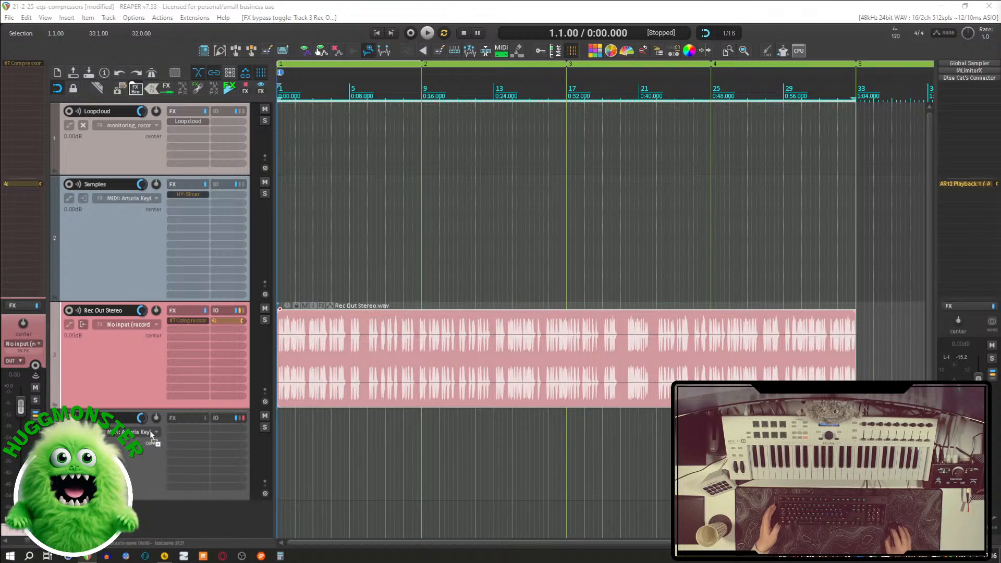
{"action": "left_click_drag", "start_coordinate": [179, 430], "coordinate": [174, 431]}
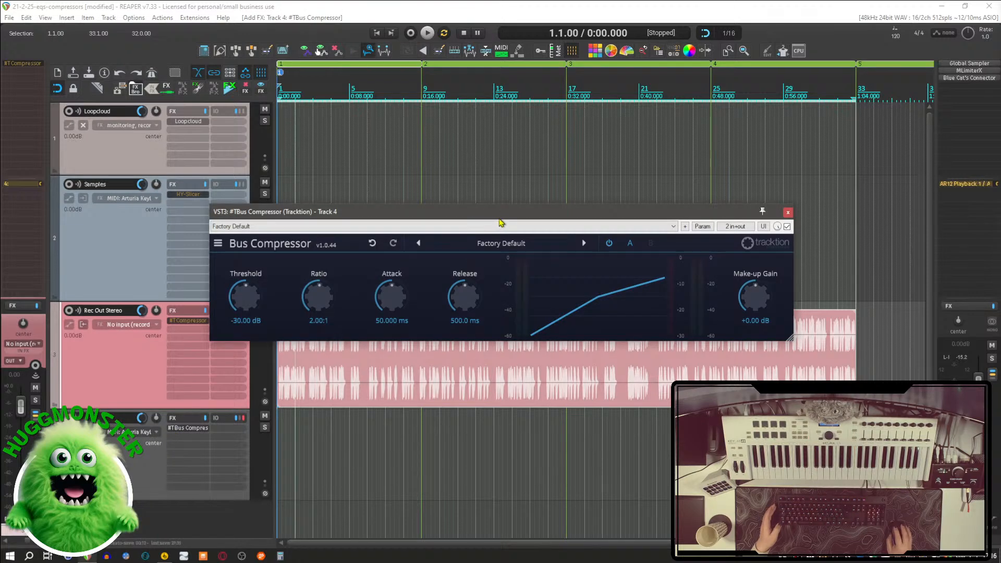
{"action": "left_click_drag", "start_coordinate": [498, 218], "coordinate": [588, 154]}
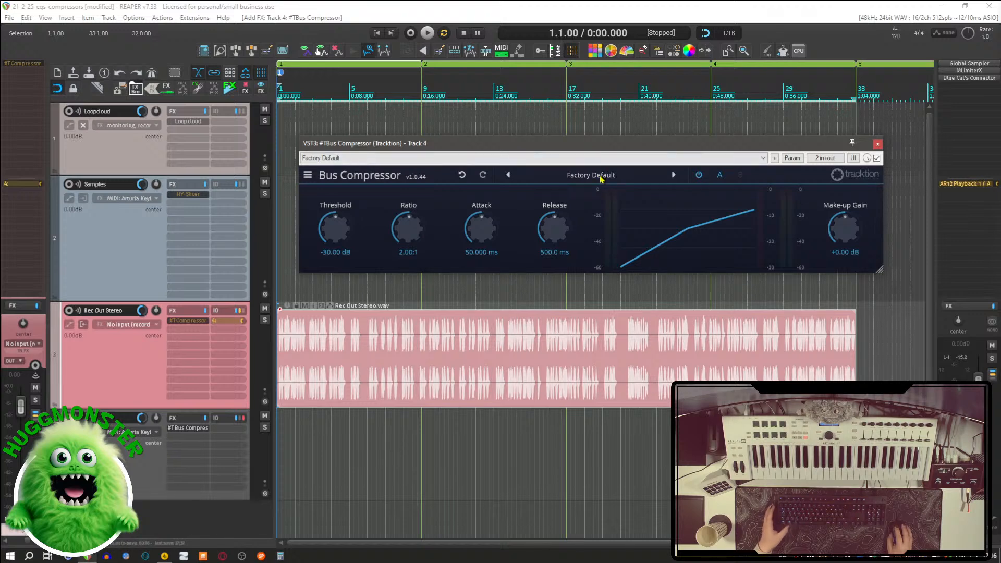
Step: Play the recorded loop through the bus compressor's Factory Default settings and inspect the plugin's colour scheme options
{"action": "key", "text": "space"}
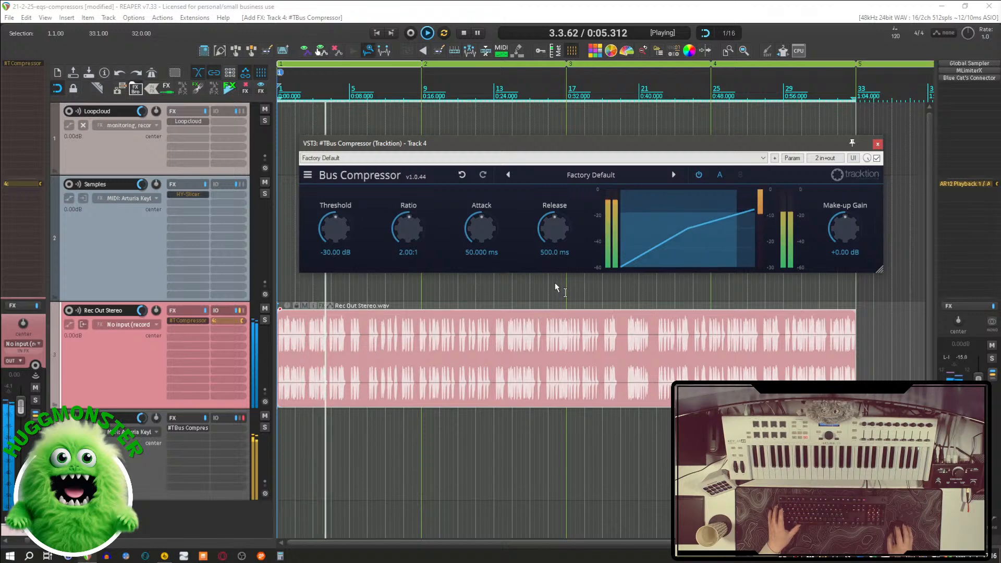
{"action": "key", "text": "space"}
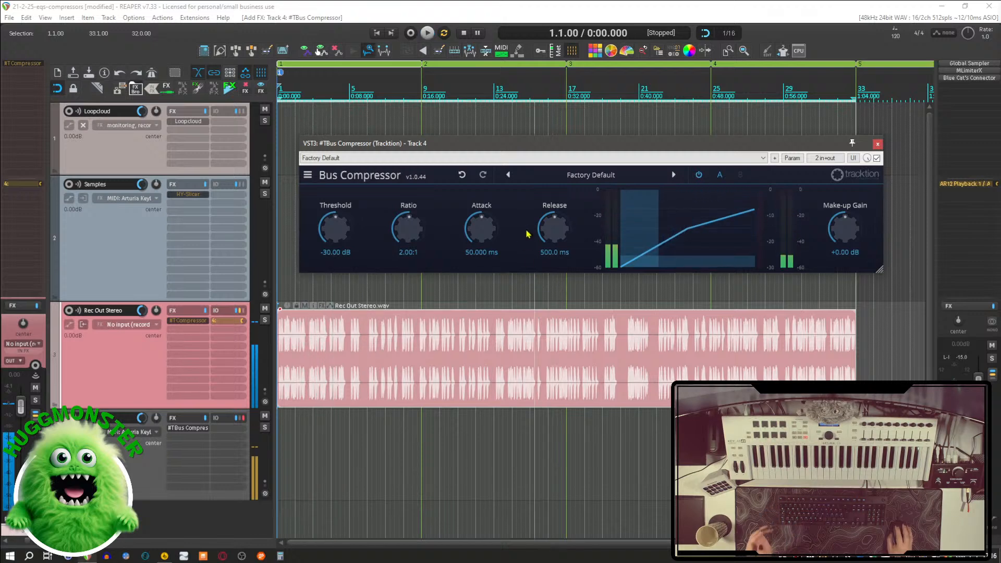
{"action": "left_click", "coordinate": [308, 175]}
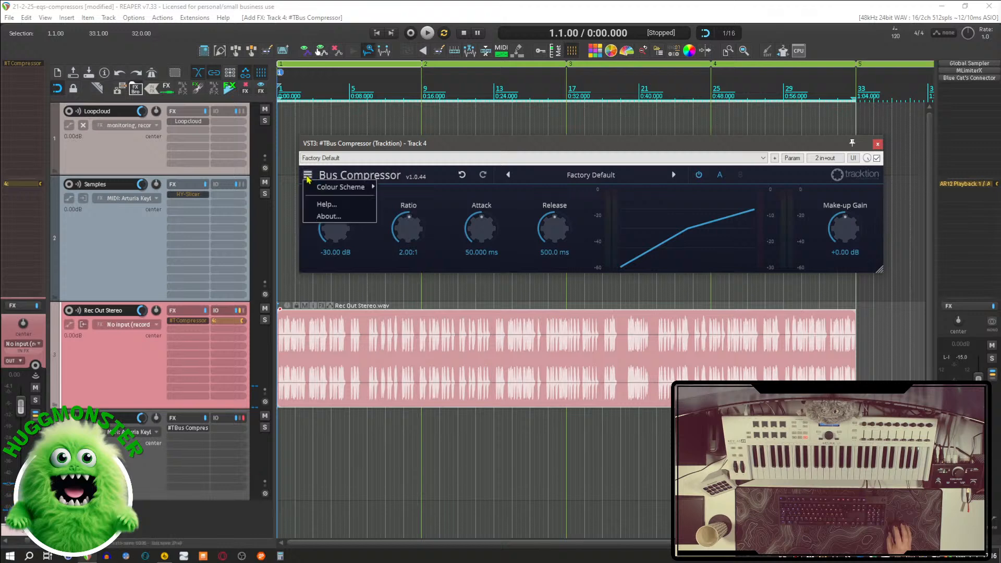
{"action": "mouse_move", "coordinate": [314, 190]}
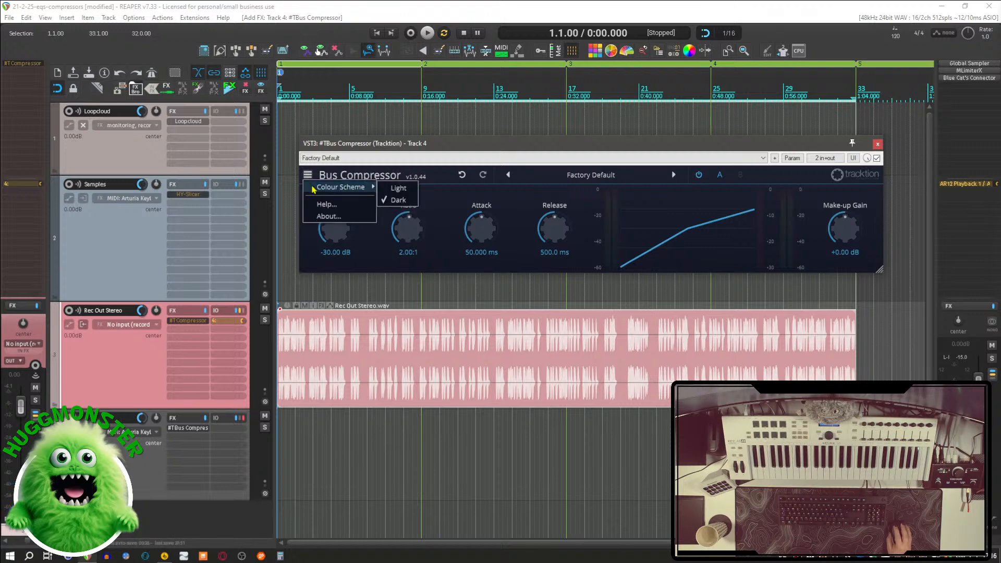
Step: Load the bus compressor's 0.1ms Attack 300ms Release preset and play the loop with track 4 soloed
{"action": "left_click", "coordinate": [627, 174]}
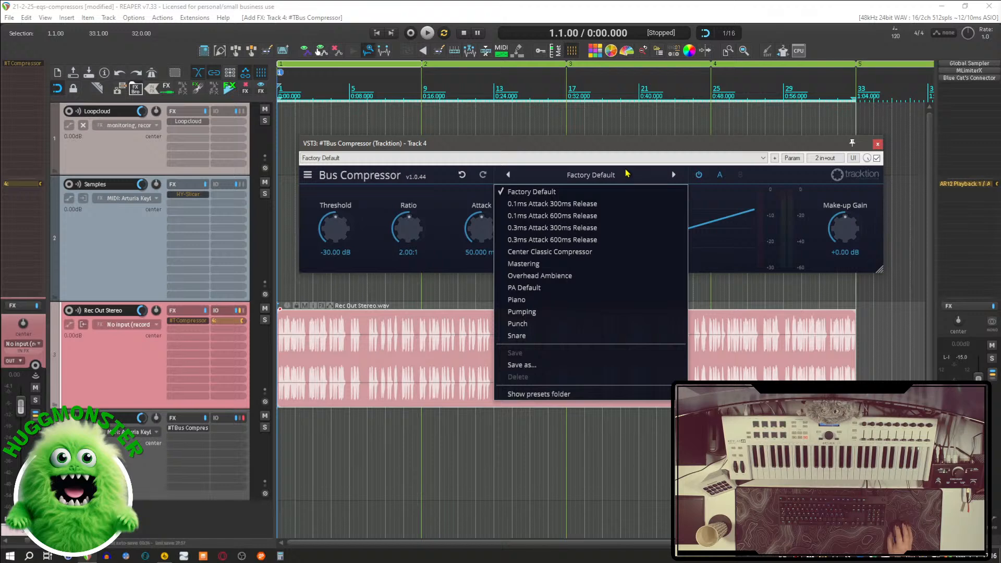
{"action": "left_click", "coordinate": [612, 205]}
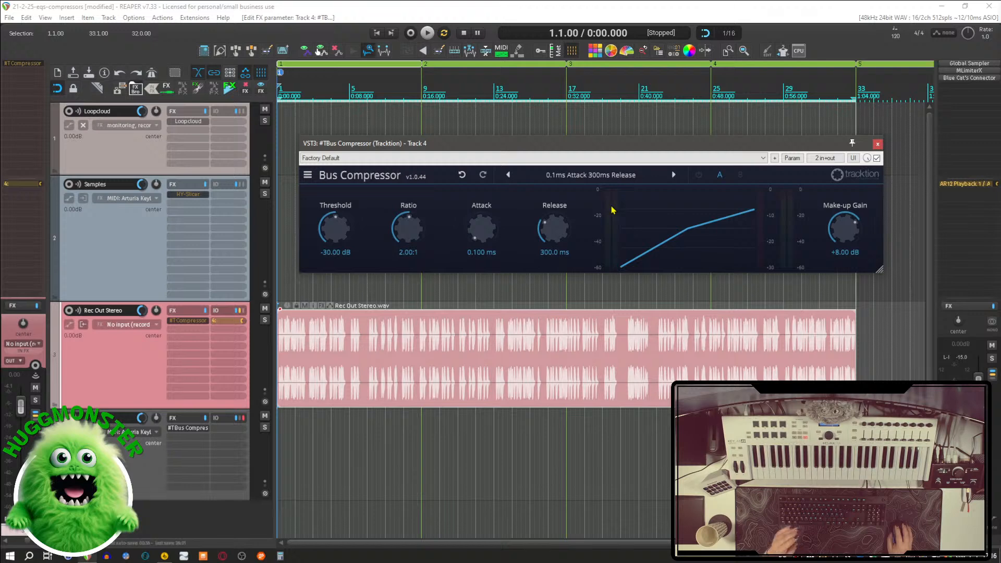
{"action": "key", "text": "space"}
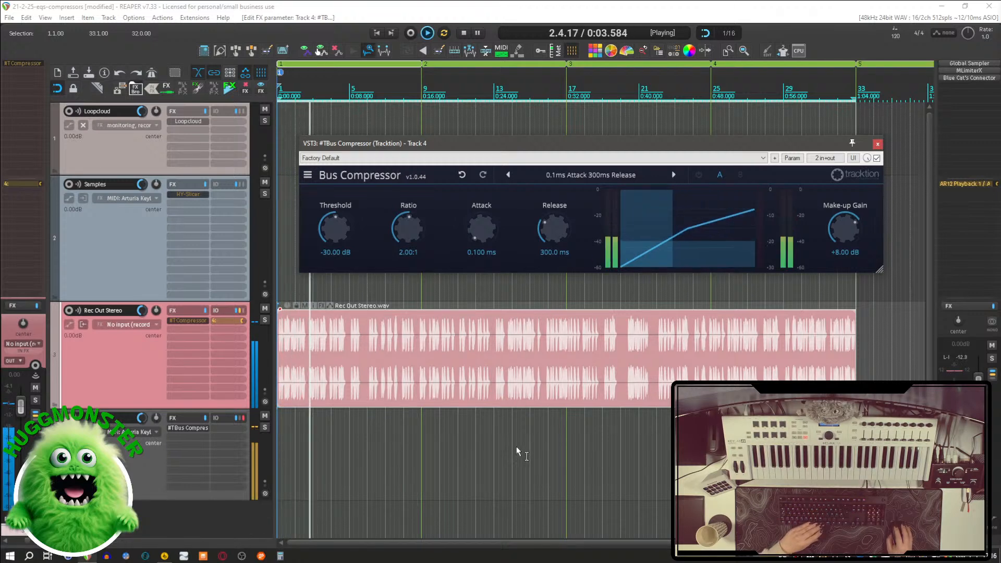
{"action": "left_click", "coordinate": [265, 427]}
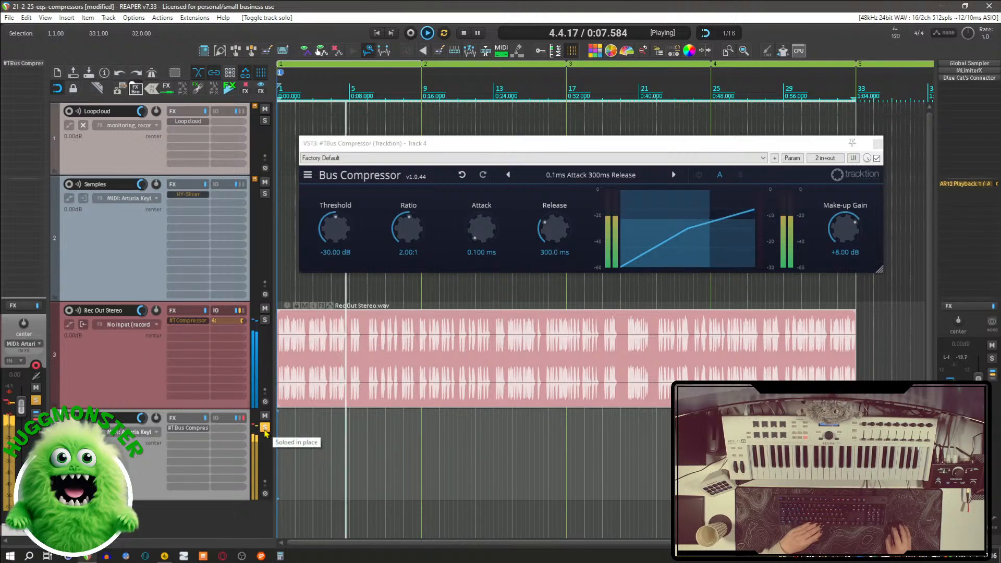
{"action": "key", "text": "space"}
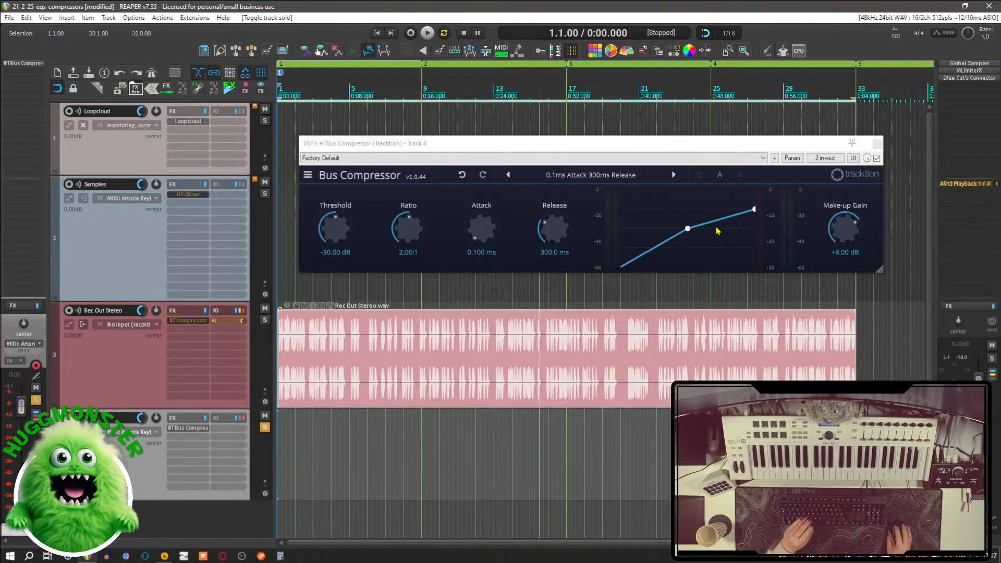
Step: Review the bus compressor's preset list, close its window, and remove #TBus Compressor from track 4
{"action": "left_click", "coordinate": [614, 176]}
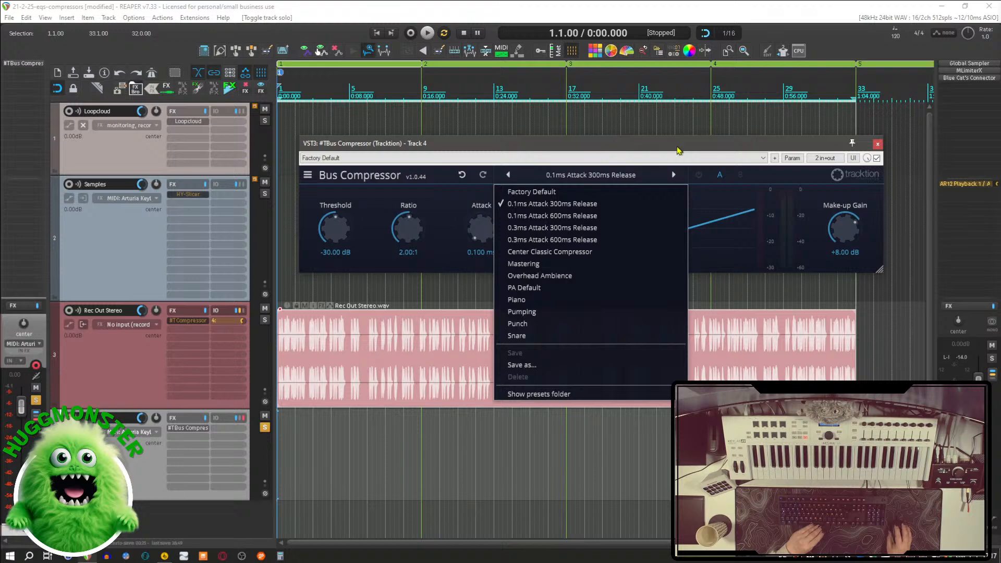
{"action": "left_click_drag", "start_coordinate": [673, 151], "coordinate": [628, 149]}
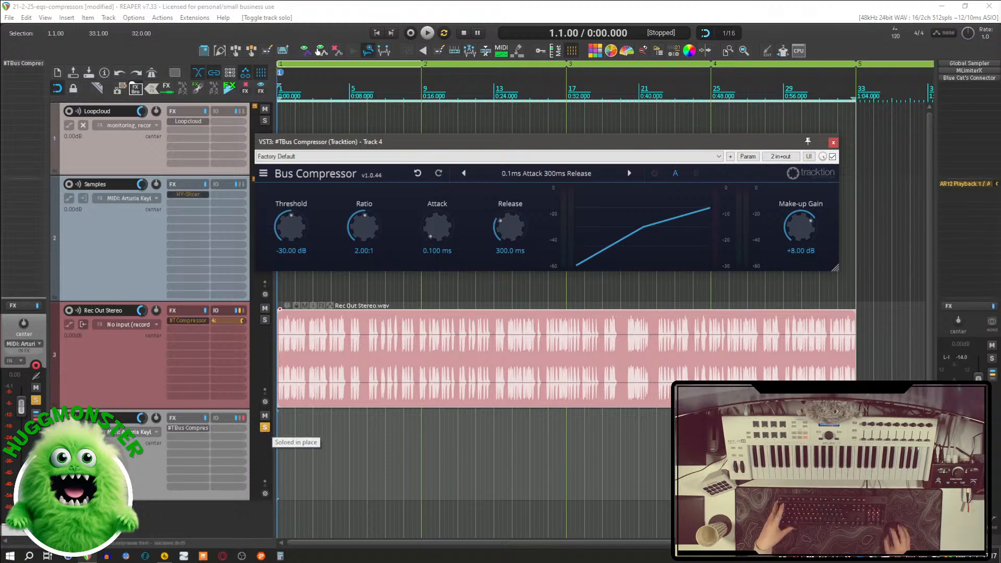
{"action": "left_click", "coordinate": [296, 398]}
{"action": "left_click", "coordinate": [833, 141]}
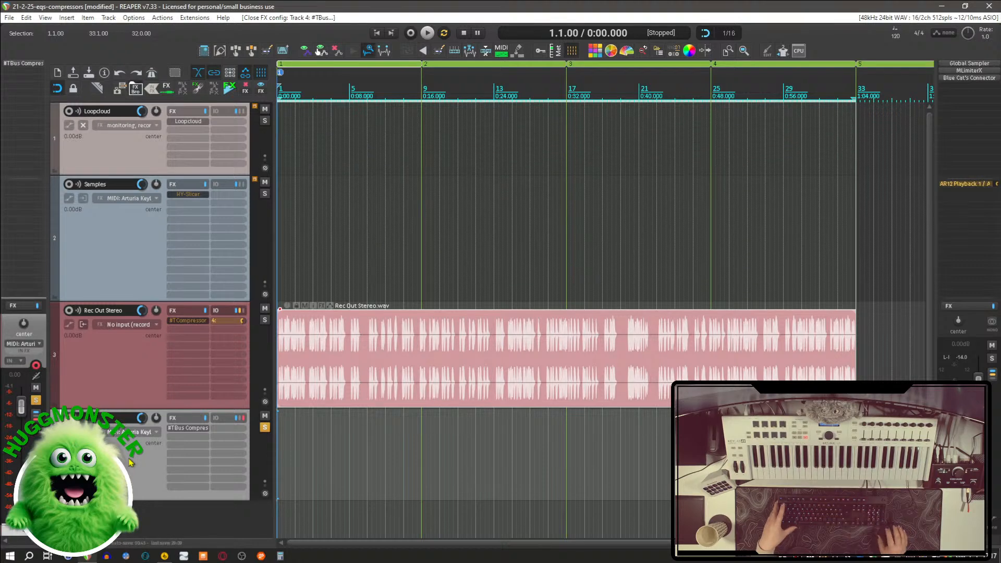
{"action": "left_click", "coordinate": [190, 429], "text": "alt"}
Step: Mute track 4, turn off its solo, and play the Rec Out Stereo recording without compression
{"action": "left_click", "coordinate": [265, 416]}
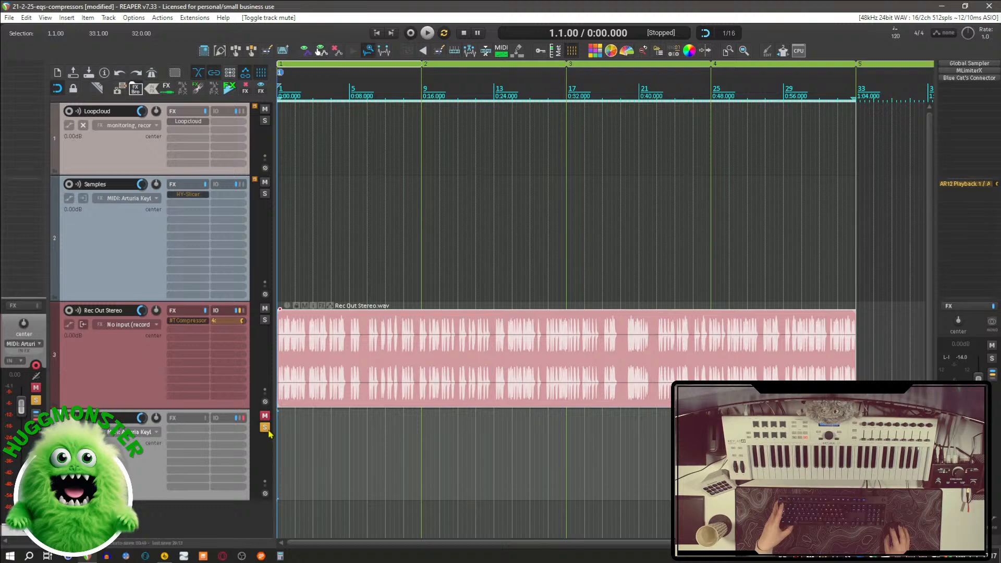
{"action": "left_click", "coordinate": [266, 428]}
{"action": "key", "text": "space"}
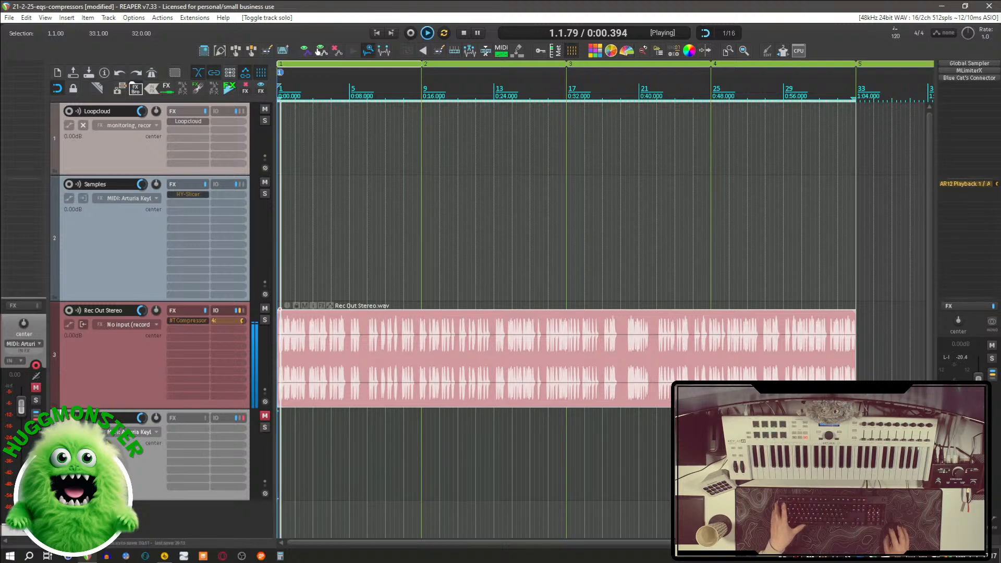
{"action": "key", "text": "space"}
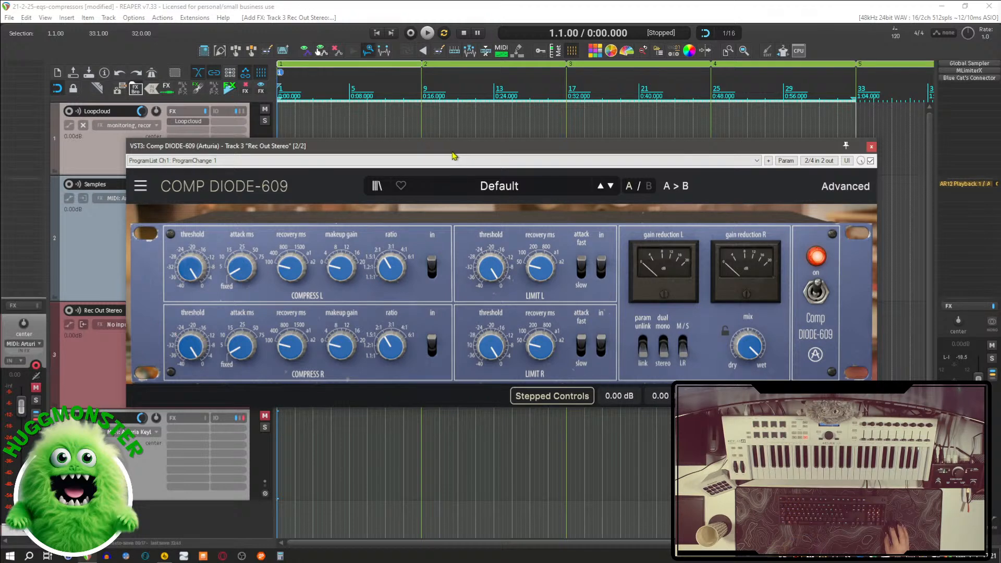
Step: Reposition the Comp DIODE-609 plugin window higher so that it covers less of the recording
{"action": "left_click_drag", "start_coordinate": [462, 150], "coordinate": [444, 84]}
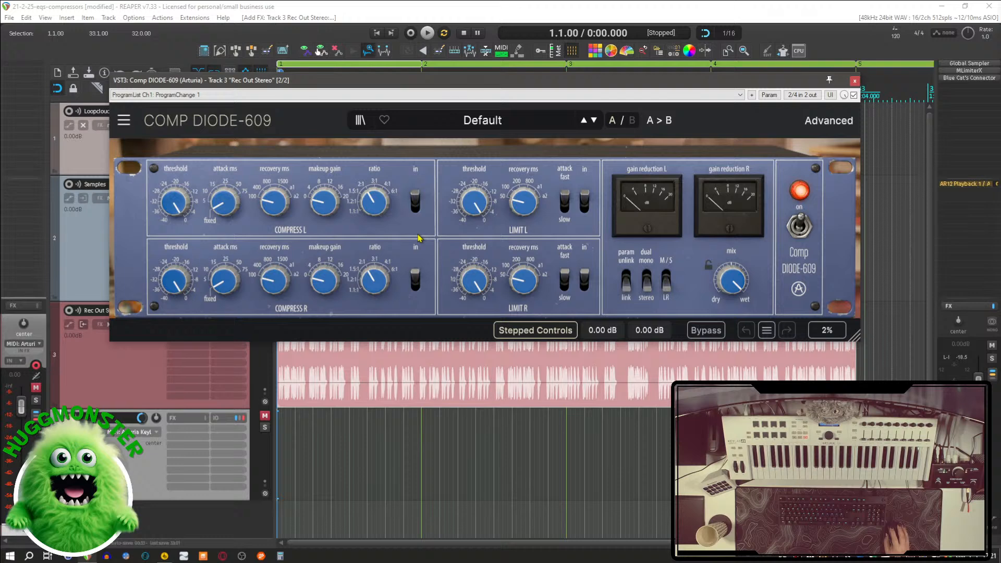
Step: Reveal the advanced side-chain controls of Comp DIODE-609 on Rec Out Stereo and reposition the plugin window
{"action": "left_click_drag", "start_coordinate": [554, 84], "coordinate": [601, 67]}
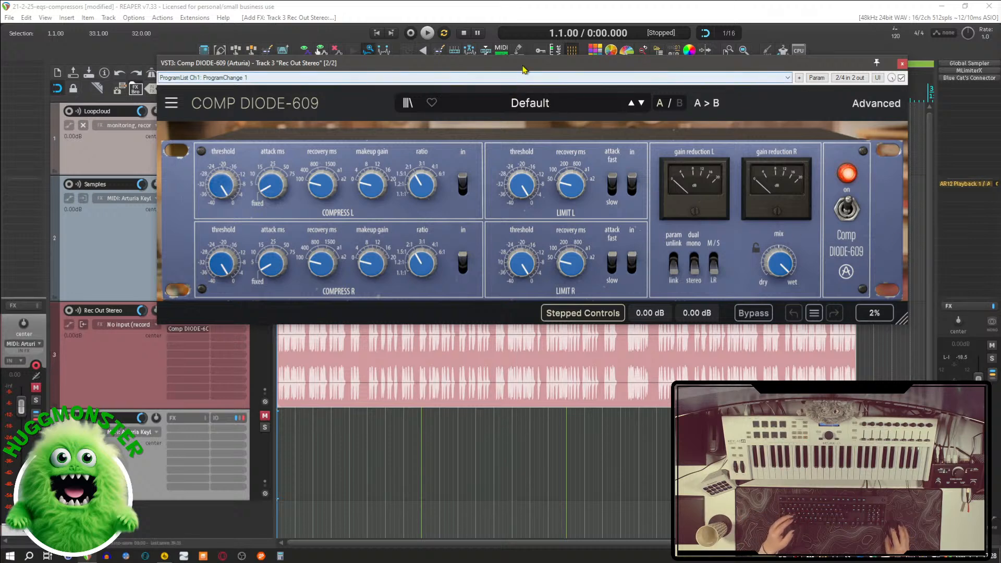
{"action": "left_click_drag", "start_coordinate": [525, 68], "coordinate": [495, 39]}
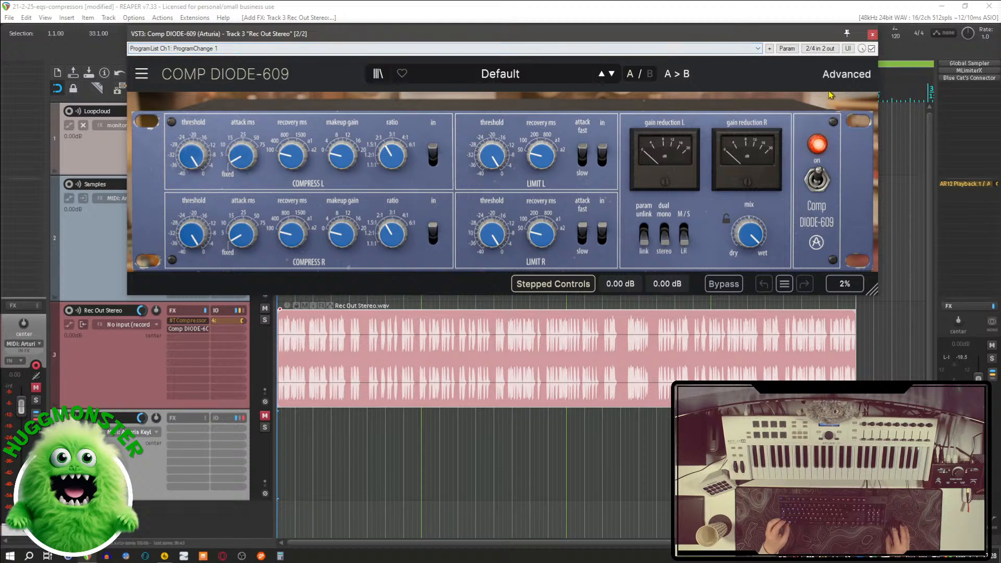
{"action": "left_click", "coordinate": [848, 76]}
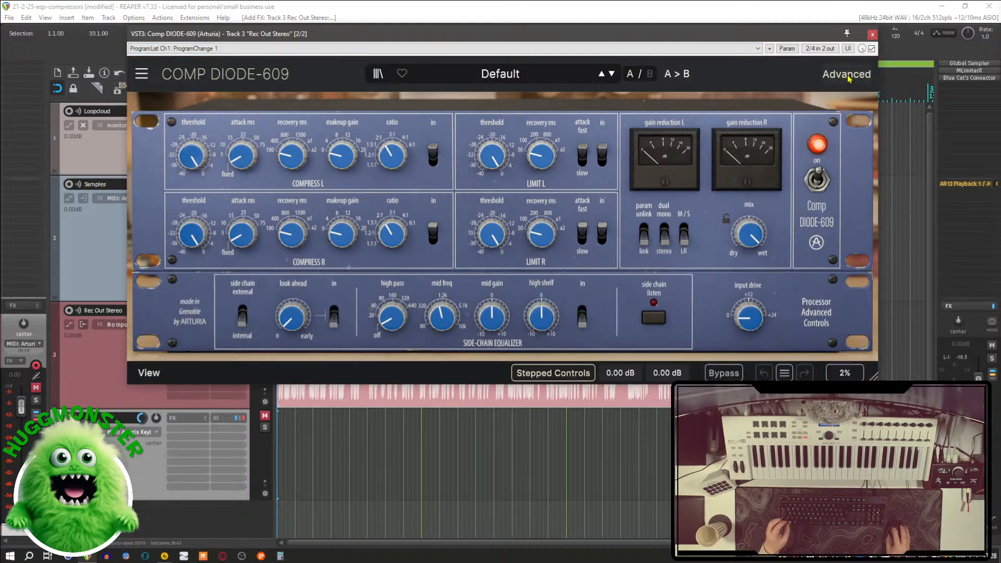
{"action": "left_click", "coordinate": [847, 74]}
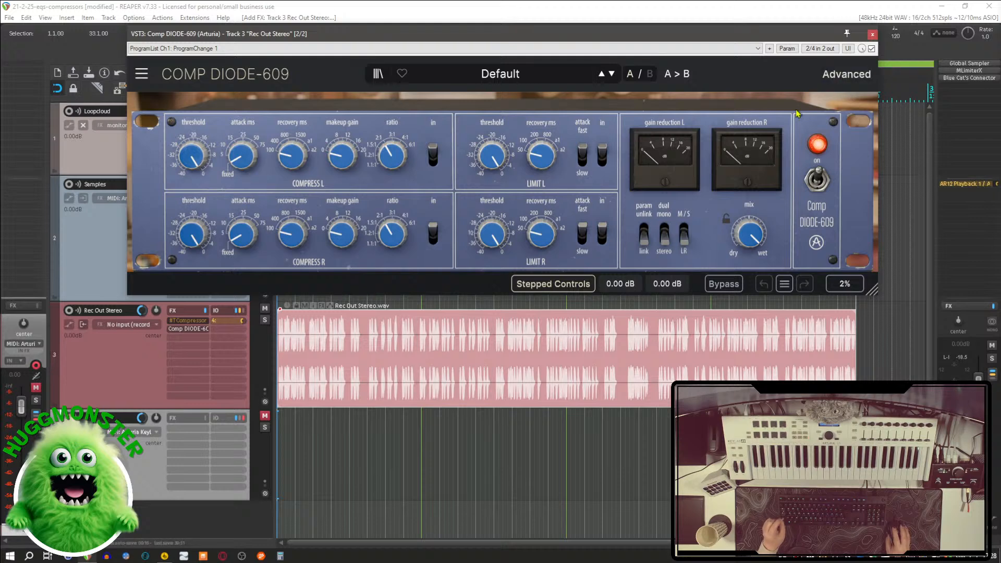
{"action": "left_click", "coordinate": [832, 78]}
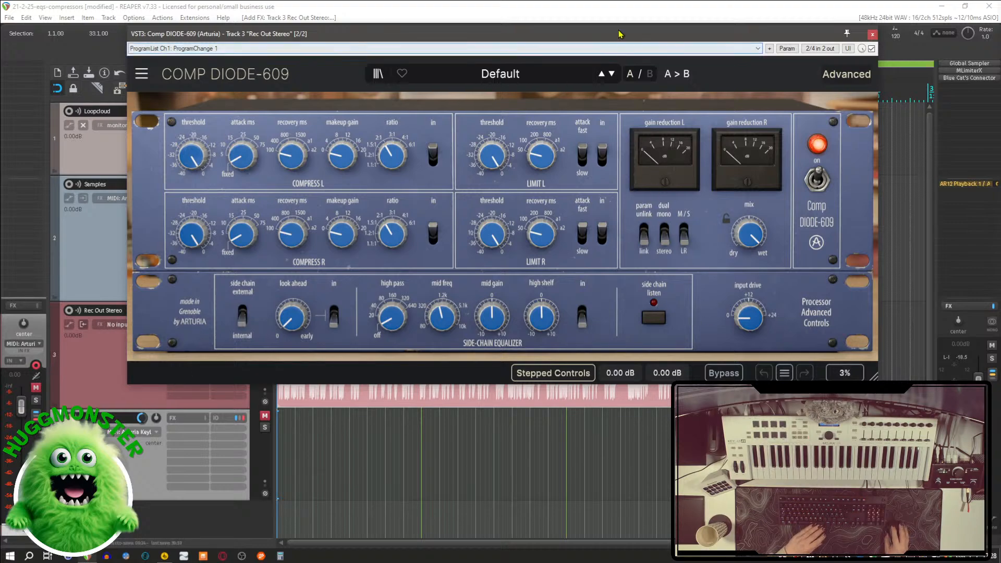
{"action": "left_click_drag", "start_coordinate": [618, 33], "coordinate": [685, 48]}
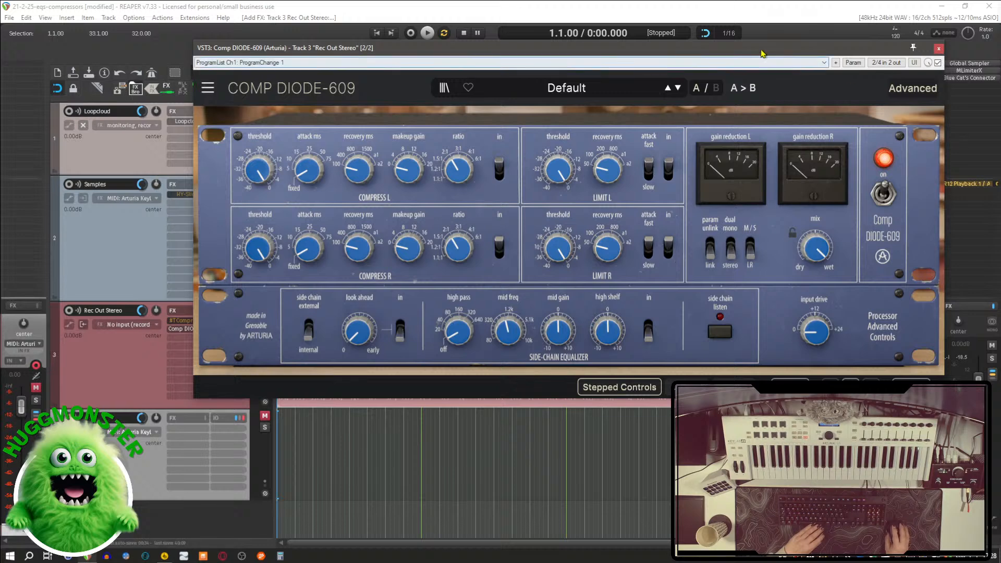
Step: Play the recording through Comp DIODE-609 with the Default preset and browse its Dynamics presets, then stop playback
{"action": "key", "text": "space"}
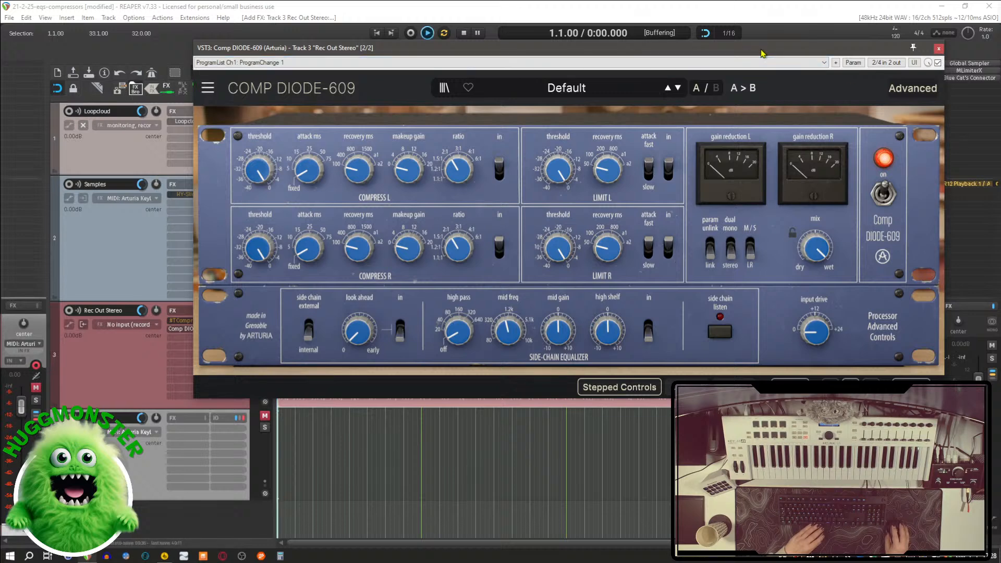
{"action": "left_click", "coordinate": [584, 89]}
{"action": "mouse_move", "coordinate": [586, 132]}
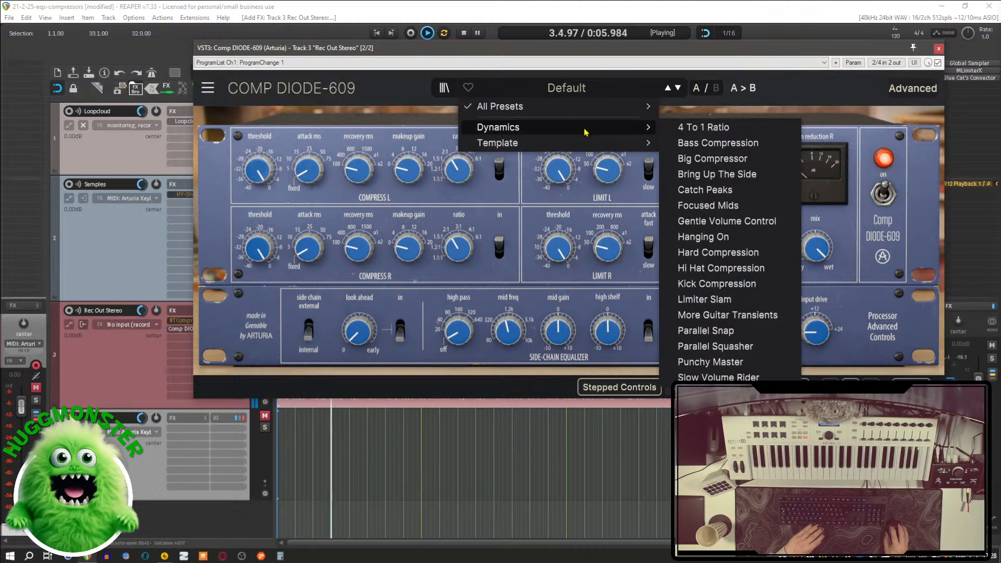
{"action": "left_click", "coordinate": [595, 57]}
{"action": "key", "text": "space"}
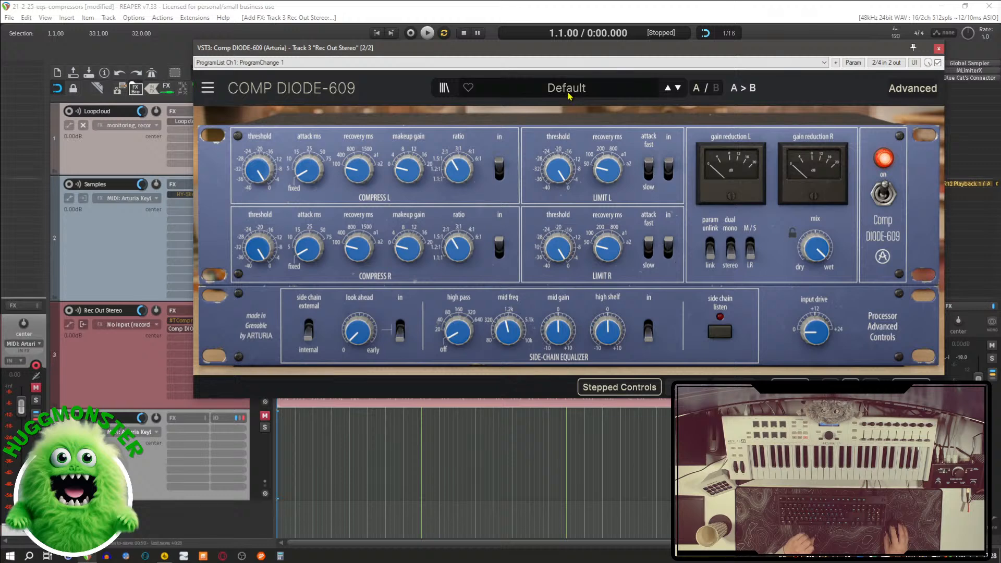
{"action": "left_click", "coordinate": [549, 89]}
{"action": "mouse_move", "coordinate": [558, 134]}
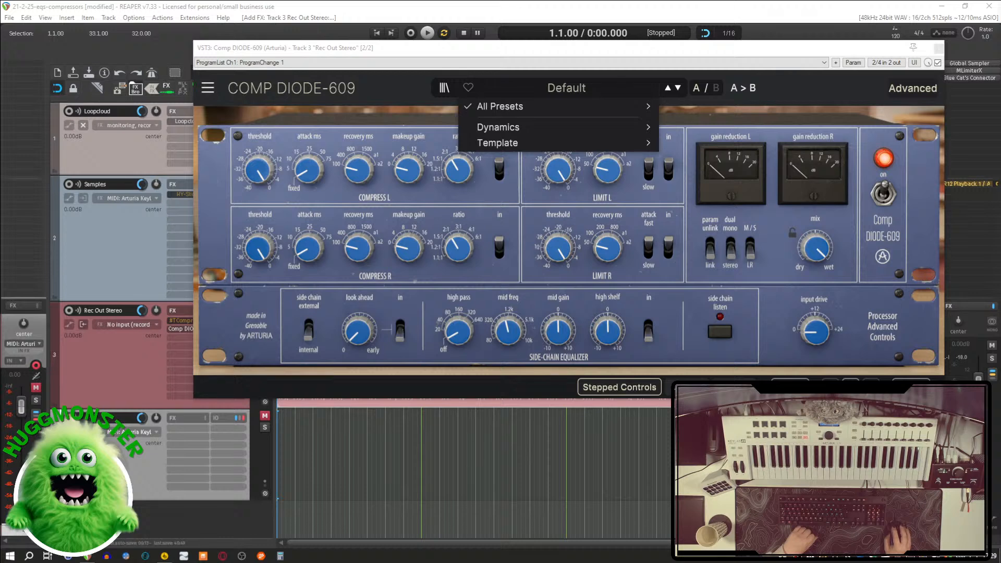
{"action": "key", "text": "Escape"}
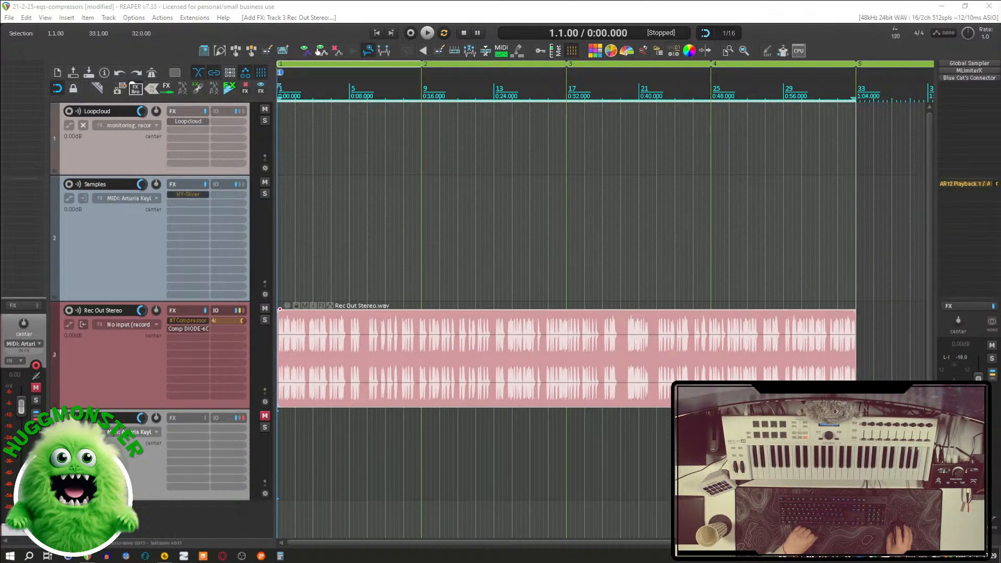
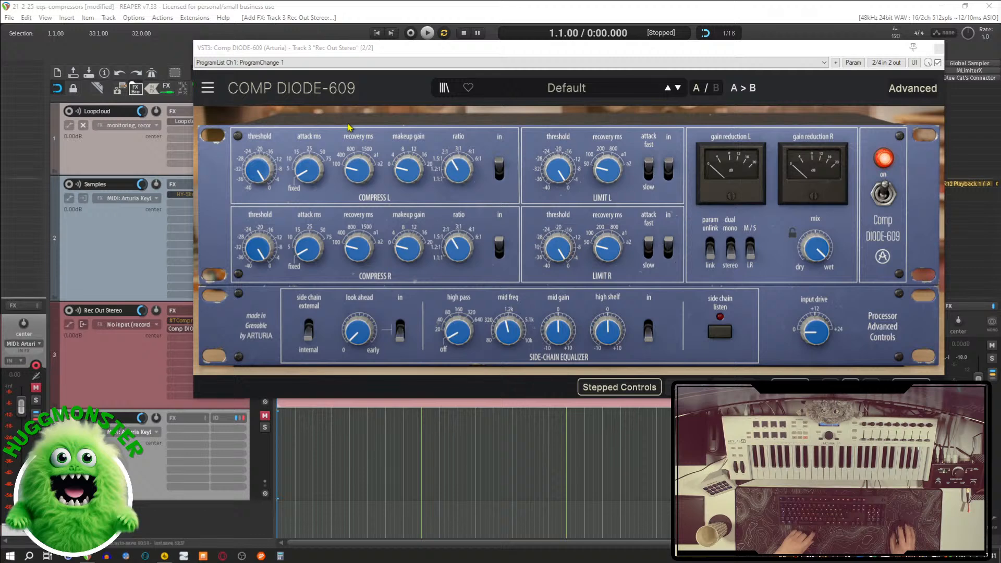
Step: View the About information of Comp DIODE-609, close it, and open the plugin's user manual
{"action": "left_click", "coordinate": [214, 92]}
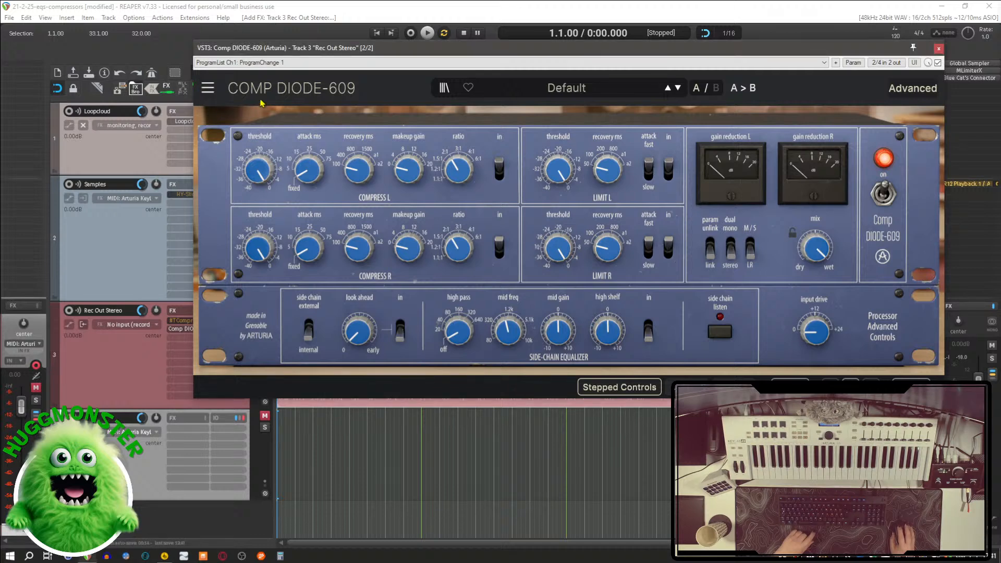
{"action": "left_click", "coordinate": [214, 92]}
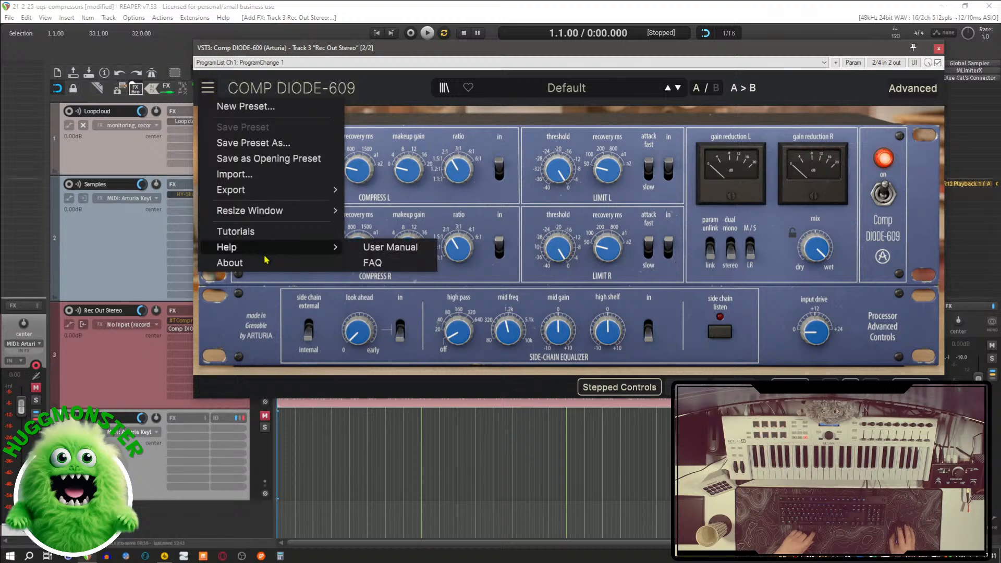
{"action": "left_click", "coordinate": [266, 264]}
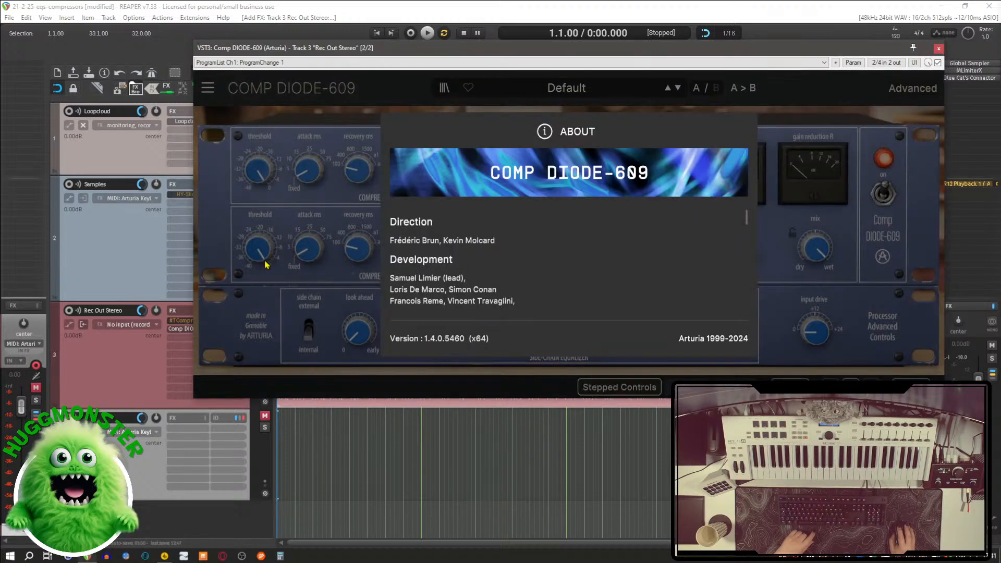
{"action": "left_click", "coordinate": [489, 153]}
{"action": "left_click", "coordinate": [208, 88]}
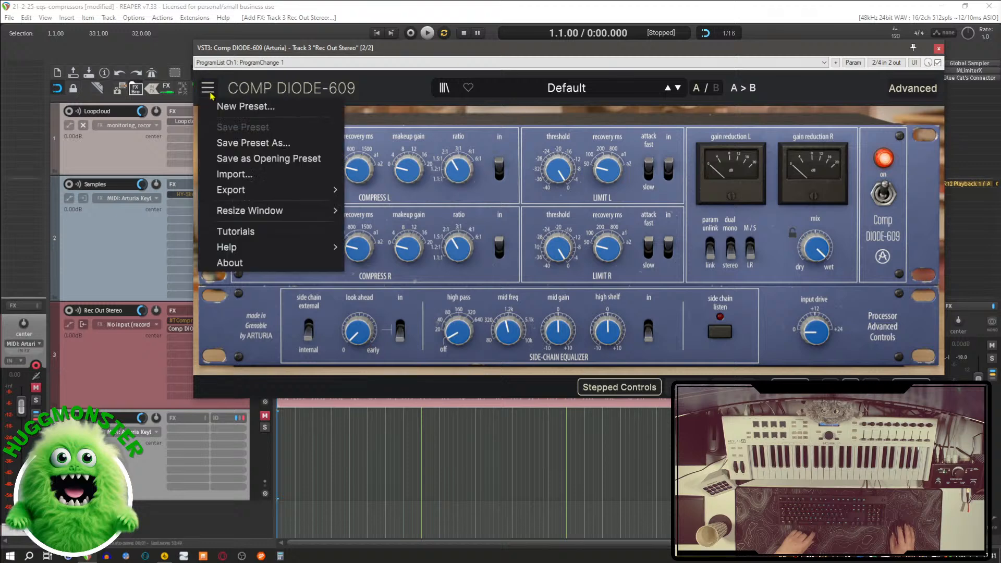
{"action": "mouse_move", "coordinate": [262, 254]}
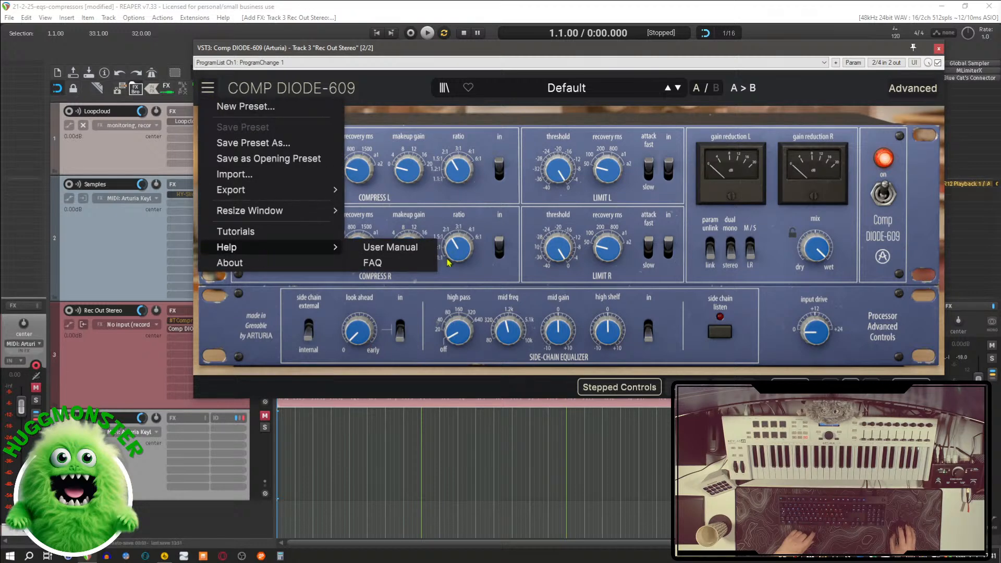
{"action": "left_click", "coordinate": [417, 266]}
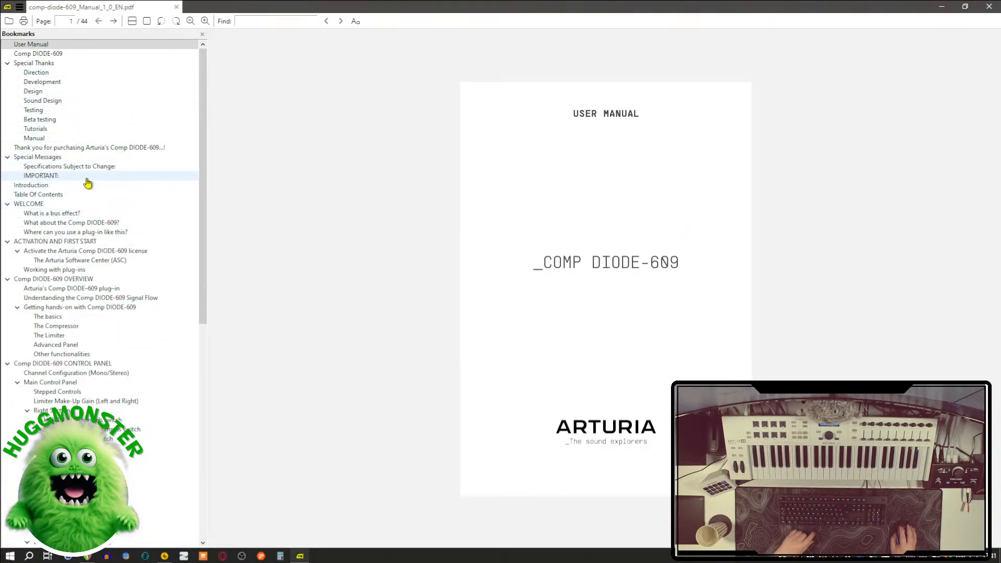
Step: Read the manual's Welcome, Comp DIODE-609 Overview and Signal Flow sections, then minimize the manual
{"action": "left_click", "coordinate": [89, 205]}
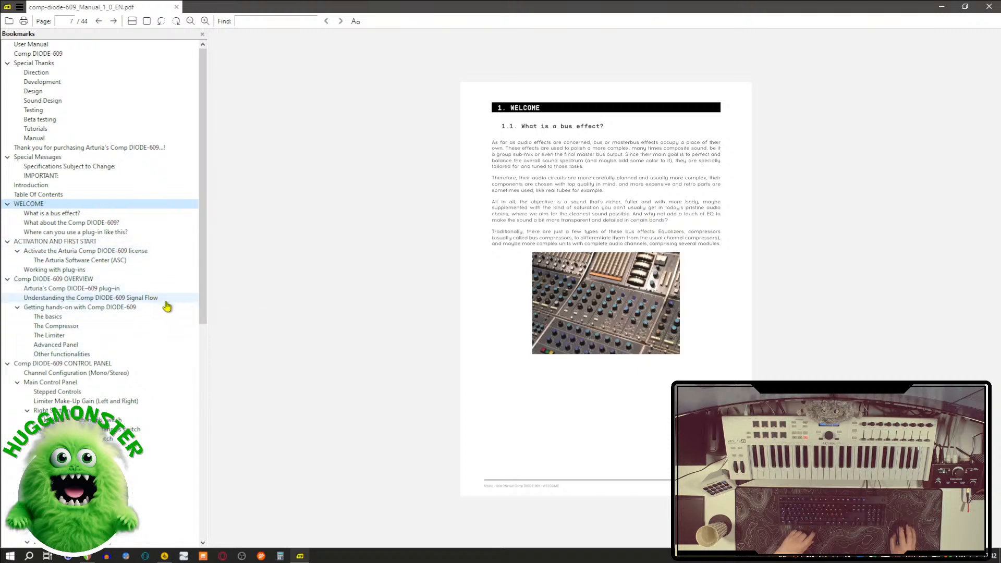
{"action": "left_click", "coordinate": [143, 284]}
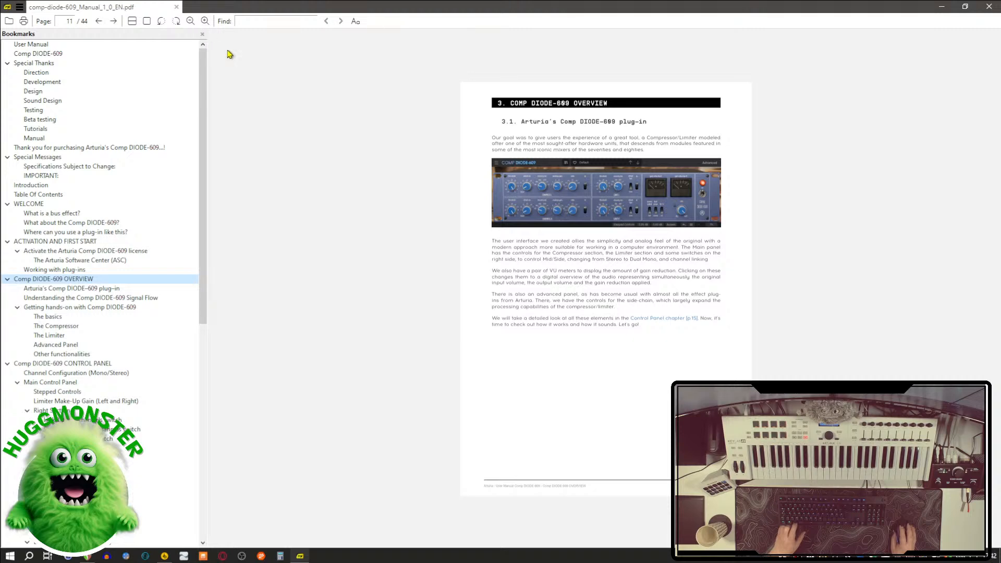
{"action": "scroll", "coordinate": [543, 317], "scroll_direction": "up", "scroll_amount": 3}
{"action": "scroll", "coordinate": [545, 316], "scroll_direction": "up", "scroll_amount": 1}
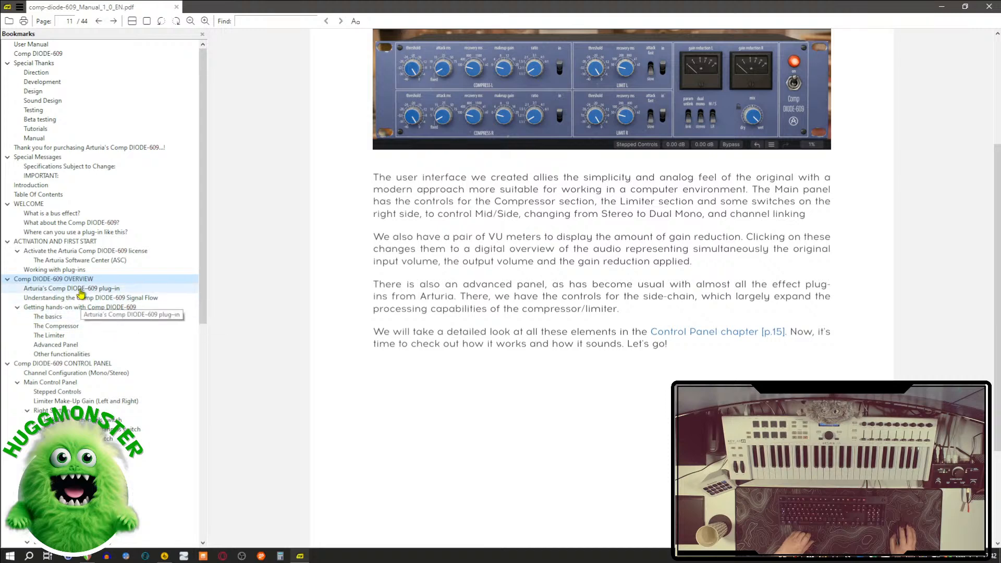
{"action": "left_click", "coordinate": [90, 300]}
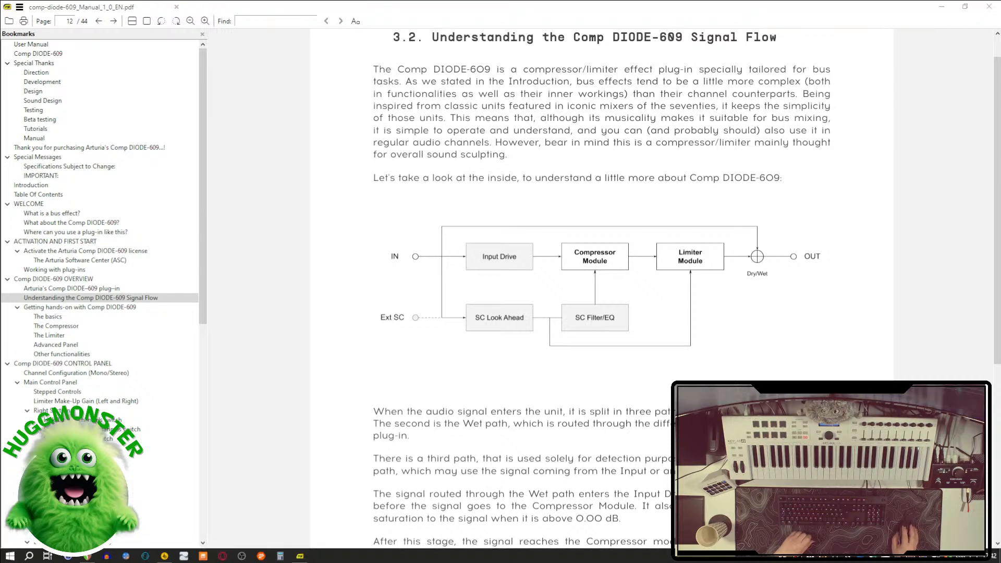
{"action": "left_click", "coordinate": [942, 6]}
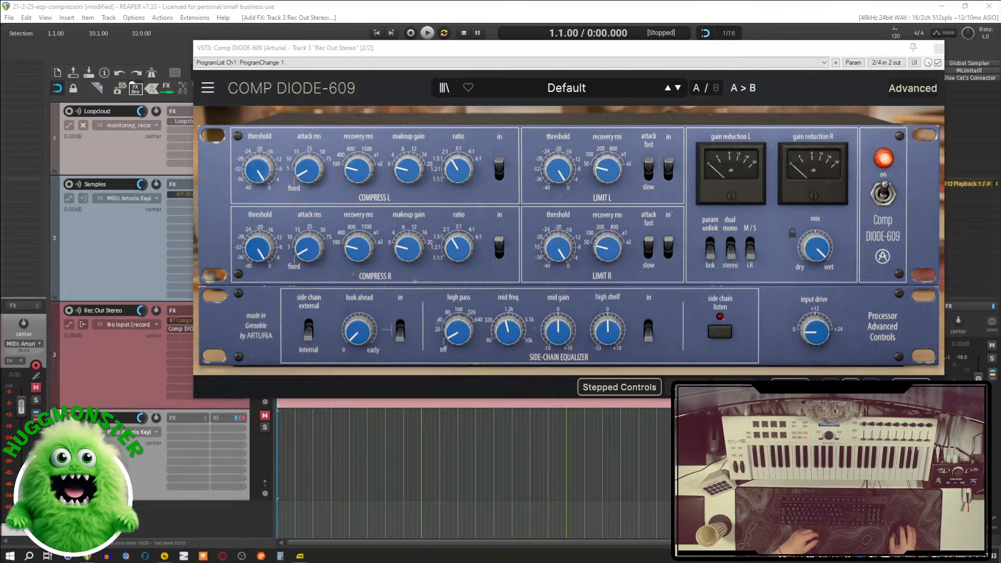
Step: Copy Comp DIODE-609 from Rec Out Stereo to track 4, close its window, and remove the original from Rec Out Stereo
{"action": "left_click", "coordinate": [939, 48]}
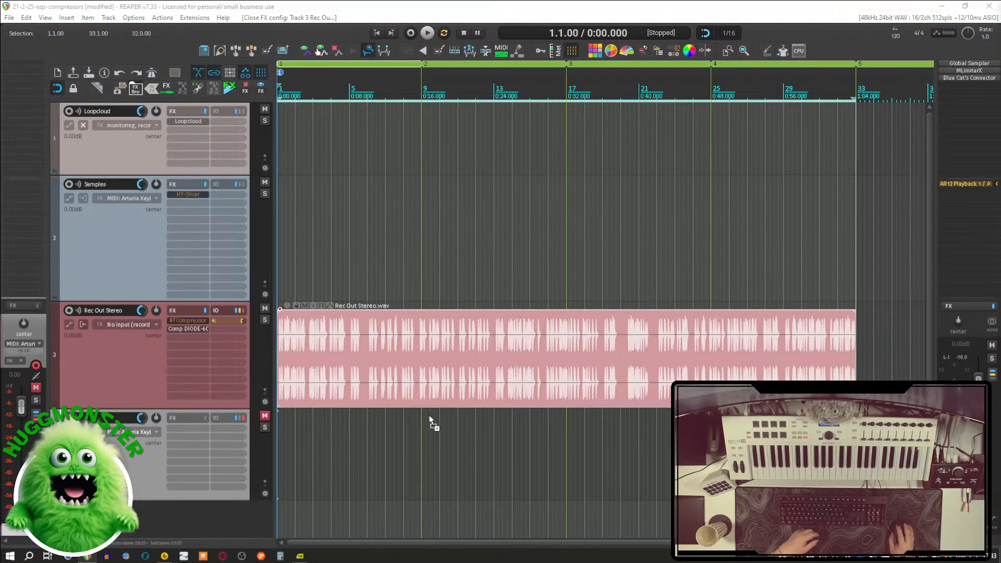
{"action": "left_click_drag", "start_coordinate": [430, 415], "coordinate": [188, 432]}
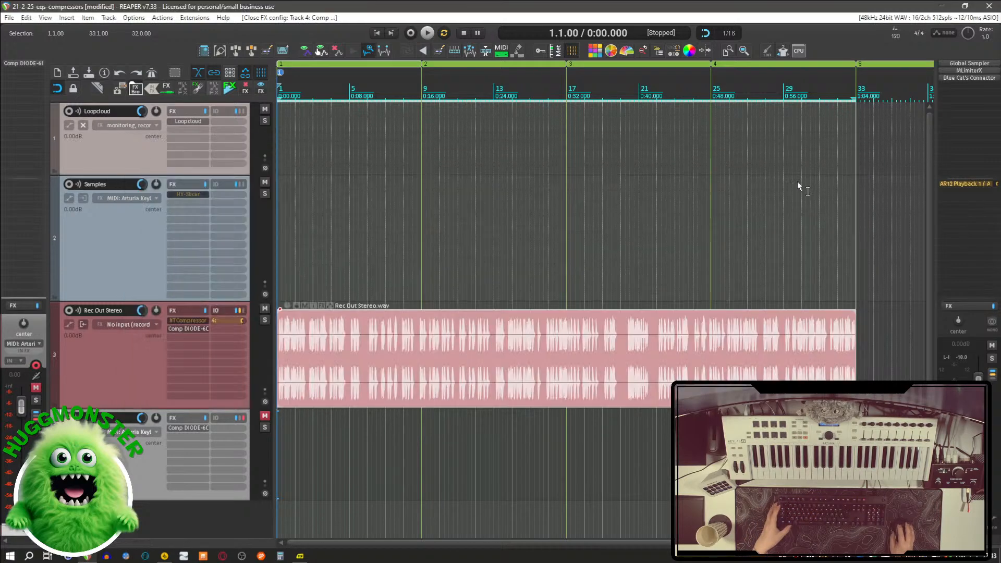
{"action": "left_click", "coordinate": [871, 146]}
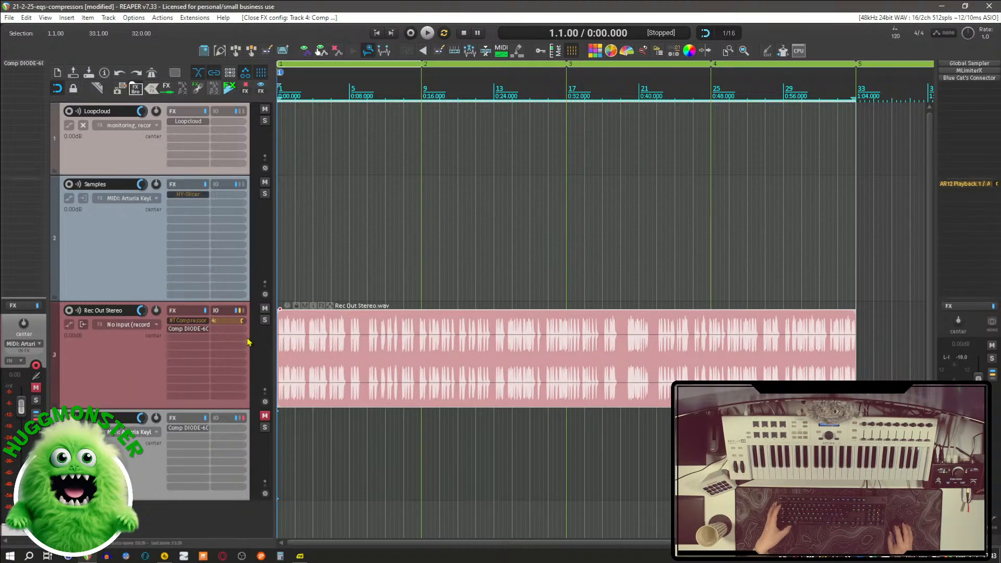
{"action": "left_click", "coordinate": [184, 329], "text": "alt"}
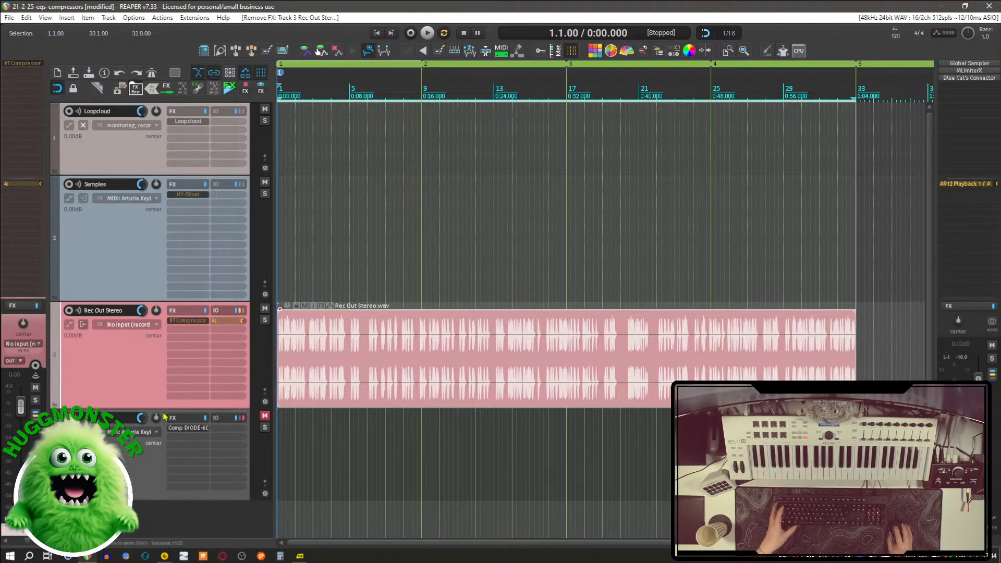
Step: Unmute track 4, lower the Rec Out Stereo volume to -inf dB, and start playback
{"action": "left_click", "coordinate": [265, 416]}
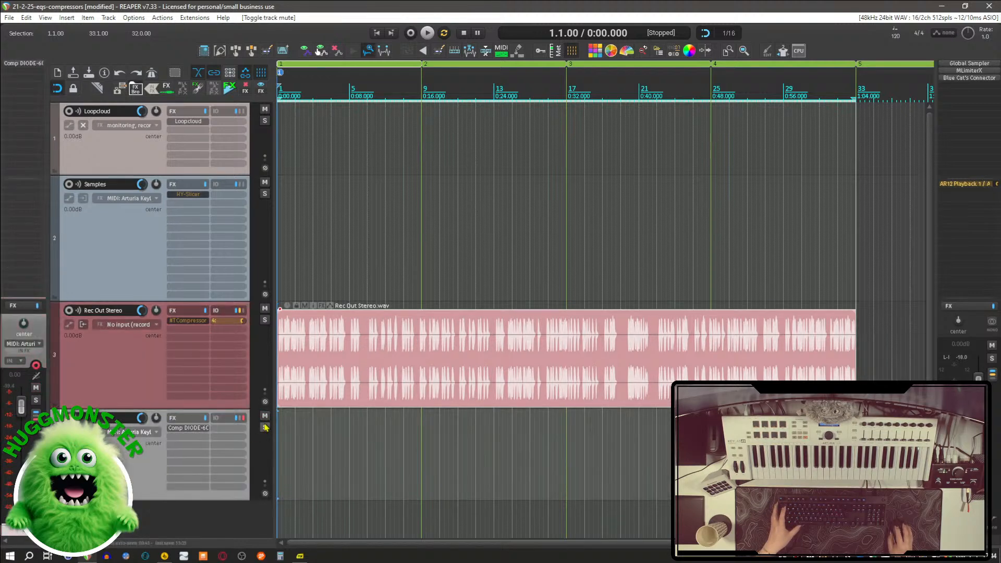
{"action": "key", "text": "space"}
{"action": "key", "text": "space"}
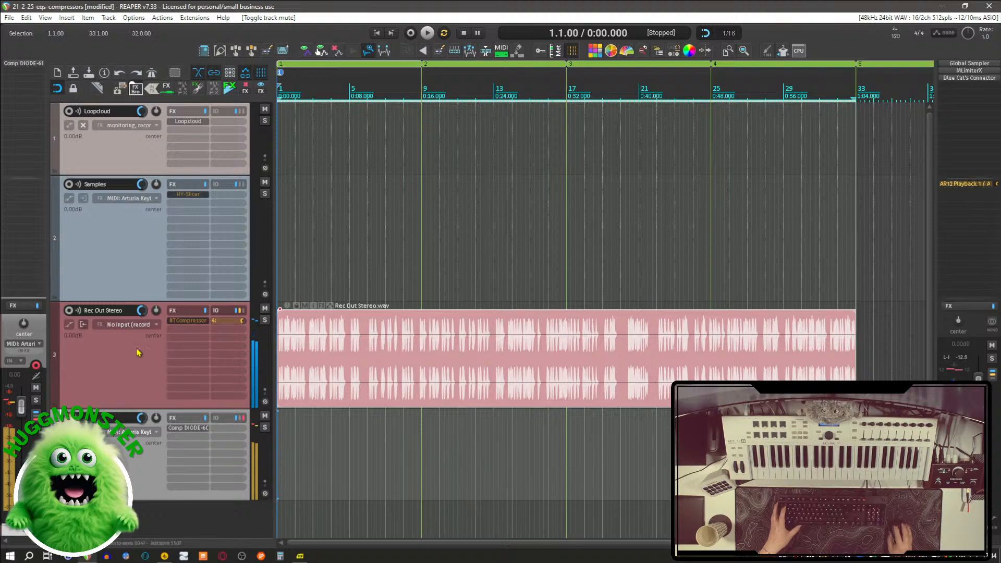
{"action": "left_click", "coordinate": [108, 349]}
{"action": "left_click_drag", "start_coordinate": [21, 412], "coordinate": [16, 553]}
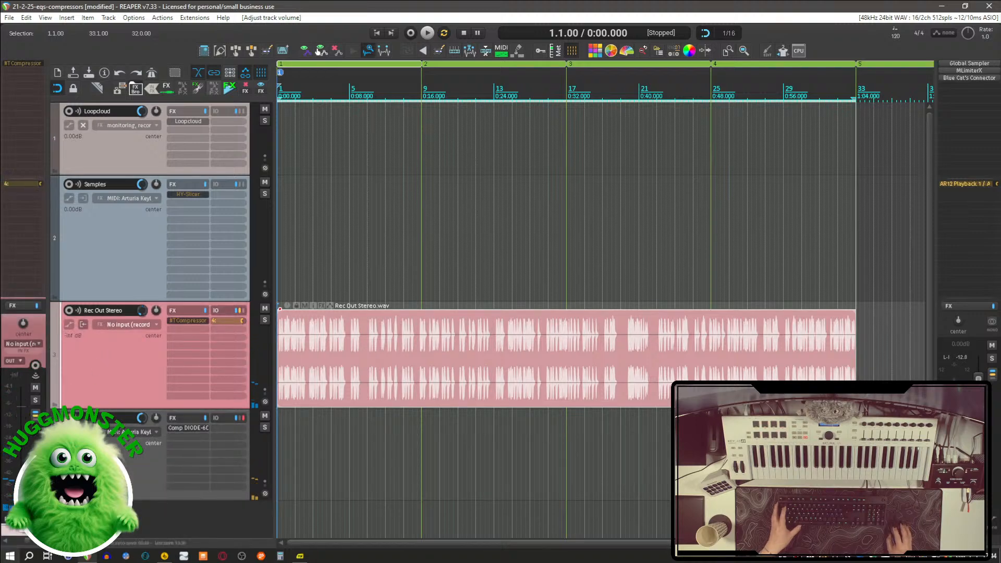
{"action": "key", "text": "space"}
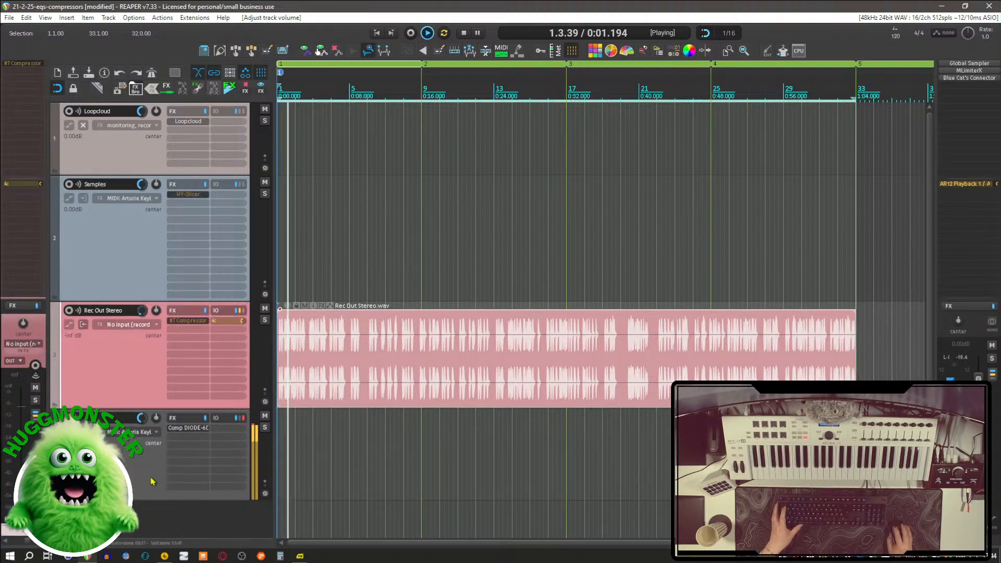
Step: Load the 4 To 1 Ratio preset from Dynamics in track 4's Comp DIODE-609 while the loop plays
{"action": "left_click", "coordinate": [187, 427]}
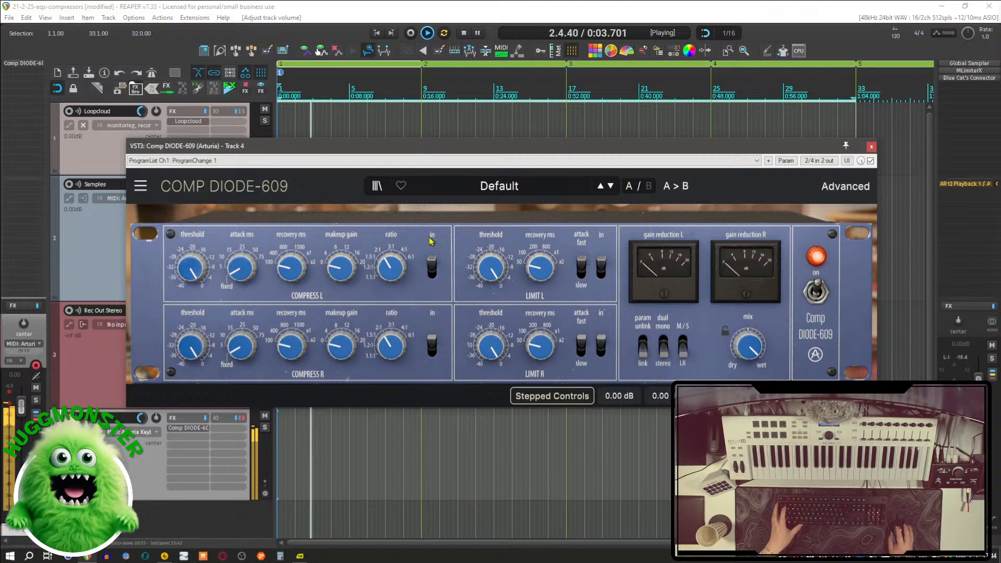
{"action": "left_click_drag", "start_coordinate": [469, 151], "coordinate": [445, 77]}
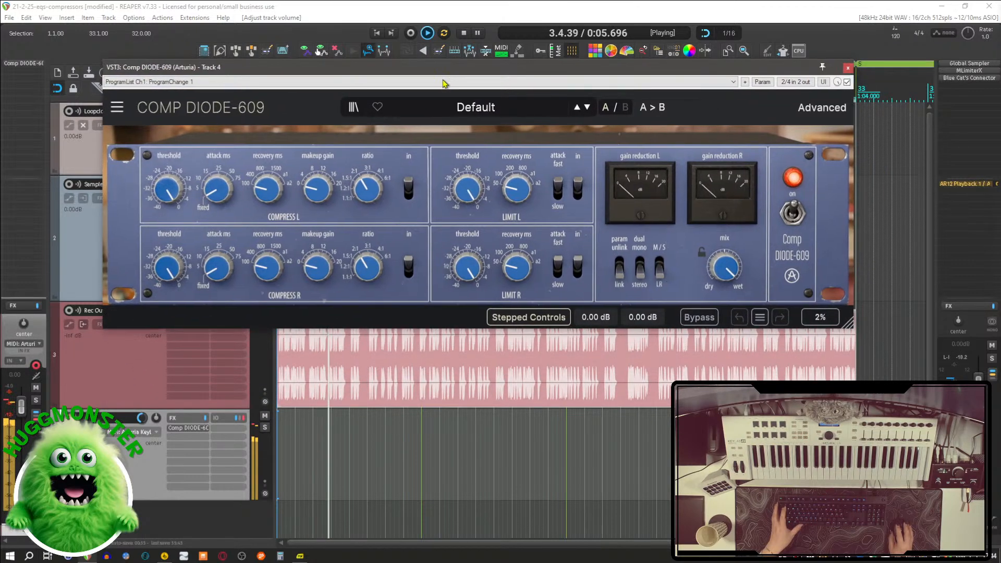
{"action": "left_click", "coordinate": [464, 107]}
{"action": "mouse_move", "coordinate": [453, 152]}
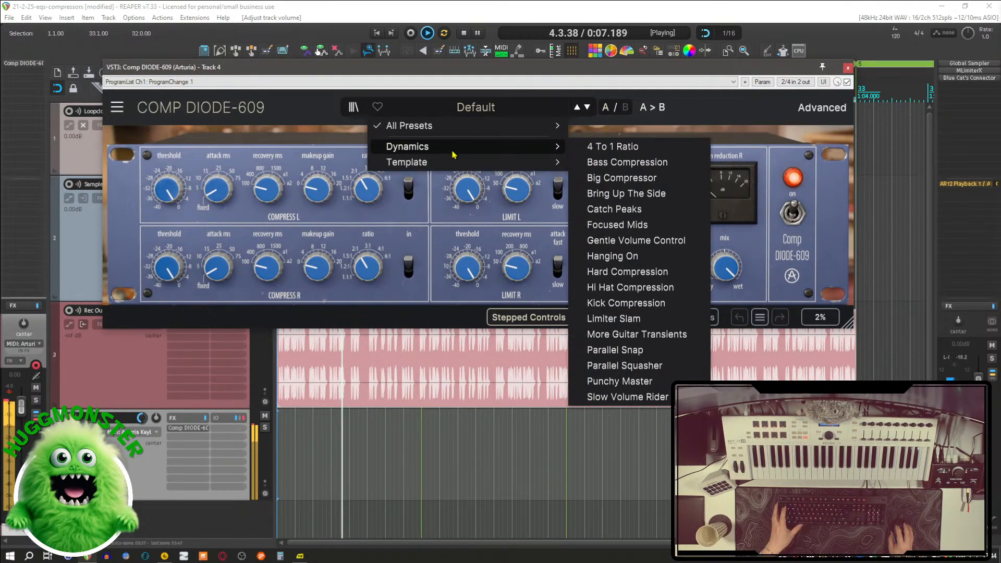
{"action": "left_click", "coordinate": [610, 147]}
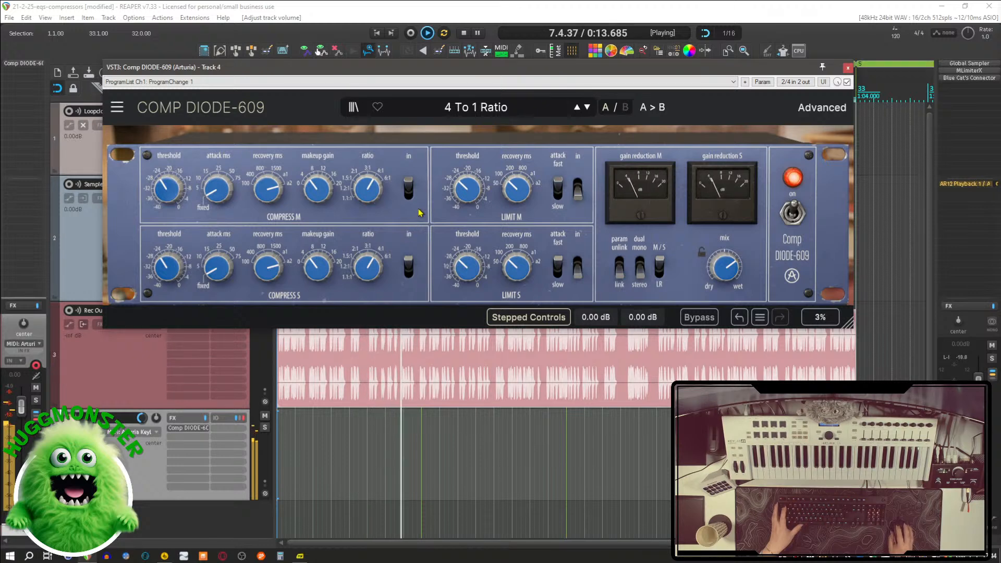
Step: Audition the Bass Compression and Big Compressor presets in track 4's Comp DIODE-609, and stop playback
{"action": "left_click", "coordinate": [481, 110]}
{"action": "mouse_move", "coordinate": [543, 146]}
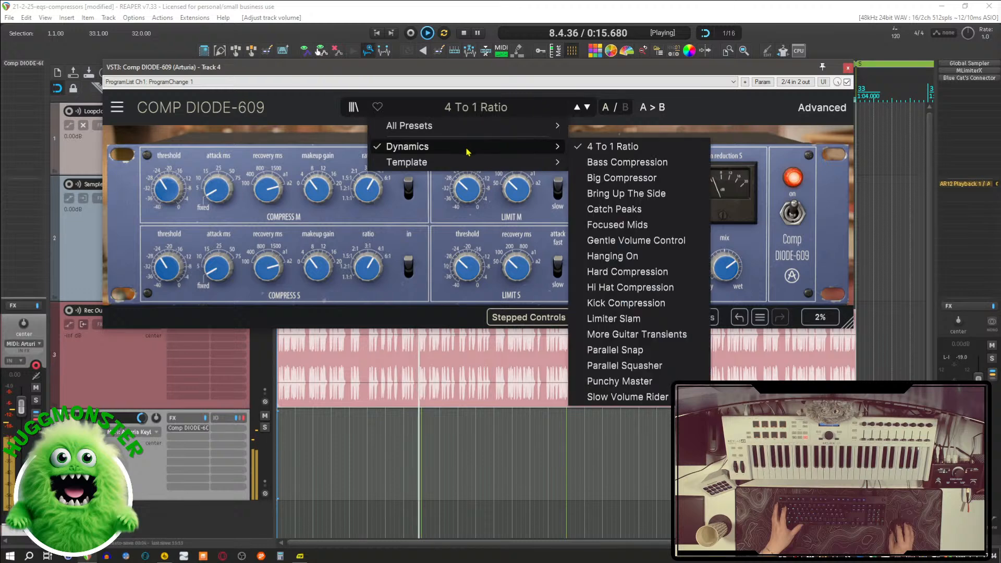
{"action": "left_click", "coordinate": [678, 162]}
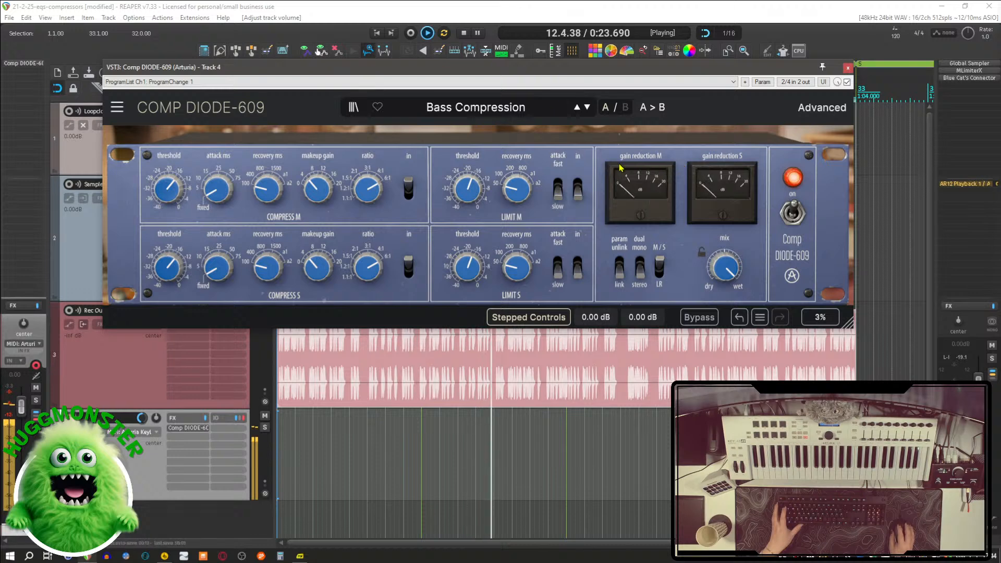
{"action": "left_click", "coordinate": [475, 107]}
{"action": "mouse_move", "coordinate": [490, 143]}
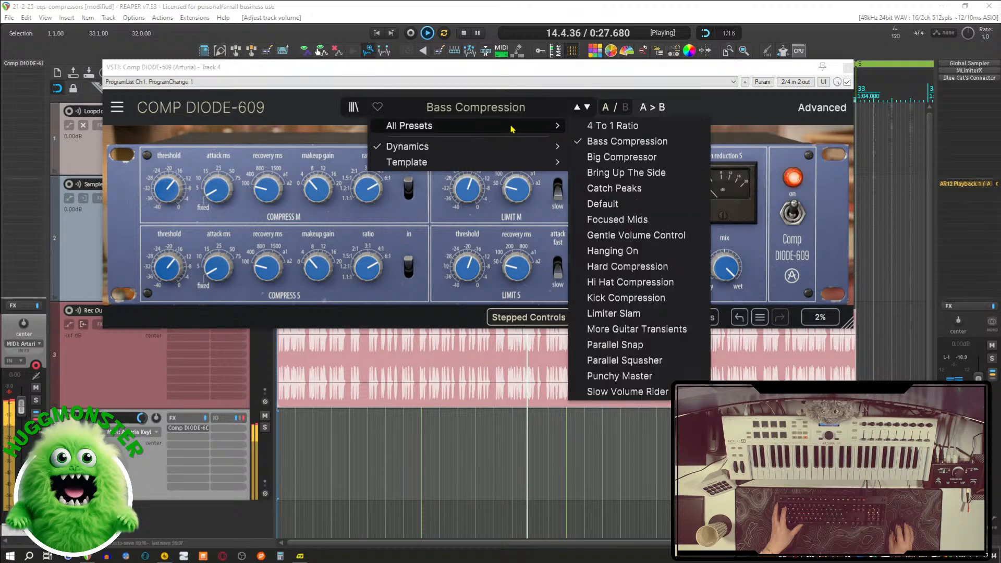
{"action": "left_click", "coordinate": [656, 159]}
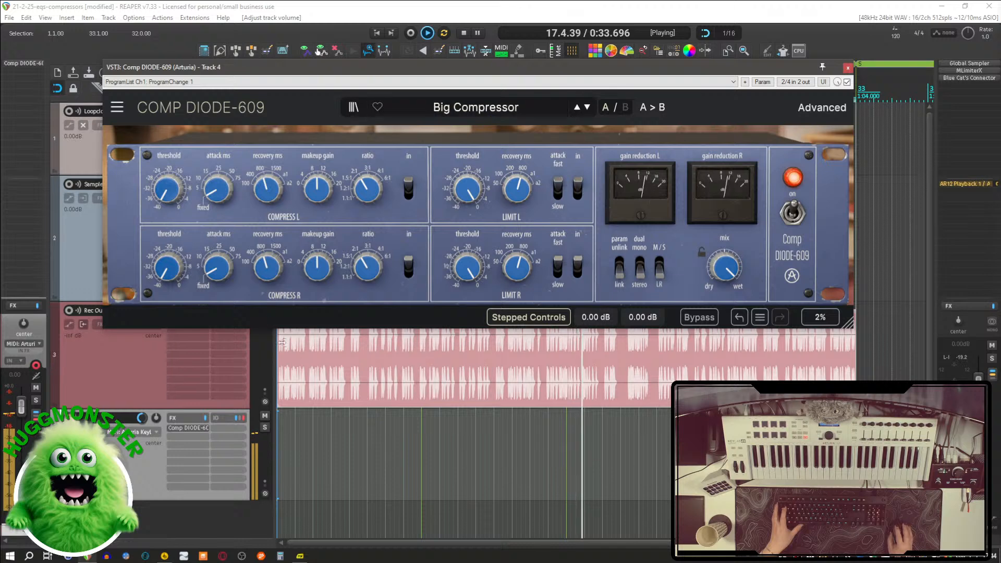
{"action": "key", "text": "space"}
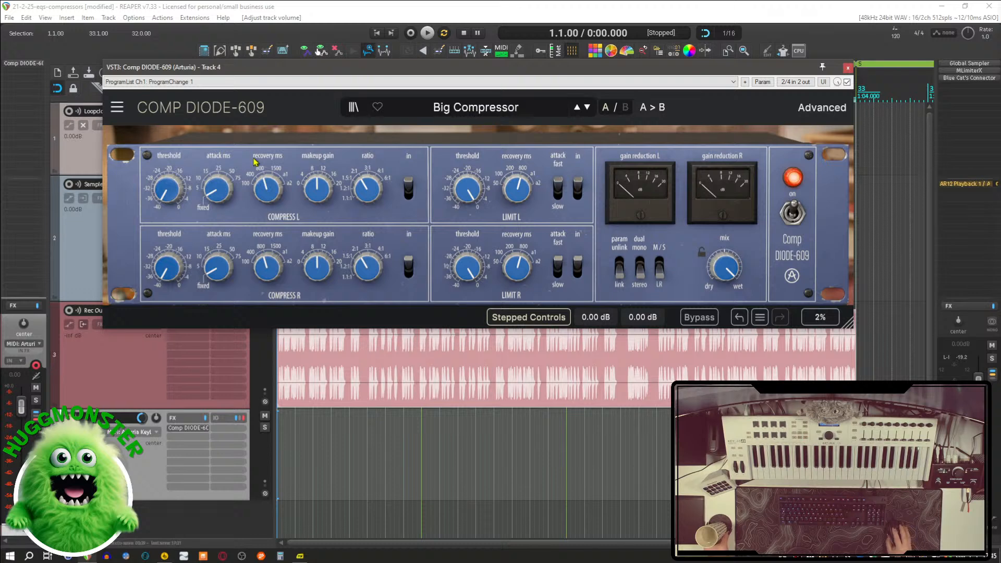
Step: Look through the host's program list for Comp DIODE-609, reset the plugin to factory default, and reposition its window
{"action": "left_click", "coordinate": [730, 84]}
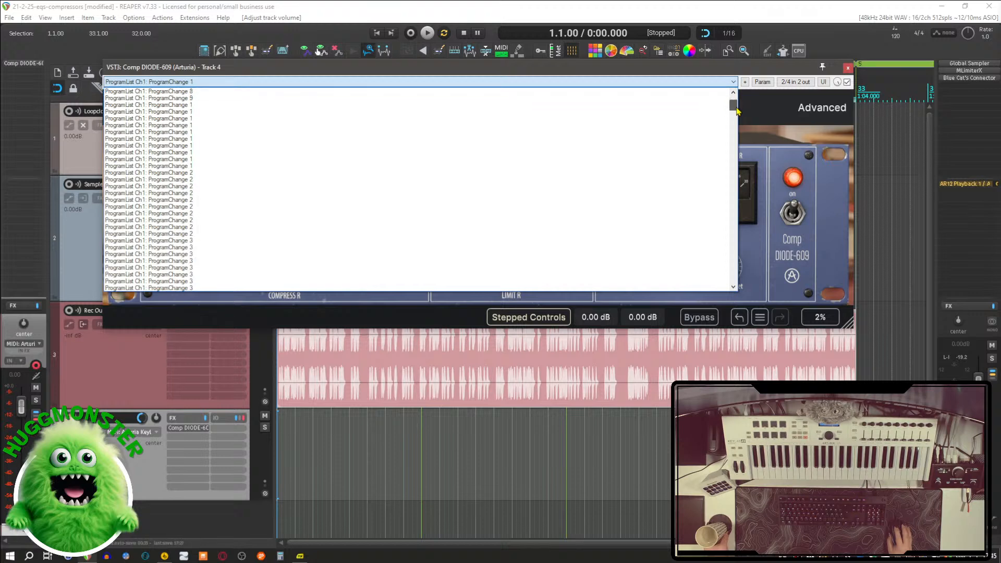
{"action": "left_click_drag", "start_coordinate": [733, 103], "coordinate": [730, 291]}
{"action": "left_click_drag", "start_coordinate": [733, 278], "coordinate": [730, 100]}
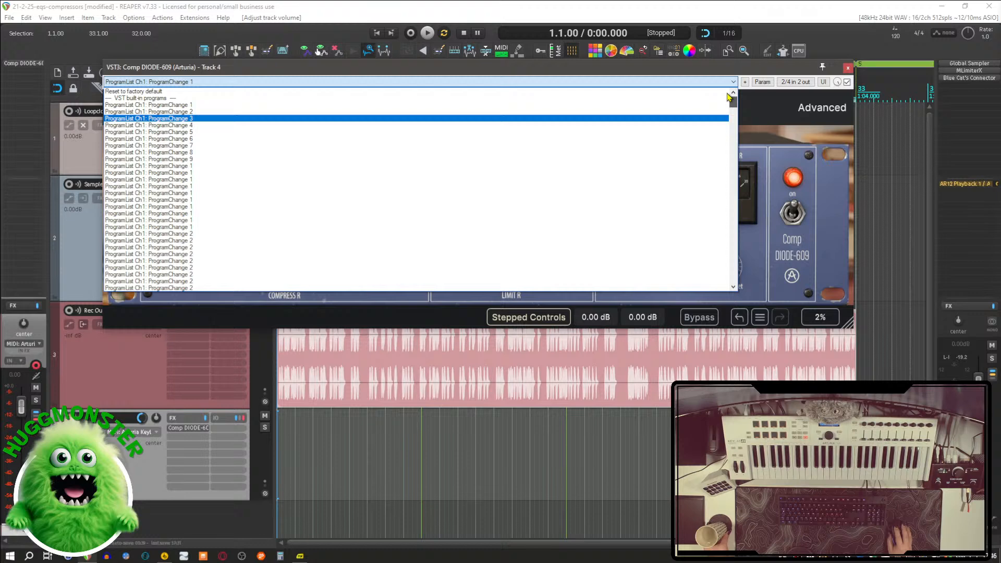
{"action": "left_click", "coordinate": [395, 92]}
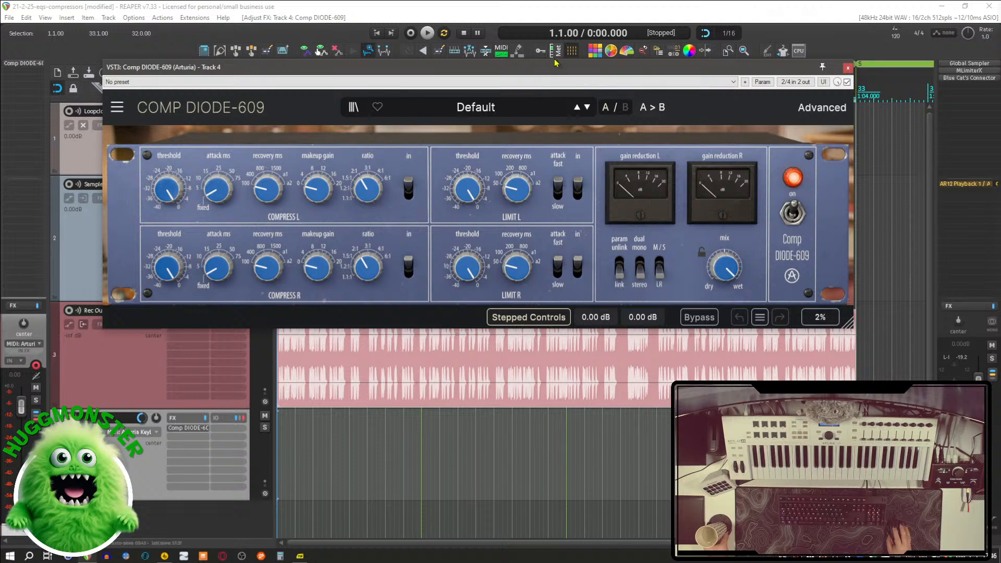
{"action": "left_click_drag", "start_coordinate": [553, 72], "coordinate": [580, 104]}
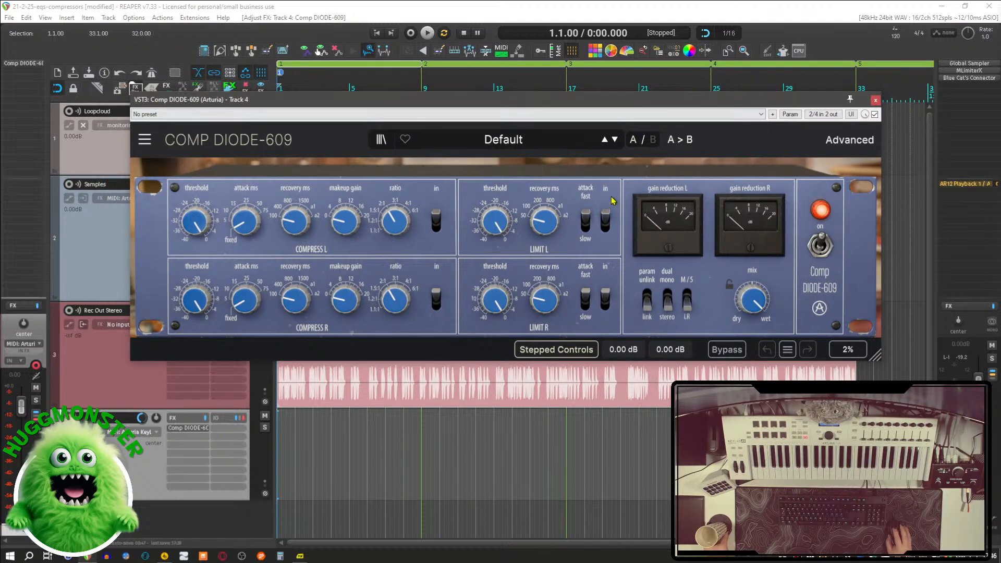
Step: Save the current Comp DIODE-609 settings as a host preset named "Default-Bus Compressor"
{"action": "left_click", "coordinate": [773, 118]}
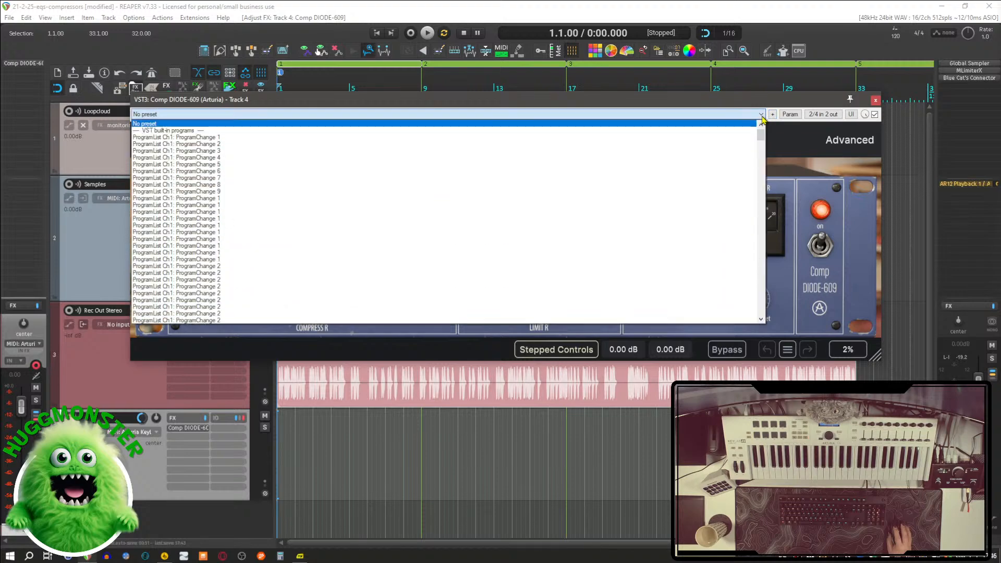
{"action": "left_click", "coordinate": [774, 116]}
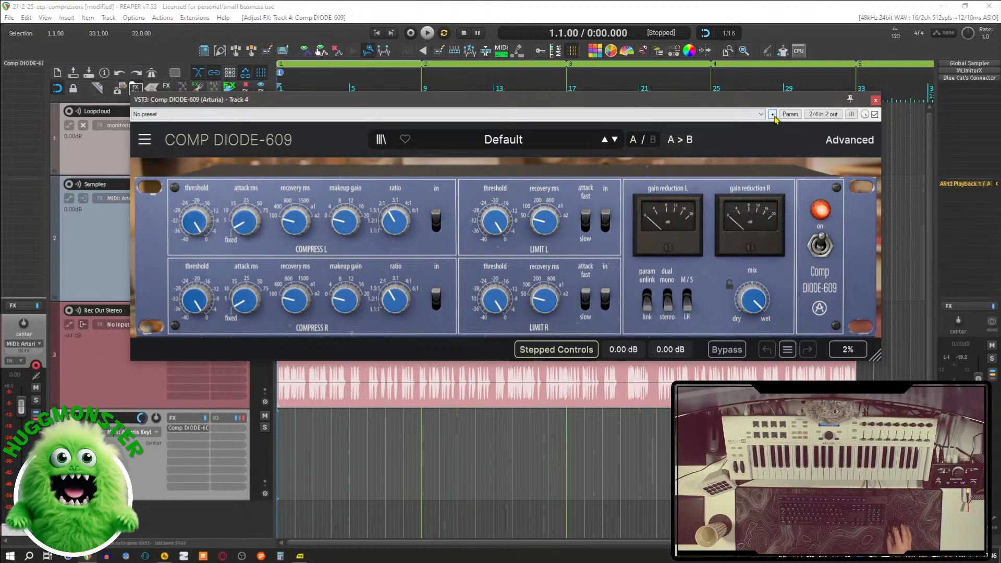
{"action": "left_click", "coordinate": [773, 115]}
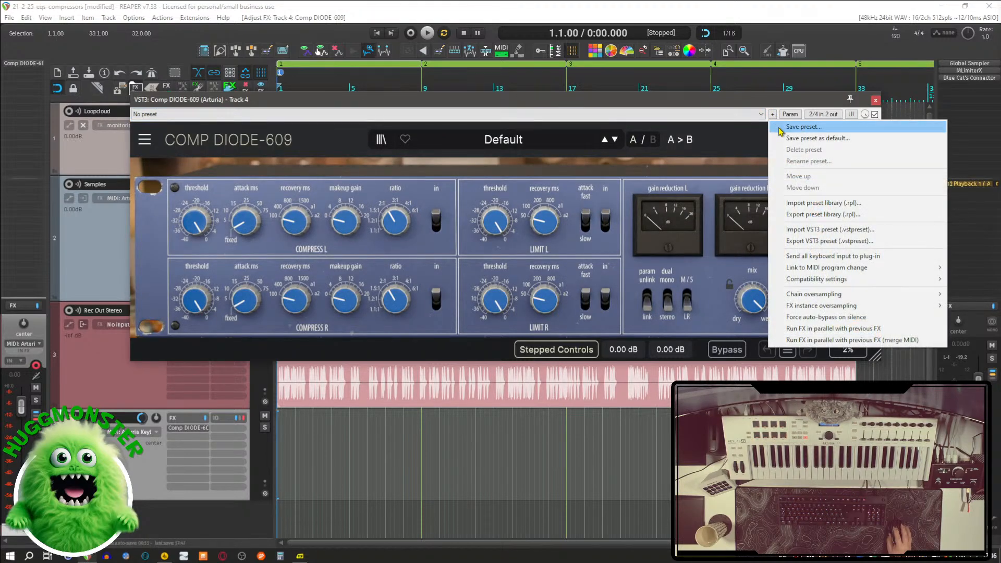
{"action": "left_click", "coordinate": [803, 127]}
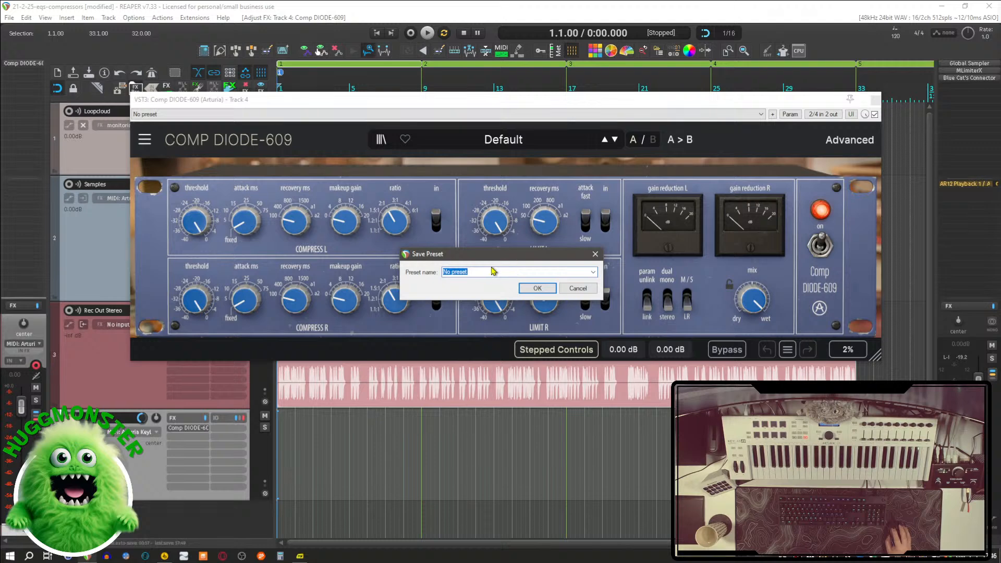
{"action": "type", "text": "Def"}
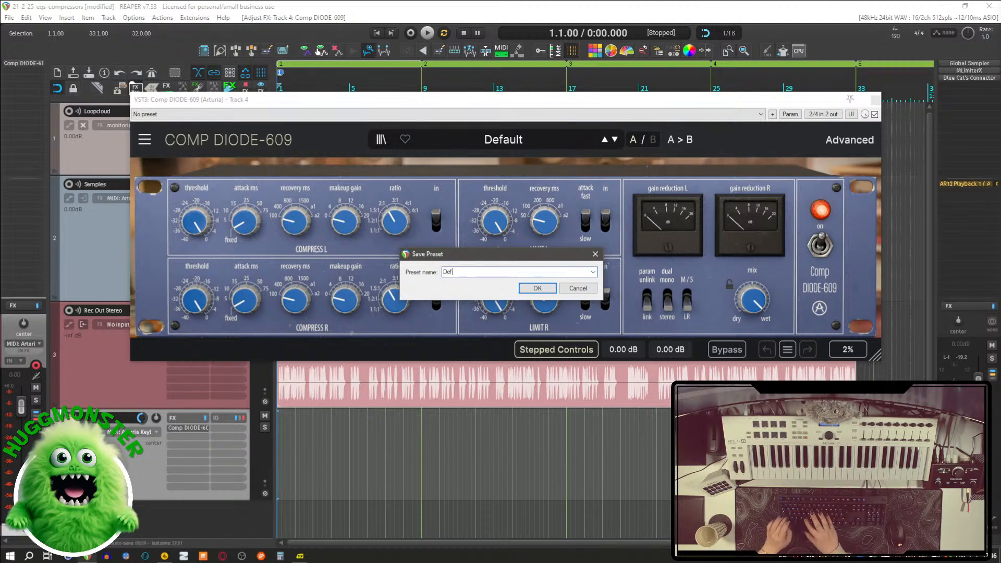
{"action": "type", "text": "ault"}
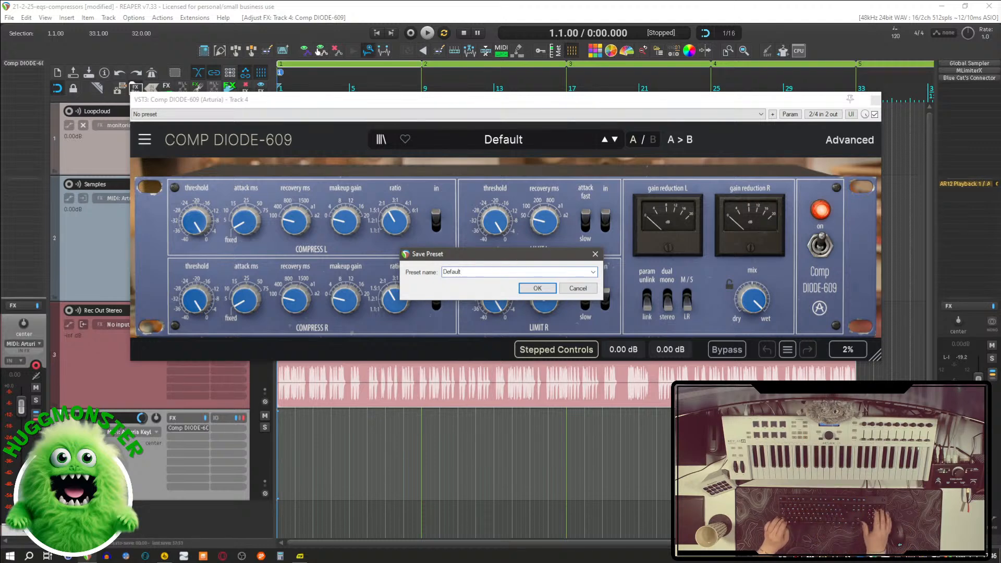
{"action": "type", "text": "-Bus "}
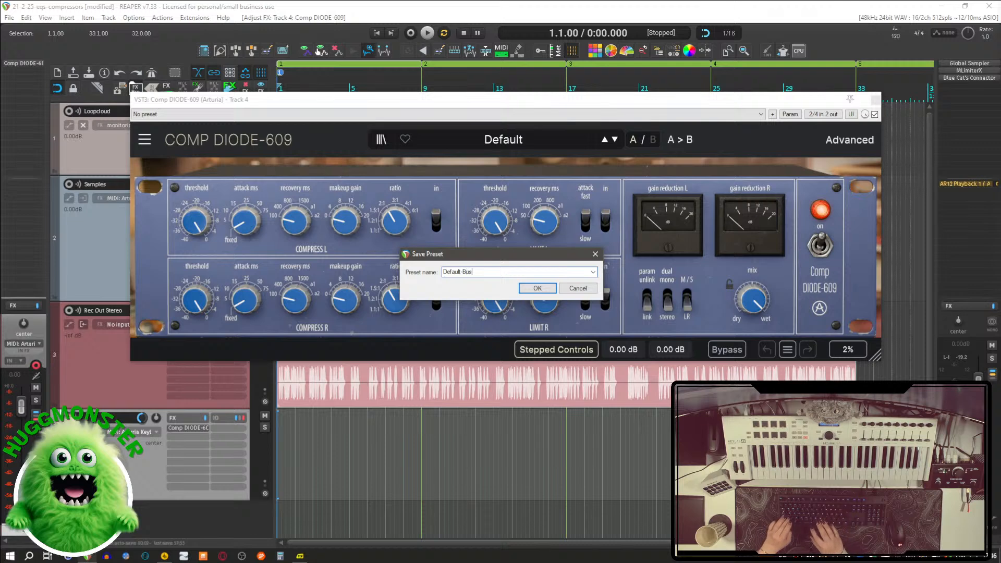
{"action": "type", "text": "Comp"}
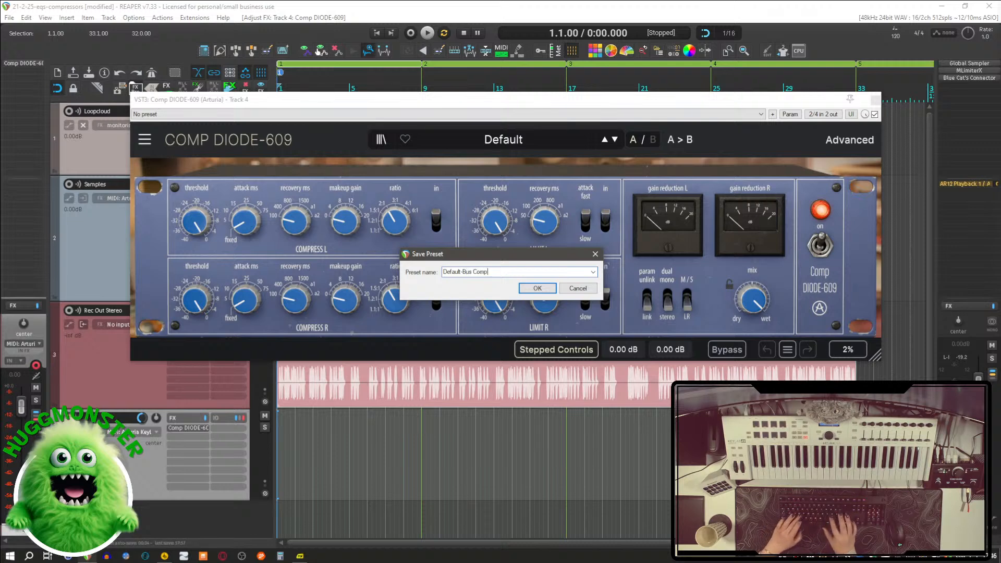
{"action": "type", "text": "ressor"}
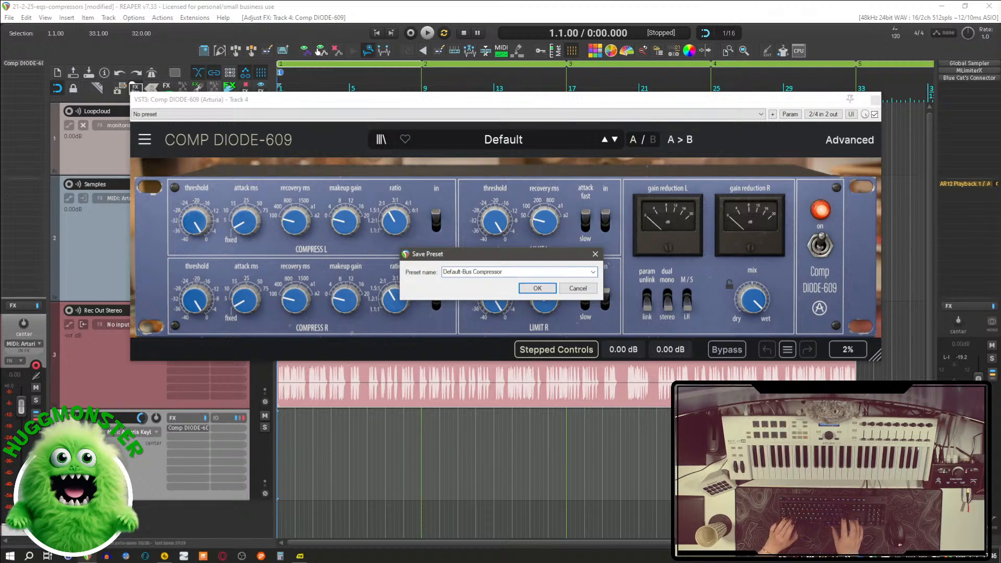
{"action": "key", "text": "Return"}
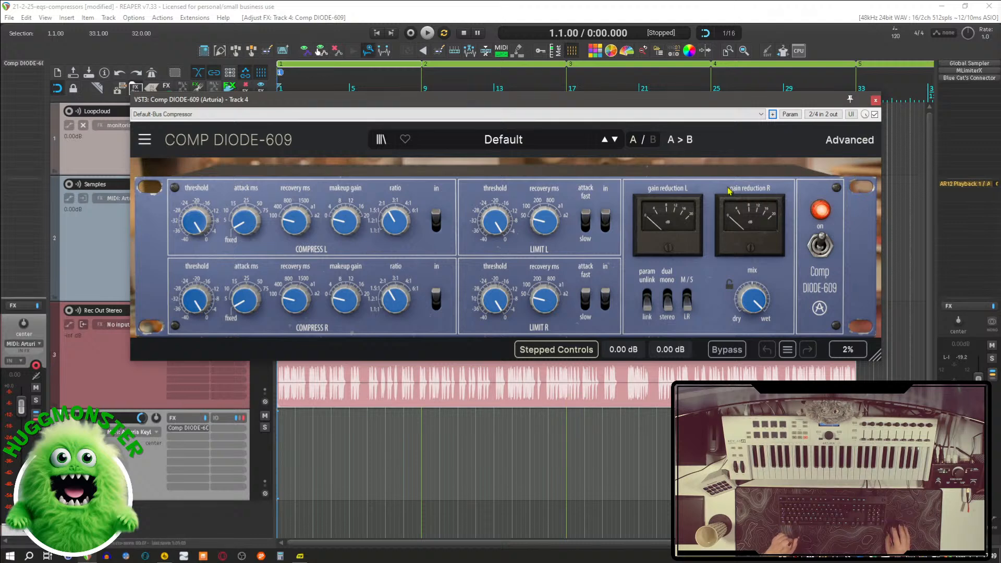
Step: Close the Comp DIODE-609 window and mute track 4
{"action": "left_click", "coordinate": [876, 101]}
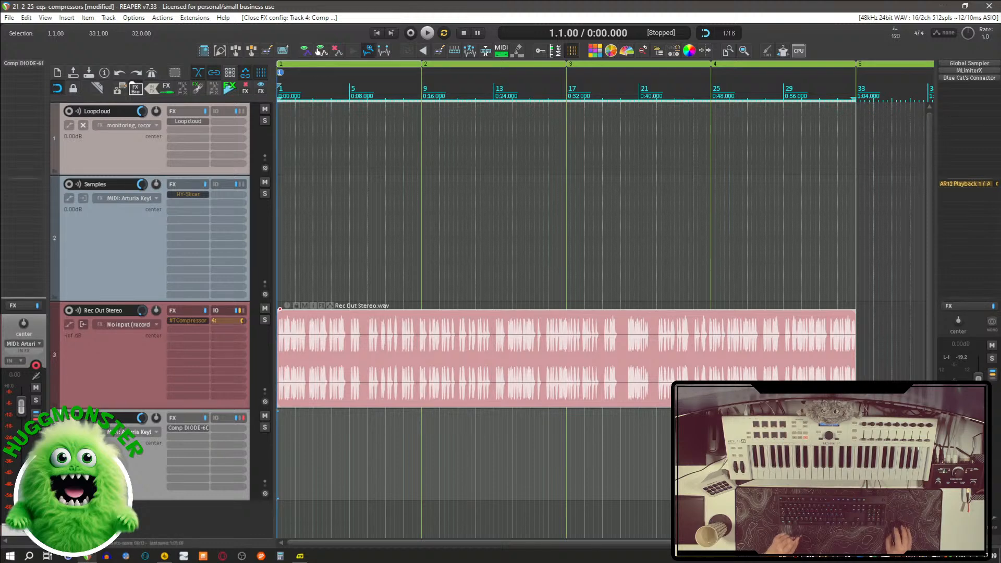
{"action": "key", "text": "alt+Tab"}
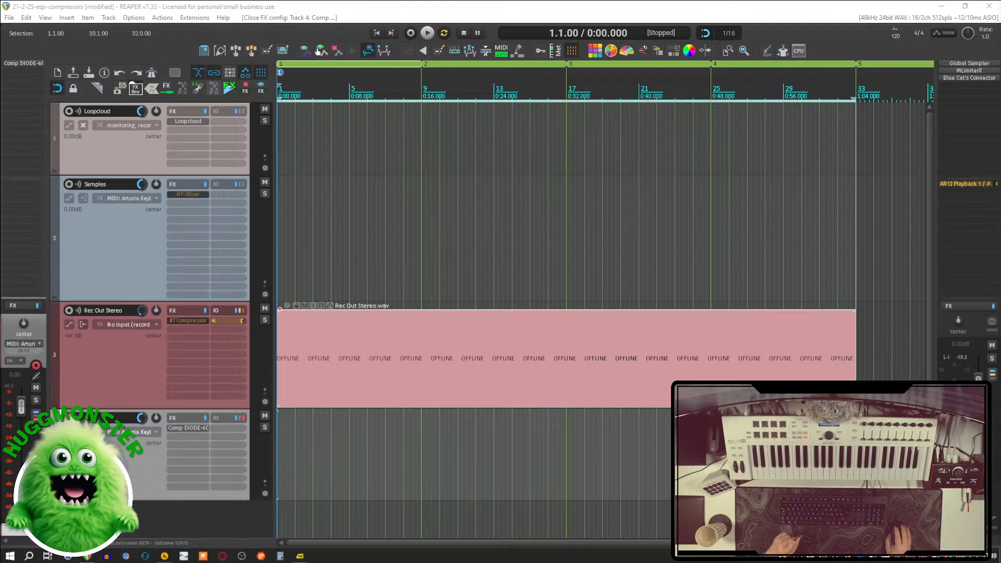
{"action": "key", "text": "alt+Tab"}
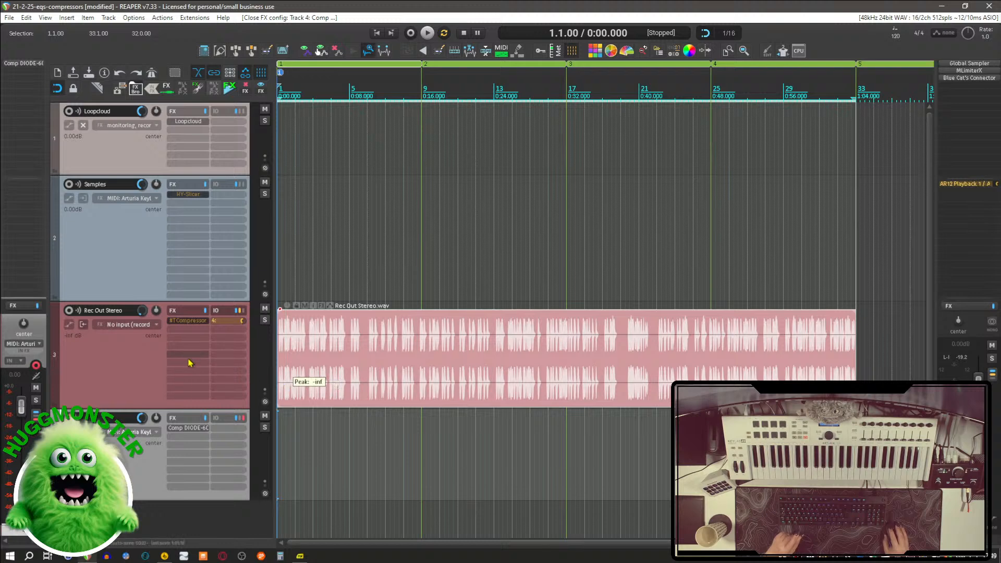
{"action": "left_click", "coordinate": [265, 416]}
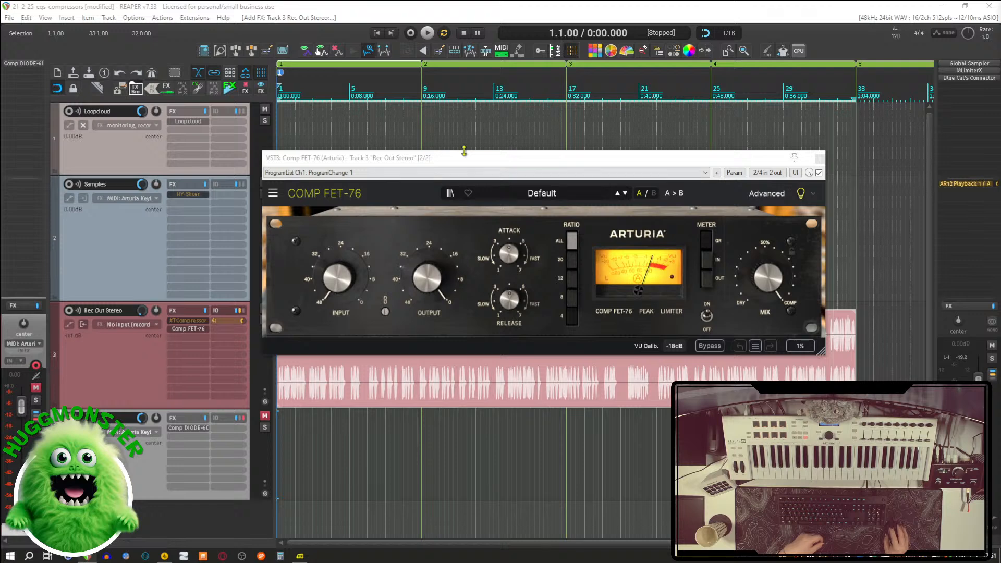
Step: Arrange Rec Out Stereo's plugin windows without overlap, with Comp FET-76 above the UADx 1176 FET Compressor
{"action": "left_click_drag", "start_coordinate": [489, 163], "coordinate": [422, 103]}
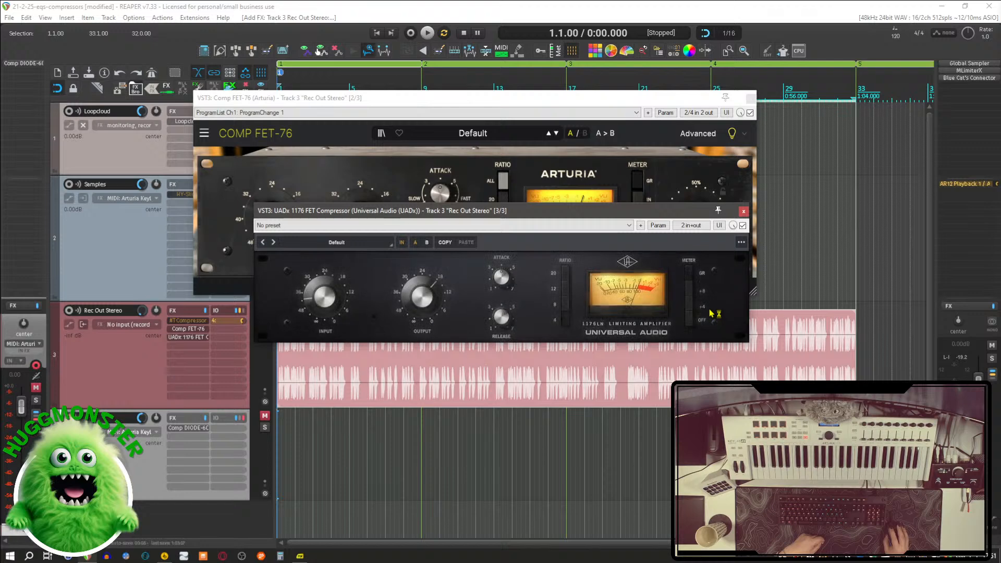
{"action": "left_click_drag", "start_coordinate": [546, 219], "coordinate": [534, 320]}
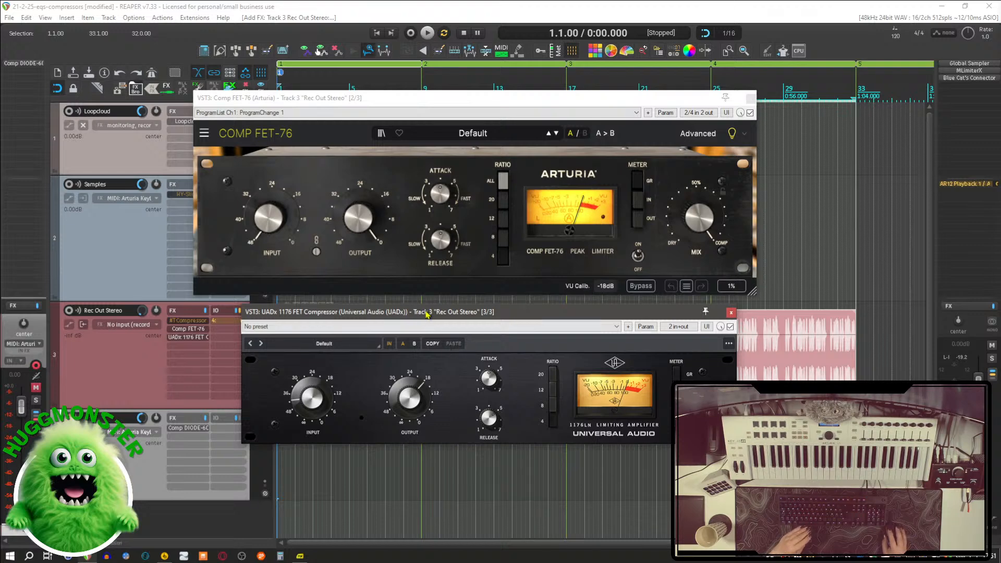
{"action": "left_click_drag", "start_coordinate": [427, 313], "coordinate": [494, 351]}
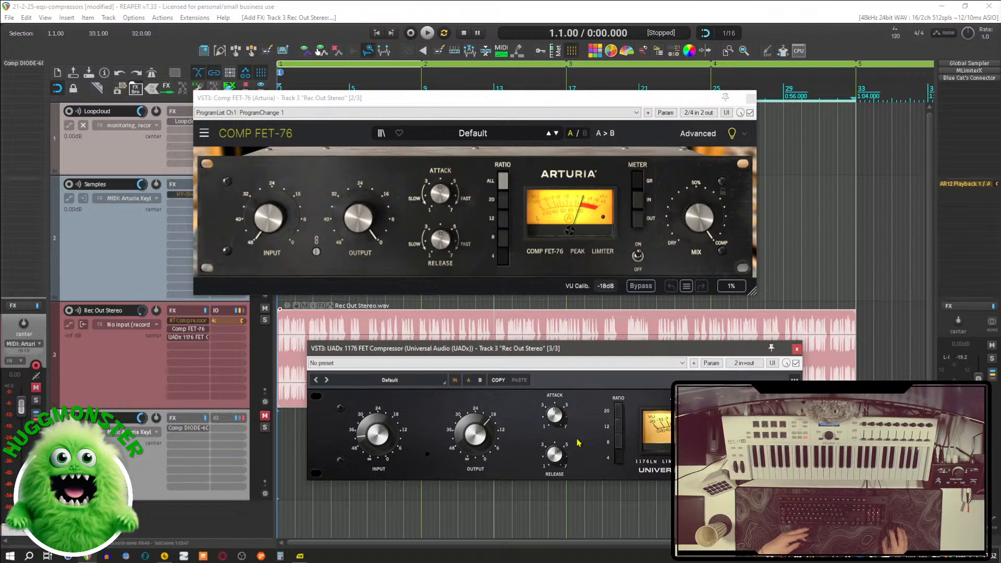
{"action": "left_click_drag", "start_coordinate": [559, 352], "coordinate": [579, 330]}
Step: Look at the preset categories in Comp FET-76 and browse the UADx 1176 preset list, leaving both on Default
{"action": "left_click", "coordinate": [486, 133]}
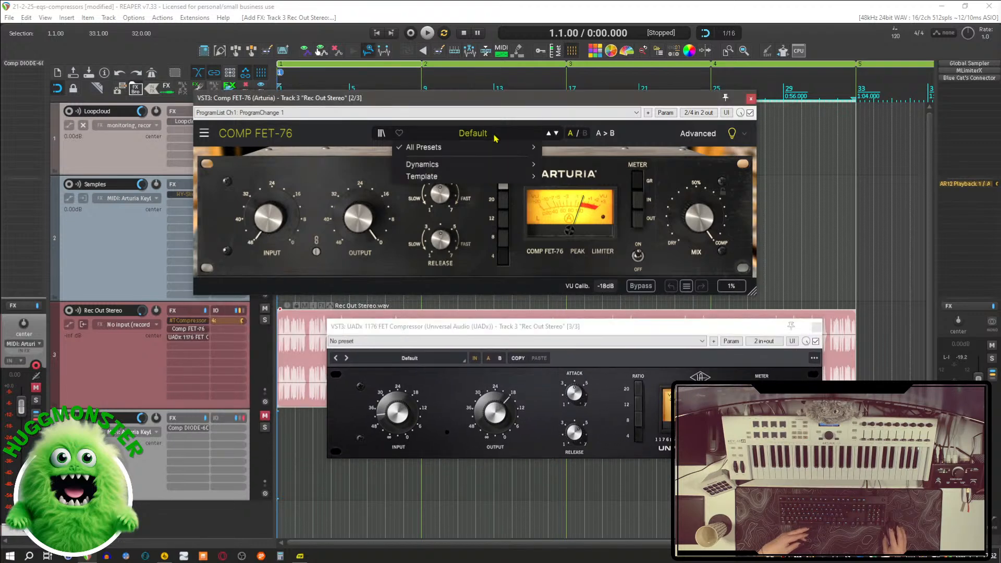
{"action": "mouse_move", "coordinate": [471, 170]}
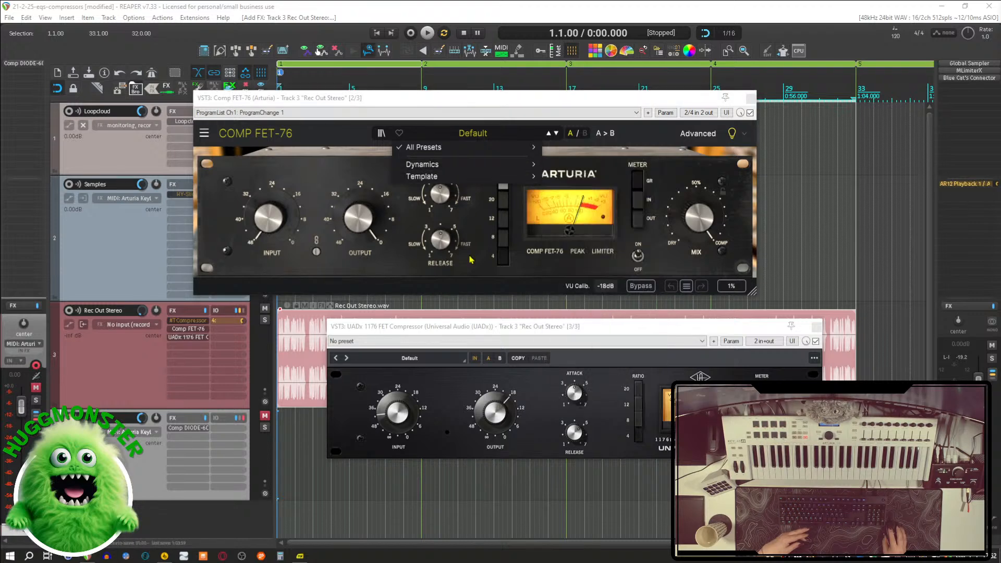
{"action": "left_click", "coordinate": [442, 361]}
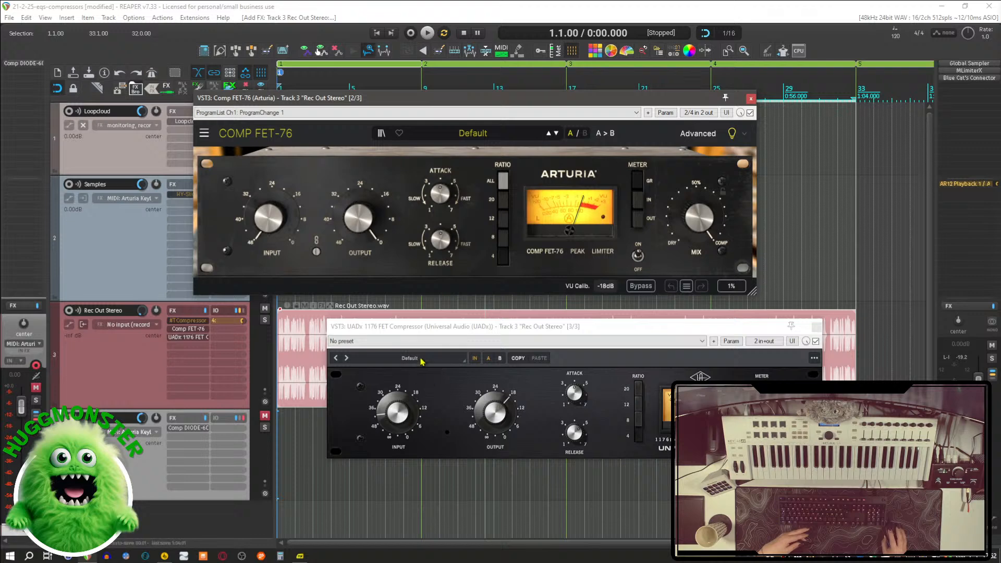
{"action": "left_click", "coordinate": [421, 359]}
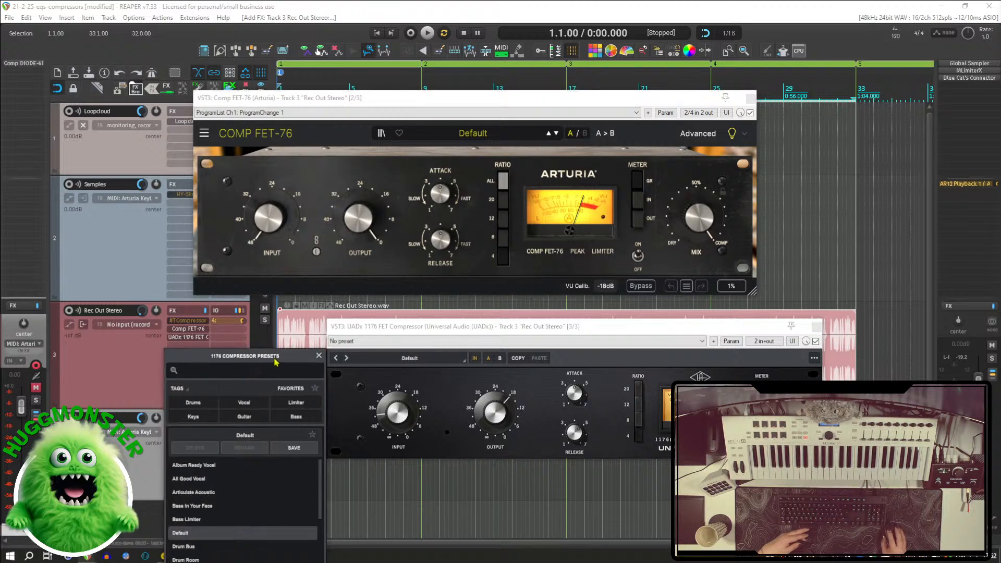
{"action": "left_click_drag", "start_coordinate": [257, 360], "coordinate": [251, 259]}
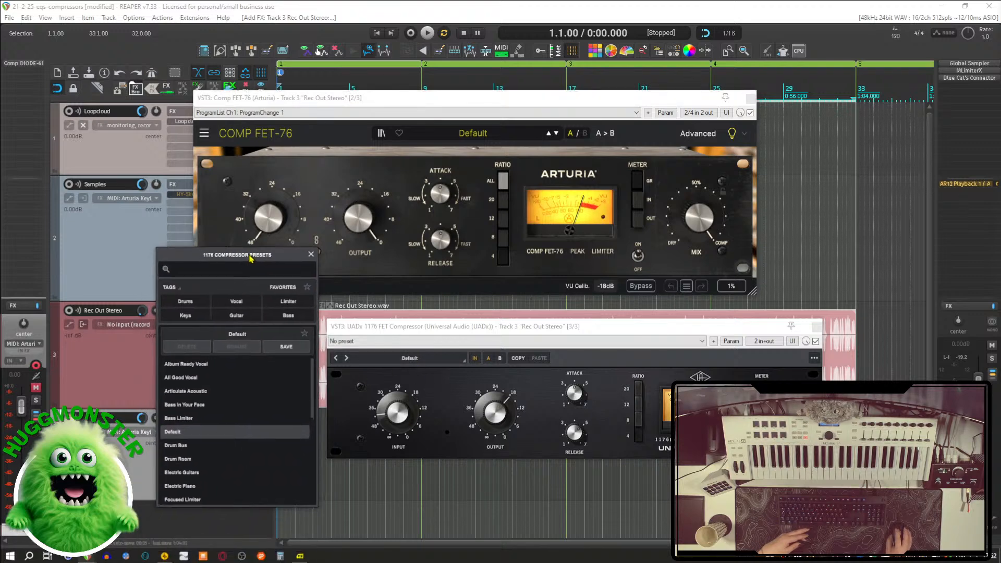
{"action": "scroll", "coordinate": [273, 409], "scroll_direction": "down", "scroll_amount": 8}
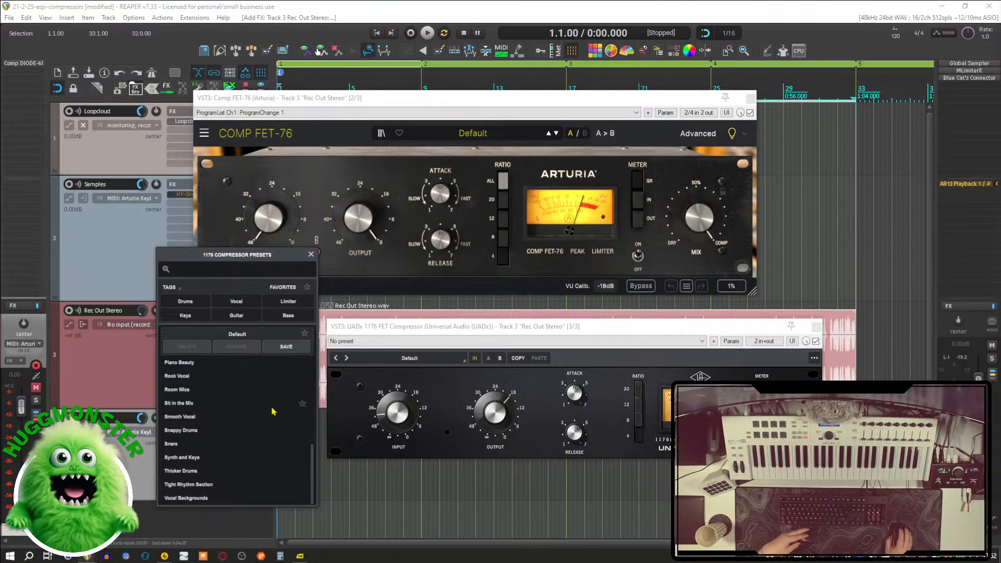
{"action": "scroll", "coordinate": [274, 412], "scroll_direction": "up", "scroll_amount": 5}
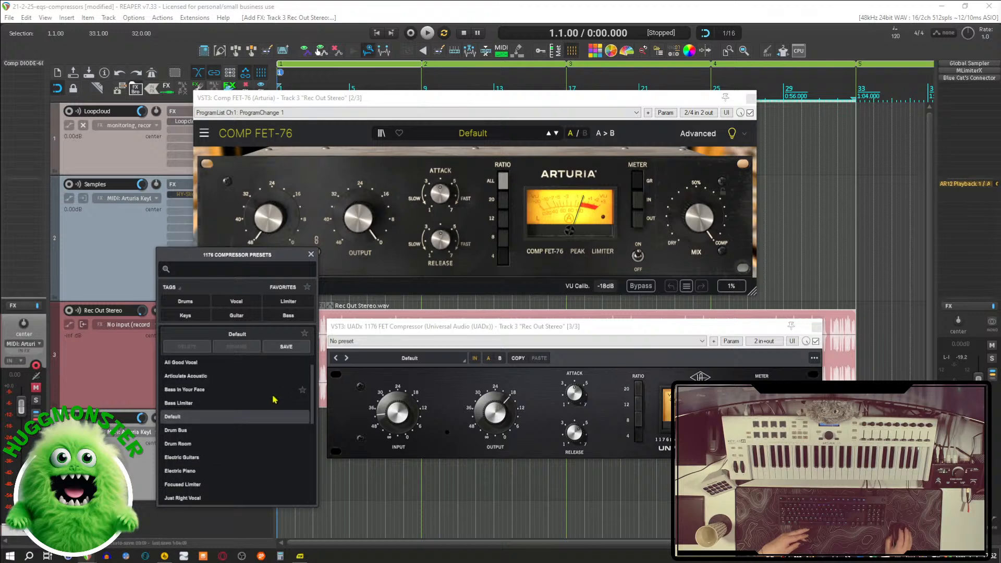
{"action": "scroll", "coordinate": [256, 418], "scroll_direction": "up", "scroll_amount": 1}
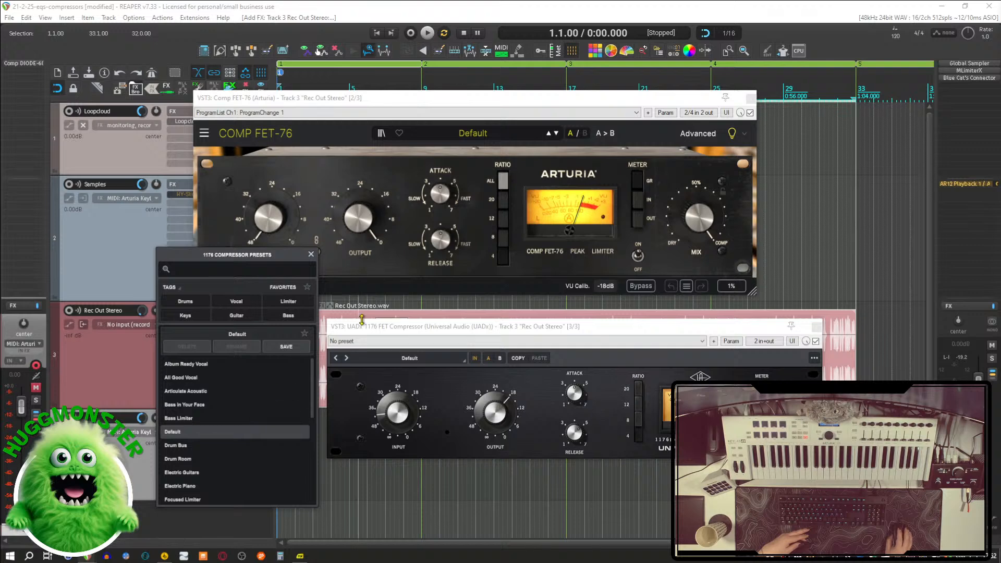
{"action": "left_click", "coordinate": [311, 255]}
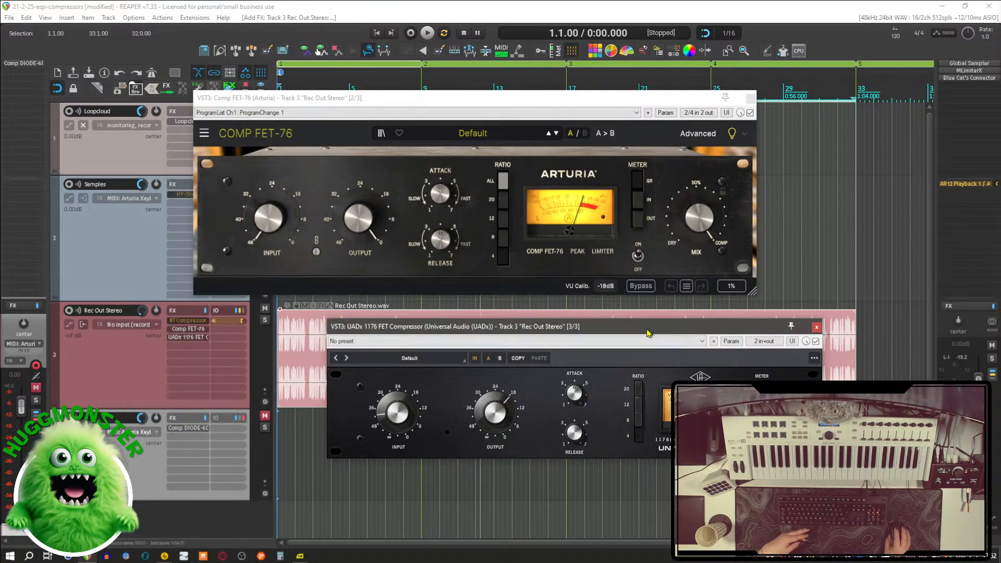
Step: Expand Comp FET-76's advanced sidechain section and rearrange the windows so the UADx 1176 FET Compressor sits clear below it
{"action": "left_click_drag", "start_coordinate": [653, 331], "coordinate": [673, 351]}
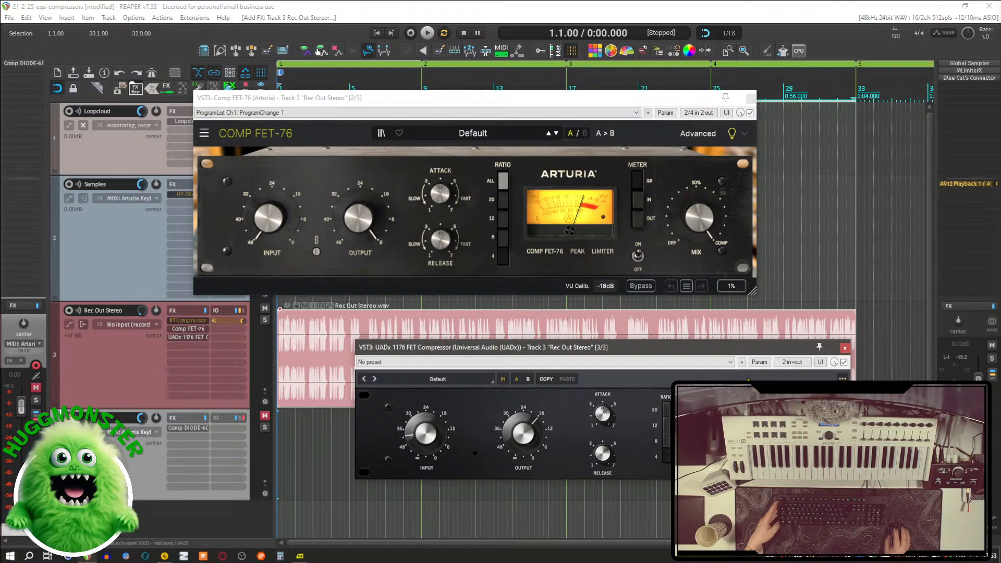
{"action": "left_click", "coordinate": [698, 133]}
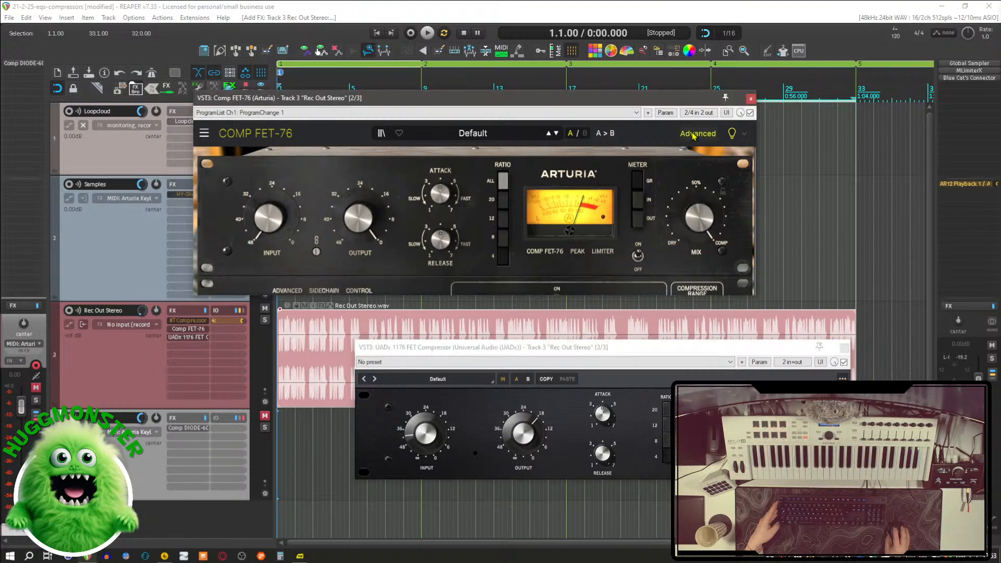
{"action": "left_click_drag", "start_coordinate": [536, 103], "coordinate": [580, 19]}
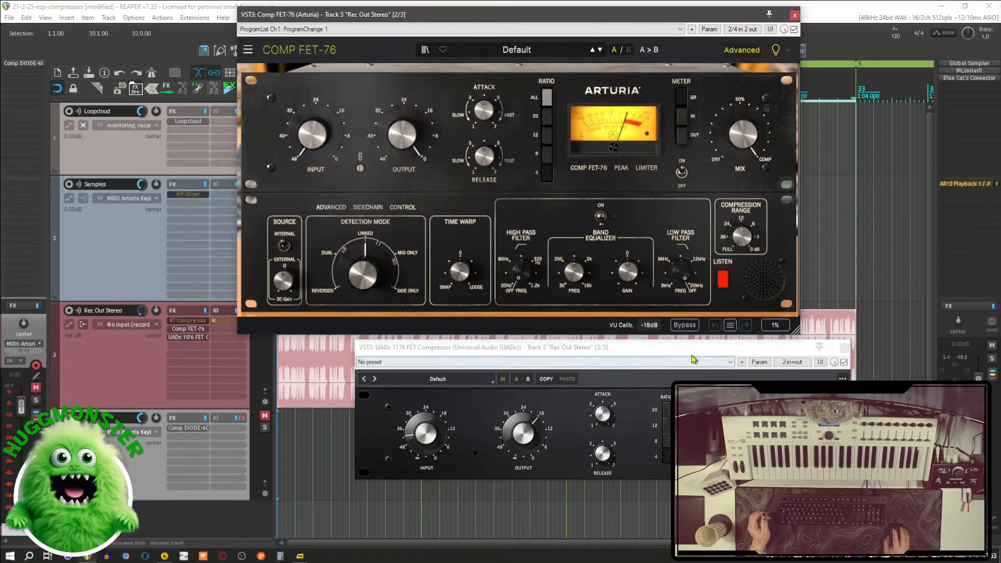
{"action": "left_click_drag", "start_coordinate": [541, 351], "coordinate": [459, 363]}
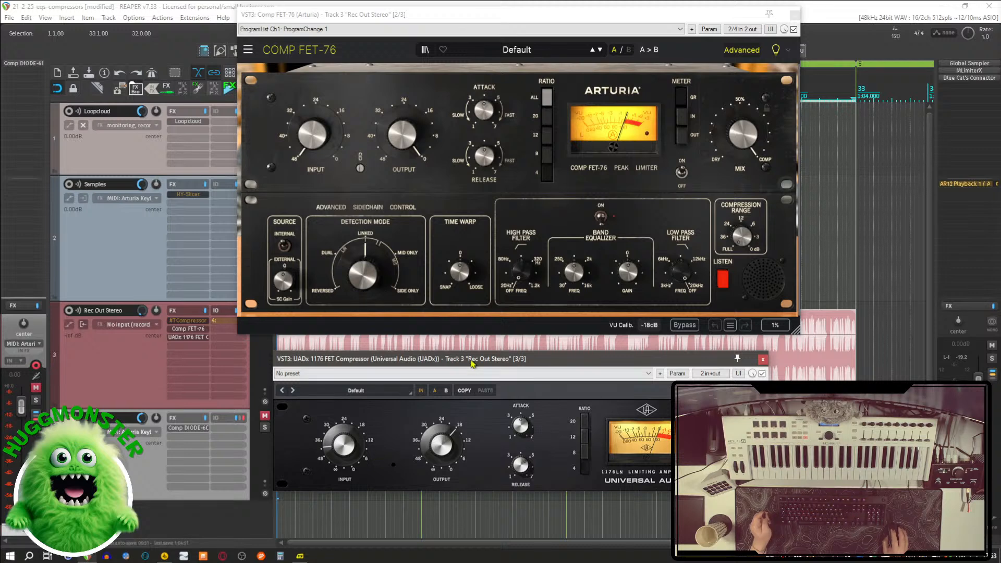
{"action": "left_click_drag", "start_coordinate": [475, 366], "coordinate": [521, 365]}
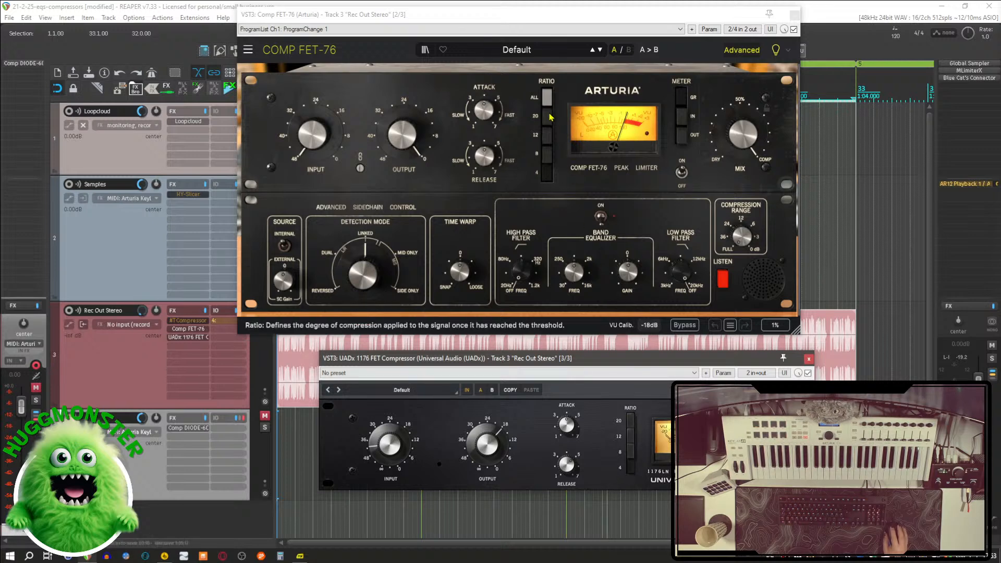
Step: Try other ratio button settings in Comp FET-76 and set the ratio back to ALL
{"action": "left_click", "coordinate": [547, 147]}
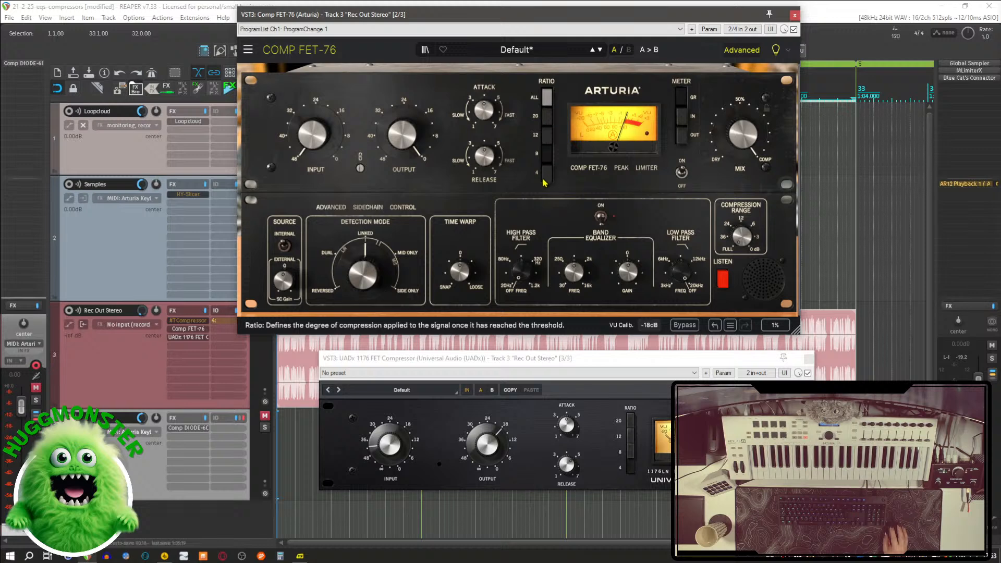
{"action": "left_click", "coordinate": [547, 101]}
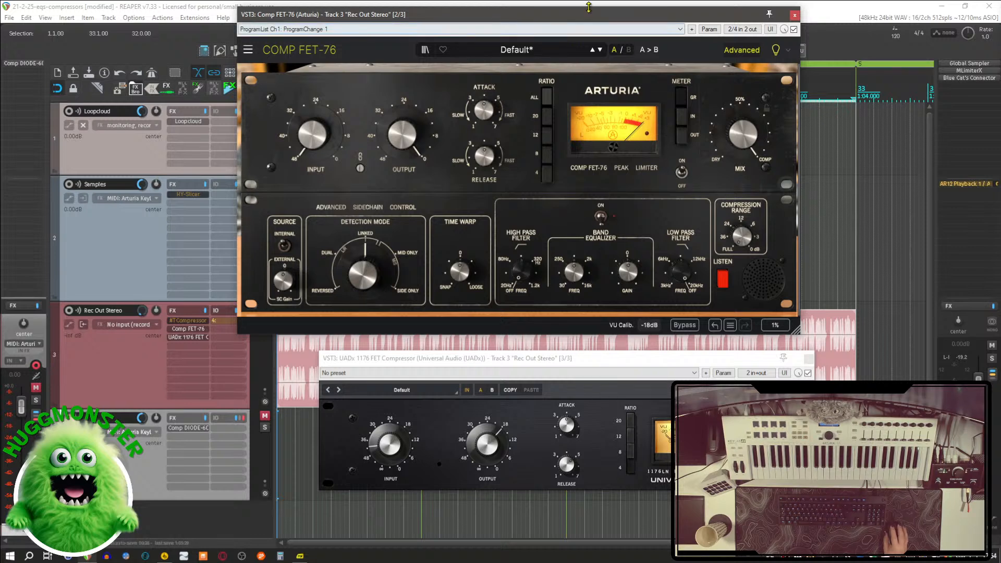
{"action": "left_click_drag", "start_coordinate": [592, 20], "coordinate": [652, 21]}
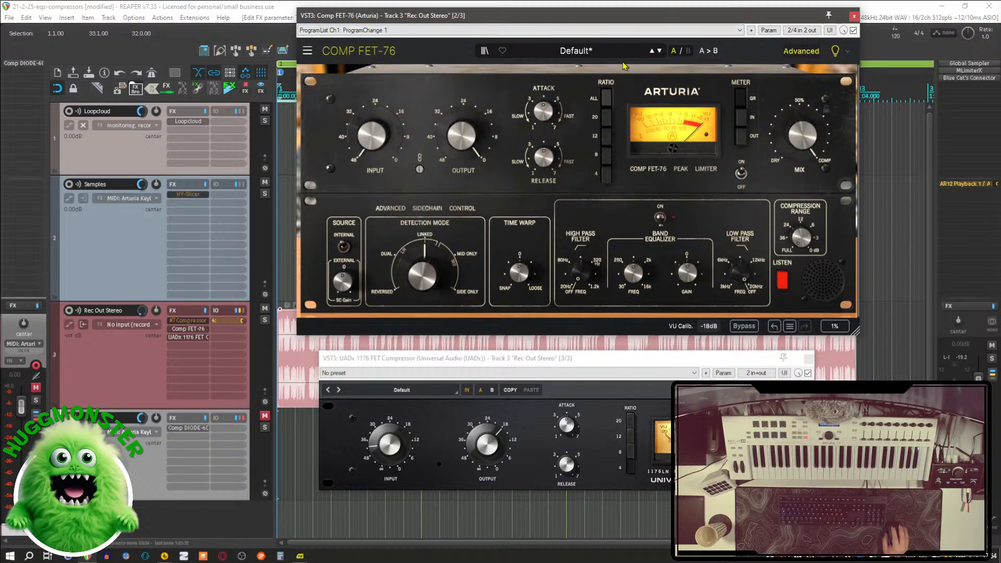
{"action": "left_click_drag", "start_coordinate": [603, 17], "coordinate": [610, 21]}
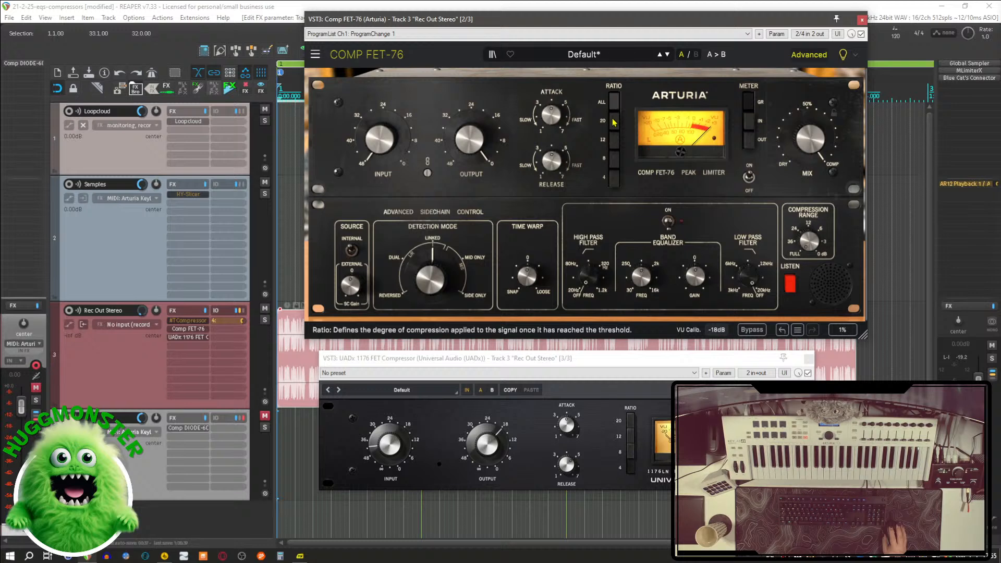
{"action": "left_click", "coordinate": [614, 101]}
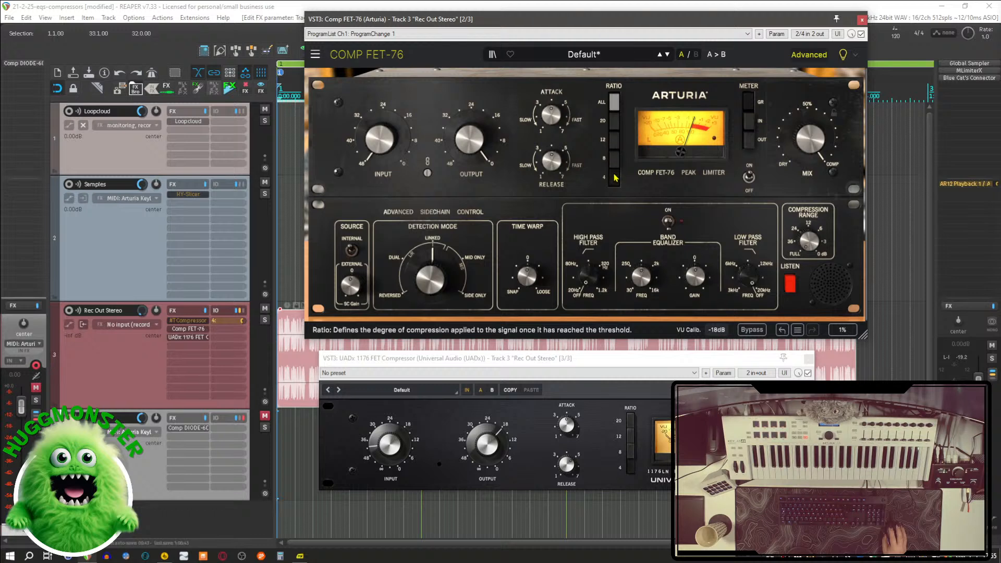
Step: Toggle Comp FET-76's power switch off and on, leaving the compressor powered on
{"action": "left_click", "coordinate": [751, 179]}
{"action": "left_click", "coordinate": [751, 180]}
{"action": "left_click", "coordinate": [751, 180]}
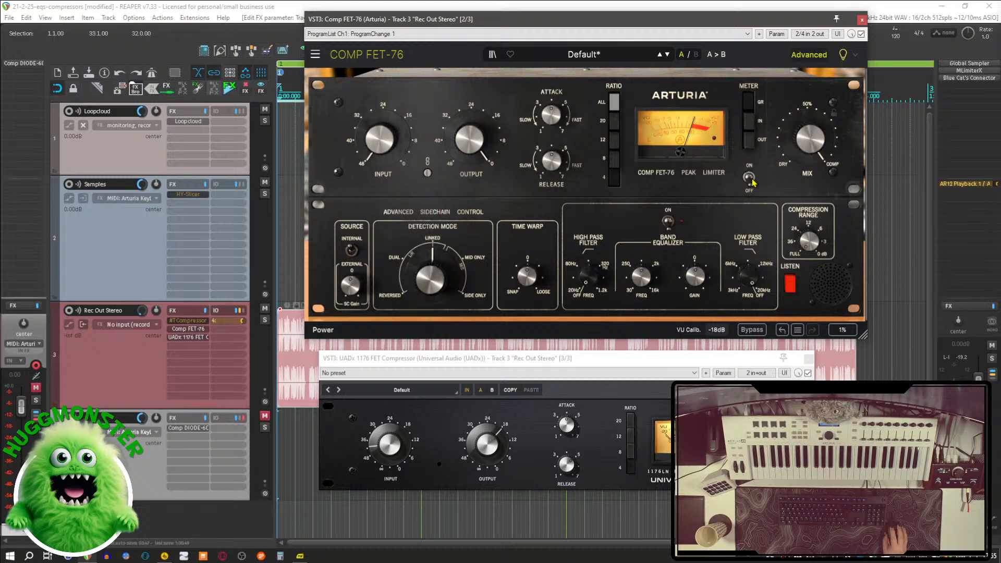
{"action": "left_click", "coordinate": [752, 180]}
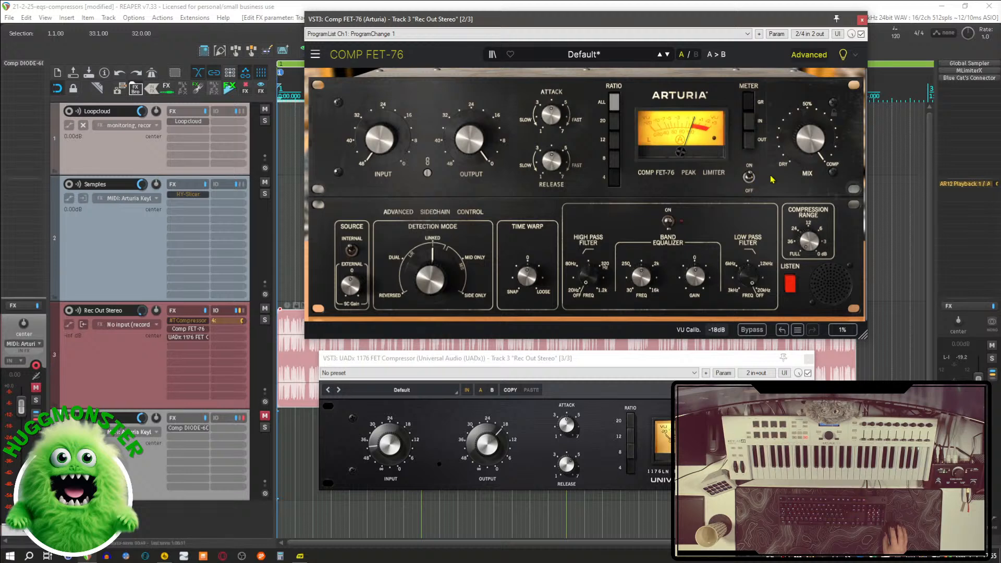
{"action": "mouse_move", "coordinate": [816, 248]}
{"action": "mouse_move", "coordinate": [630, 293]}
{"action": "mouse_move", "coordinate": [431, 254]}
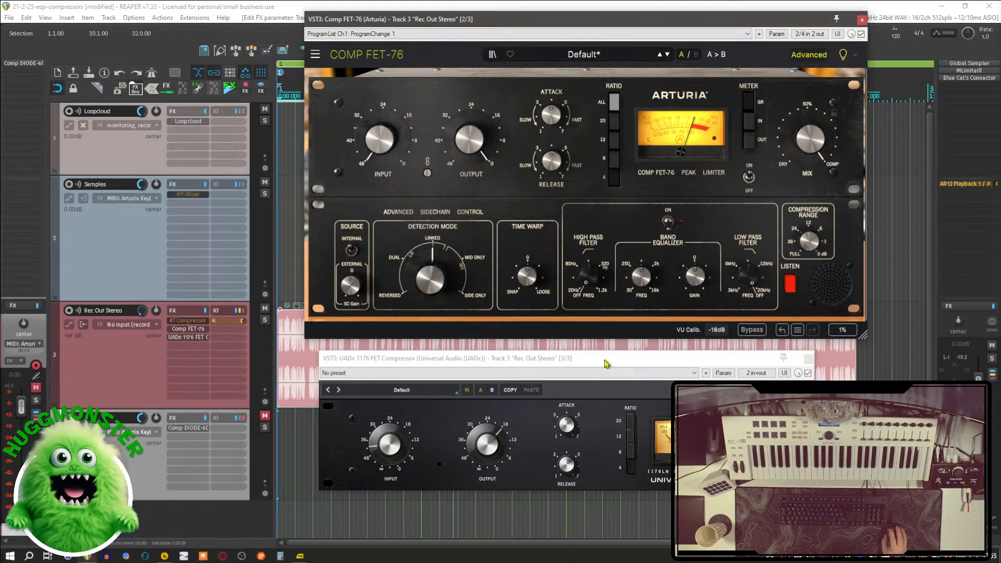
{"action": "left_click", "coordinate": [756, 373]}
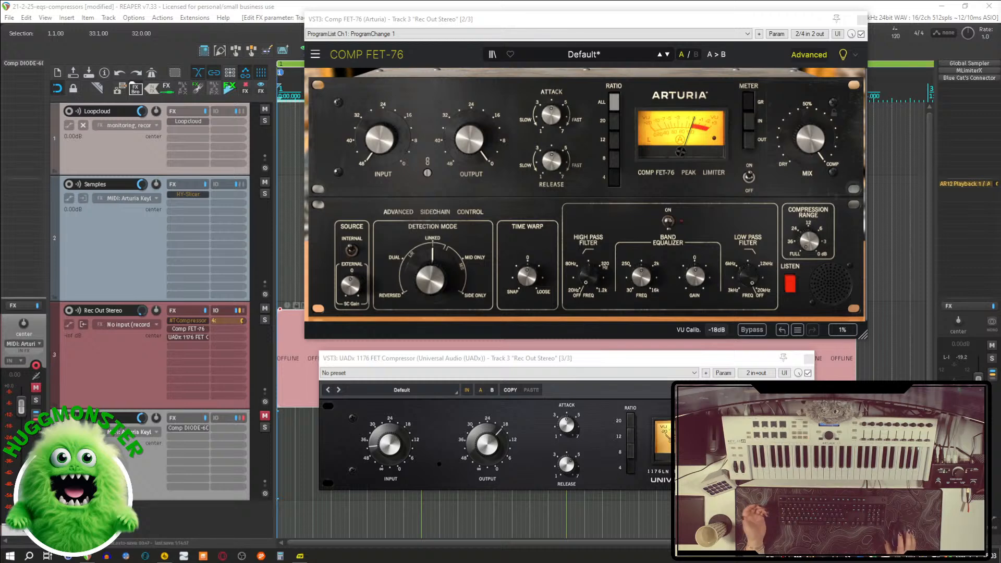
Step: Look at the built-in FX page of HY-Slicer on the Samples track, and close both HY-Slicer and Comp FET-76
{"action": "double_click", "coordinate": [188, 195]}
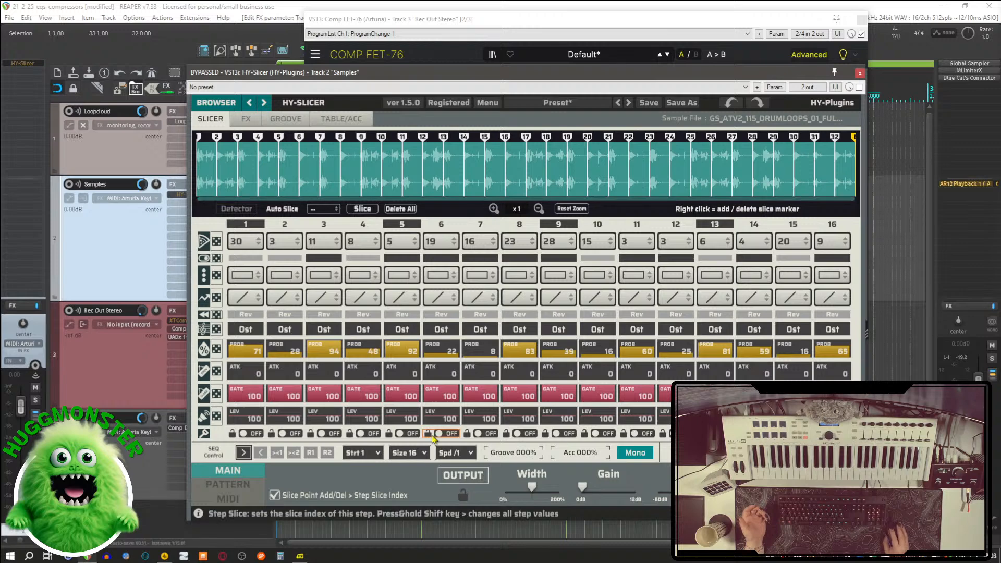
{"action": "left_click", "coordinate": [254, 121]}
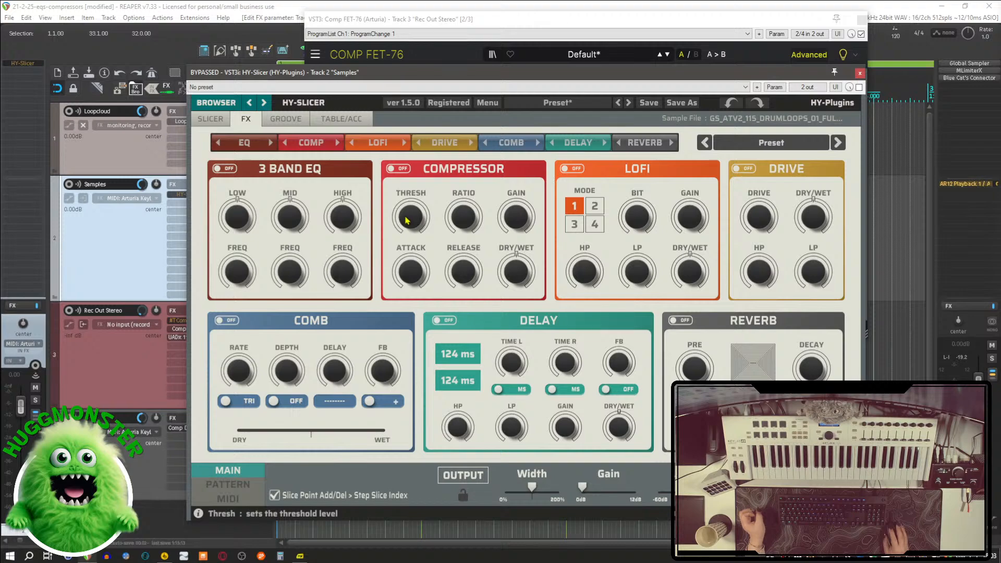
{"action": "left_click", "coordinate": [860, 73]}
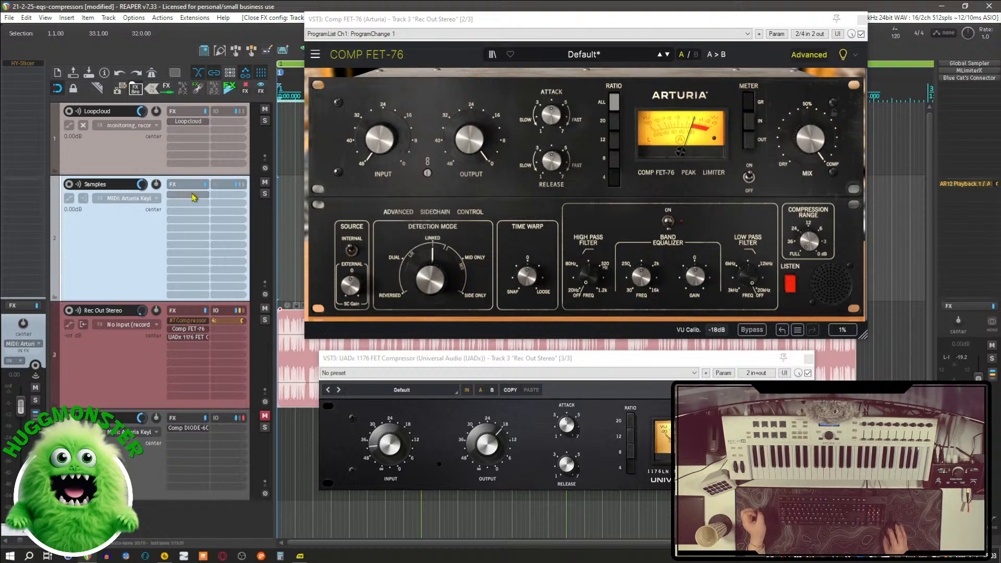
{"action": "left_click", "coordinate": [193, 195]}
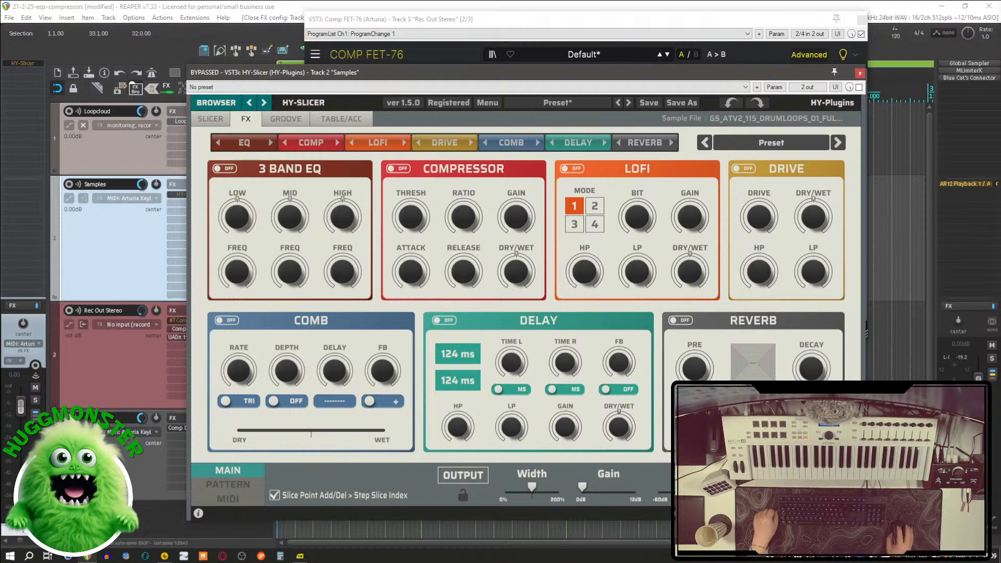
{"action": "left_click", "coordinate": [863, 20]}
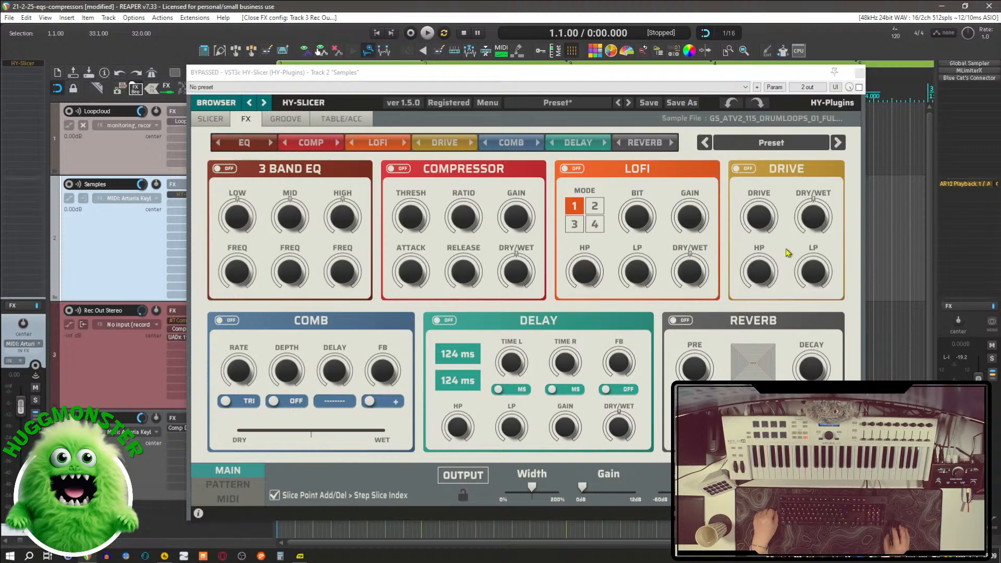
{"action": "left_click", "coordinate": [860, 74]}
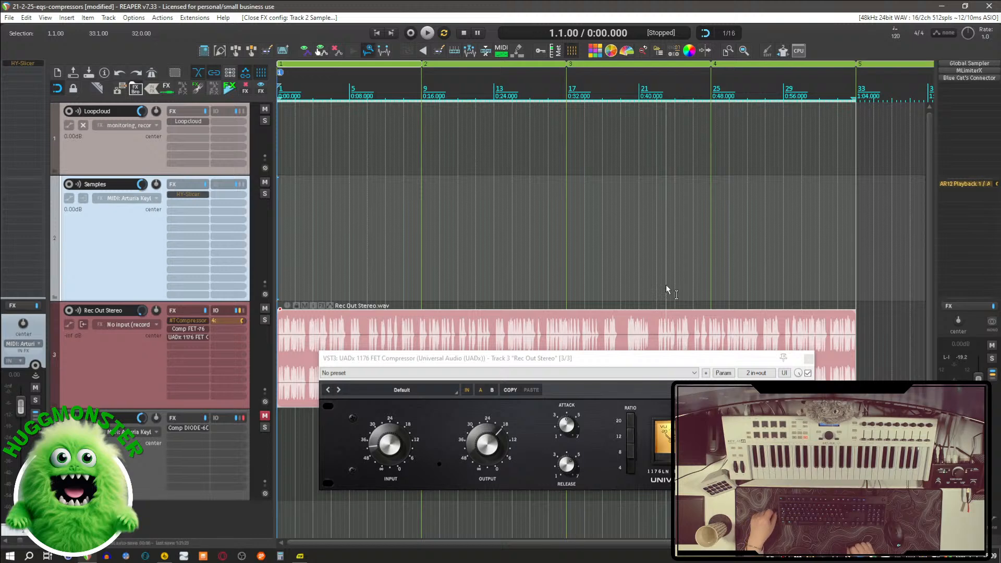
Step: Reopen Comp FET-76 from the Rec Out Stereo track and place the UADx 1176 FET Compressor window directly beneath it
{"action": "left_click_drag", "start_coordinate": [609, 360], "coordinate": [616, 382]}
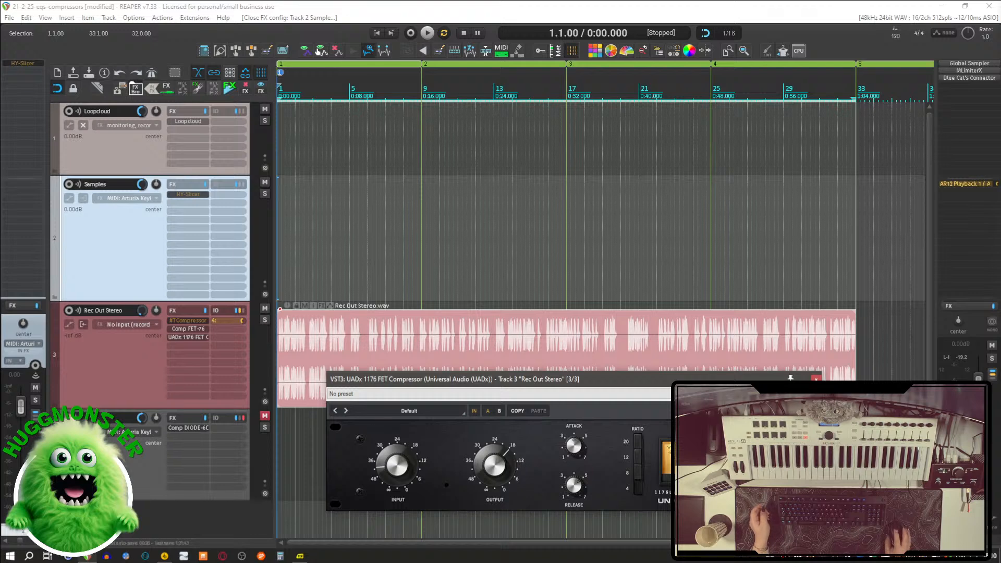
{"action": "left_click_drag", "start_coordinate": [612, 382], "coordinate": [614, 389]}
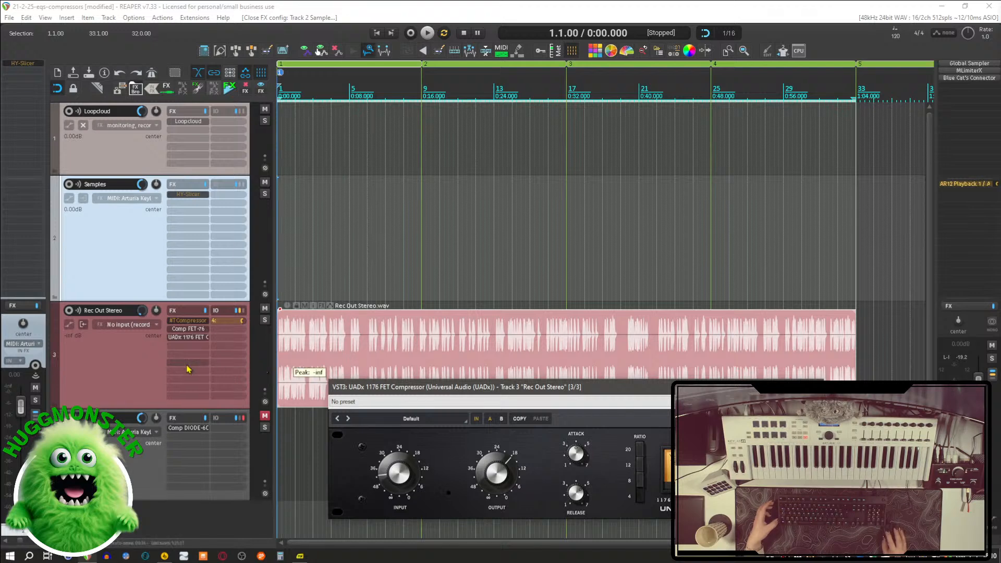
{"action": "left_click_drag", "start_coordinate": [484, 390], "coordinate": [501, 397]}
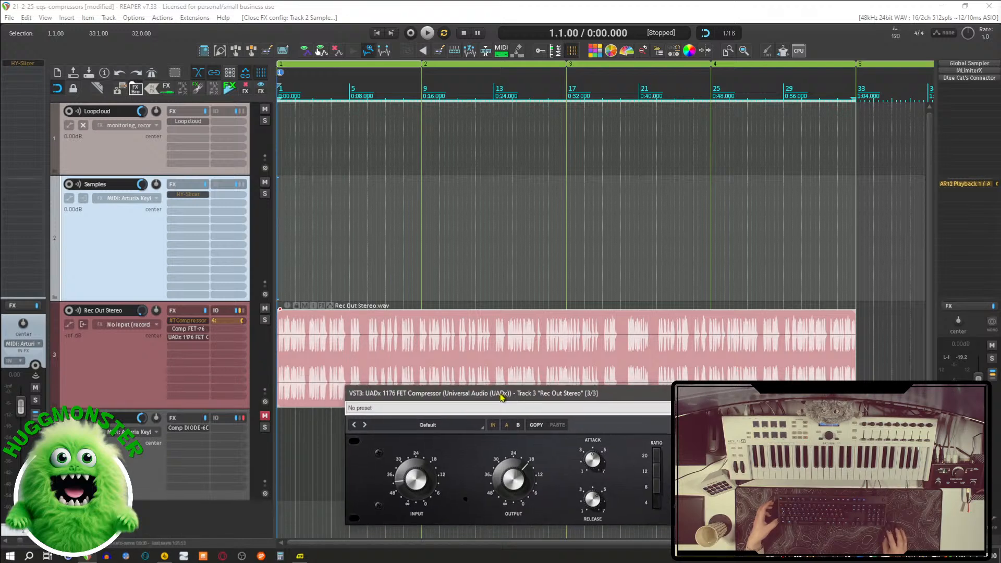
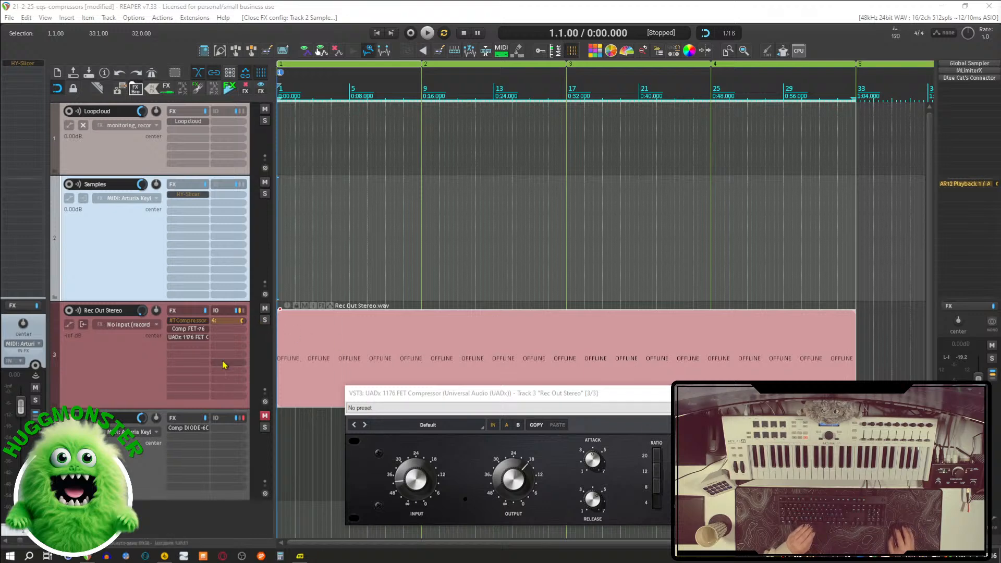
{"action": "left_click_drag", "start_coordinate": [484, 401], "coordinate": [466, 409]}
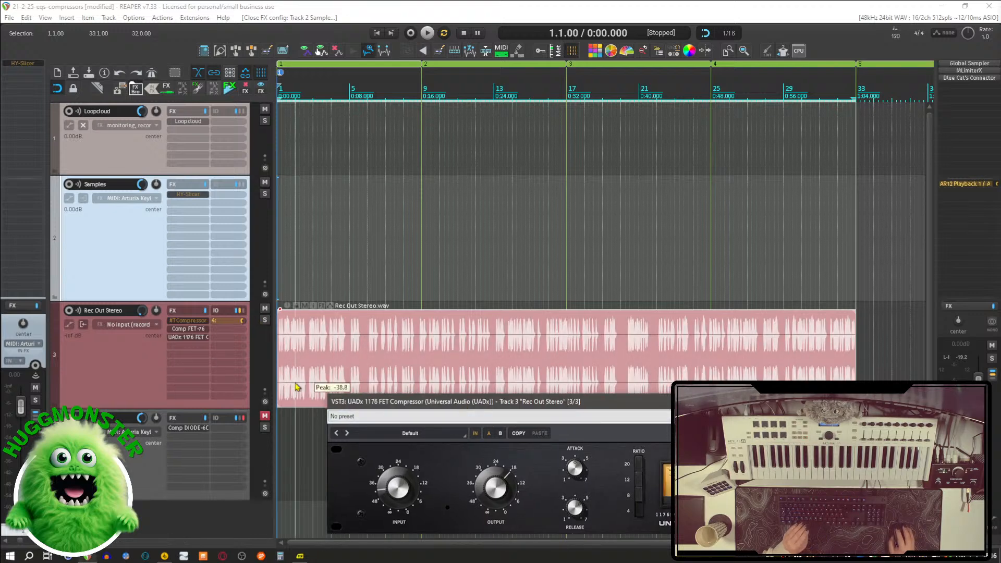
{"action": "left_click", "coordinate": [188, 329]}
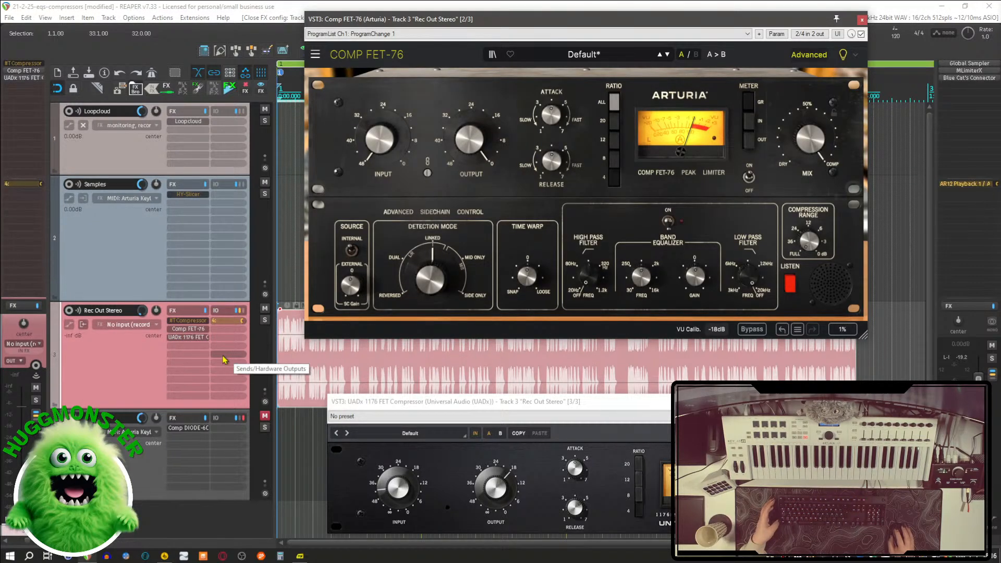
{"action": "left_click_drag", "start_coordinate": [519, 406], "coordinate": [494, 352]}
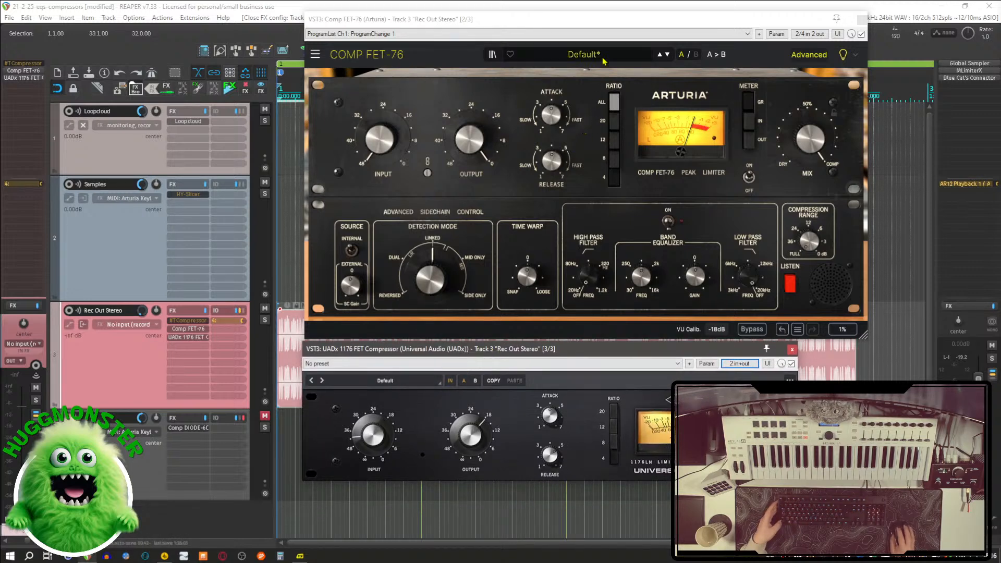
Step: Reset Comp FET-76 to its unmodified Default preset with no host preset selected
{"action": "left_click", "coordinate": [581, 54]}
{"action": "mouse_move", "coordinate": [581, 73]}
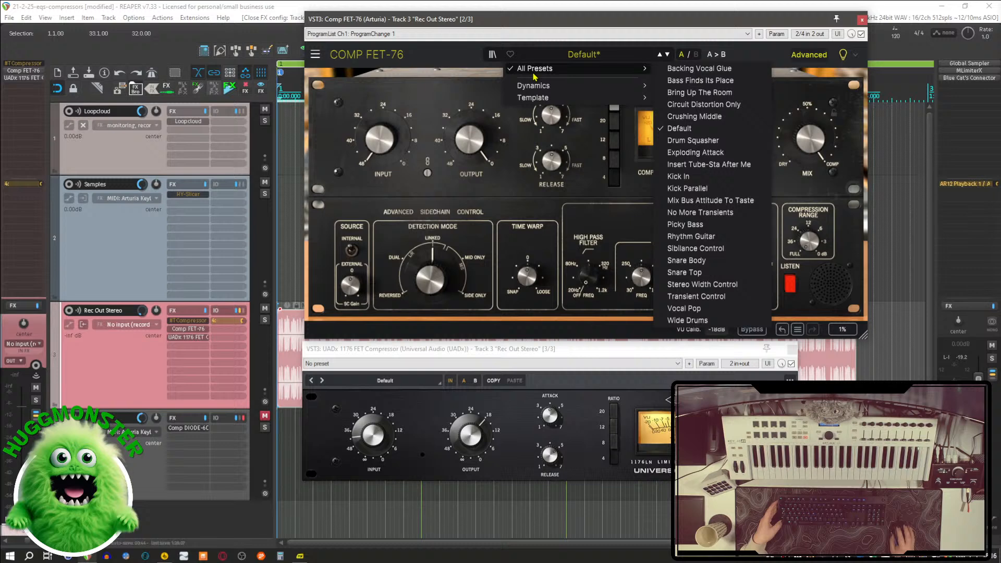
{"action": "left_click", "coordinate": [315, 55]}
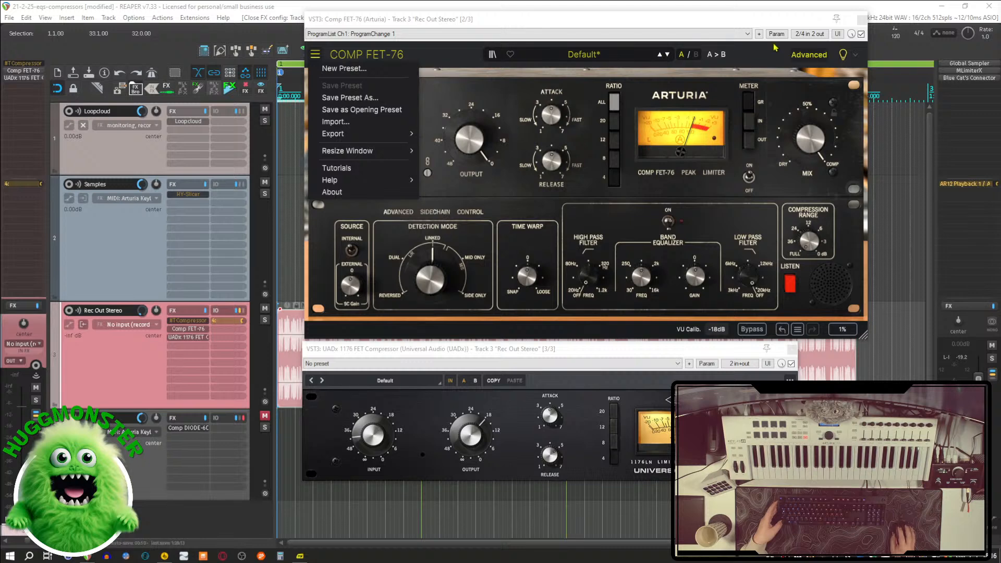
{"action": "left_click", "coordinate": [749, 36]}
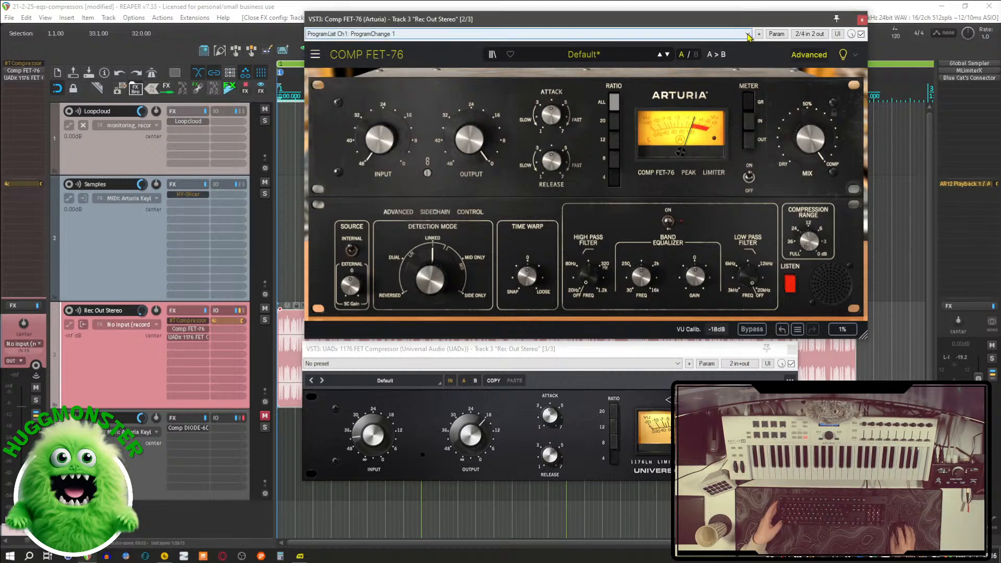
{"action": "left_click", "coordinate": [747, 34]}
{"action": "left_click", "coordinate": [596, 53]}
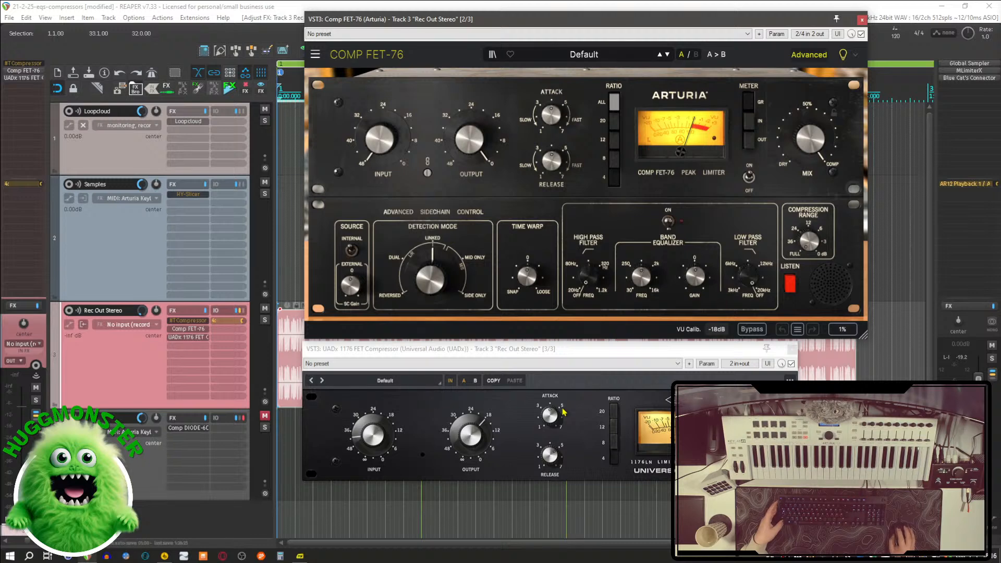
Step: Check the UADx 1176's release control and preset list against Comp FET-76, leaving both plugins on Default
{"action": "left_click", "coordinate": [554, 463]}
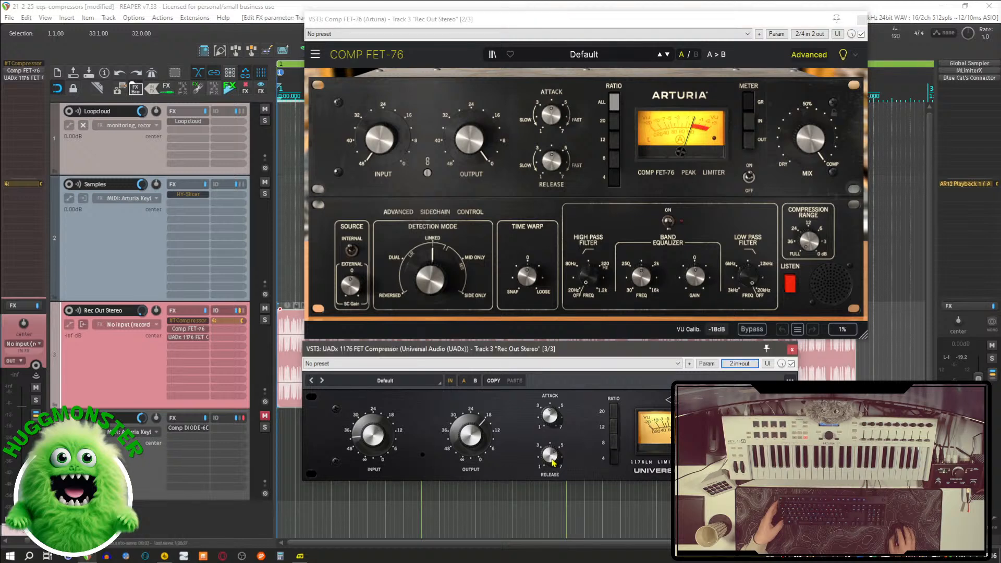
{"action": "left_click_drag", "start_coordinate": [552, 456], "coordinate": [552, 468]}
{"action": "left_click", "coordinate": [393, 381]}
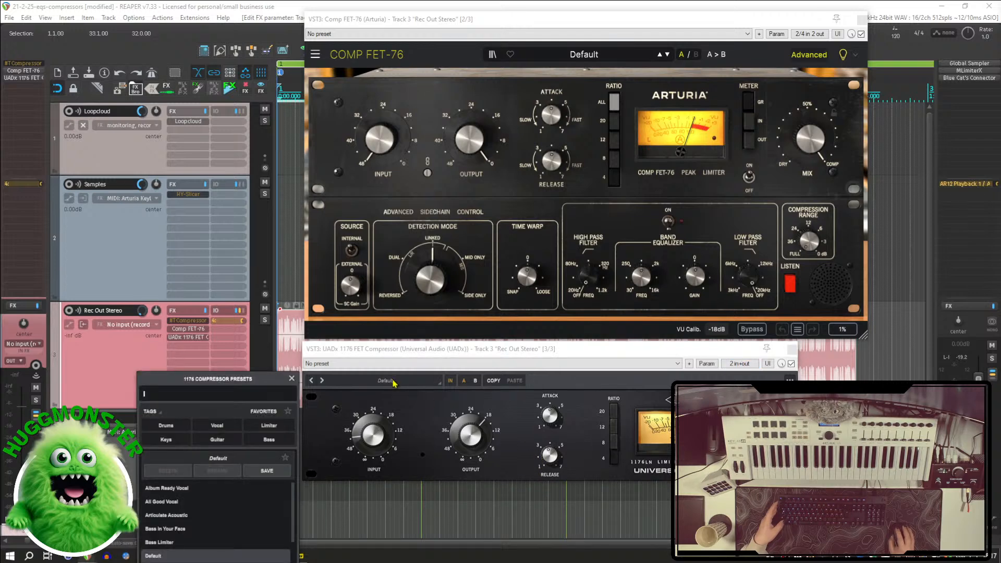
{"action": "left_click", "coordinate": [392, 381]}
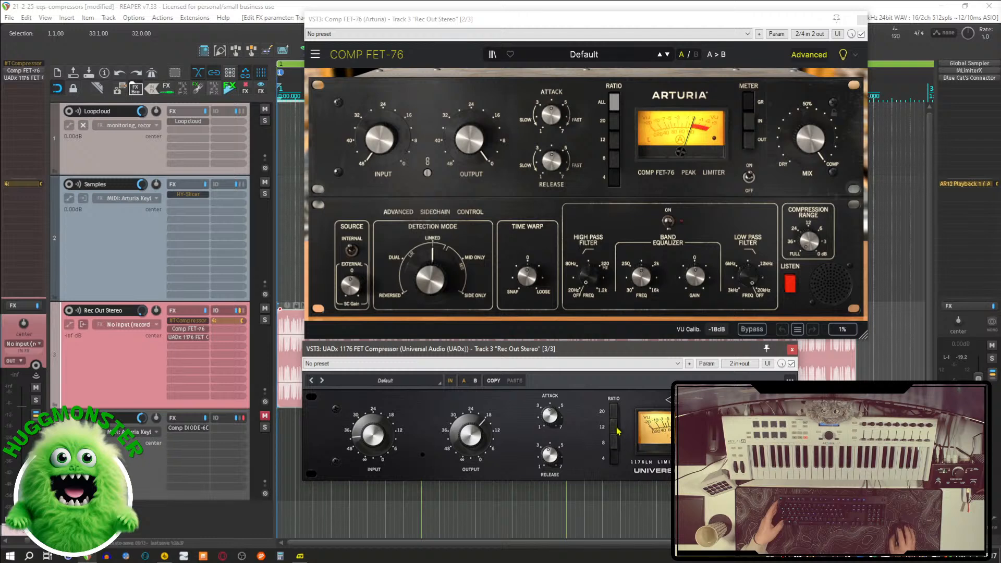
{"action": "left_click", "coordinate": [614, 184]}
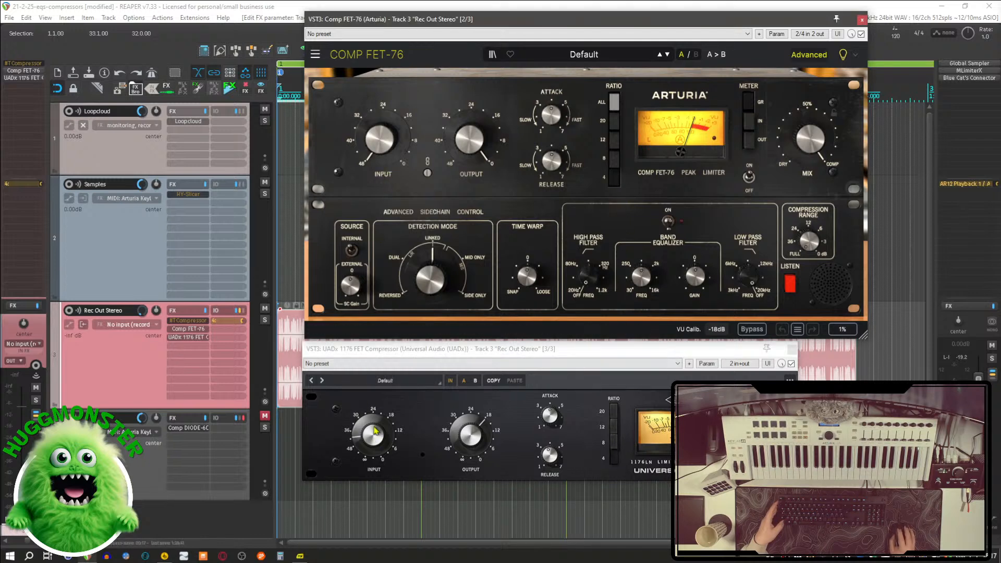
Step: Compare the input and output knobs of the UADx 1176 and Comp FET-76, and hide Comp FET-76's advanced section
{"action": "left_click", "coordinate": [377, 443]}
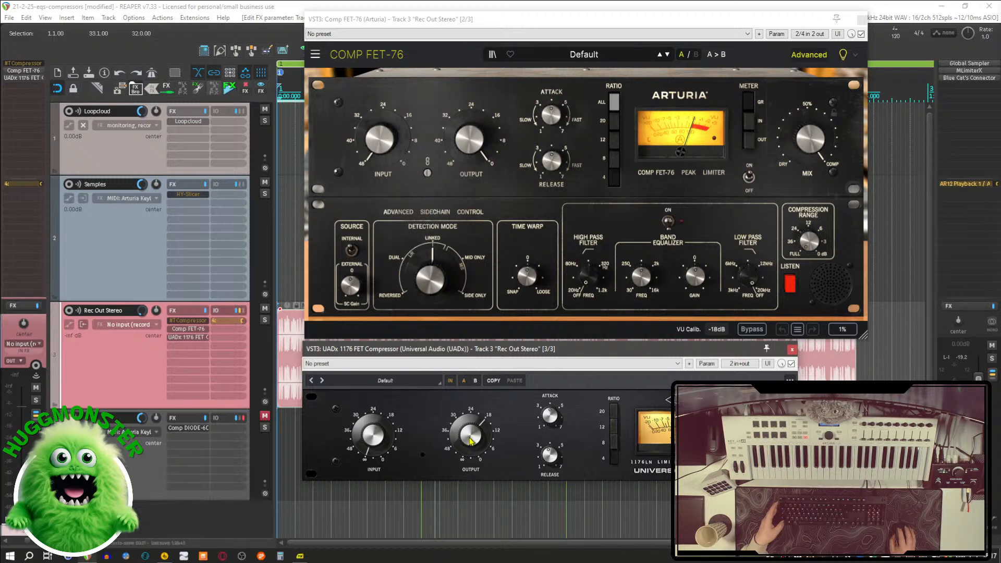
{"action": "mouse_move", "coordinate": [380, 144]}
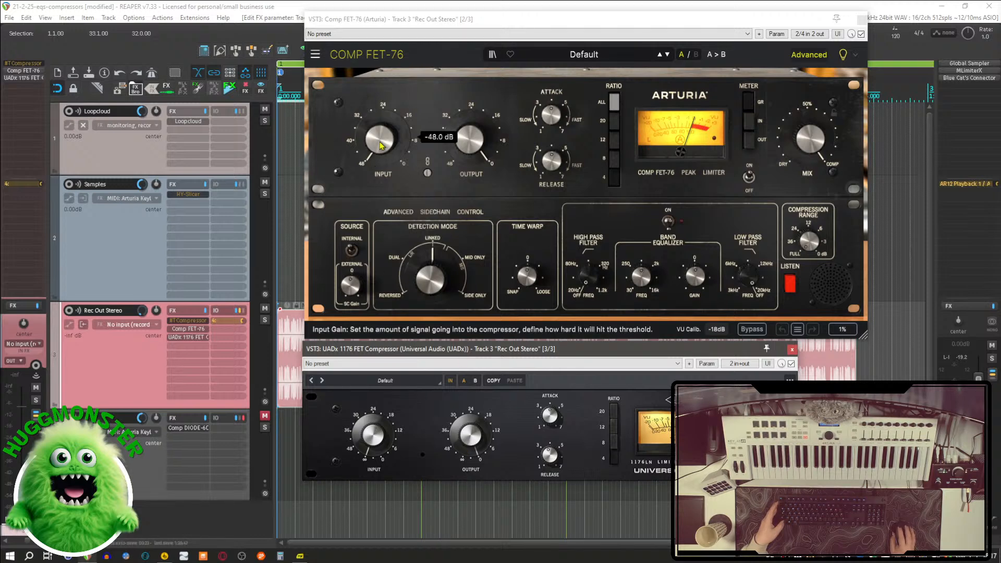
{"action": "left_click", "coordinate": [811, 55]}
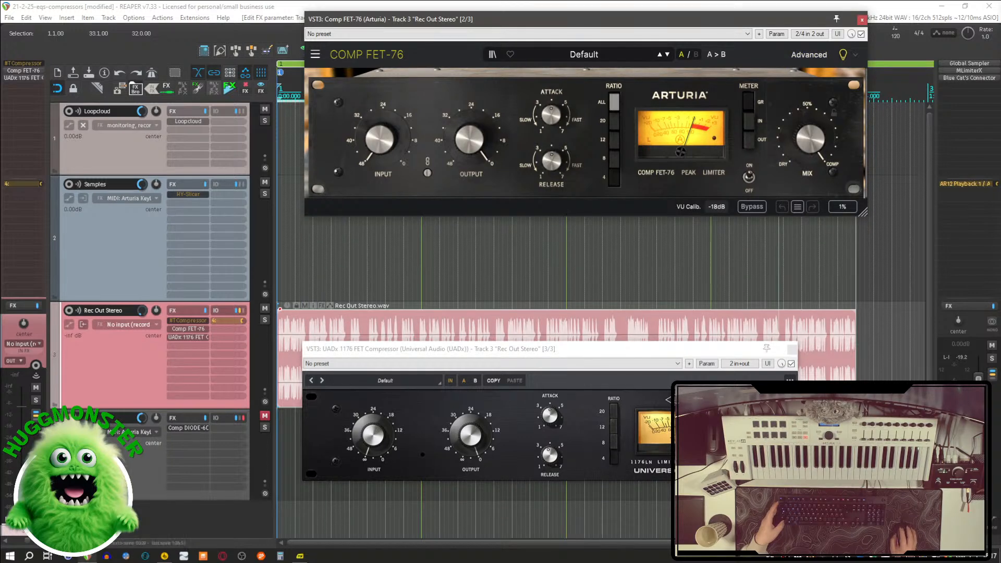
{"action": "mouse_move", "coordinate": [817, 137]}
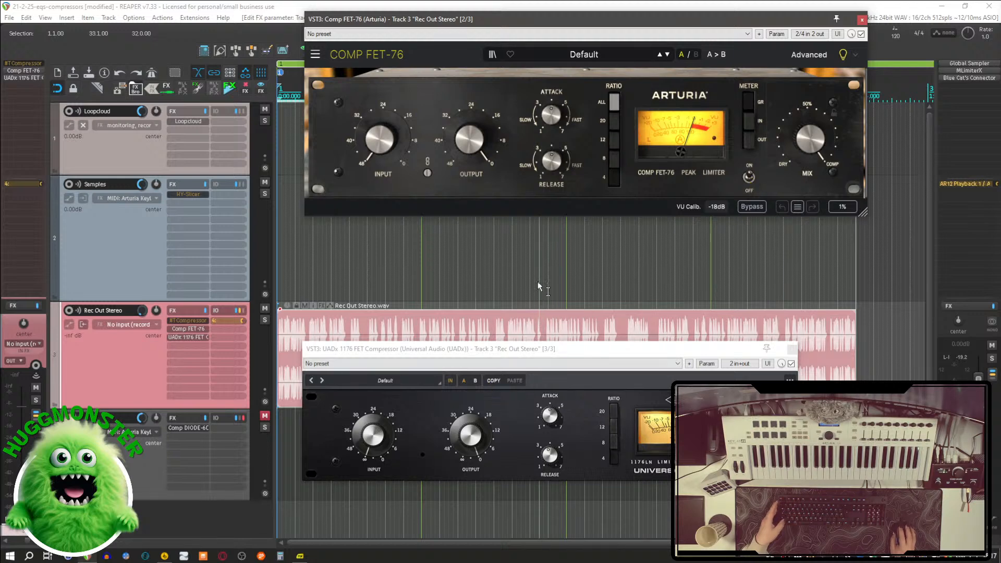
Step: Bypass the UADx 1176 on the Rec Out Stereo track and reset the track's volume to 0.00 dB
{"action": "left_click", "coordinate": [553, 463]}
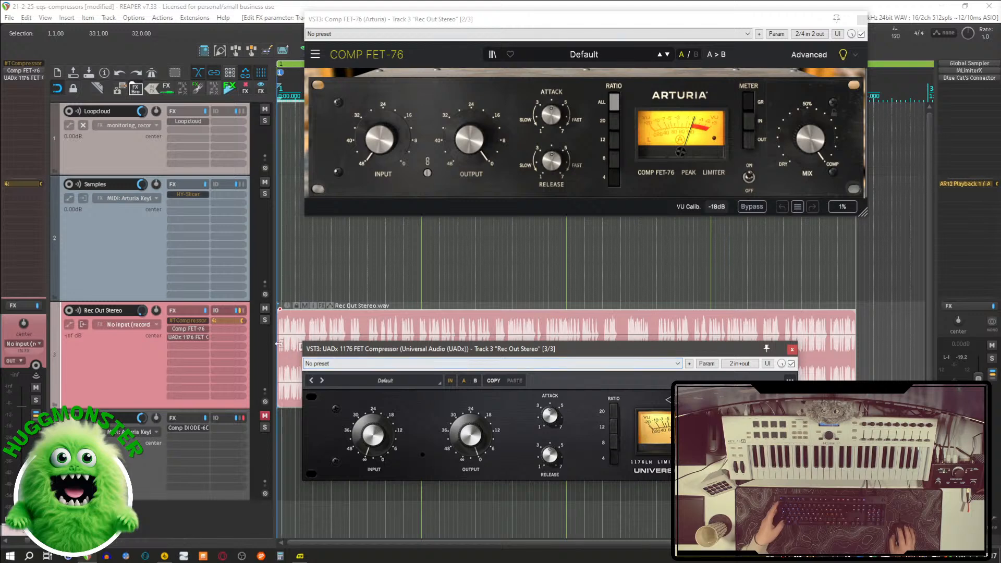
{"action": "left_click", "coordinate": [194, 338], "text": "shift"}
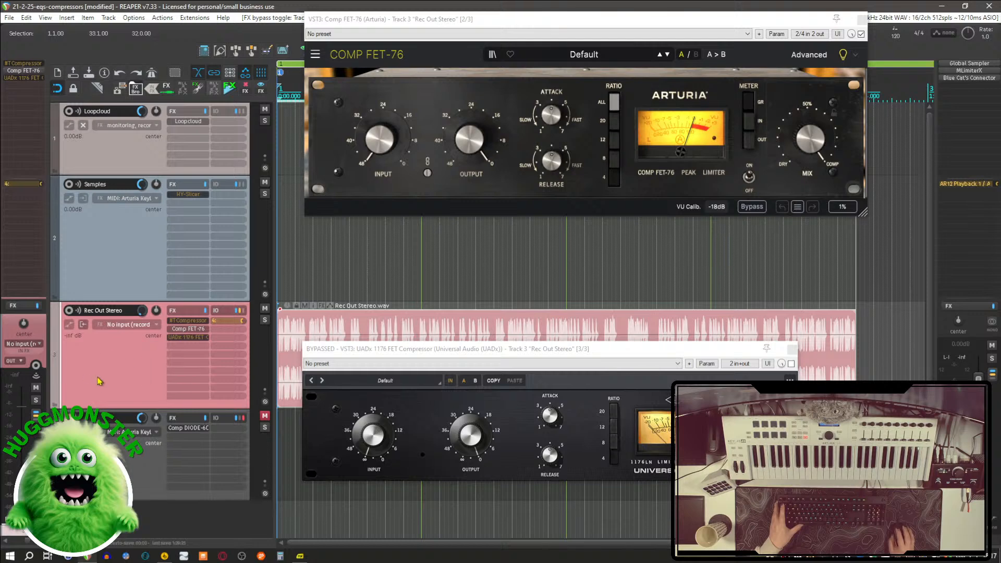
{"action": "double_click", "coordinate": [142, 311]}
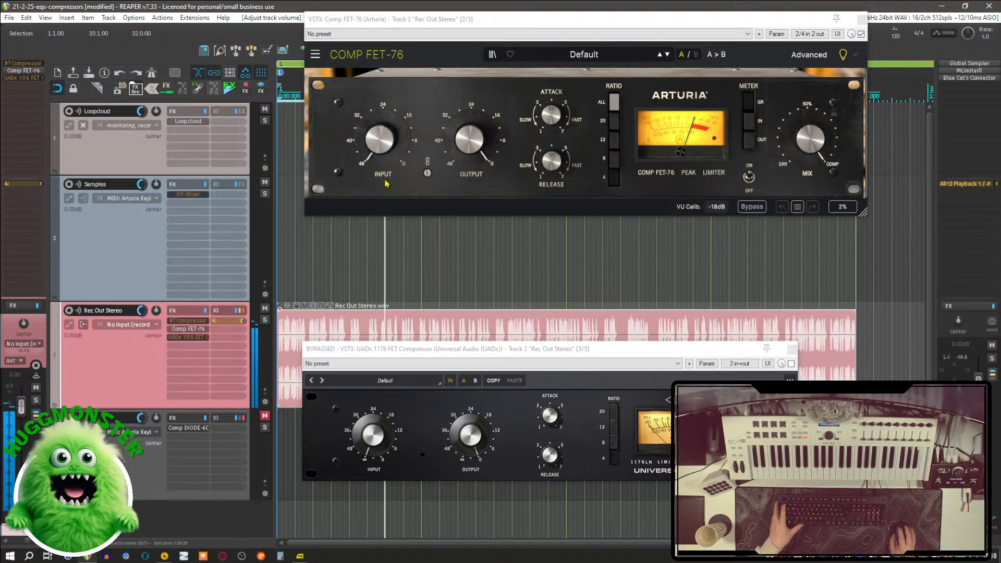
Step: Try Comp FET-76's linked input at about -40 dB against the UADx 1176's knobs, and return the input to -48 dB
{"action": "mouse_move", "coordinate": [379, 148]}
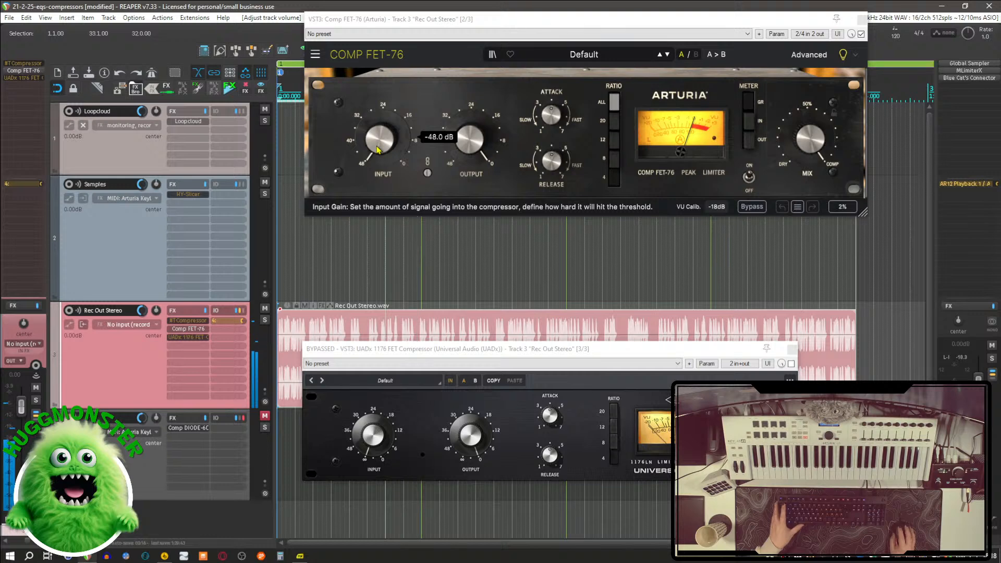
{"action": "mouse_move", "coordinate": [379, 148]}
{"action": "left_mouse_down"}
{"action": "mouse_move", "coordinate": [379, 125]}
{"action": "mouse_move", "coordinate": [380, 138]}
{"action": "left_mouse_up"}
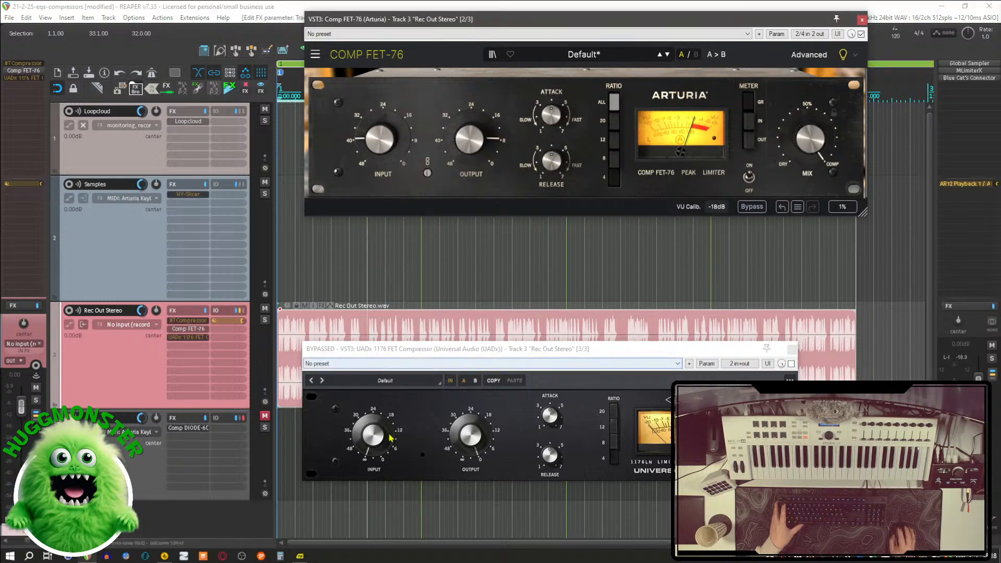
{"action": "left_click_drag", "start_coordinate": [385, 440], "coordinate": [375, 458]}
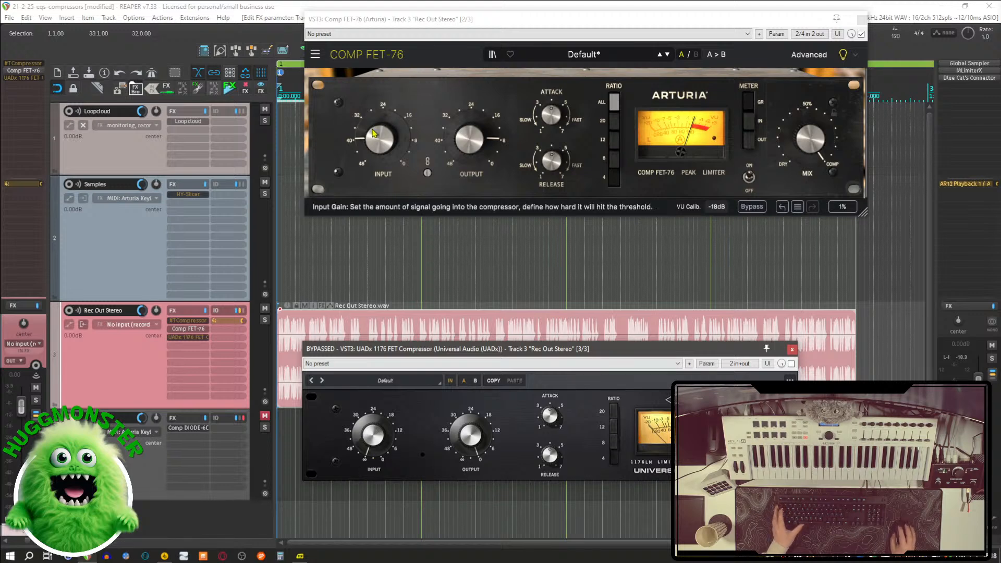
{"action": "mouse_move", "coordinate": [379, 139]}
{"action": "left_mouse_down"}
{"action": "mouse_move", "coordinate": [379, 107]}
{"action": "mouse_move", "coordinate": [379, 154]}
{"action": "left_mouse_up"}
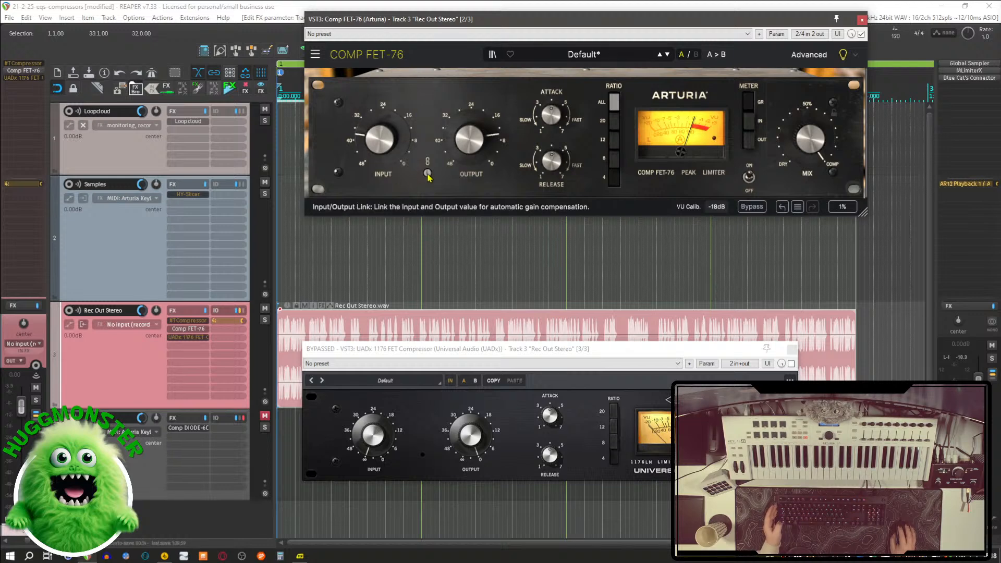
{"action": "left_click", "coordinate": [424, 459]}
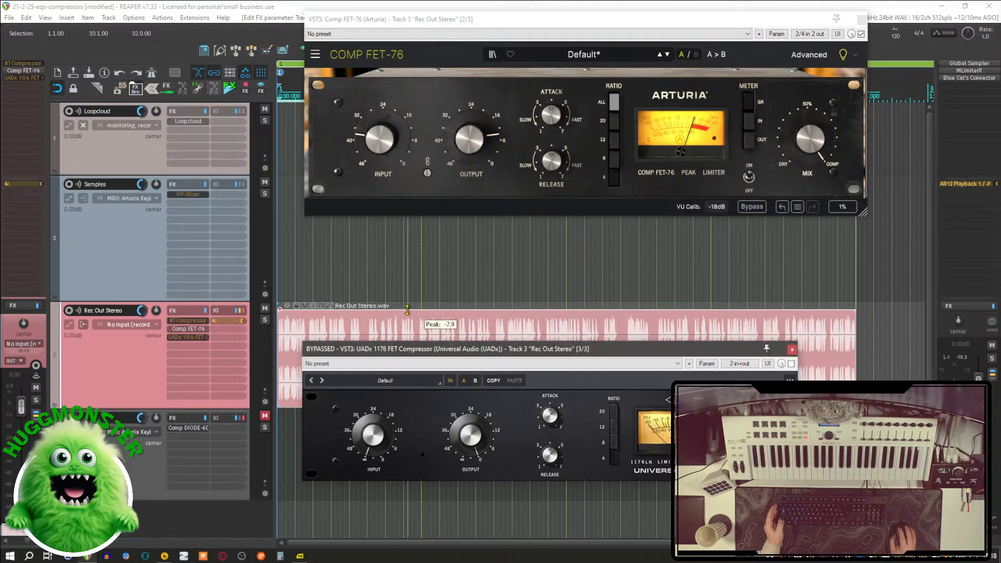
{"action": "left_click", "coordinate": [409, 180]}
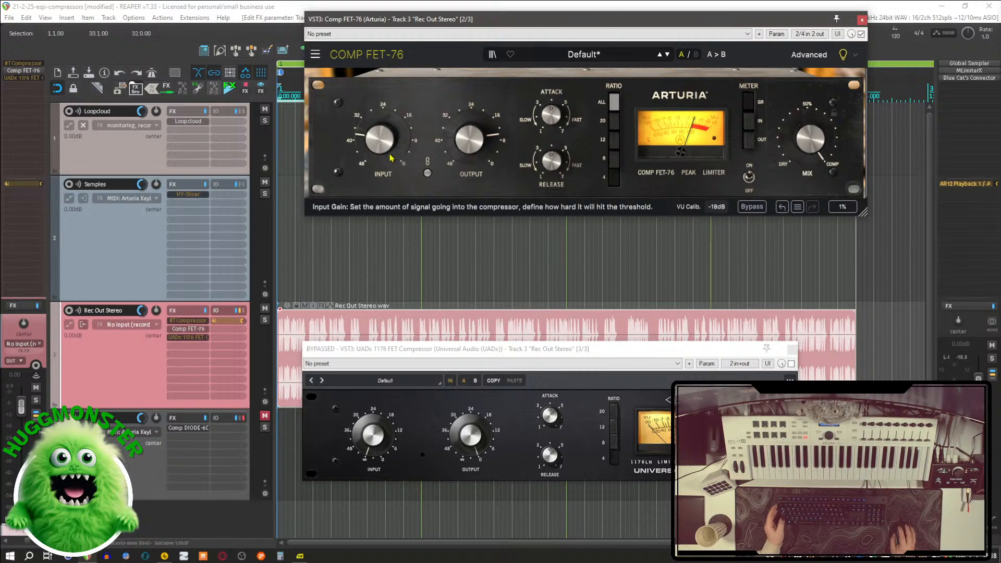
{"action": "left_click_drag", "start_coordinate": [380, 140], "coordinate": [380, 172]}
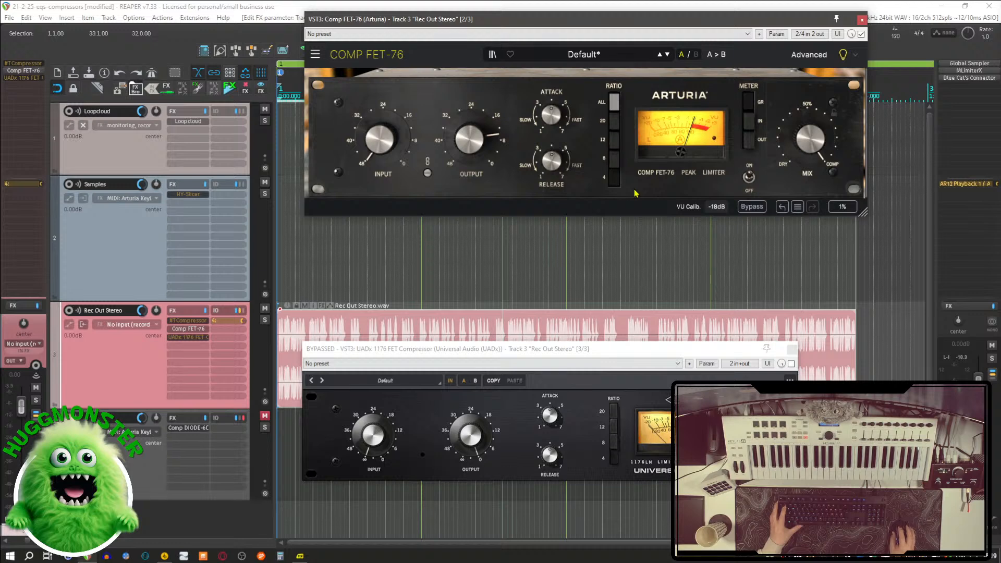
Step: Move both compressor windows down to uncover the transport, and use Comp FET-76's input/output link switch and output knob to restore its output to 0
{"action": "left_click_drag", "start_coordinate": [661, 22], "coordinate": [649, 77]}
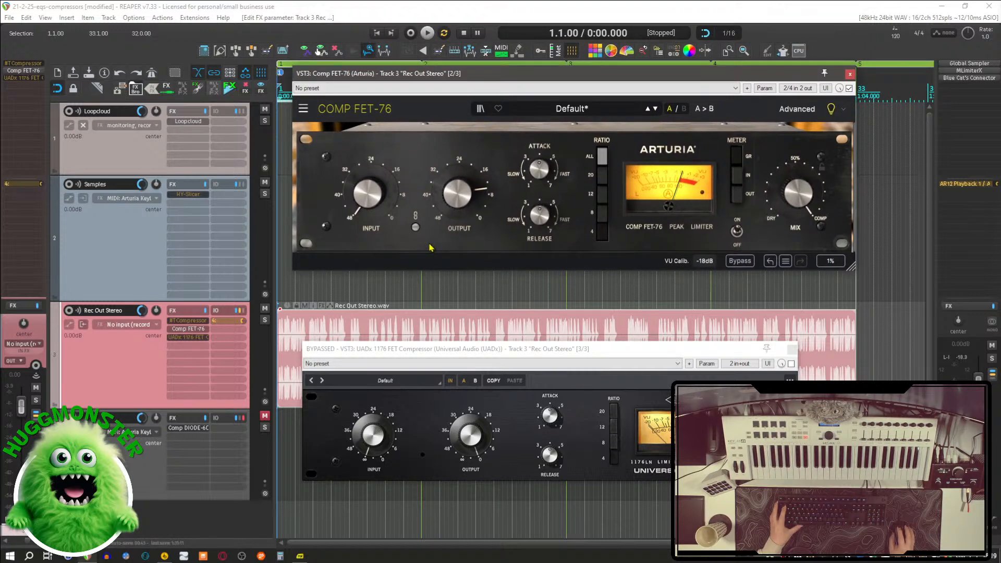
{"action": "left_click_drag", "start_coordinate": [487, 350], "coordinate": [481, 400]}
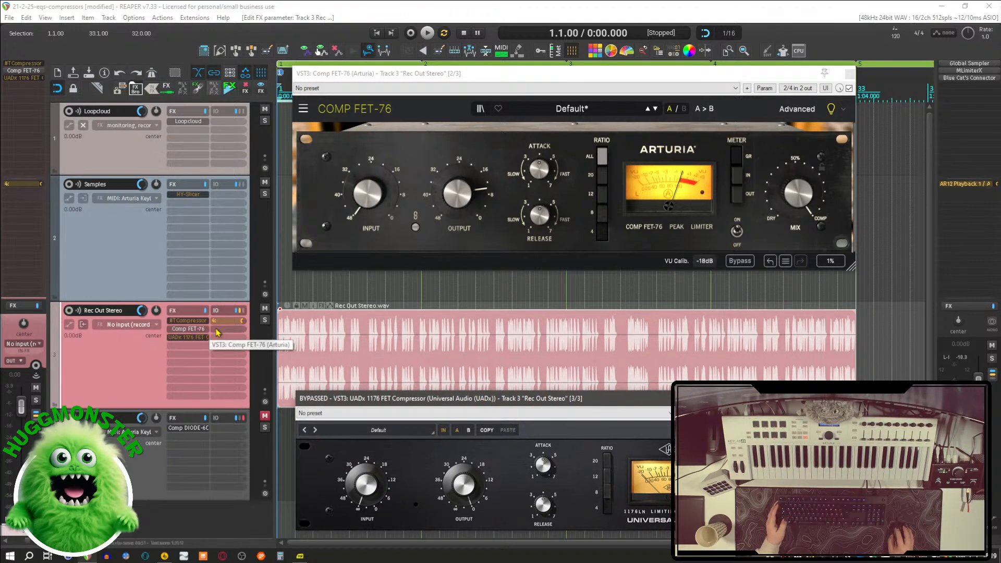
{"action": "left_click", "coordinate": [416, 230]}
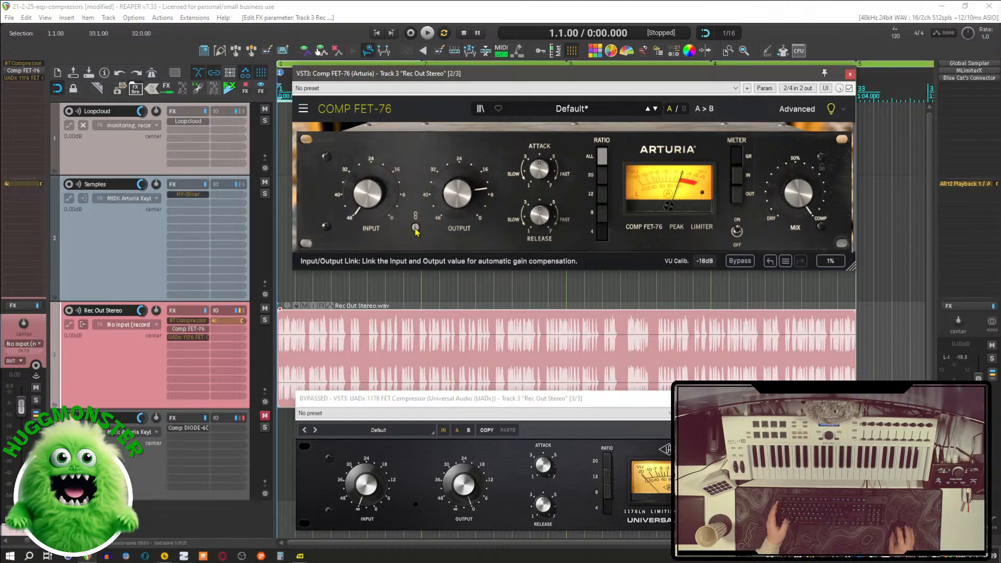
{"action": "mouse_move", "coordinate": [368, 194]}
{"action": "left_mouse_down"}
{"action": "mouse_move", "coordinate": [368, 162]}
{"action": "mouse_move", "coordinate": [368, 198]}
{"action": "left_mouse_up"}
{"action": "left_click", "coordinate": [415, 227]}
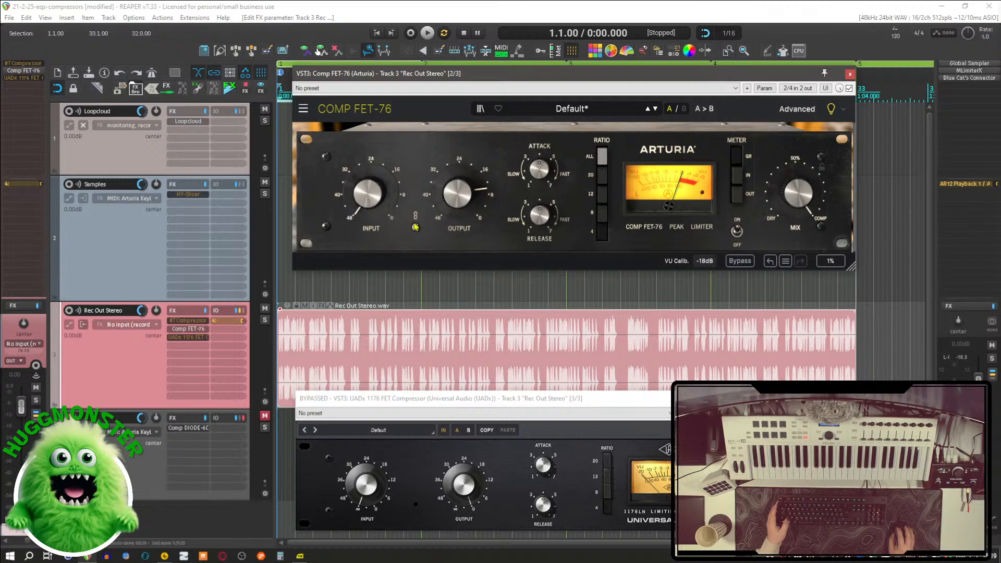
{"action": "left_click_drag", "start_coordinate": [453, 193], "coordinate": [453, 176]}
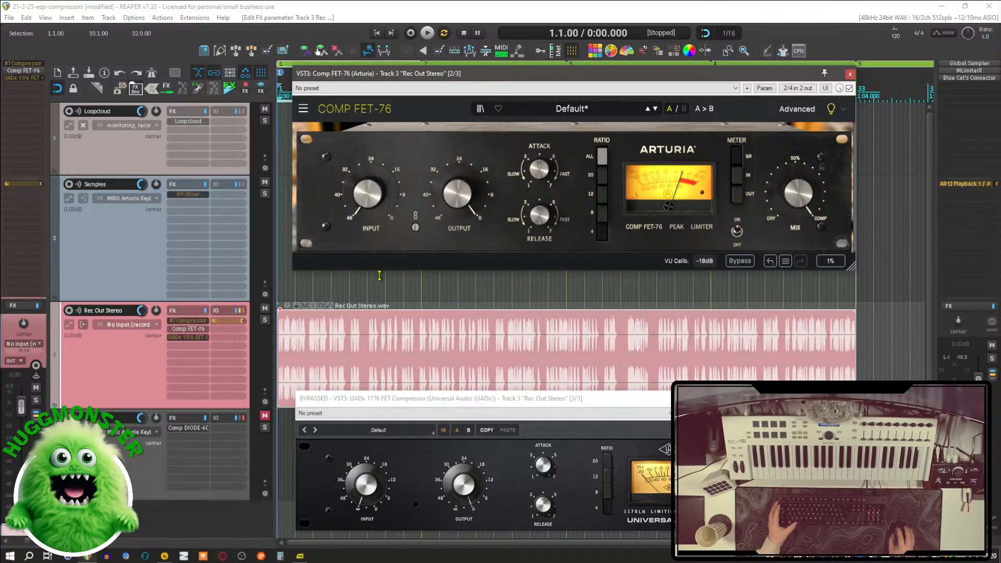
Step: Play the recorded loop and raise Comp FET-76's linked input slightly above the -40 mark
{"action": "left_click", "coordinate": [473, 530]}
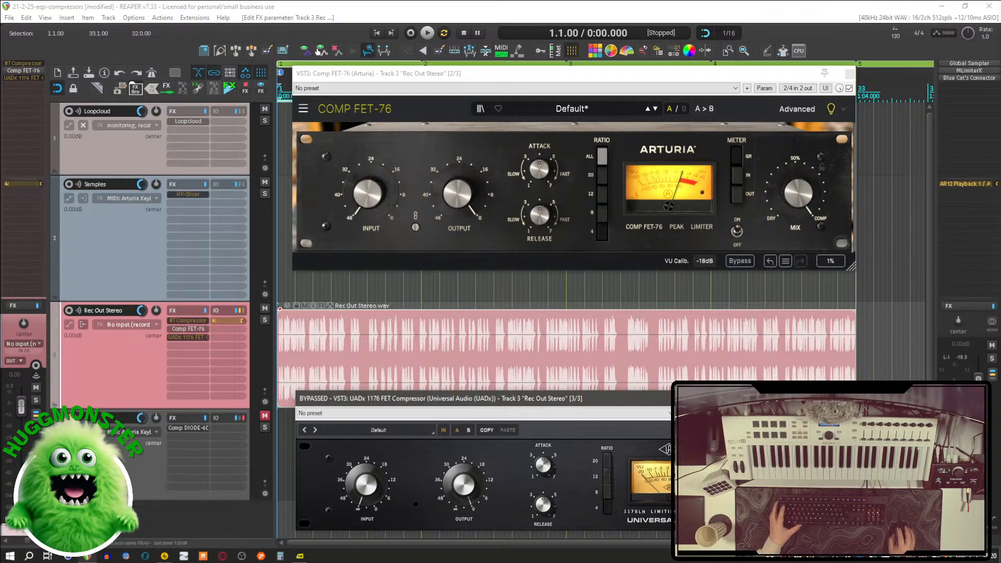
{"action": "left_click", "coordinate": [741, 199]}
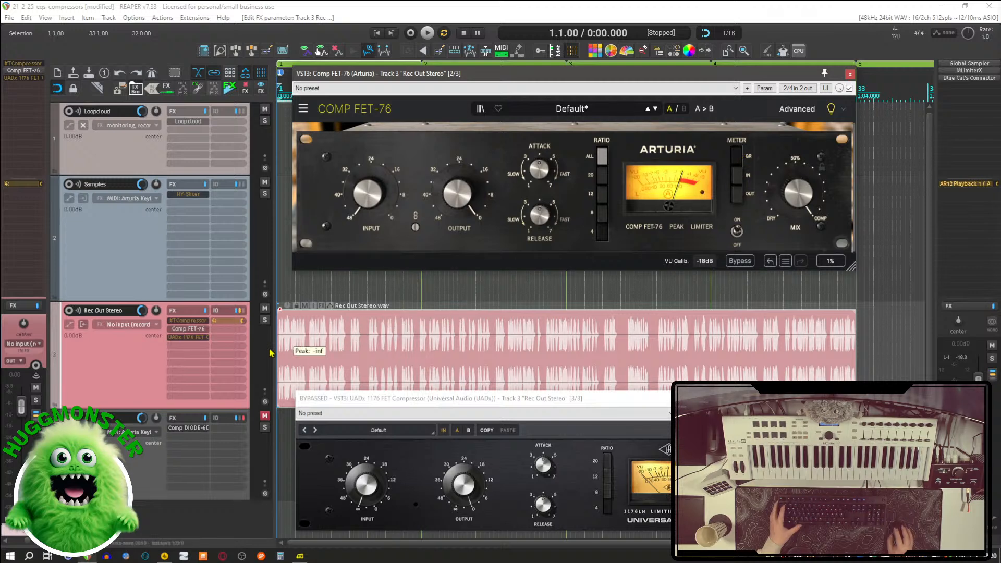
{"action": "mouse_move", "coordinate": [381, 211]}
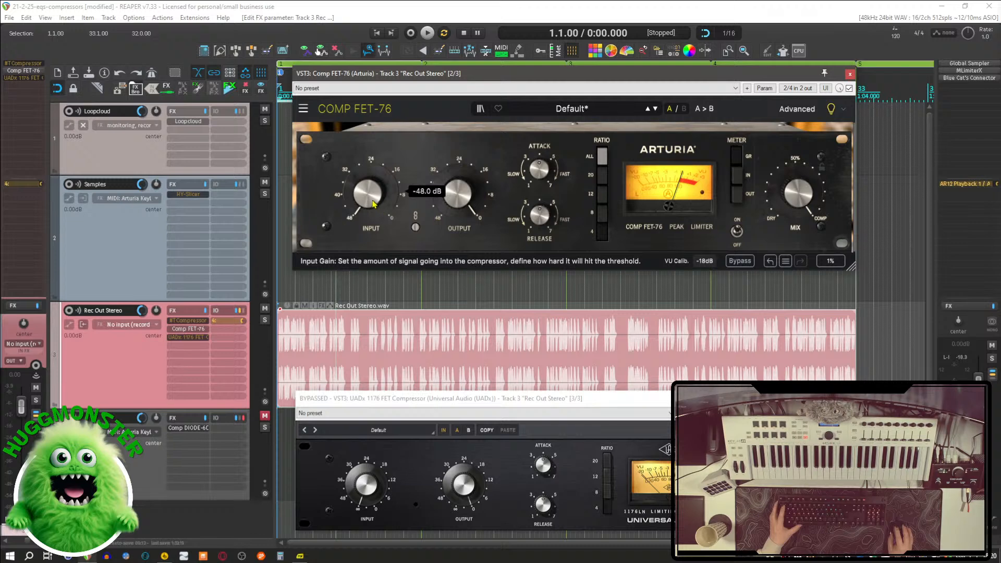
{"action": "key", "text": "space"}
{"action": "mouse_move", "coordinate": [373, 204]}
{"action": "left_mouse_down"}
{"action": "mouse_move", "coordinate": [373, 101]}
{"action": "mouse_move", "coordinate": [373, 185]}
{"action": "left_mouse_up"}
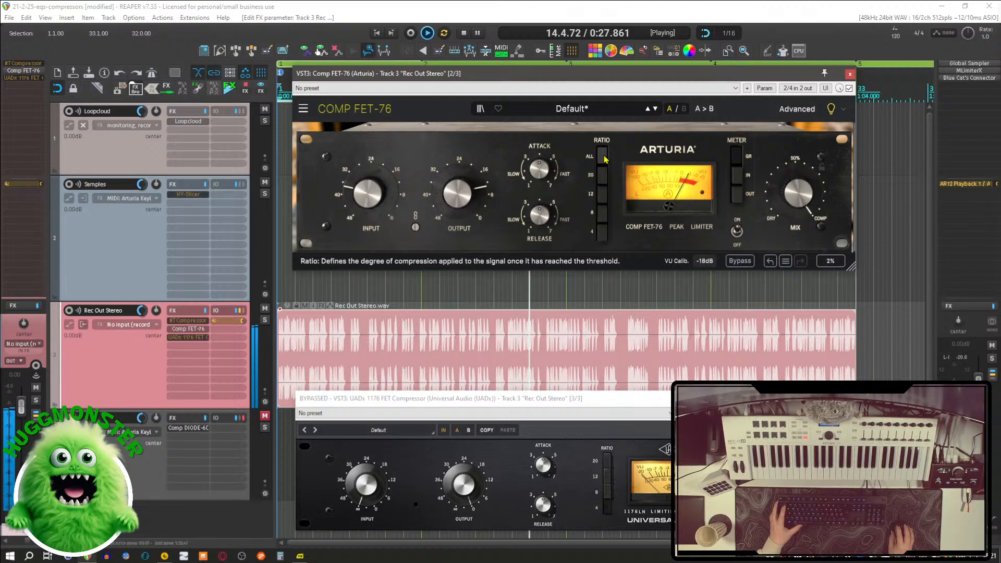
Step: Audition Comp FET-76's attack around 1.22 and its release during playback, set the ratio to ALL, and stop the loop
{"action": "mouse_move", "coordinate": [547, 170]}
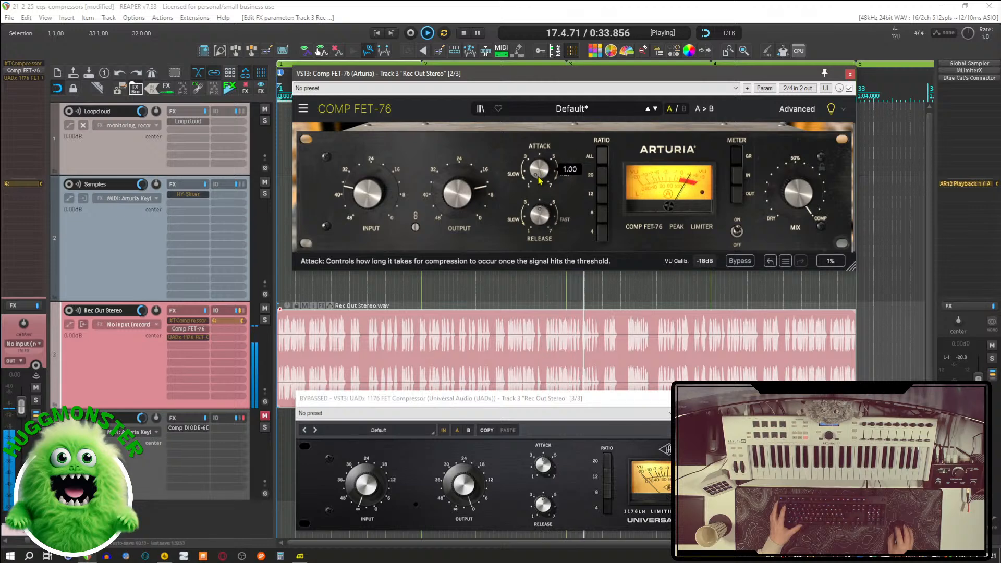
{"action": "left_click_drag", "start_coordinate": [539, 177], "coordinate": [538, 174]}
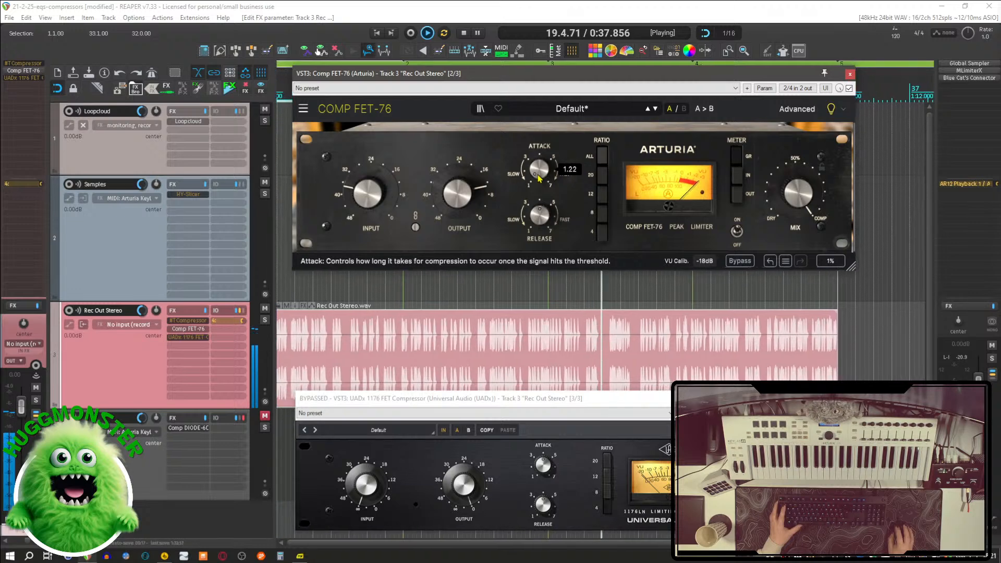
{"action": "mouse_move", "coordinate": [540, 214]}
{"action": "left_mouse_down"}
{"action": "mouse_move", "coordinate": [540, 230]}
{"action": "mouse_move", "coordinate": [540, 212]}
{"action": "left_mouse_up"}
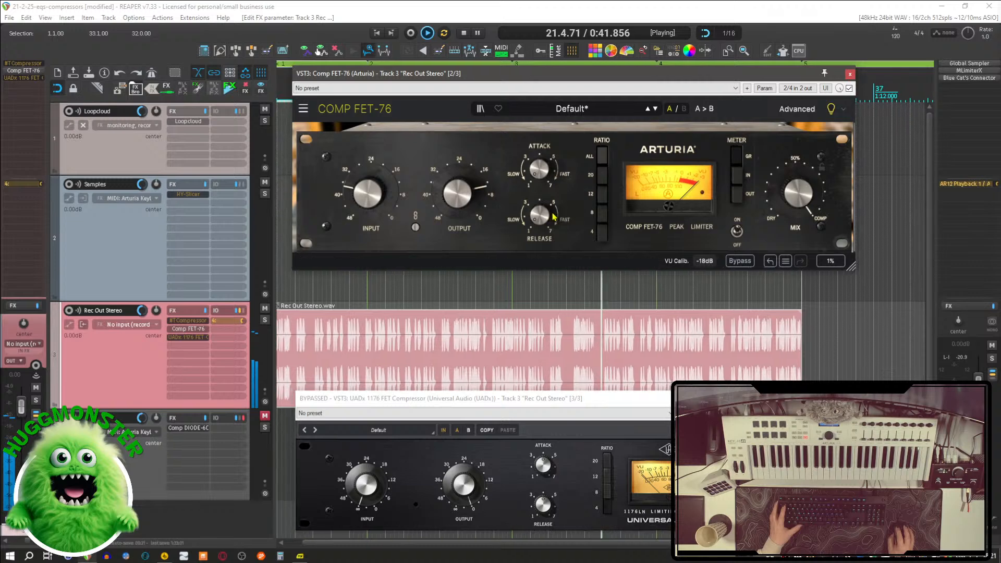
{"action": "left_click", "coordinate": [603, 177]}
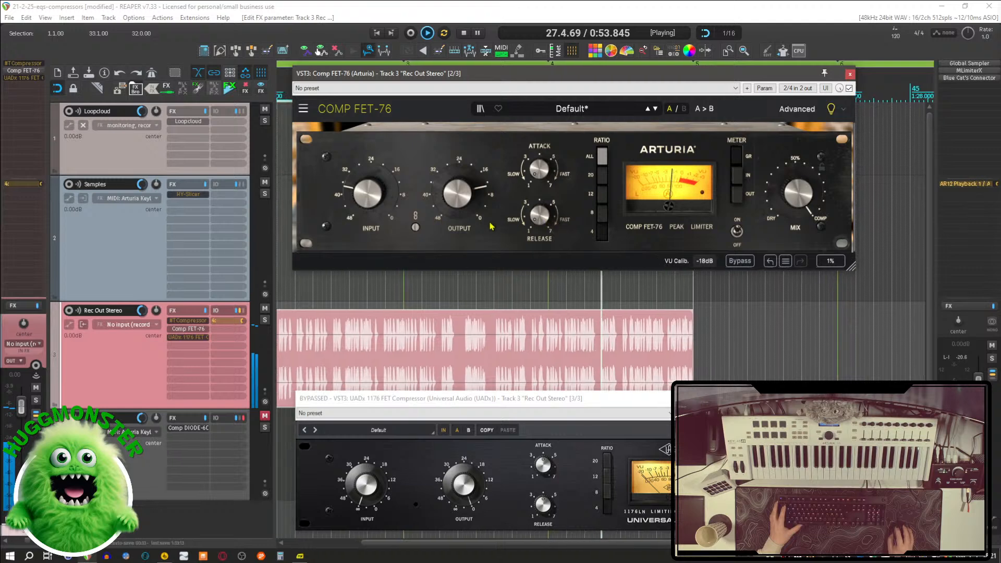
{"action": "key", "text": "space"}
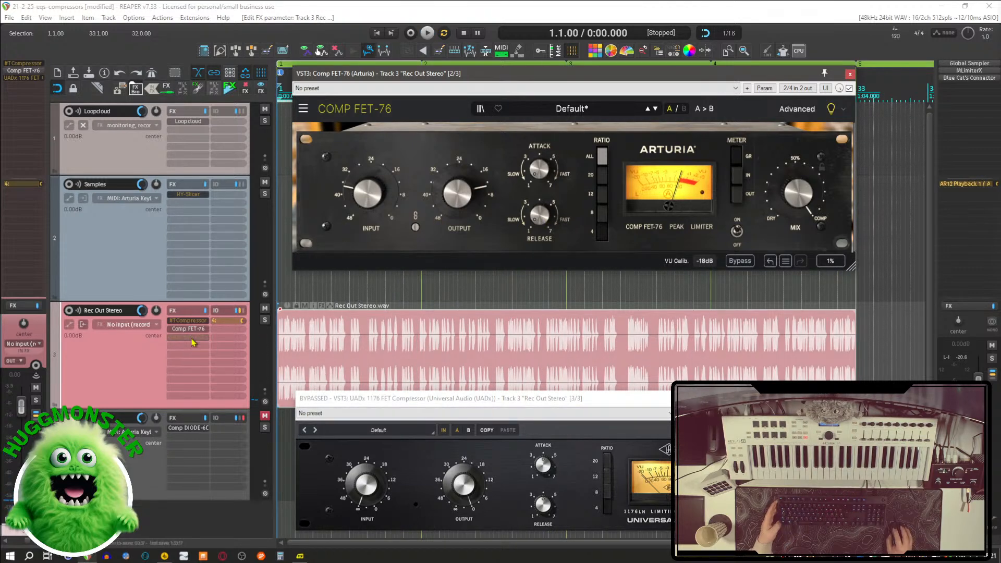
Step: Activate the UADx 1176 in place of Comp FET-76 and set its input to about -36 and output to about -12 during playback
{"action": "left_click", "coordinate": [192, 337], "text": "shift"}
{"action": "left_click", "coordinate": [192, 331], "text": "shift"}
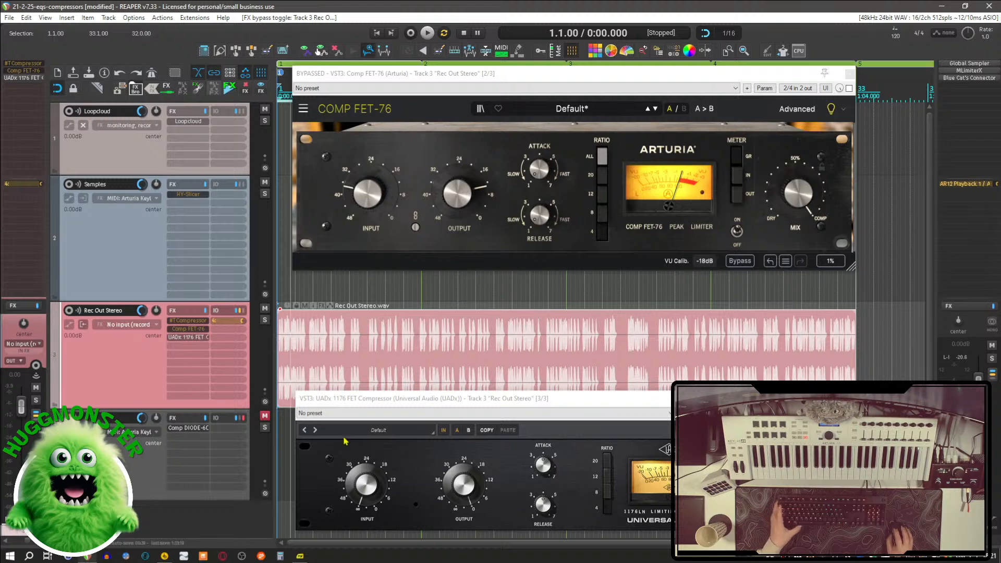
{"action": "key", "text": "space"}
{"action": "left_click", "coordinate": [390, 478]}
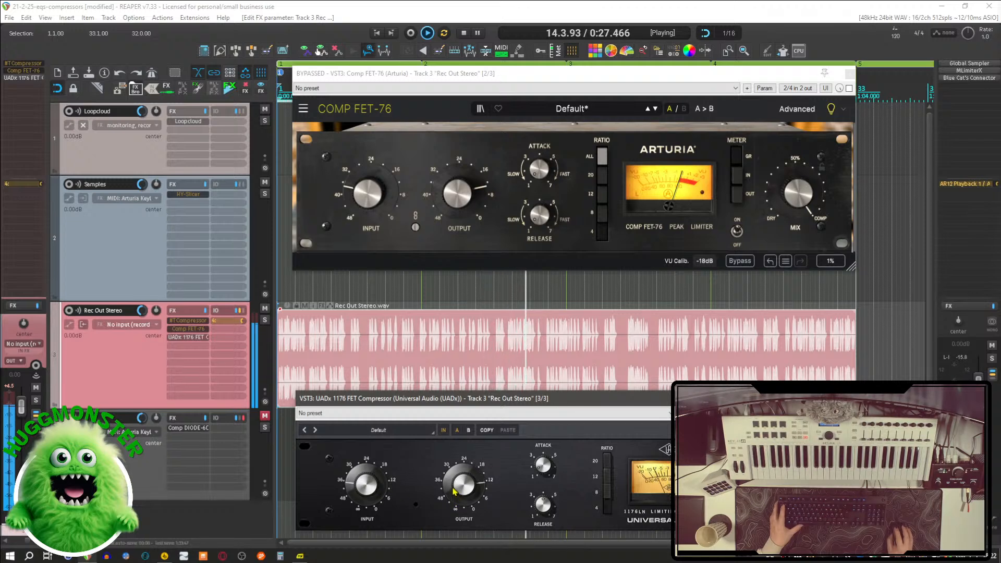
{"action": "key", "text": "space"}
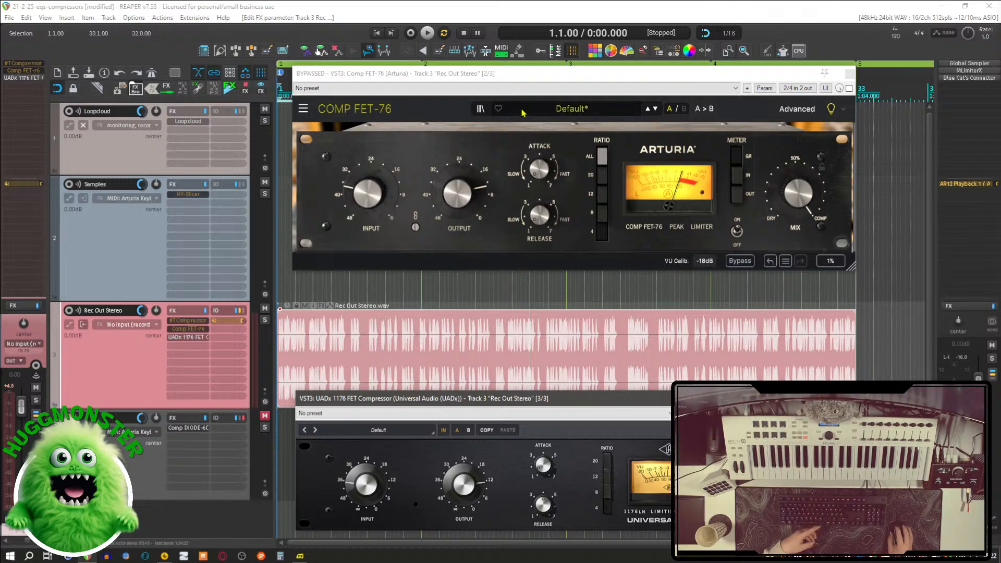
Step: Place the UADx 1176 window directly beneath the Comp FET-76 window to compare their knob settings
{"action": "left_click", "coordinate": [540, 74]}
{"action": "left_click_drag", "start_coordinate": [540, 74], "coordinate": [527, 88]}
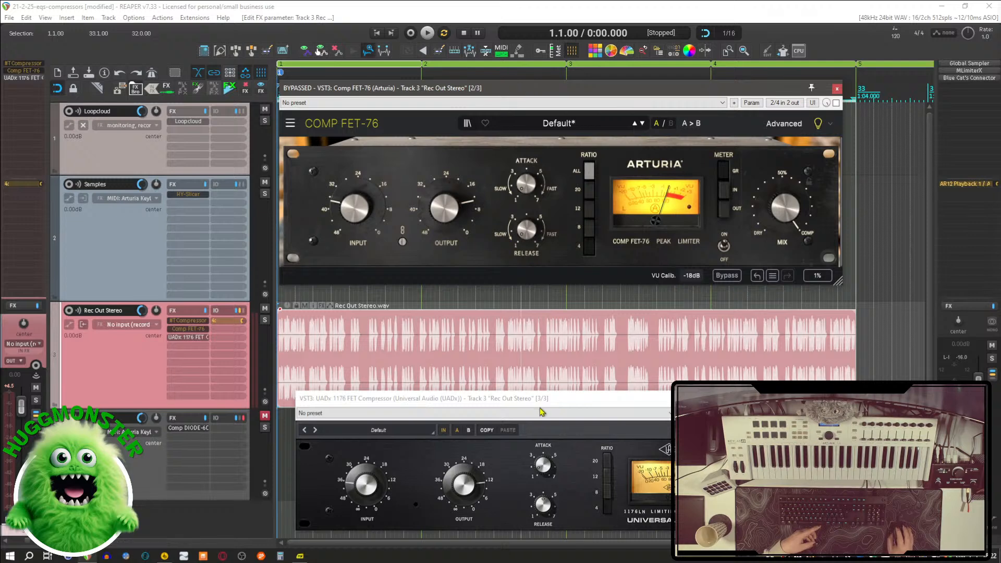
{"action": "left_click_drag", "start_coordinate": [541, 408], "coordinate": [530, 341]}
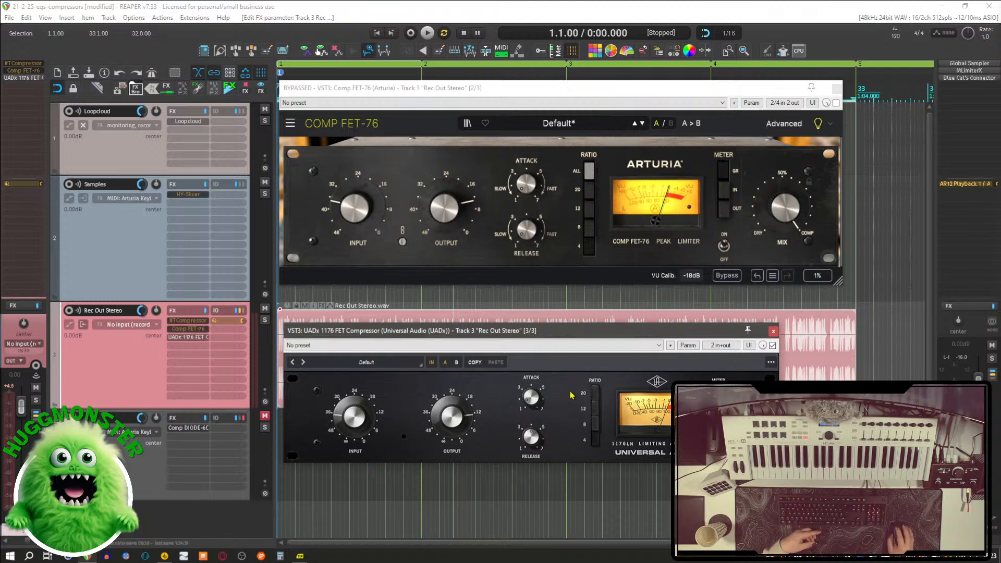
Step: Close both compressor windows and remove the UADx 1176 FET Compressor from the Rec Out Stereo track
{"action": "left_click", "coordinate": [774, 332]}
{"action": "left_click", "coordinate": [837, 88]}
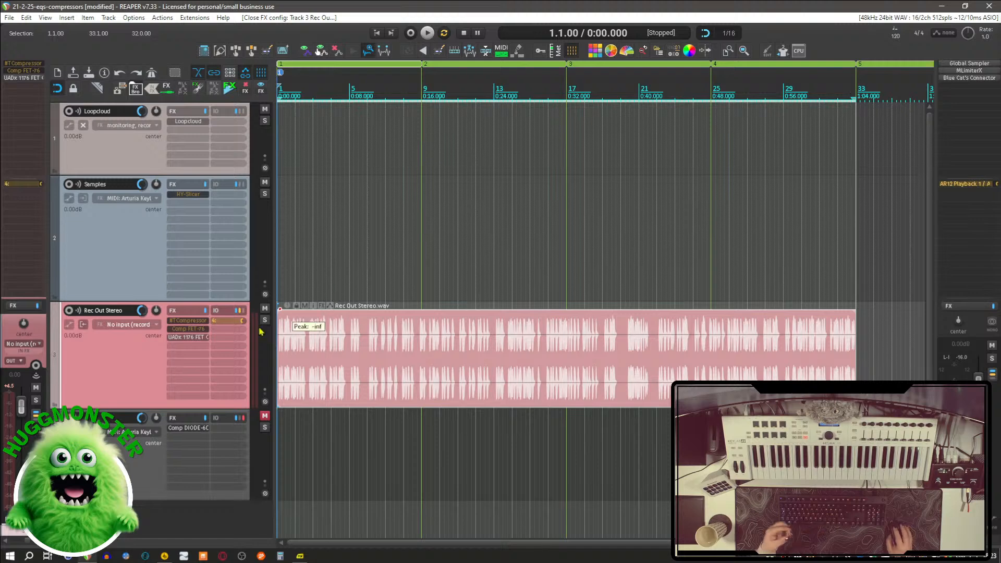
{"action": "left_click", "coordinate": [201, 341], "text": "alt"}
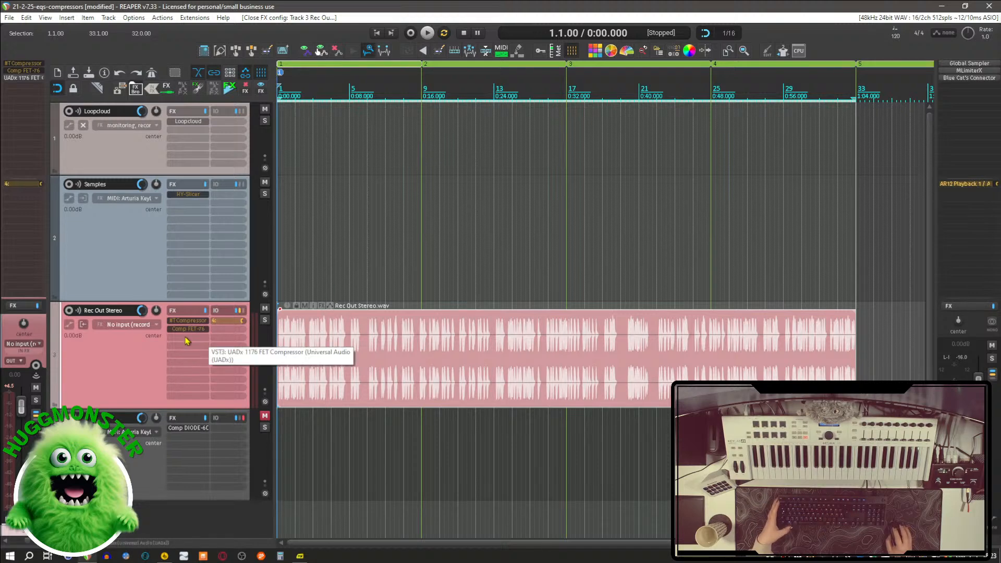
Step: Replace the remaining compressors on the Rec Out Stereo track with Comp TUBE-STA and set its input to about 4.22 dB during playback
{"action": "left_click", "coordinate": [188, 329]}
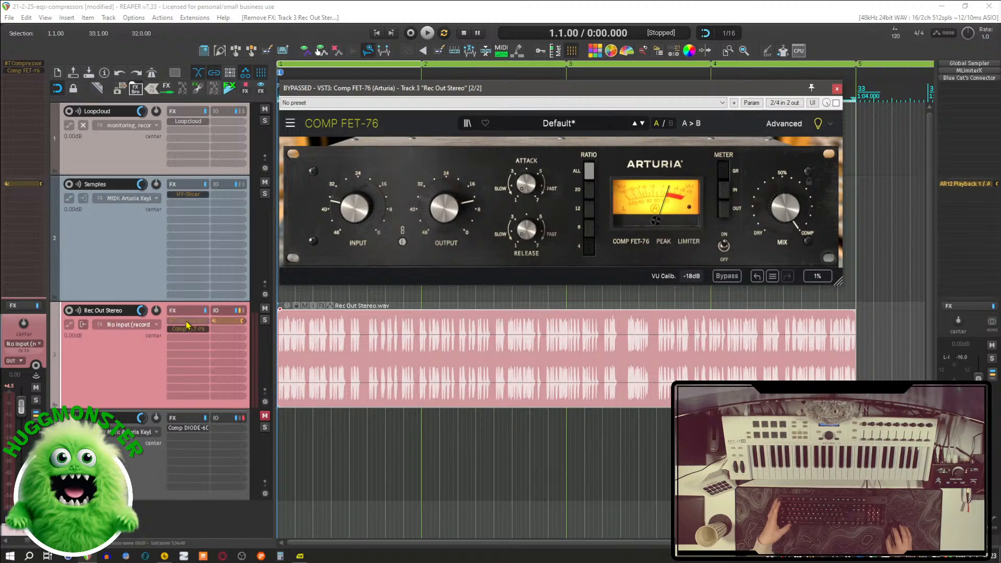
{"action": "left_click", "coordinate": [187, 328], "text": "alt"}
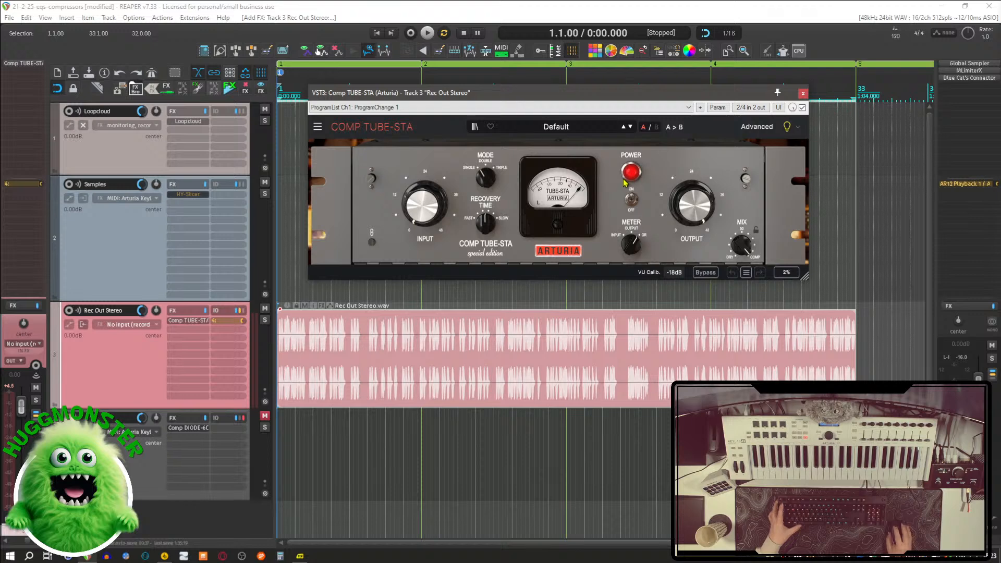
{"action": "key", "text": "space"}
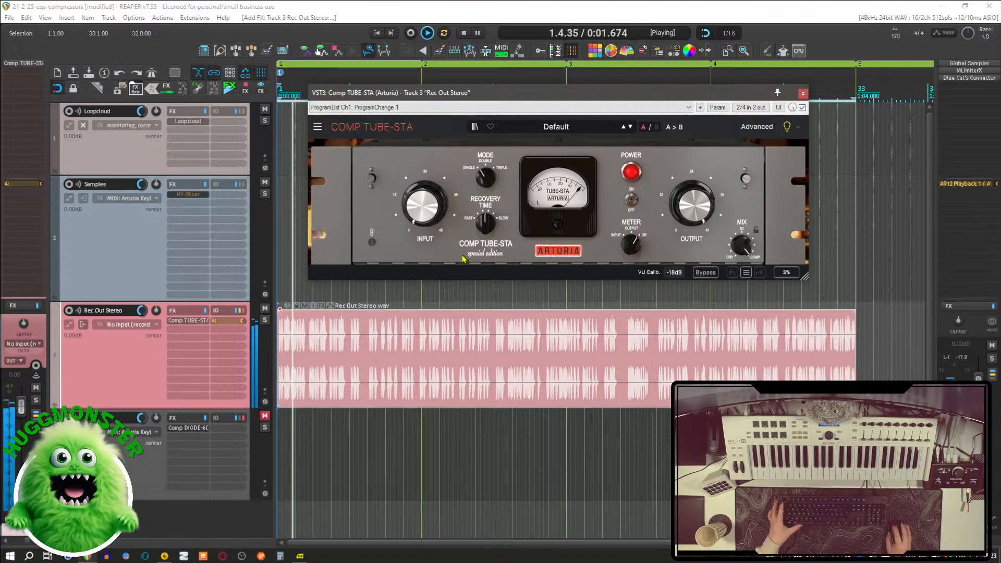
{"action": "mouse_move", "coordinate": [430, 214]}
{"action": "left_mouse_down"}
{"action": "mouse_move", "coordinate": [430, 202]}
{"action": "mouse_move", "coordinate": [425, 215]}
{"action": "left_mouse_up"}
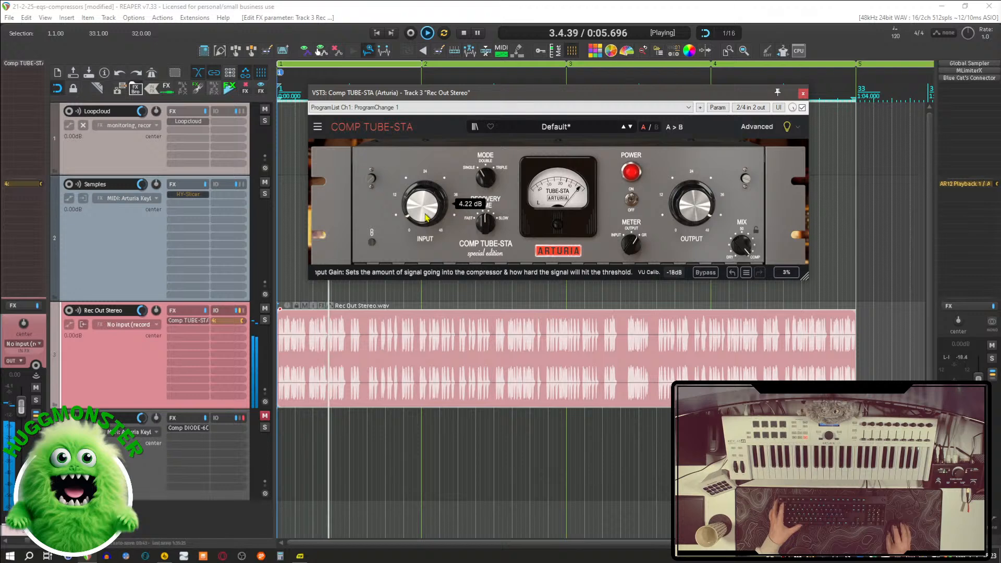
{"action": "key", "text": "space"}
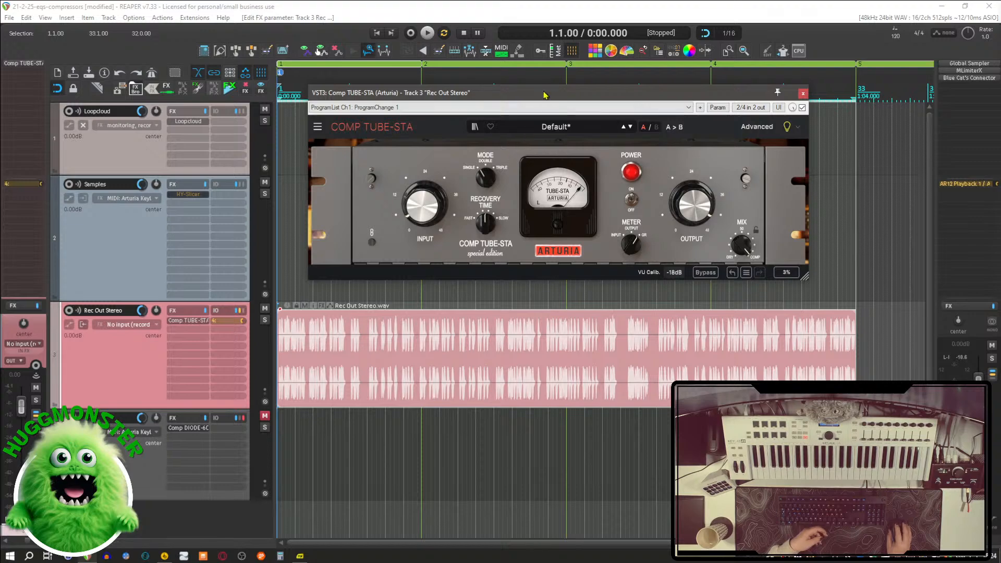
Step: Show Comp TUBE-STA's advanced side-chain controls while the loop plays, and stop playback
{"action": "left_click_drag", "start_coordinate": [504, 93], "coordinate": [533, 94]}
{"action": "key", "text": "space"}
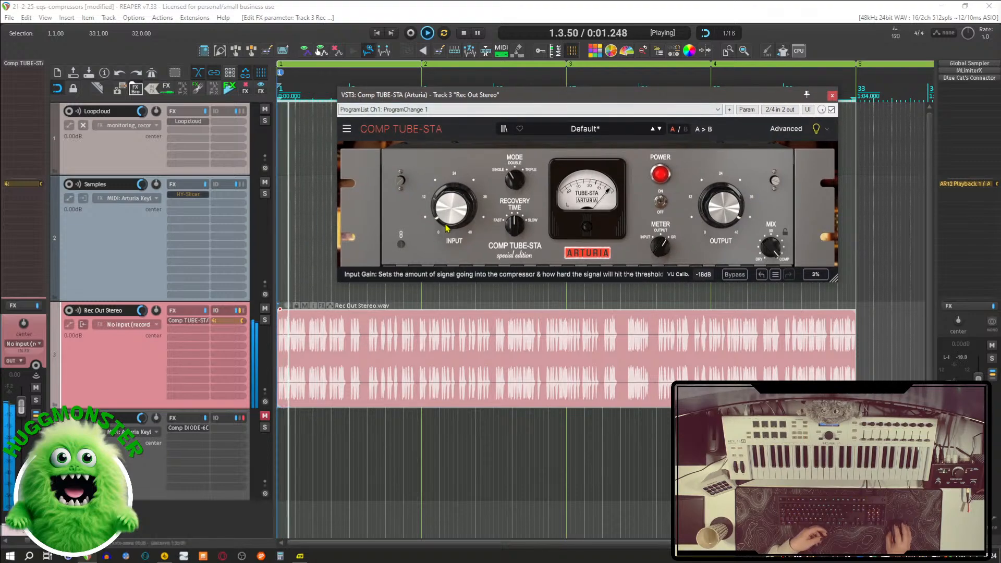
{"action": "mouse_move", "coordinate": [449, 221]}
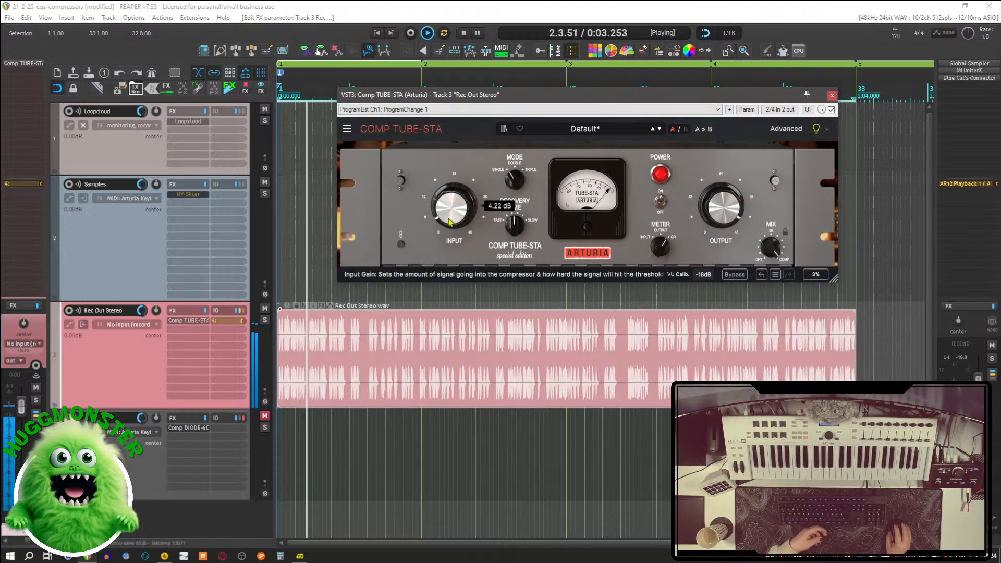
{"action": "left_click", "coordinate": [789, 128]}
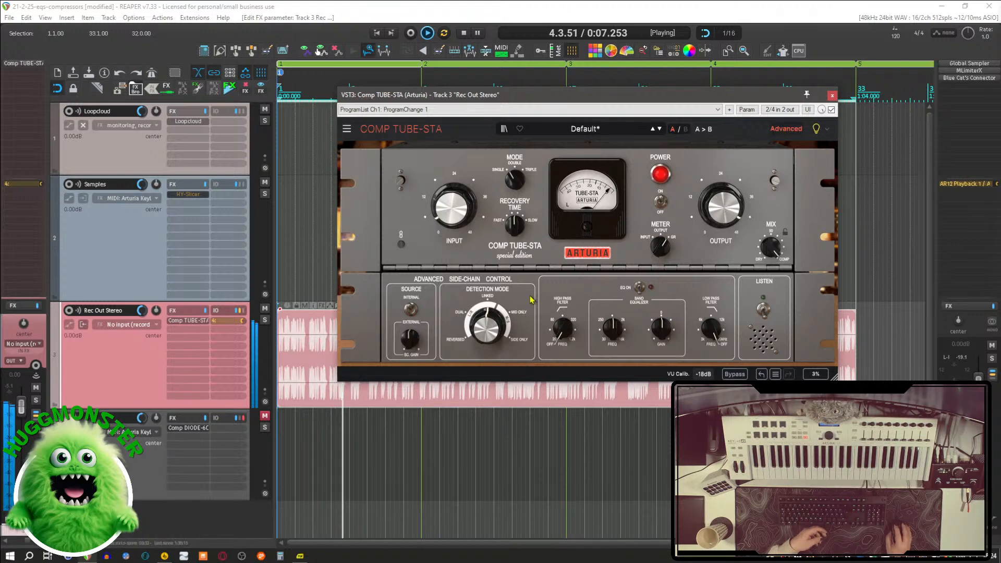
{"action": "key", "text": "space"}
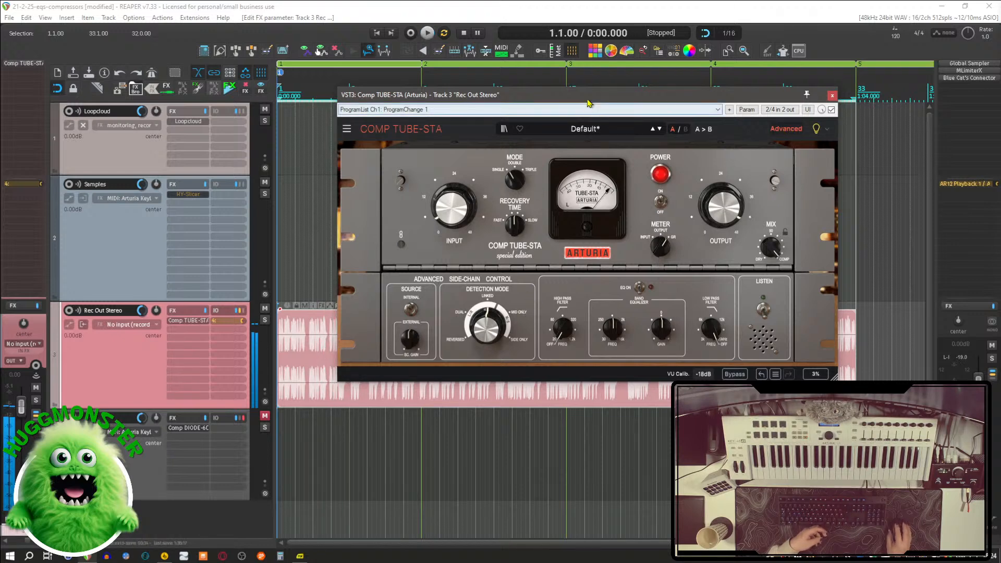
Step: Move the expanded Comp TUBE-STA window upward to uncover more of the drum waveform, dismissing its preset list unchanged
{"action": "left_click_drag", "start_coordinate": [556, 79], "coordinate": [517, 49]}
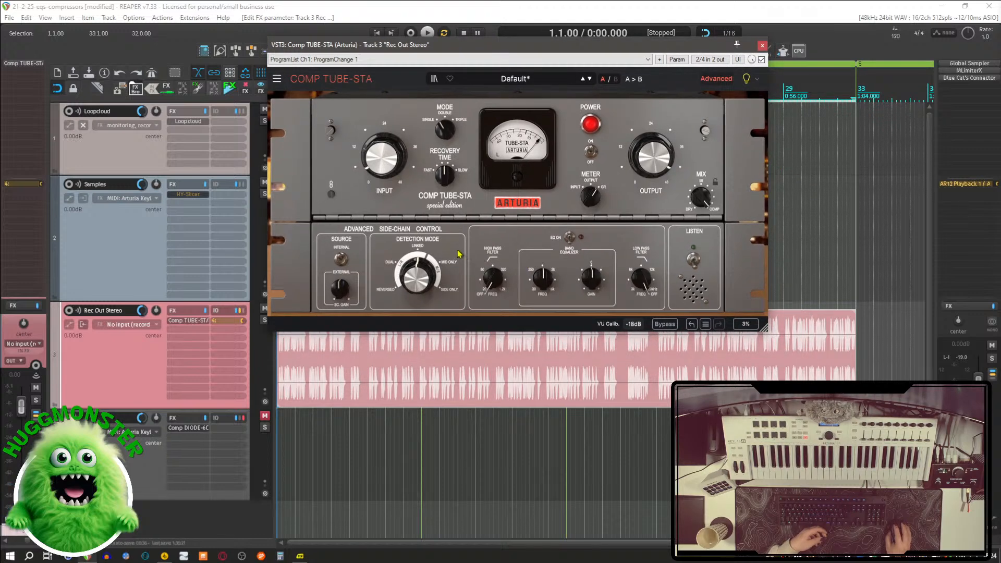
{"action": "left_click_drag", "start_coordinate": [537, 46], "coordinate": [652, 44]}
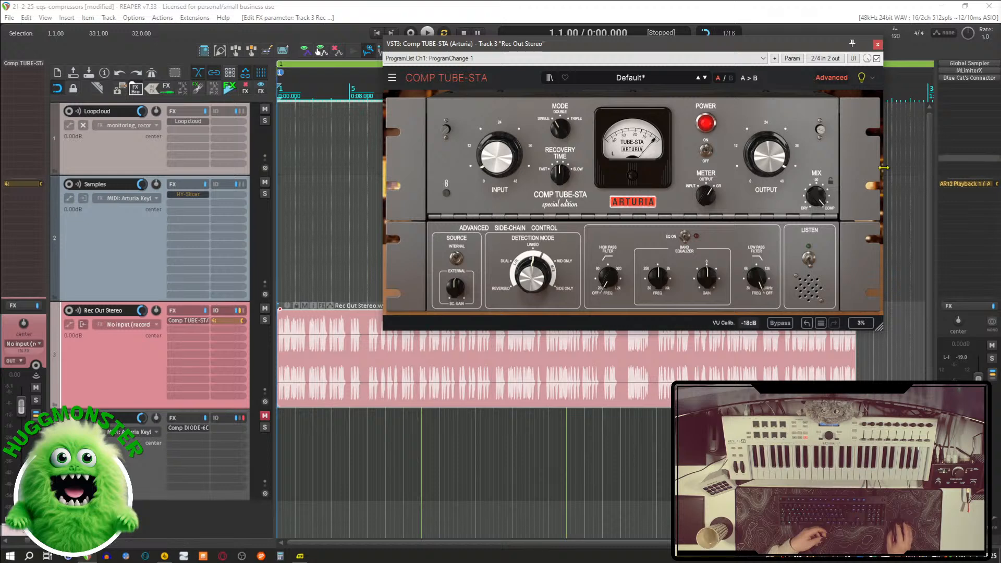
{"action": "left_click", "coordinate": [615, 59]}
{"action": "left_click", "coordinate": [616, 59]}
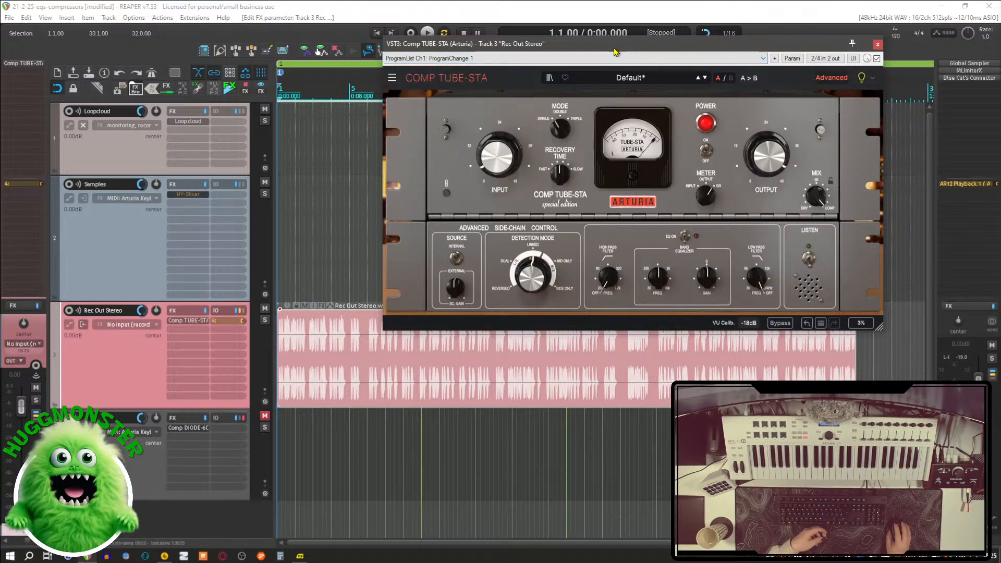
{"action": "left_click_drag", "start_coordinate": [616, 50], "coordinate": [562, 54]}
{"action": "left_click", "coordinate": [540, 61]}
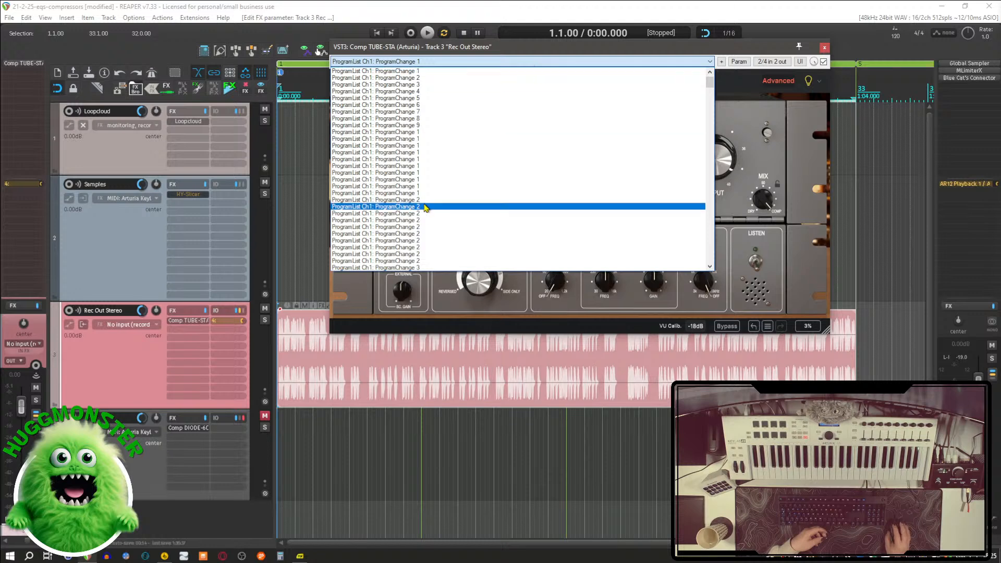
{"action": "left_click", "coordinate": [559, 48]}
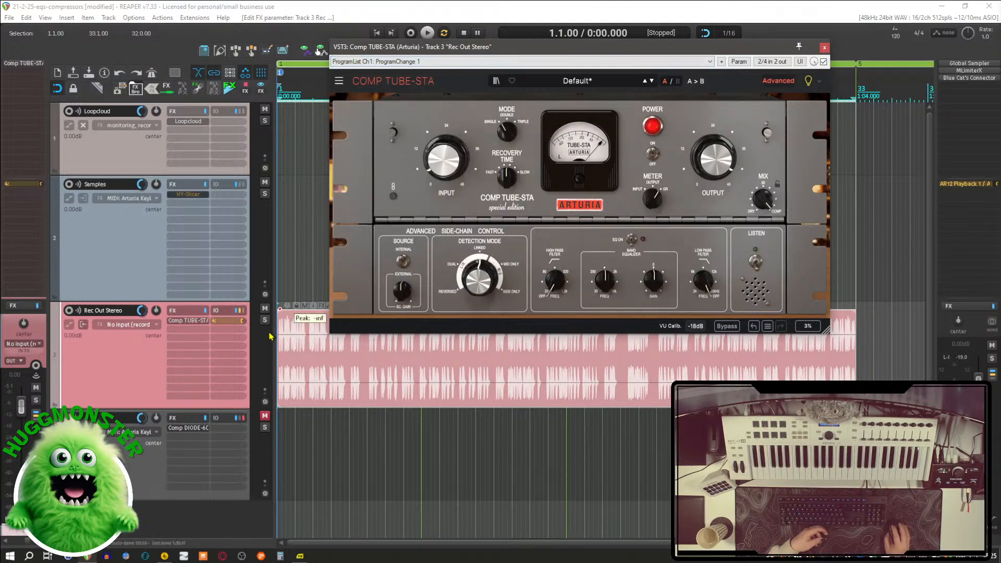
Step: Set Comp TUBE-STA's recovery time to about 2.17 and its mode to Triple while the loop plays
{"action": "key", "text": "space"}
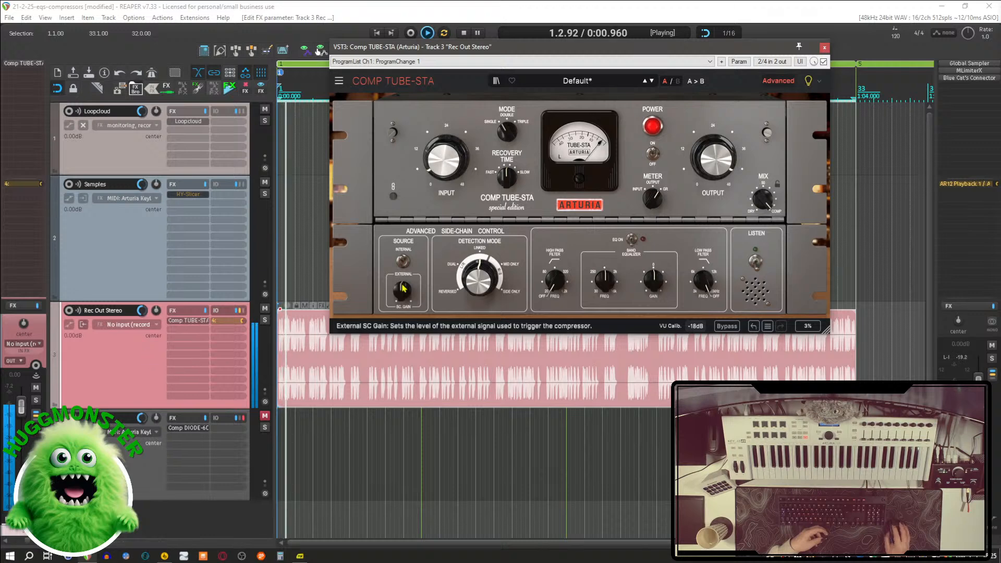
{"action": "mouse_move", "coordinate": [442, 176]}
{"action": "left_mouse_down"}
{"action": "mouse_move", "coordinate": [442, 148]}
{"action": "mouse_move", "coordinate": [442, 183]}
{"action": "left_mouse_up"}
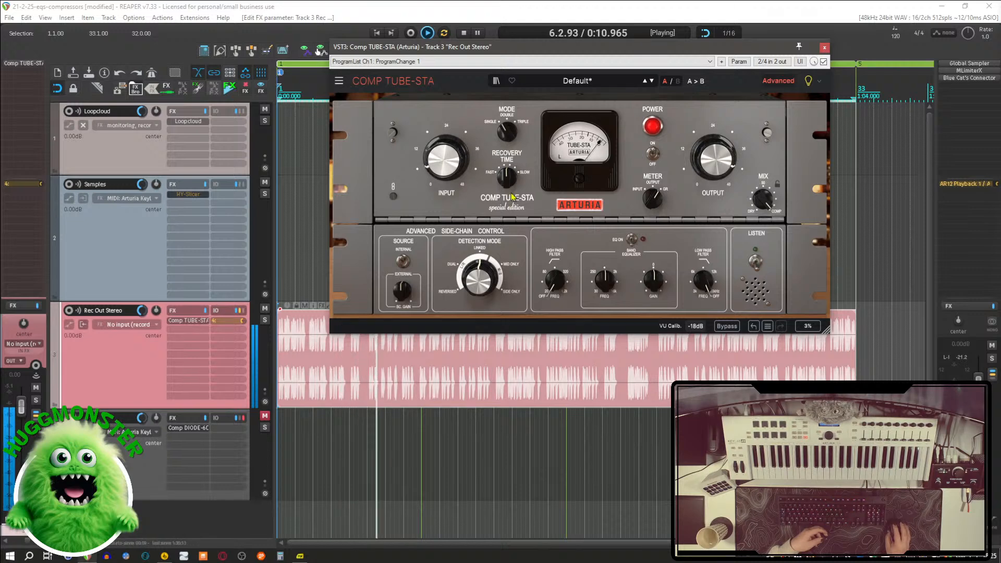
{"action": "mouse_move", "coordinate": [508, 181]}
{"action": "left_click_drag", "start_coordinate": [508, 181], "coordinate": [508, 191]}
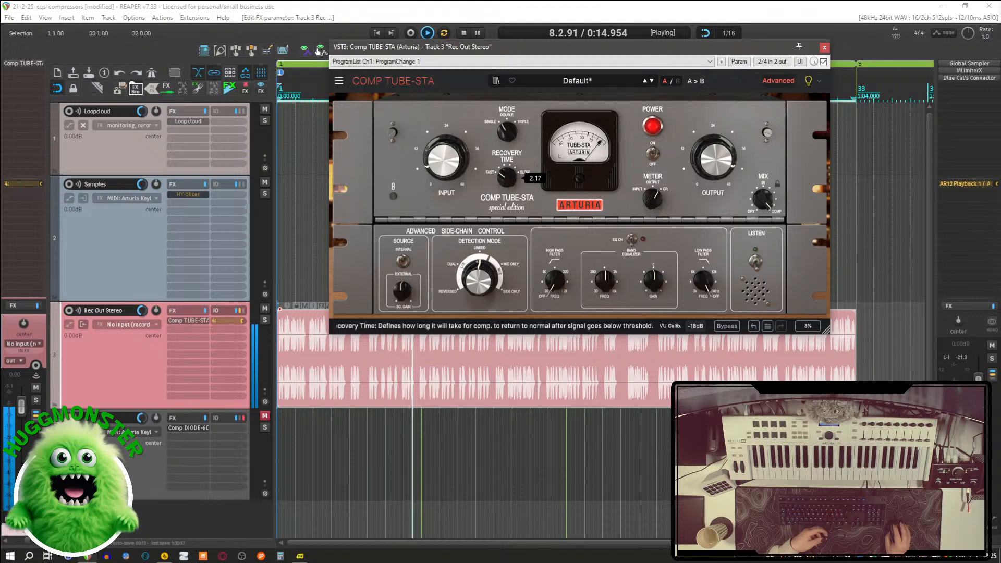
{"action": "mouse_move", "coordinate": [508, 134]}
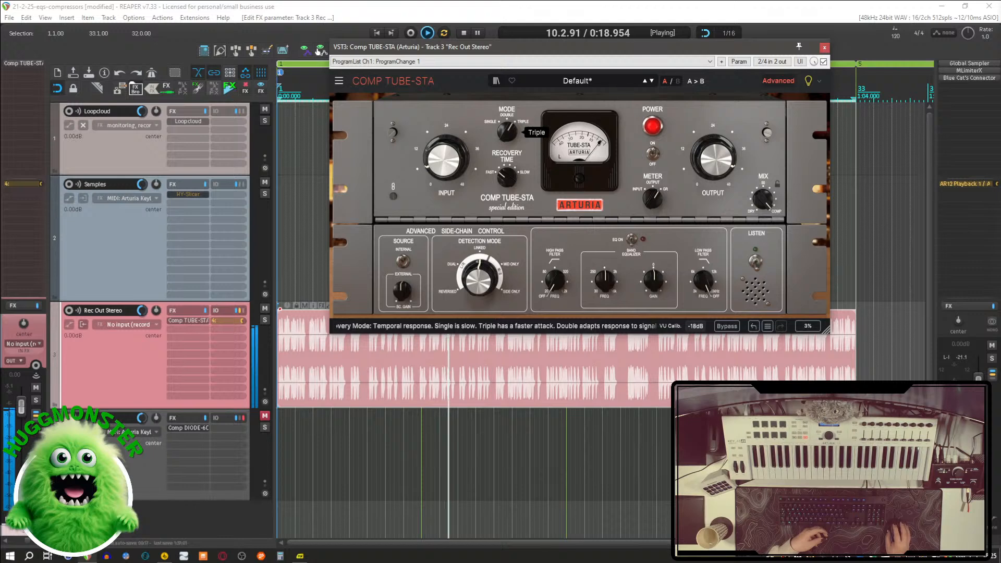
{"action": "mouse_move", "coordinate": [509, 134]}
{"action": "left_mouse_down"}
{"action": "mouse_move", "coordinate": [509, 121]}
{"action": "mouse_move", "coordinate": [507, 146]}
{"action": "left_mouse_up"}
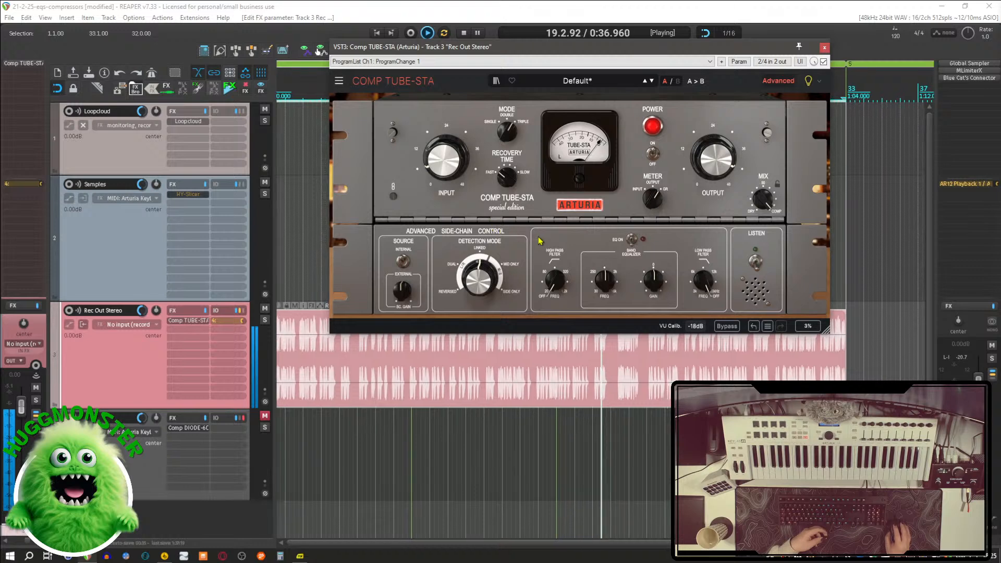
Step: Switch Comp TUBE-STA's meter to Output for comparison and return it to Gain Reduction
{"action": "mouse_move", "coordinate": [652, 205]}
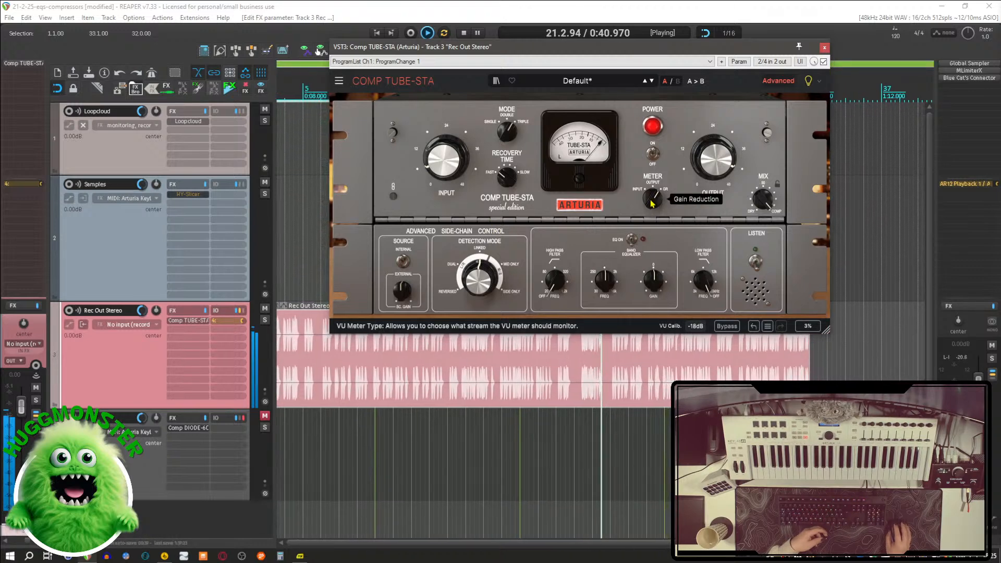
{"action": "left_click_drag", "start_coordinate": [652, 200], "coordinate": [652, 216]}
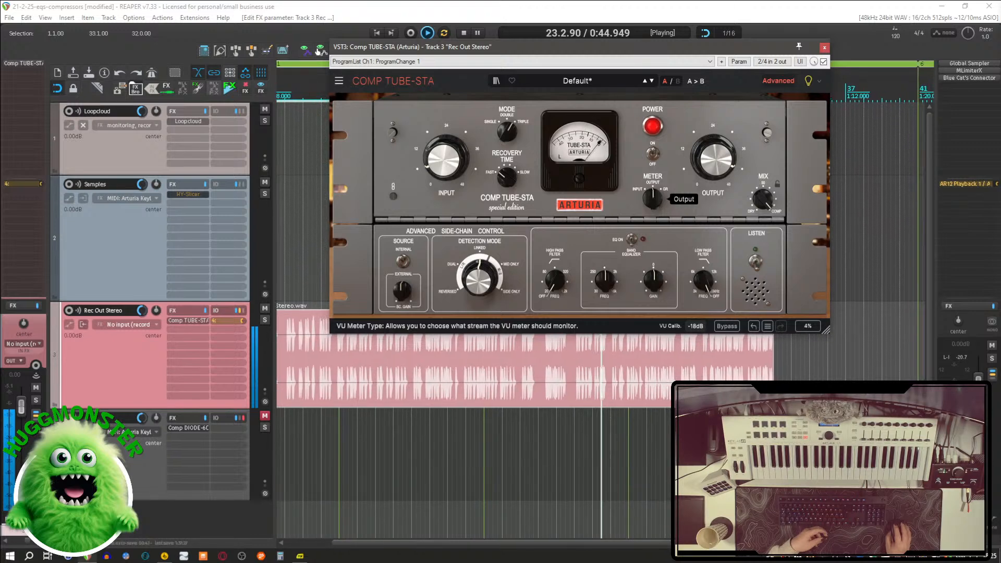
{"action": "left_click_drag", "start_coordinate": [653, 201], "coordinate": [652, 186]}
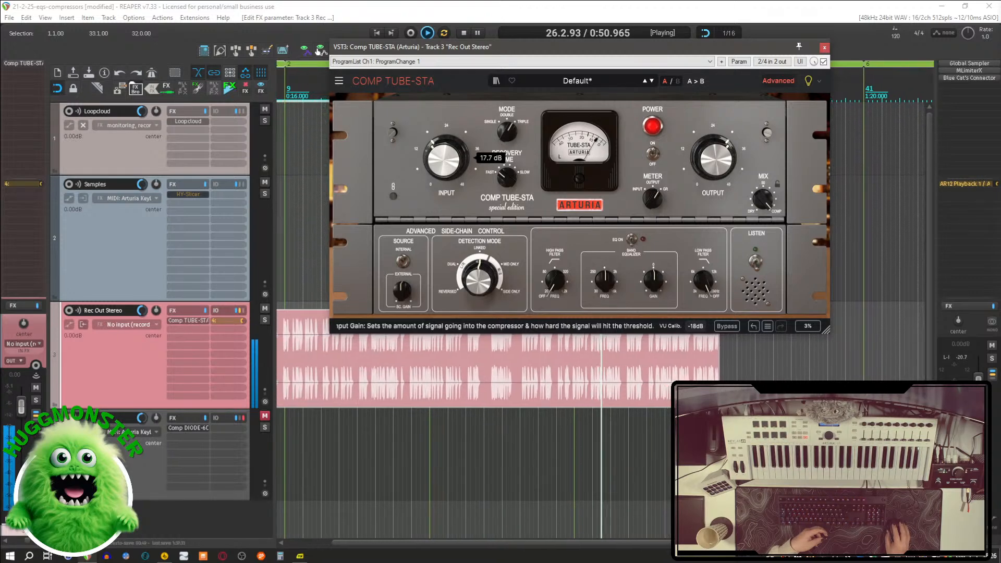
Step: Audition Comp TUBE-STA's input from about 17.7 dB down to 1.15 dB, set it to 7.10 dB, and stop playback
{"action": "left_click_drag", "start_coordinate": [446, 158], "coordinate": [446, 196]}
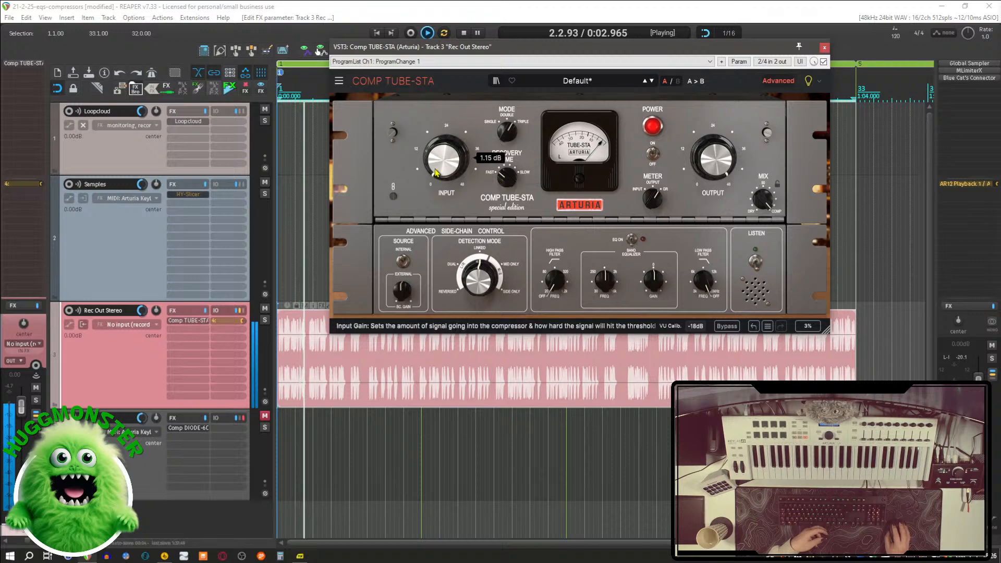
{"action": "left_click_drag", "start_coordinate": [446, 158], "coordinate": [438, 171]}
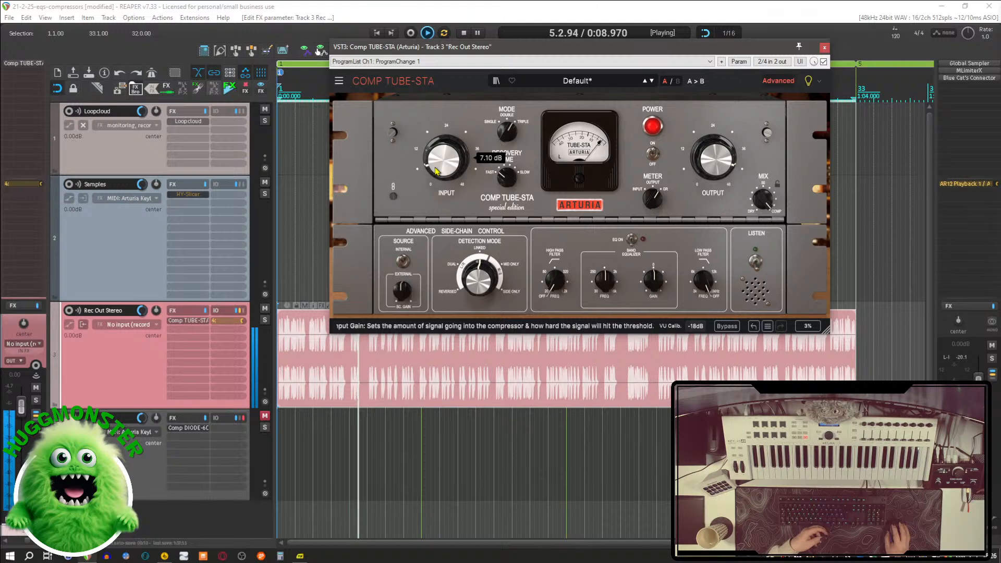
{"action": "key", "text": "space"}
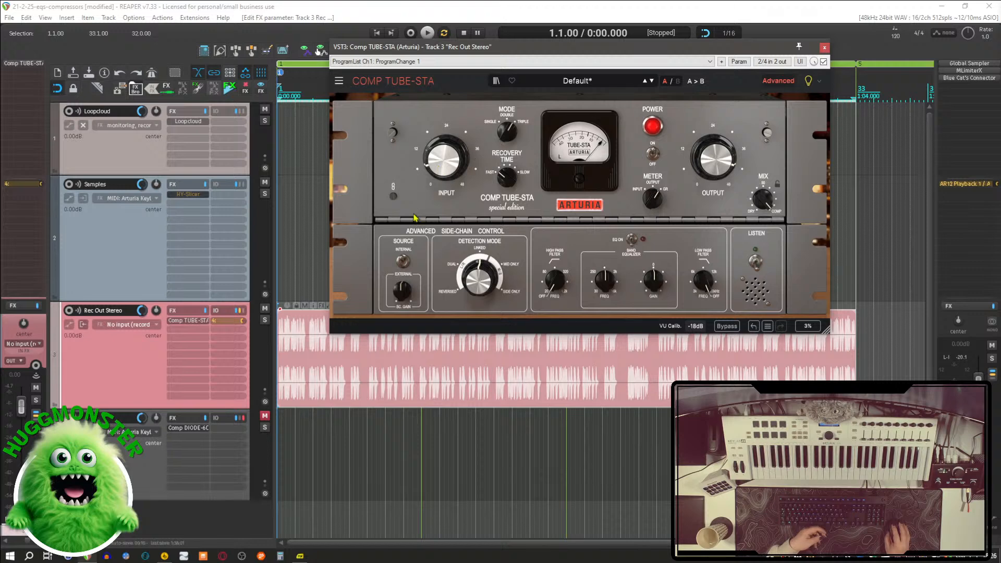
Step: Audition Comp TUBE-STA's input at 0 dB, raise it to about 9.79 dB during playback, and replay the loop with that setting
{"action": "mouse_move", "coordinate": [441, 167]}
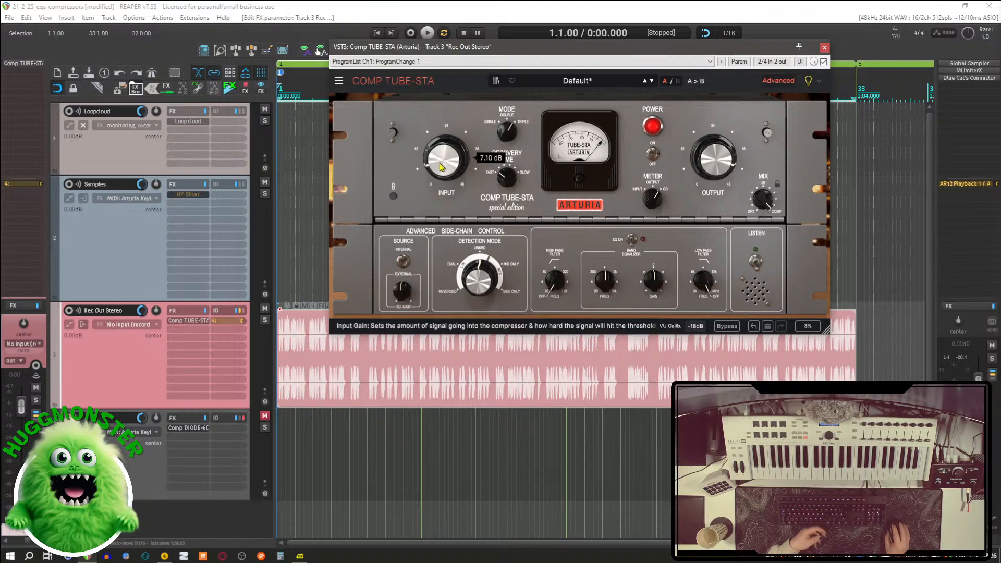
{"action": "key", "text": "space"}
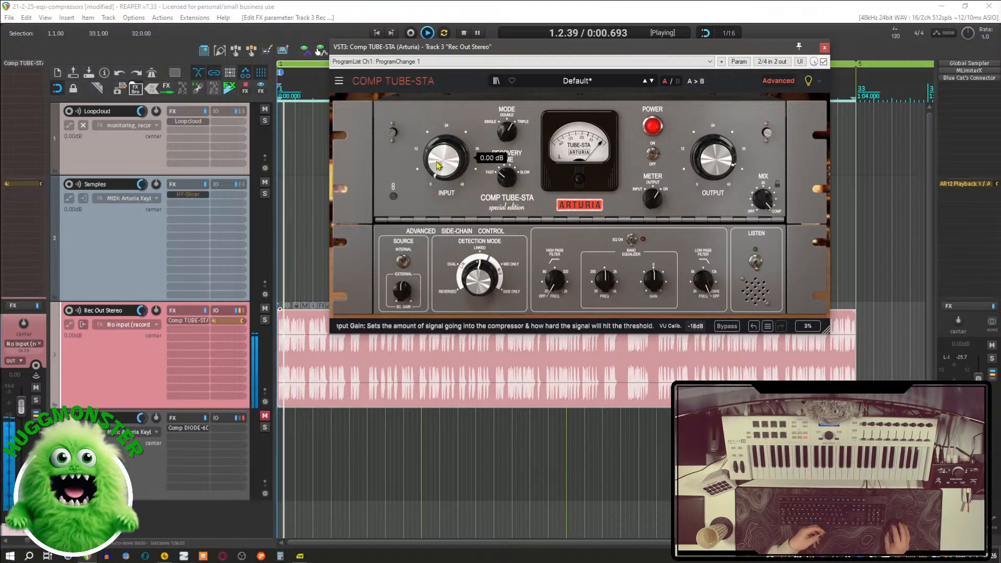
{"action": "mouse_move", "coordinate": [715, 159]}
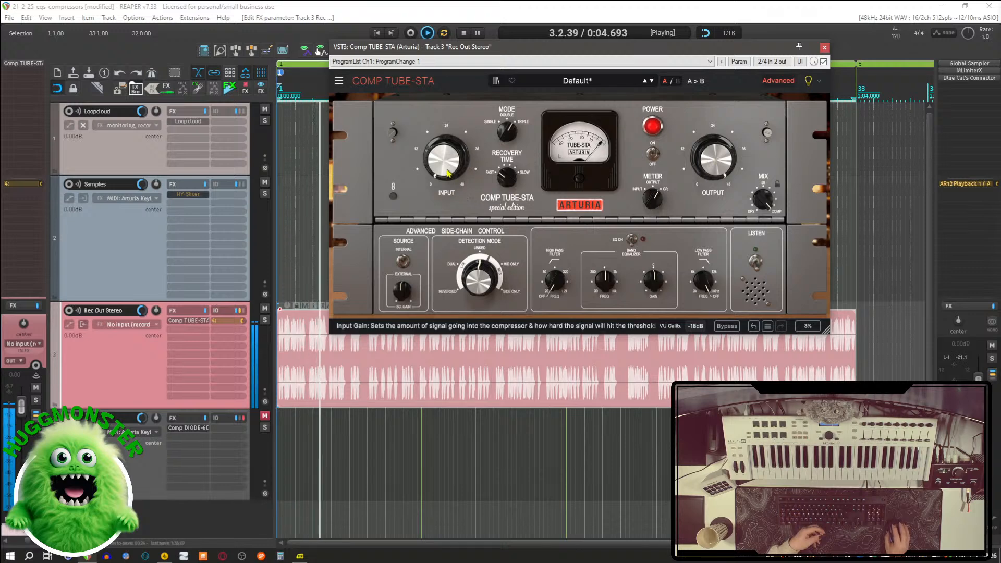
{"action": "left_click_drag", "start_coordinate": [446, 159], "coordinate": [446, 143]}
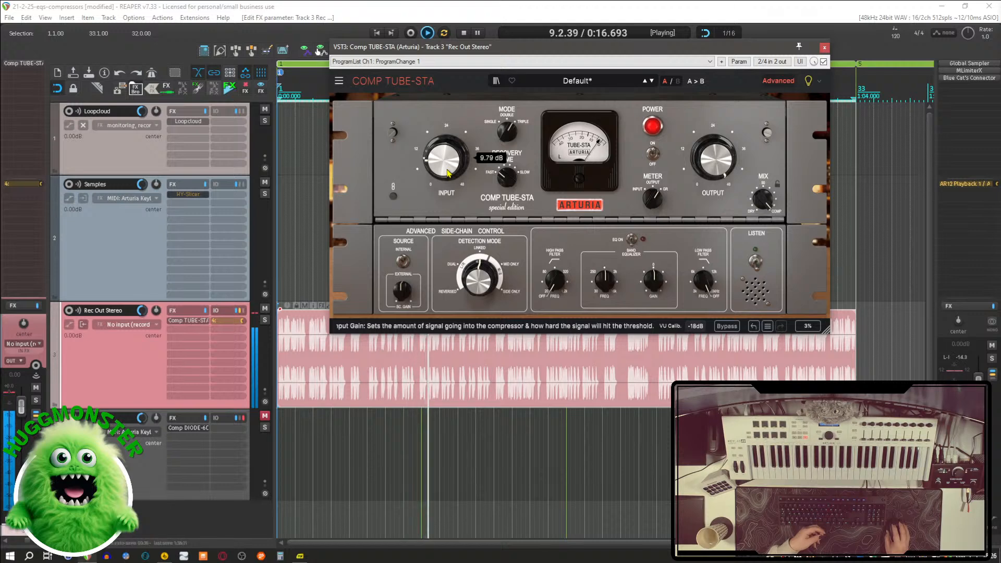
{"action": "left_click_drag", "start_coordinate": [447, 170], "coordinate": [447, 172]}
{"action": "key", "text": "space"}
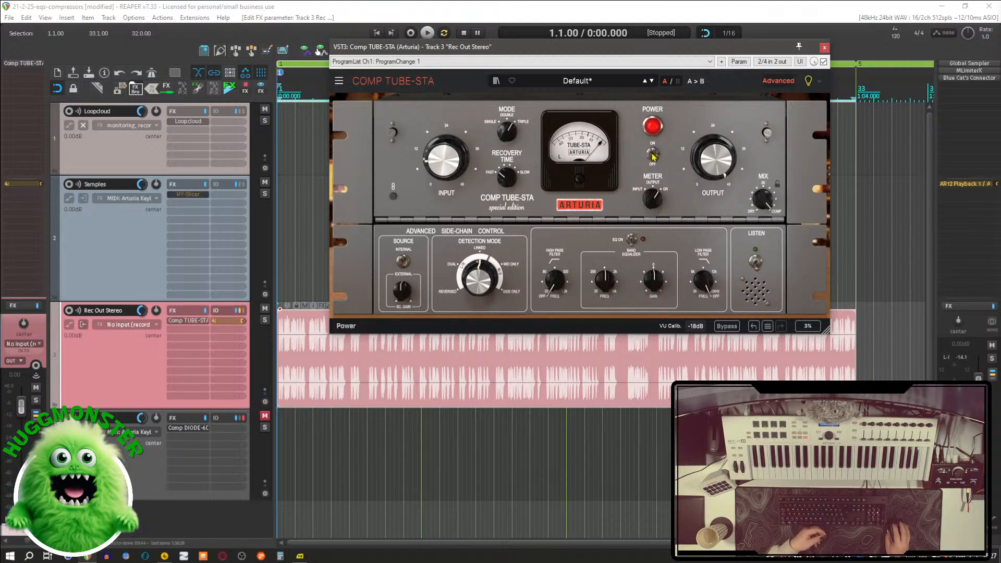
{"action": "key", "text": "space"}
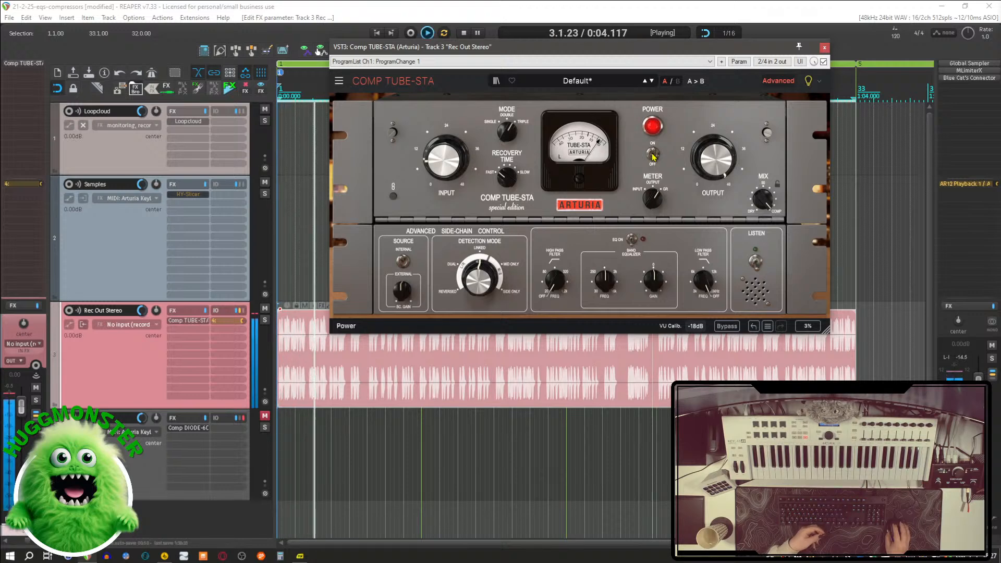
{"action": "key", "text": "space"}
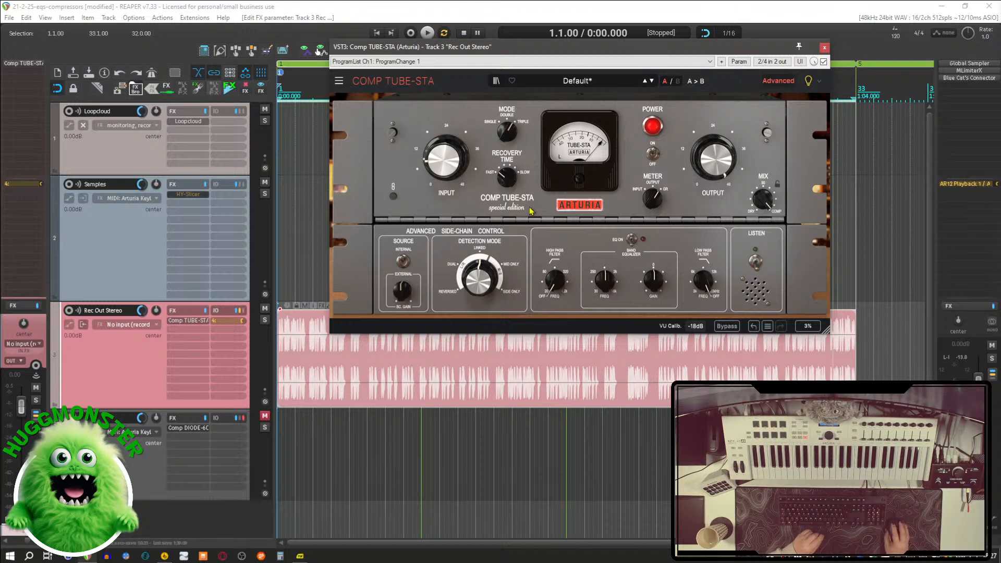
{"action": "left_click_drag", "start_coordinate": [578, 53], "coordinate": [551, 58]}
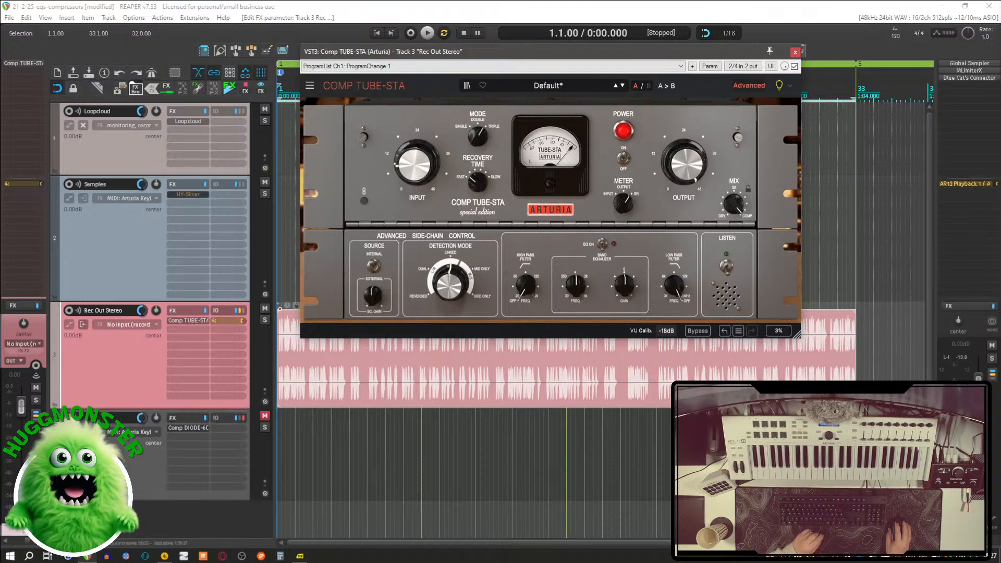
{"action": "left_click_drag", "start_coordinate": [599, 55], "coordinate": [623, 51]}
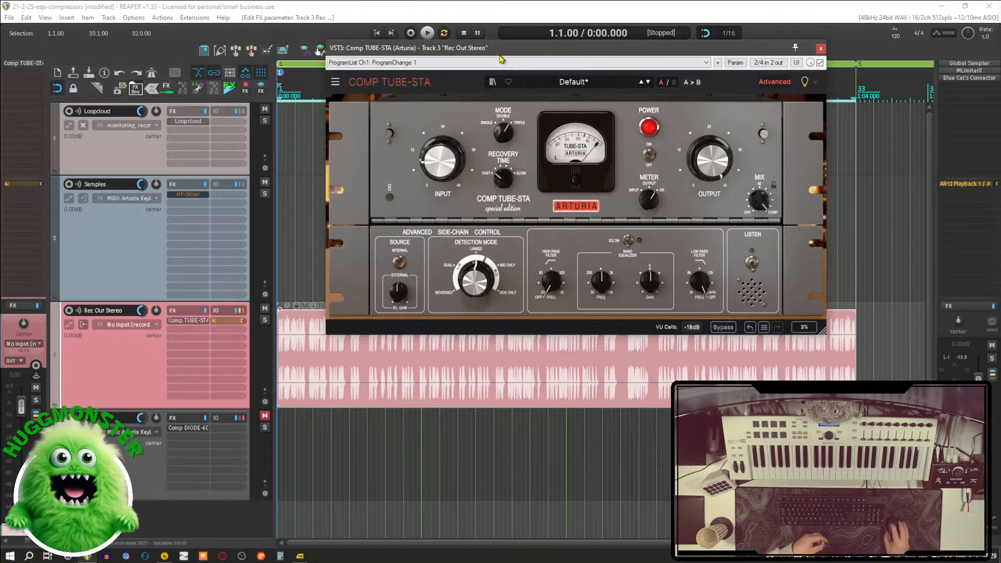
{"action": "left_click_drag", "start_coordinate": [512, 50], "coordinate": [515, 51]}
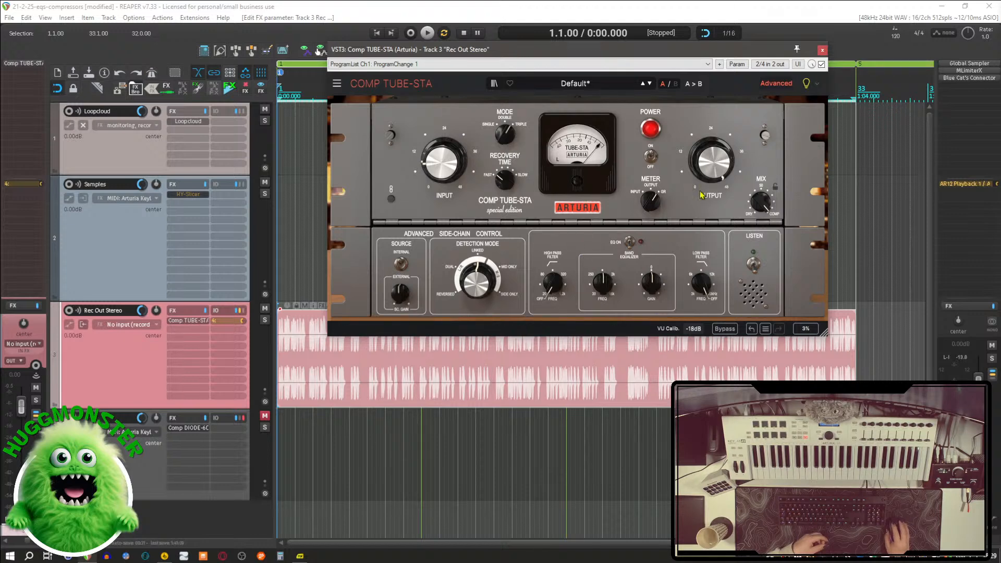
Step: Hide Comp TUBE-STA's advanced side-chain section and move its window down below the timeline ruler
{"action": "mouse_move", "coordinate": [721, 162]}
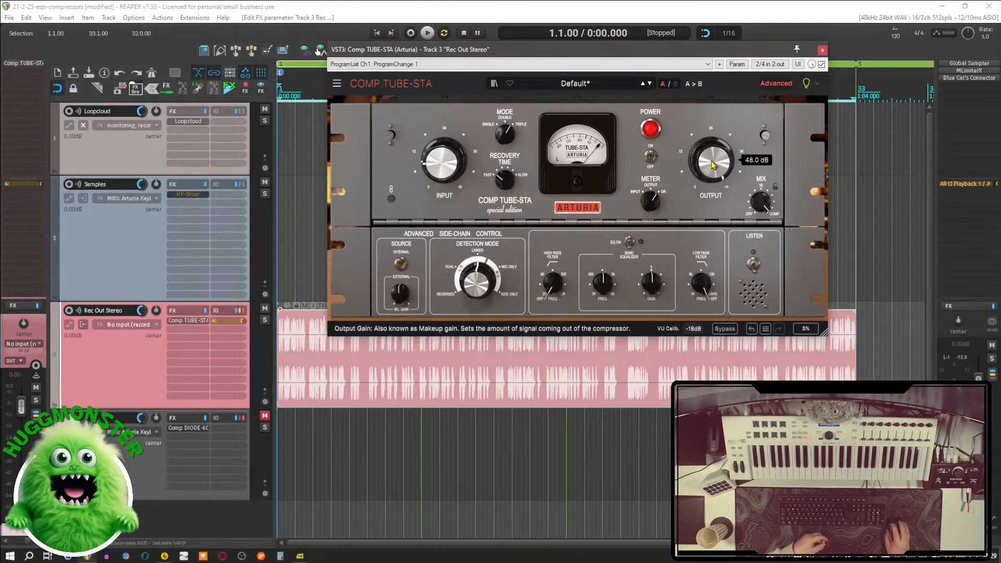
{"action": "mouse_move", "coordinate": [760, 206]}
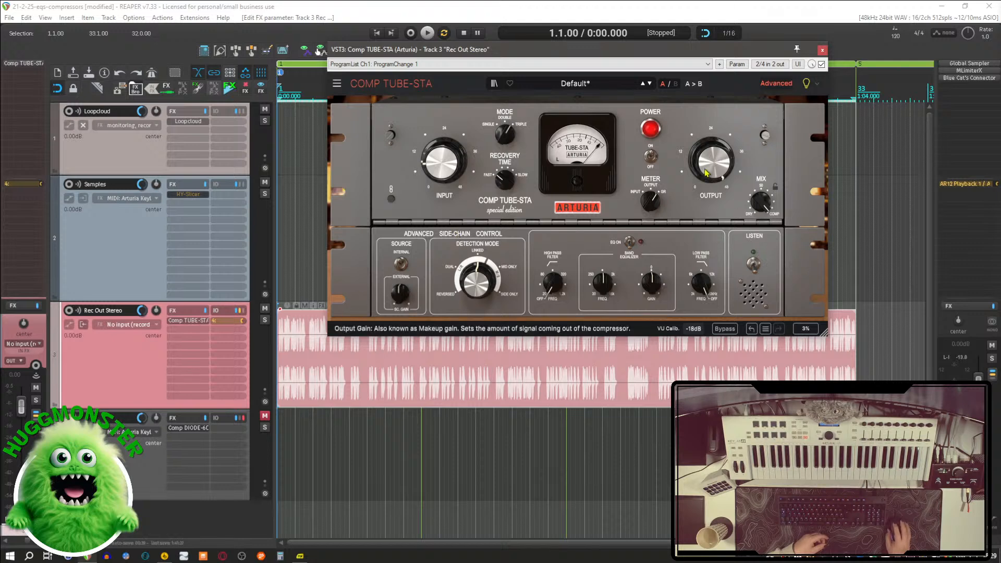
{"action": "left_click", "coordinate": [777, 84]}
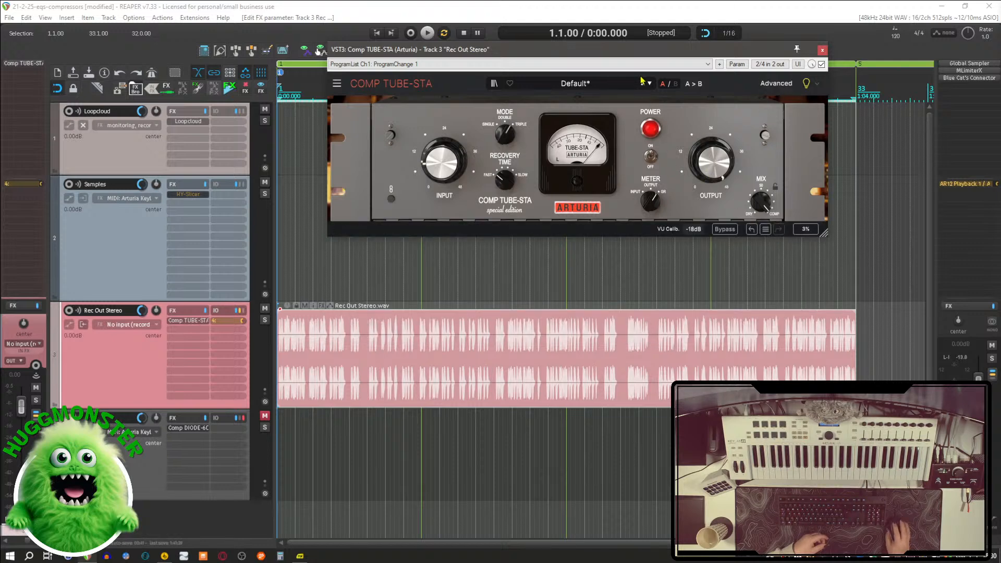
{"action": "left_click_drag", "start_coordinate": [636, 50], "coordinate": [625, 125]}
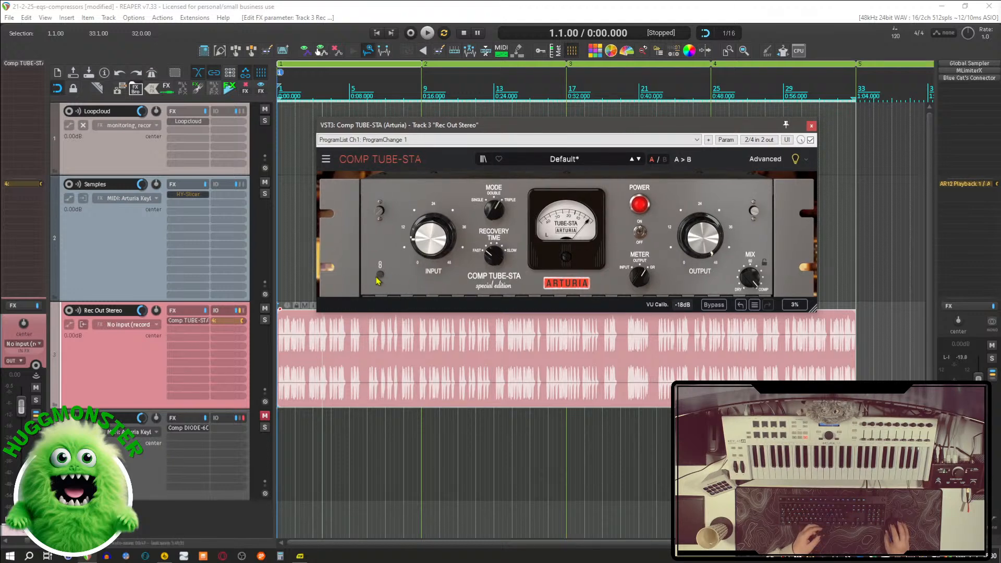
Step: Try Comp TUBE-STA's input at 48 dB, lower it, raise it to about mid-range while the loop plays, and stop playback
{"action": "mouse_move", "coordinate": [427, 246]}
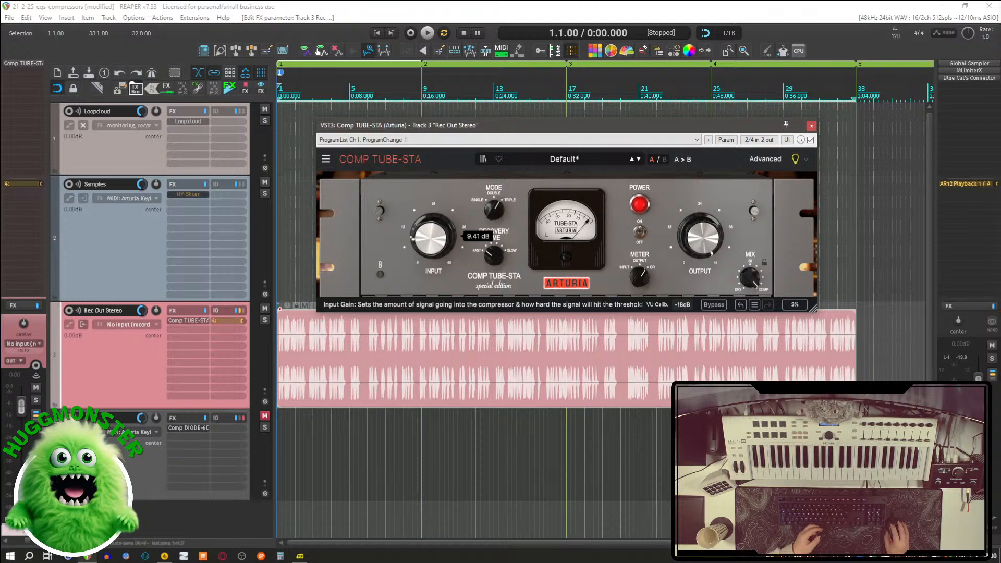
{"action": "left_click_drag", "start_coordinate": [426, 245], "coordinate": [425, 151]}
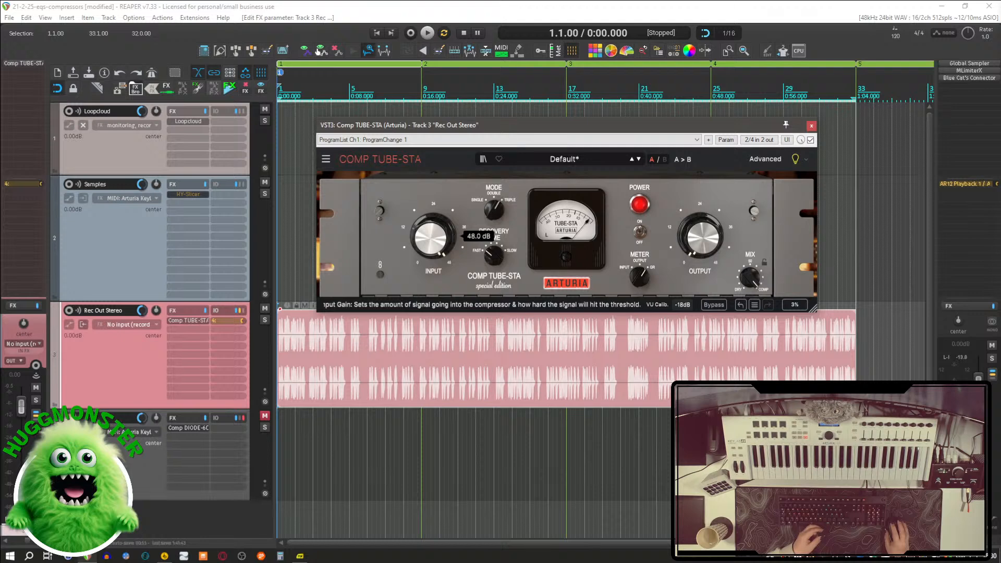
{"action": "mouse_move", "coordinate": [698, 255]}
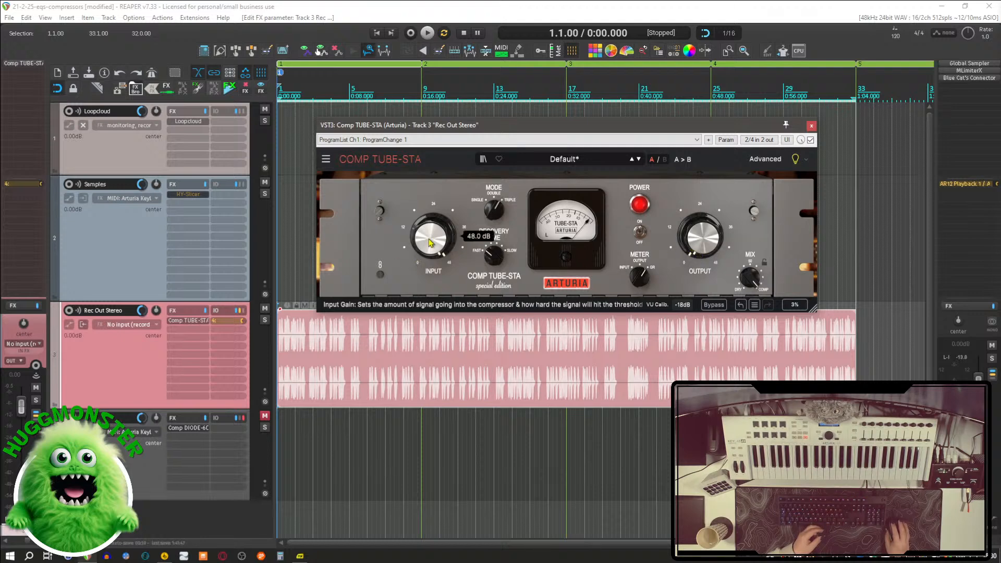
{"action": "left_click_drag", "start_coordinate": [428, 241], "coordinate": [428, 350]}
{"action": "key", "text": "space"}
{"action": "left_click_drag", "start_coordinate": [428, 249], "coordinate": [428, 213]}
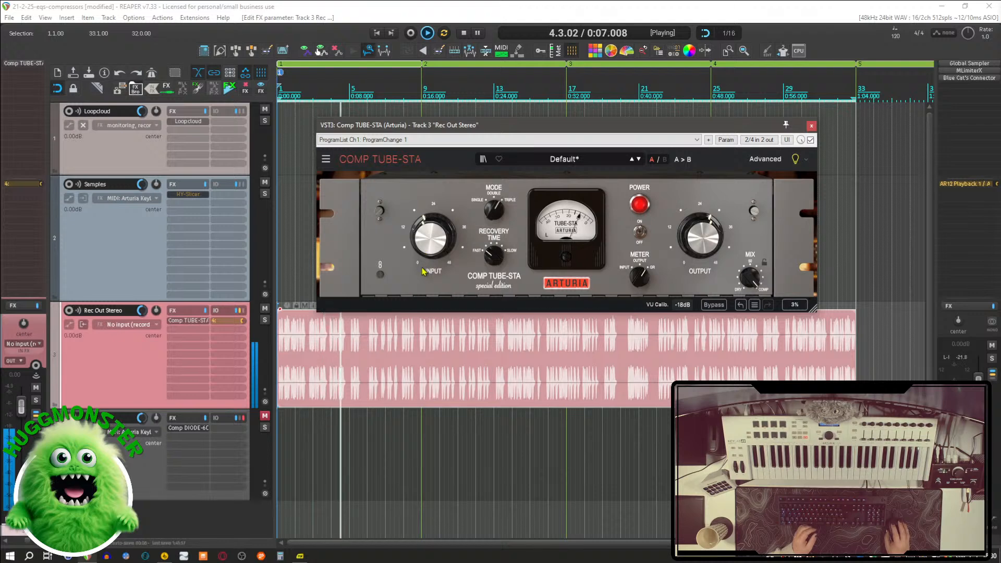
{"action": "key", "text": "space"}
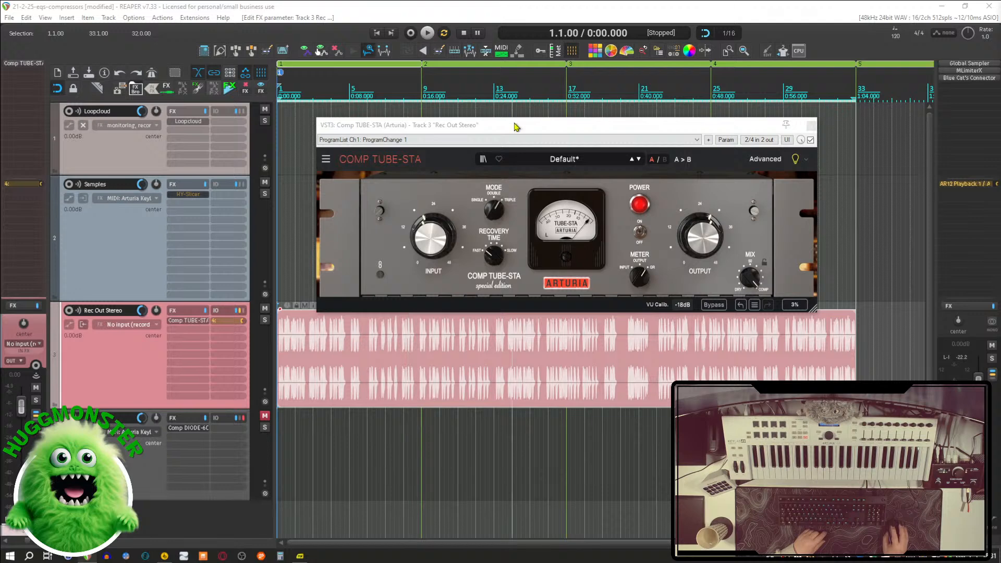
Step: Play the loop with Comp TUBE-STA's input at 7.10 dB, adjust the output to 45.9 dB, and stop playback
{"action": "left_click_drag", "start_coordinate": [515, 127], "coordinate": [475, 120]}
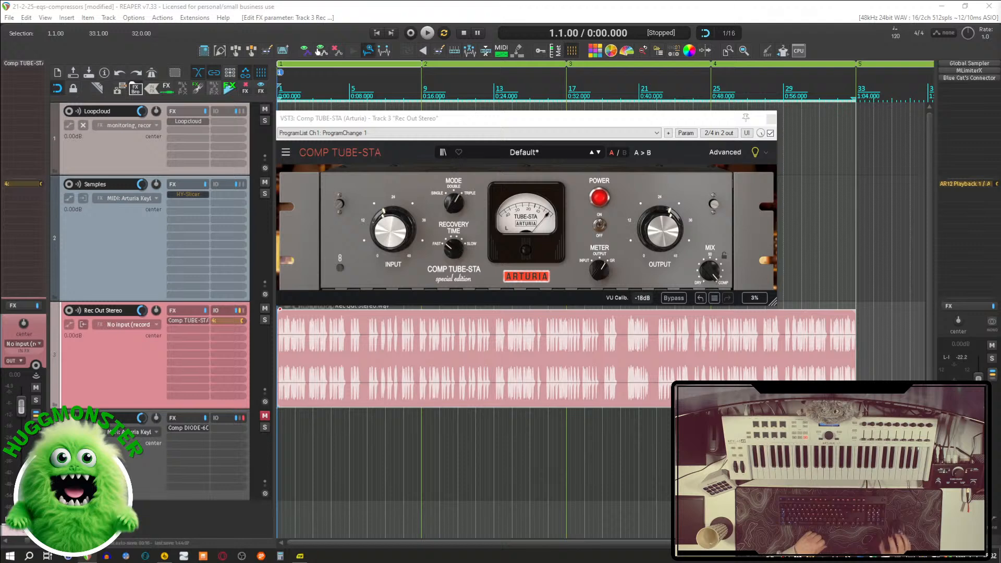
{"action": "left_click_drag", "start_coordinate": [543, 121], "coordinate": [562, 115]}
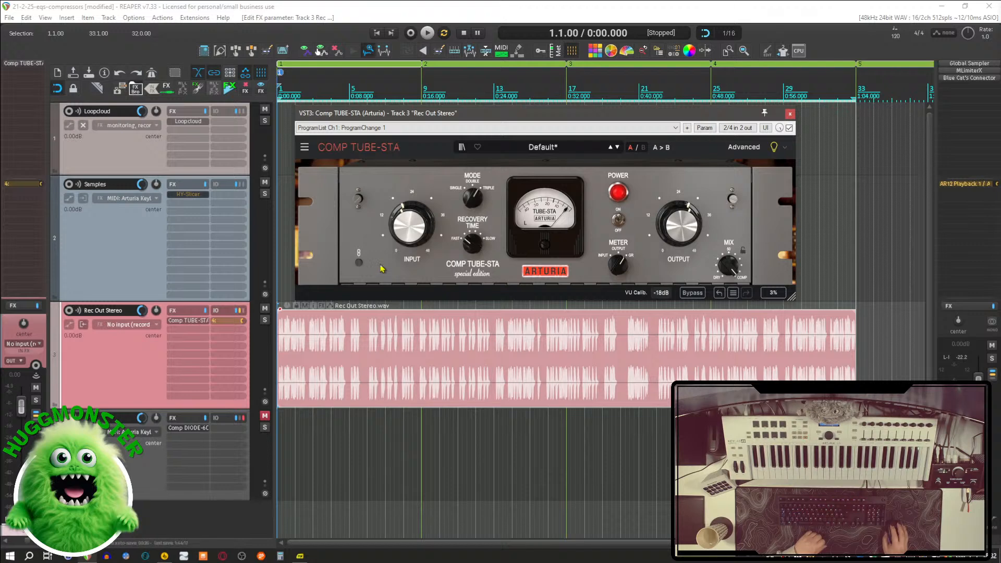
{"action": "mouse_move", "coordinate": [414, 241]}
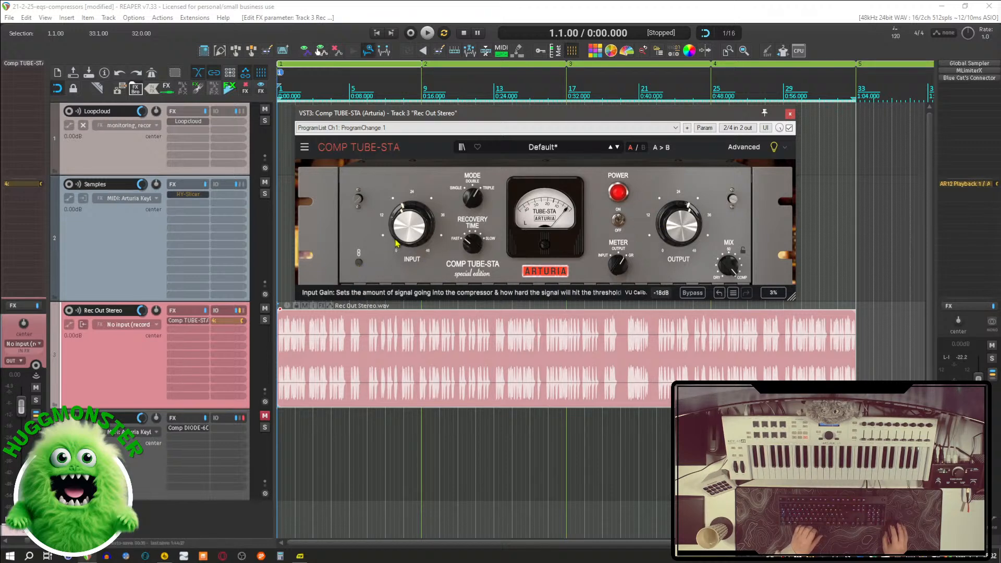
{"action": "left_click_drag", "start_coordinate": [409, 236], "coordinate": [409, 282]}
{"action": "left_click_drag", "start_coordinate": [679, 227], "coordinate": [679, 180]}
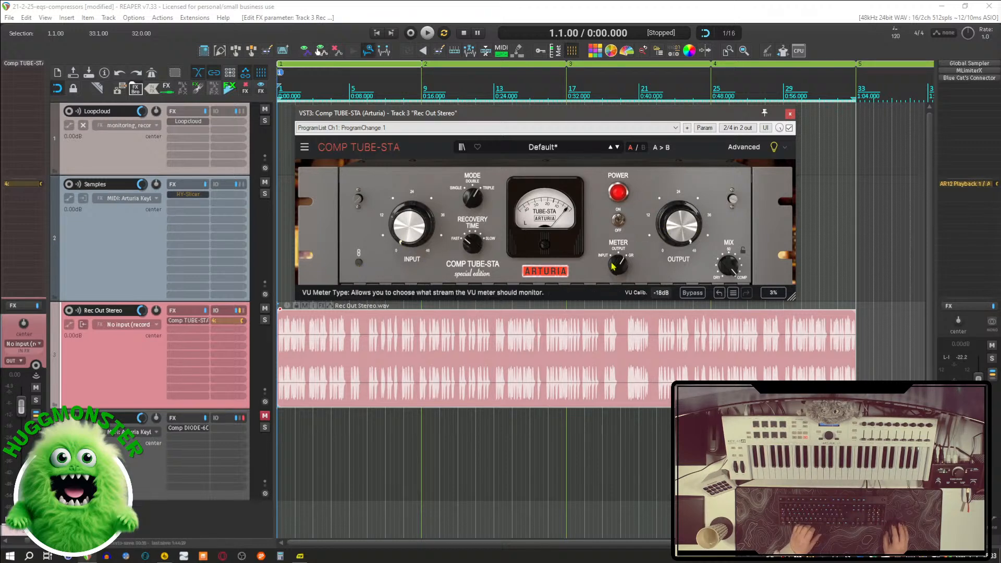
{"action": "key", "text": "space"}
{"action": "left_click_drag", "start_coordinate": [409, 238], "coordinate": [409, 221]}
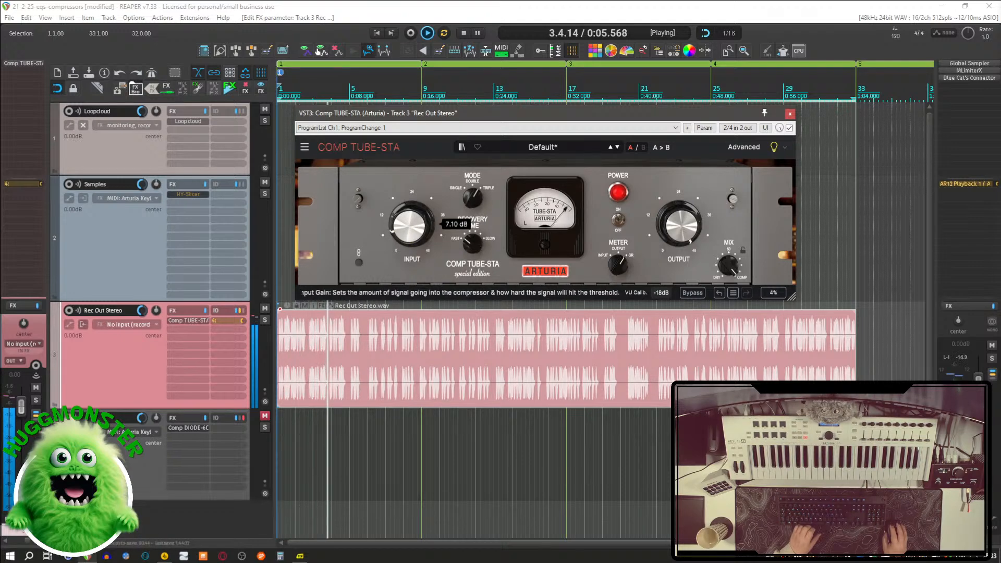
{"action": "mouse_move", "coordinate": [680, 225]}
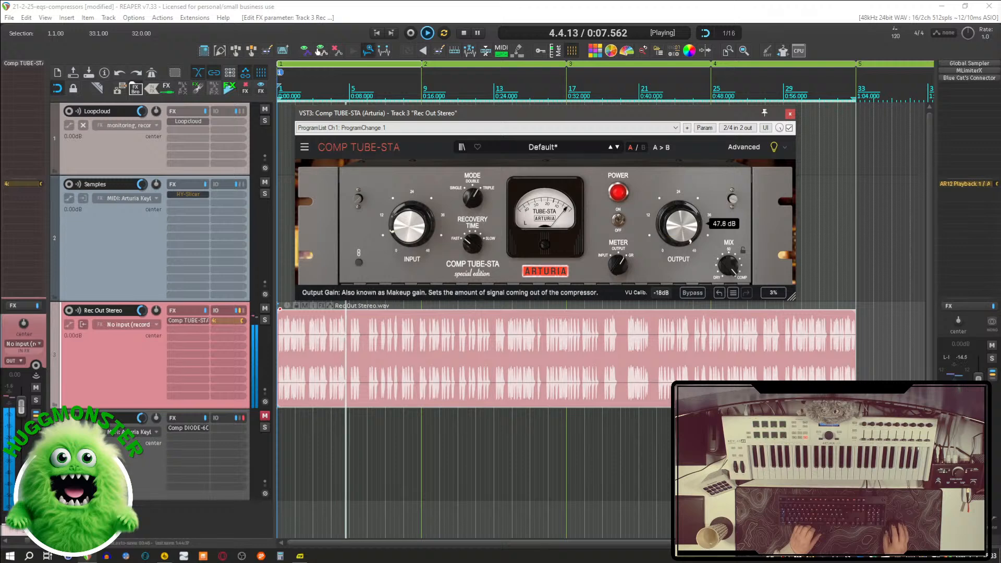
{"action": "mouse_move", "coordinate": [679, 225]}
{"action": "left_mouse_down"}
{"action": "mouse_move", "coordinate": [680, 249]}
{"action": "mouse_move", "coordinate": [680, 225]}
{"action": "left_mouse_up"}
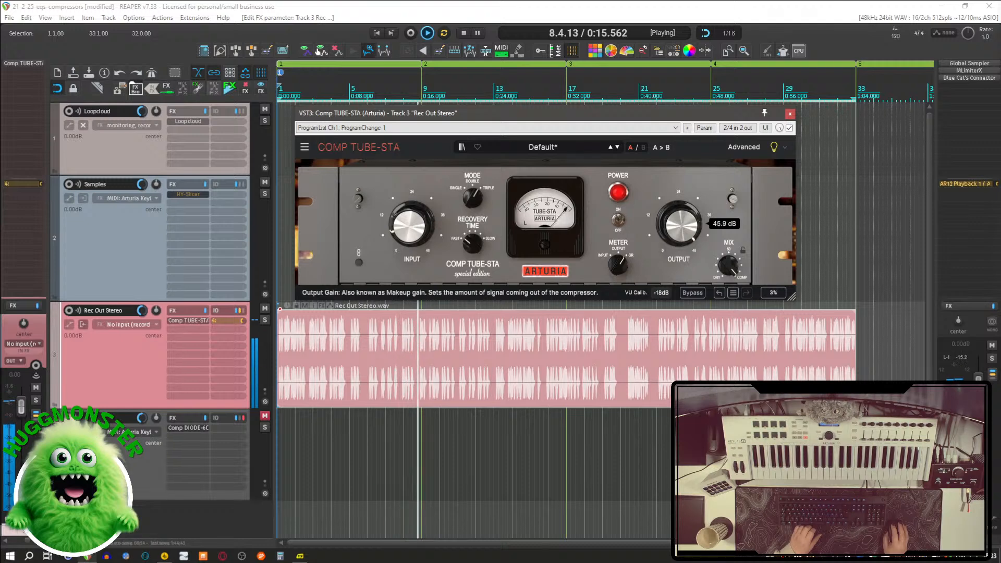
{"action": "key", "text": "space"}
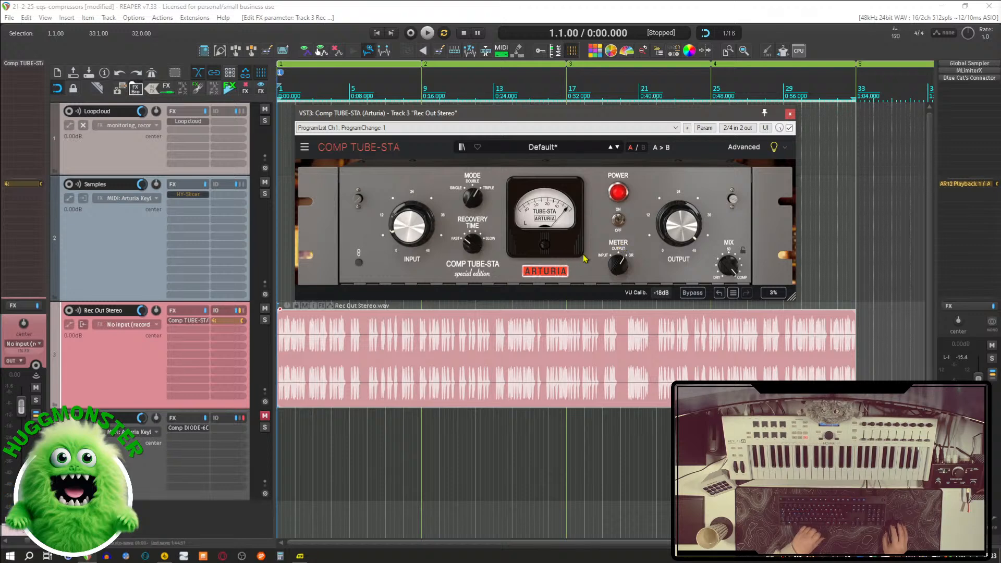
Step: Replace Comp TUBE-STA on the Rec Out Stereo track with Comp VCA-65 and position its window above the recorded clip
{"action": "mouse_move", "coordinate": [614, 264]}
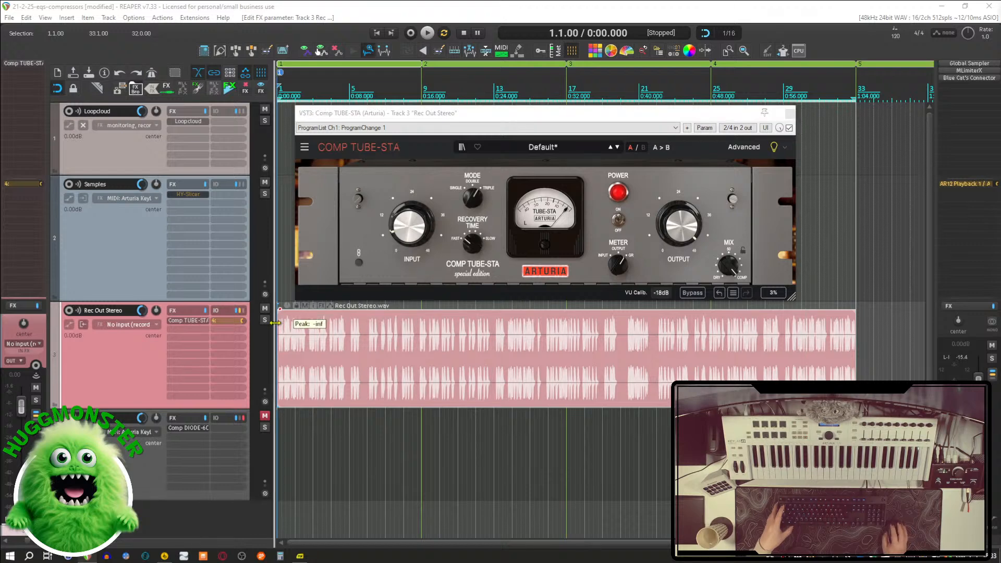
{"action": "left_click", "coordinate": [177, 322]}
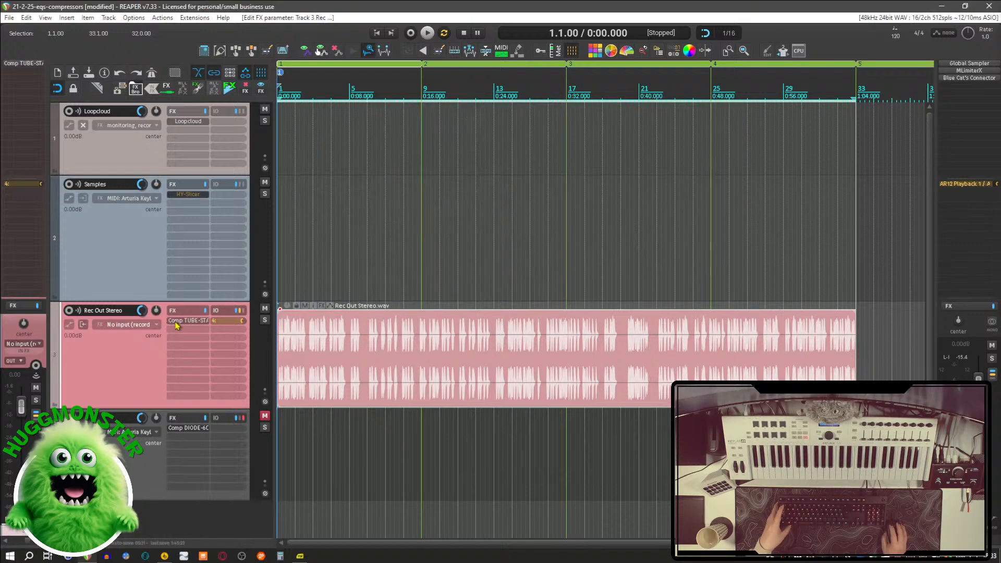
{"action": "left_click", "coordinate": [176, 324], "text": "alt"}
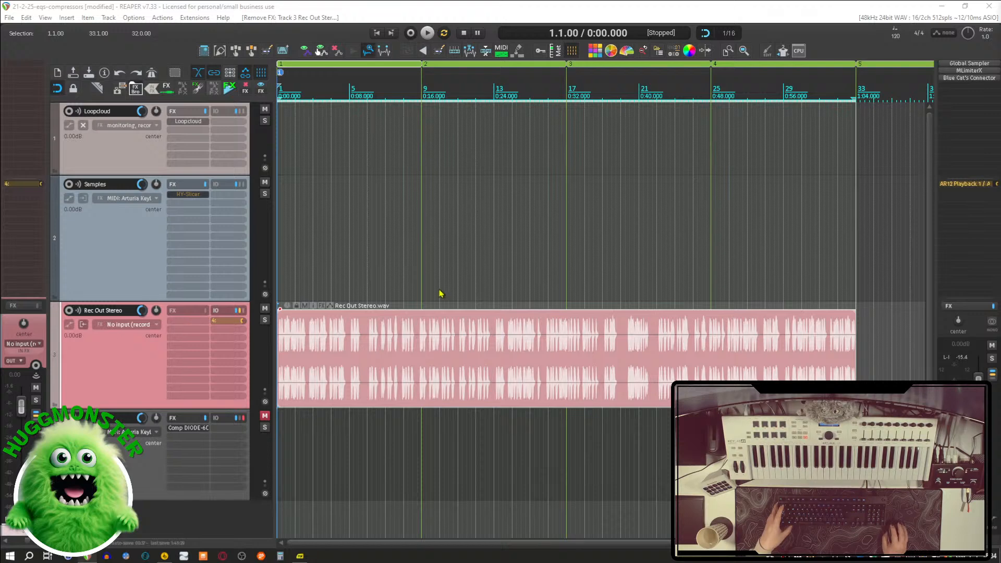
{"action": "key", "text": "ctrl+z"}
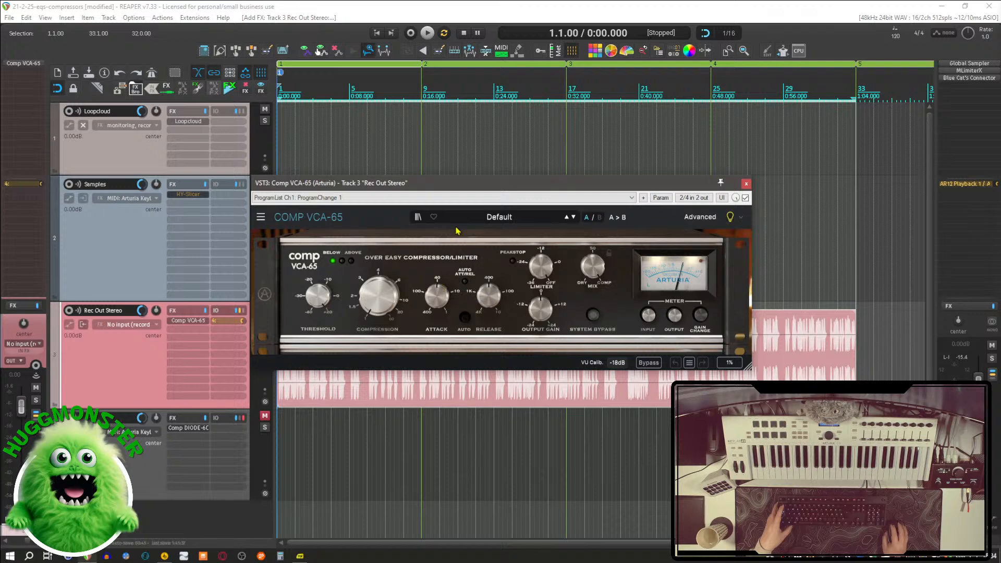
{"action": "left_click_drag", "start_coordinate": [481, 185], "coordinate": [551, 110]}
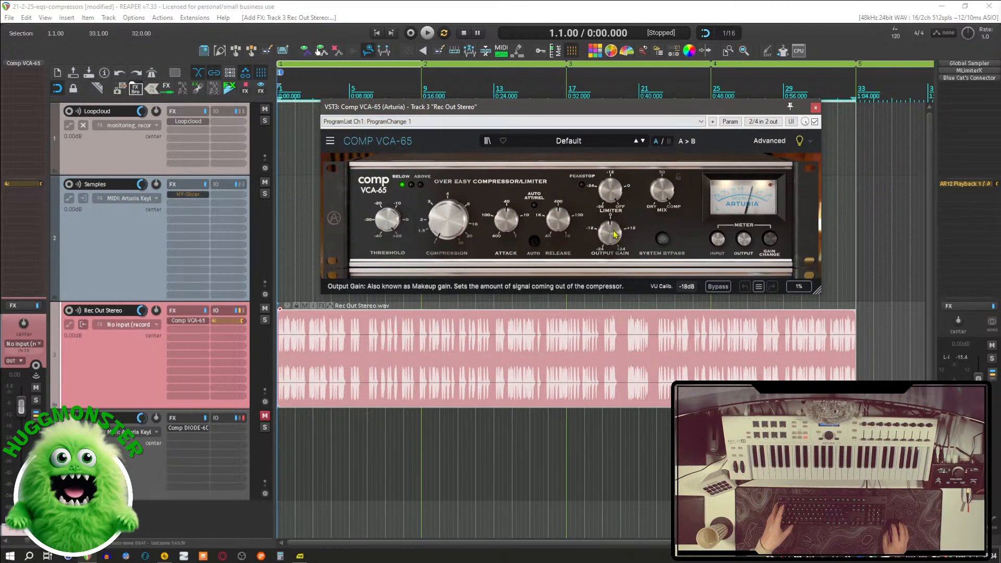
Step: Examine Comp VCA-65's advanced side-chain section and its compression, threshold, attack, limiter and output gain controls, briefly playing the loop
{"action": "left_click", "coordinate": [764, 142]}
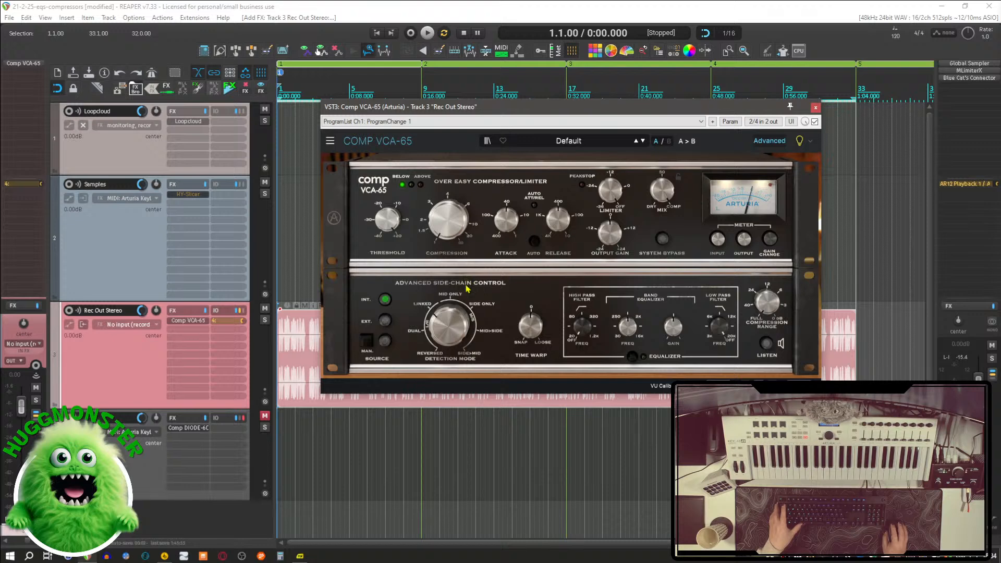
{"action": "key", "text": "space"}
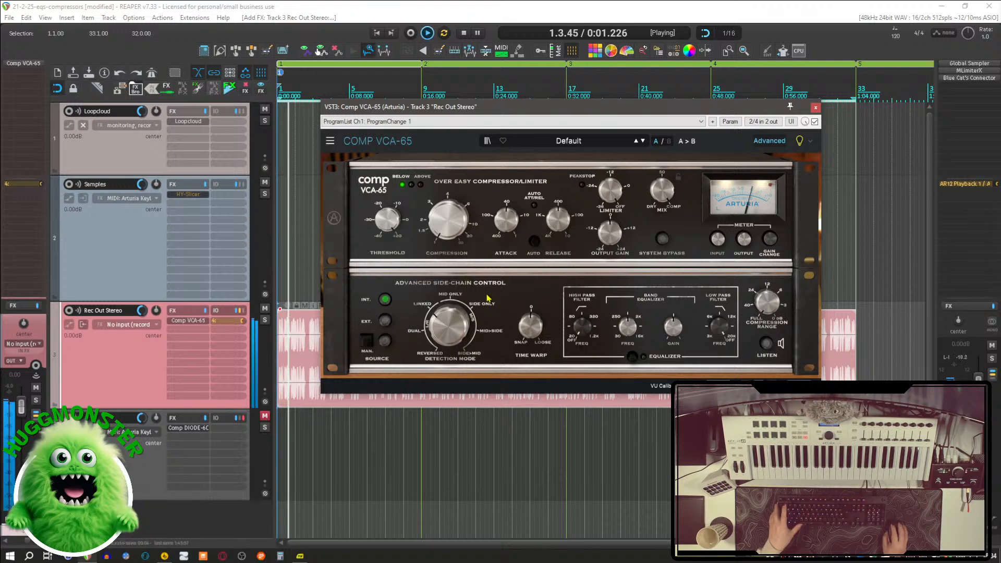
{"action": "mouse_move", "coordinate": [456, 230]}
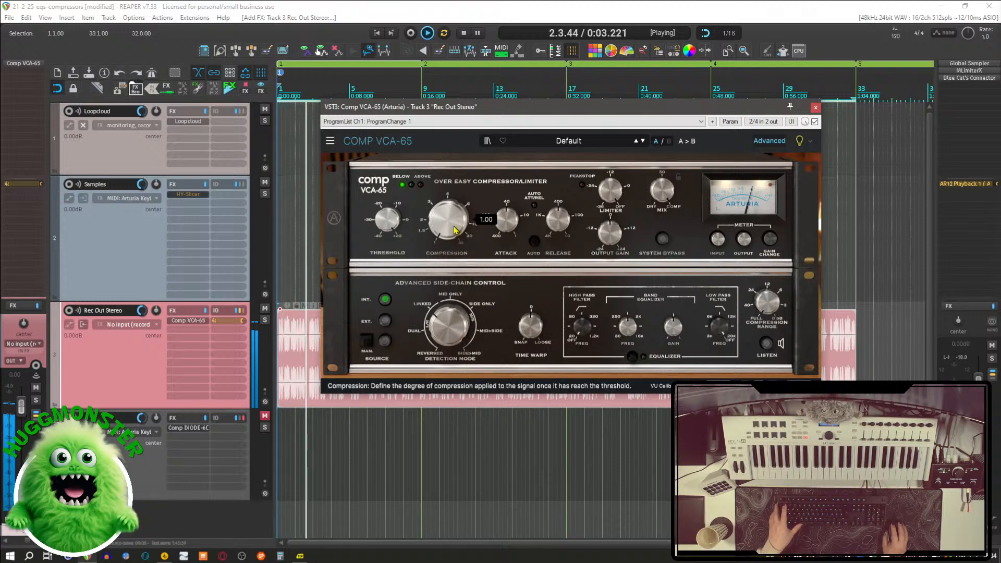
{"action": "mouse_move", "coordinate": [388, 227]}
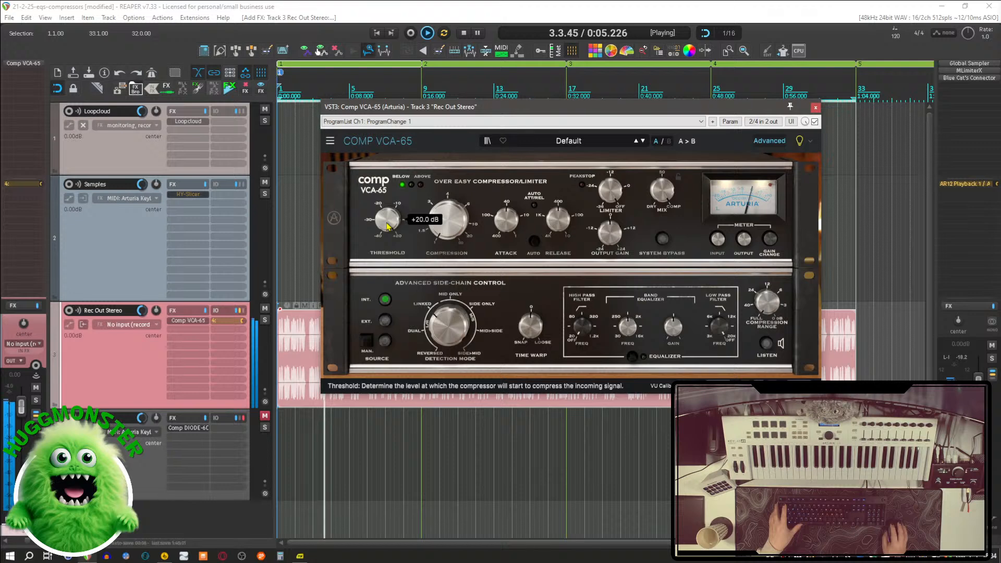
{"action": "key", "text": "space"}
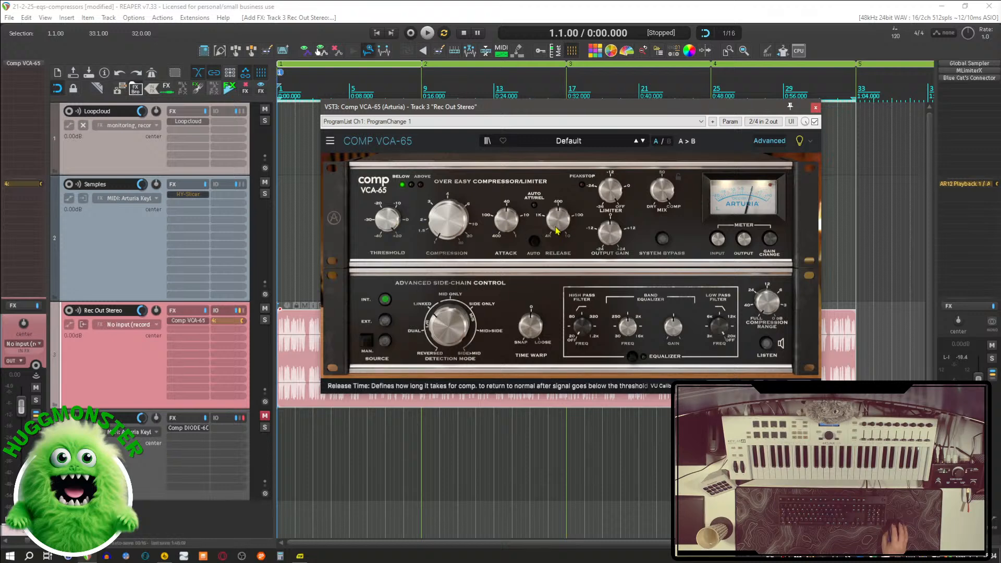
{"action": "mouse_move", "coordinate": [502, 226]}
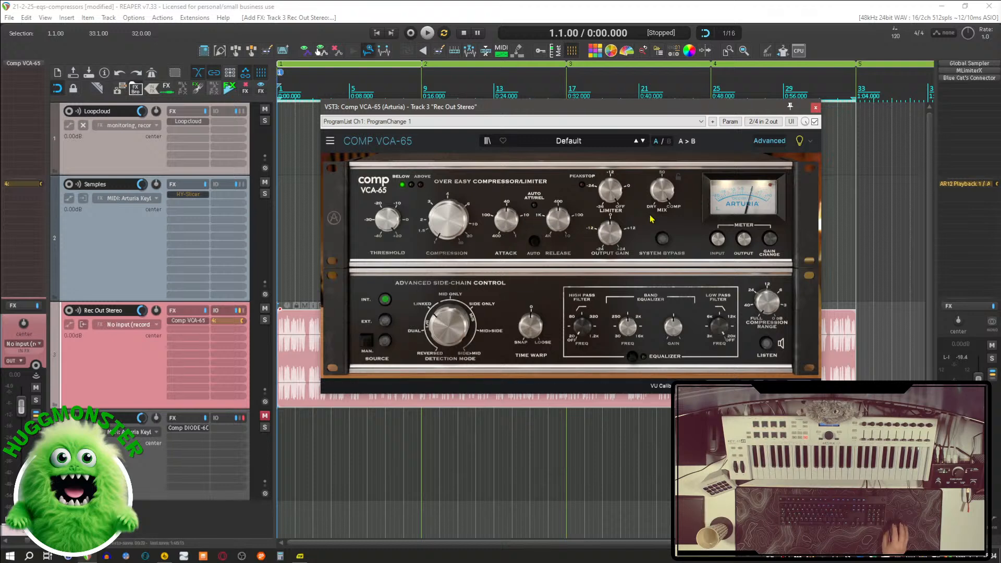
{"action": "mouse_move", "coordinate": [623, 198]}
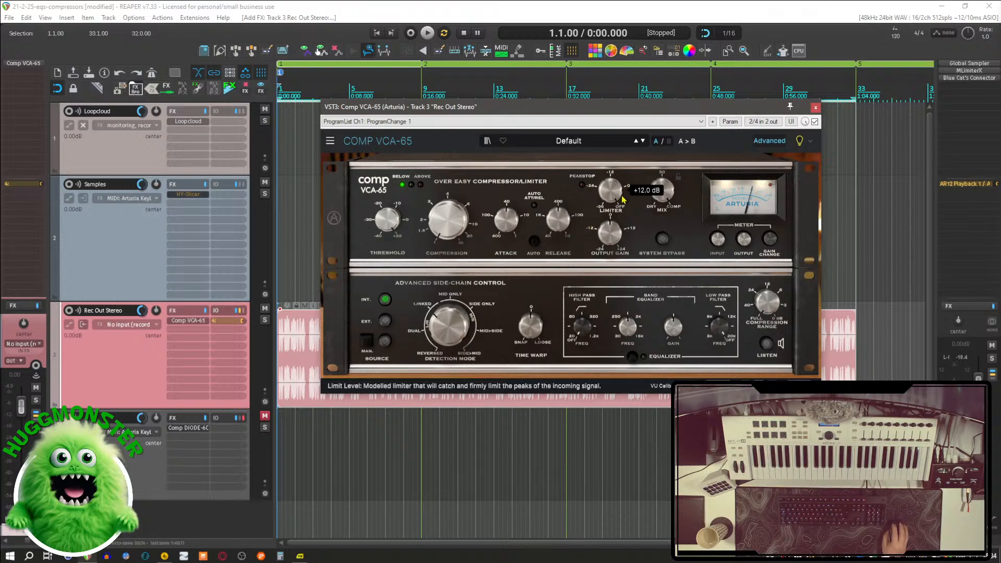
{"action": "mouse_move", "coordinate": [606, 239]}
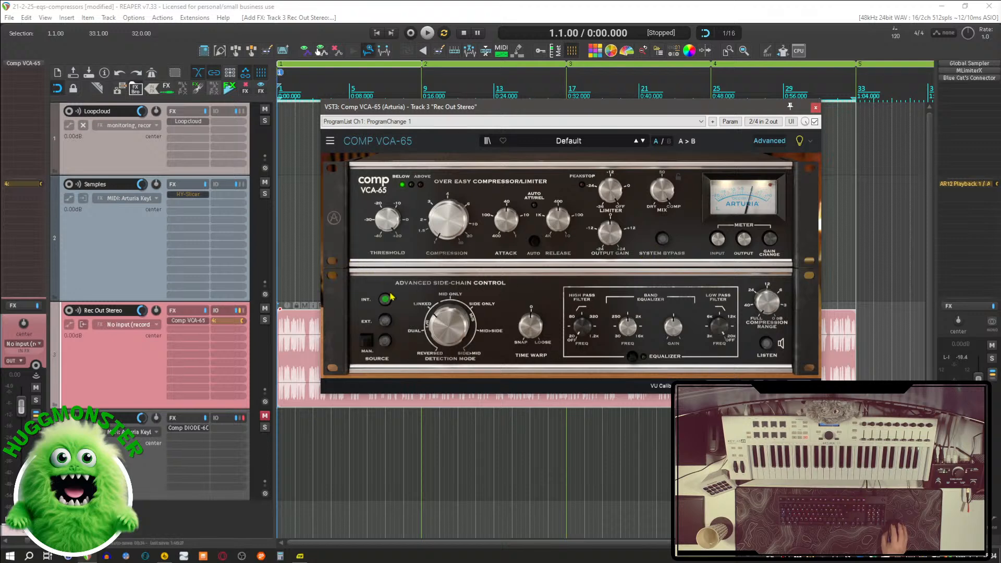
{"action": "left_click", "coordinate": [770, 140]}
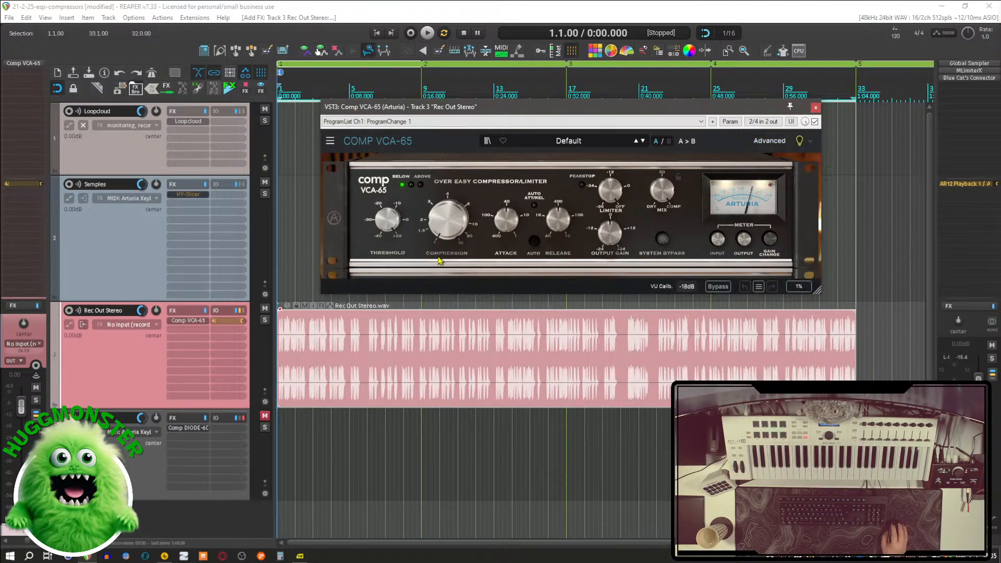
Step: Play the loop while lowering Comp VCA-65's threshold to -24.9 dB, checking its meter, readjusting the threshold, and setting compression to 5.62
{"action": "key", "text": "space"}
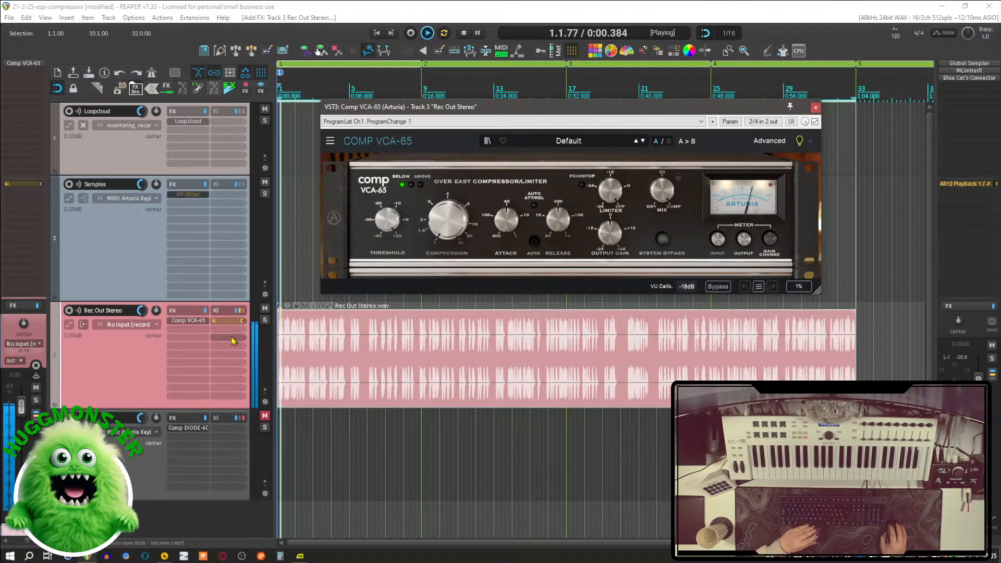
{"action": "left_click_drag", "start_coordinate": [388, 219], "coordinate": [388, 272]}
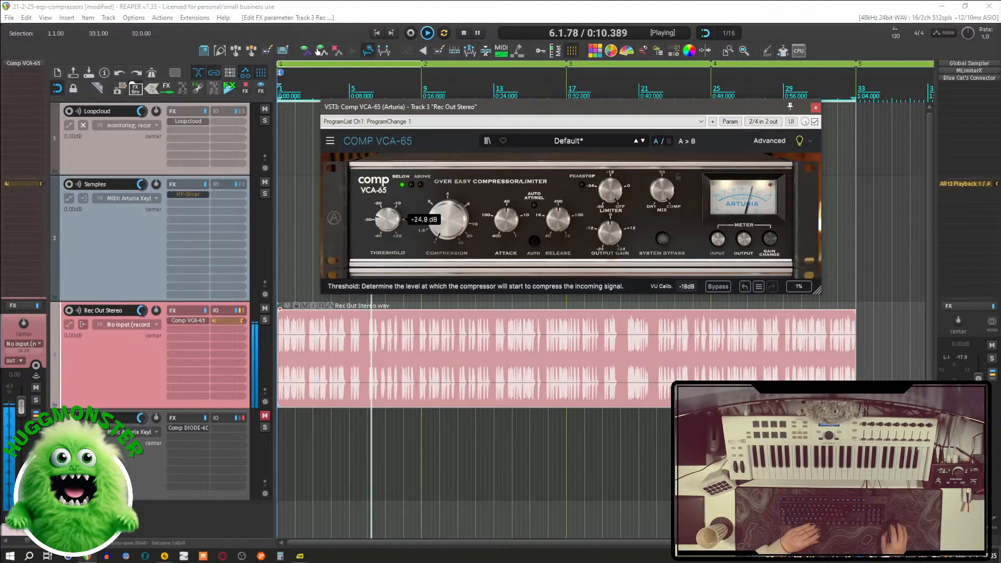
{"action": "left_click", "coordinate": [744, 244]}
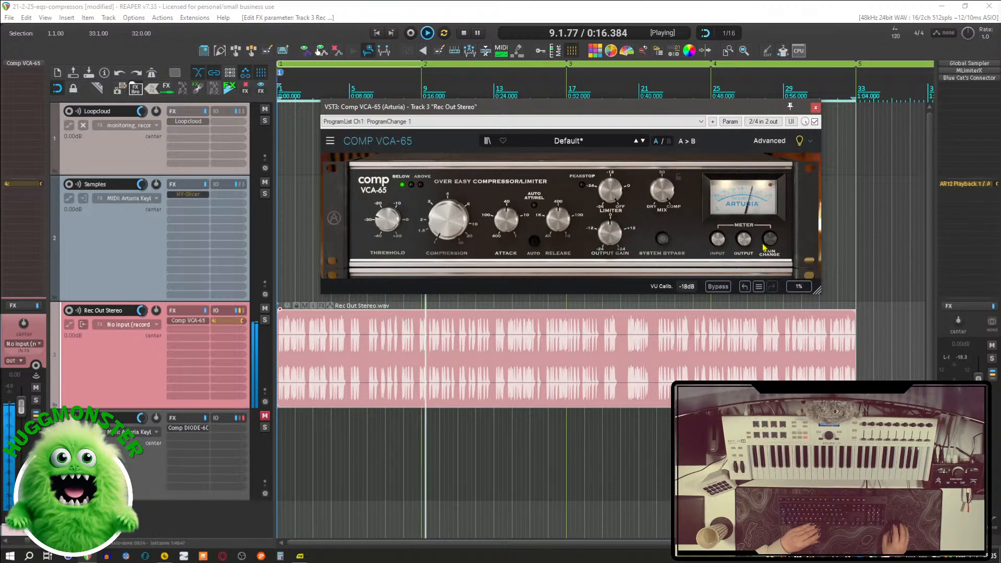
{"action": "mouse_move", "coordinate": [388, 220]}
{"action": "left_mouse_down"}
{"action": "mouse_move", "coordinate": [387, 239]}
{"action": "mouse_move", "coordinate": [388, 207]}
{"action": "left_mouse_up"}
{"action": "left_click_drag", "start_coordinate": [449, 227], "coordinate": [449, 210]}
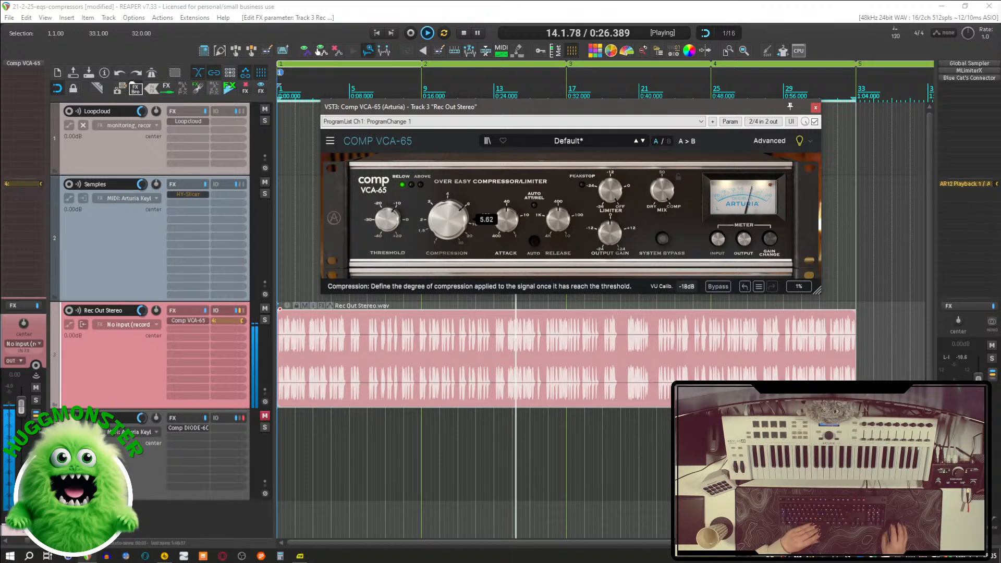
Step: Stop playback and show Comp VCA-65's advanced side-chain controls
{"action": "key", "text": "space"}
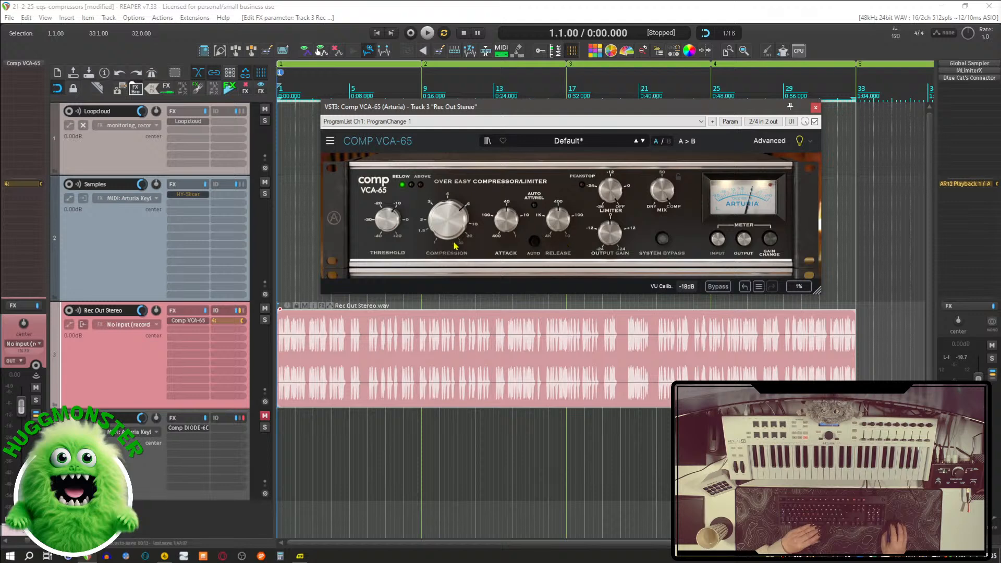
{"action": "mouse_move", "coordinate": [387, 226]}
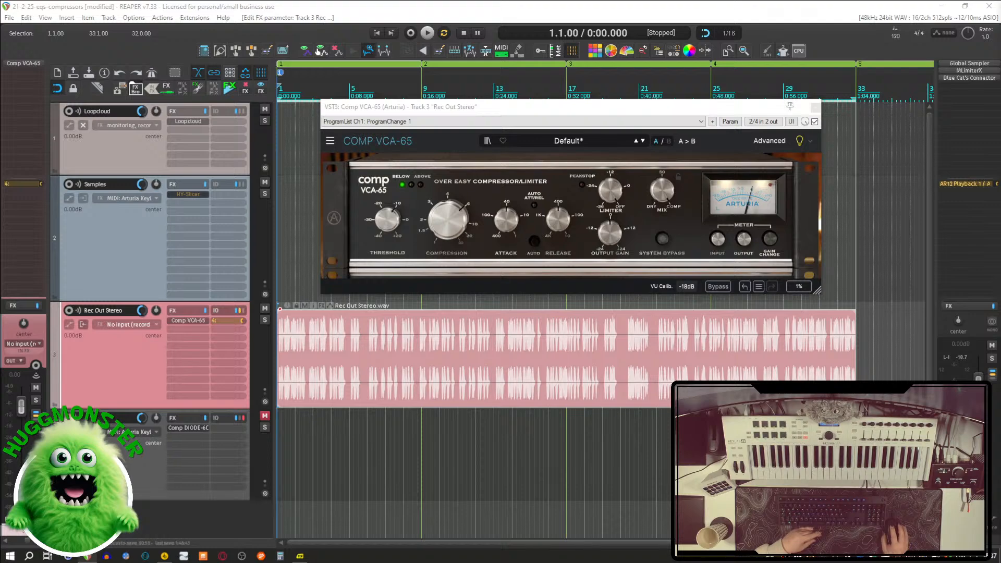
{"action": "left_click", "coordinate": [770, 141]}
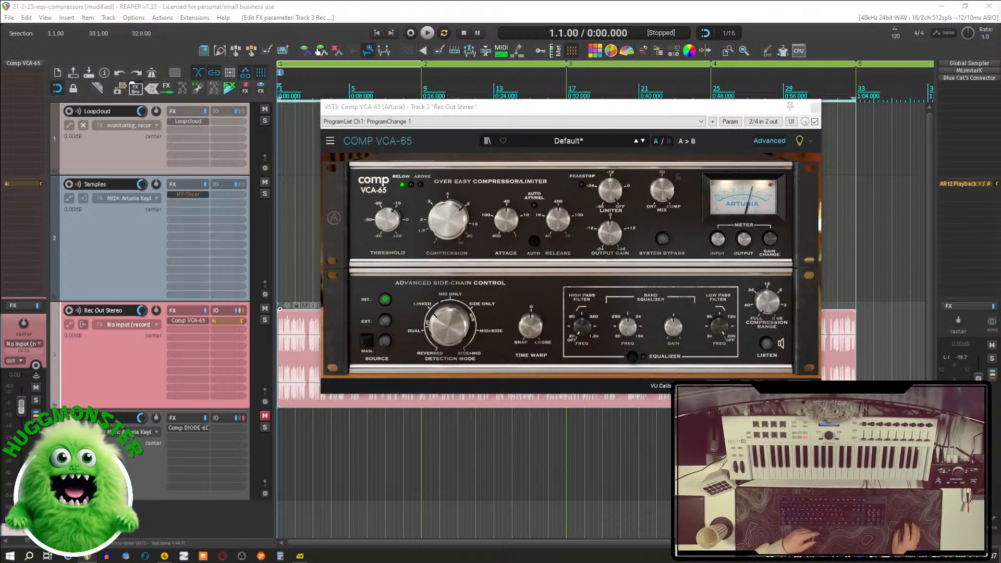
Step: Add ReaComp after Comp VCA-65 on the Rec Out Stereo track, shift its window aside, and bypass Comp VCA-65
{"action": "left_click_drag", "start_coordinate": [128, 394], "coordinate": [190, 334]}
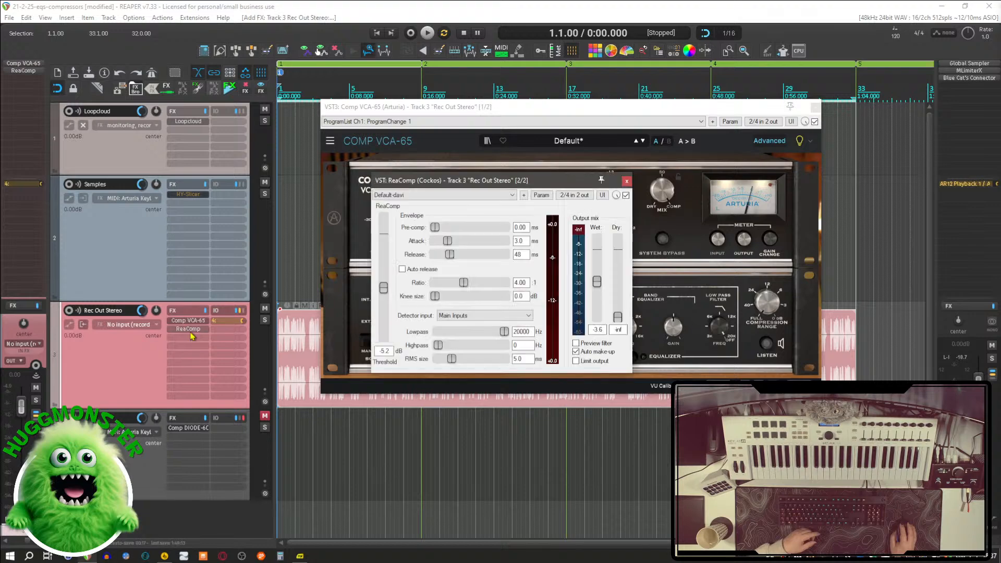
{"action": "left_click_drag", "start_coordinate": [479, 180], "coordinate": [688, 192]}
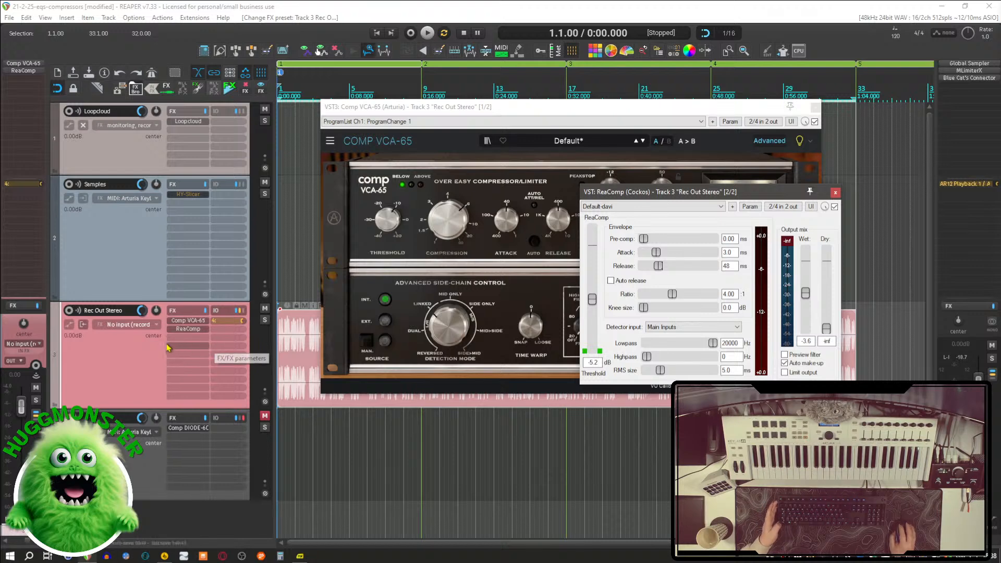
{"action": "left_click", "coordinate": [182, 324], "text": "shift"}
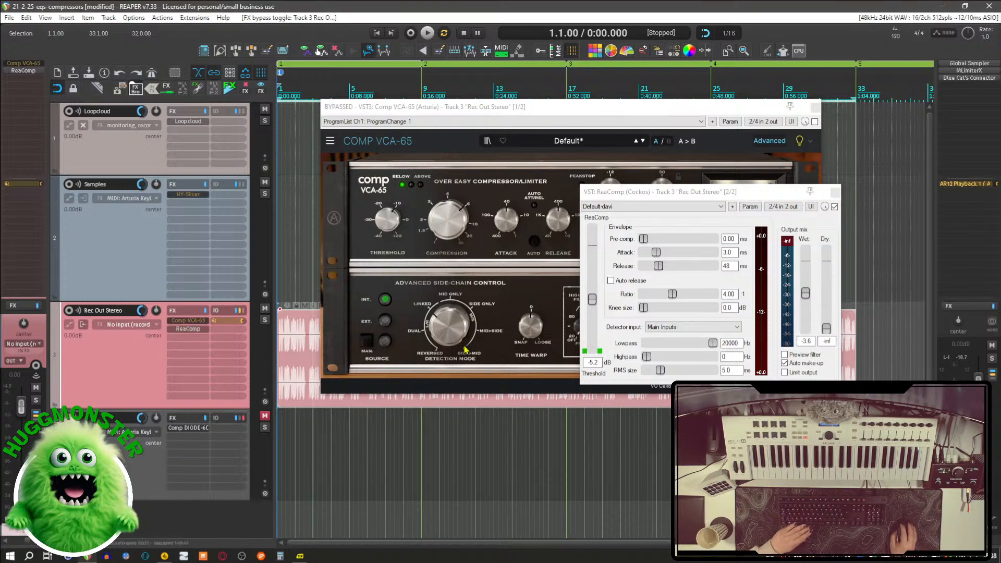
Step: While playing the loop, set ReaComp's attack to 0.01 ms, release to 5 ms, threshold to -12.2 dB and ratio to 2.13, then stop
{"action": "key", "text": "space"}
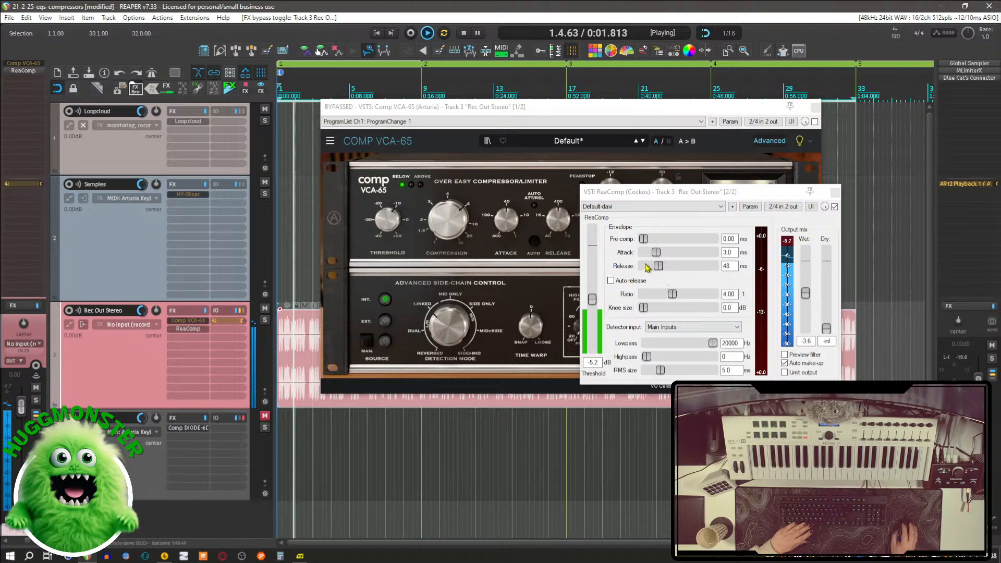
{"action": "left_click_drag", "start_coordinate": [656, 252], "coordinate": [646, 260]}
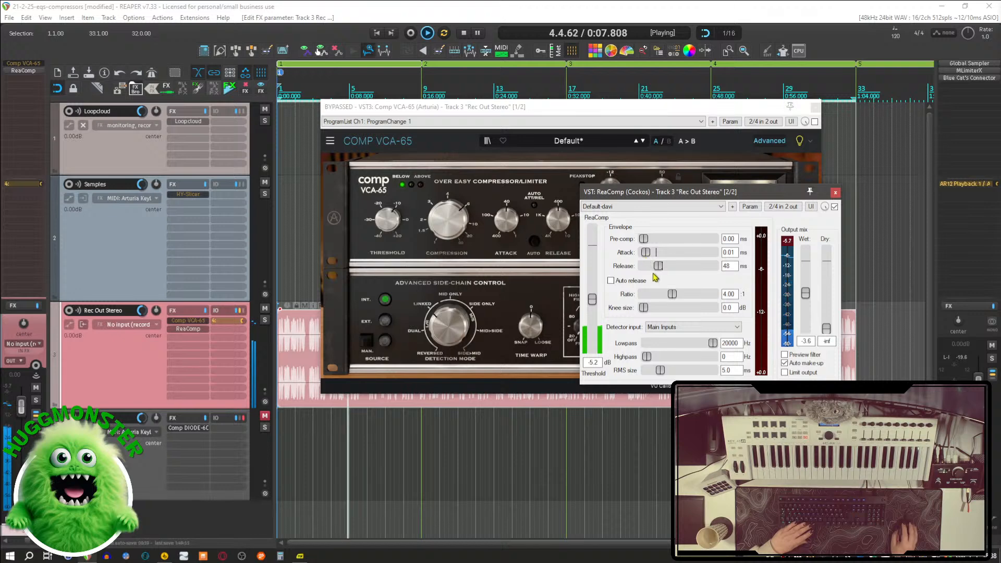
{"action": "left_click_drag", "start_coordinate": [657, 267], "coordinate": [650, 269]}
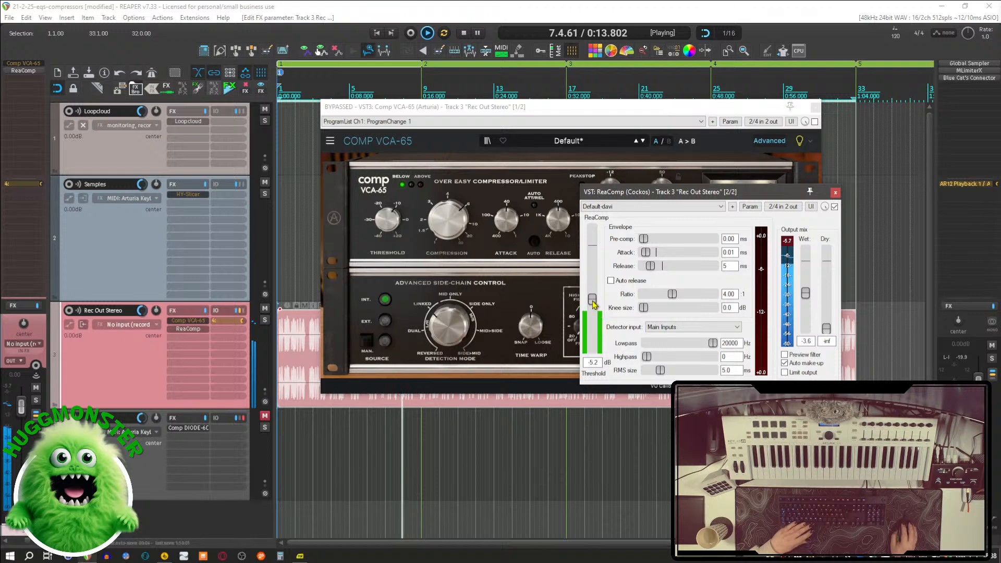
{"action": "left_click_drag", "start_coordinate": [594, 305], "coordinate": [597, 317]}
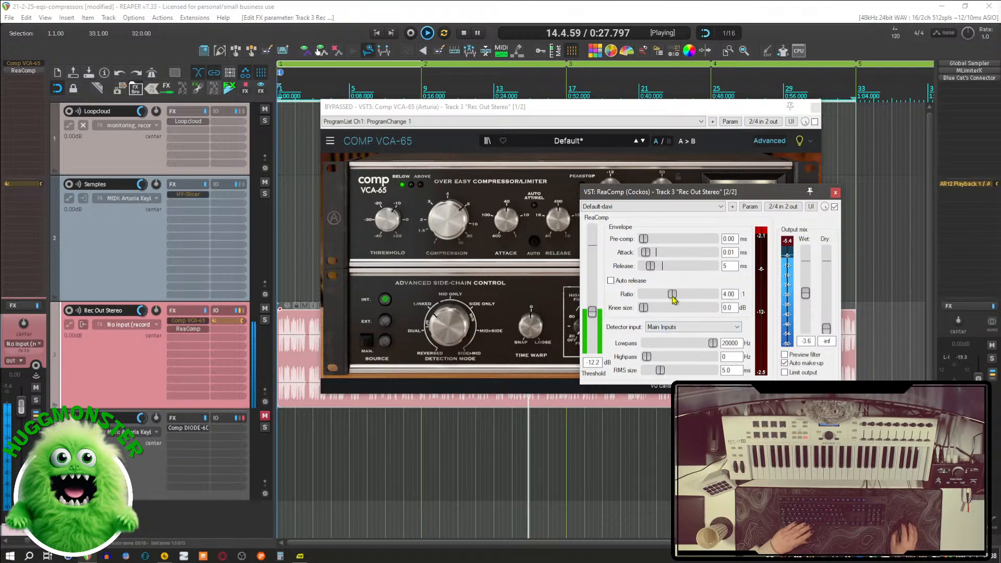
{"action": "mouse_move", "coordinate": [672, 295]}
{"action": "left_mouse_down"}
{"action": "mouse_move", "coordinate": [635, 301]}
{"action": "mouse_move", "coordinate": [666, 303]}
{"action": "left_mouse_up"}
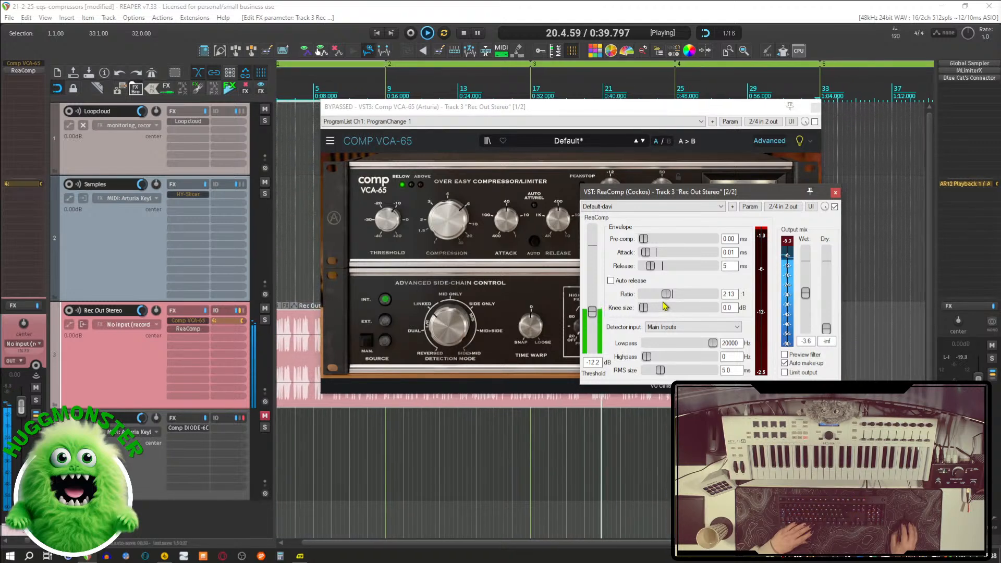
{"action": "key", "text": "space"}
Step: Examine ReaComp's detector input options, keeping Main Inputs, and move the two compressor windows apart for comparison
{"action": "left_click", "coordinate": [662, 327]}
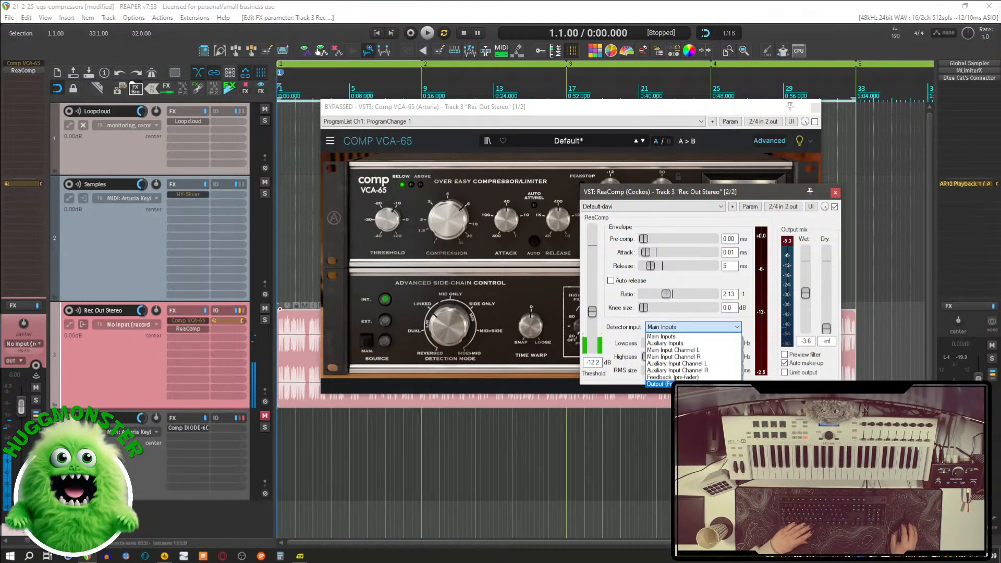
{"action": "left_click", "coordinate": [687, 319]}
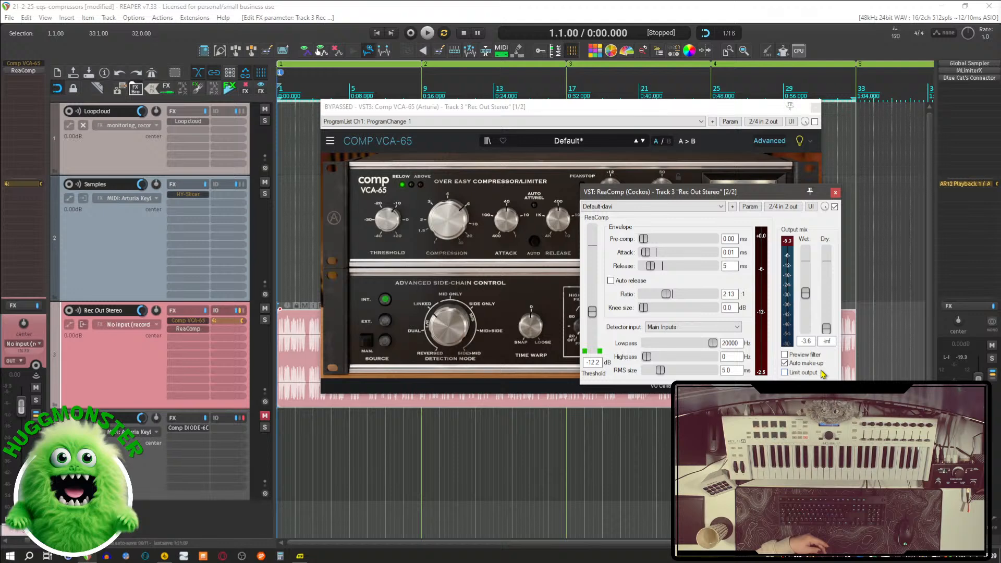
{"action": "left_click_drag", "start_coordinate": [517, 111], "coordinate": [416, 93]}
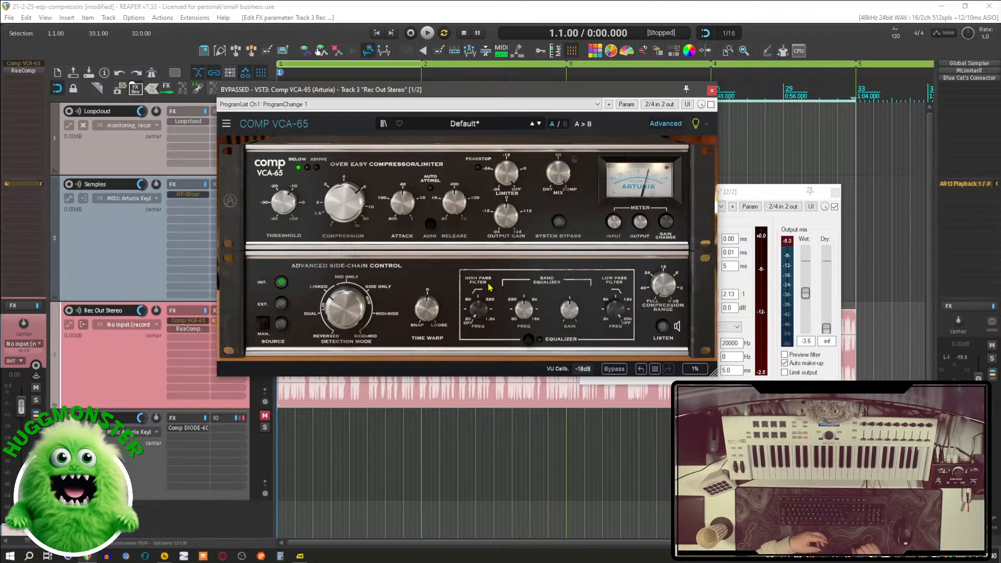
{"action": "left_click_drag", "start_coordinate": [806, 199], "coordinate": [848, 223]}
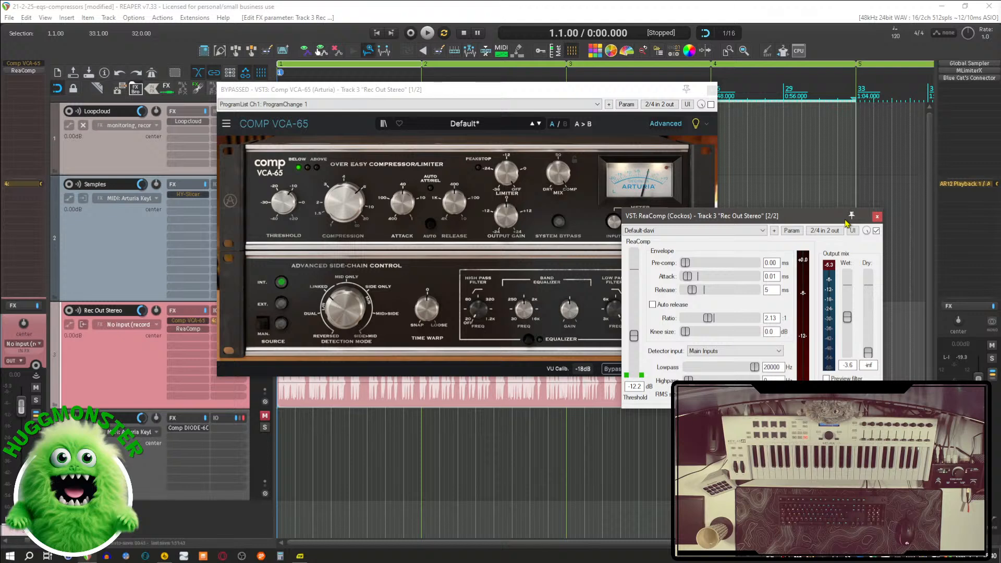
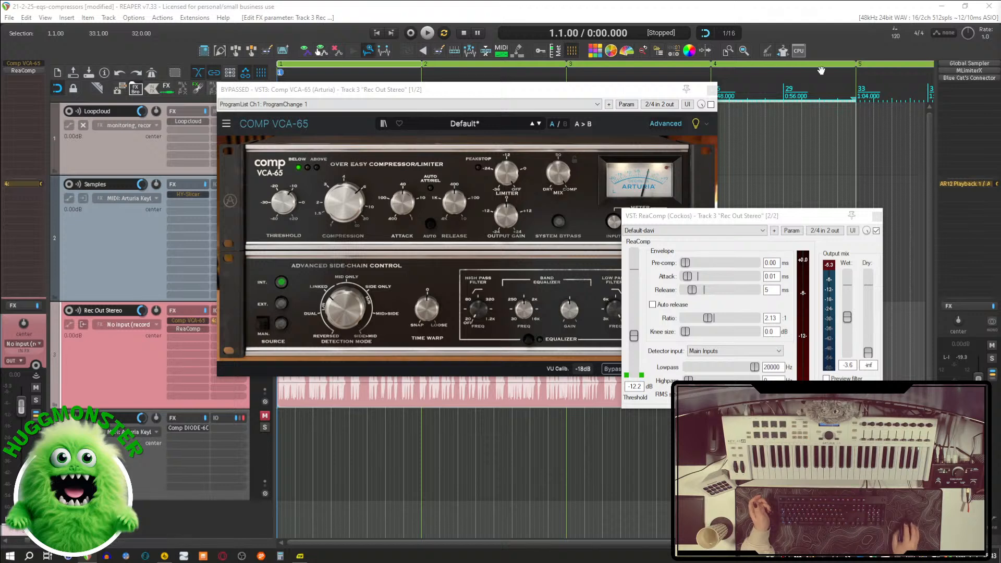
Step: Close both compressor windows and remove ReaComp and Comp VCA-65 from the Rec Out Stereo track
{"action": "left_click_drag", "start_coordinate": [837, 220], "coordinate": [863, 198]}
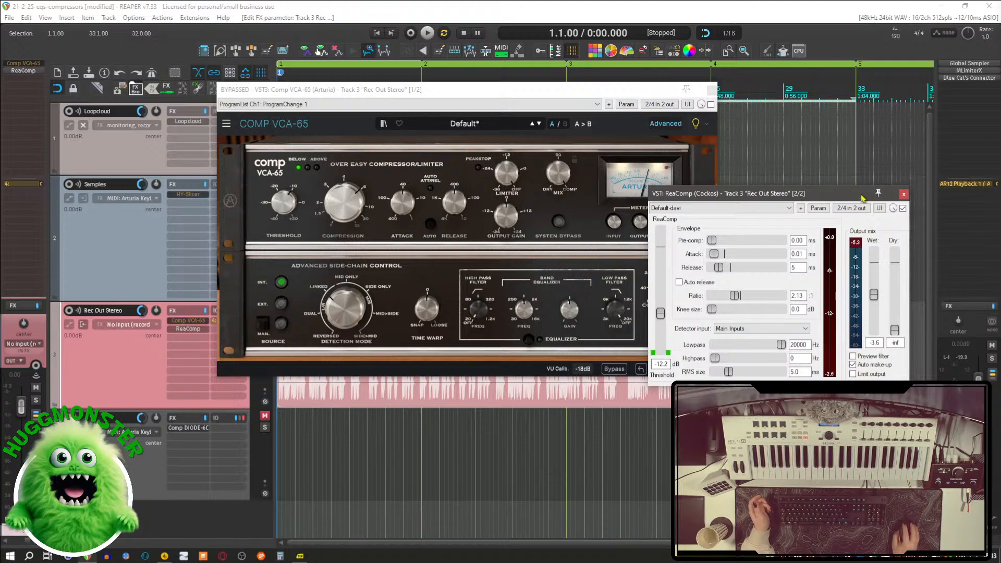
{"action": "left_click", "coordinate": [904, 194]}
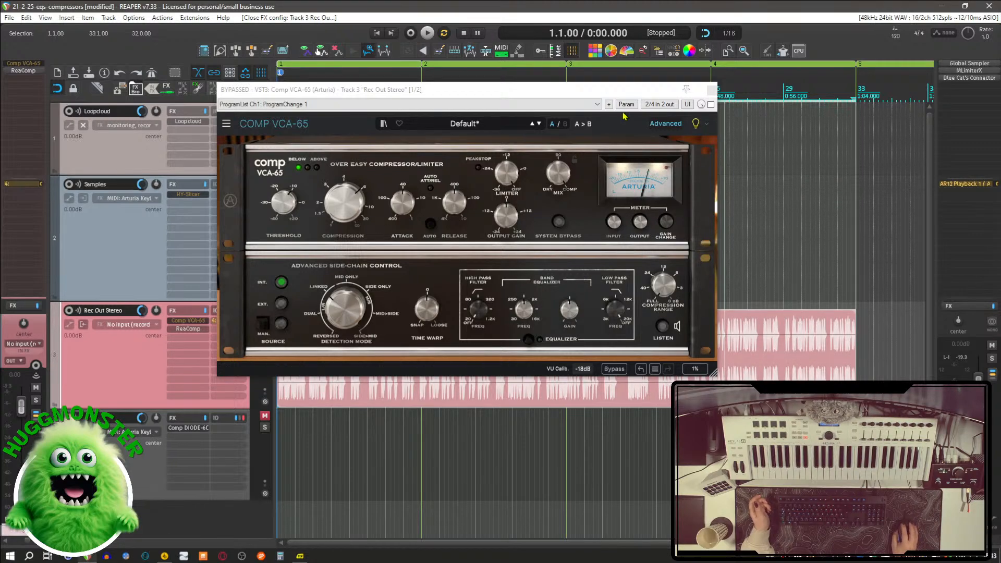
{"action": "left_click", "coordinate": [711, 90]}
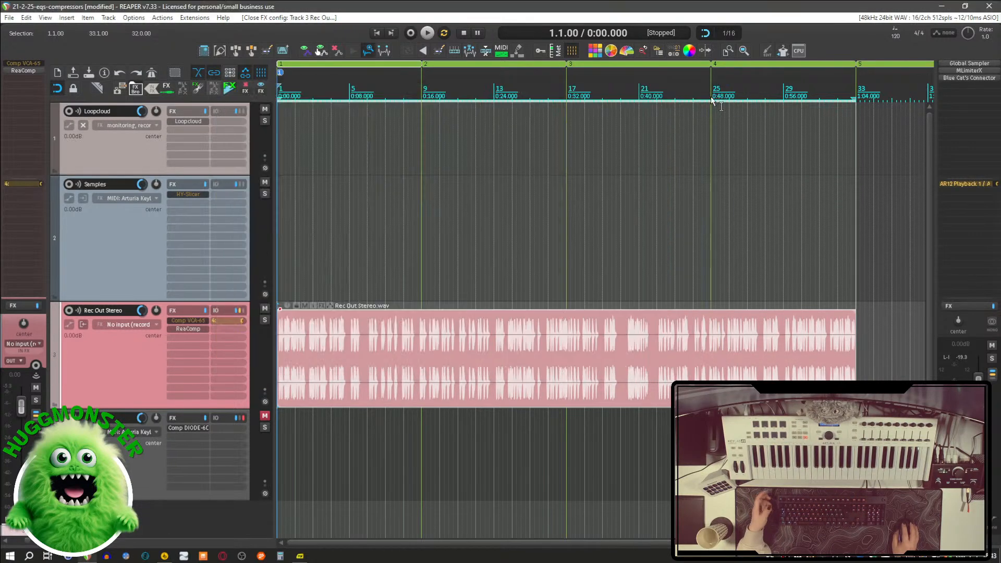
{"action": "left_click", "coordinate": [189, 330], "text": "alt"}
{"action": "left_click", "coordinate": [188, 322], "text": "alt"}
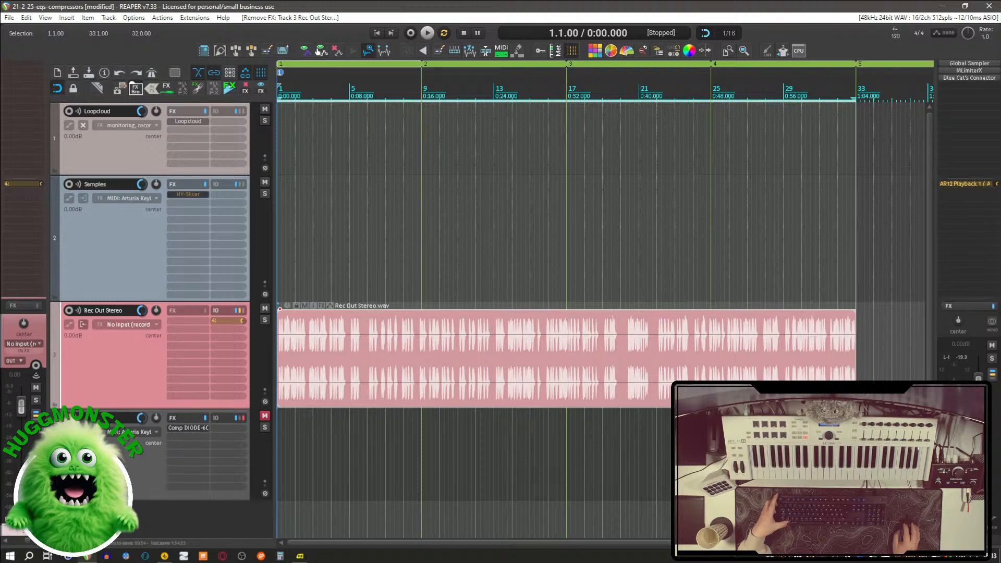
Step: Add Klanghelm's DC1A3 compressor to the Rec Out Stereo track and reposition its window
{"action": "key", "text": "f"}
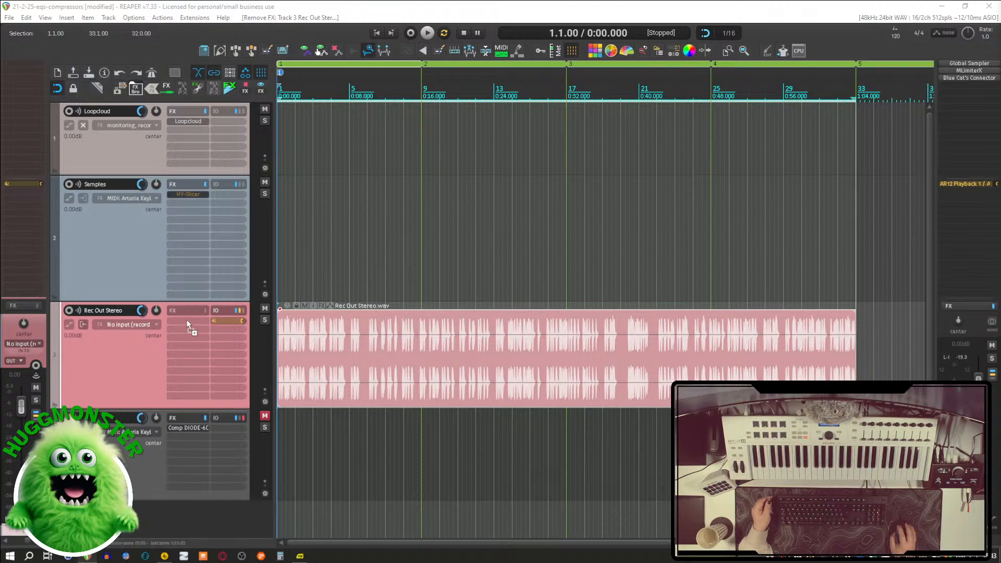
{"action": "left_click_drag", "start_coordinate": [188, 326], "coordinate": [188, 329]}
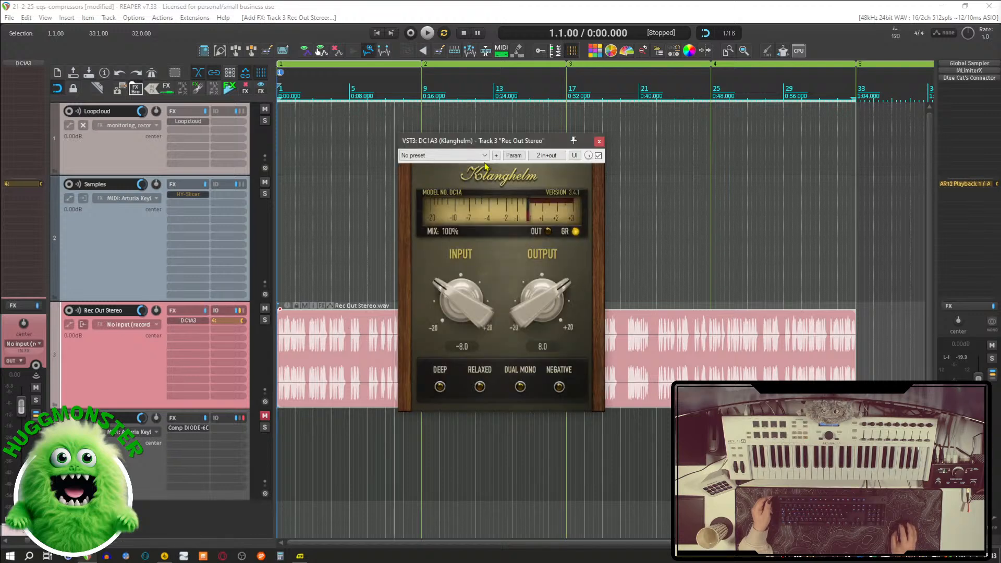
{"action": "left_click_drag", "start_coordinate": [501, 143], "coordinate": [532, 125]}
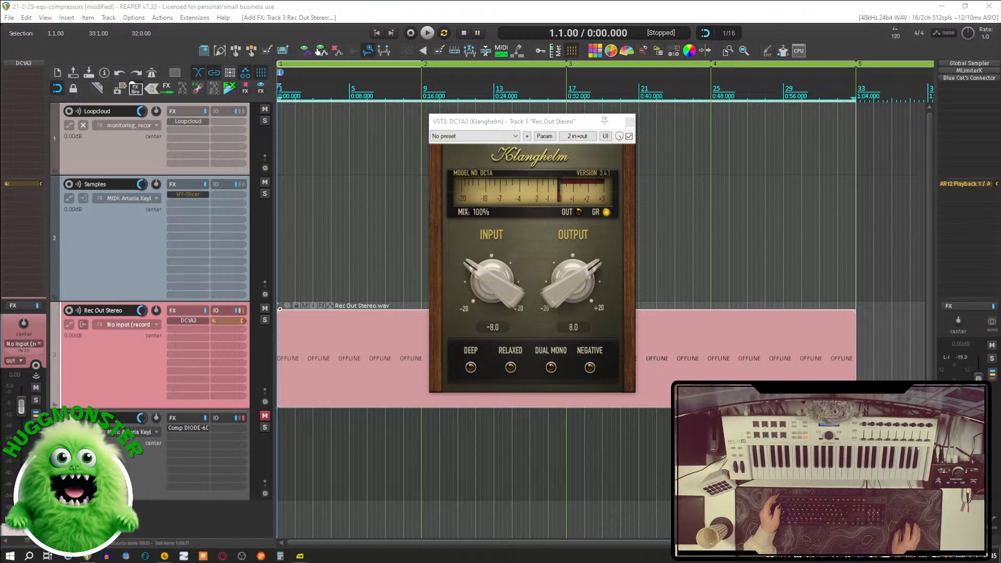
{"action": "key", "text": "alt+Tab"}
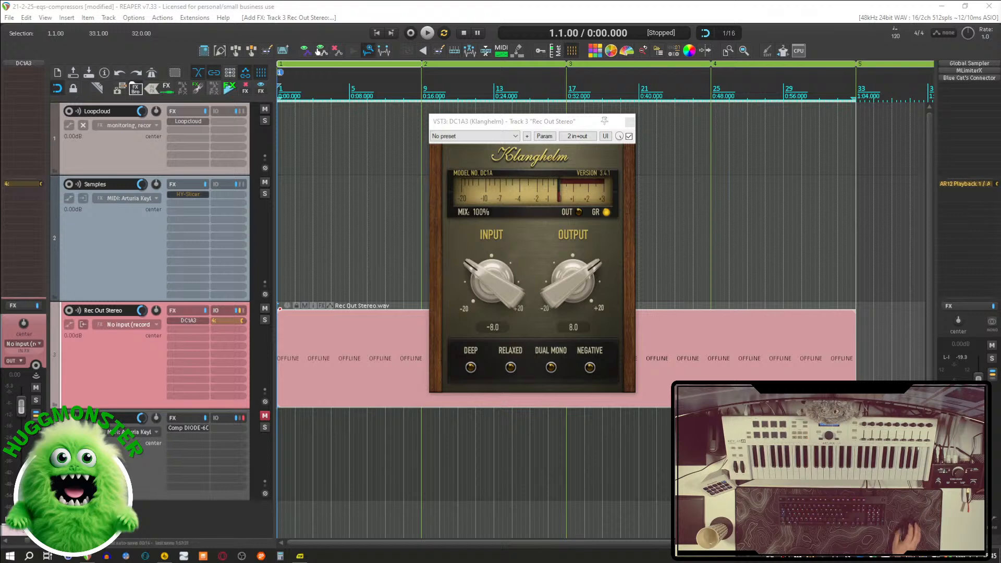
{"action": "key", "text": "alt+Tab"}
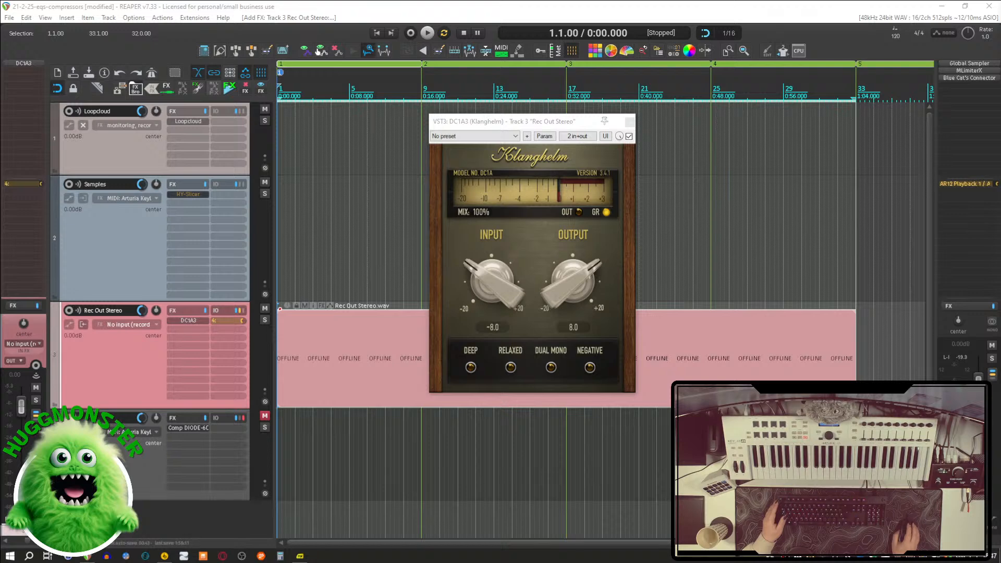
{"action": "key", "text": "alt+Tab"}
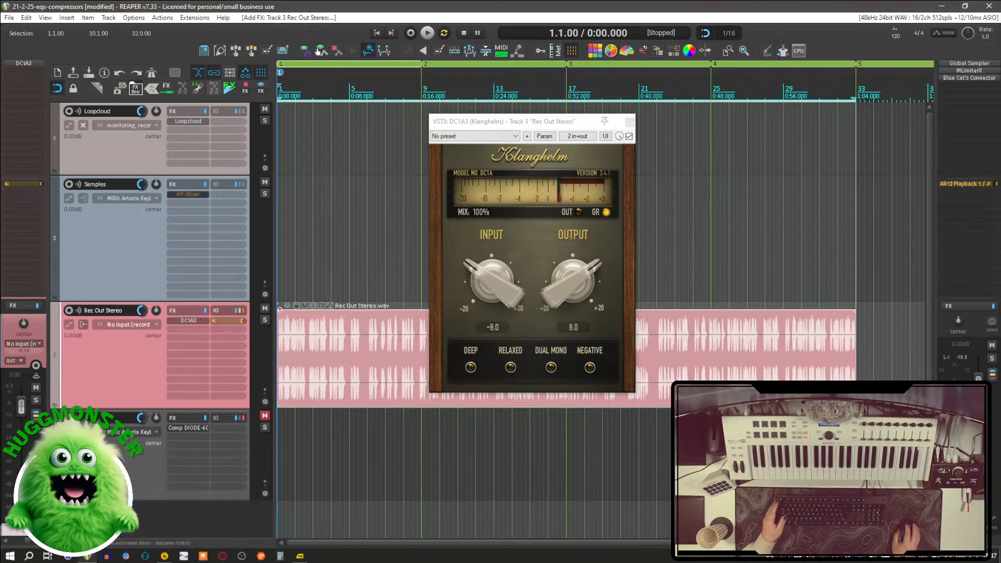
{"action": "key", "text": "alt+Tab"}
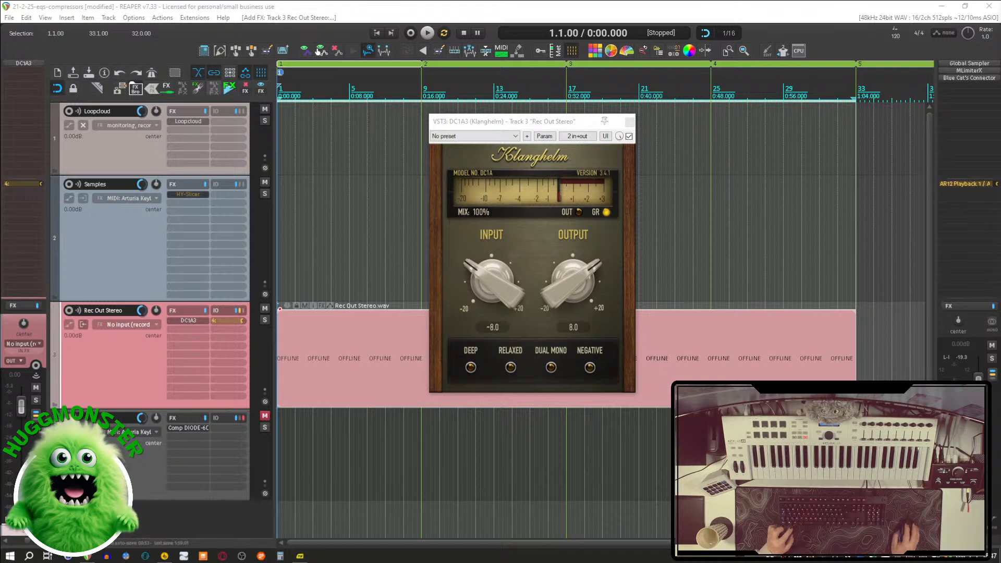
{"action": "key", "text": "alt+Tab"}
{"action": "key", "text": "alt+Tab"}
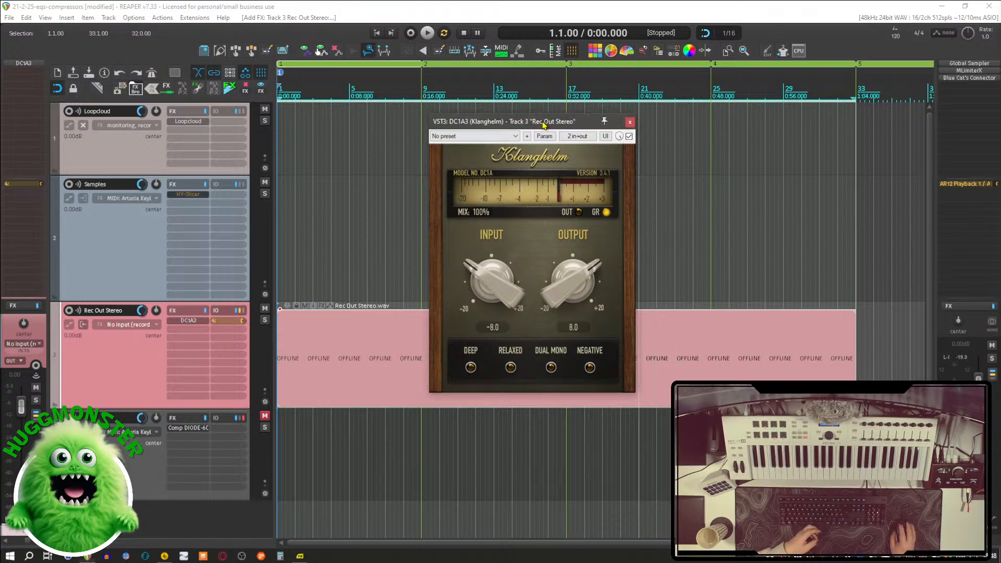
Step: Shift the DC1A3 window aside, play the loop while raising its input to -1.4, and stop playback
{"action": "left_click_drag", "start_coordinate": [542, 125], "coordinate": [591, 122]}
{"action": "key", "text": "space"}
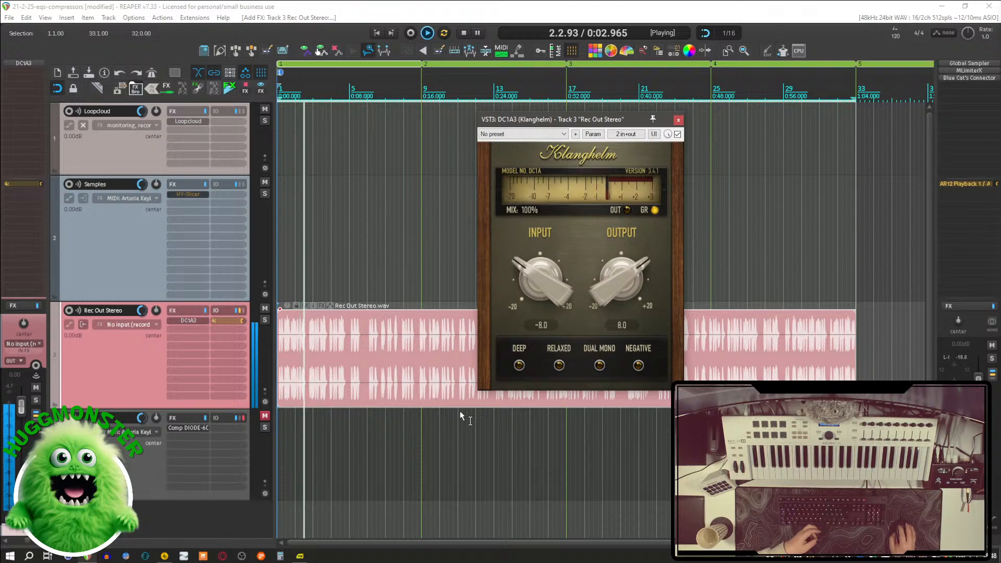
{"action": "key", "text": "space"}
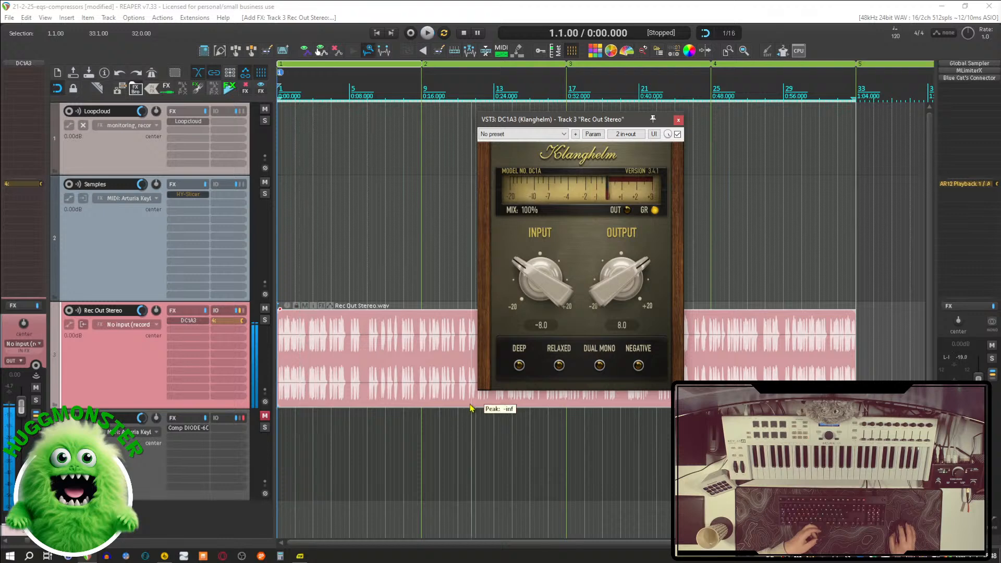
{"action": "left_click", "coordinate": [545, 295]}
{"action": "key", "text": "space"}
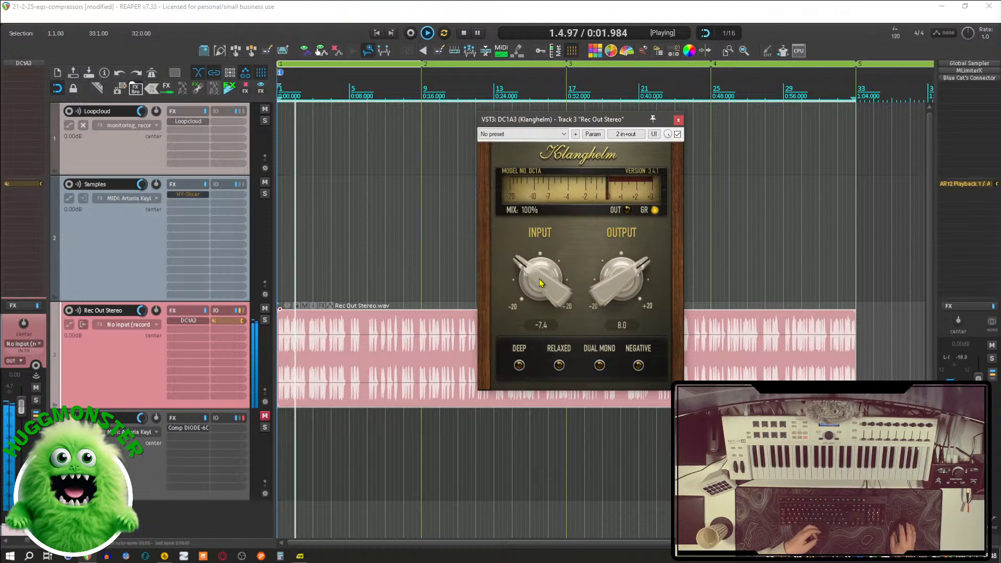
{"action": "left_click_drag", "start_coordinate": [542, 291], "coordinate": [542, 206]}
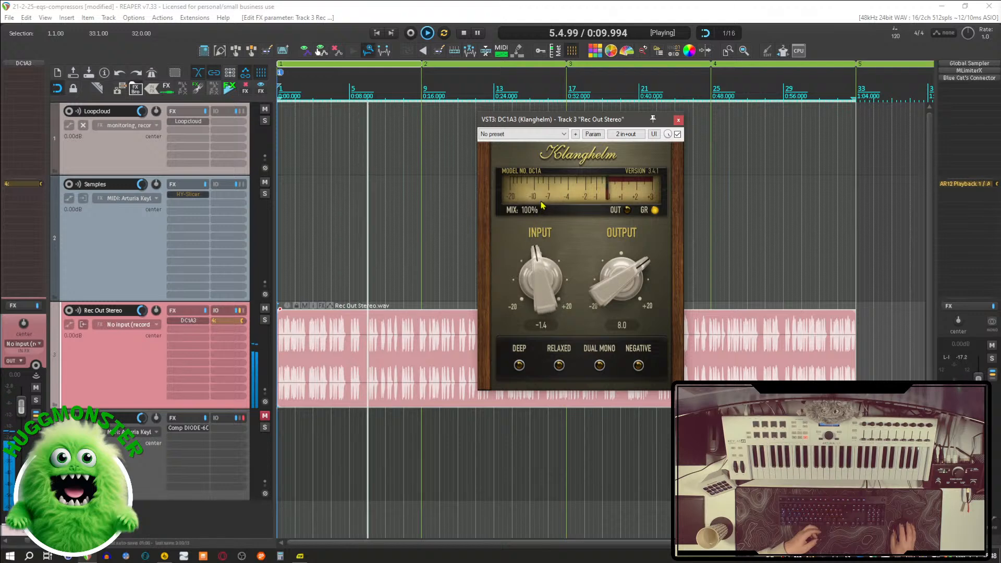
{"action": "key", "text": "space"}
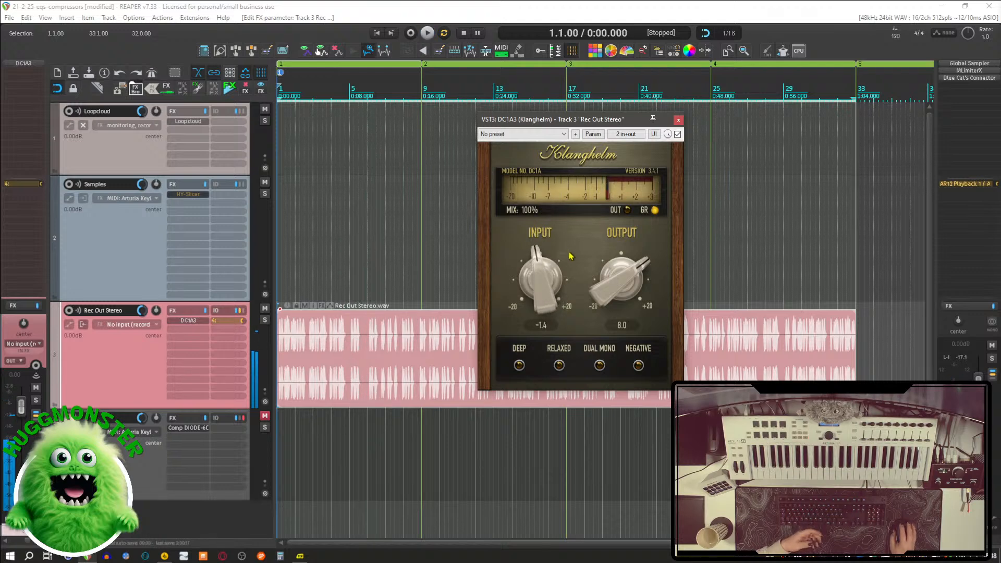
Step: Set DC1A3's input to -3.0 and enable Deep mode while playing the loop
{"action": "left_click_drag", "start_coordinate": [554, 273], "coordinate": [542, 296]}
{"action": "key", "text": "space"}
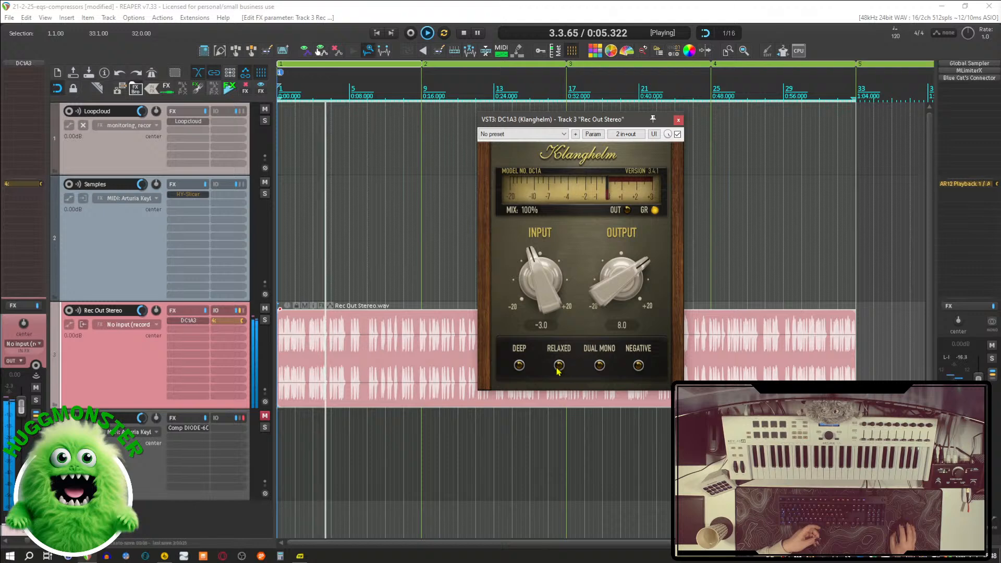
{"action": "left_click", "coordinate": [520, 366]}
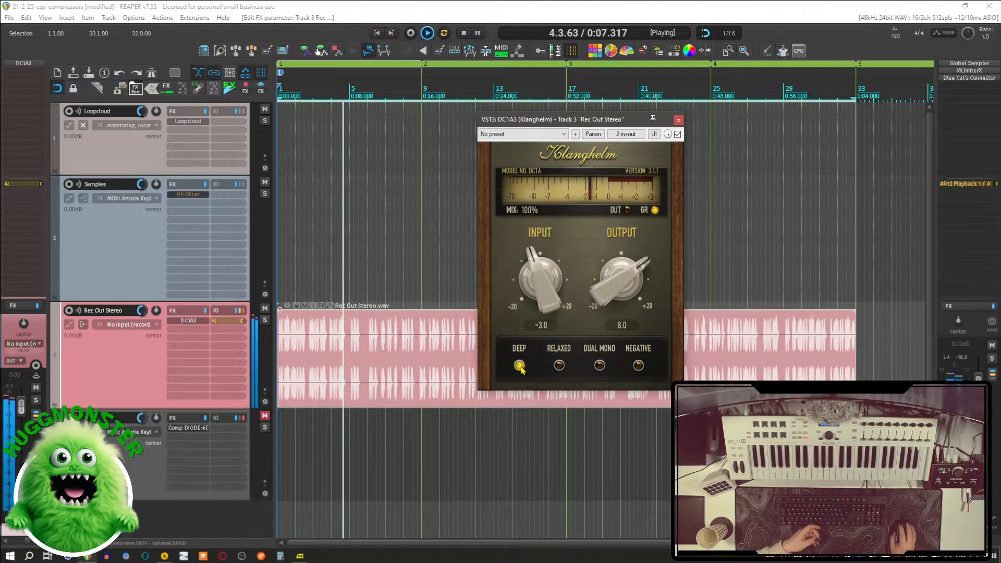
Step: Audition DC1A3's Relaxed mode by switching it on and back off while the loop plays, and stop playback
{"action": "left_click", "coordinate": [559, 366]}
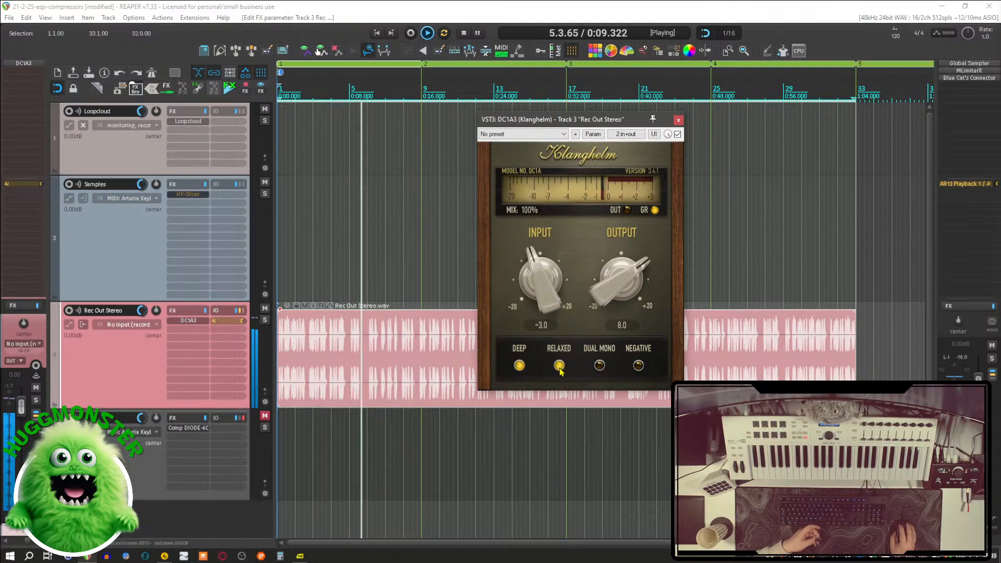
{"action": "left_click", "coordinate": [559, 366]}
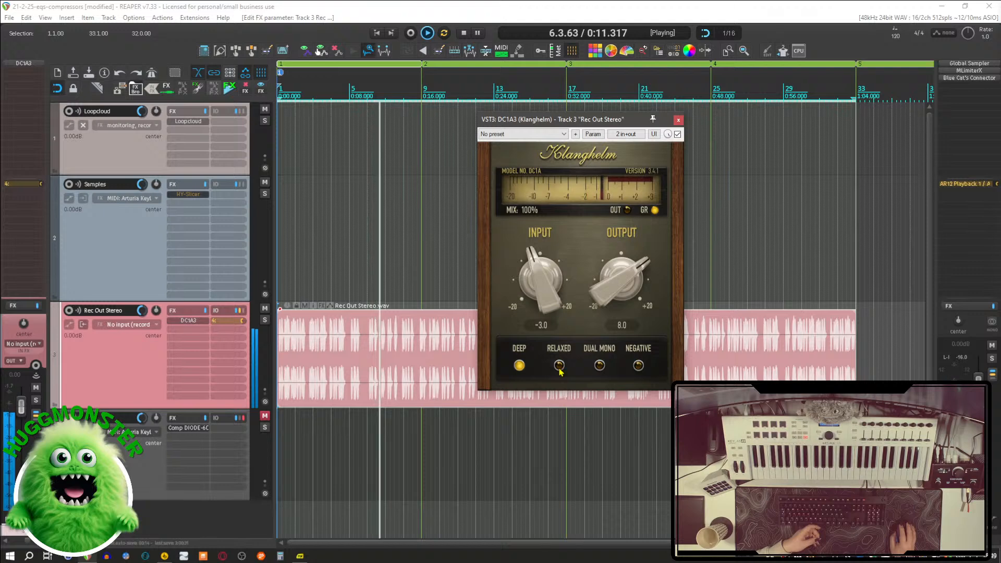
{"action": "key", "text": "space"}
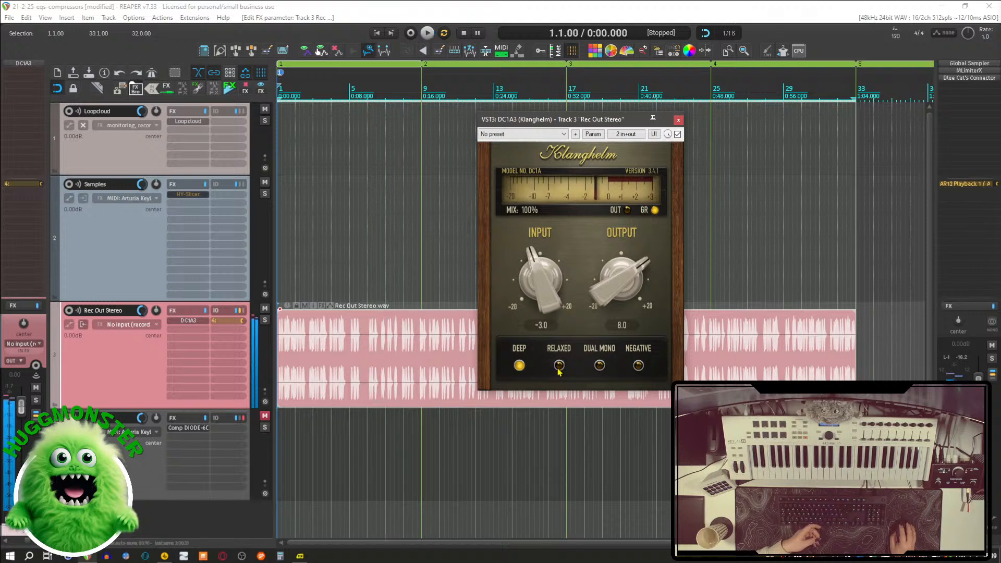
Step: Turn off DC1A3's Deep mode and close the plugin window, keeping the compressor on the Rec Out Stereo track
{"action": "left_click", "coordinate": [520, 366]}
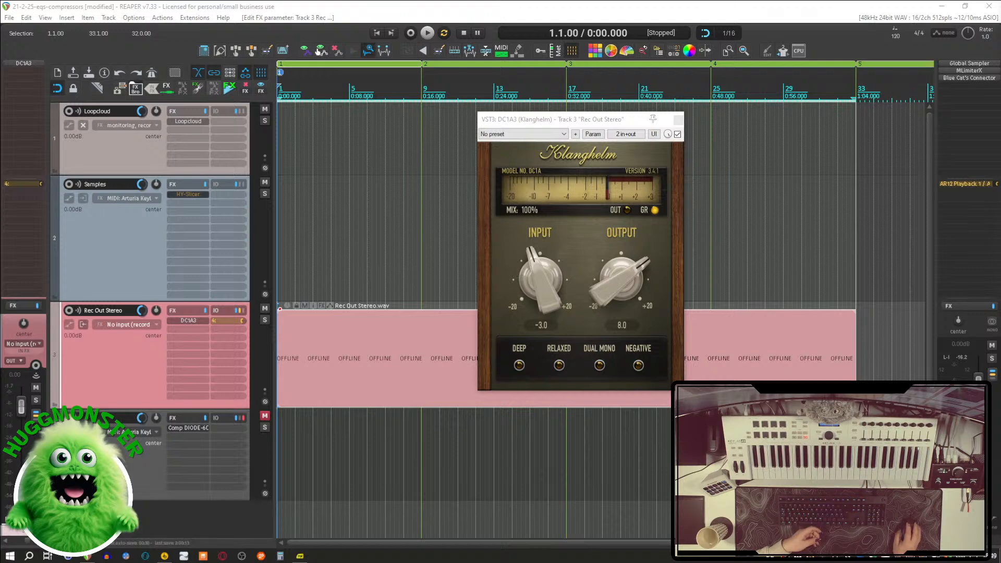
{"action": "key", "text": "alt+Tab"}
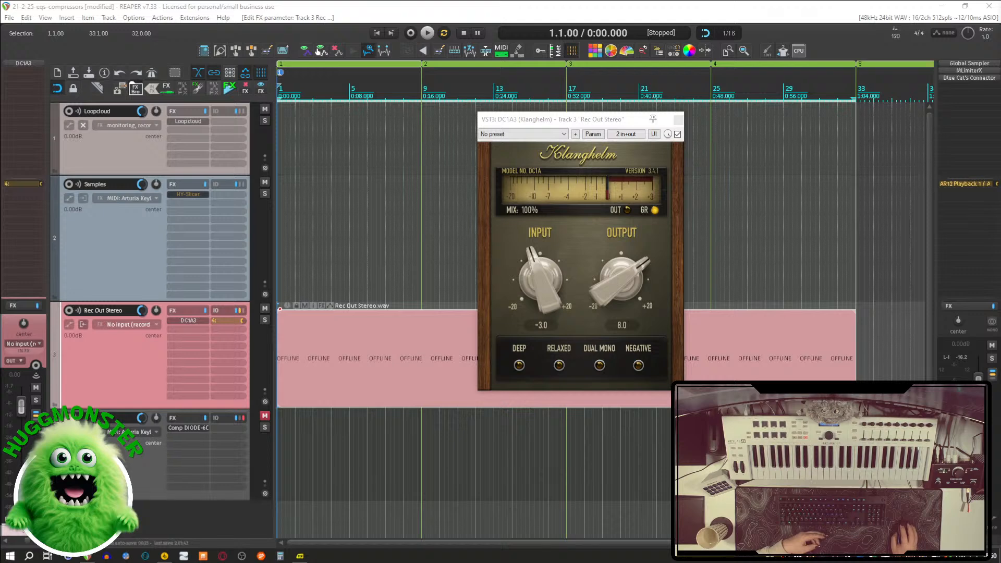
{"action": "left_click", "coordinate": [783, 4]}
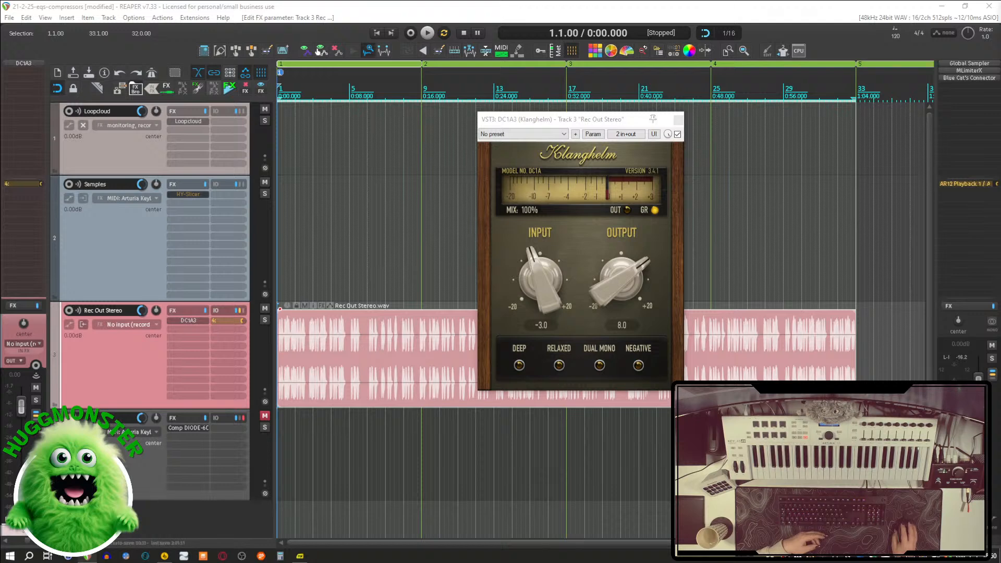
{"action": "left_click", "coordinate": [678, 119]}
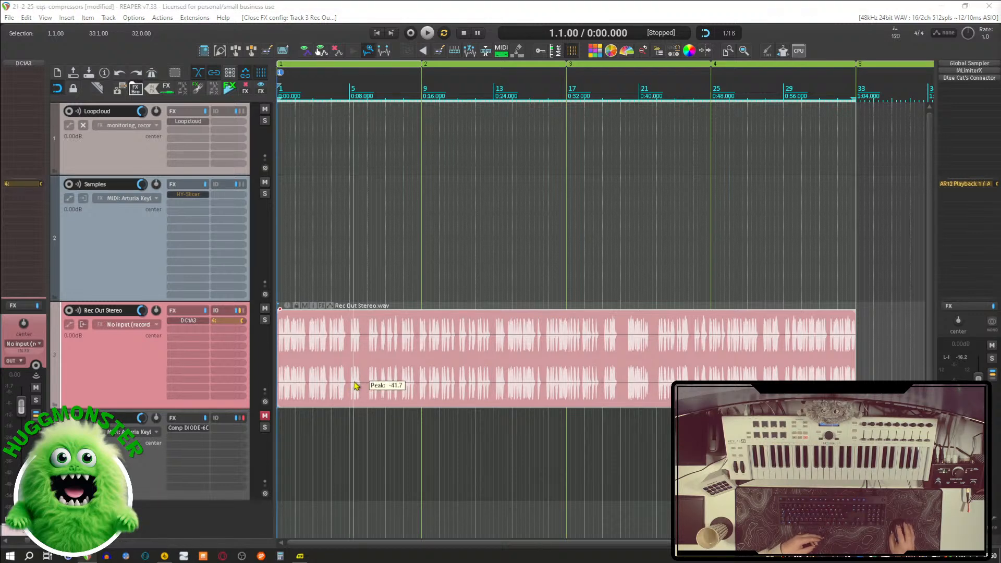
Step: Replace the DC1A3 plug-in on the Rec Out Stereo track with Duck and place its window above the waveform
{"action": "left_click", "coordinate": [189, 322], "text": "alt"}
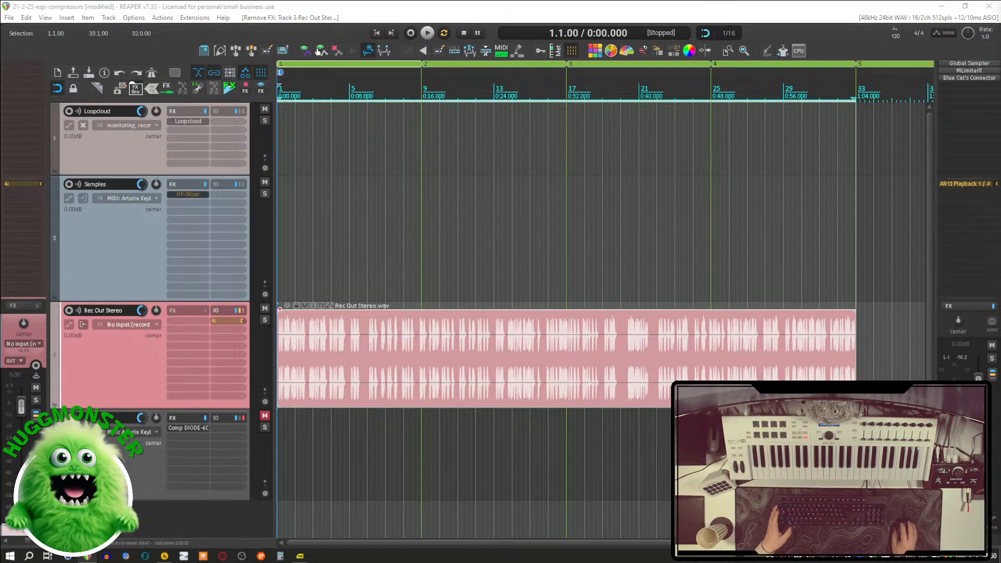
{"action": "left_click_drag", "start_coordinate": [337, 351], "coordinate": [187, 322]}
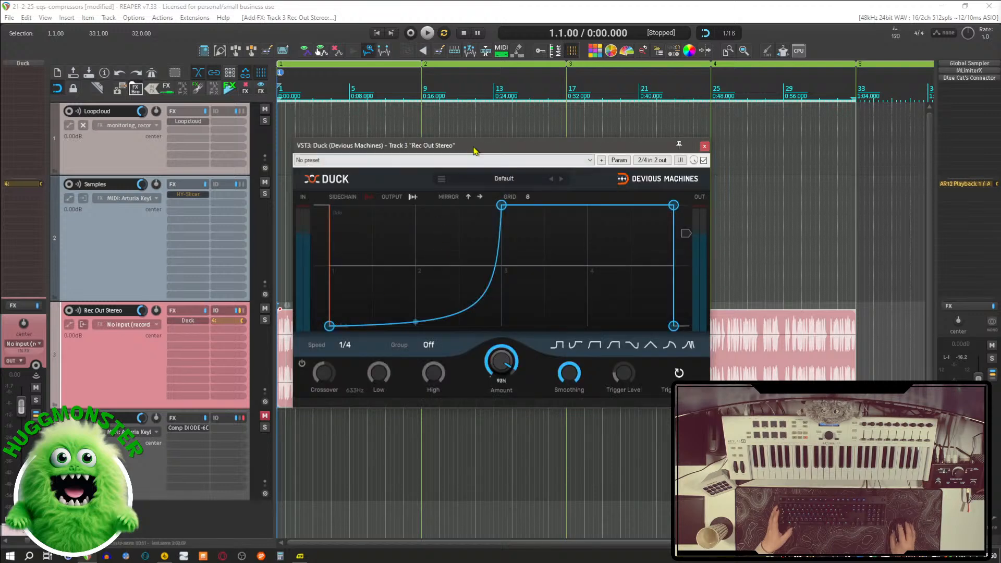
{"action": "left_click_drag", "start_coordinate": [477, 148], "coordinate": [520, 81]}
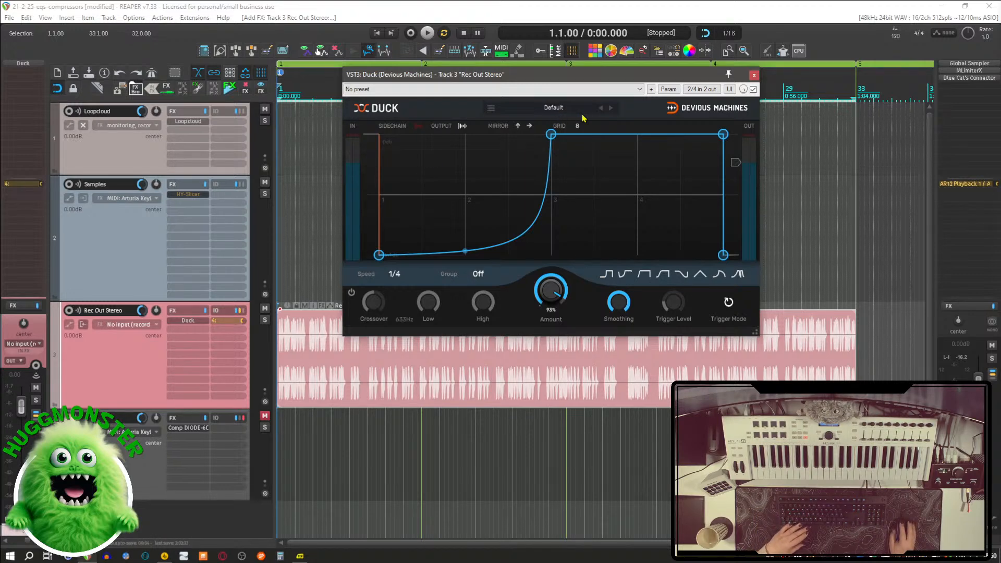
Step: Load Duck's Creative factory preset Aeroplane Flutter and audition it on the Rec Out Stereo track
{"action": "left_click", "coordinate": [558, 110]}
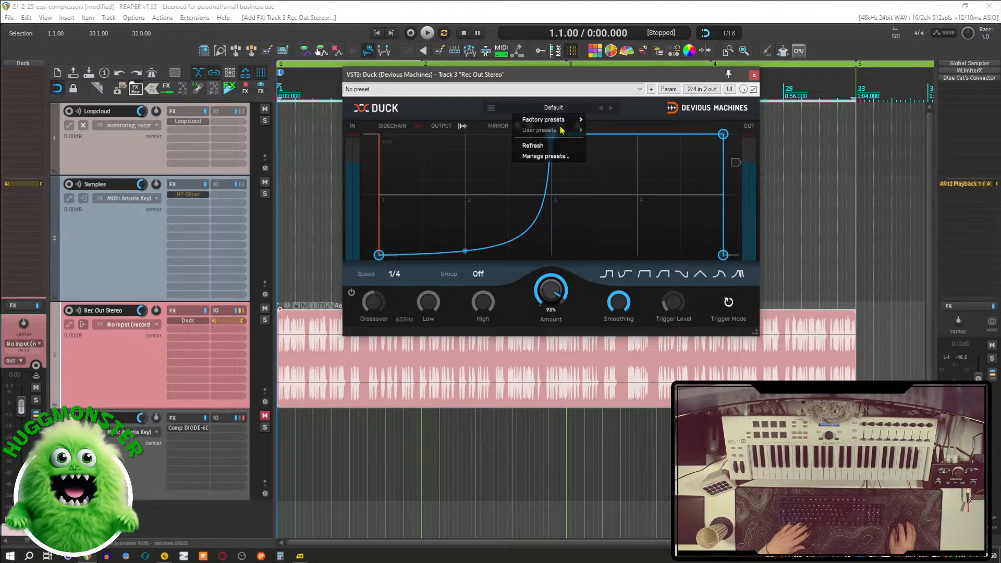
{"action": "mouse_move", "coordinate": [557, 121]}
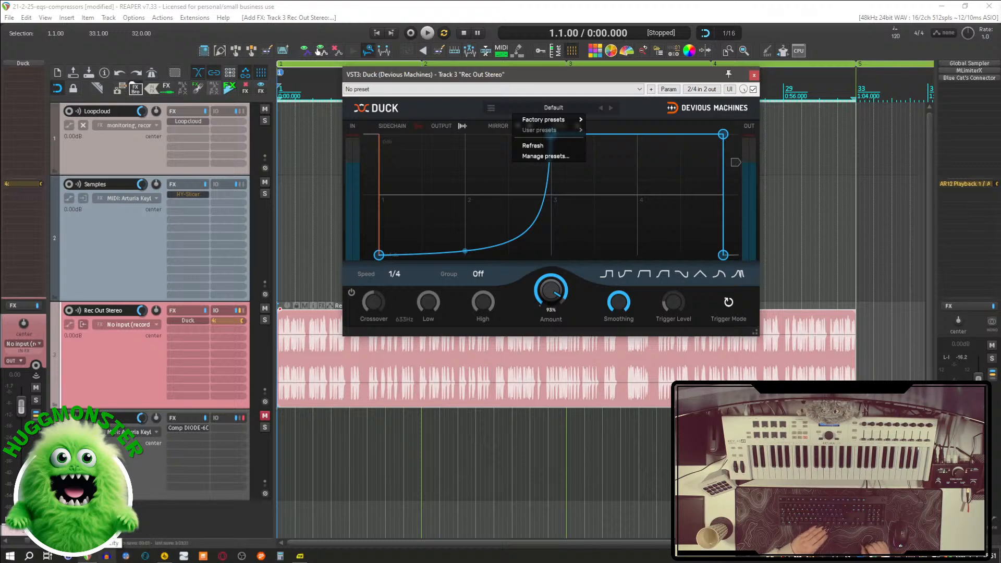
{"action": "left_click", "coordinate": [95, 366]}
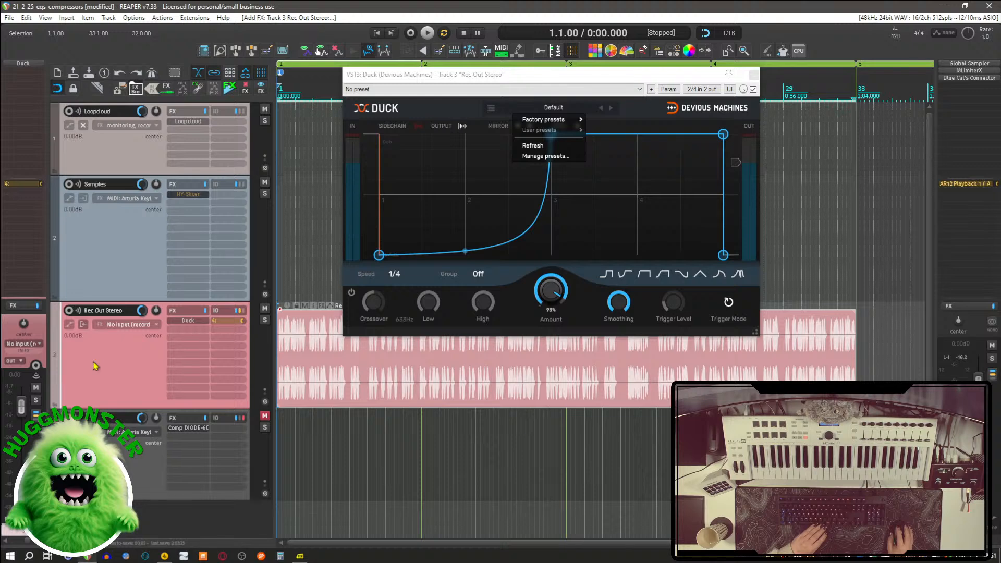
{"action": "key", "text": "space"}
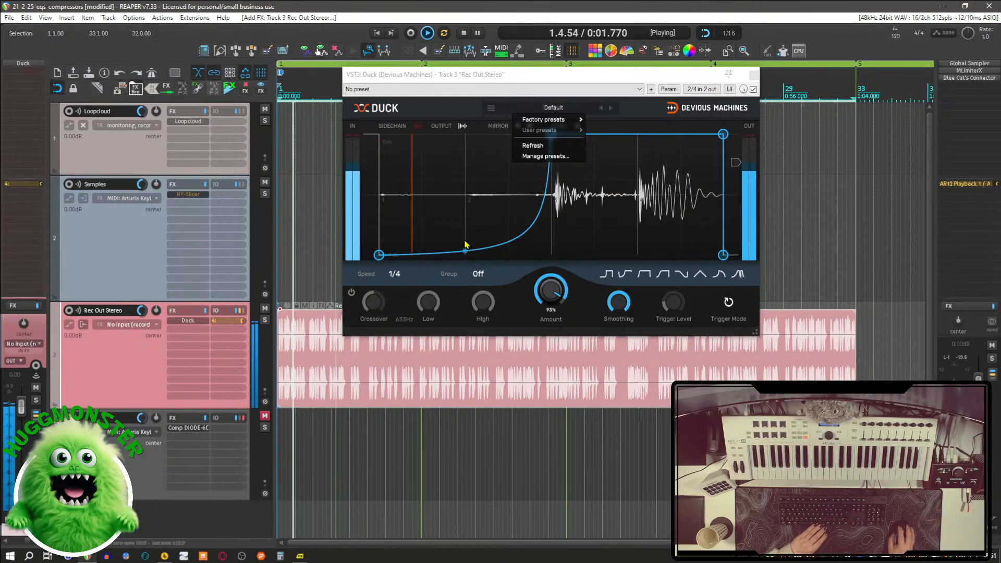
{"action": "mouse_move", "coordinate": [541, 121]}
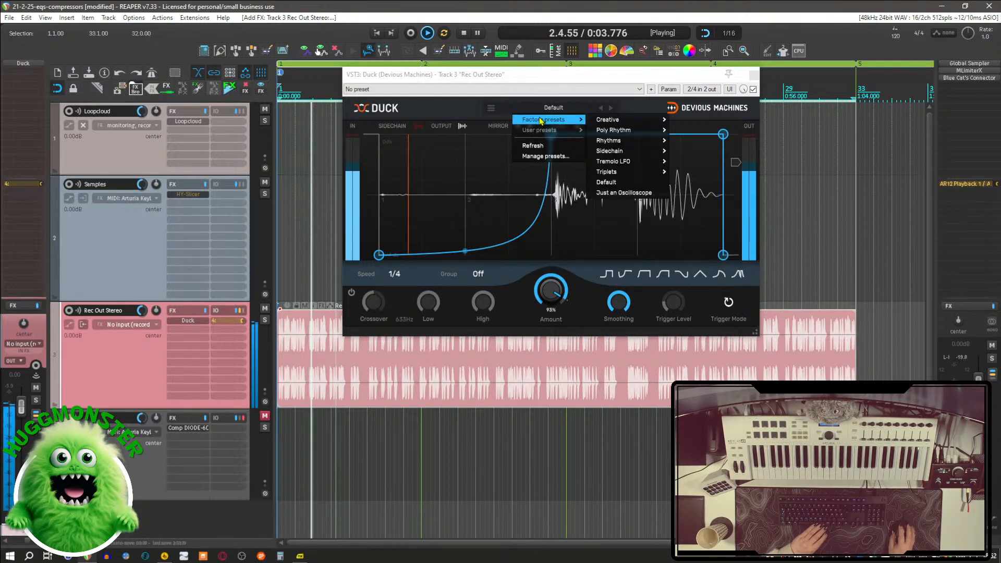
{"action": "mouse_move", "coordinate": [630, 122]}
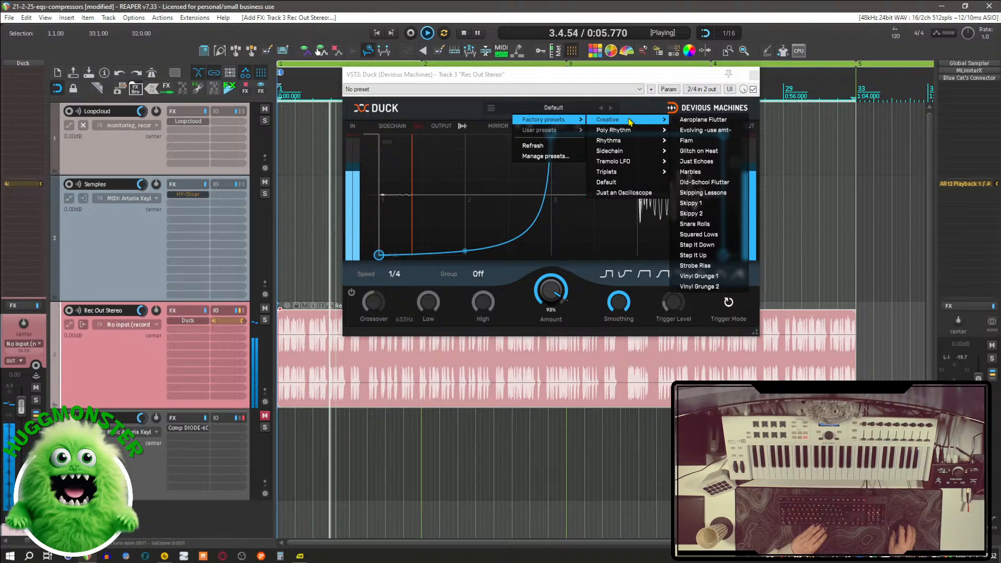
{"action": "left_click", "coordinate": [703, 119]}
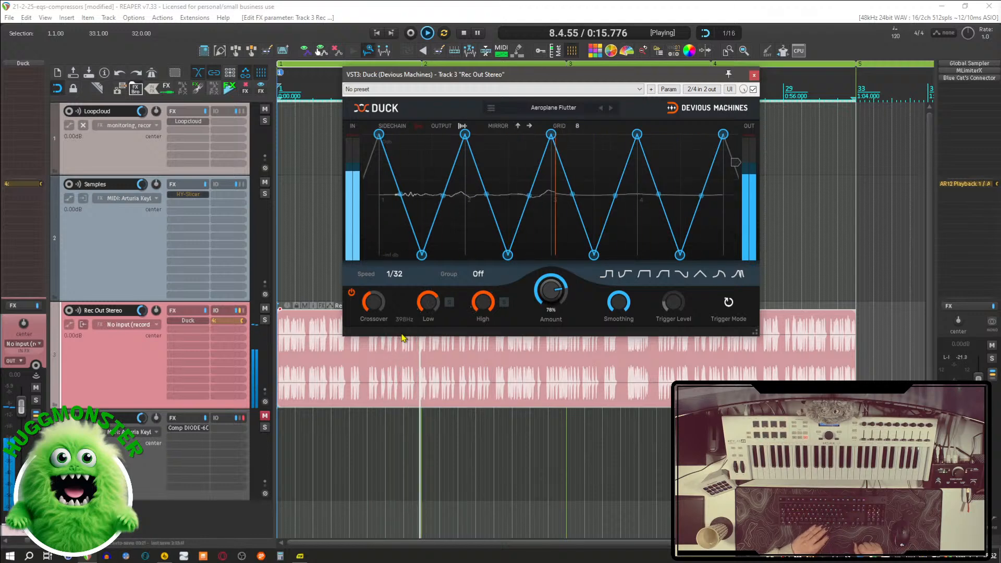
{"action": "key", "text": "space"}
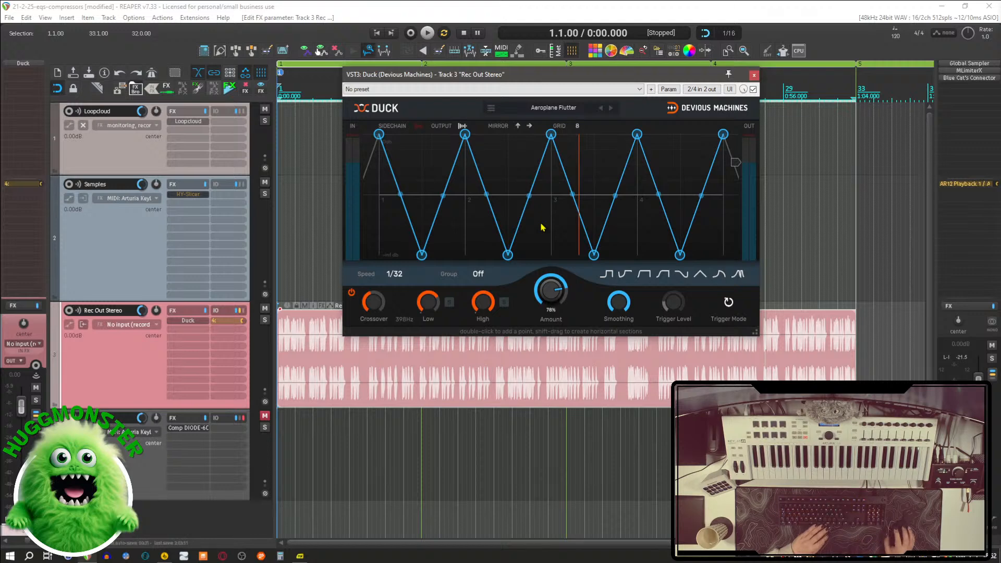
Step: Load Duck's Creative factory preset Glitch on Heat, uncover the waveform and audition the preset on the track
{"action": "left_click", "coordinate": [543, 108]}
{"action": "mouse_move", "coordinate": [555, 123]}
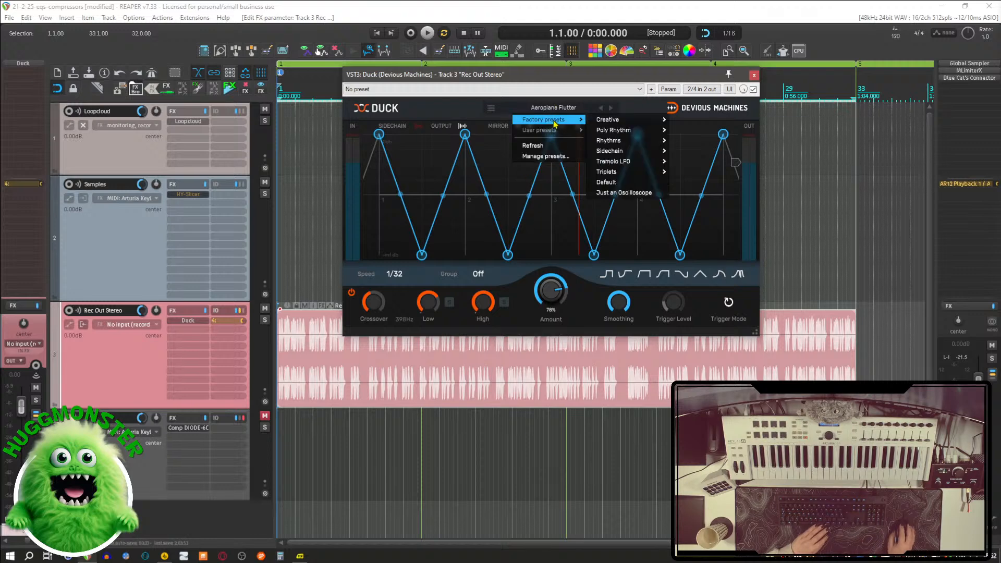
{"action": "mouse_move", "coordinate": [626, 124]}
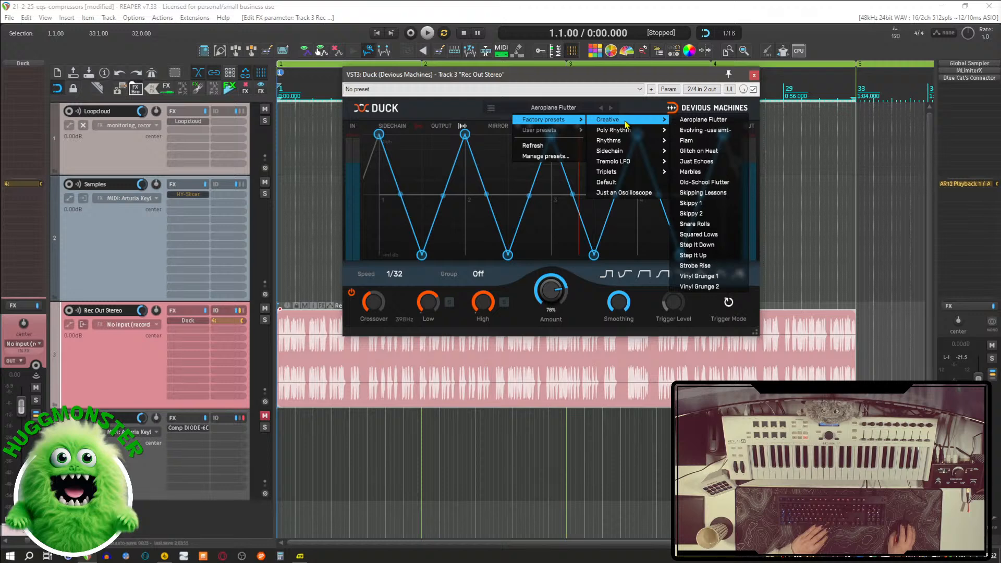
{"action": "left_click", "coordinate": [700, 151]}
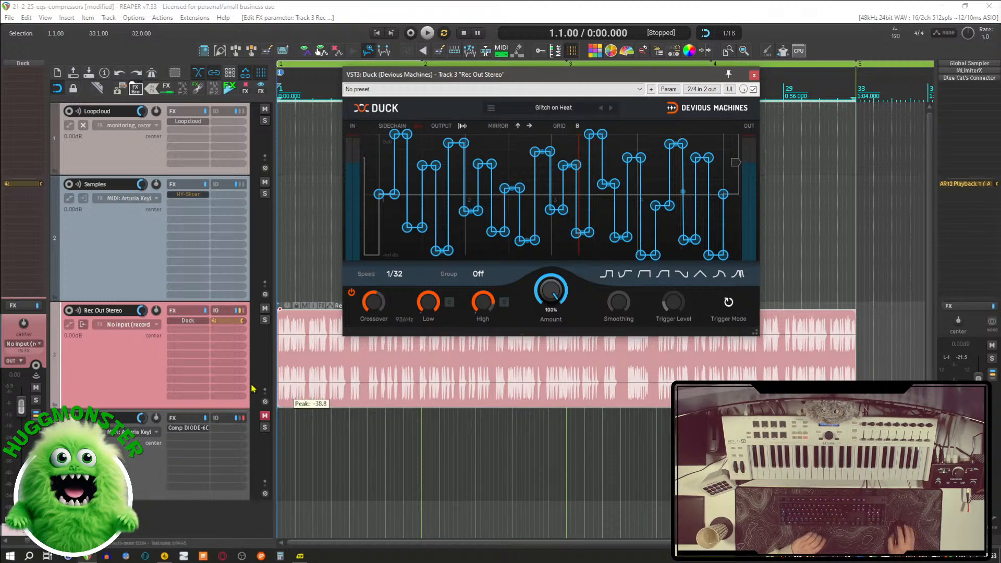
{"action": "left_click_drag", "start_coordinate": [466, 81], "coordinate": [416, 73]}
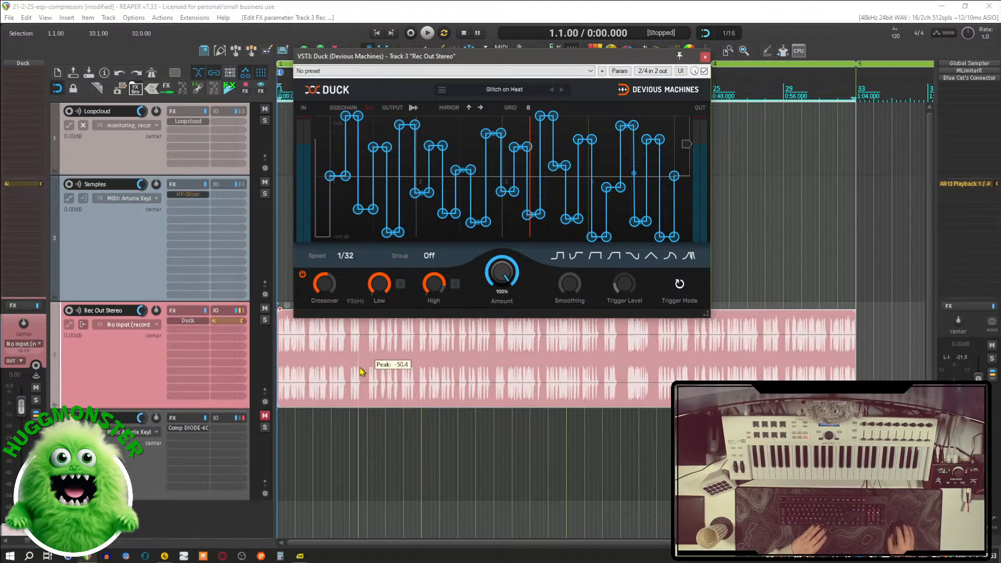
{"action": "key", "text": "space"}
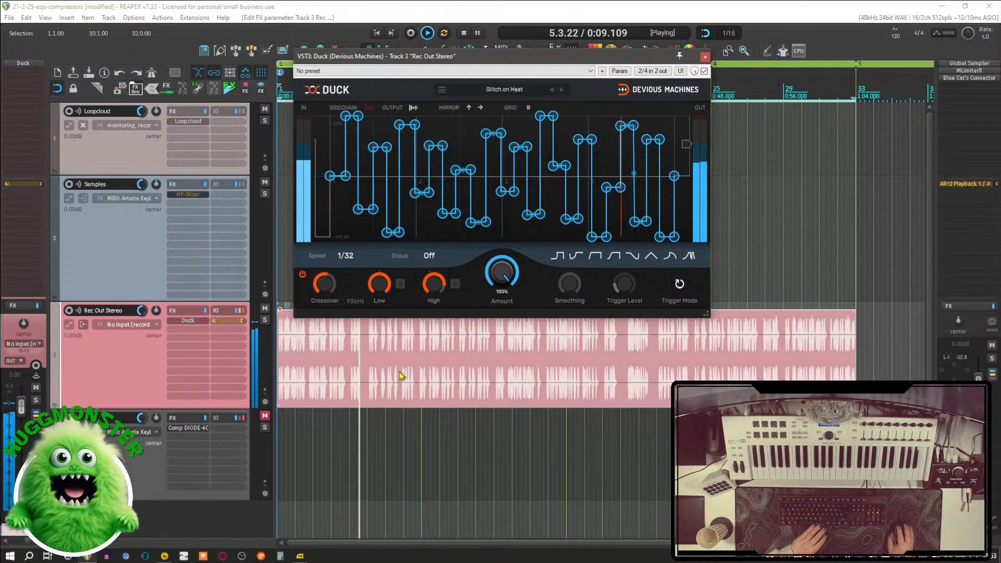
{"action": "key", "text": "space"}
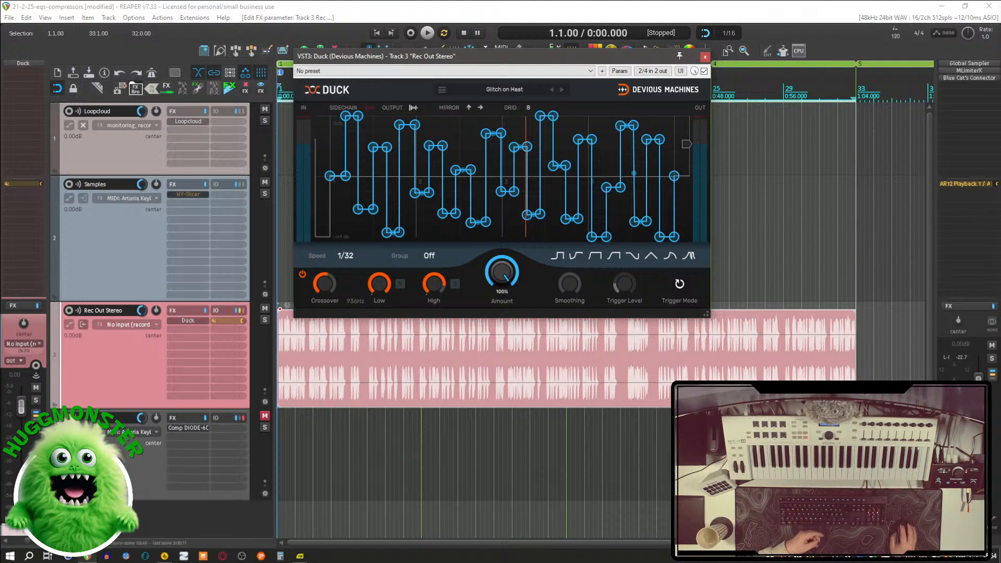
Step: Load Duck's factory preset Rhythm 01 from the Rhythms category and audition it on the track
{"action": "left_click", "coordinate": [498, 89]}
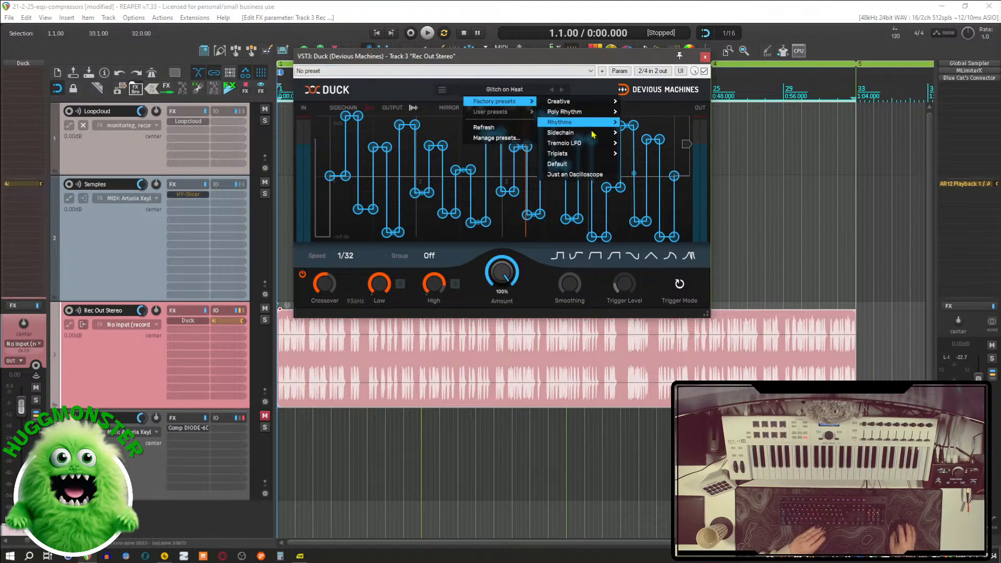
{"action": "mouse_move", "coordinate": [584, 127]}
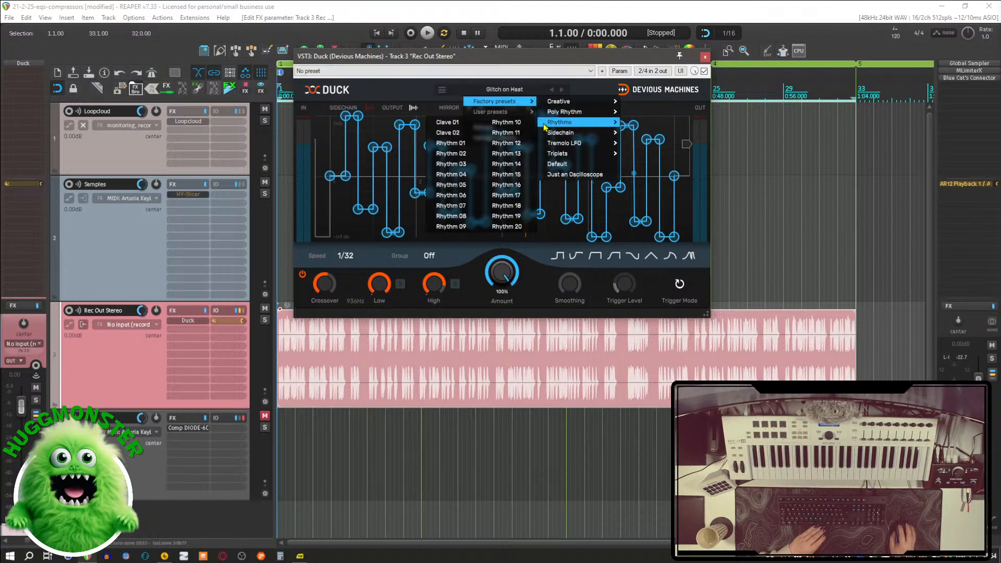
{"action": "left_click", "coordinate": [465, 150]}
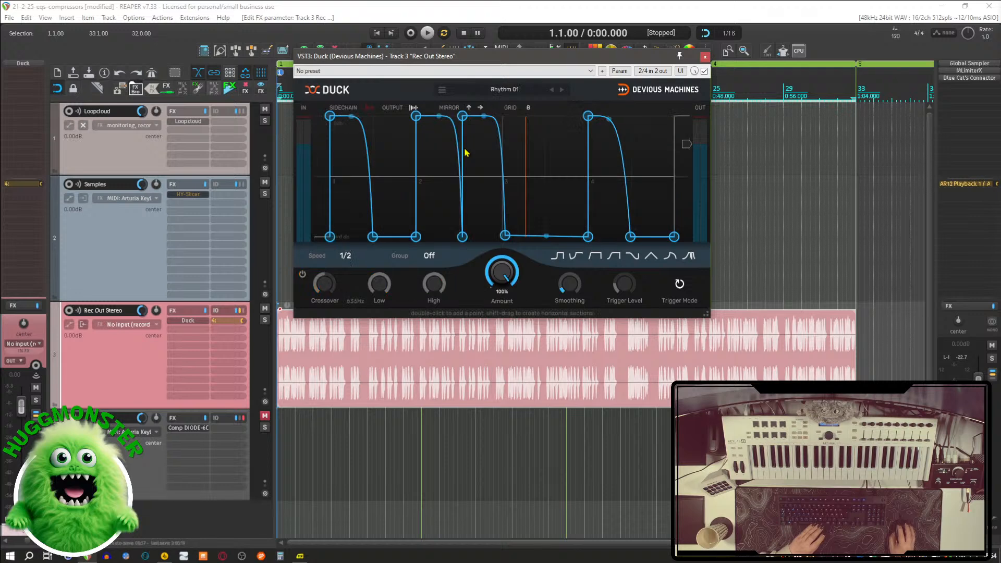
{"action": "key", "text": "space"}
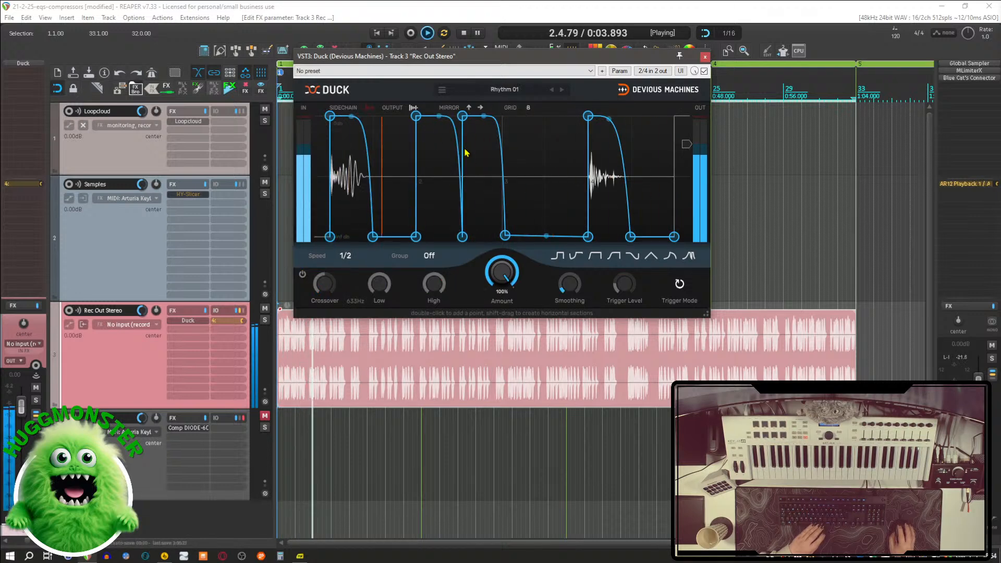
{"action": "key", "text": "space"}
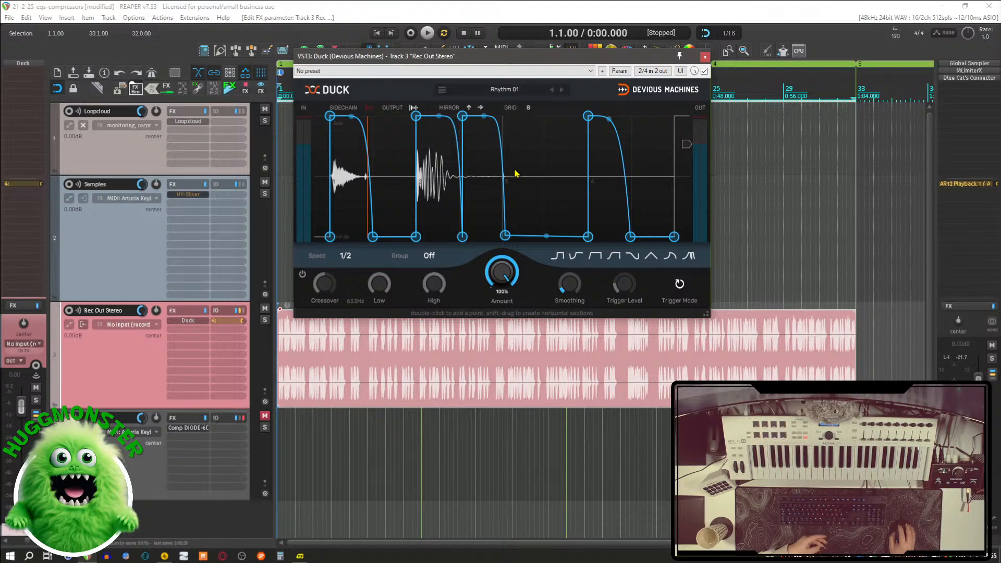
Step: Replace Duck on the Rec Out Stereo track with the Minimal Fuse Compressor plug-in
{"action": "left_click", "coordinate": [704, 57]}
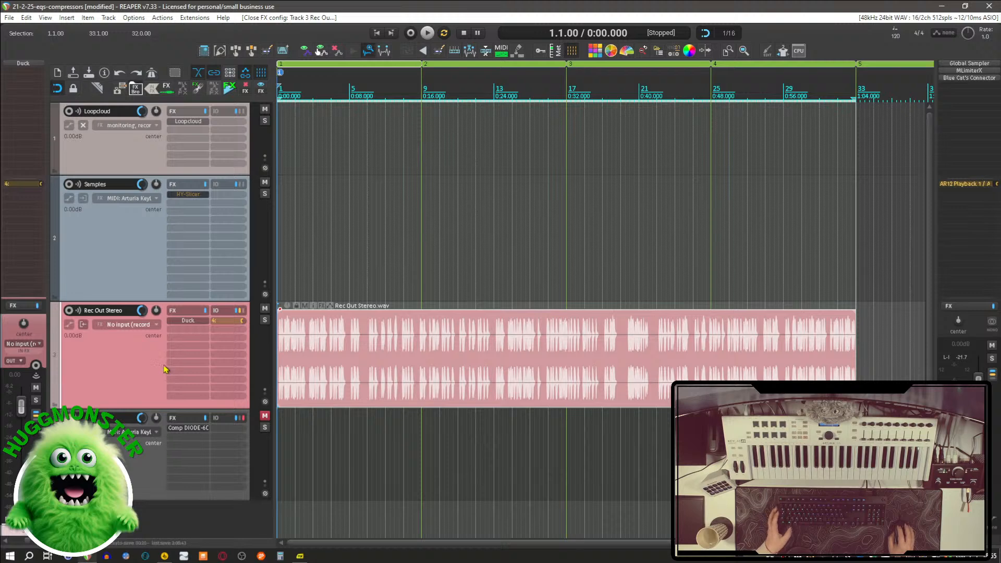
{"action": "left_click", "coordinate": [188, 320], "text": "alt"}
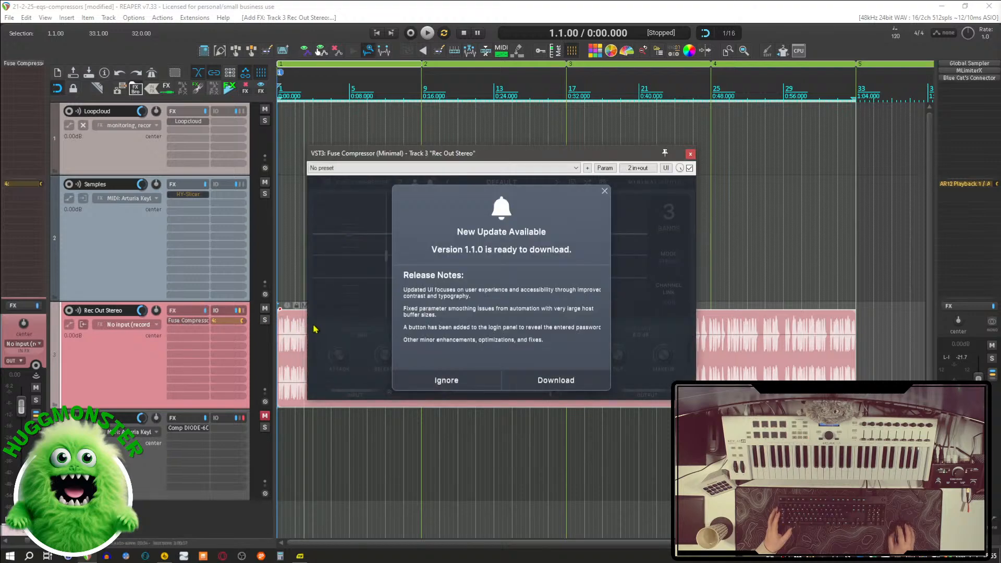
Step: Download Fuse Compressor update 1.1.0 and start its installation after saving the current project
{"action": "left_click", "coordinate": [548, 384]}
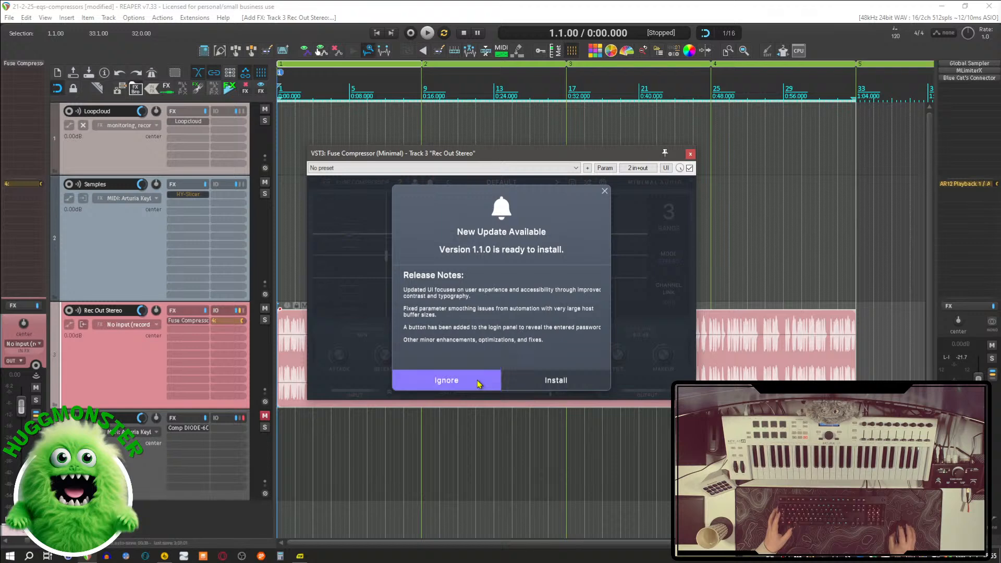
{"action": "left_click", "coordinate": [538, 384]}
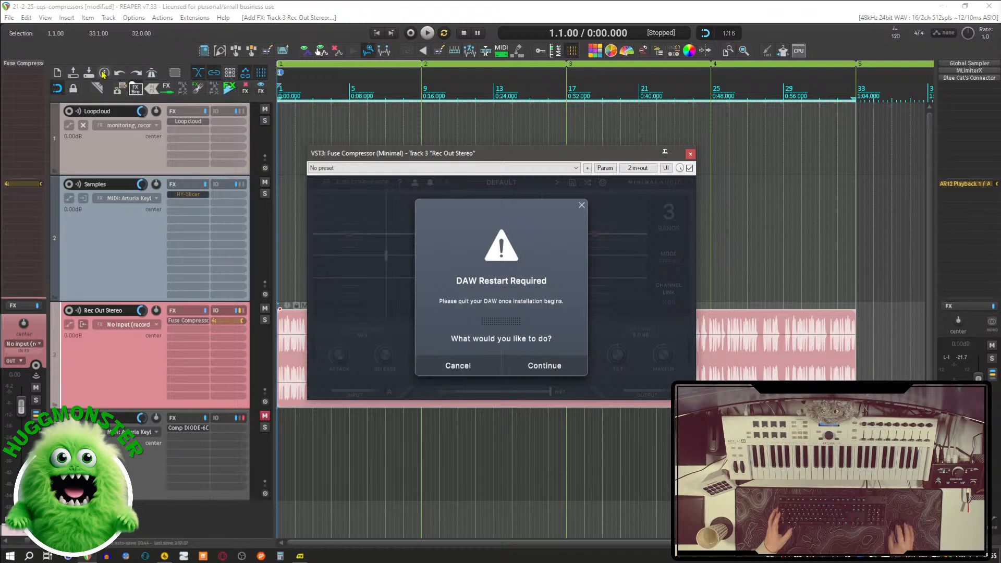
{"action": "left_click", "coordinate": [89, 74]}
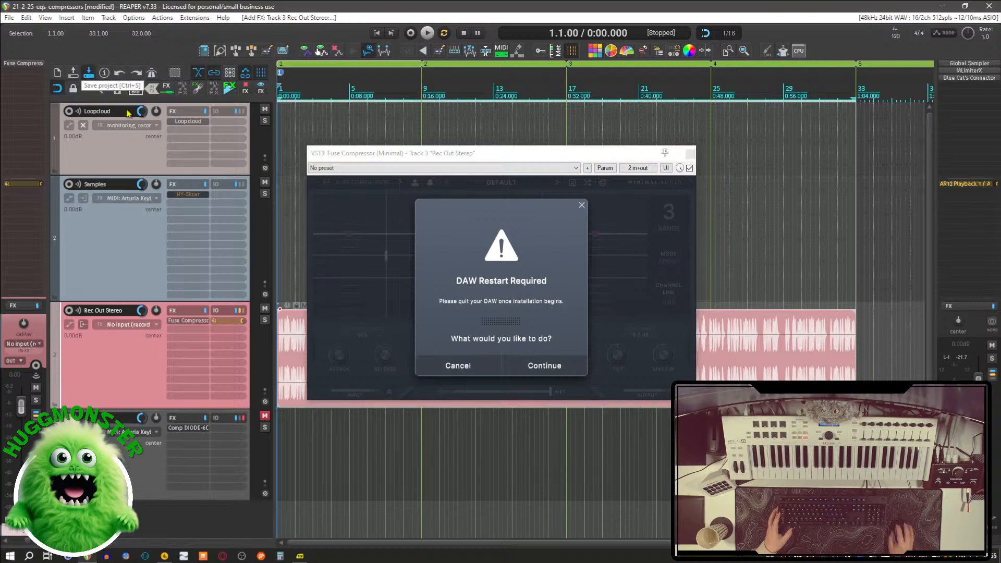
{"action": "left_click", "coordinate": [538, 367]}
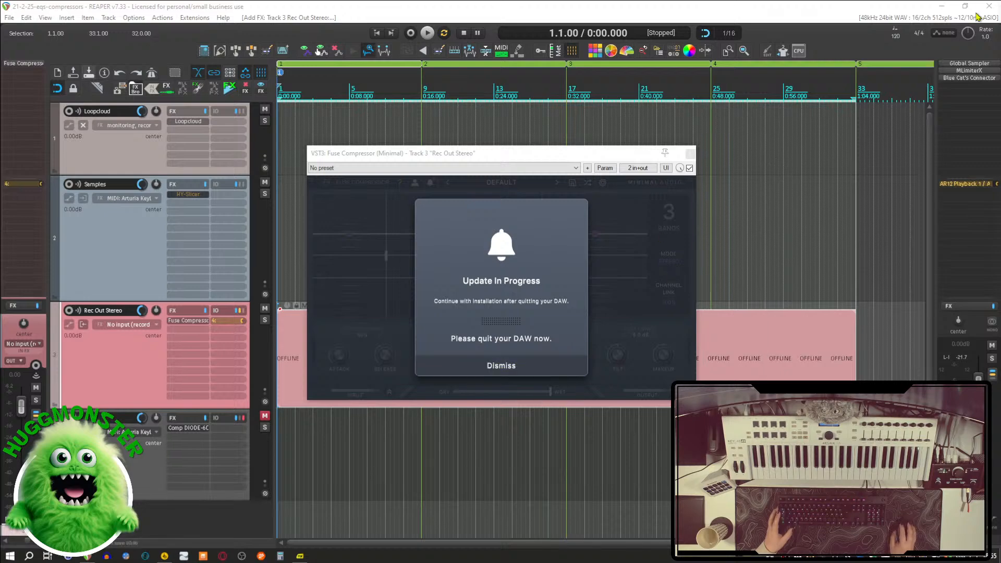
Step: Quit the DAW and dismiss the Loopcloud News offer
{"action": "left_click", "coordinate": [989, 6]}
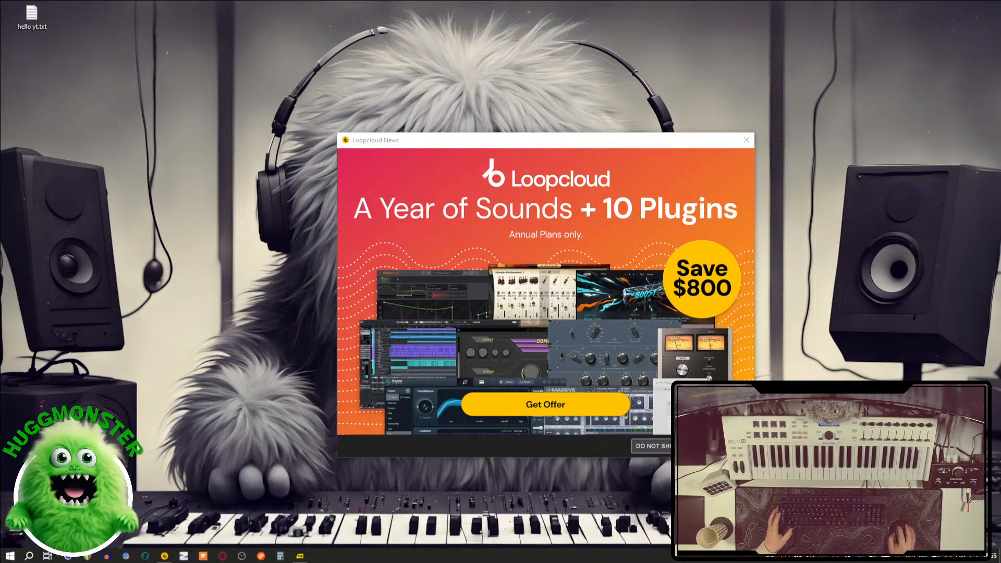
{"action": "left_click", "coordinate": [688, 447]}
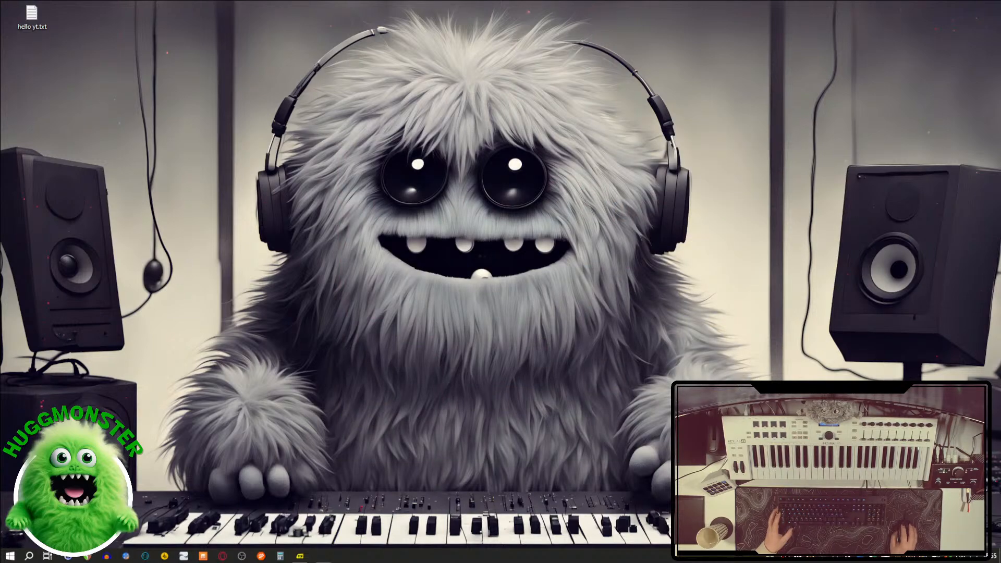
Step: Accept the Fuse Compressor 1.1.0 license, keep the default install locations, and exclude the 64-bit AAX Plugin component
{"action": "left_click", "coordinate": [451, 349]}
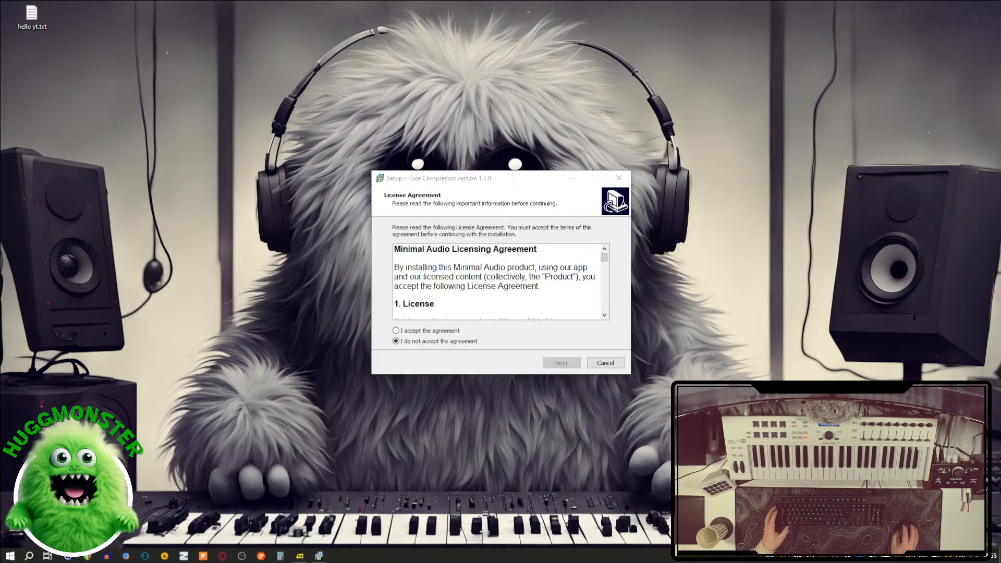
{"action": "left_click", "coordinate": [417, 331]}
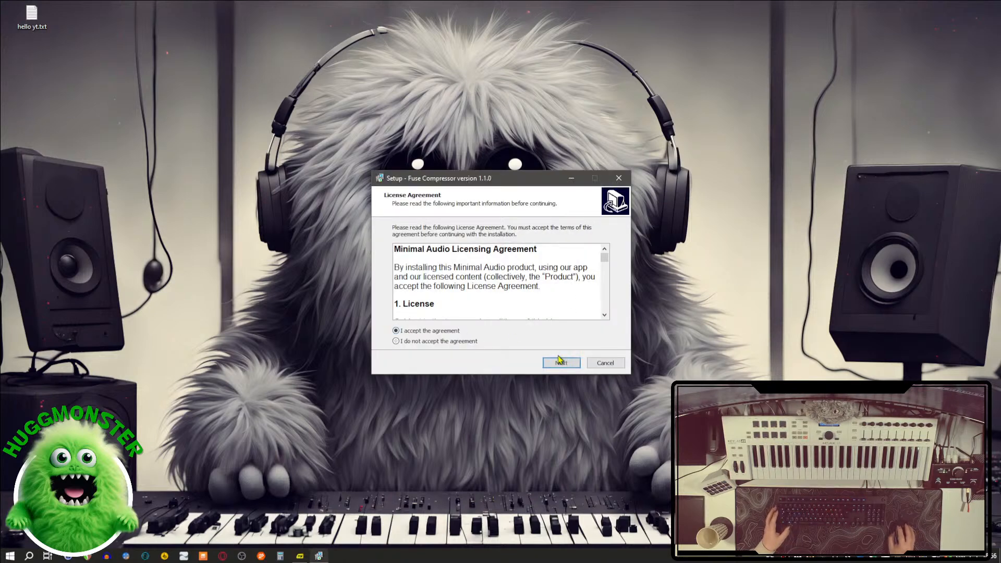
{"action": "left_click", "coordinate": [562, 364]}
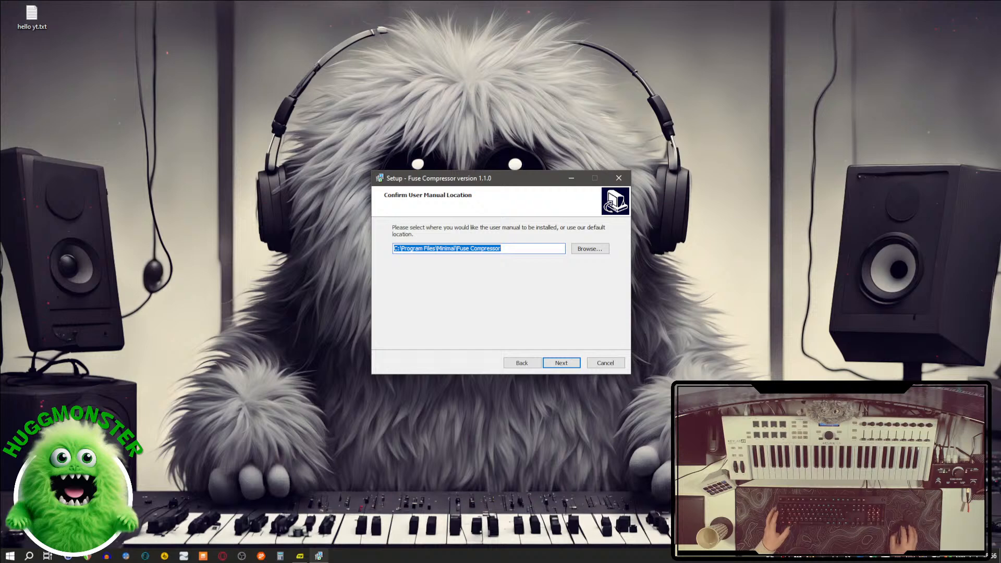
{"action": "left_click", "coordinate": [562, 364]}
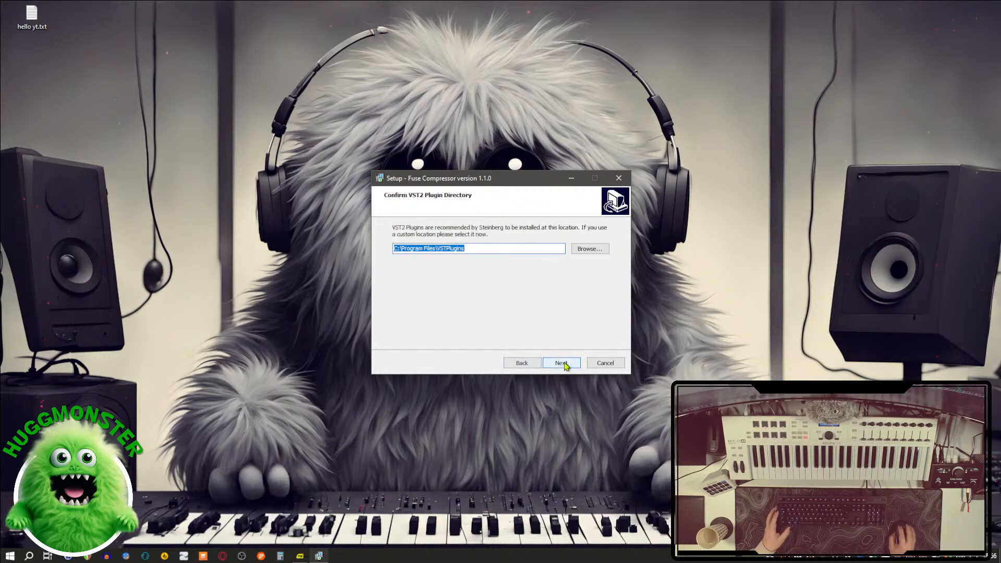
{"action": "left_click", "coordinate": [563, 365]}
{"action": "left_click", "coordinate": [419, 278]}
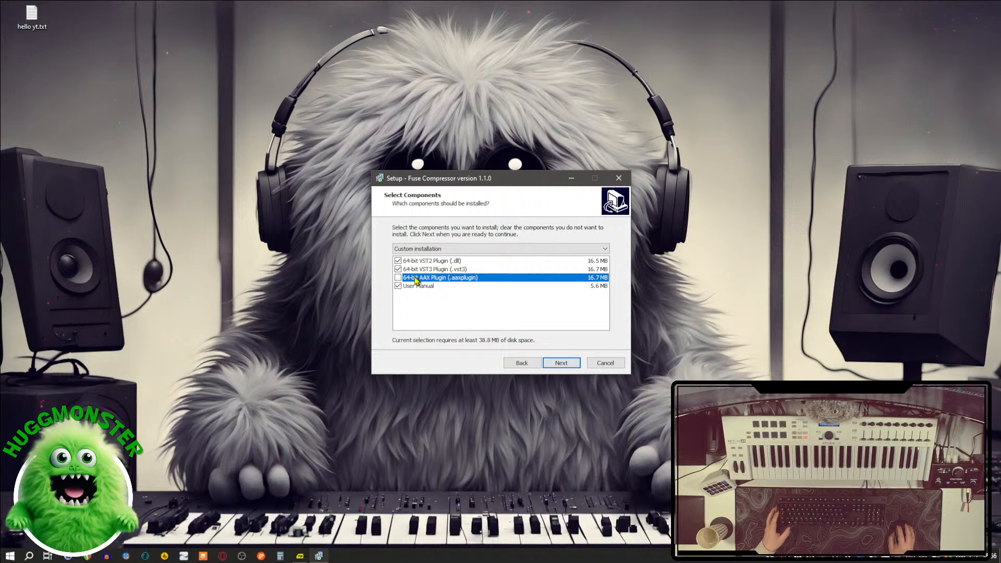
Step: Install Fuse Compressor 1.1.0 with the selected components and exit the setup wizard
{"action": "left_click", "coordinate": [557, 363]}
{"action": "left_click", "coordinate": [560, 364]}
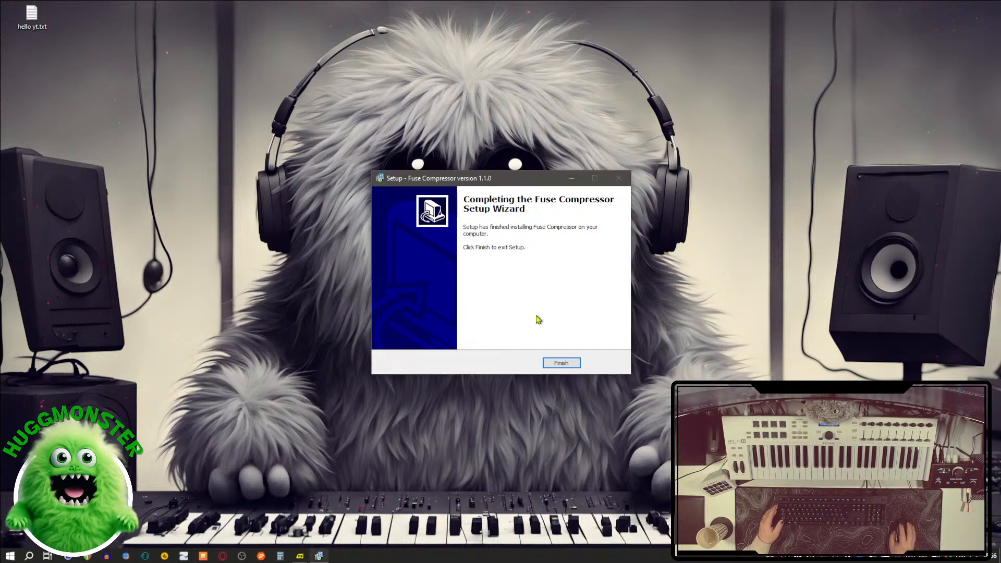
{"action": "left_click", "coordinate": [559, 363]}
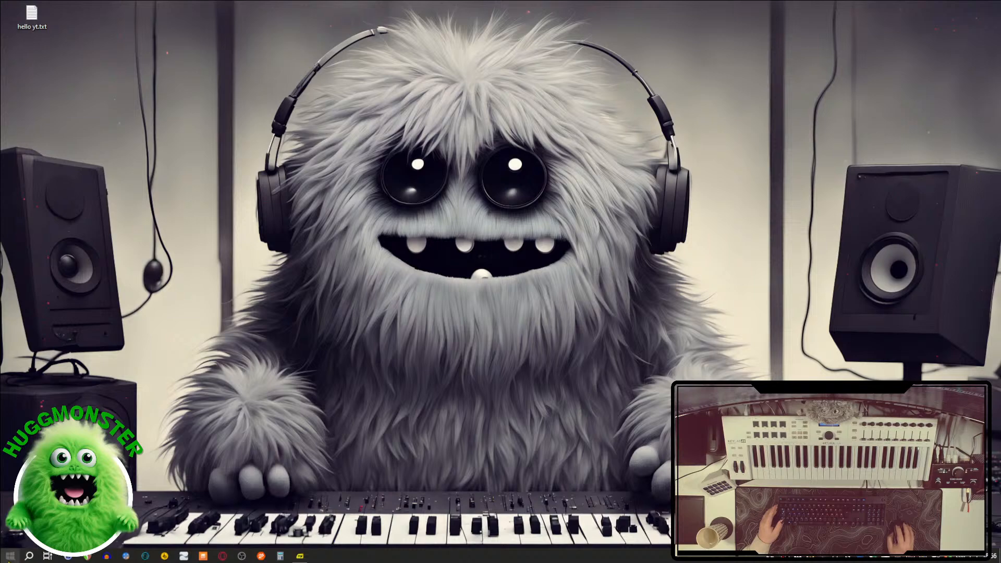
Step: Launch REAPER and load the last active project, 21-2-25-eqs-compressors.rpp
{"action": "left_click", "coordinate": [10, 554]}
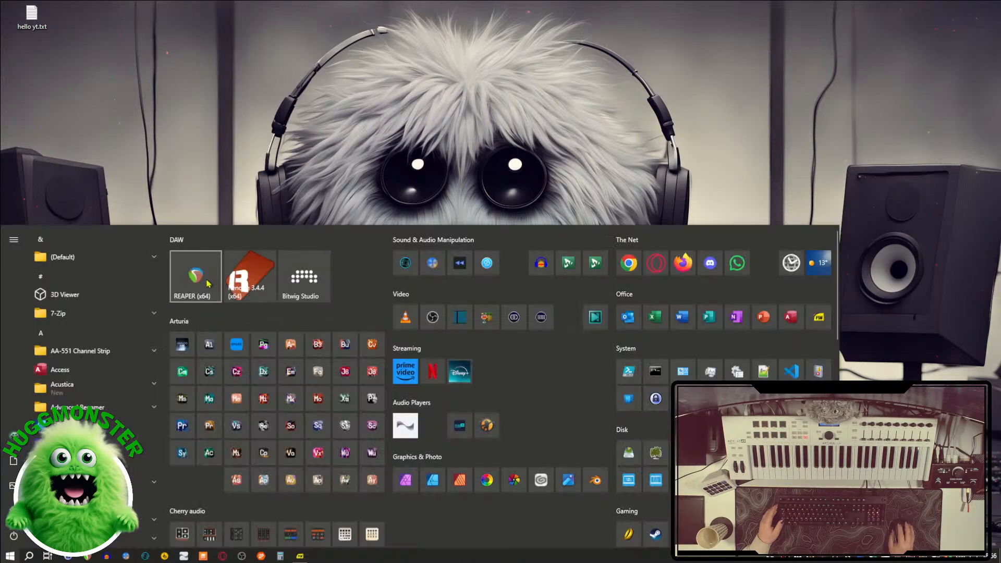
{"action": "left_click", "coordinate": [217, 283]}
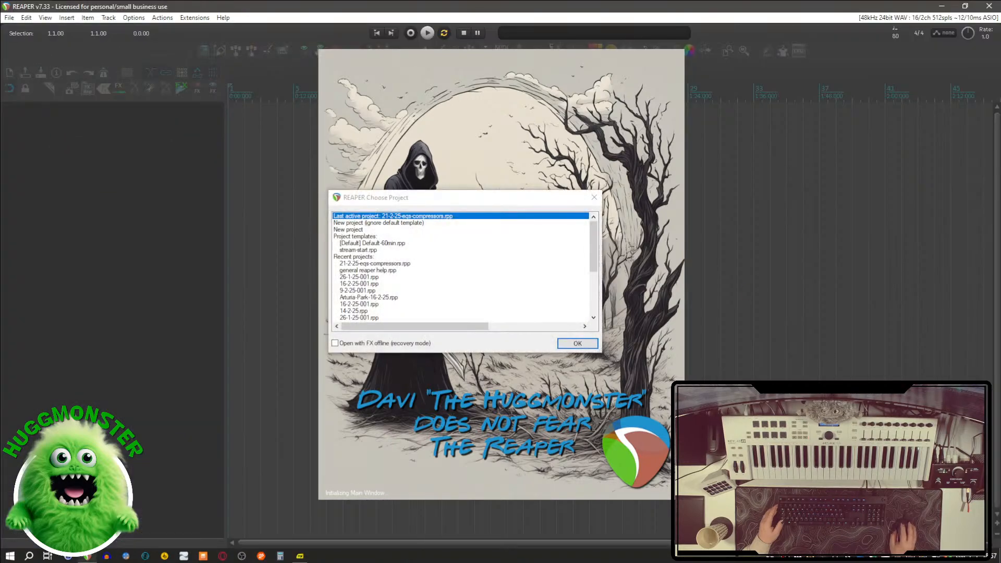
{"action": "left_click", "coordinate": [573, 344]}
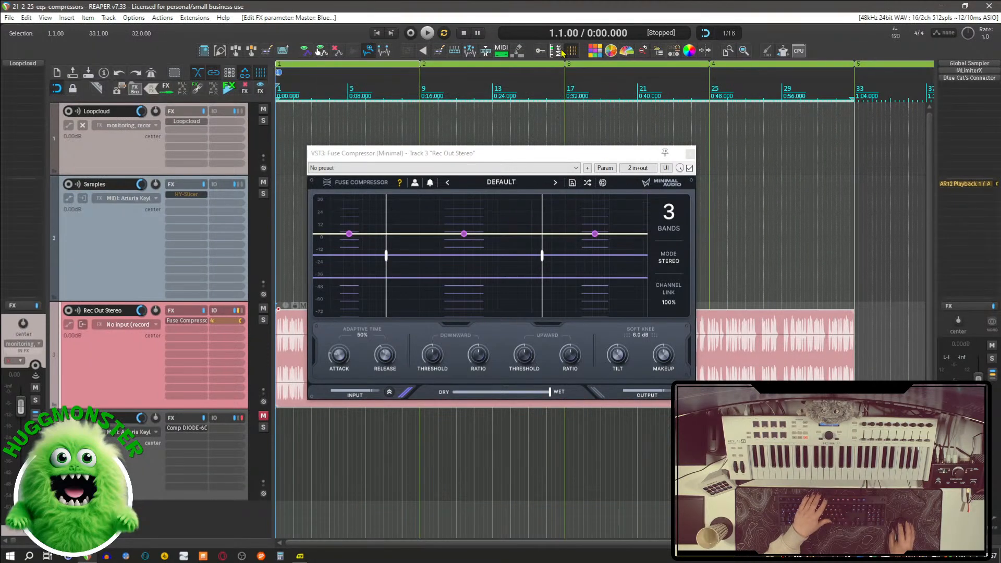
Step: Close the Fuse Compressor window, reopen it from the Rec Out Stereo track, and move it off the start of the recording
{"action": "left_click", "coordinate": [691, 154]}
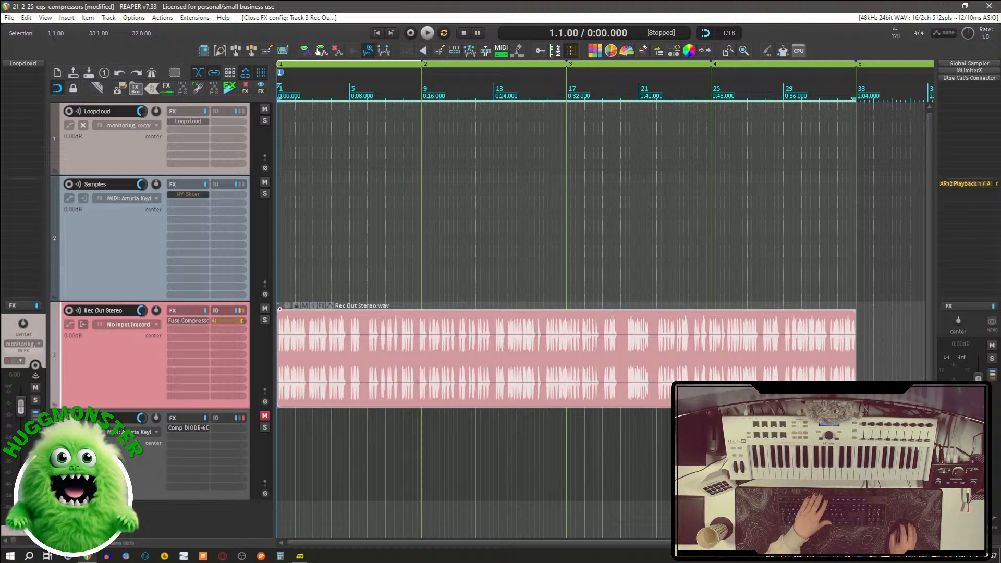
{"action": "key", "text": "f"}
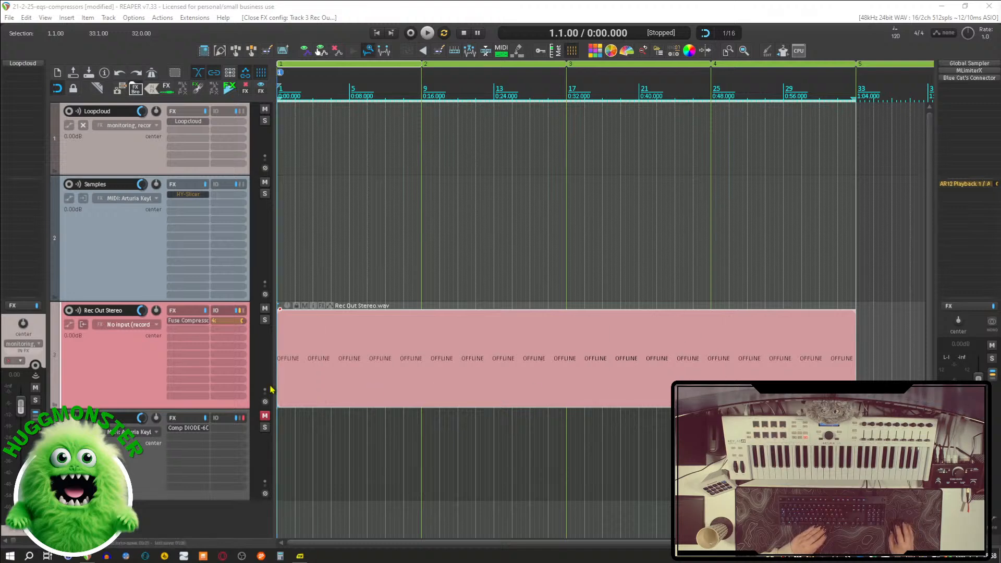
{"action": "left_click", "coordinate": [181, 321]}
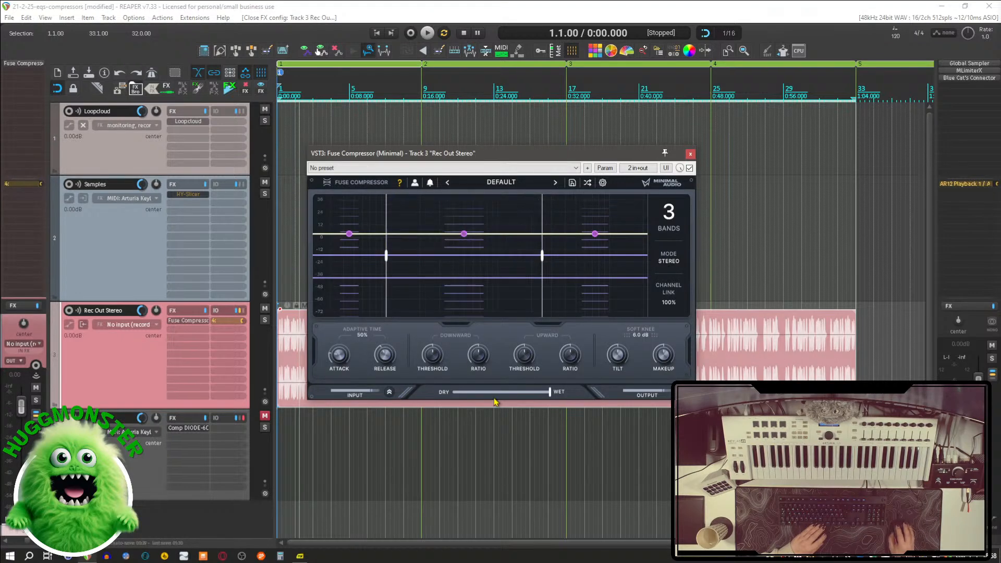
{"action": "left_click_drag", "start_coordinate": [512, 156], "coordinate": [623, 151]}
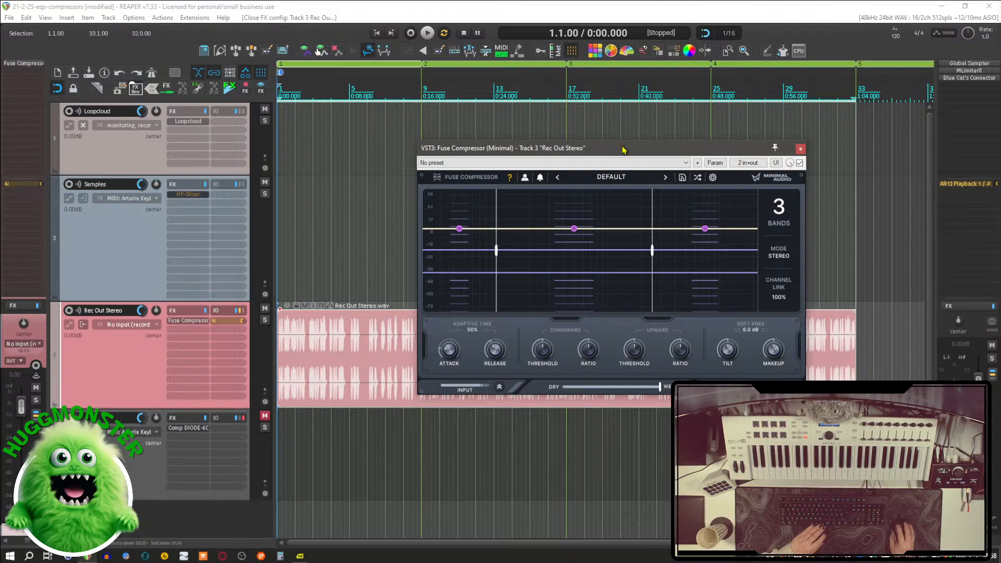
Step: Play the drum recording through Fuse Compressor, set the compressor to 6 bands, and stop playback
{"action": "key", "text": "space"}
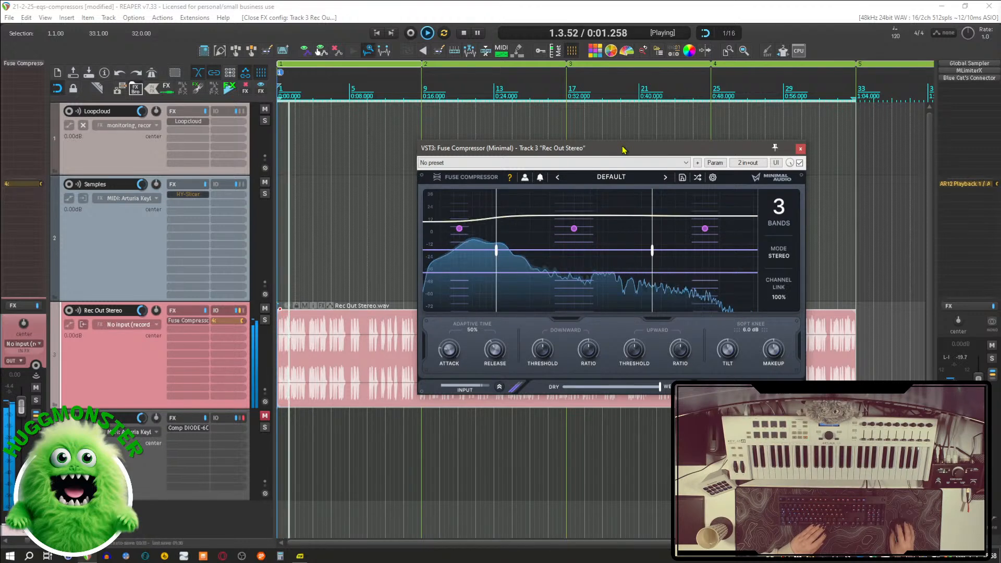
{"action": "left_click", "coordinate": [781, 206]}
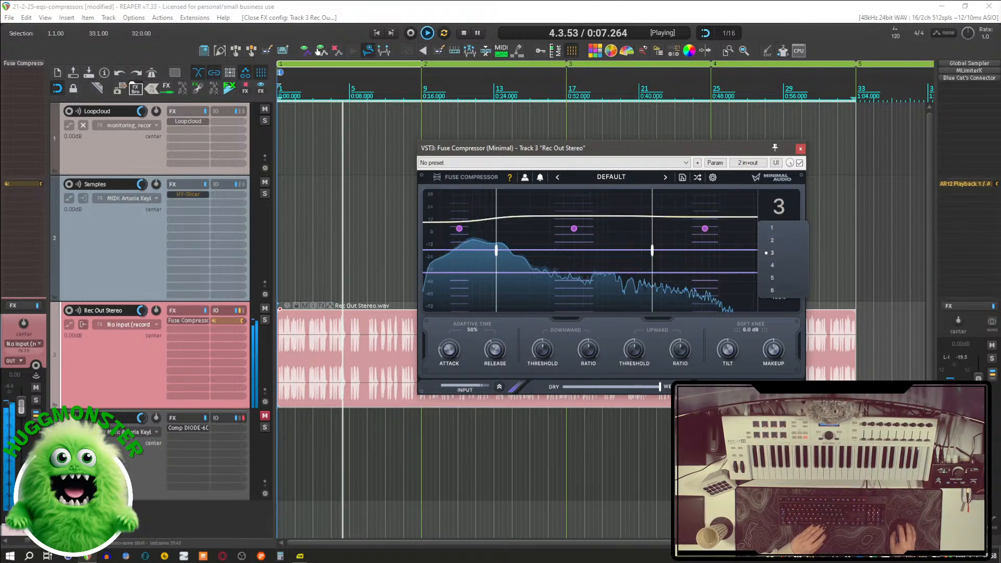
{"action": "key", "text": "Escape"}
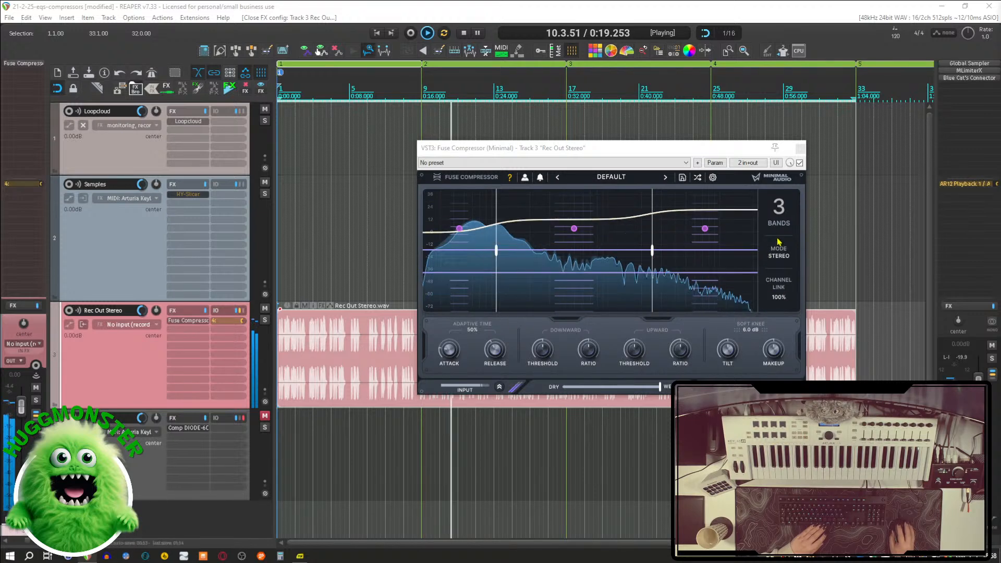
{"action": "left_click", "coordinate": [784, 221]}
{"action": "left_click", "coordinate": [773, 290]}
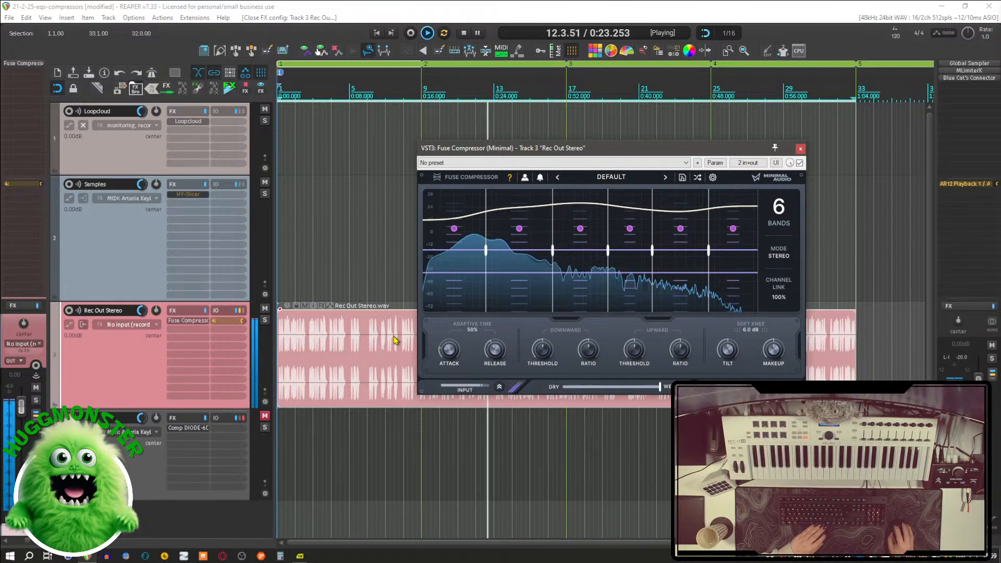
{"action": "key", "text": "space"}
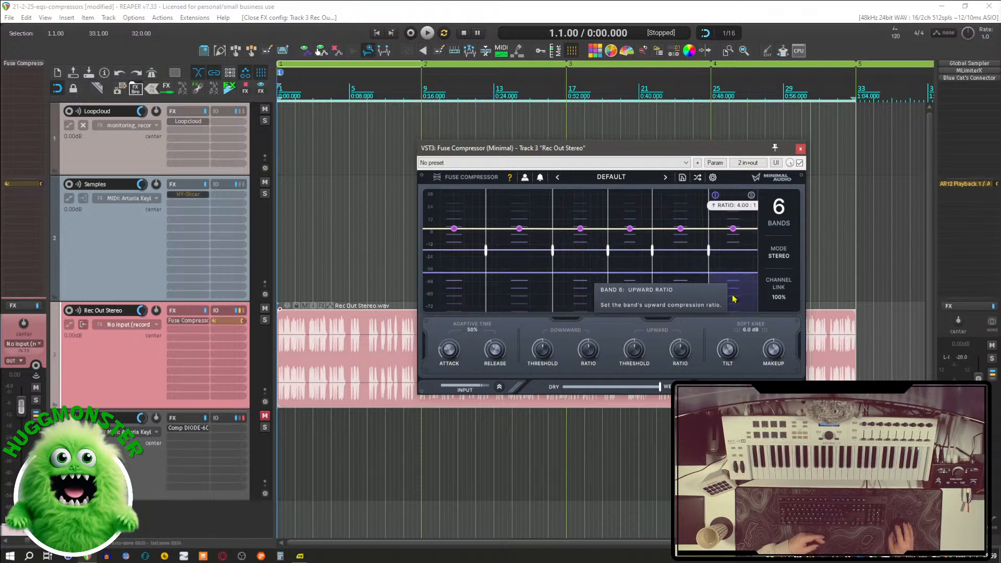
Step: Load the Classic OTT preset from Fuse Compressor's OTT category and audition it on the drum recording
{"action": "left_click_drag", "start_coordinate": [688, 149], "coordinate": [638, 136]}
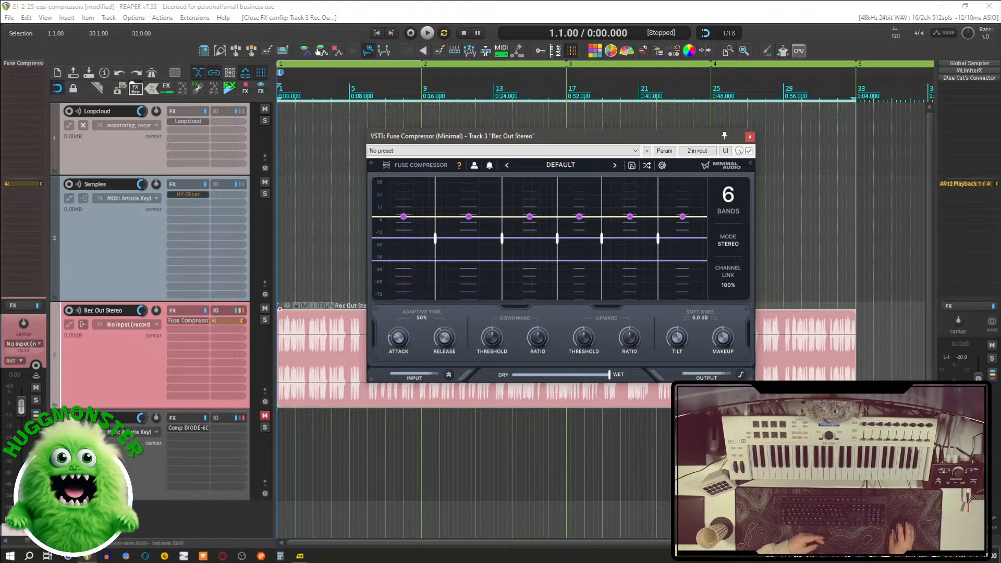
{"action": "left_click", "coordinate": [559, 166]}
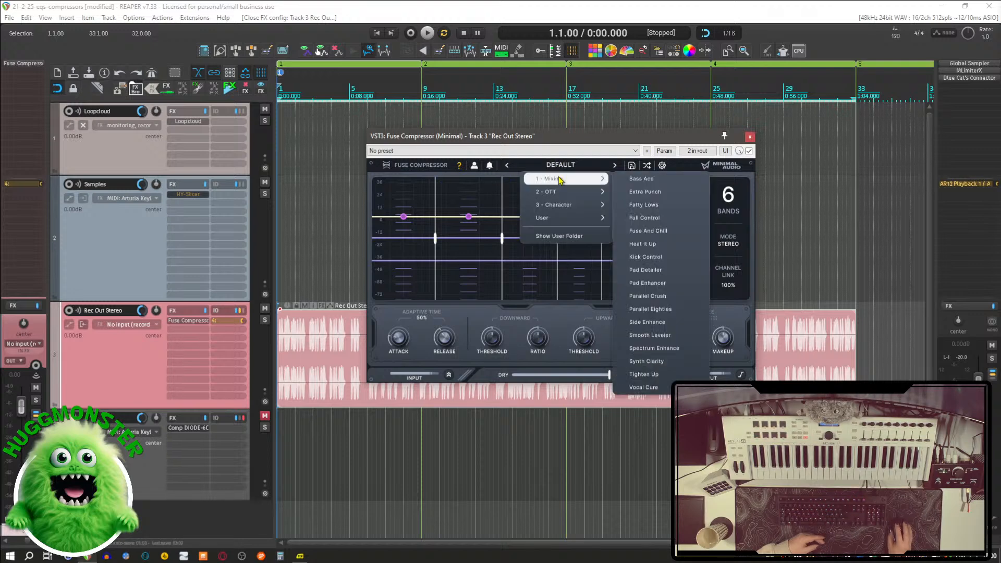
{"action": "mouse_move", "coordinate": [554, 193]}
{"action": "left_click", "coordinate": [644, 197]}
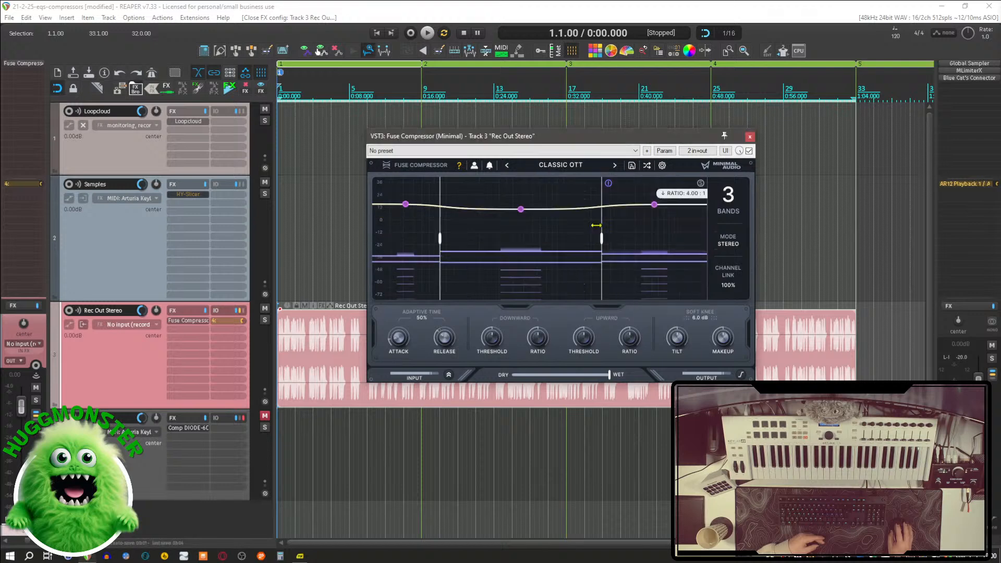
{"action": "key", "text": "space"}
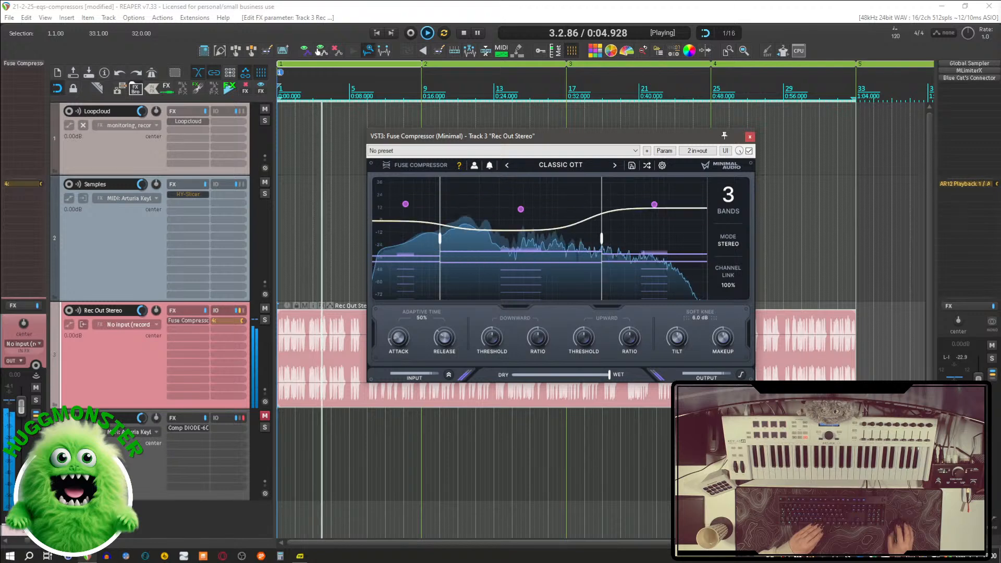
{"action": "left_click", "coordinate": [728, 244]}
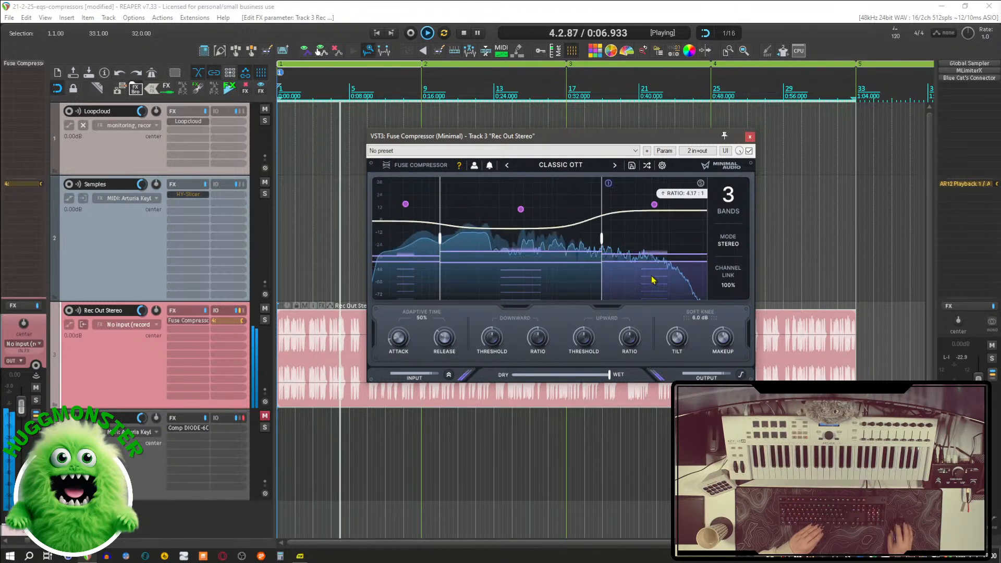
{"action": "left_click", "coordinate": [727, 248]}
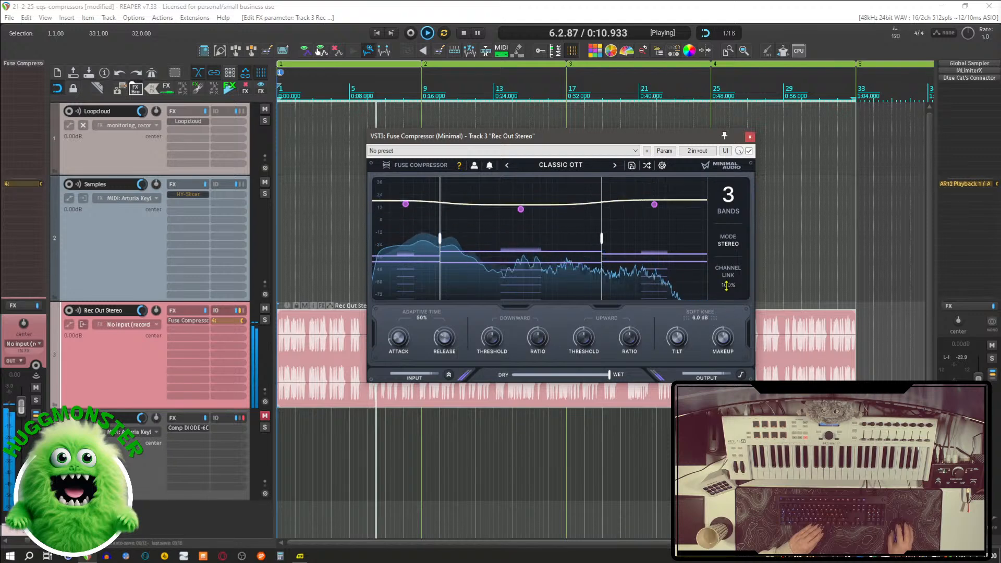
{"action": "key", "text": "space"}
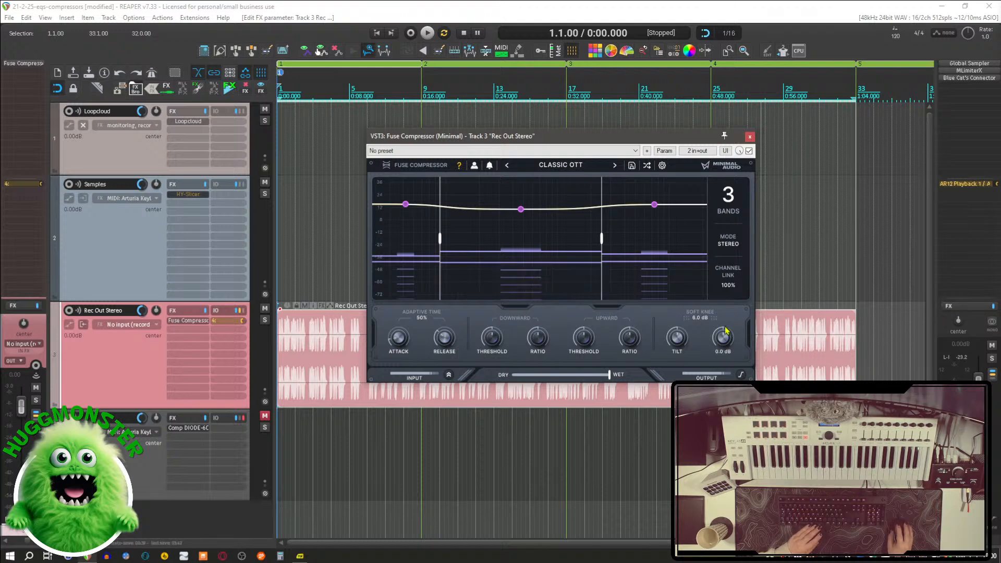
Step: Load the Air Fuse preset from Fuse Compressor's Character category and audition it on the drum recording
{"action": "left_click_drag", "start_coordinate": [522, 136], "coordinate": [476, 125]}
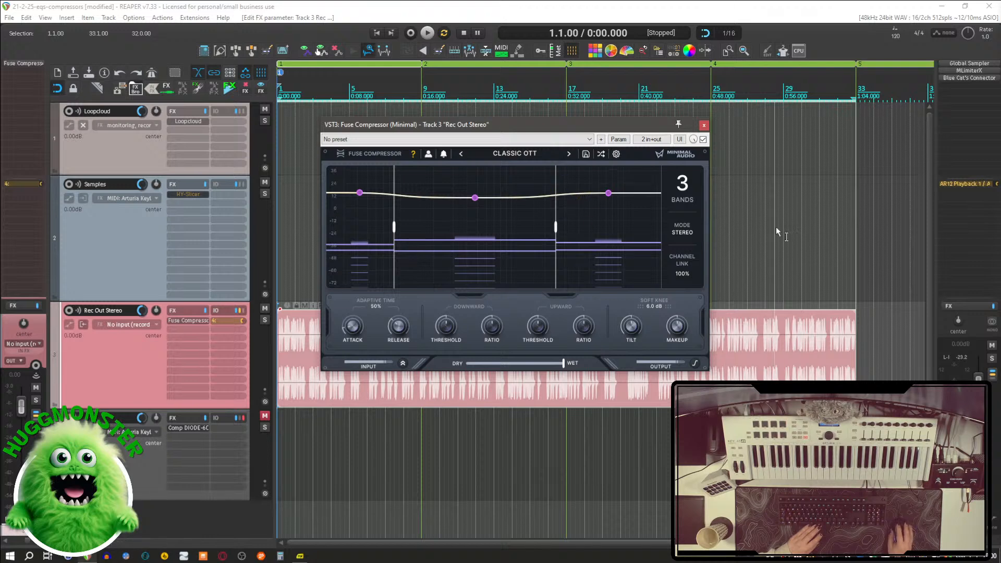
{"action": "mouse_move", "coordinate": [491, 127]}
{"action": "left_mouse_down"}
{"action": "mouse_move", "coordinate": [538, 132]}
{"action": "mouse_move", "coordinate": [504, 128]}
{"action": "left_mouse_up"}
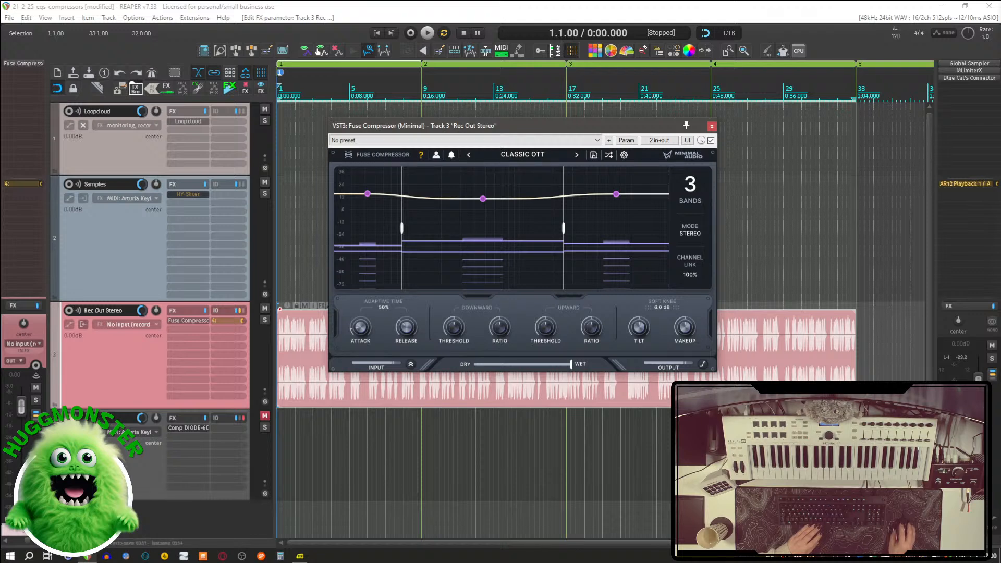
{"action": "left_click", "coordinate": [505, 157]}
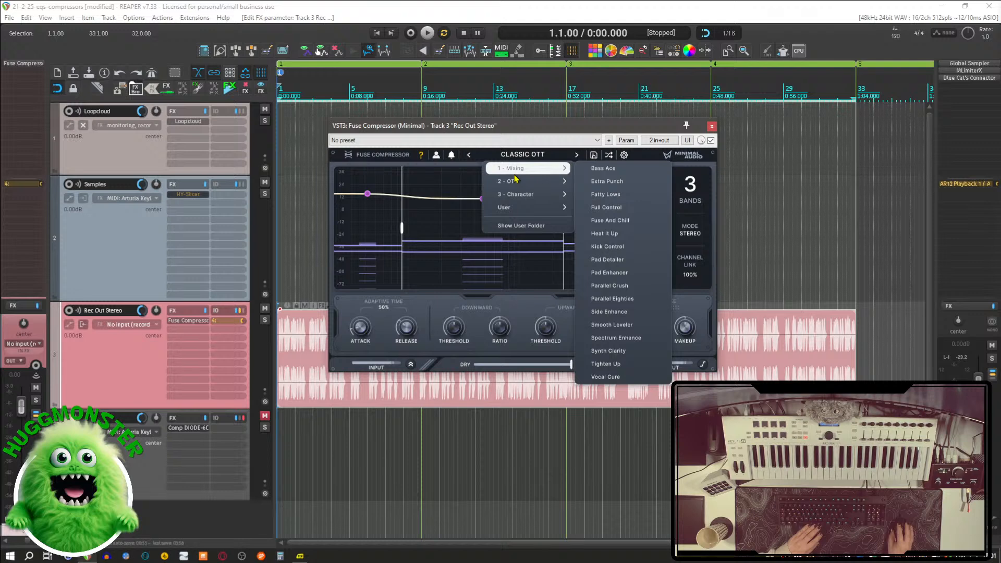
{"action": "mouse_move", "coordinate": [513, 197]}
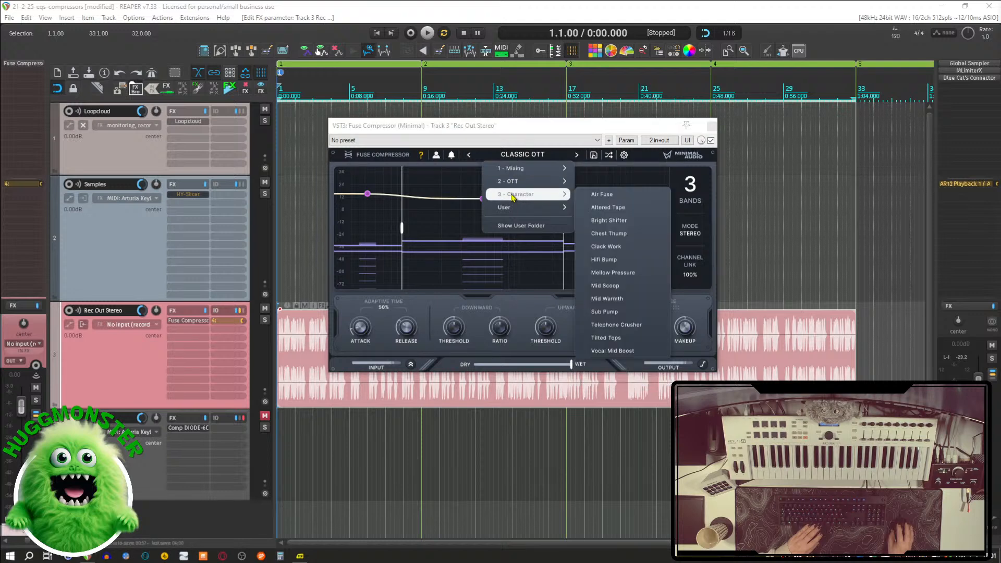
{"action": "left_click", "coordinate": [602, 194]}
{"action": "key", "text": "space"}
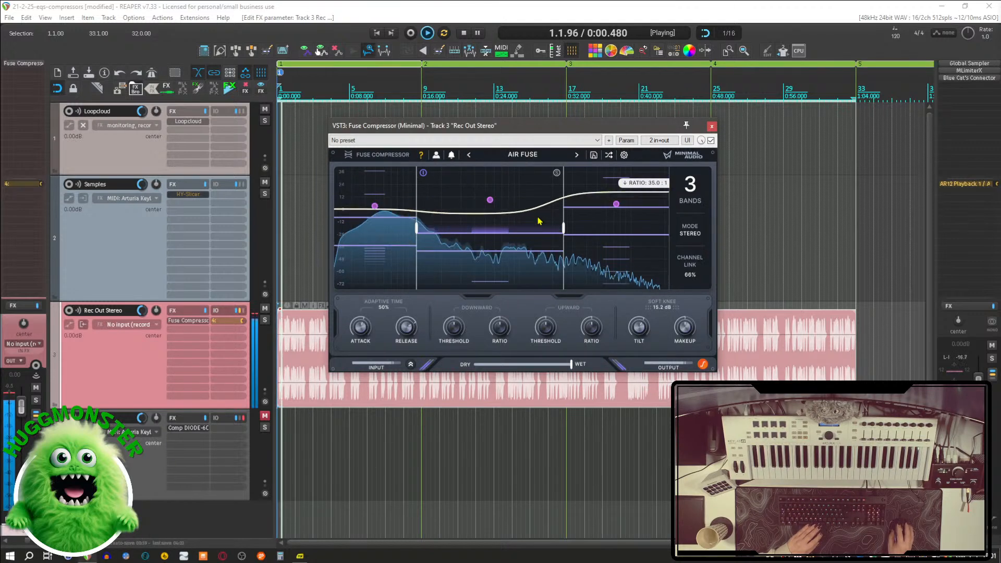
{"action": "key", "text": "space"}
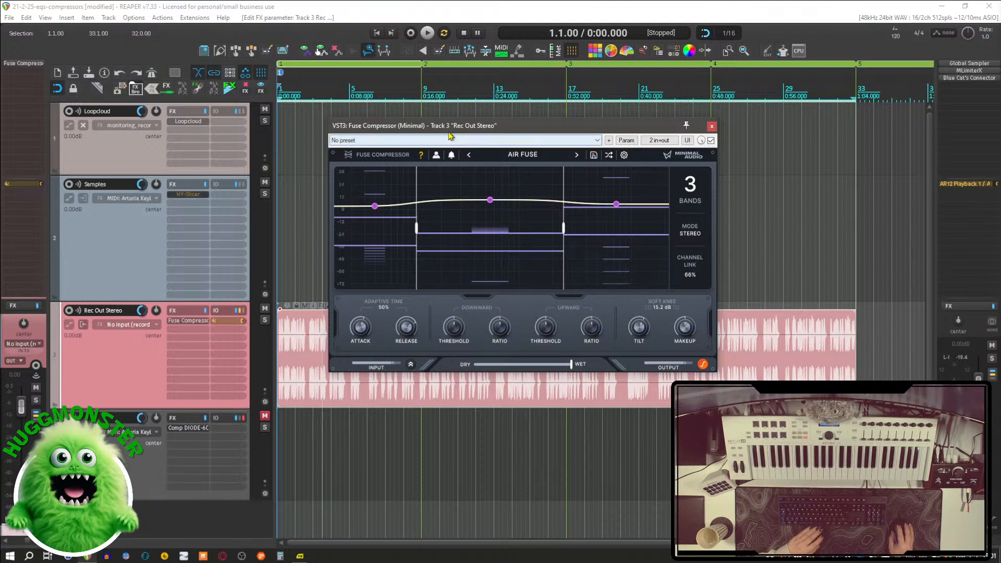
Step: Remove Fuse Compressor from the Rec Out Stereo track
{"action": "left_click_drag", "start_coordinate": [462, 121], "coordinate": [482, 137]}
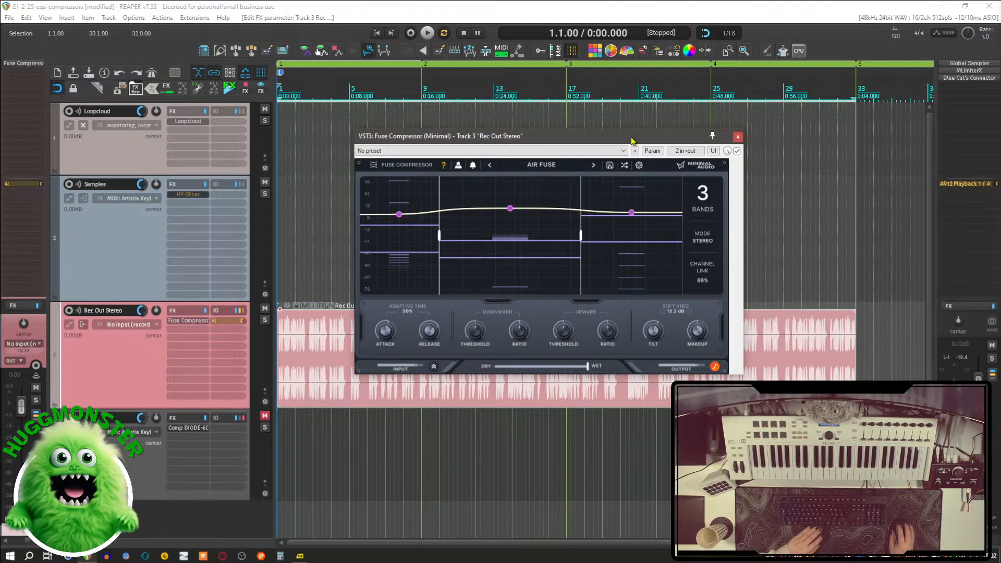
{"action": "left_click_drag", "start_coordinate": [631, 140], "coordinate": [605, 141]}
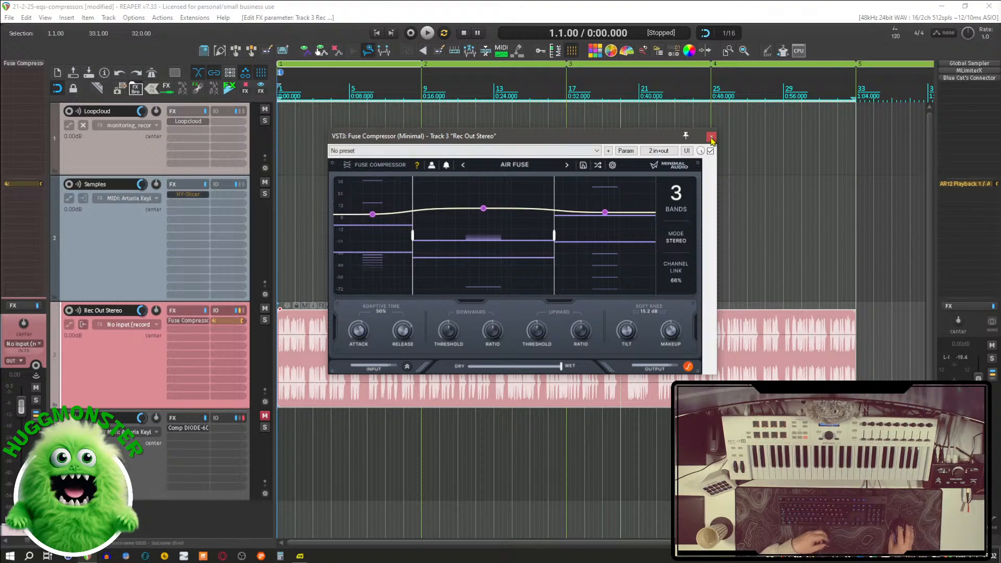
{"action": "left_click", "coordinate": [712, 138]}
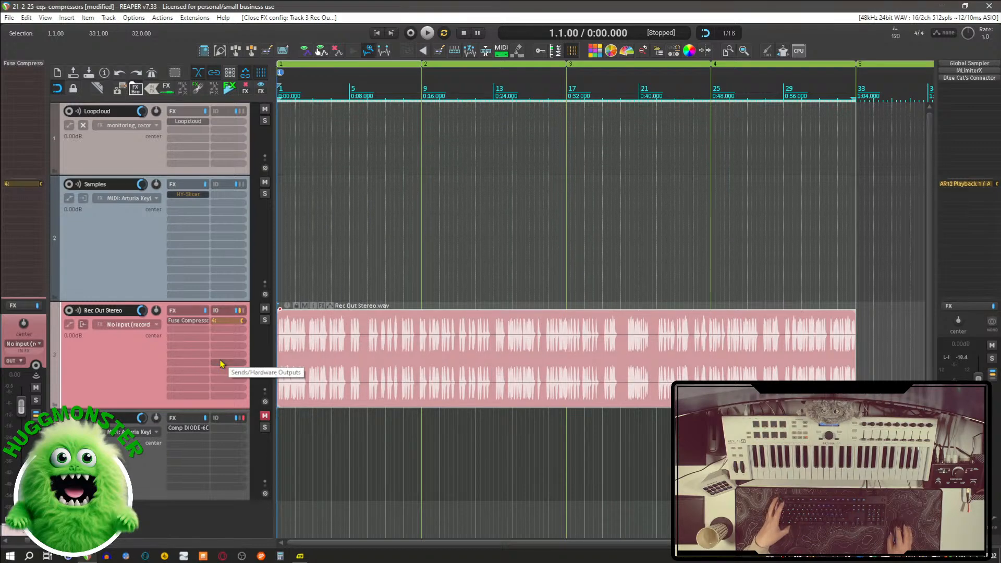
{"action": "left_click", "coordinate": [192, 321]}
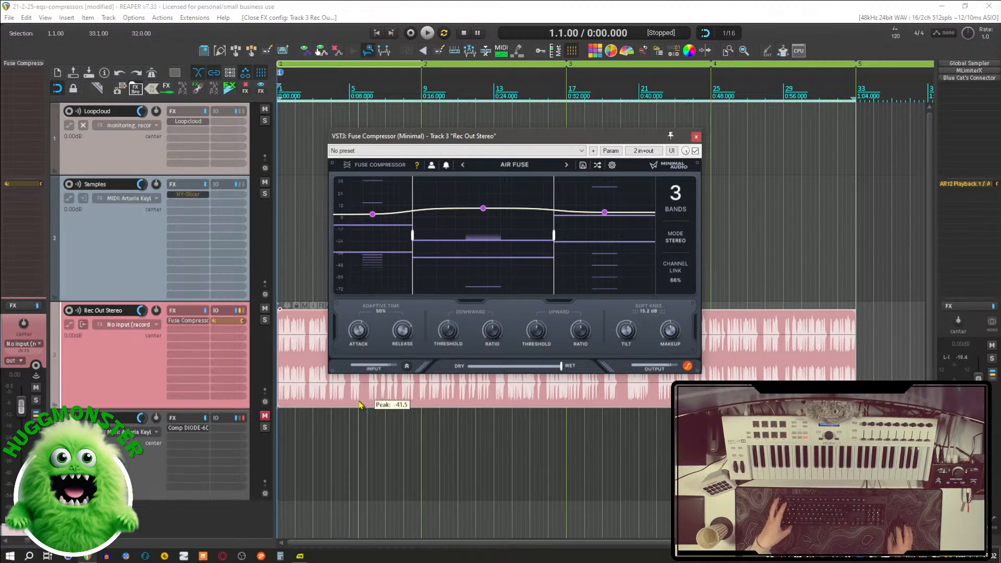
{"action": "left_click", "coordinate": [188, 324]}
{"action": "left_click", "coordinate": [189, 321], "text": "alt"}
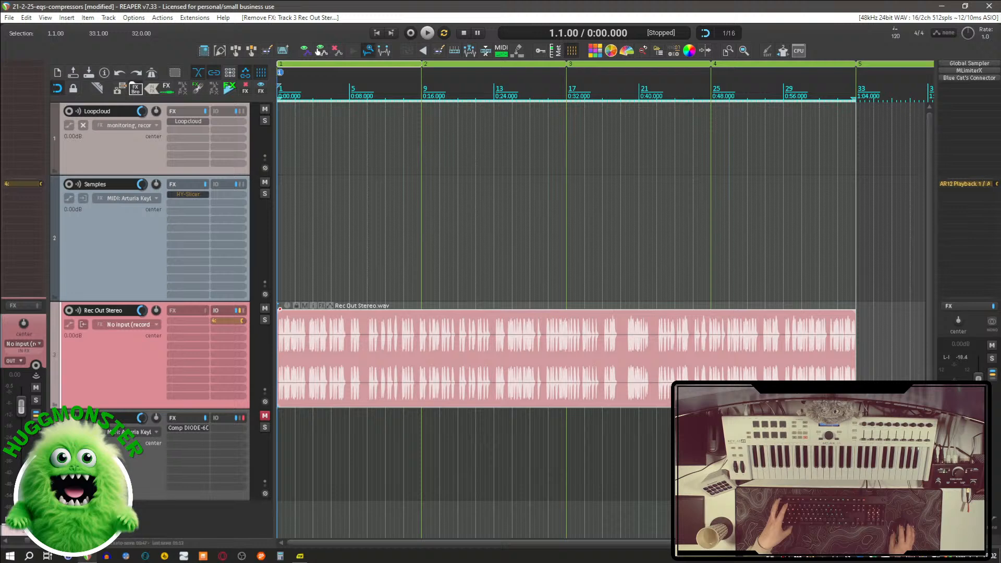
Step: Add the HoRNetMulticompPlusMK2 plug-in to the Rec Out Stereo track and move its window off the start of the recording
{"action": "key", "text": "f"}
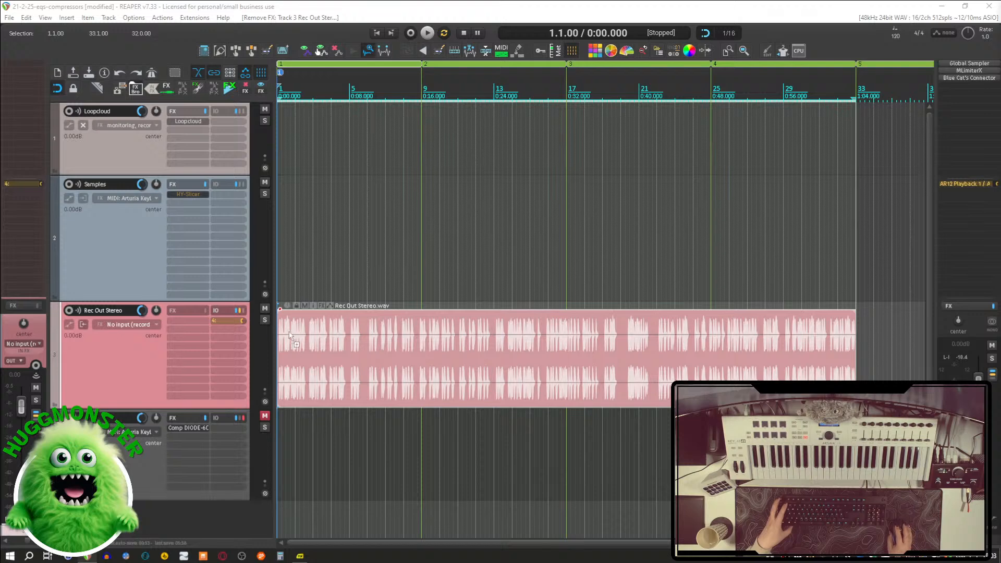
{"action": "left_click_drag", "start_coordinate": [289, 333], "coordinate": [197, 320]}
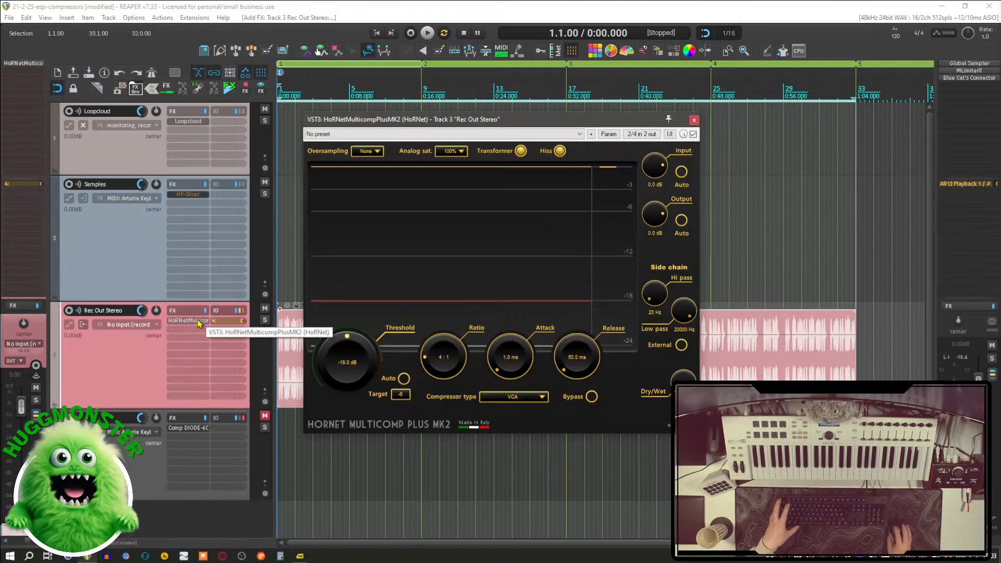
{"action": "left_click_drag", "start_coordinate": [491, 122], "coordinate": [637, 95]}
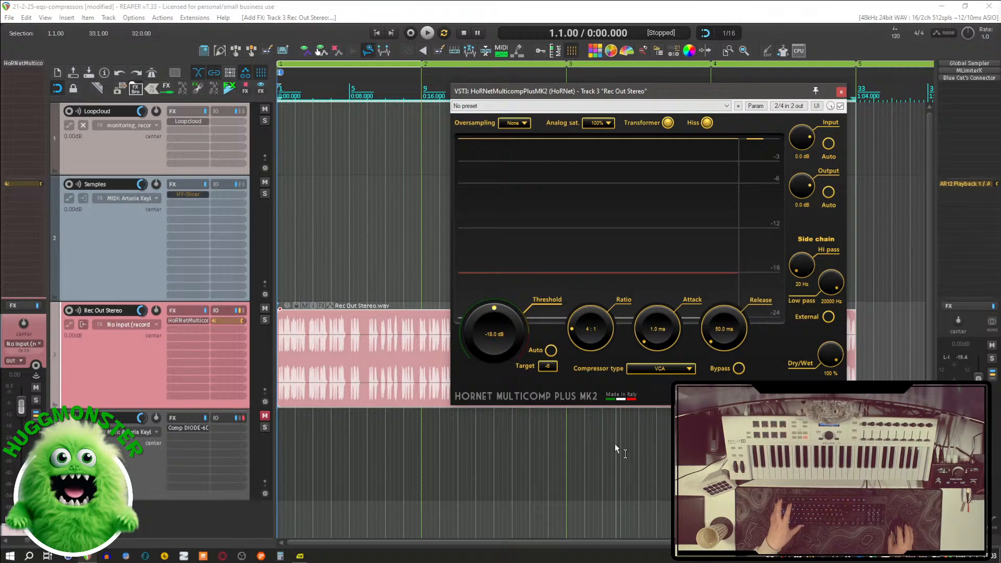
Step: Audition the drum recording through HoRNetMulticompPlusMK2 with its initial VCA settings, shifting the plug-in window off the end of the recording
{"action": "key", "text": "space"}
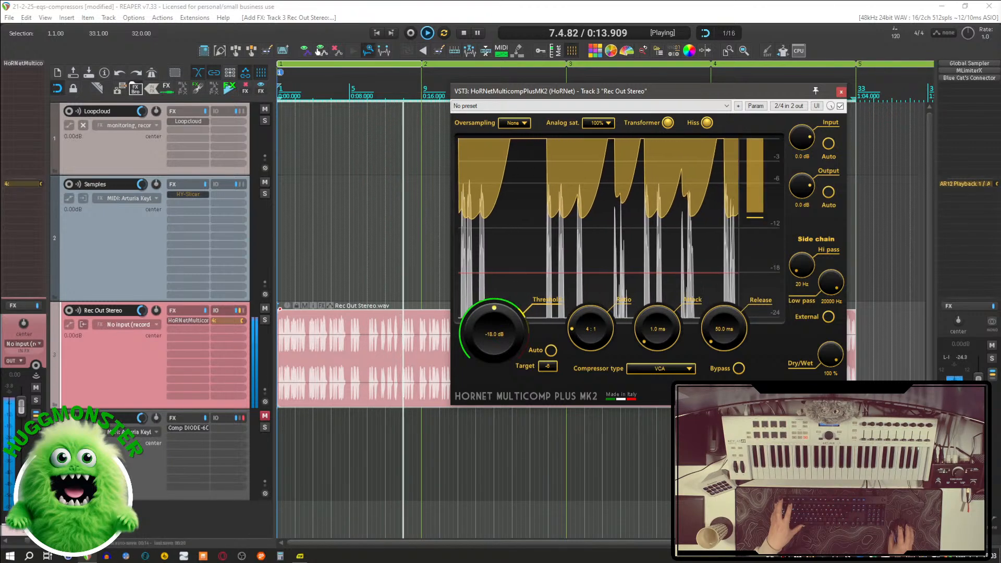
{"action": "key", "text": "space"}
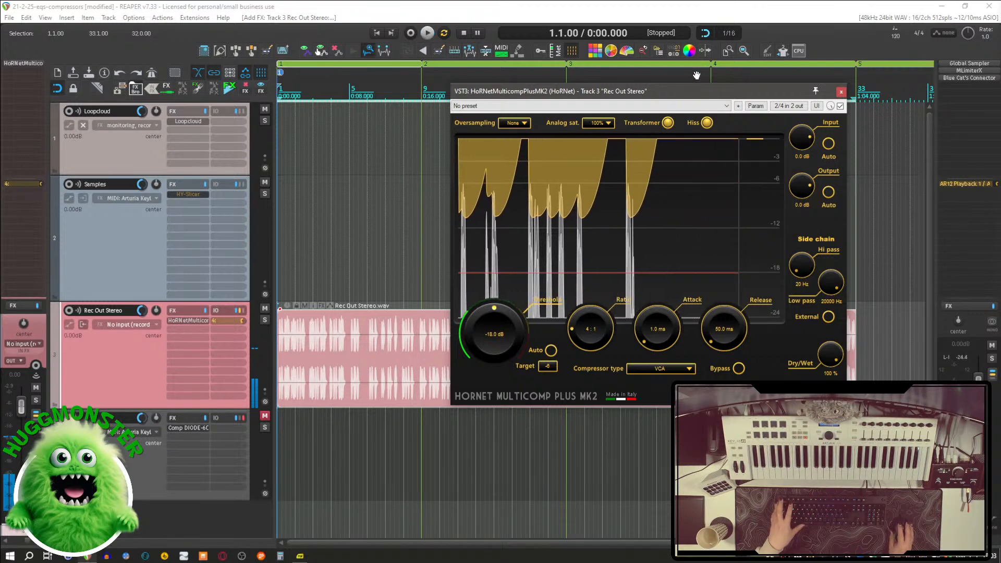
{"action": "left_click_drag", "start_coordinate": [687, 98], "coordinate": [617, 131]}
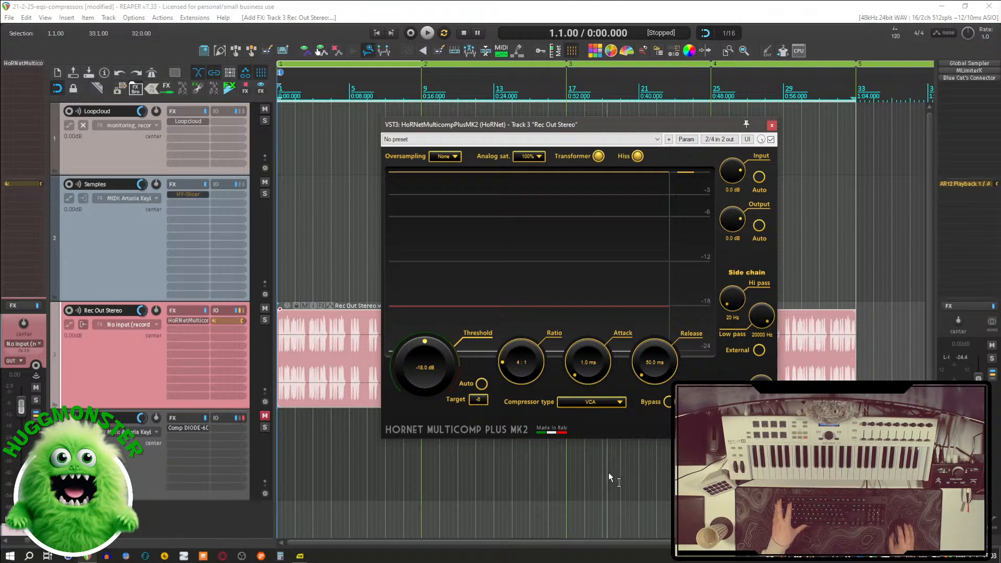
{"action": "key", "text": "space"}
{"action": "key", "text": "space"}
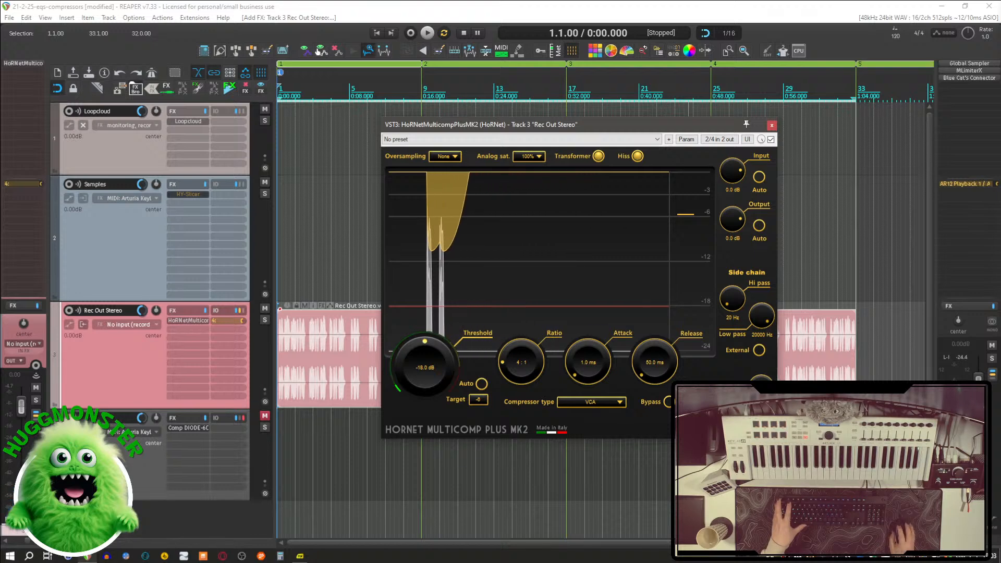
Step: Reposition the plug-in window, play the drum recording, and set the compressor's threshold to -10.8 dB and ratio to 2:1
{"action": "left_click_drag", "start_coordinate": [587, 125], "coordinate": [602, 117]}
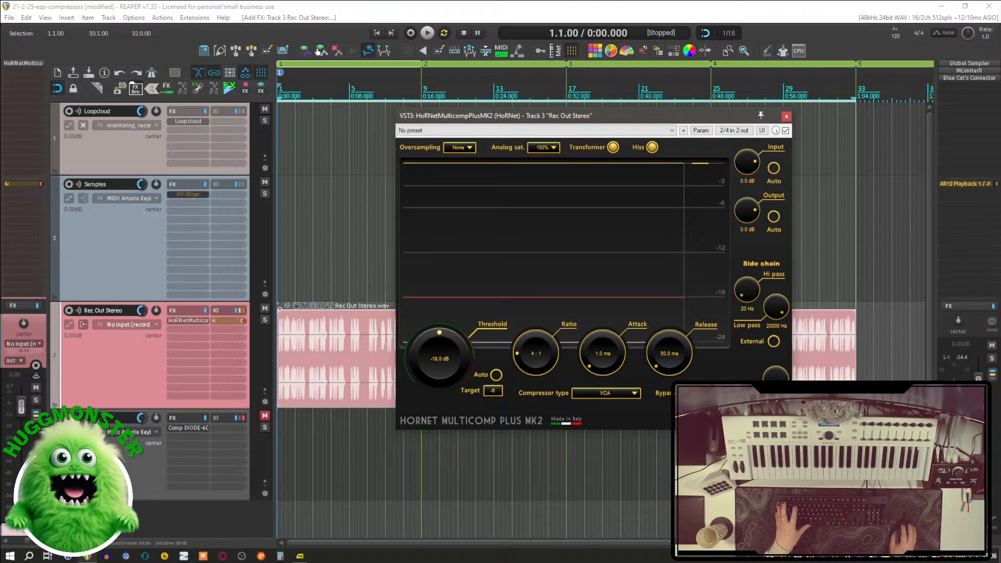
{"action": "left_click_drag", "start_coordinate": [611, 119], "coordinate": [627, 110]}
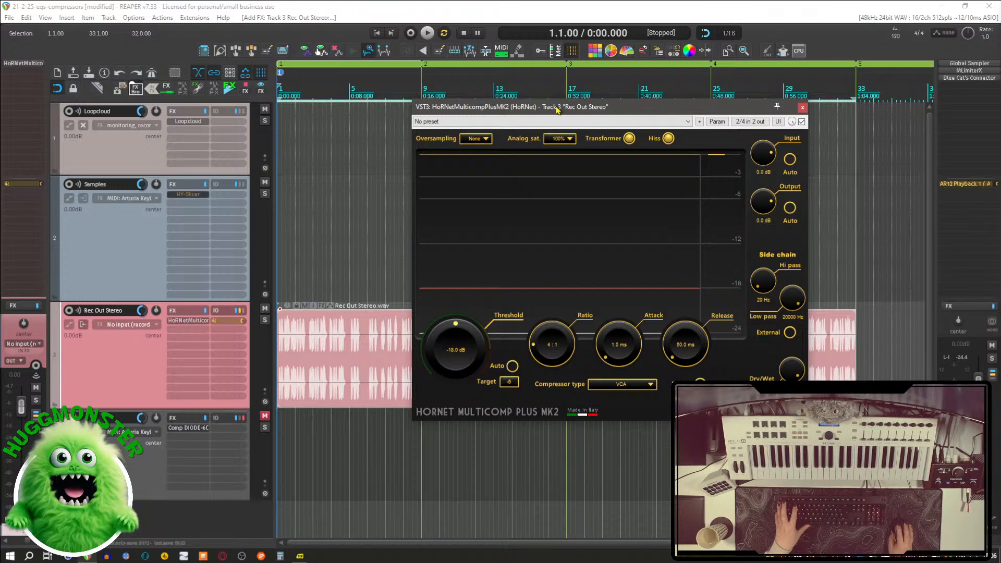
{"action": "left_click_drag", "start_coordinate": [557, 108], "coordinate": [581, 113]}
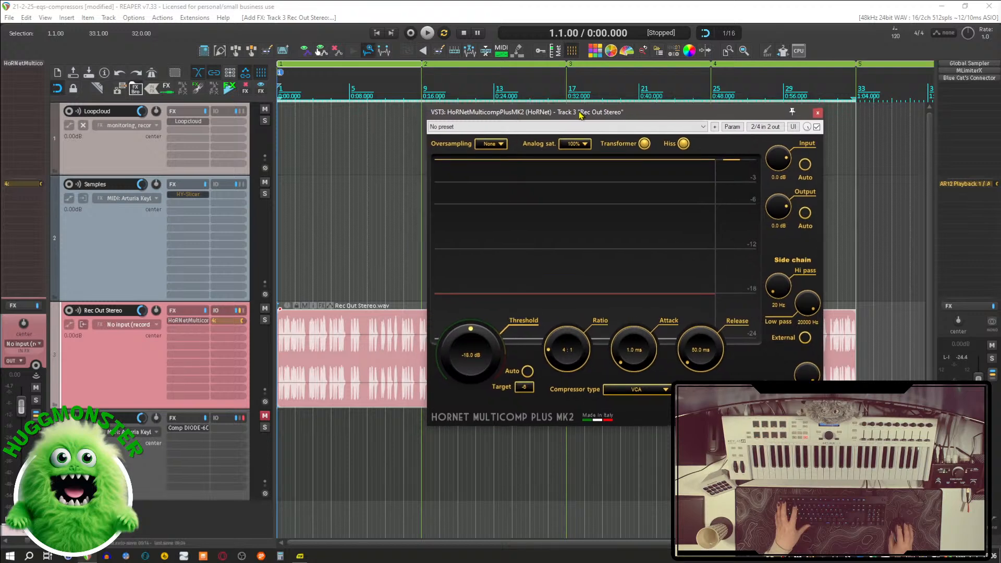
{"action": "key", "text": "space"}
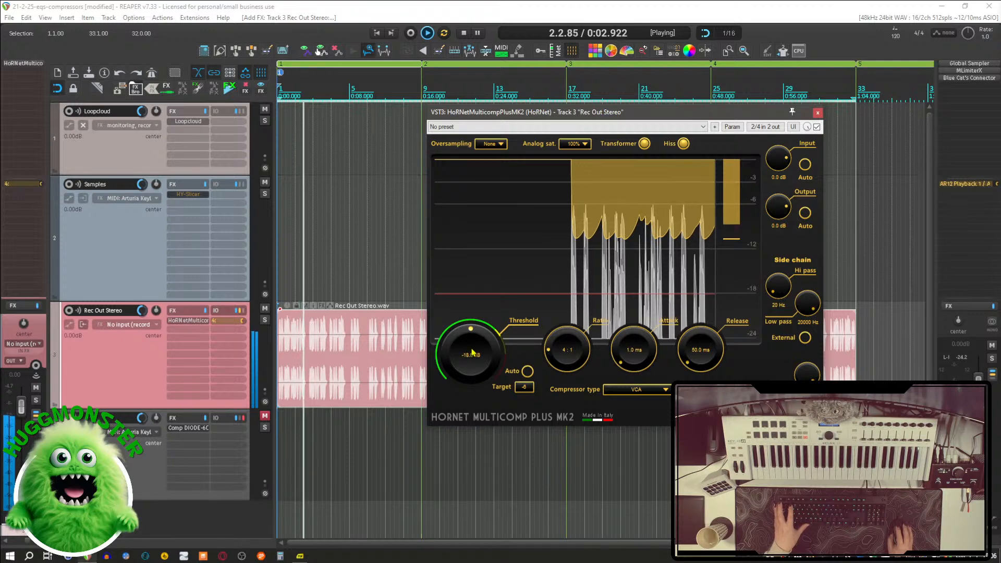
{"action": "left_click_drag", "start_coordinate": [479, 345], "coordinate": [487, 307]}
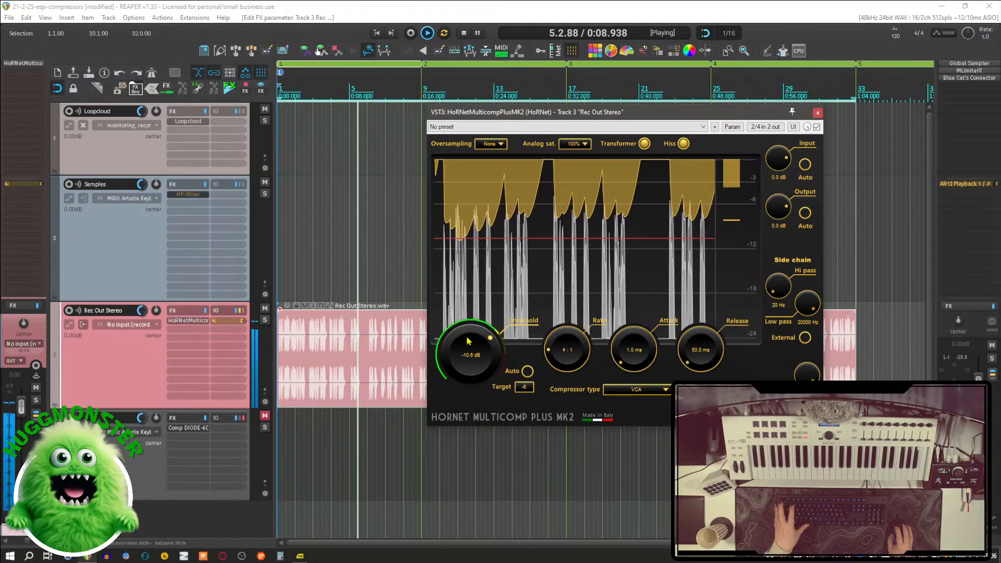
{"action": "left_click_drag", "start_coordinate": [567, 352], "coordinate": [571, 373]}
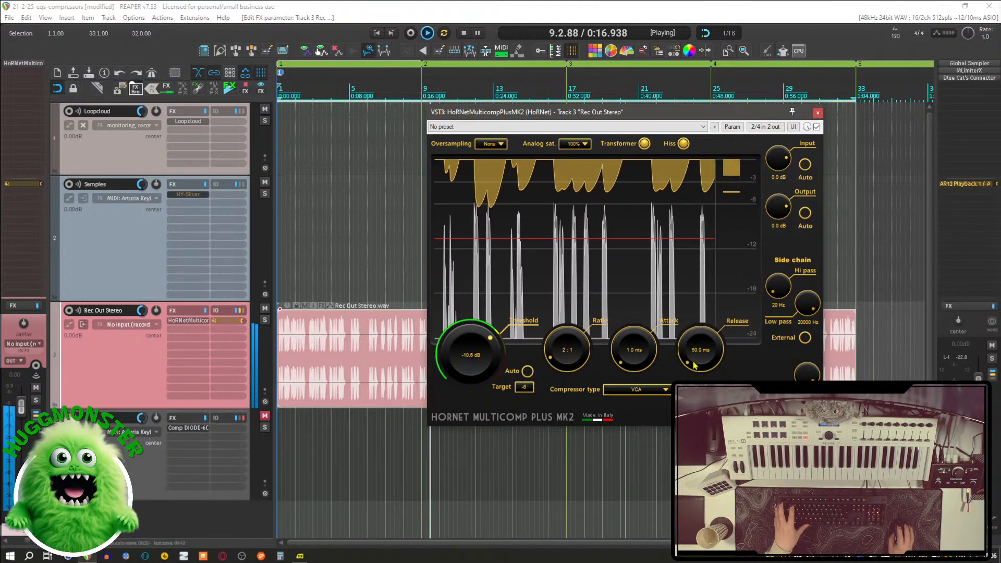
Step: Switch the compressor type to FET during playback, audition it briefly and stop
{"action": "left_click", "coordinate": [650, 391]}
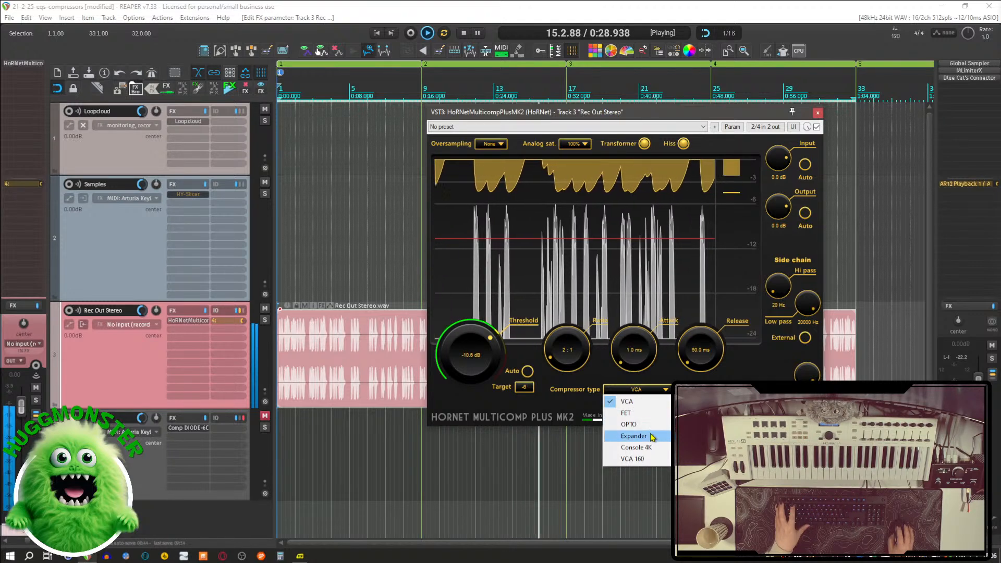
{"action": "left_click", "coordinate": [649, 413]}
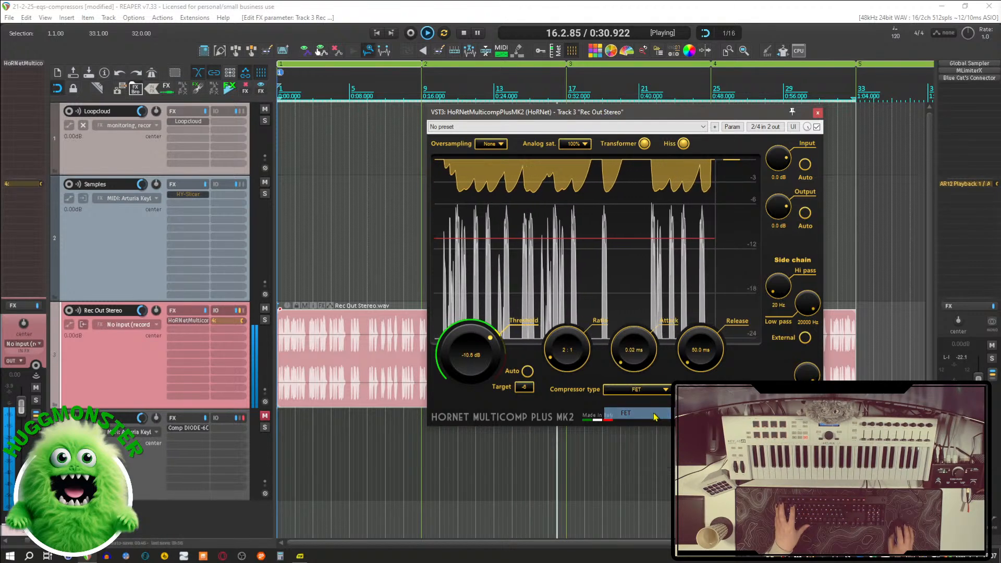
{"action": "key", "text": "space"}
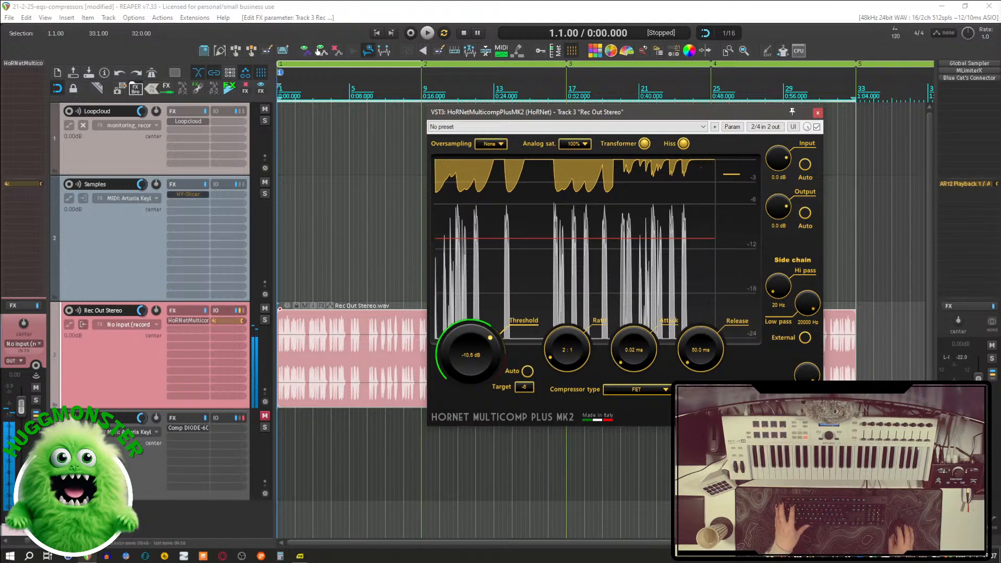
Step: Set the compressor type to OPTO, change it to Expander, and audition Expander on the drum recording
{"action": "left_click", "coordinate": [634, 391]}
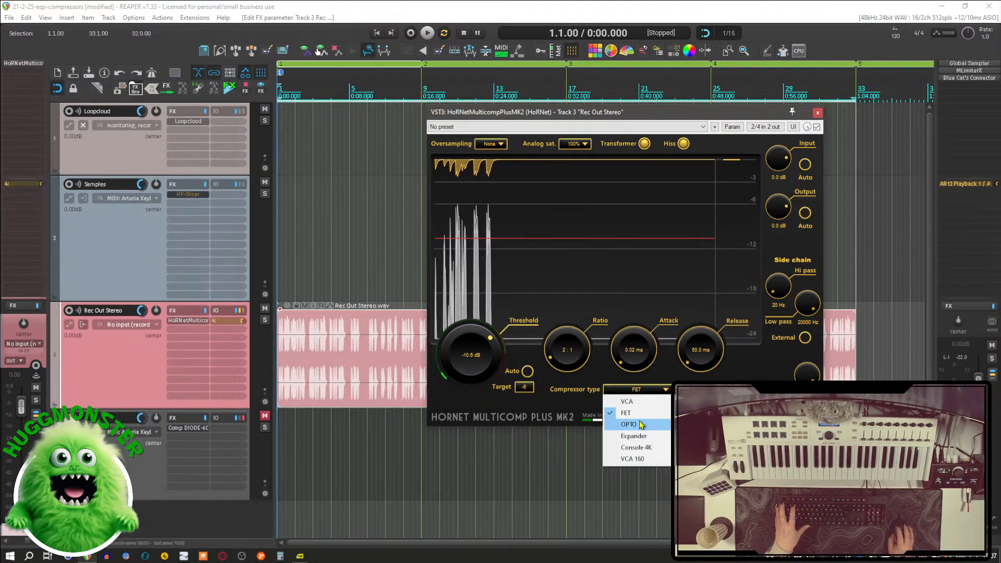
{"action": "left_click", "coordinate": [641, 425]}
{"action": "left_click", "coordinate": [641, 392]}
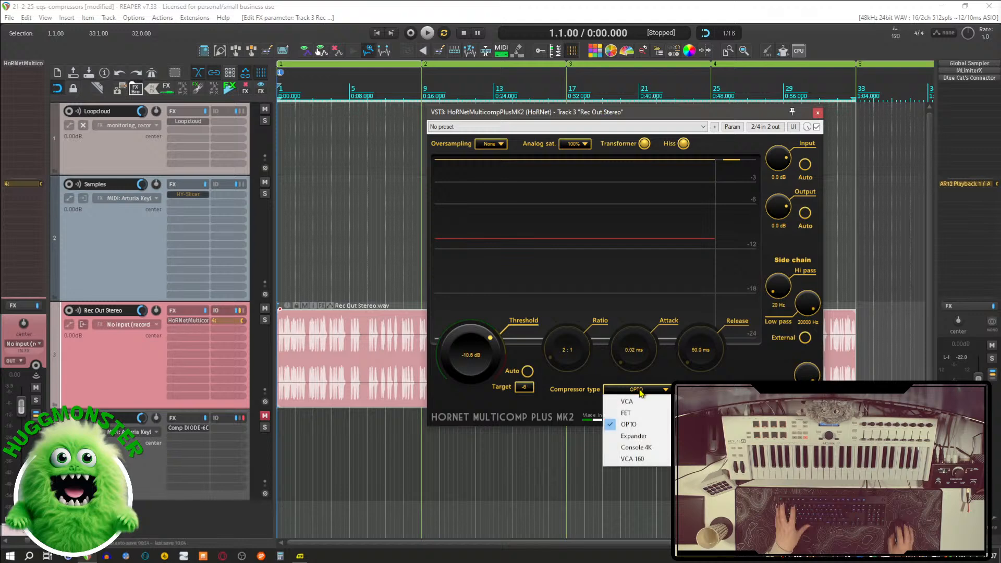
{"action": "left_click", "coordinate": [643, 438]}
{"action": "key", "text": "space"}
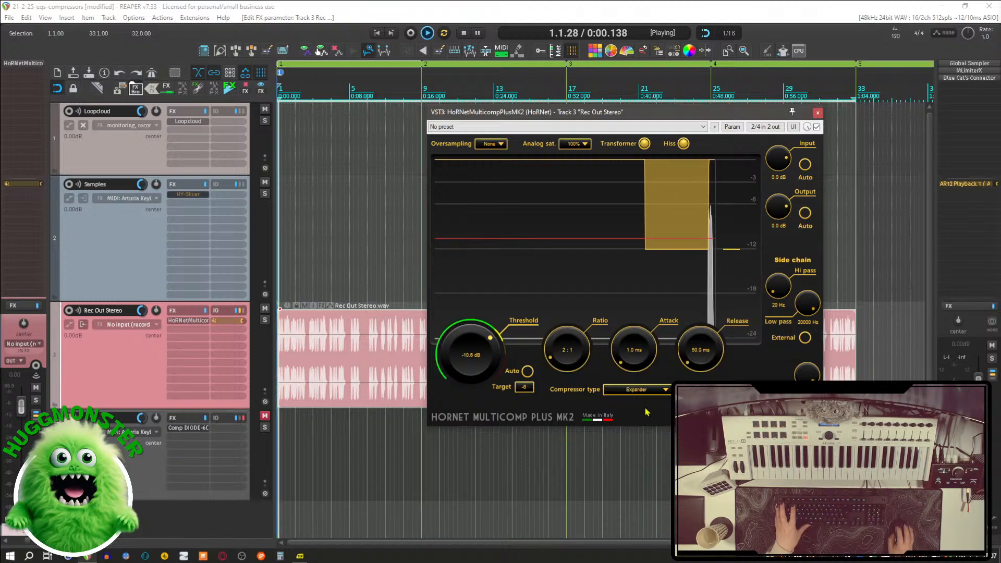
{"action": "key", "text": "space"}
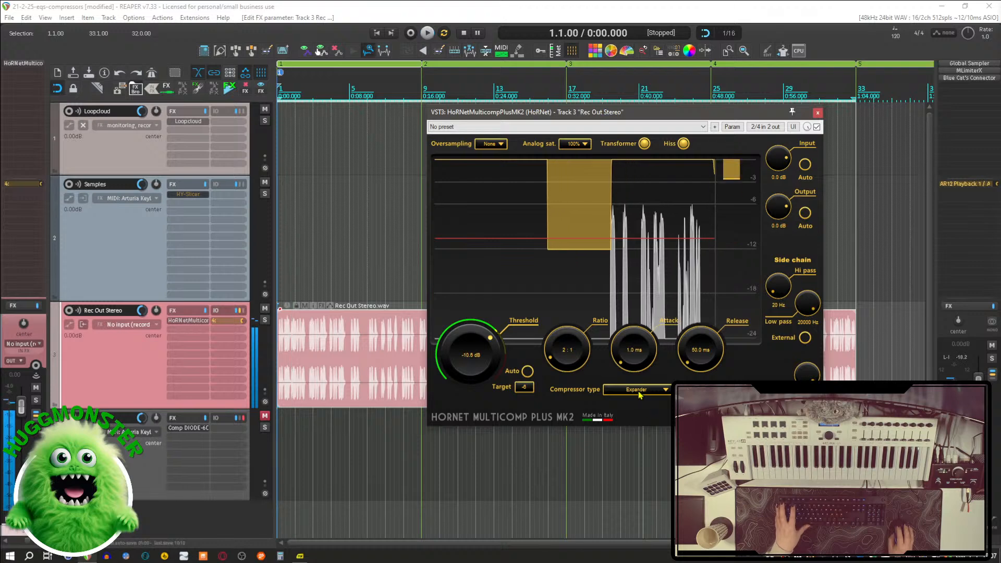
Step: Switch the compressor type to VCA 160 and on to OPTO, and set the threshold to -8.5 dB during playback
{"action": "left_click", "coordinate": [646, 390]}
{"action": "left_click", "coordinate": [648, 460]}
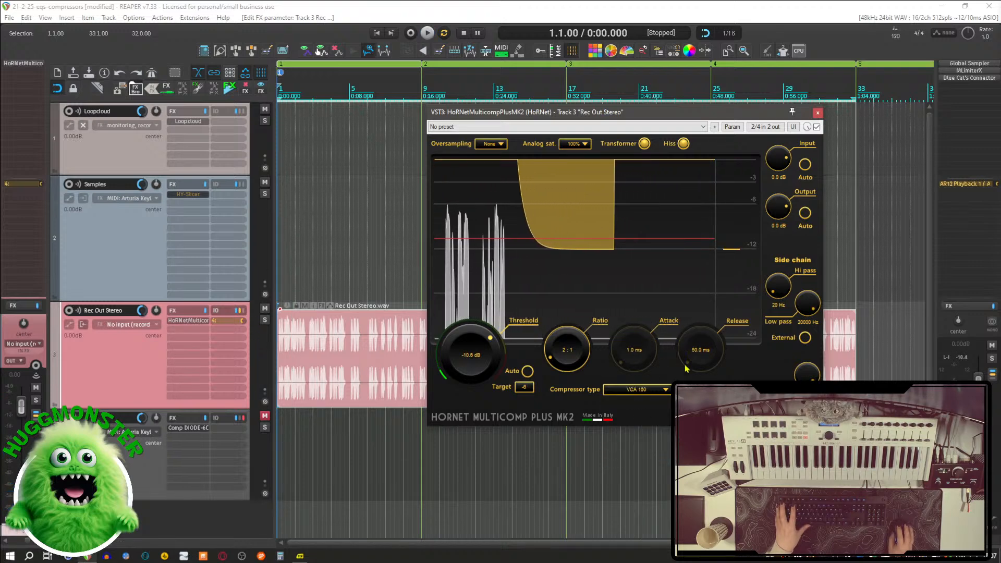
{"action": "left_click", "coordinate": [633, 391]}
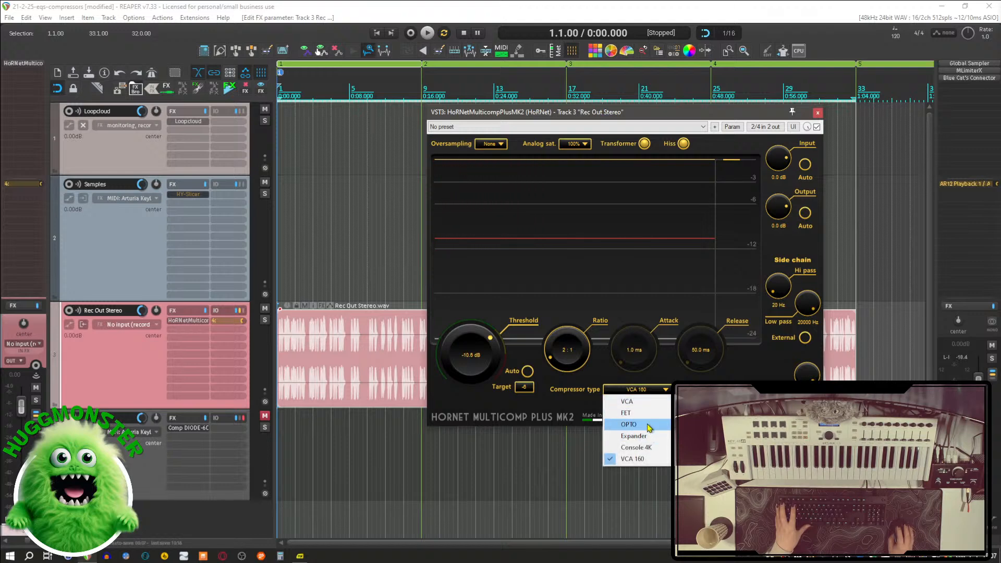
{"action": "left_click", "coordinate": [630, 425]}
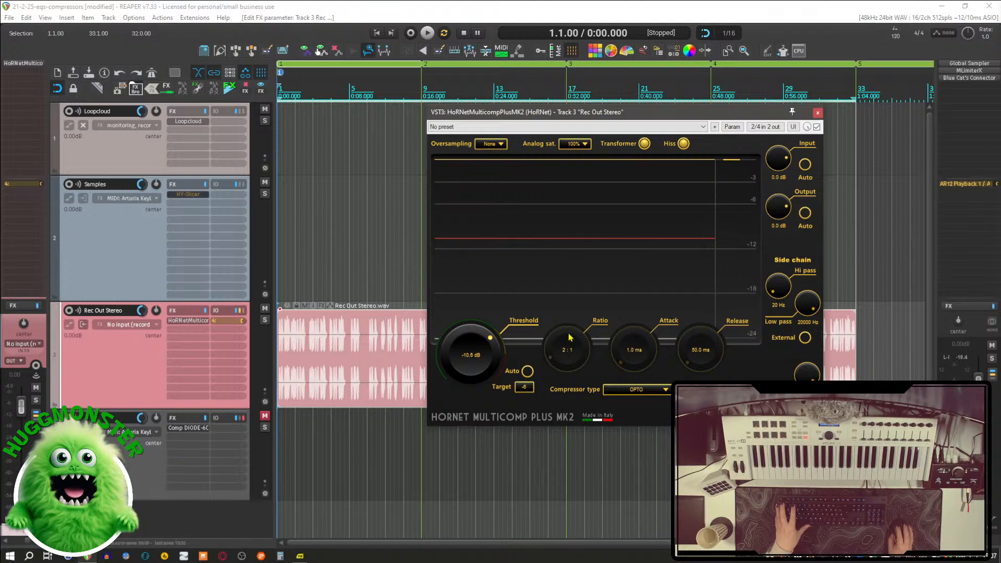
{"action": "key", "text": "space"}
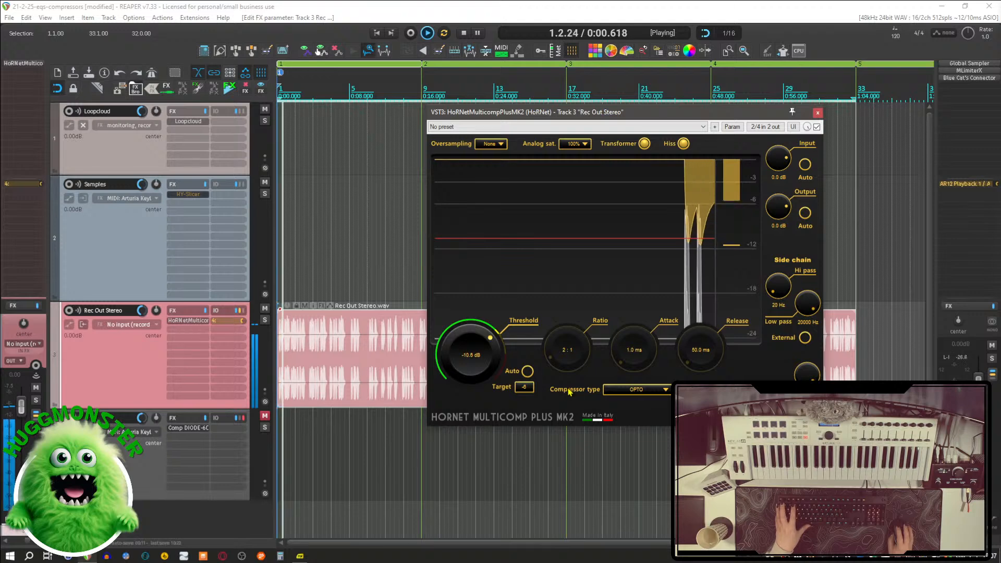
{"action": "left_click_drag", "start_coordinate": [473, 359], "coordinate": [463, 327]}
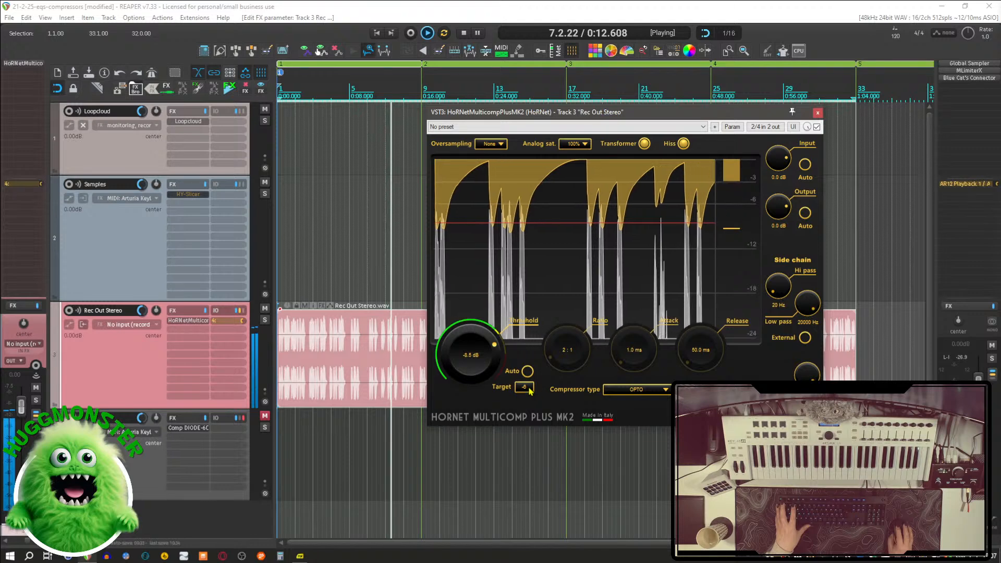
Step: Compare the Console 4K, VCA and VCA 160 compressor types on the playing drum recording, ending on VCA 160, and stop playback
{"action": "left_click", "coordinate": [631, 396]}
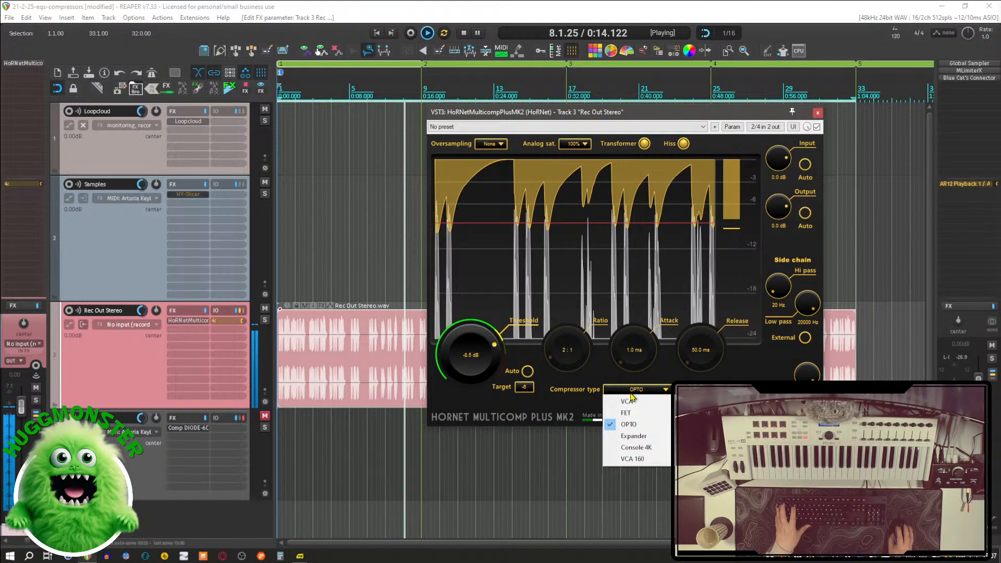
{"action": "left_click", "coordinate": [640, 446]}
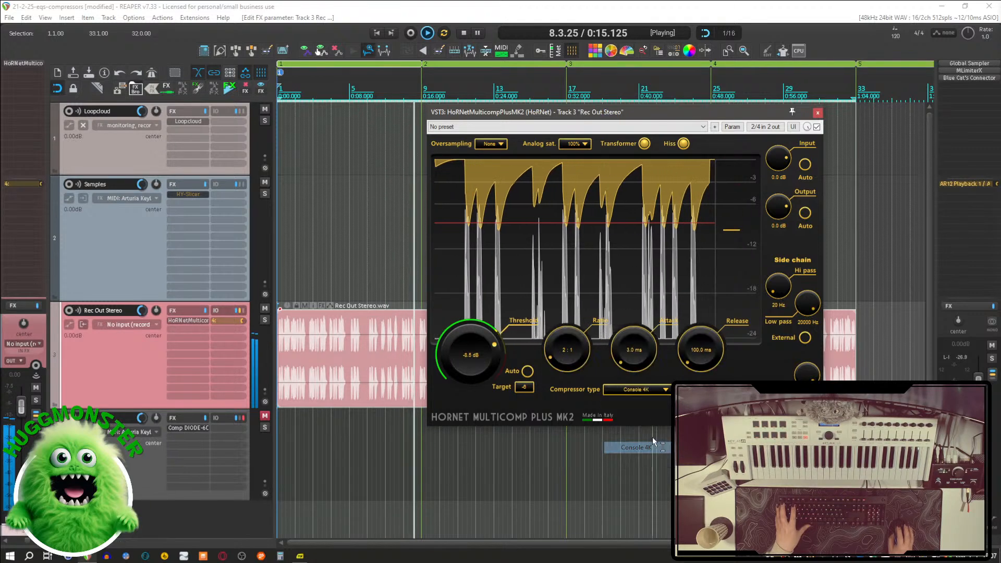
{"action": "left_click", "coordinate": [645, 391]}
{"action": "left_click", "coordinate": [639, 401]}
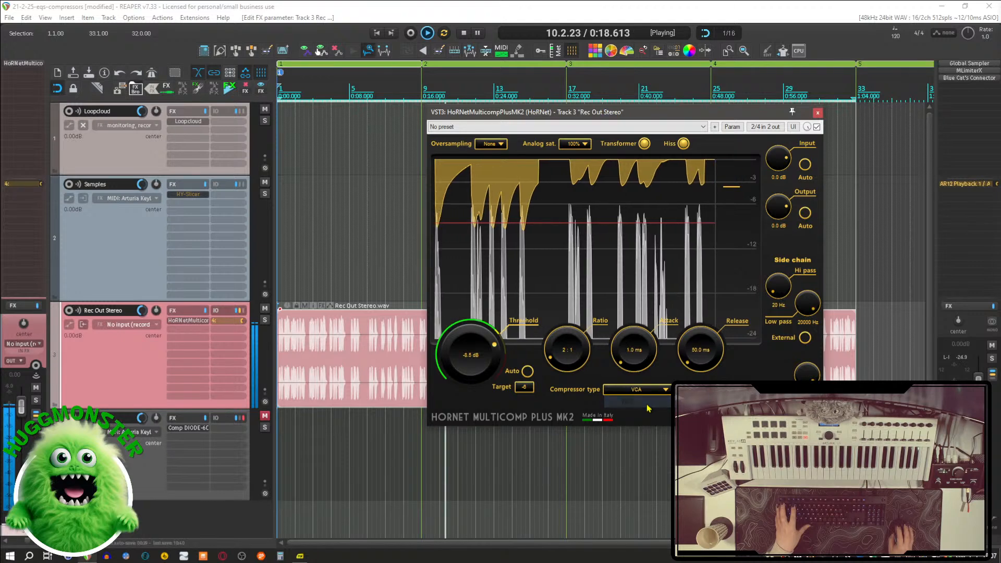
{"action": "left_click", "coordinate": [643, 392]}
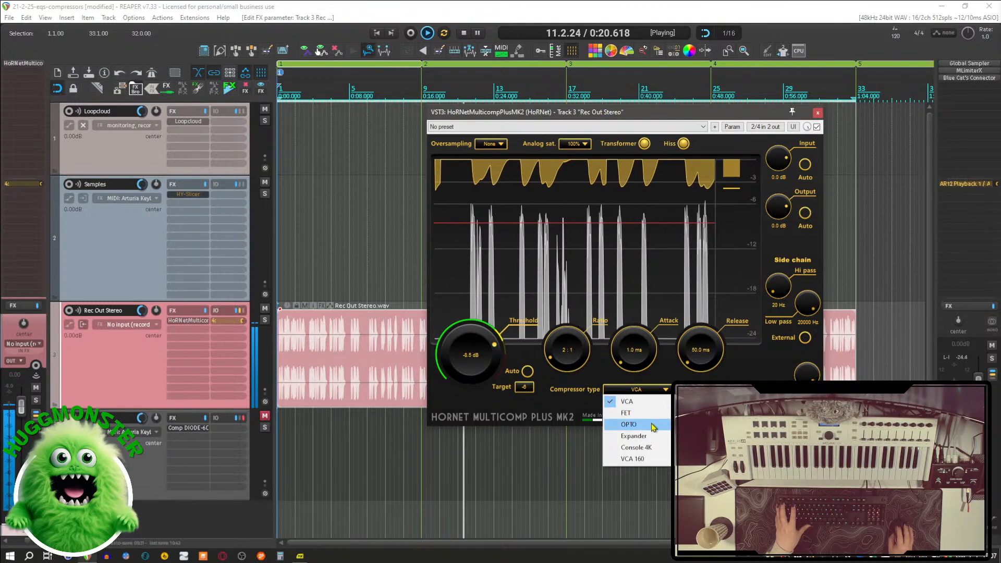
{"action": "left_click", "coordinate": [648, 459]}
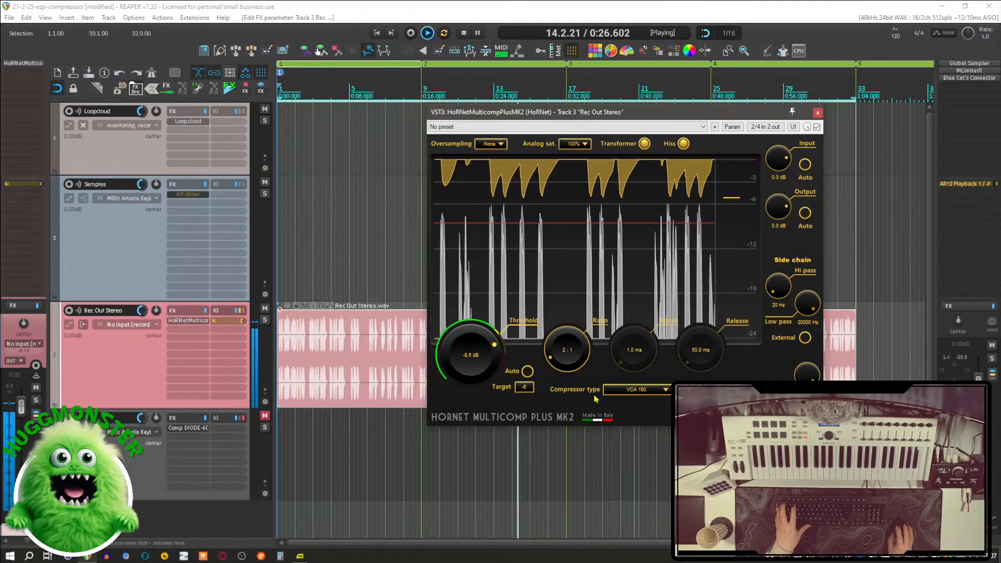
{"action": "key", "text": "space"}
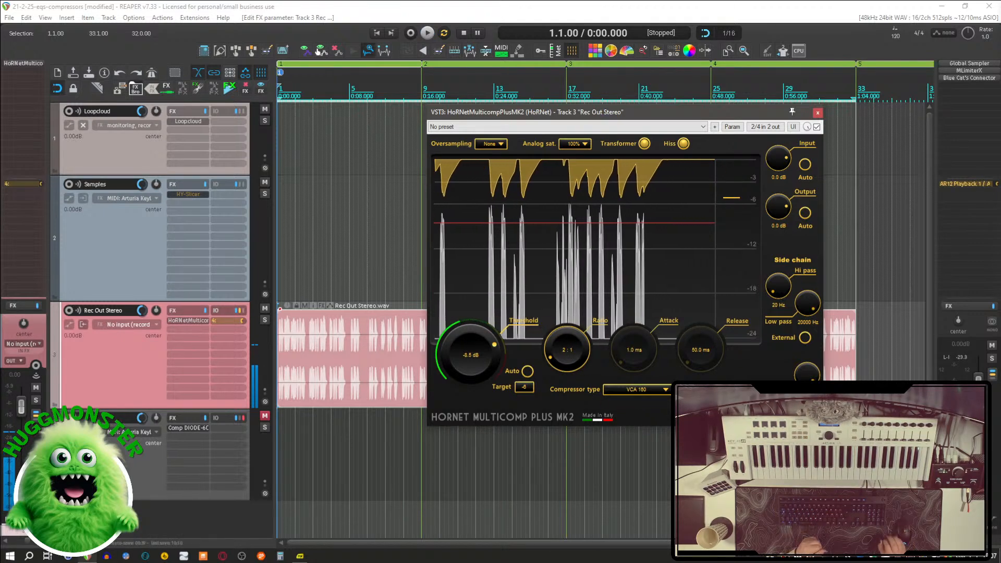
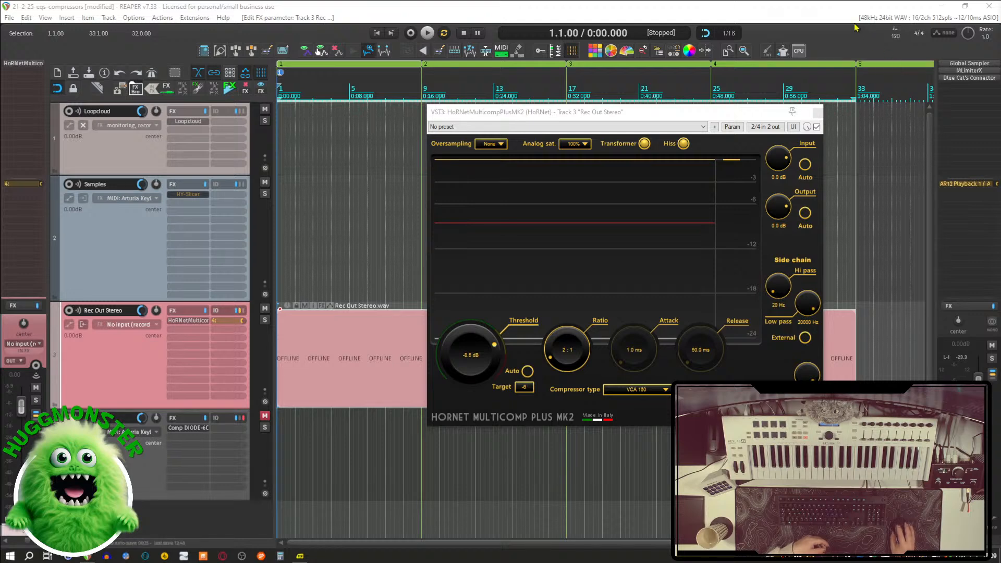
Step: Remove HoRNetMulticompPlusMK2 from the Rec Out Stereo track
{"action": "left_click", "coordinate": [813, 5]}
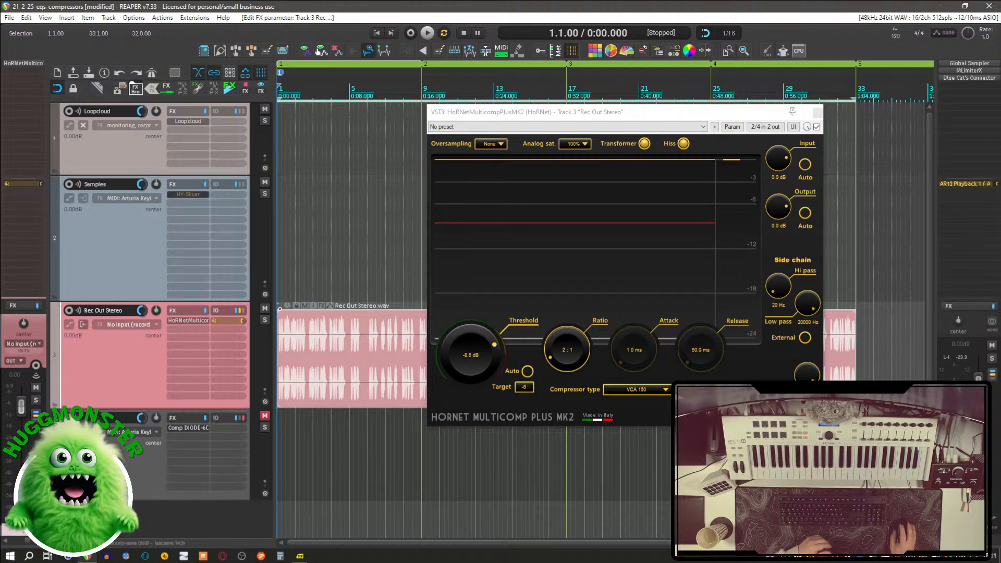
{"action": "left_click_drag", "start_coordinate": [554, 120], "coordinate": [538, 116]}
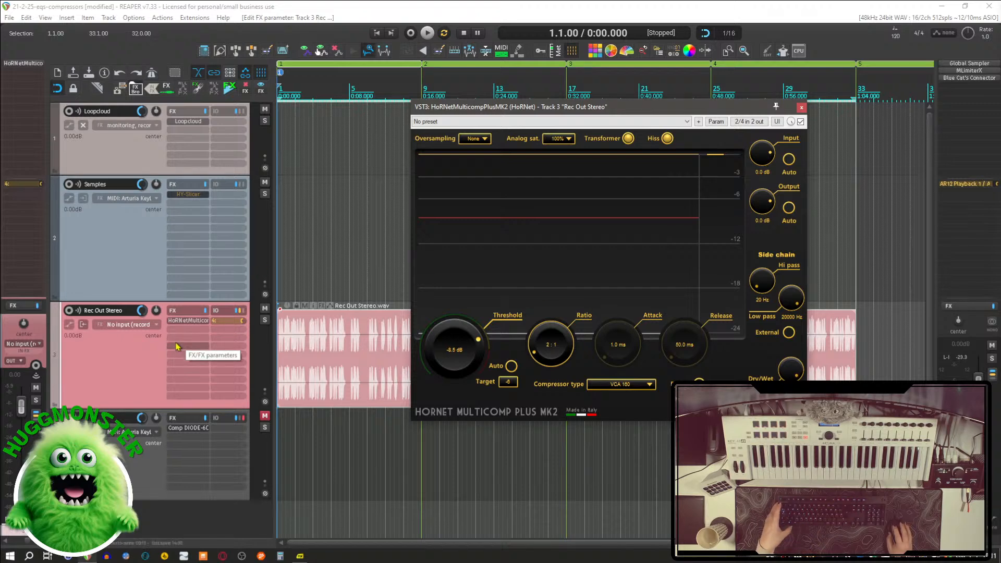
{"action": "left_click", "coordinate": [188, 320], "text": "alt"}
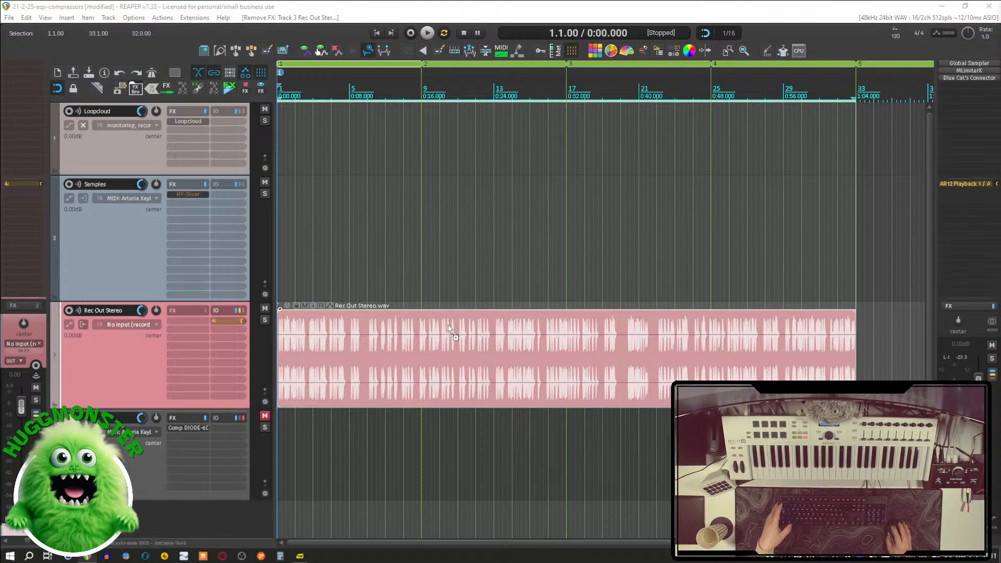
Step: Add the MJUCjr plug-in to the Rec Out Stereo track for a brief look and remove it again
{"action": "left_click", "coordinate": [189, 323]}
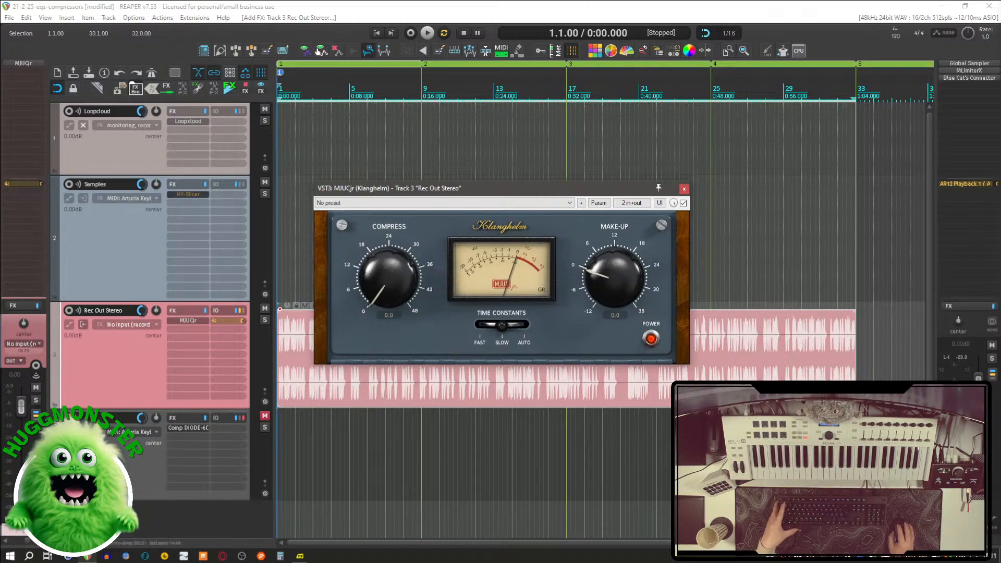
{"action": "left_click", "coordinate": [685, 189]}
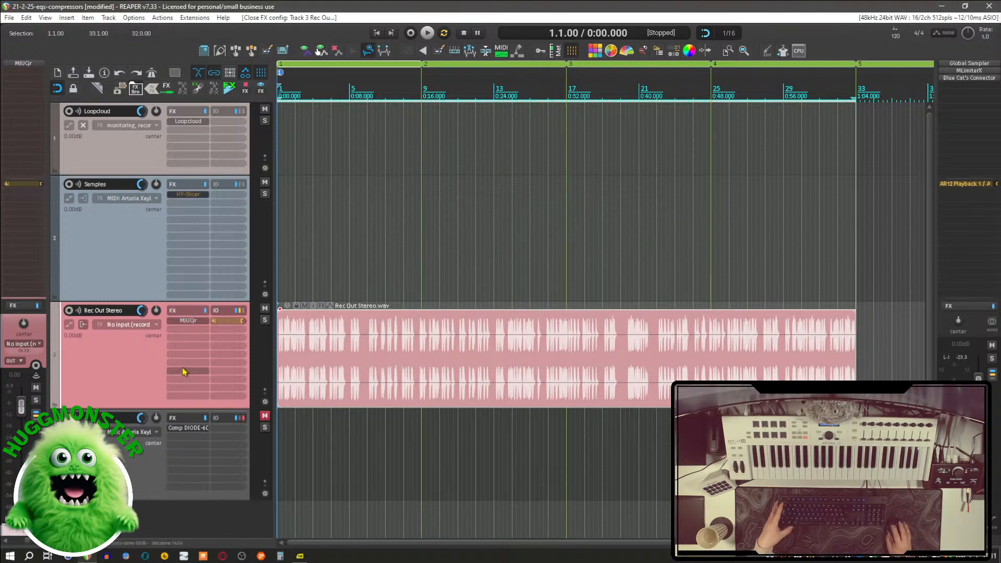
{"action": "left_click", "coordinate": [188, 320], "text": "alt"}
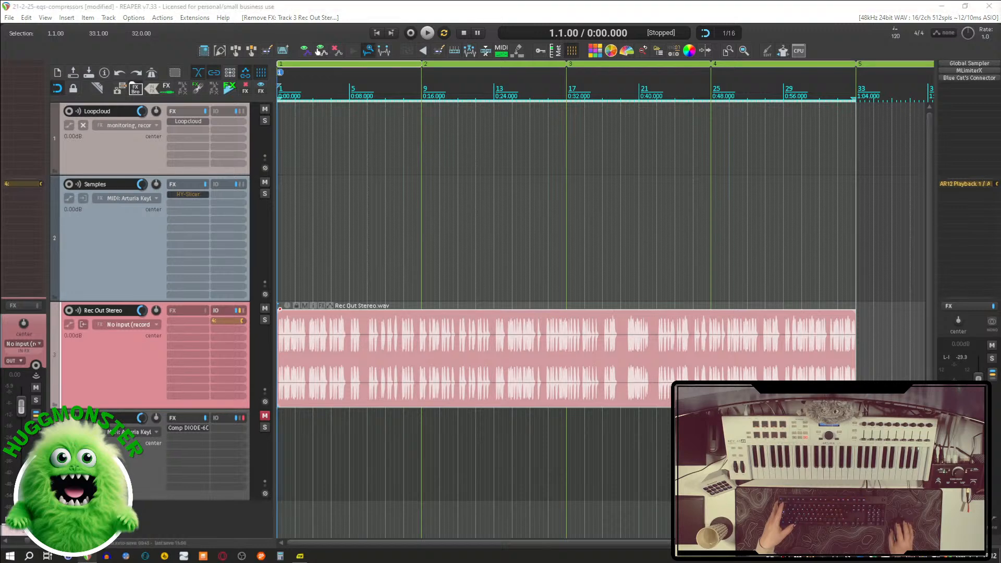
Step: Add kHs Compressor to the Rec Out Stereo track and lower its threshold to about -10 dB during playback
{"action": "left_click_drag", "start_coordinate": [1000, 200], "coordinate": [186, 327]}
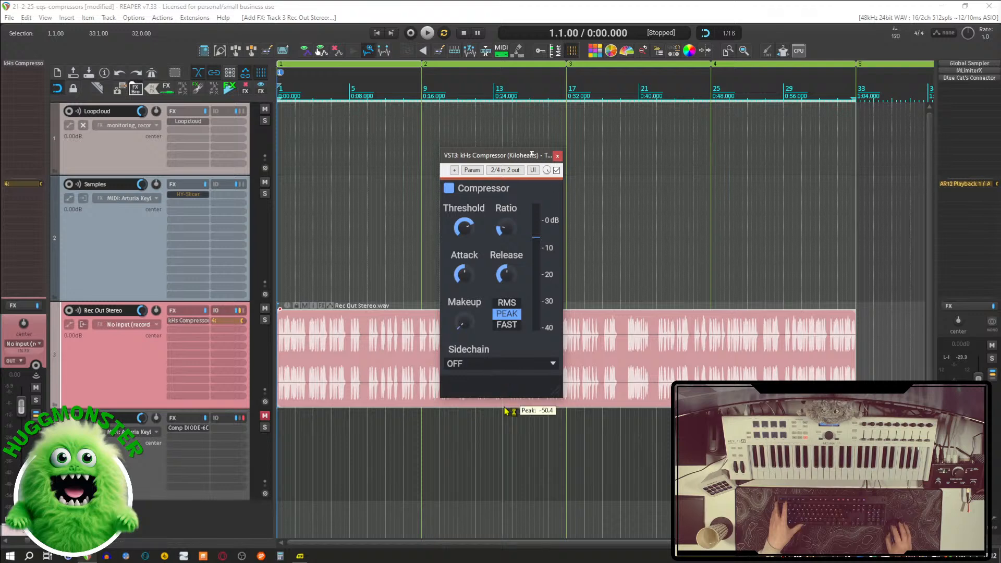
{"action": "left_click_drag", "start_coordinate": [496, 156], "coordinate": [543, 155]}
{"action": "key", "text": "space"}
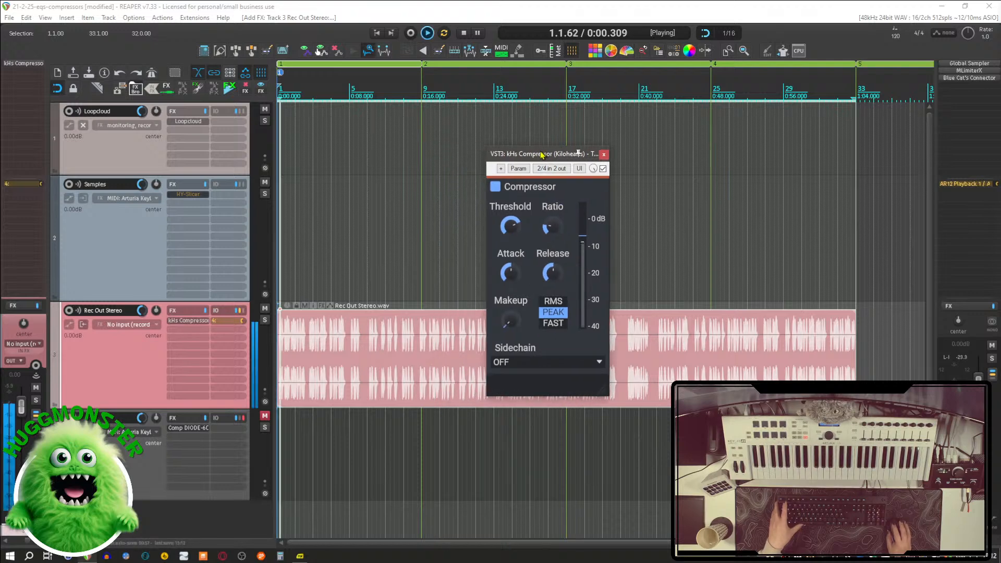
{"action": "left_click_drag", "start_coordinate": [511, 227], "coordinate": [512, 238]}
{"action": "key", "text": "space"}
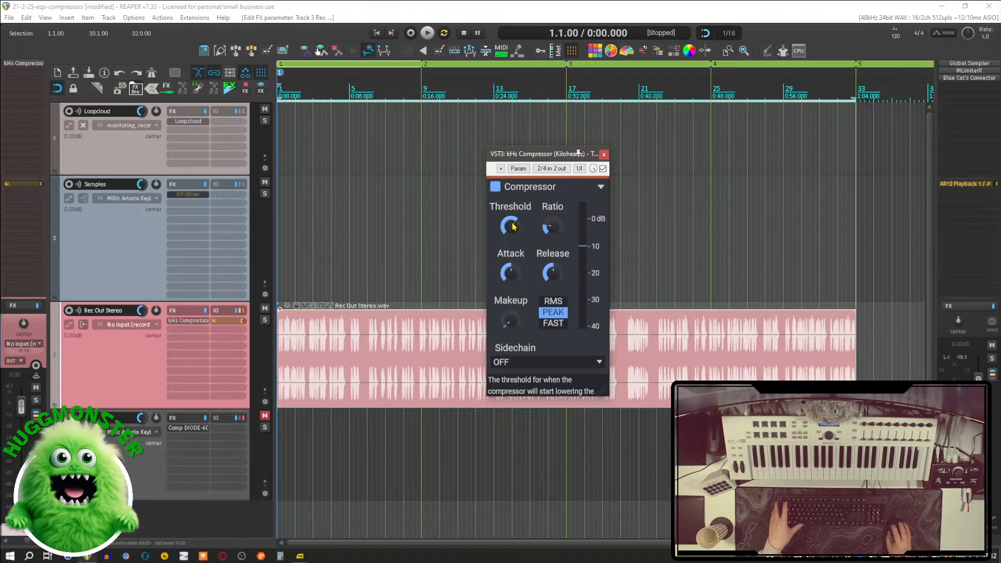
Step: Lower the kHs Compressor threshold further, adjust its ratio, and shorten attack and release while playing the drum recording
{"action": "mouse_move", "coordinate": [512, 223]}
{"action": "left_mouse_down"}
{"action": "mouse_move", "coordinate": [514, 243]}
{"action": "mouse_move", "coordinate": [542, 228]}
{"action": "left_mouse_up"}
{"action": "key", "text": "space"}
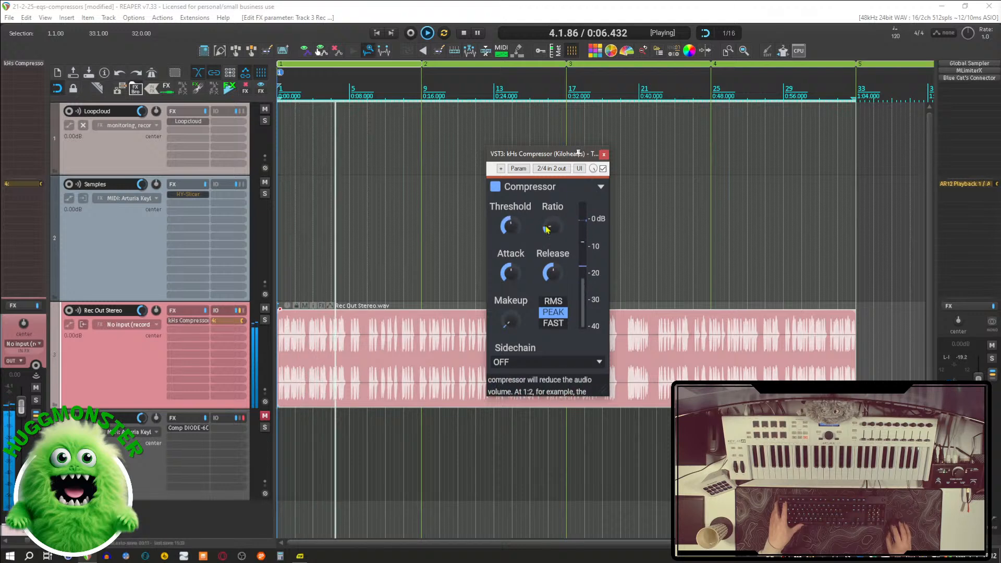
{"action": "left_click_drag", "start_coordinate": [510, 271], "coordinate": [557, 279]}
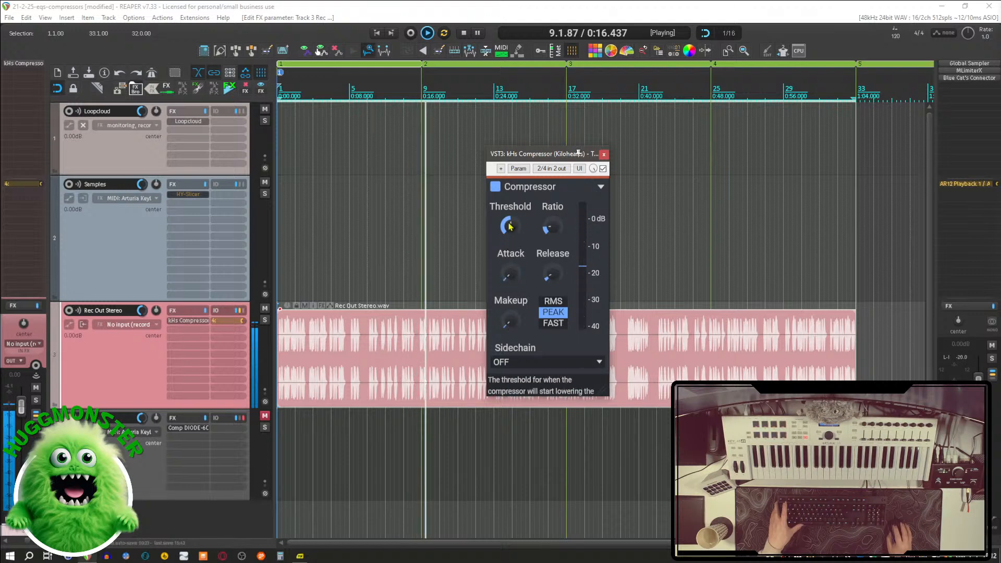
Step: Set the kHs Compressor threshold to -12.52 dB and the ratio to 2.4:1, stop playback and close the plug-in window
{"action": "left_click_drag", "start_coordinate": [510, 226], "coordinate": [509, 223]}
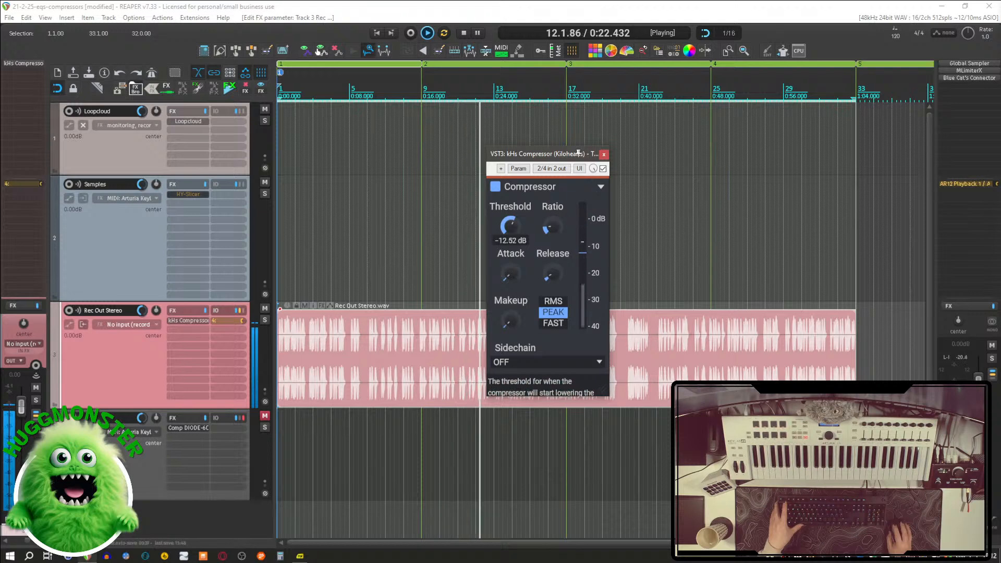
{"action": "left_click_drag", "start_coordinate": [551, 227], "coordinate": [550, 223]}
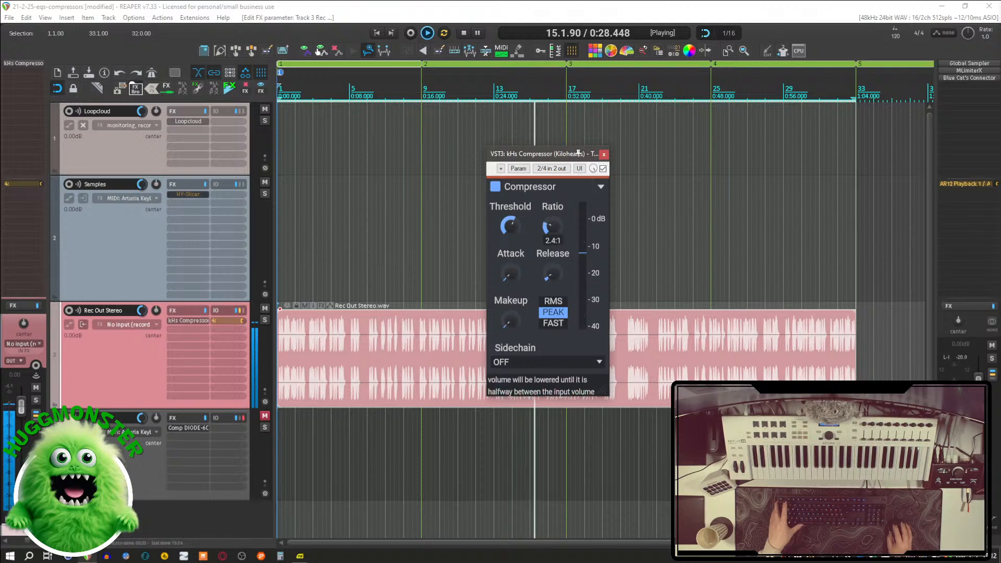
{"action": "key", "text": "space"}
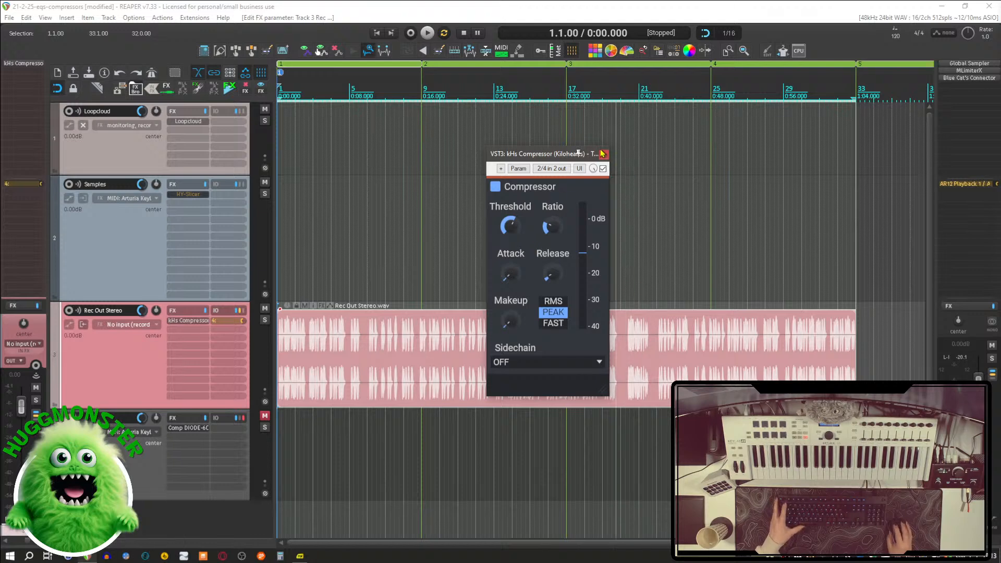
{"action": "left_click", "coordinate": [604, 155]}
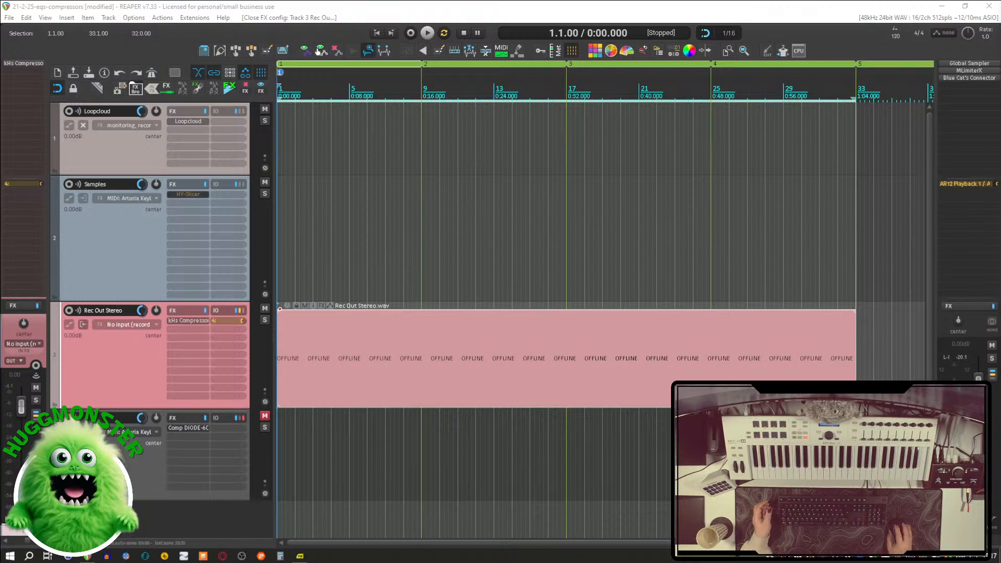
Step: Reopen kHs Compressor for a brief look and remove it from the Rec Out Stereo track
{"action": "left_click", "coordinate": [735, 16]}
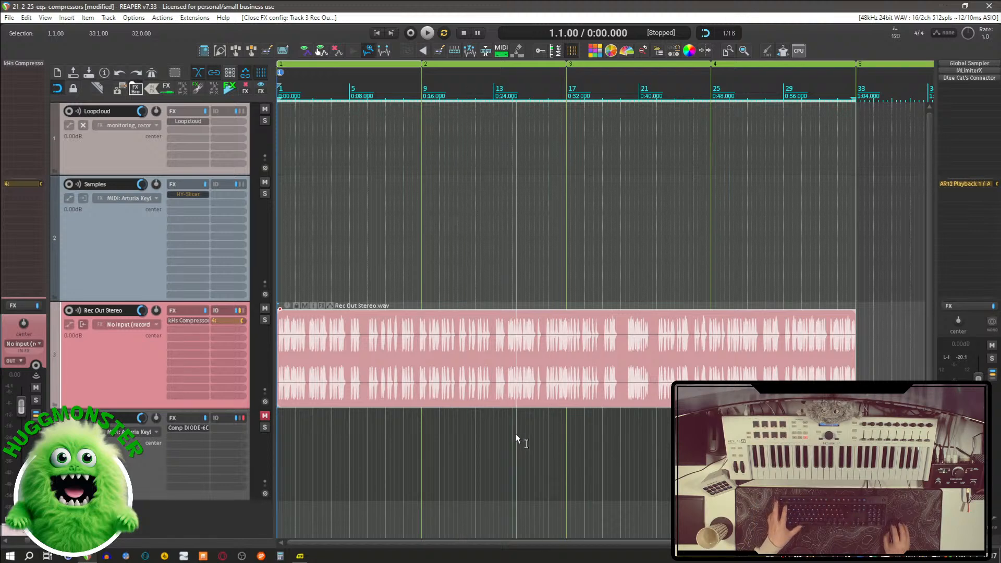
{"action": "left_click", "coordinate": [186, 322]}
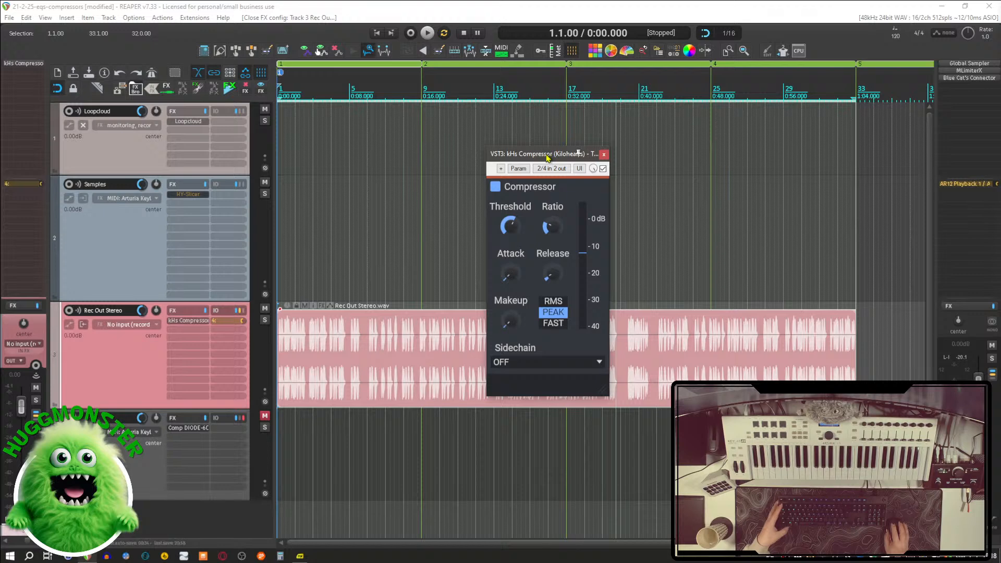
{"action": "left_click", "coordinate": [191, 322], "text": "alt"}
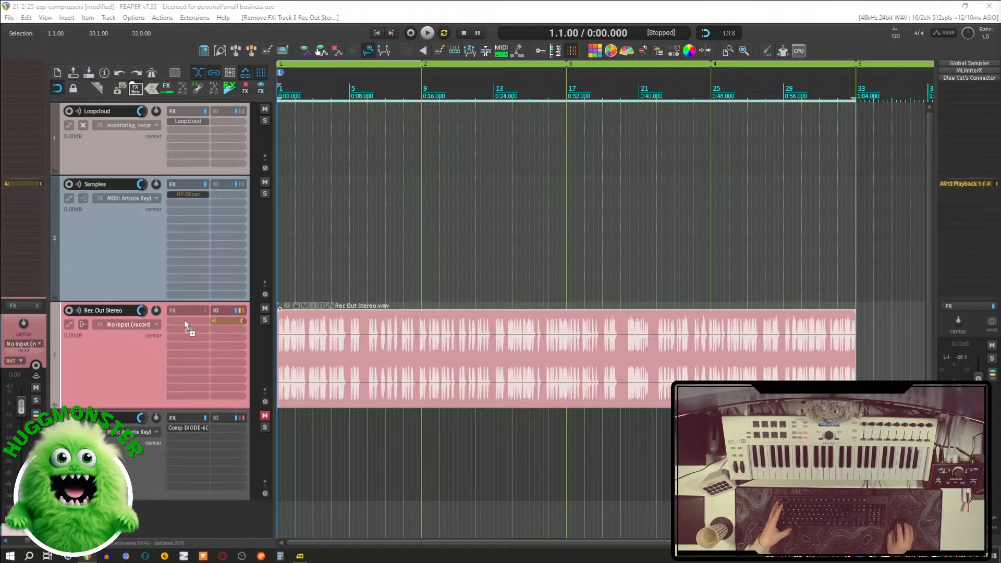
Step: Add MModernCompressor, MCompressor, MTurboComp and MTurboCompMB to the Rec Out Stereo track
{"action": "left_click_drag", "start_coordinate": [186, 326], "coordinate": [186, 326]}
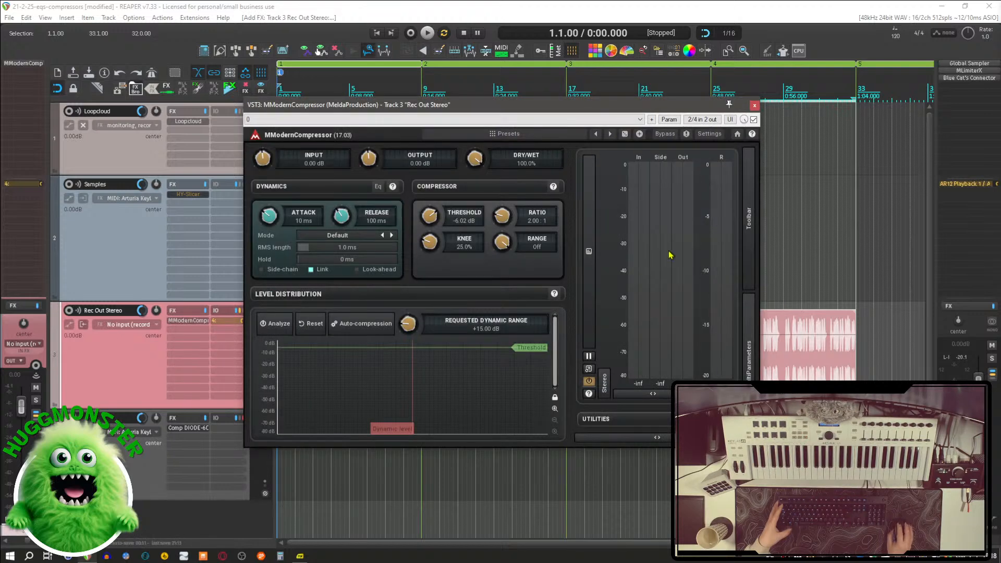
{"action": "left_click_drag", "start_coordinate": [505, 105], "coordinate": [691, 54]}
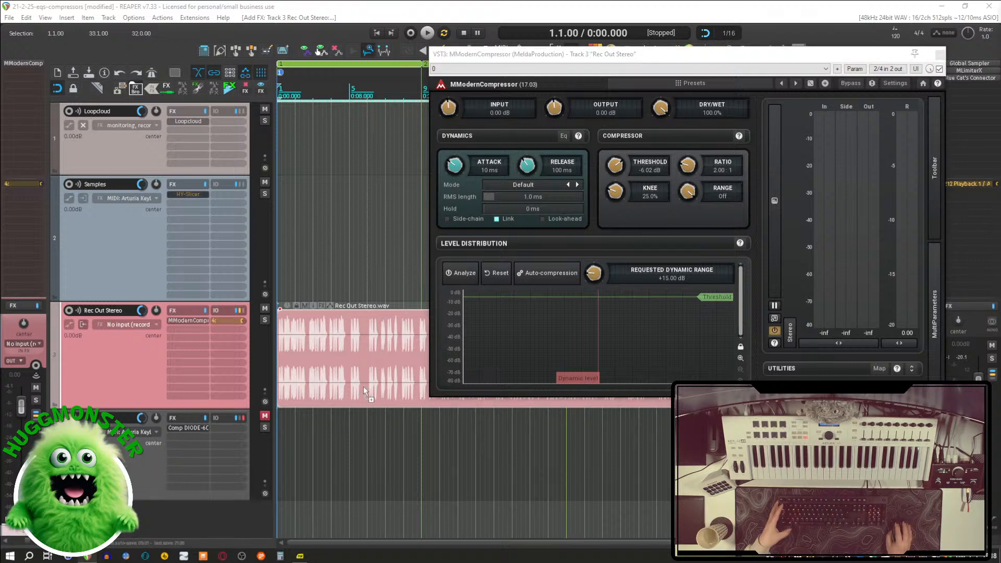
{"action": "left_click_drag", "start_coordinate": [364, 386], "coordinate": [191, 329]}
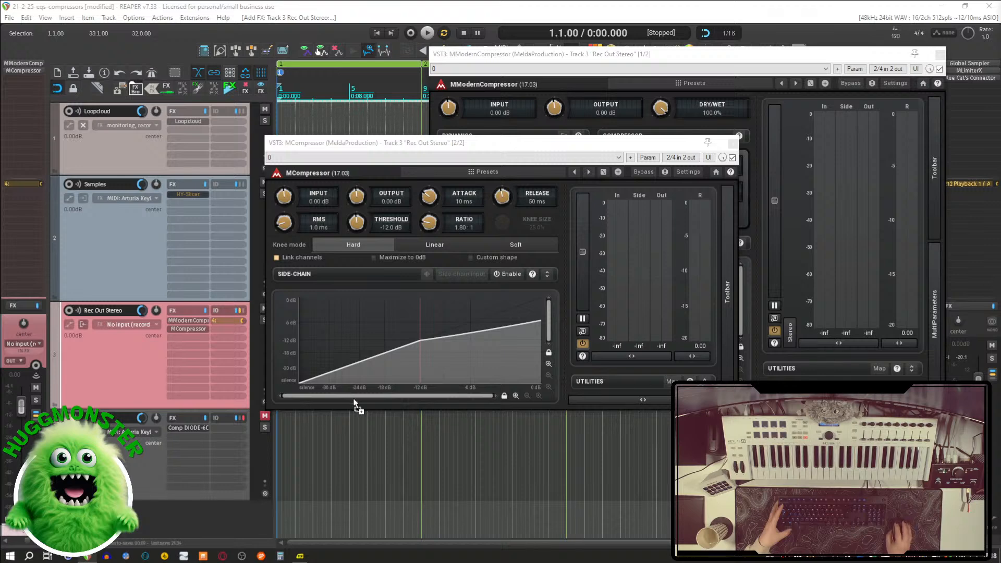
{"action": "left_click_drag", "start_coordinate": [192, 340], "coordinate": [192, 342]}
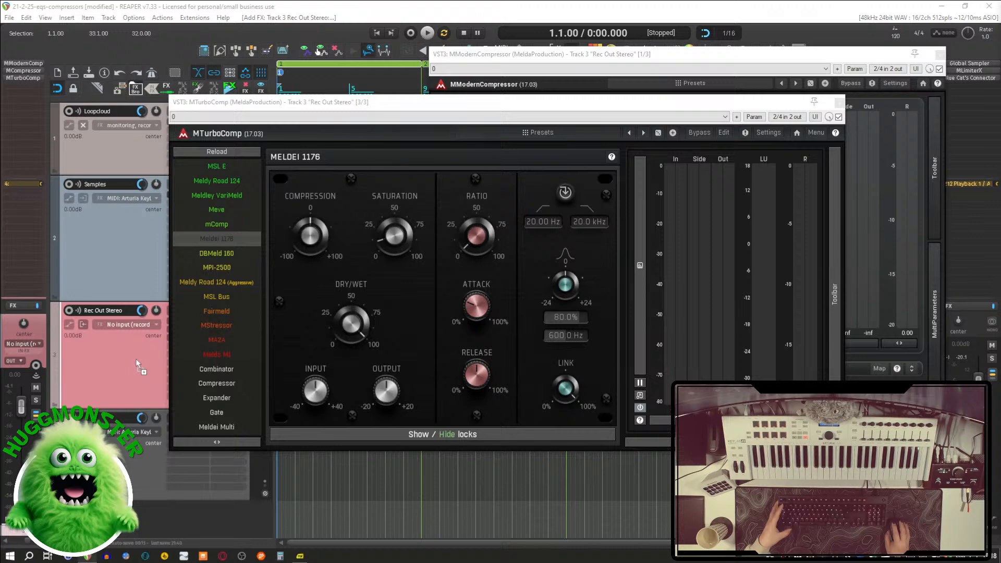
{"action": "left_click_drag", "start_coordinate": [138, 365], "coordinate": [159, 352]}
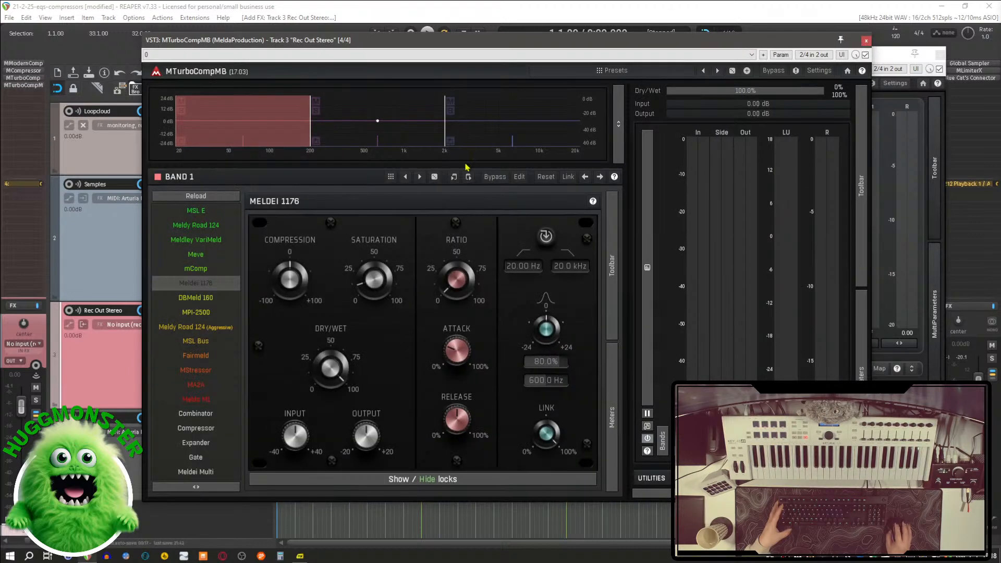
Step: Arrange the MTurboCompMB and MTurboComp windows so their device lists can be compared, and bring MTurboComp to the front
{"action": "left_click_drag", "start_coordinate": [503, 41], "coordinate": [605, 74]}
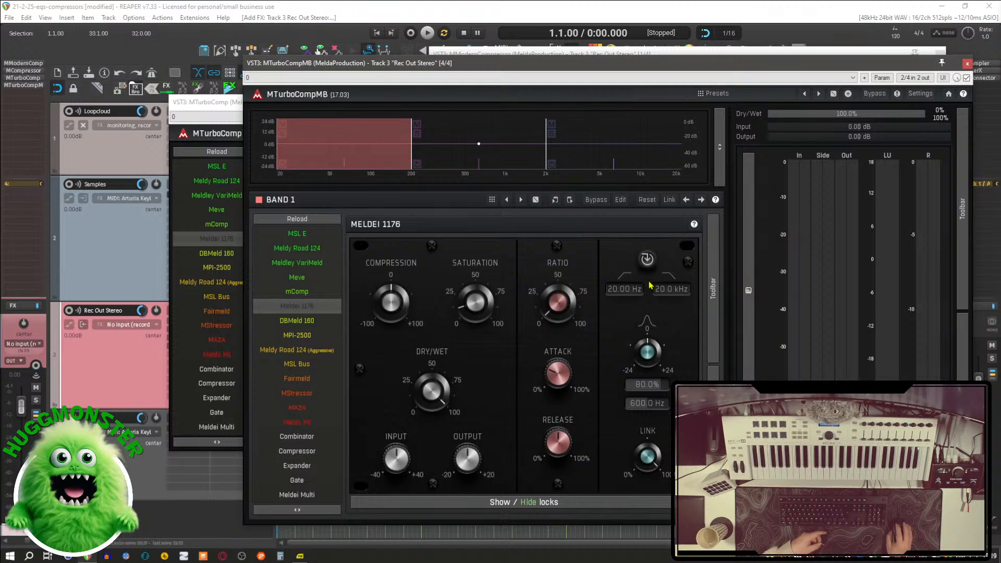
{"action": "left_click_drag", "start_coordinate": [606, 70], "coordinate": [613, 46]}
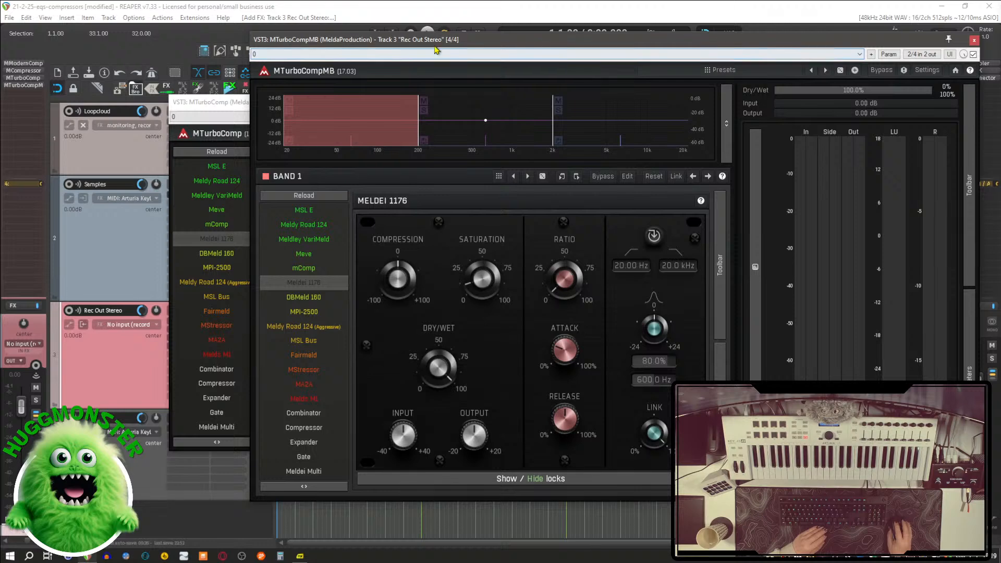
{"action": "mouse_move", "coordinate": [436, 46]}
{"action": "left_mouse_down"}
{"action": "mouse_move", "coordinate": [447, 65]}
{"action": "mouse_move", "coordinate": [448, 54]}
{"action": "left_mouse_up"}
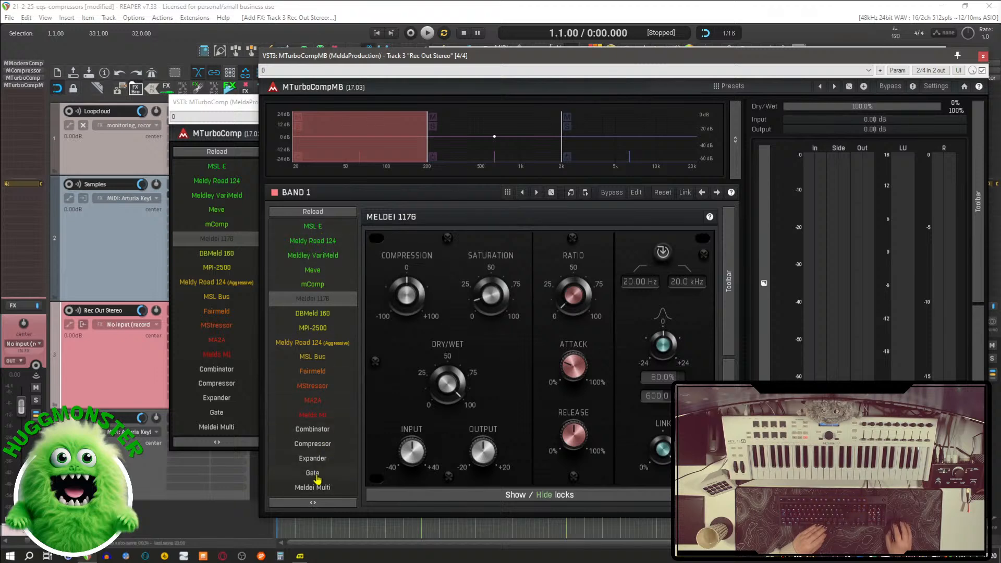
{"action": "left_click", "coordinate": [220, 114]}
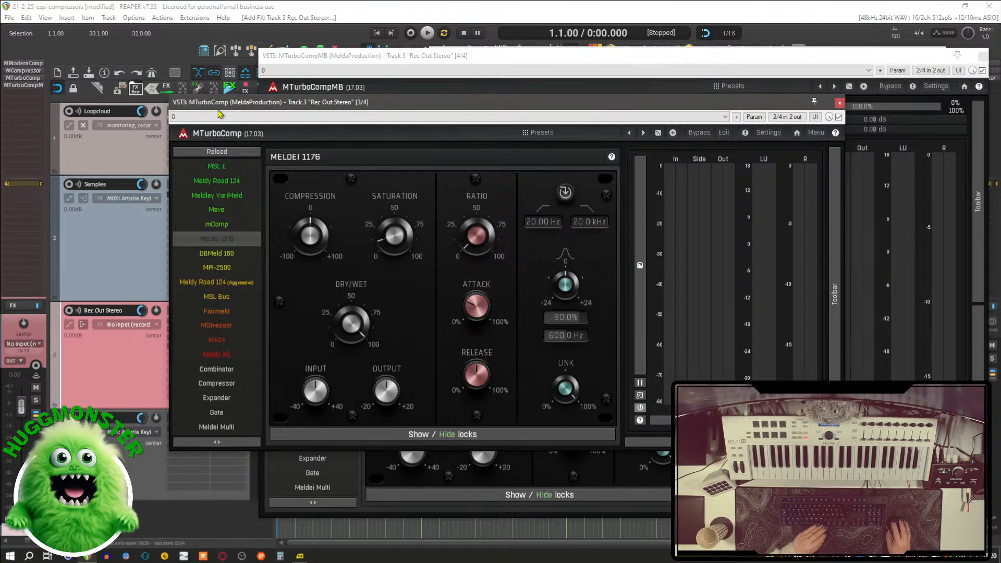
{"action": "left_click_drag", "start_coordinate": [219, 104], "coordinate": [149, 172]}
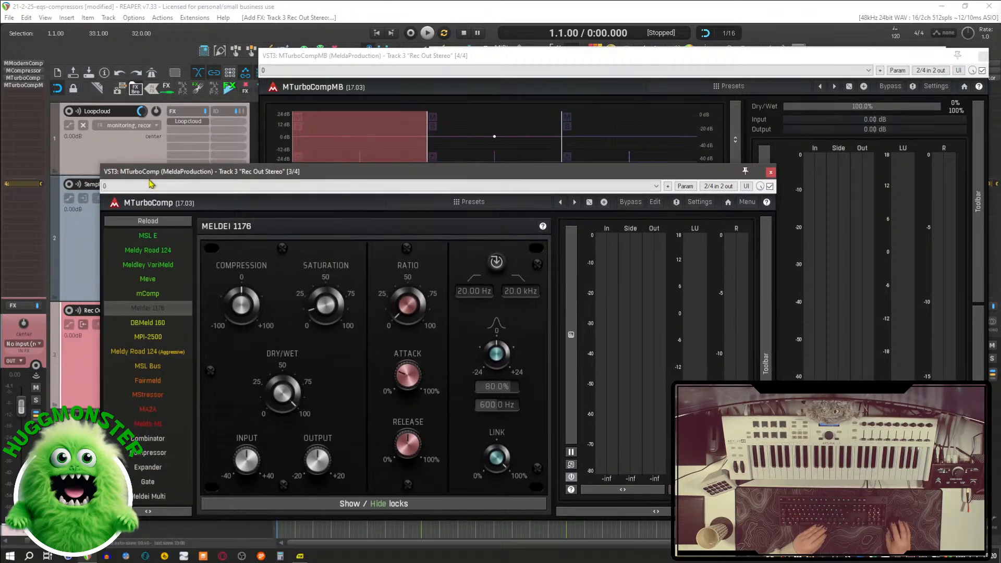
{"action": "left_click", "coordinate": [450, 71]}
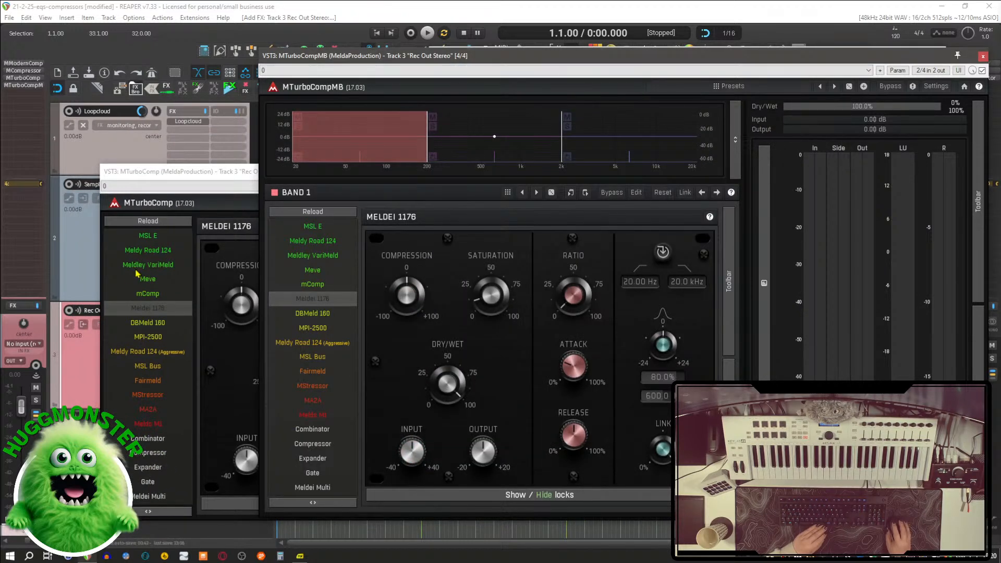
{"action": "left_click", "coordinate": [171, 189]}
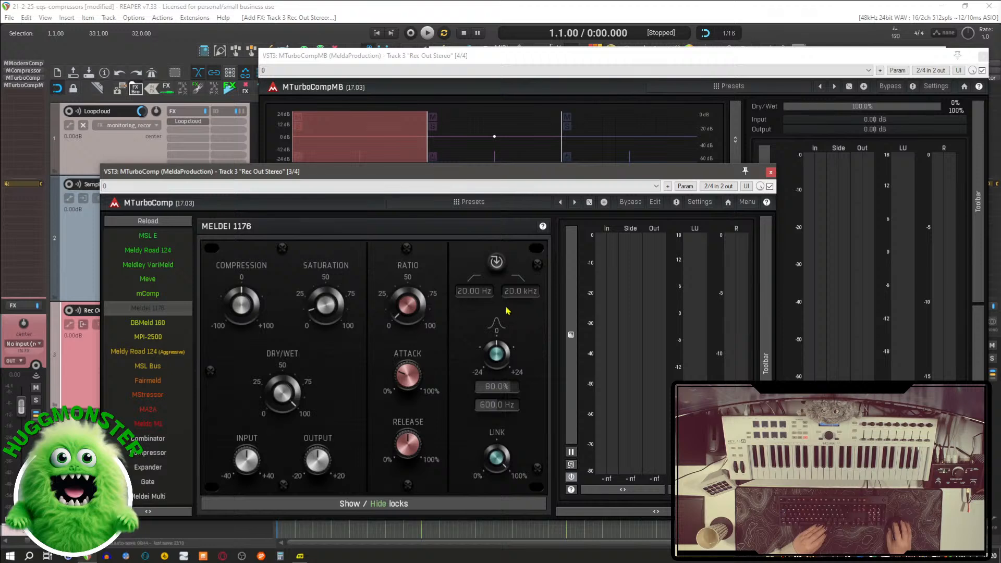
Step: Examine MTurboComp's detailed edit view, return to the Meldei 1176 device view, and close the MTurboComp and MTurboCompMB windows
{"action": "left_click", "coordinate": [655, 202]}
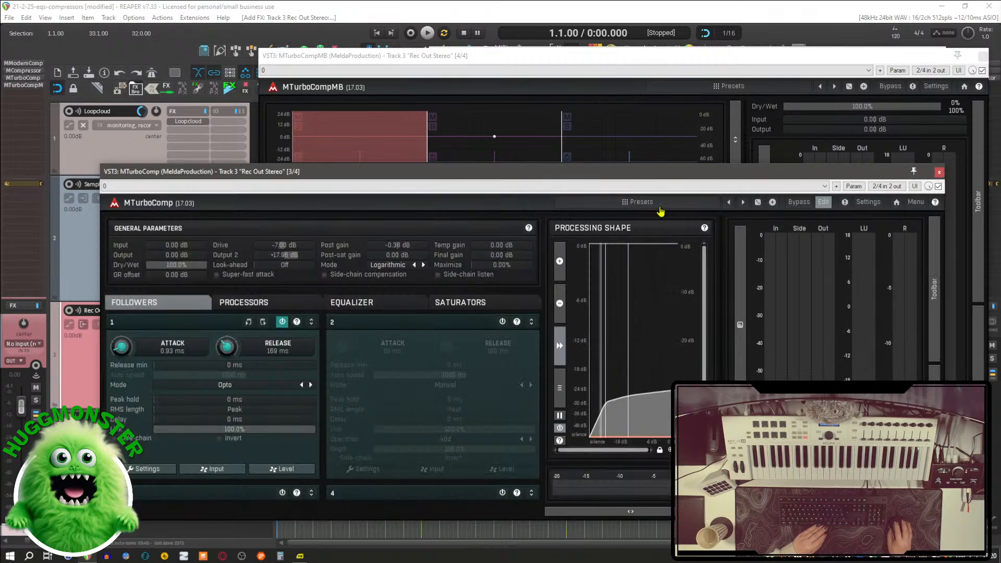
{"action": "left_click", "coordinate": [824, 202]}
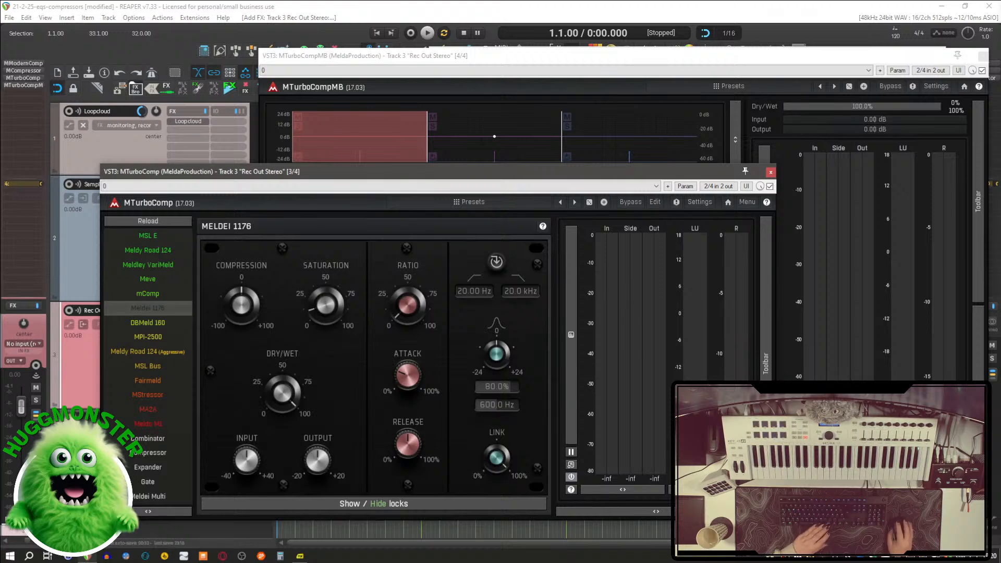
{"action": "left_click_drag", "start_coordinate": [516, 176], "coordinate": [541, 187]}
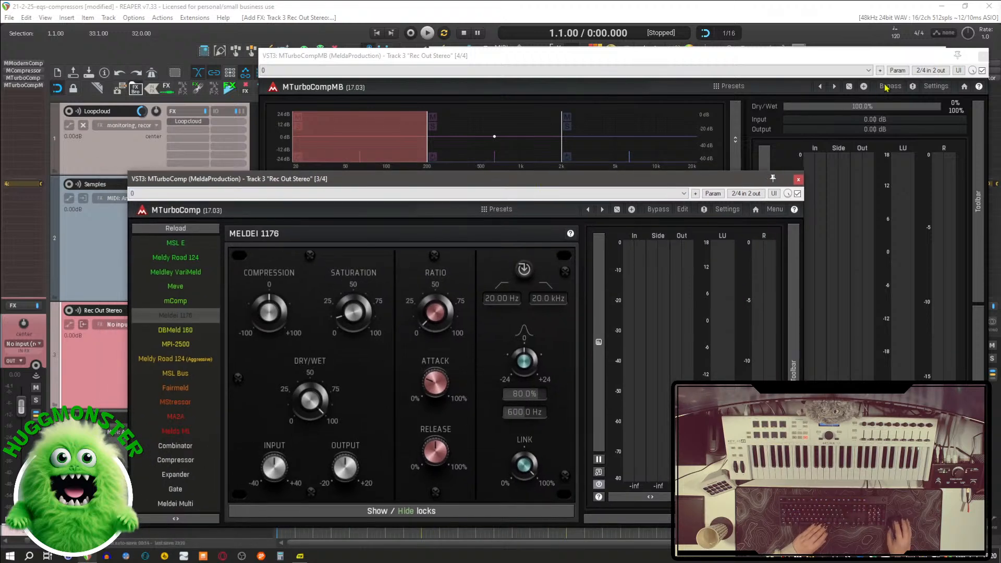
{"action": "left_click", "coordinate": [796, 182]}
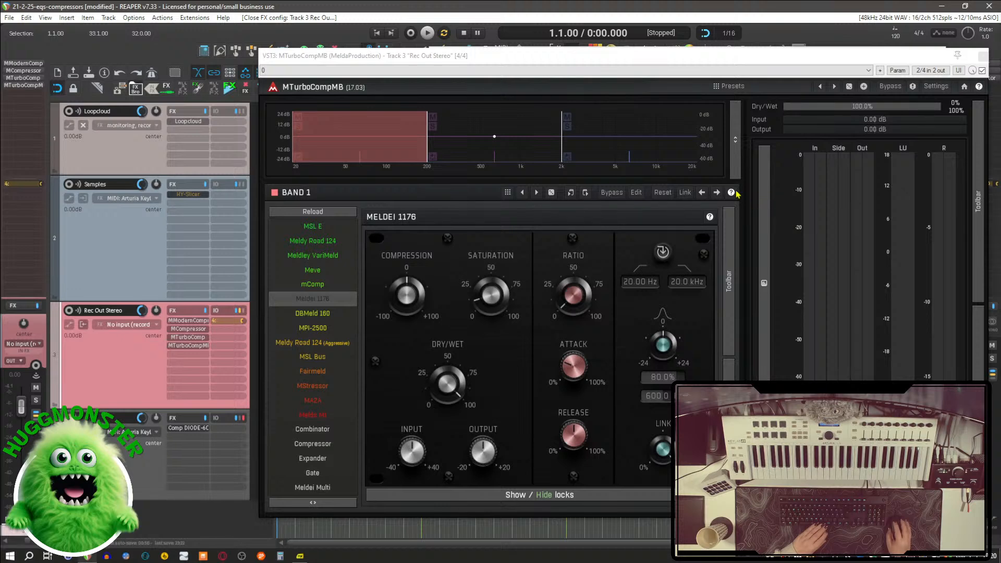
{"action": "left_click", "coordinate": [983, 57]}
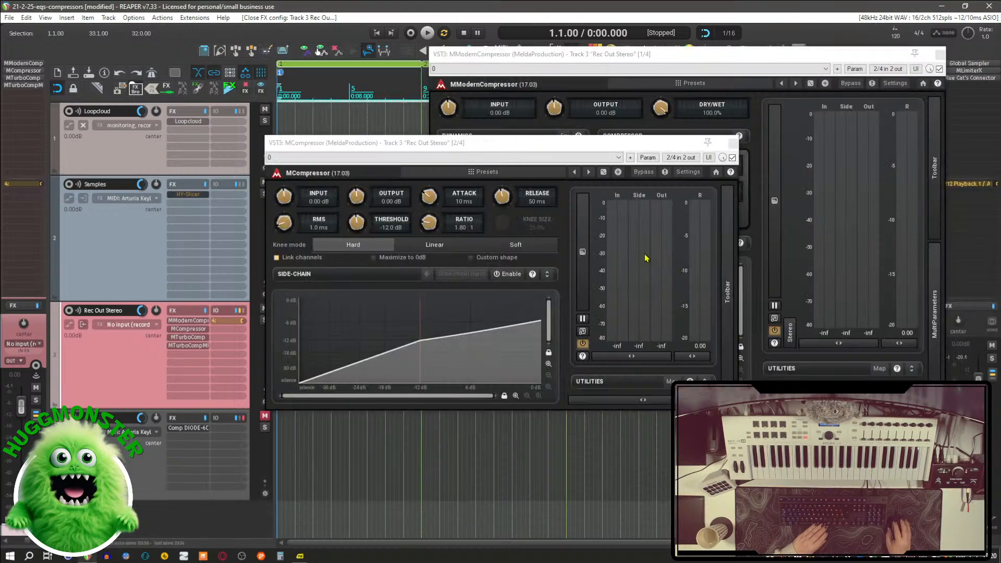
Step: Reposition the MCompressor window to examine its controls alongside MModernCompressor
{"action": "left_click_drag", "start_coordinate": [537, 154], "coordinate": [575, 254]}
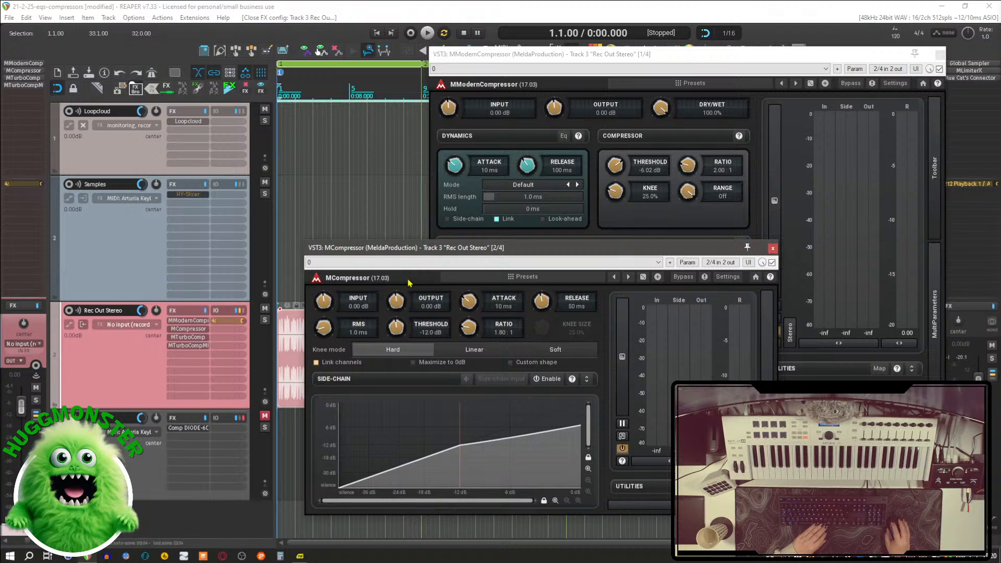
{"action": "left_click_drag", "start_coordinate": [473, 255], "coordinate": [529, 256]}
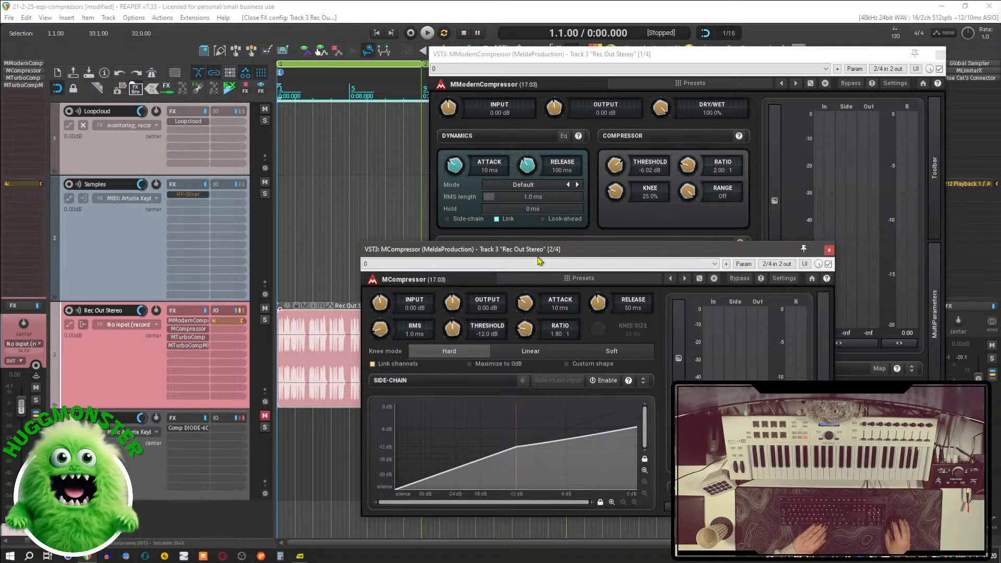
{"action": "left_click_drag", "start_coordinate": [539, 257], "coordinate": [369, 199]}
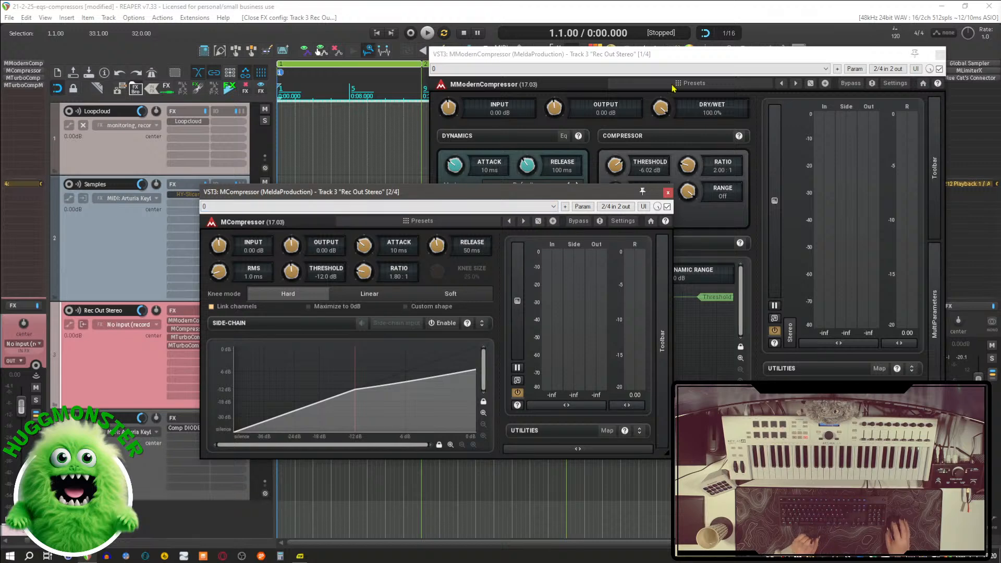
Step: Bring MModernCompressor to the front and browse its presets in the ONLINE EXCHANGE folder
{"action": "left_click", "coordinate": [673, 57]}
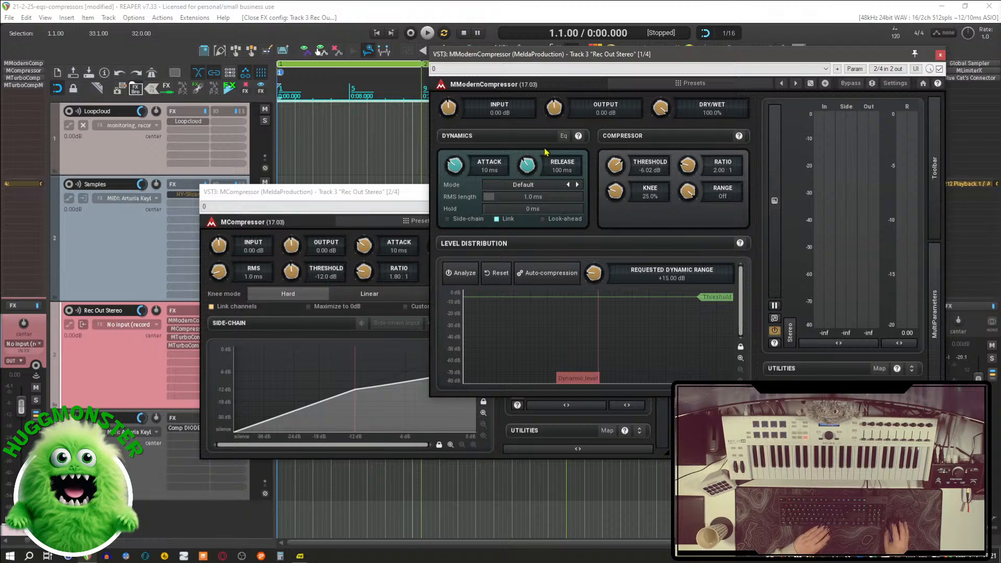
{"action": "left_click", "coordinate": [692, 89]}
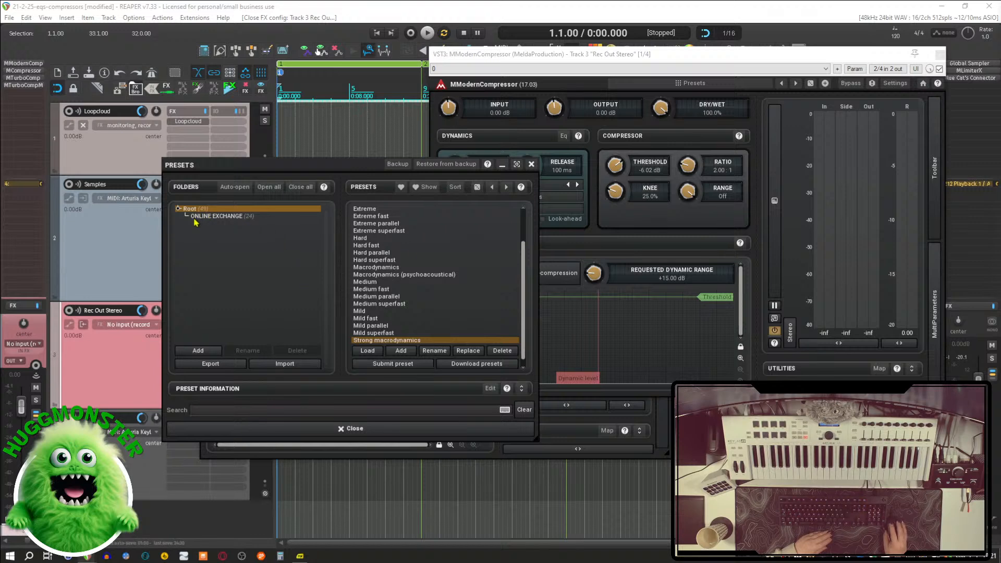
{"action": "left_click", "coordinate": [219, 217]}
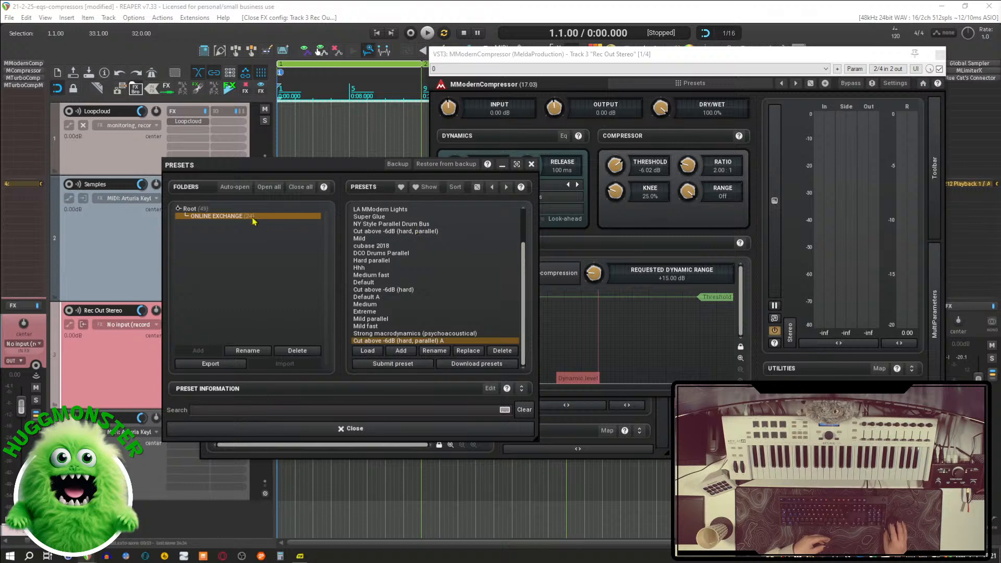
Step: Examine MModernCompressor's factory presets in the Root folder and close the preset browser
{"action": "left_click", "coordinate": [207, 210]}
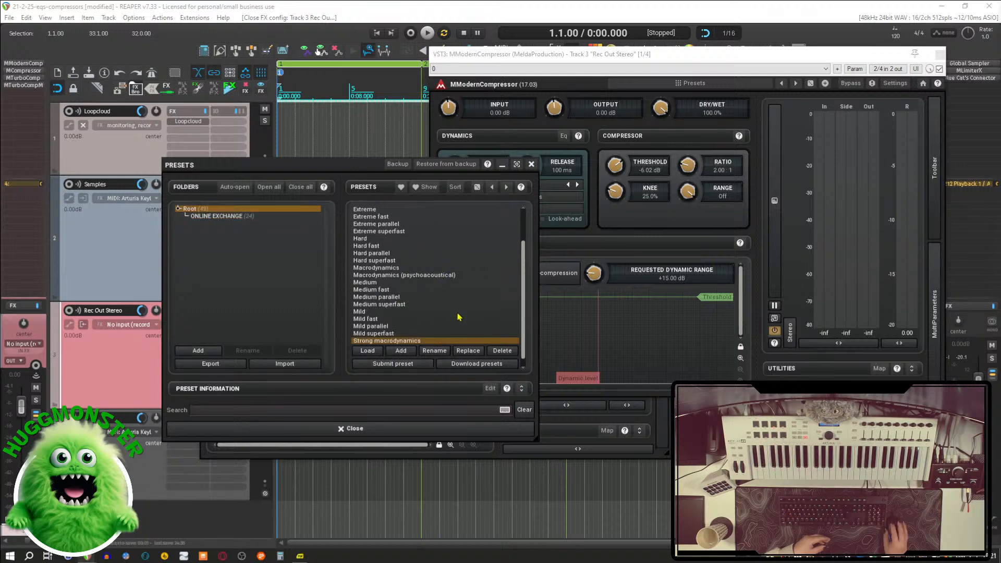
{"action": "scroll", "coordinate": [459, 316], "scroll_direction": "up", "scroll_amount": 2}
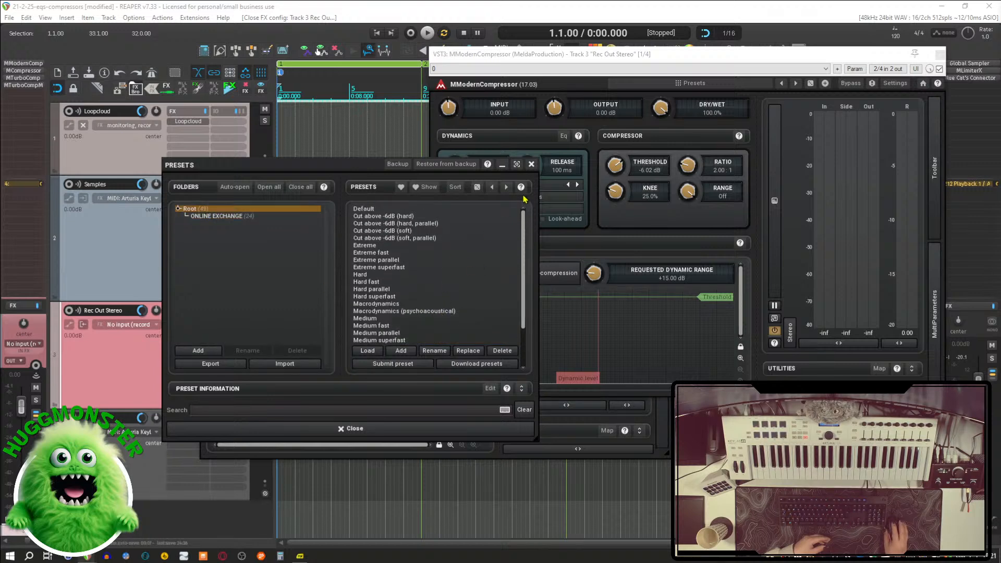
{"action": "left_click", "coordinate": [531, 163]}
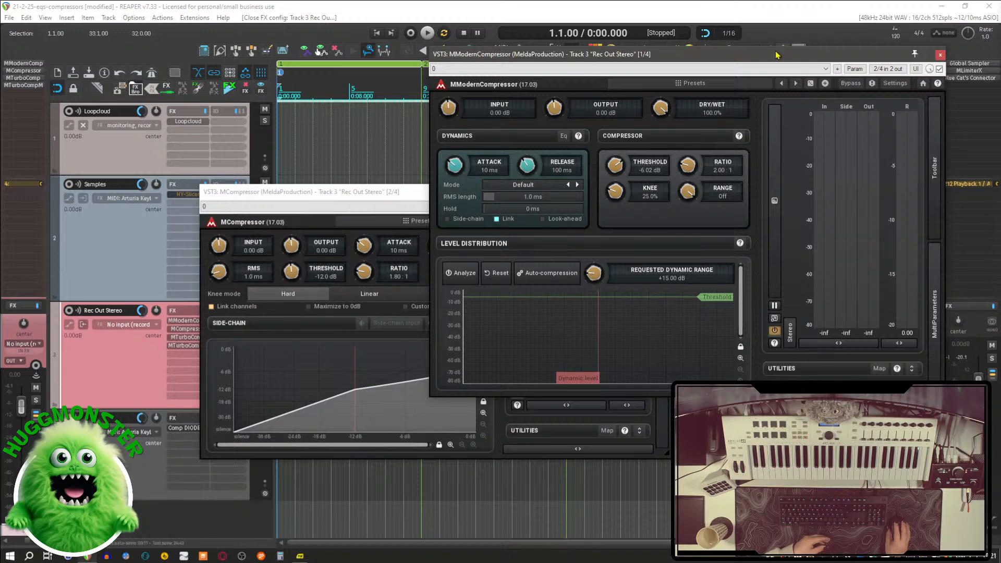
Step: Rearrange the MModernCompressor and MCompressor windows to compare their controls, and bring MModernCompressor to the front
{"action": "left_click_drag", "start_coordinate": [765, 58], "coordinate": [708, 84]}
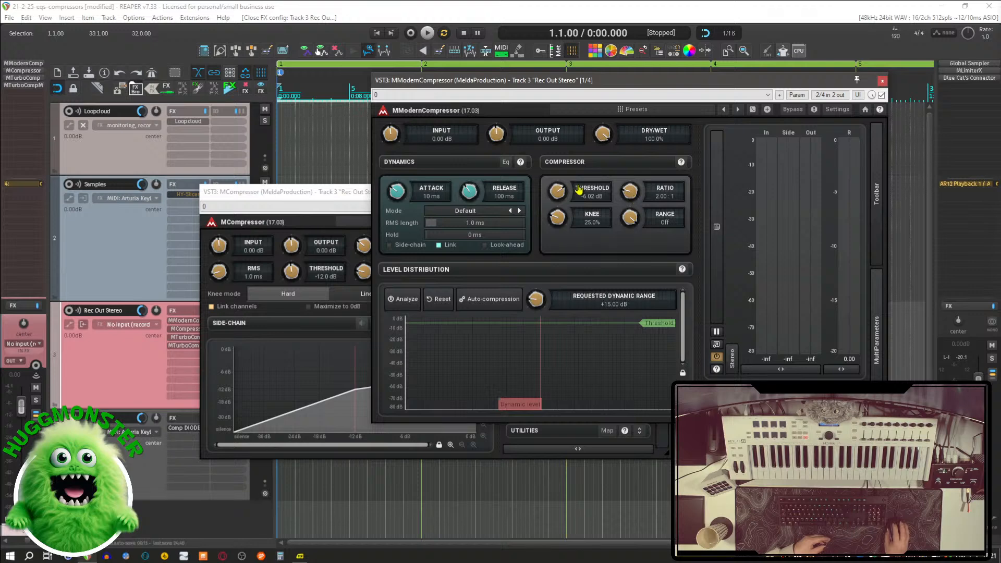
{"action": "left_click", "coordinate": [333, 194]}
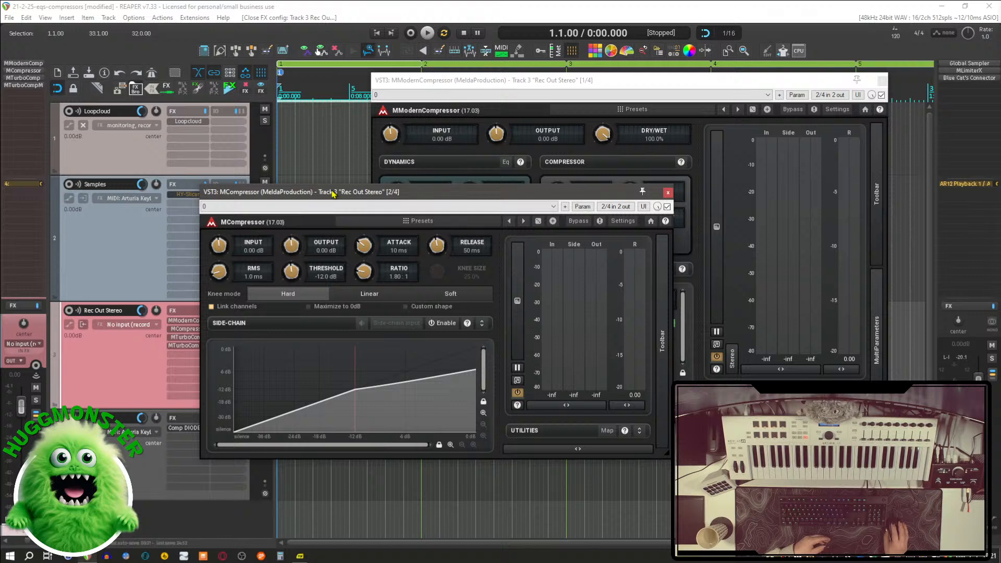
{"action": "left_click_drag", "start_coordinate": [333, 194], "coordinate": [442, 245]}
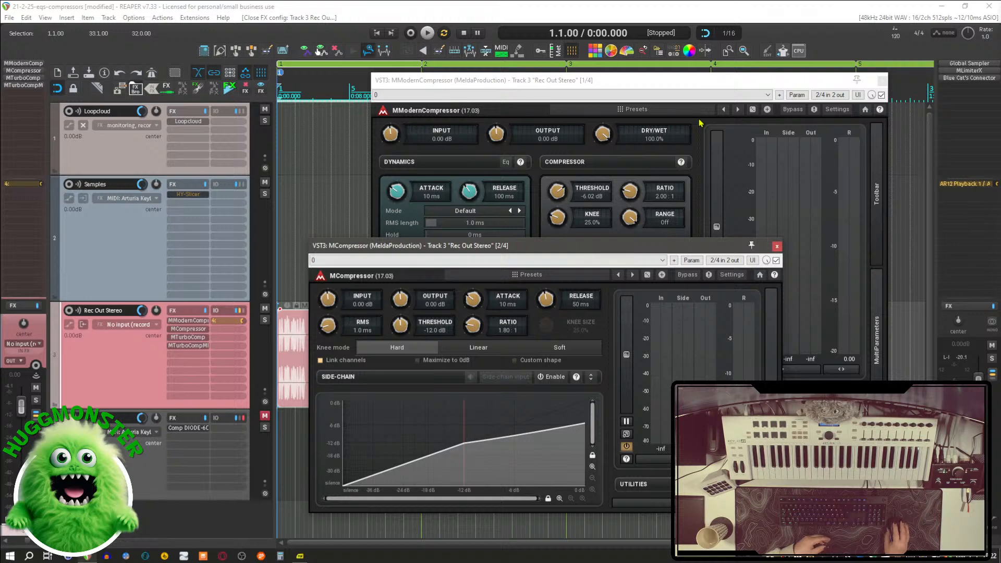
{"action": "left_click", "coordinate": [769, 114]}
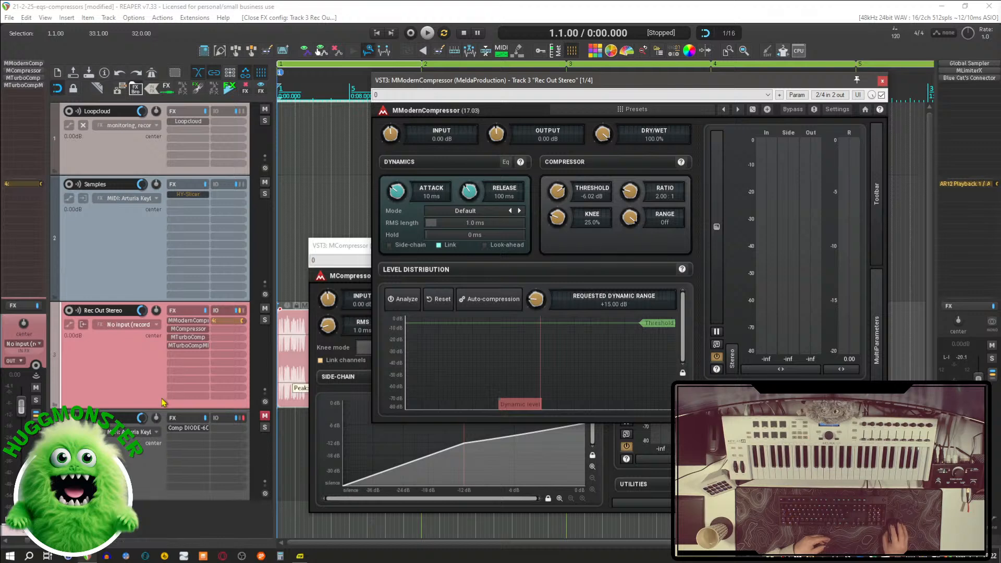
Step: Open MTurboComp from the Rec Out Stereo track, examine its detailed edit view, and return to the Meldei 1176 device view
{"action": "left_click", "coordinate": [191, 338]}
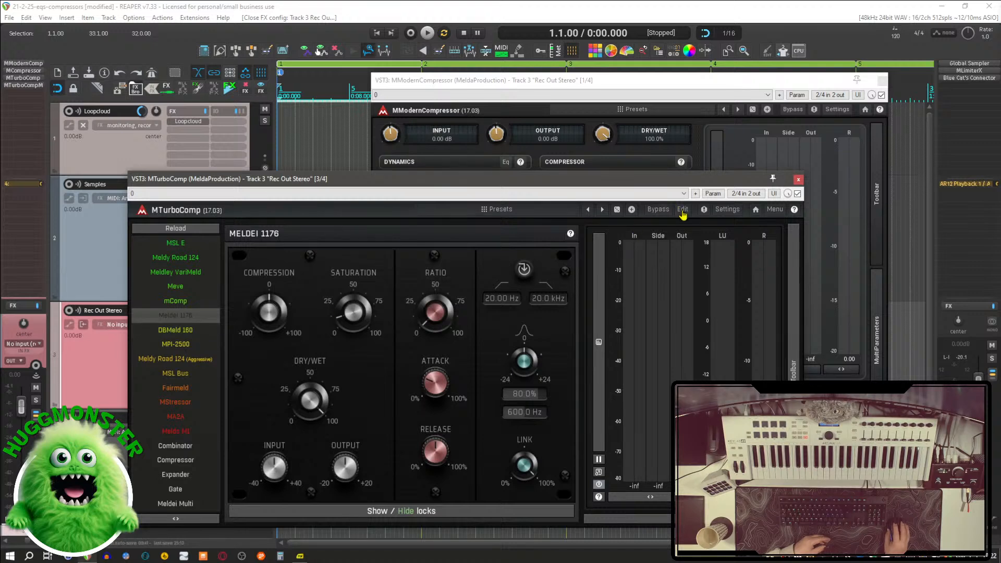
{"action": "left_click_drag", "start_coordinate": [605, 184], "coordinate": [714, 137]}
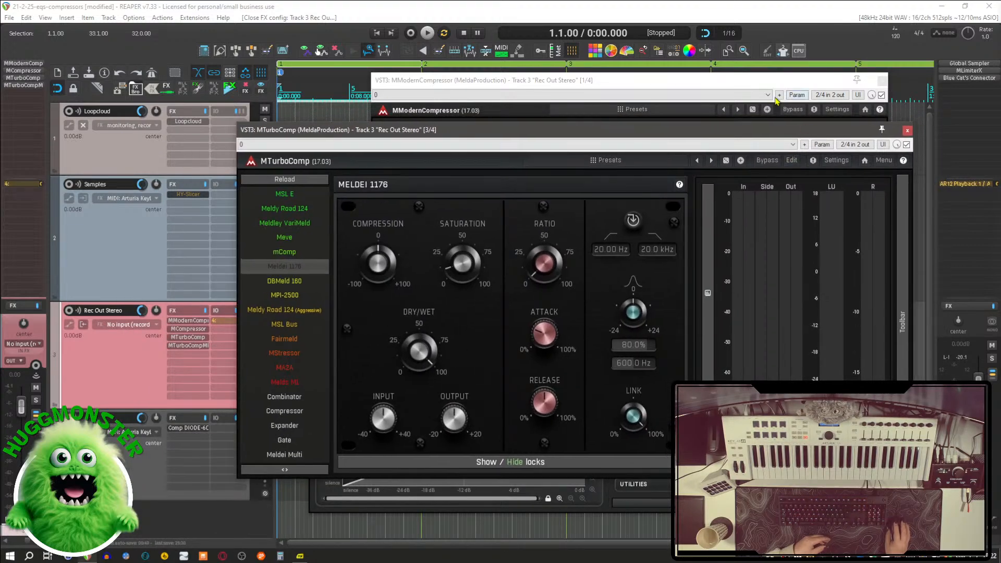
{"action": "left_click", "coordinate": [792, 160]}
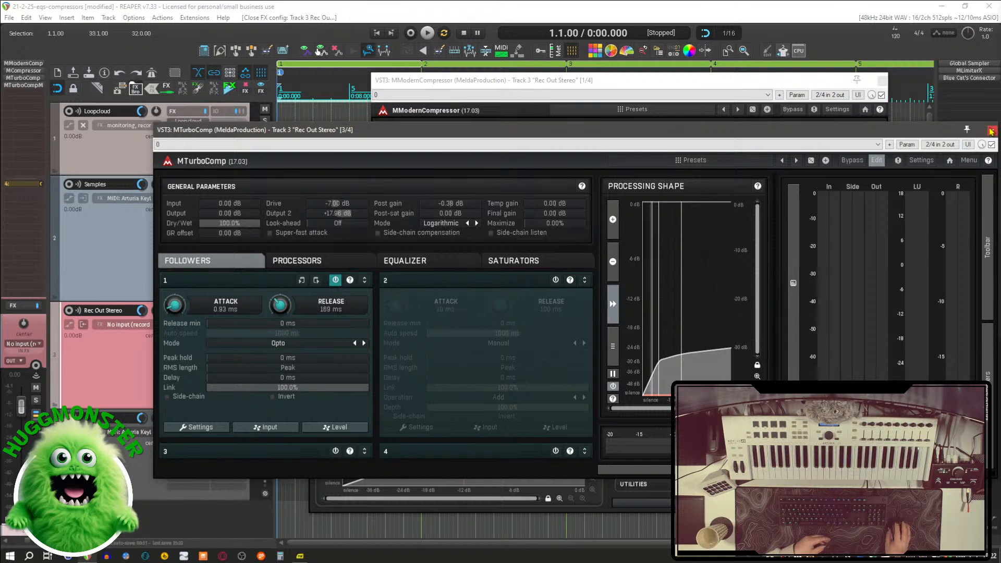
{"action": "left_click_drag", "start_coordinate": [998, 133], "coordinate": [849, 131]}
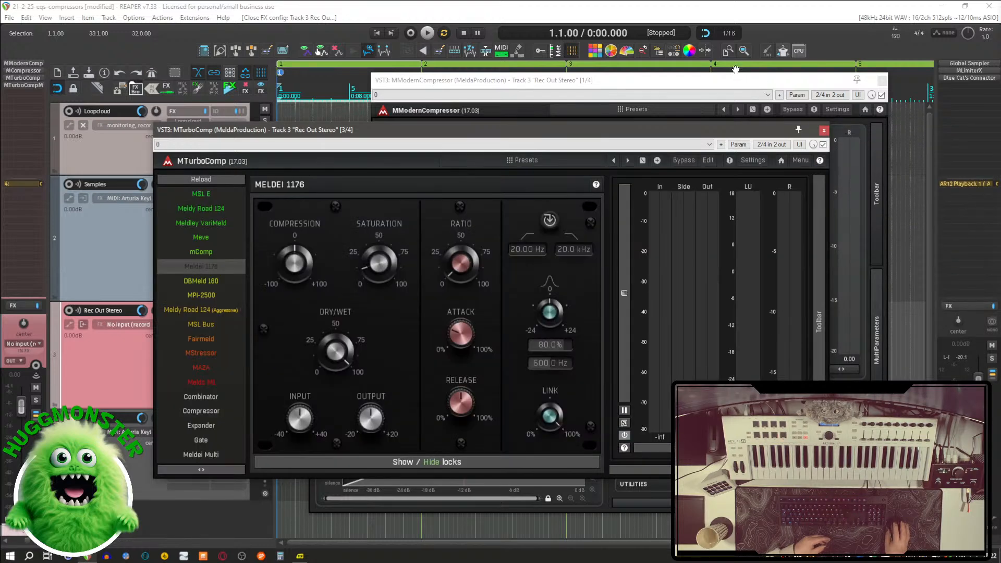
Step: Close the MModernCompressor, MTurboComp and MCompressor windows to expose the arrangement
{"action": "left_click", "coordinate": [721, 85]}
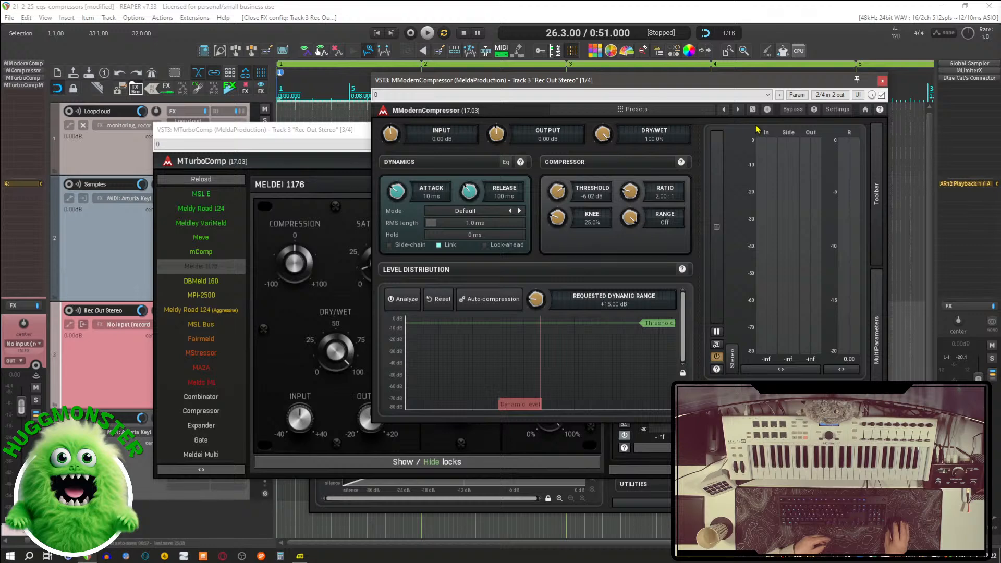
{"action": "left_click", "coordinate": [882, 81]}
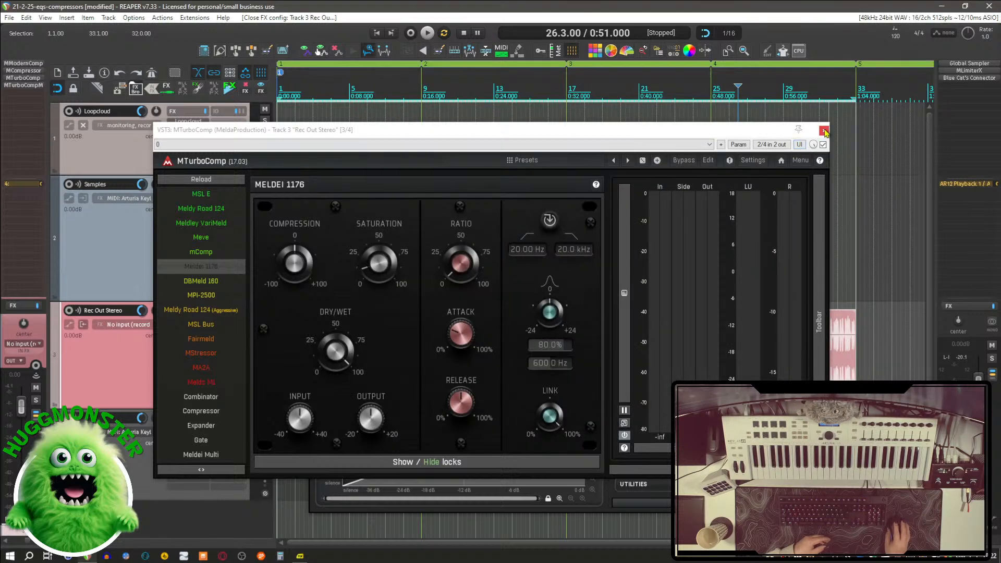
{"action": "left_click", "coordinate": [824, 130]}
{"action": "left_click", "coordinate": [778, 244]}
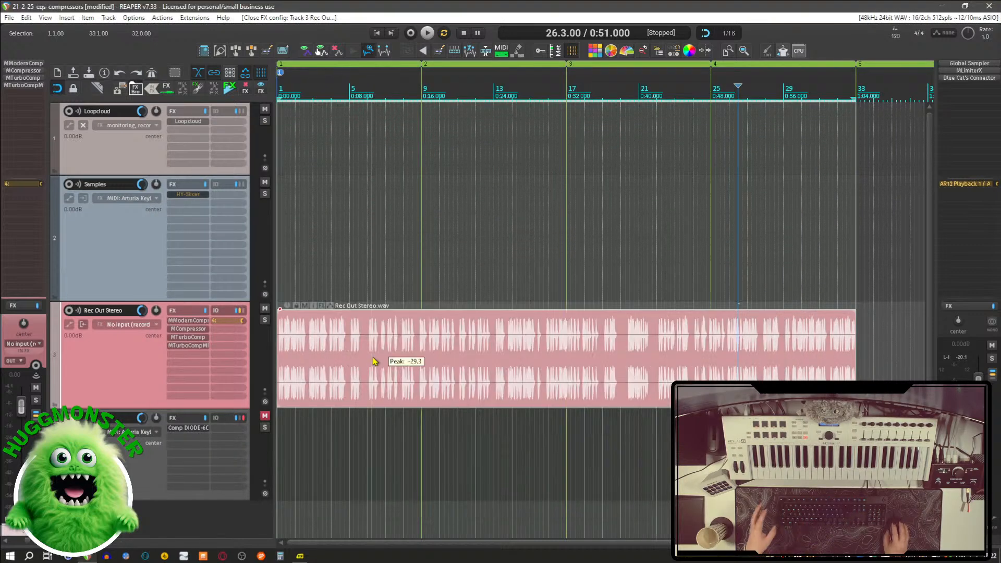
Step: Remove MTurboCompMB, MTurboComp, MCompressor and MModernCompressor from the Rec Out Stereo track
{"action": "left_click", "coordinate": [190, 346], "text": "alt"}
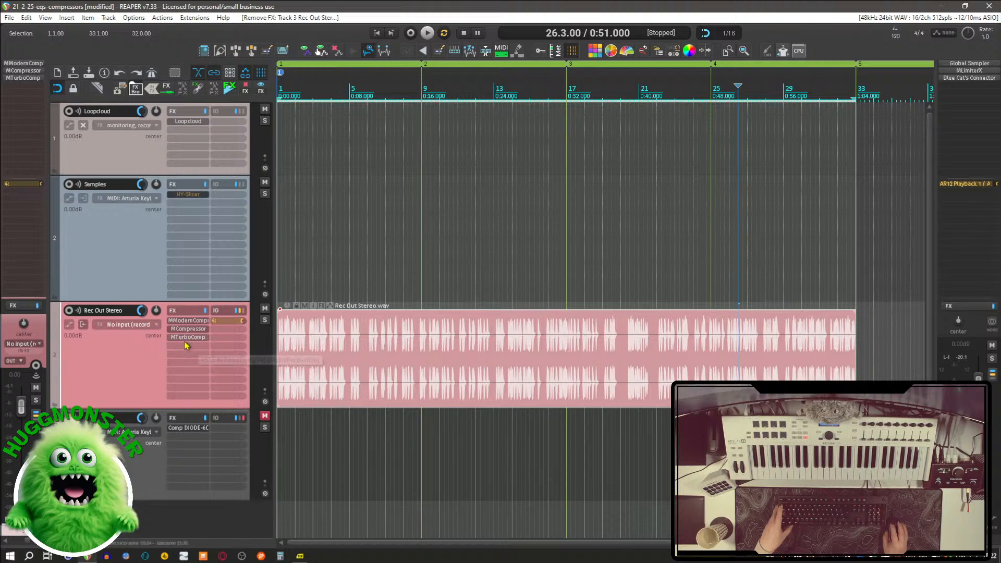
{"action": "left_click", "coordinate": [188, 338], "text": "alt"}
{"action": "left_click", "coordinate": [187, 329], "text": "alt"}
{"action": "left_click", "coordinate": [185, 321], "text": "alt"}
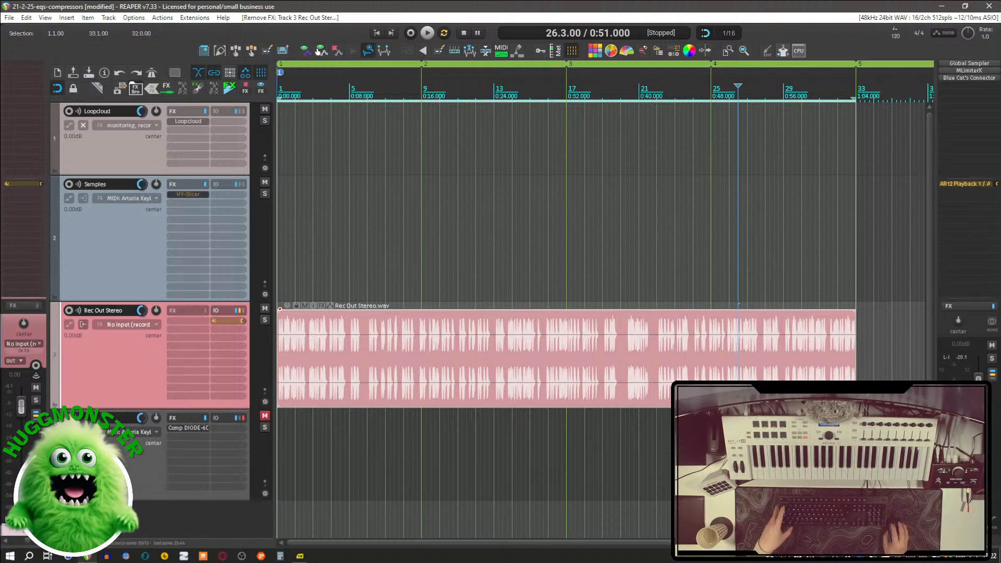
Step: Add Devious Machines Multiband X6 to the Rec Out Stereo track and reposition its window over the arrangement
{"action": "key", "text": "f"}
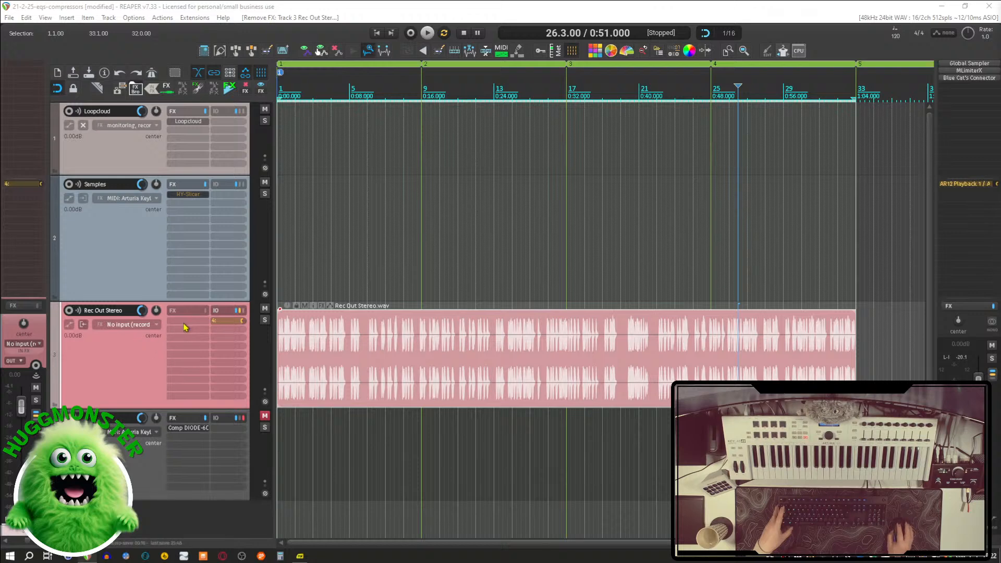
{"action": "left_click_drag", "start_coordinate": [184, 324], "coordinate": [148, 368]}
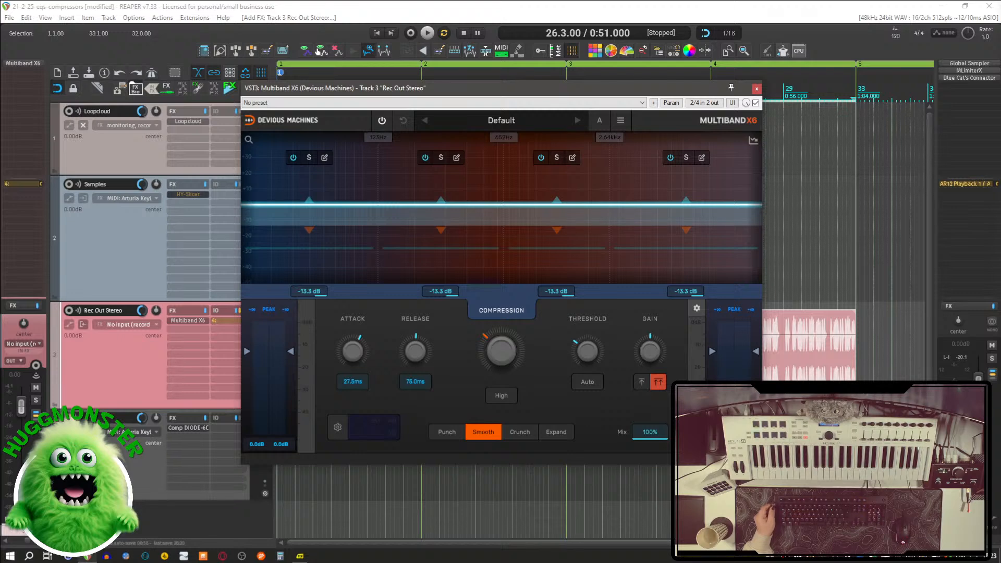
{"action": "left_click_drag", "start_coordinate": [496, 90], "coordinate": [577, 89]}
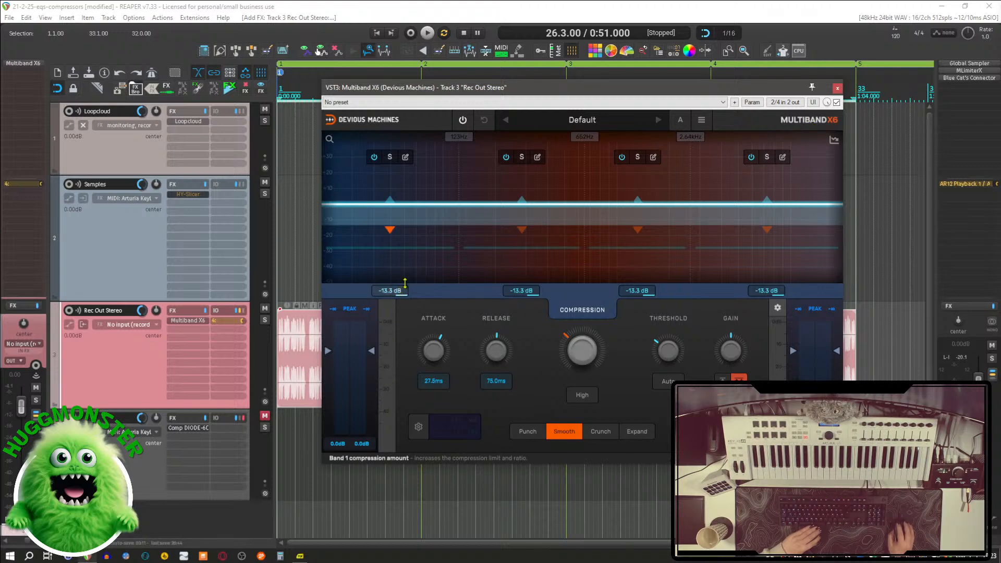
Step: Raise the lowest crossover to about 135 Hz, and boost band 3 with its compression amount at -16.5 dB
{"action": "mouse_move", "coordinate": [459, 207]}
{"action": "left_mouse_down"}
{"action": "mouse_move", "coordinate": [367, 209]}
{"action": "mouse_move", "coordinate": [541, 208]}
{"action": "mouse_move", "coordinate": [466, 209]}
{"action": "left_mouse_up"}
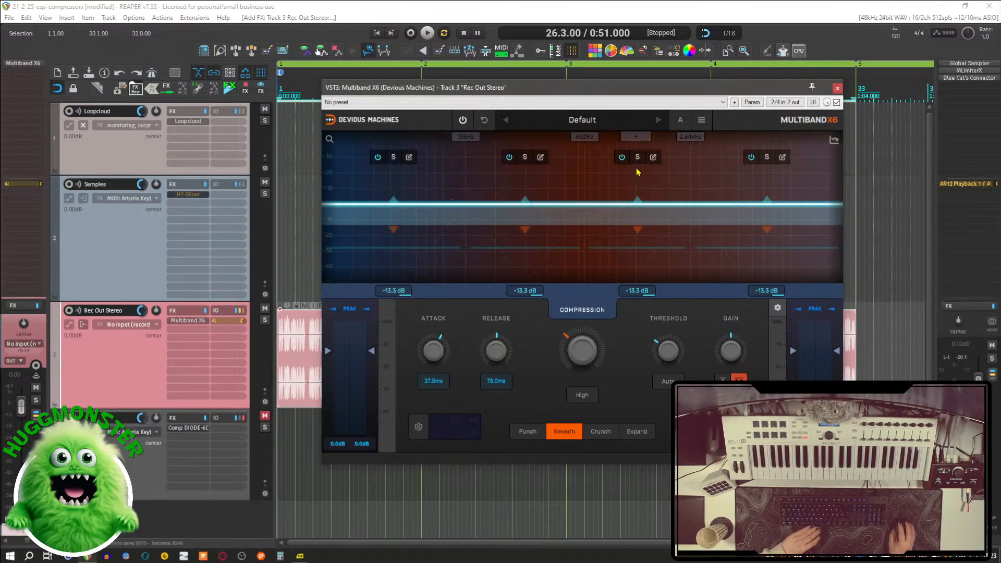
{"action": "left_click", "coordinate": [724, 199]}
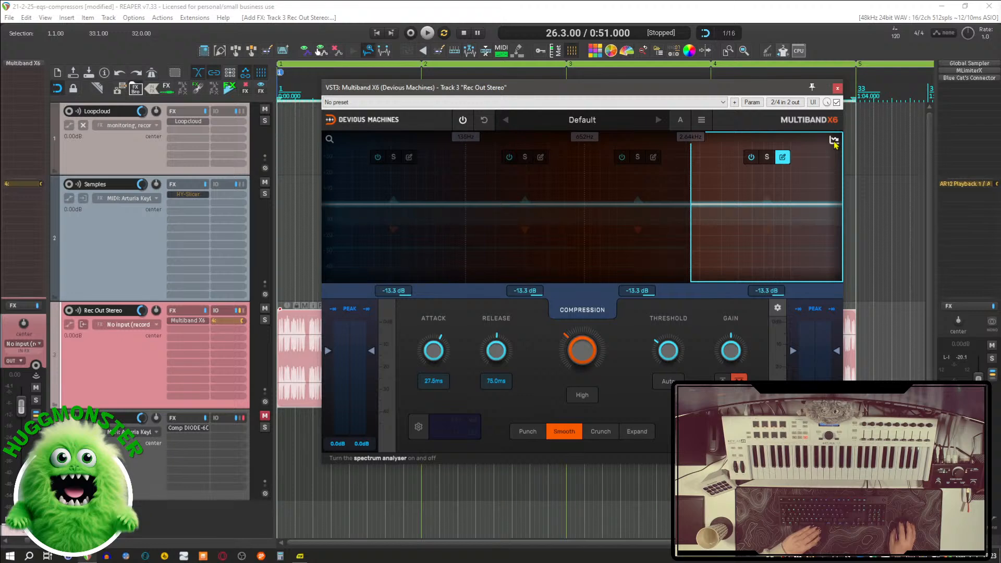
{"action": "left_click", "coordinate": [665, 190]}
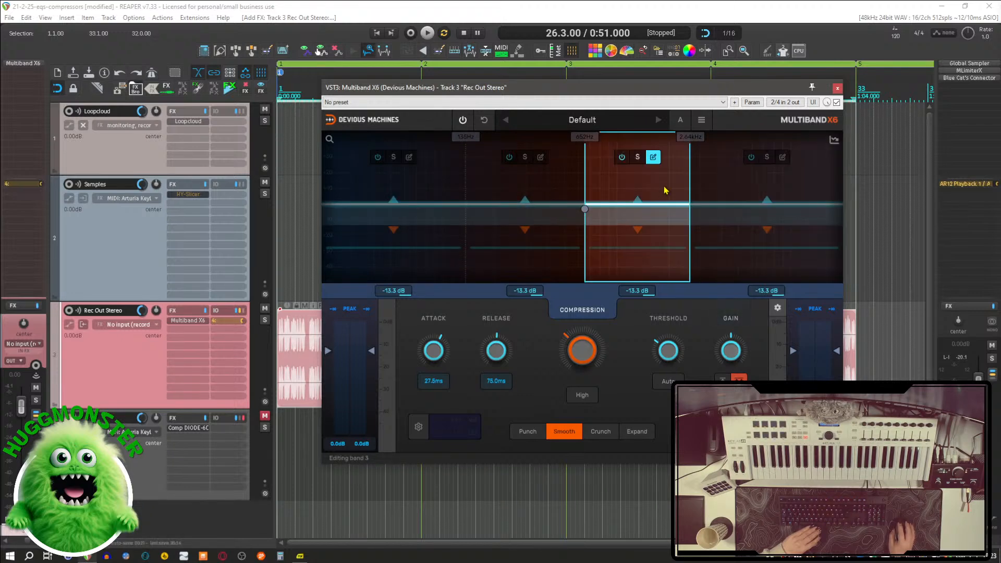
{"action": "left_click", "coordinate": [785, 187]}
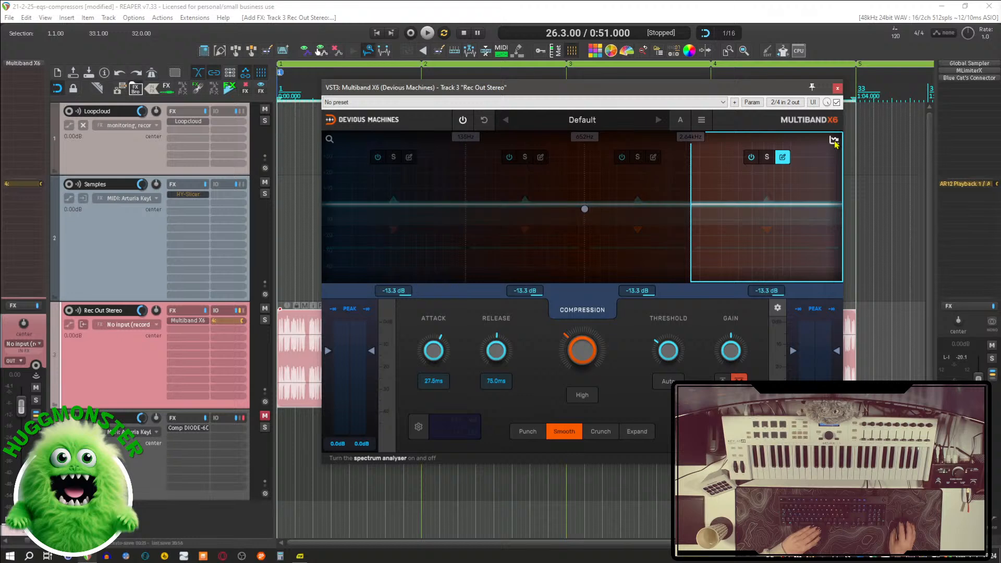
{"action": "left_click", "coordinate": [618, 194]}
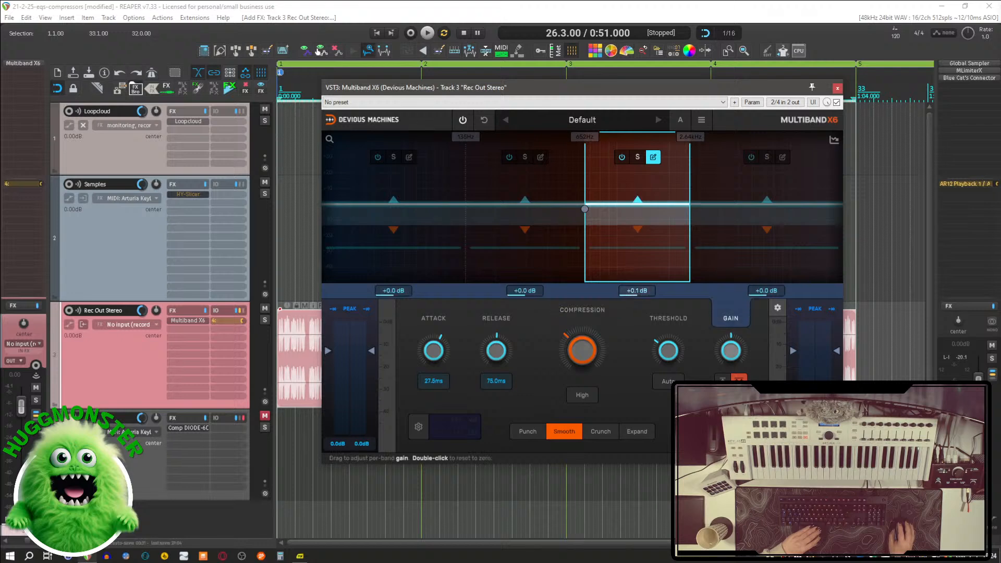
{"action": "left_click_drag", "start_coordinate": [637, 201], "coordinate": [585, 209]}
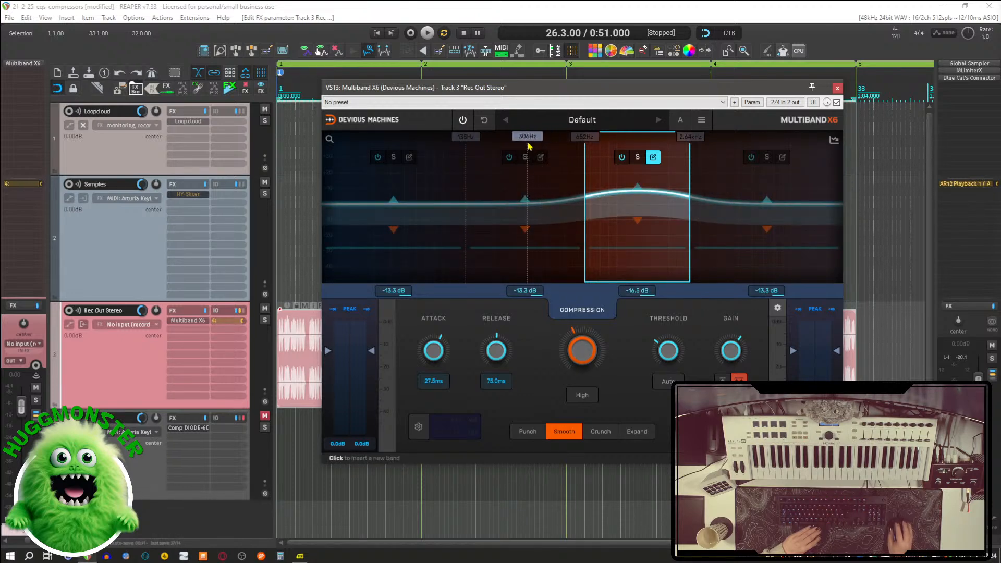
Step: Insert two more bands and spread the crossovers to about 69.8 Hz, 220 Hz, 708 Hz, 2.18 kHz and 6.58 kHz
{"action": "left_click", "coordinate": [519, 139]}
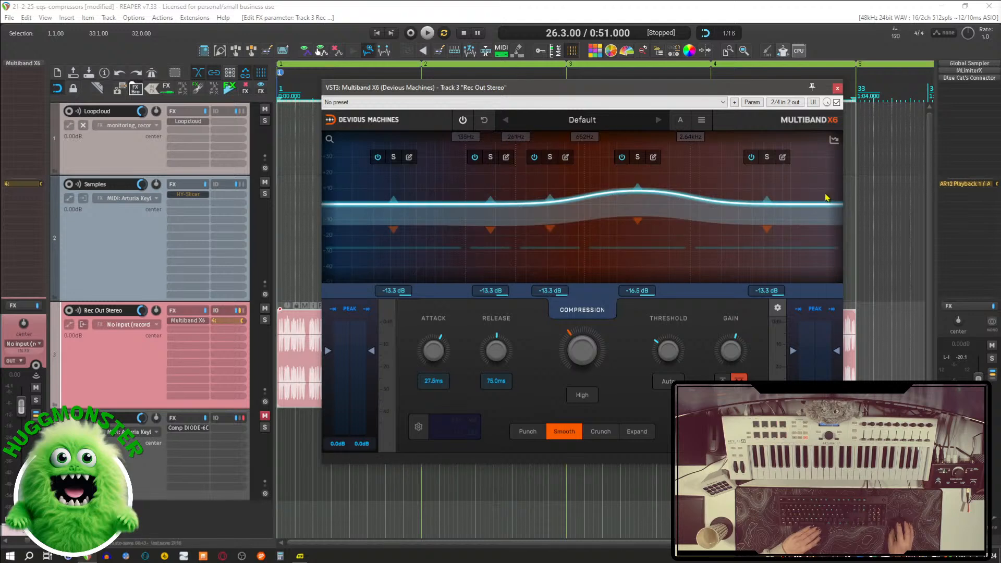
{"action": "left_click", "coordinate": [761, 143]}
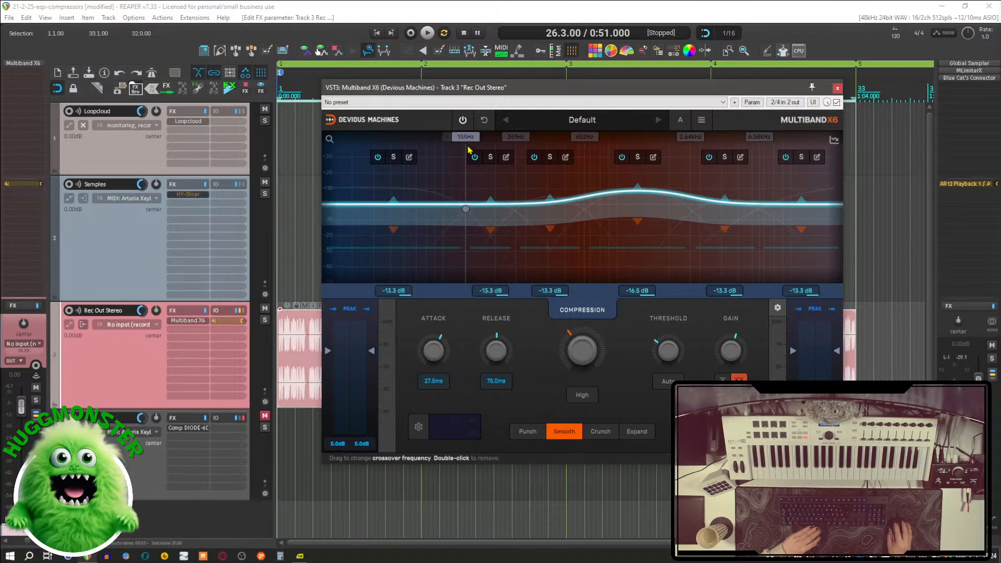
{"action": "left_click_drag", "start_coordinate": [466, 137], "coordinate": [416, 137]}
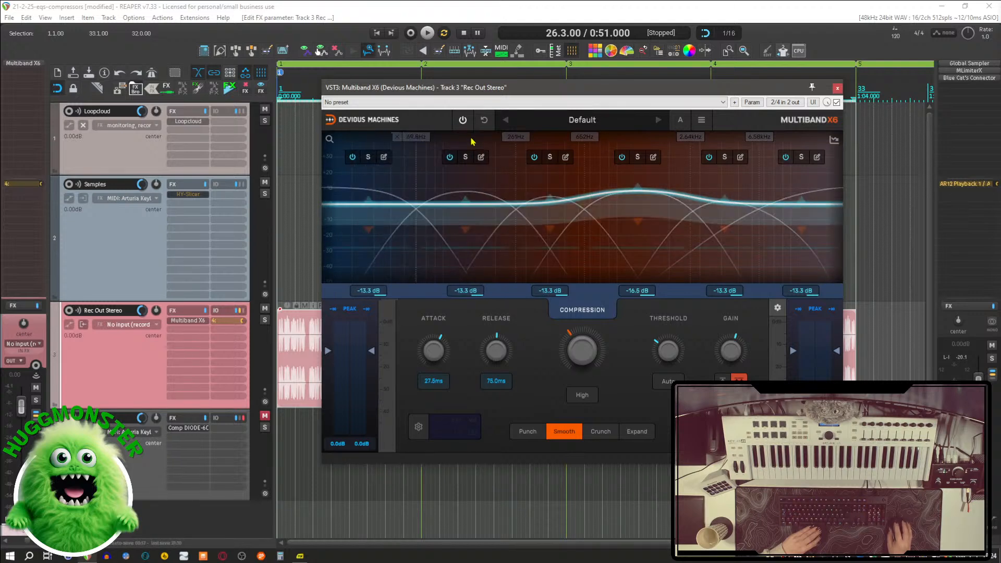
{"action": "mouse_move", "coordinate": [516, 138]}
{"action": "left_mouse_down"}
{"action": "mouse_move", "coordinate": [490, 137]}
{"action": "mouse_move", "coordinate": [502, 137]}
{"action": "left_mouse_up"}
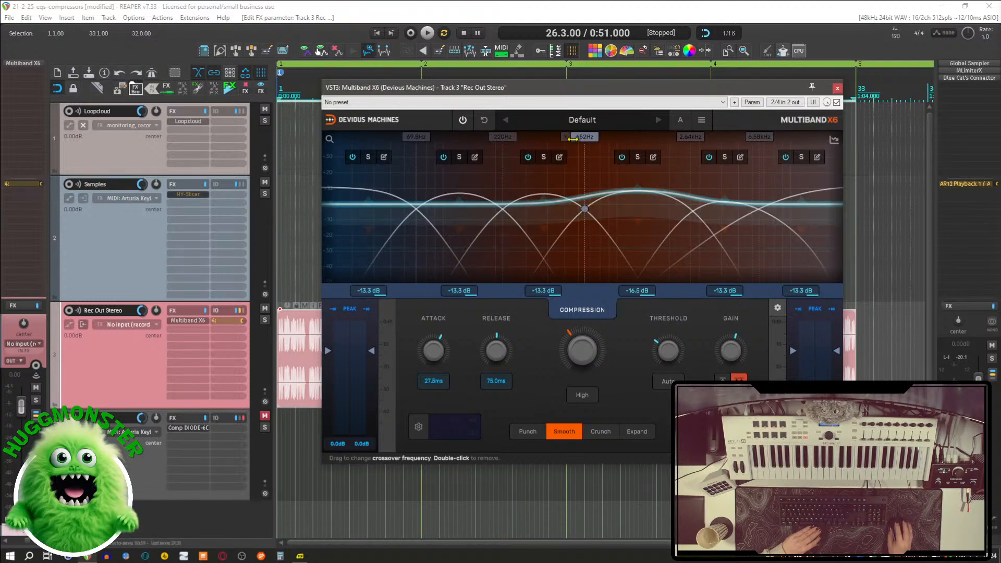
{"action": "mouse_move", "coordinate": [585, 136]}
{"action": "left_mouse_down"}
{"action": "mouse_move", "coordinate": [564, 136]}
{"action": "mouse_move", "coordinate": [591, 137]}
{"action": "left_mouse_up"}
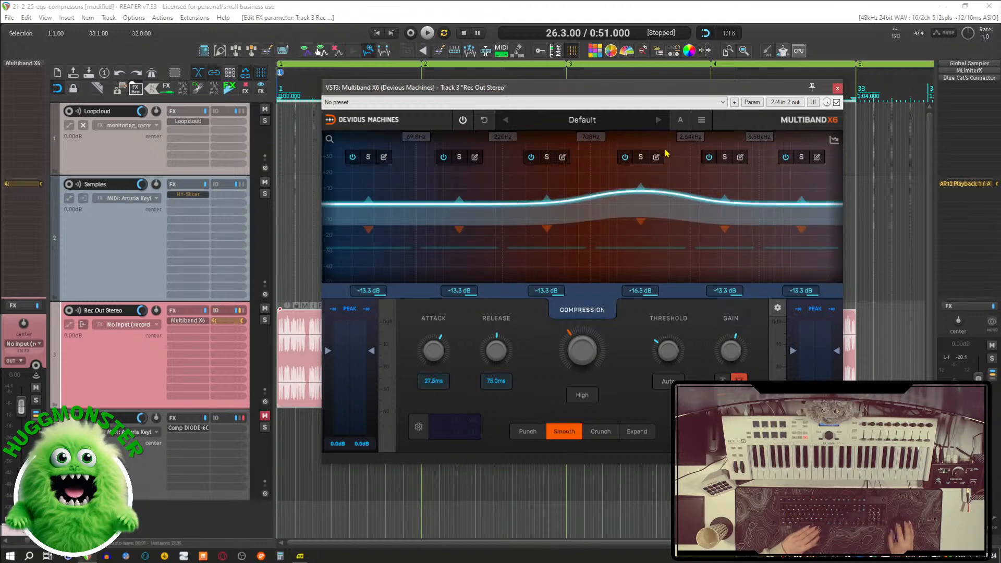
{"action": "left_click_drag", "start_coordinate": [690, 137], "coordinate": [675, 136]}
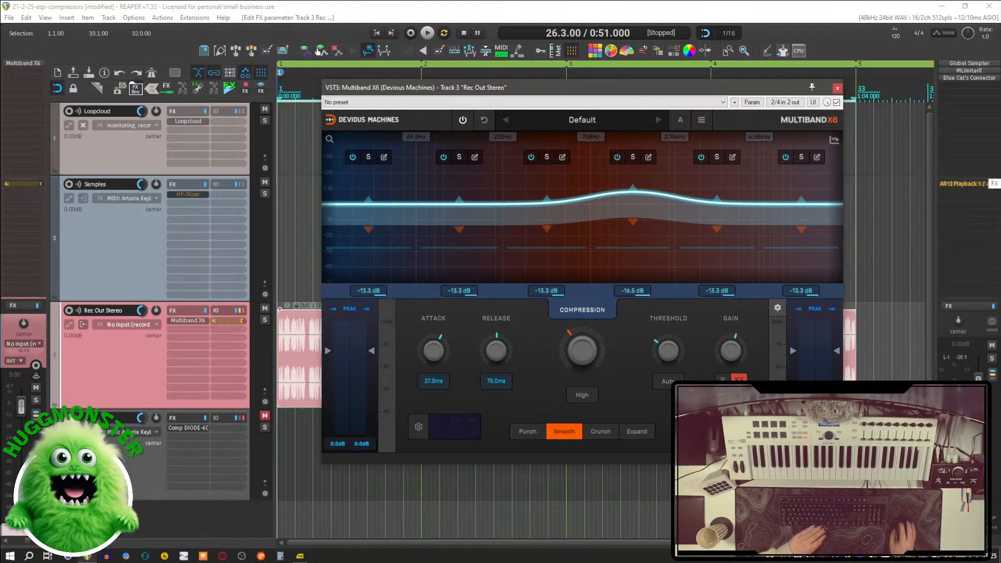
Step: Switch to WorldOClock to check the current times in other cities, and close it
{"action": "left_click", "coordinate": [764, 19]}
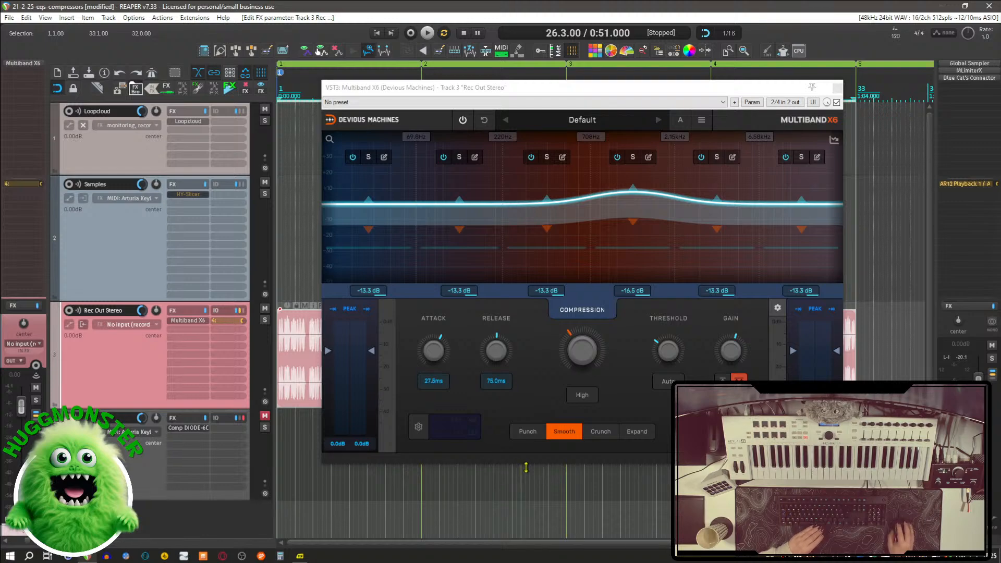
{"action": "left_click", "coordinate": [9, 556]}
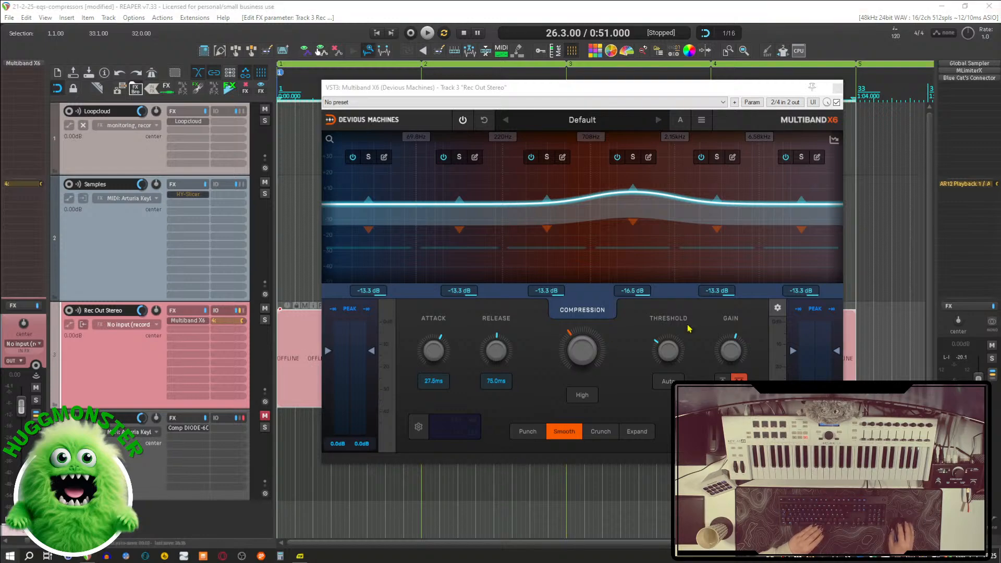
{"action": "left_click", "coordinate": [791, 263]}
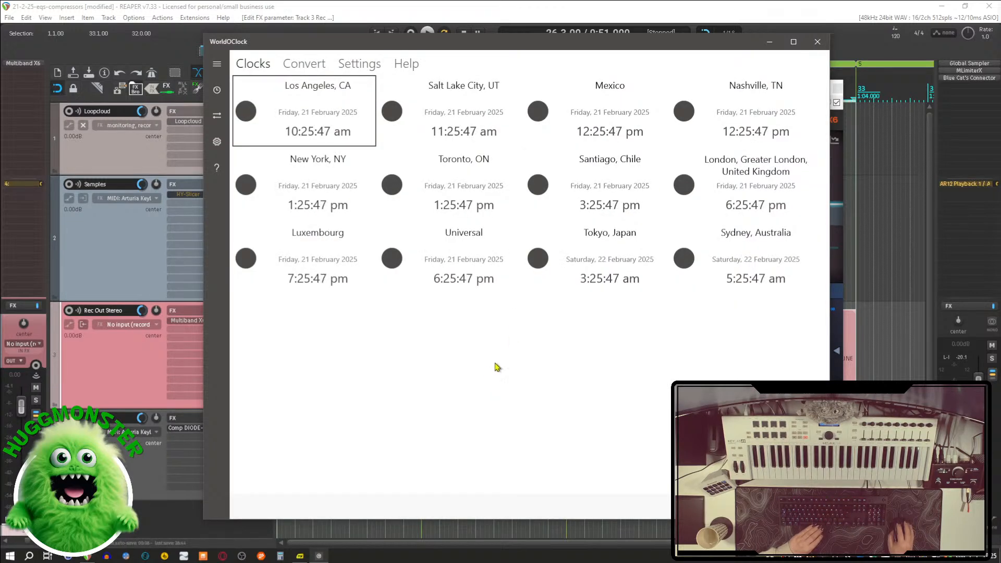
{"action": "left_click", "coordinate": [818, 42]}
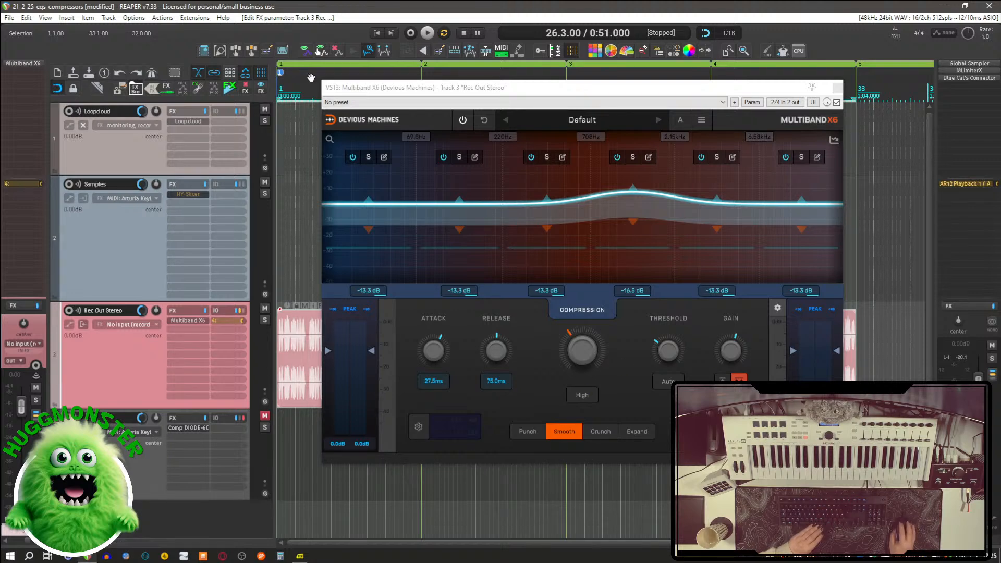
Step: Set band 3's compression amount to -21.6 dB, lower the second crossover to about 207 Hz, and toggle band 2's solo
{"action": "mouse_move", "coordinate": [591, 91]}
{"action": "left_mouse_down"}
{"action": "mouse_move", "coordinate": [578, 70]}
{"action": "mouse_move", "coordinate": [588, 103]}
{"action": "left_mouse_up"}
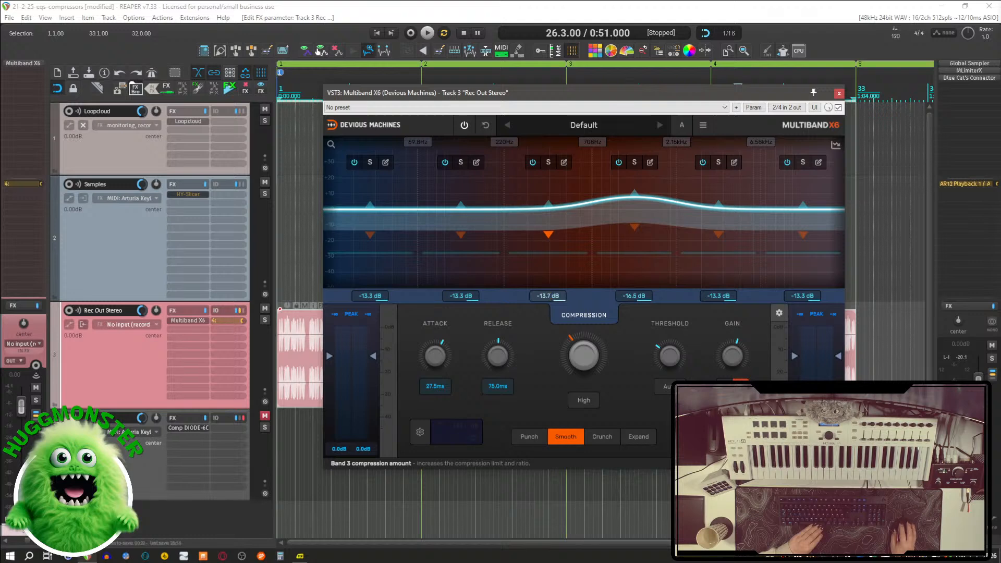
{"action": "left_click_drag", "start_coordinate": [548, 296], "coordinate": [549, 307]}
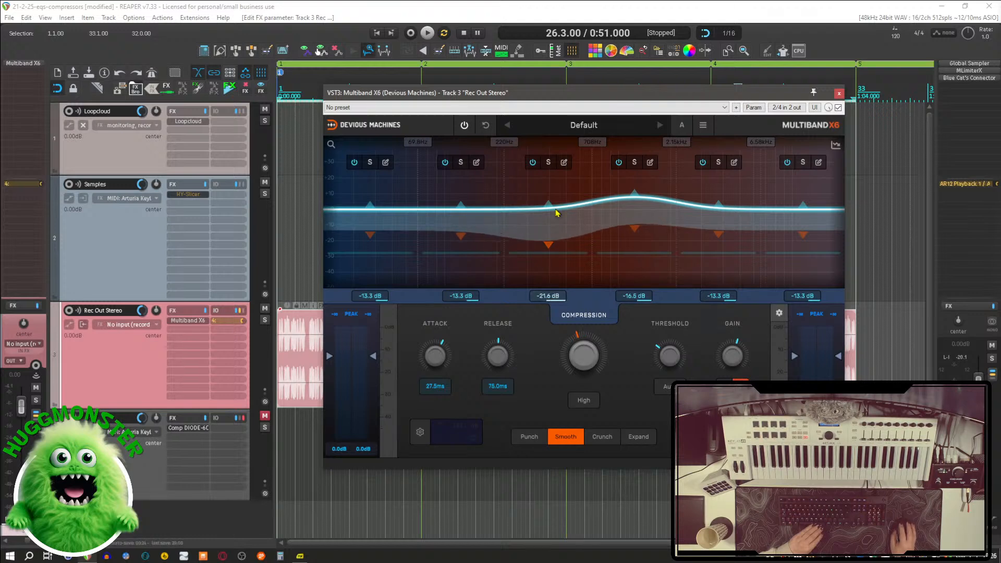
{"action": "left_click_drag", "start_coordinate": [514, 154], "coordinate": [508, 155]}
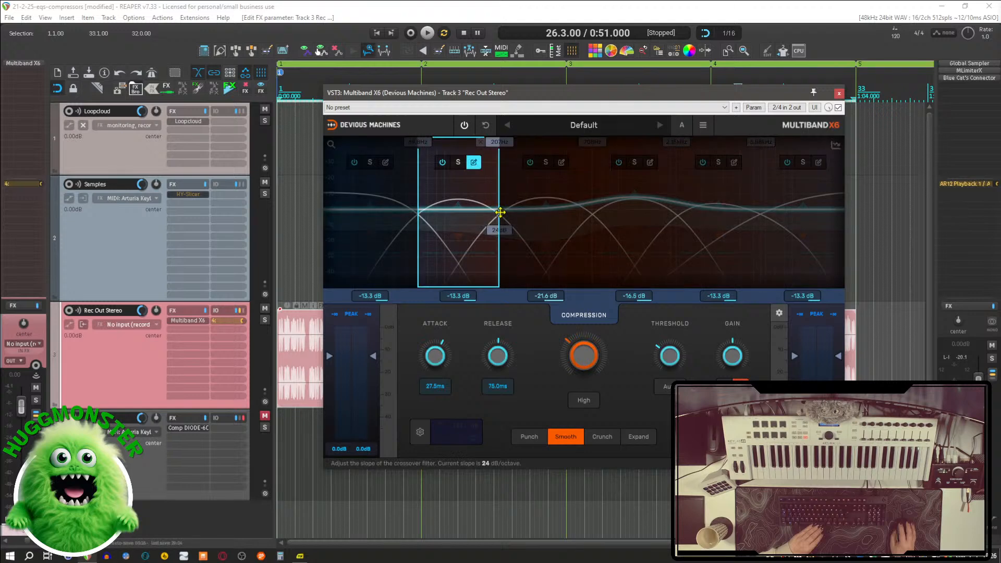
{"action": "left_click_drag", "start_coordinate": [500, 215], "coordinate": [499, 211]}
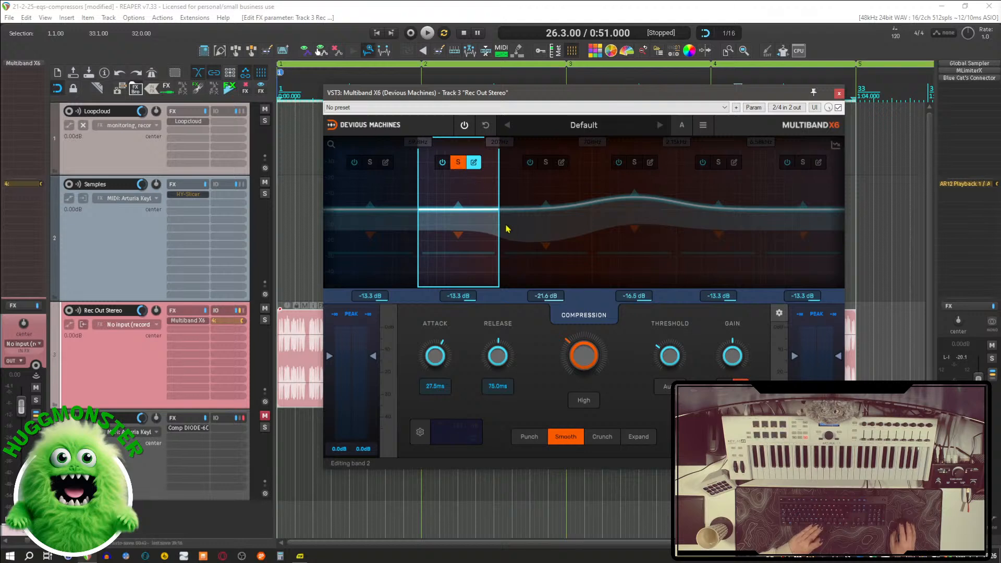
{"action": "left_click", "coordinate": [460, 166]}
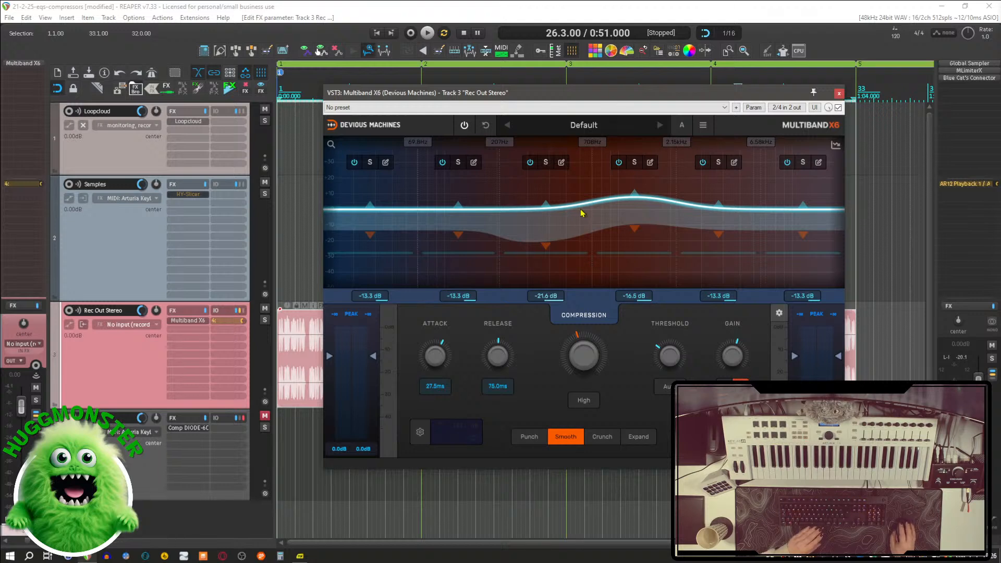
Step: Load the Accented Toms factory preset from the Drums category and audition it on the recorded drums
{"action": "left_click", "coordinate": [593, 126]}
{"action": "key", "text": "space"}
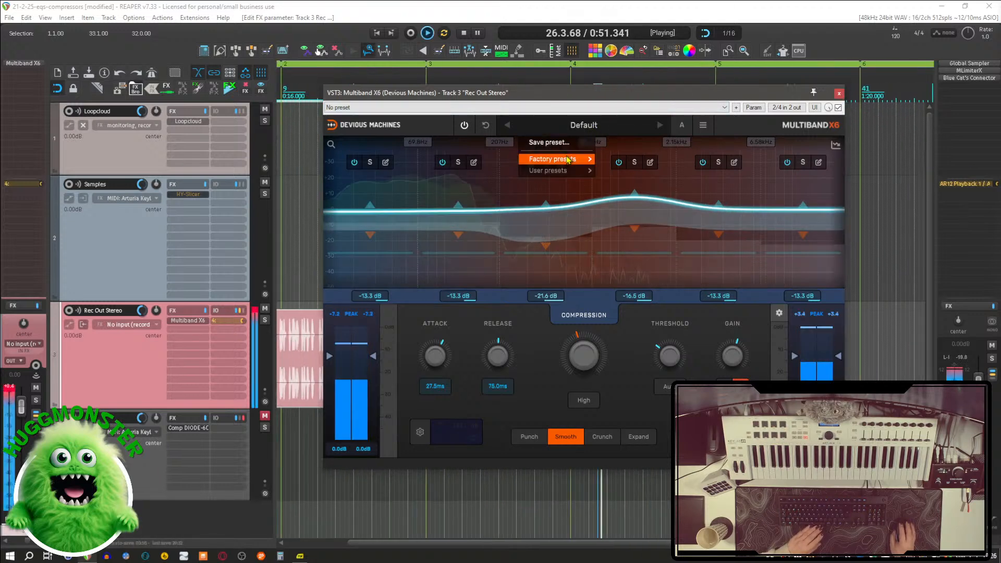
{"action": "mouse_move", "coordinate": [565, 163]}
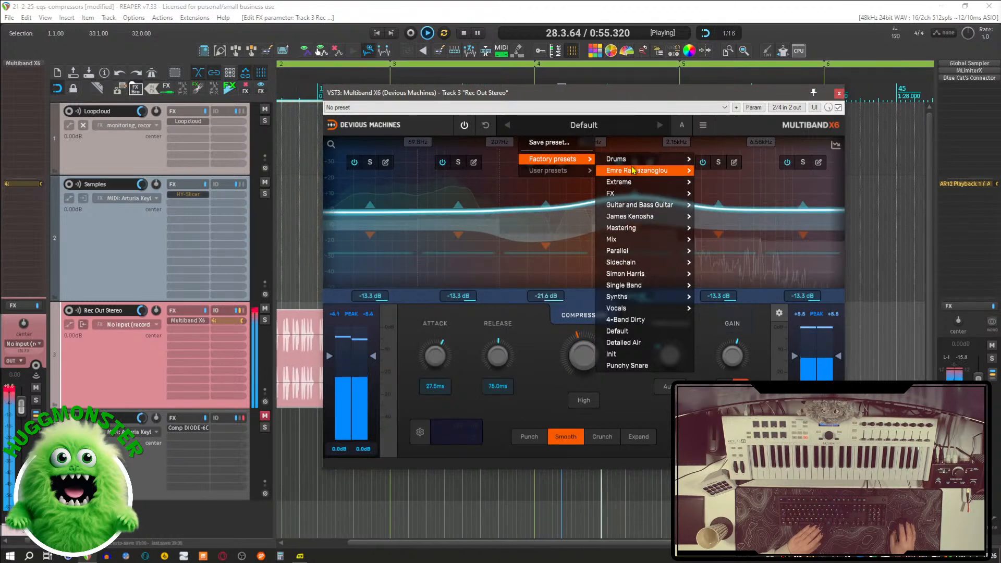
{"action": "mouse_move", "coordinate": [652, 159]}
{"action": "left_click", "coordinate": [757, 163]}
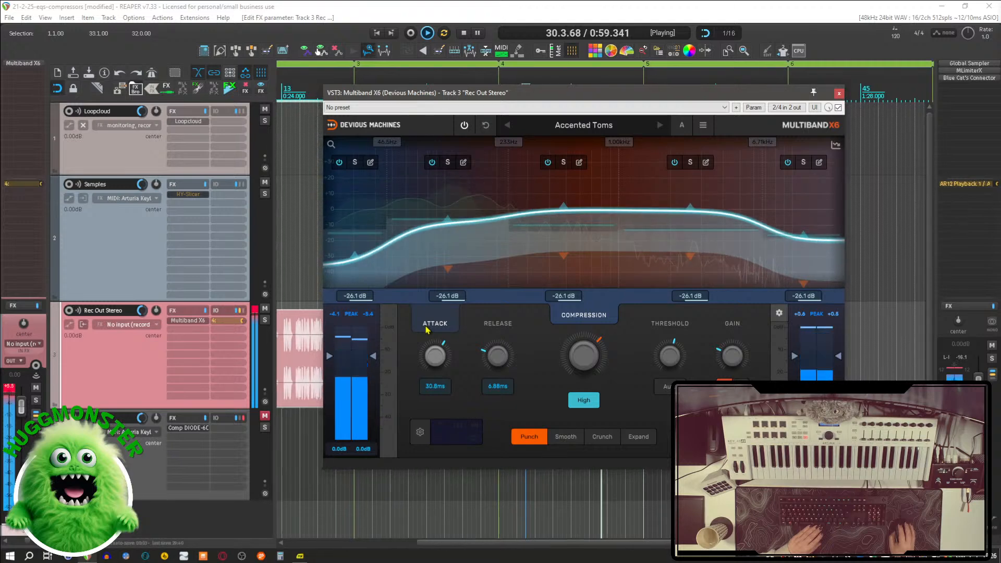
{"action": "key", "text": "space"}
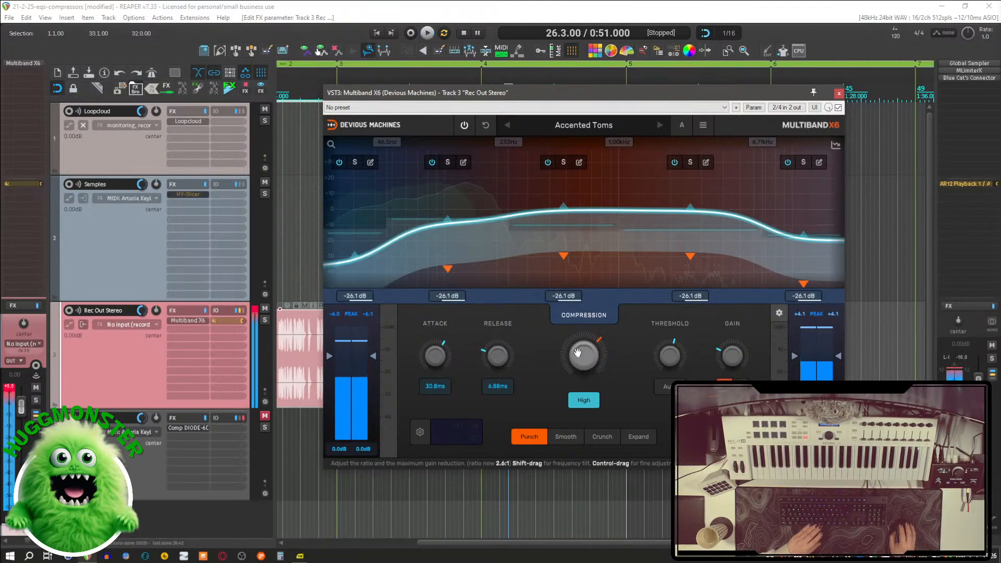
Step: Load the Born Snappy factory preset from the Drums category and audition it on the drum track
{"action": "left_click", "coordinate": [578, 126]}
{"action": "mouse_move", "coordinate": [553, 159]}
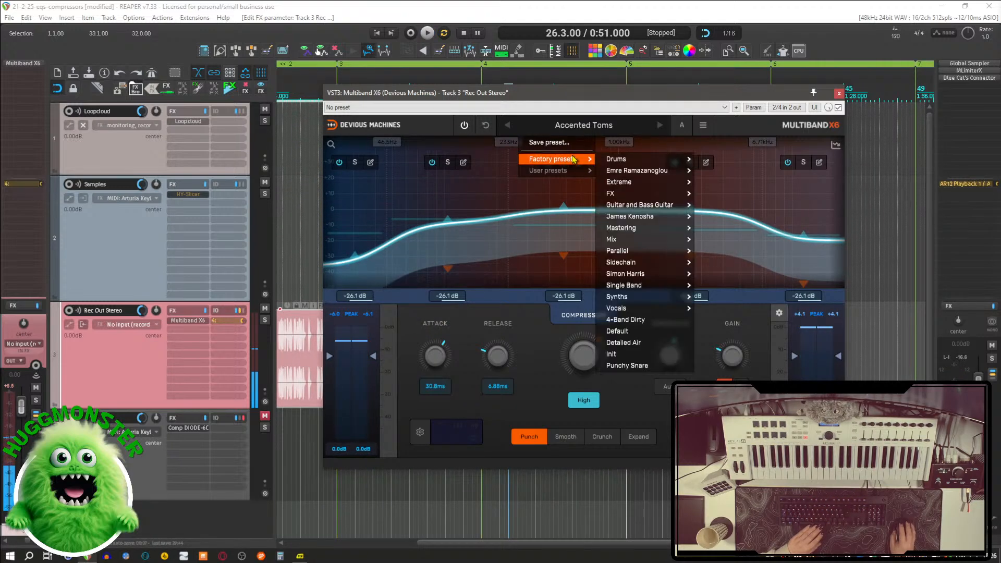
{"action": "mouse_move", "coordinate": [626, 159]}
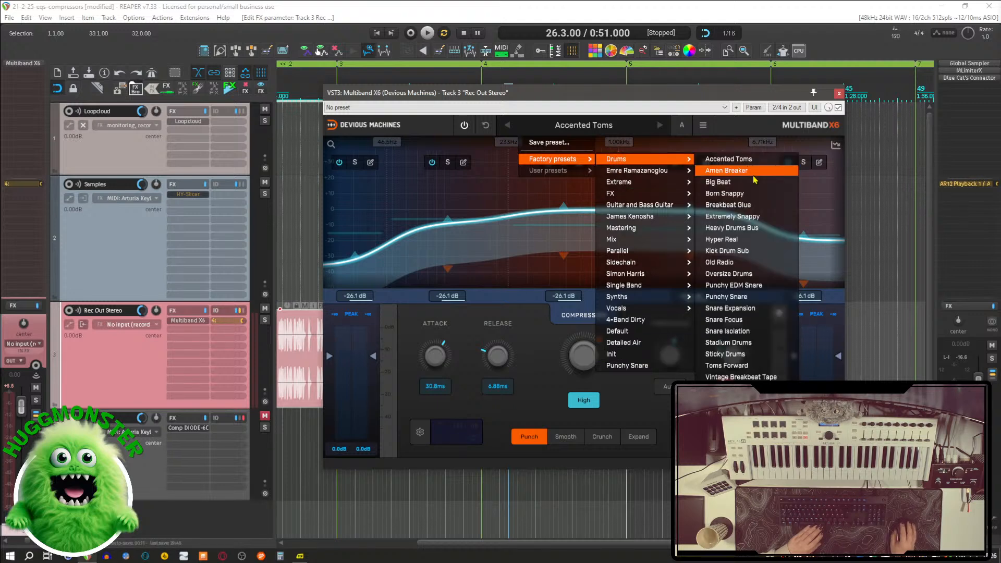
{"action": "left_click", "coordinate": [755, 202]}
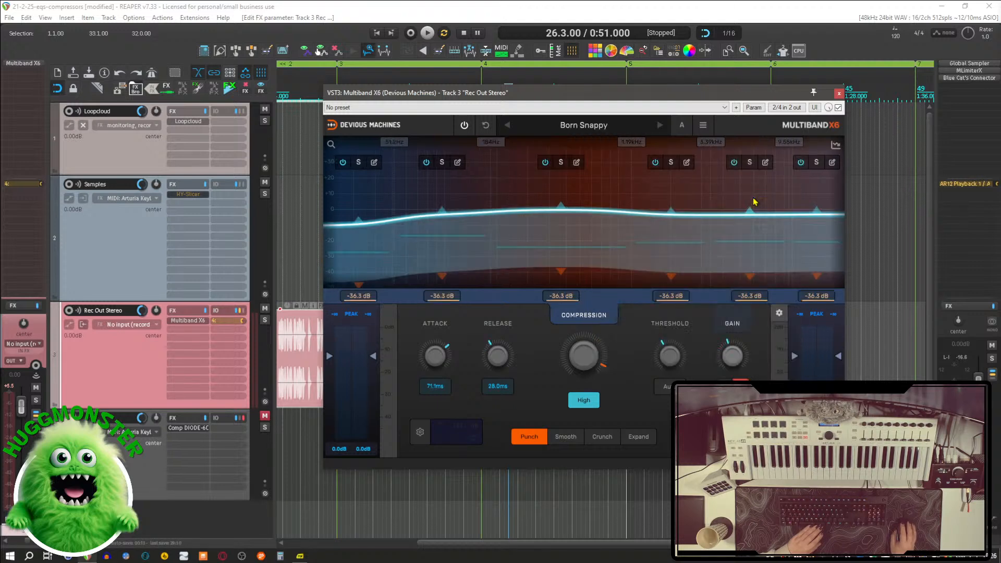
{"action": "key", "text": "space"}
{"action": "key", "text": "space"}
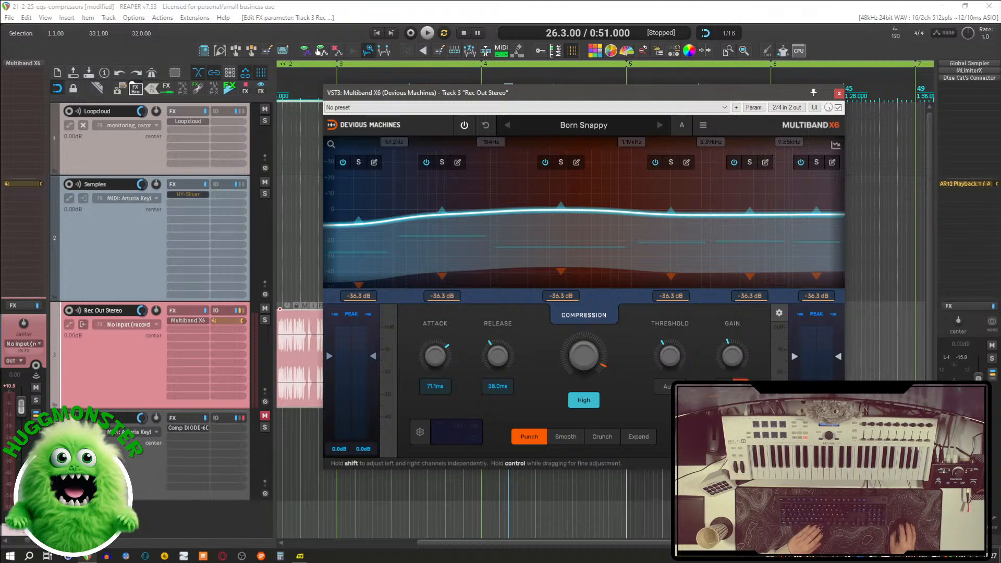
{"action": "key", "text": "space"}
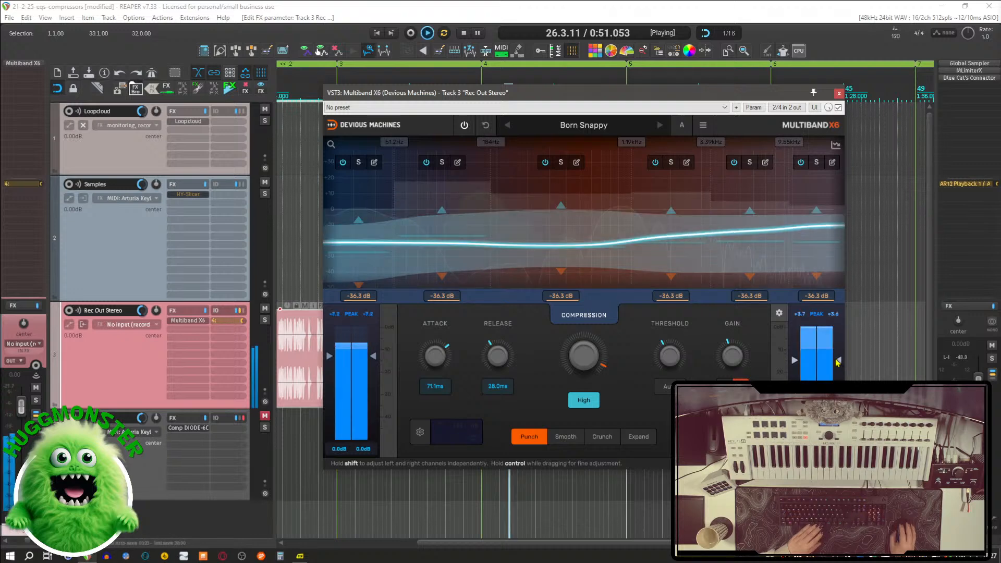
{"action": "key", "text": "space"}
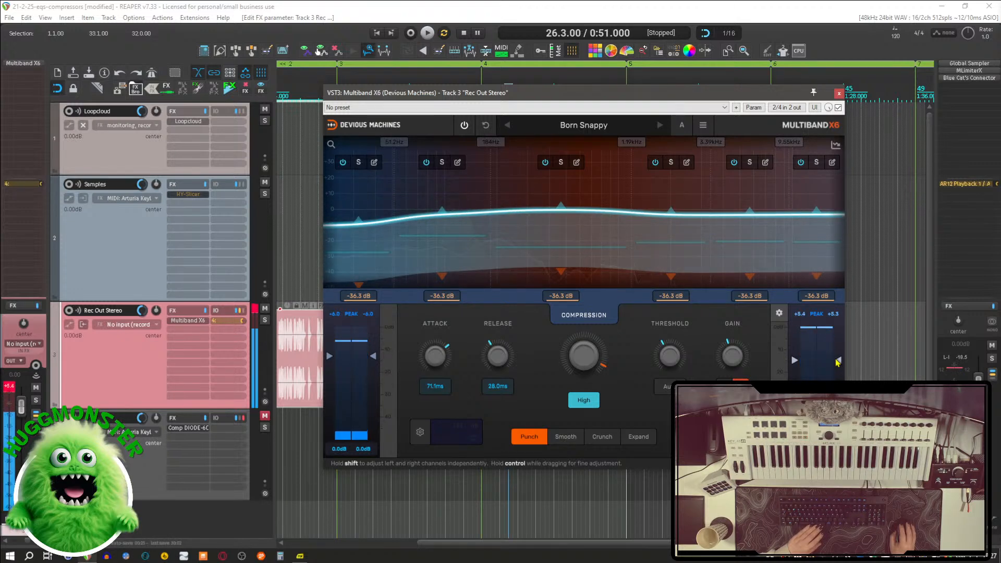
{"action": "key", "text": "space"}
{"action": "key", "text": "space"}
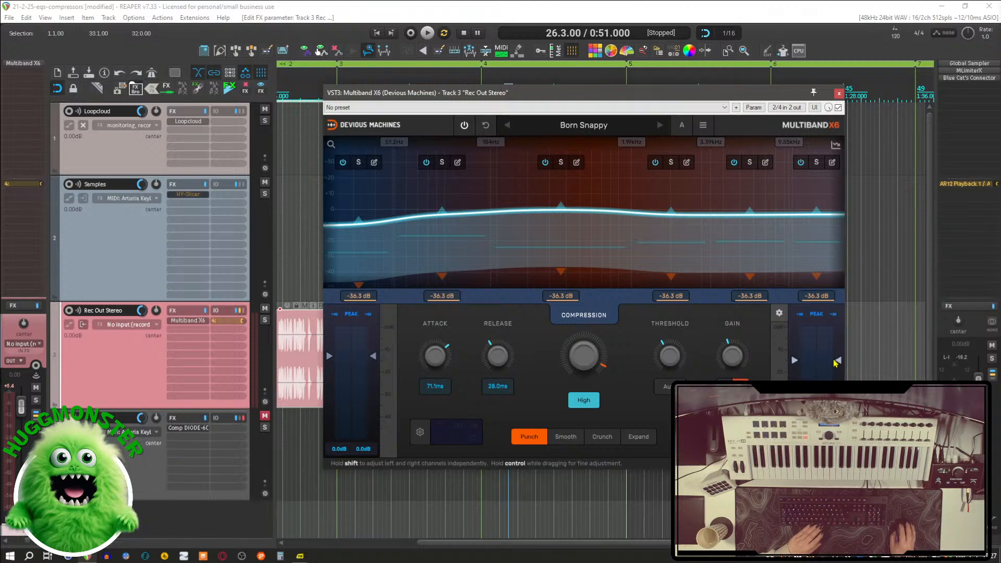
Step: Lower Multiband X6's output level and play the drums again to hear the Born Snappy preset
{"action": "left_click_drag", "start_coordinate": [840, 366], "coordinate": [840, 374]}
{"action": "key", "text": "space"}
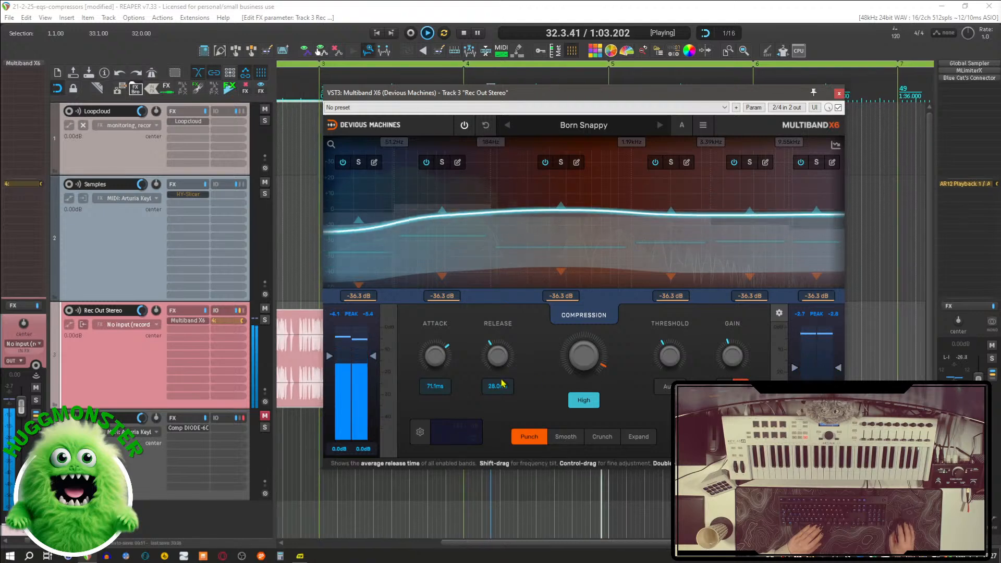
{"action": "key", "text": "space"}
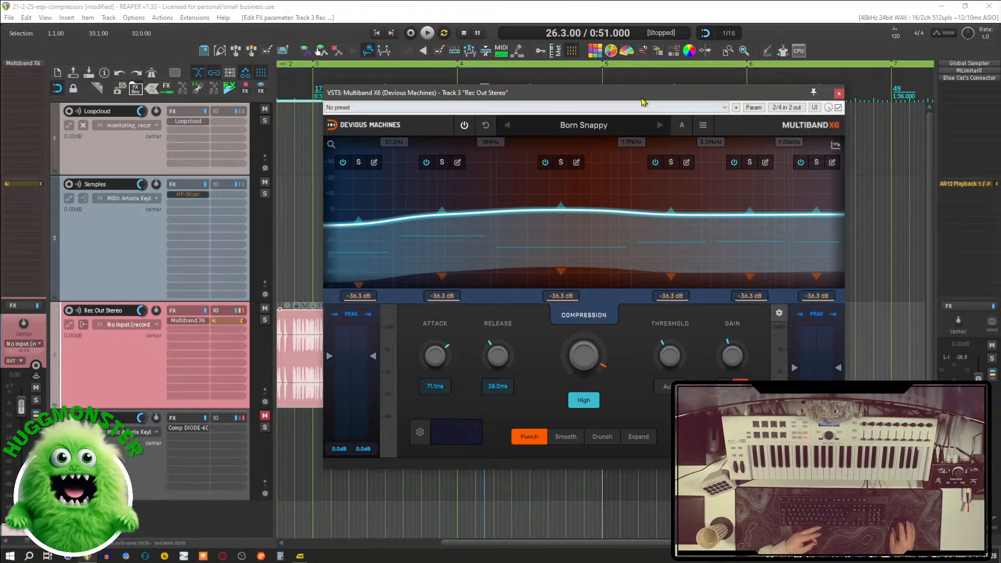
{"action": "mouse_move", "coordinate": [643, 98]}
{"action": "left_mouse_down"}
{"action": "mouse_move", "coordinate": [616, 99]}
{"action": "mouse_move", "coordinate": [653, 94]}
{"action": "left_mouse_up"}
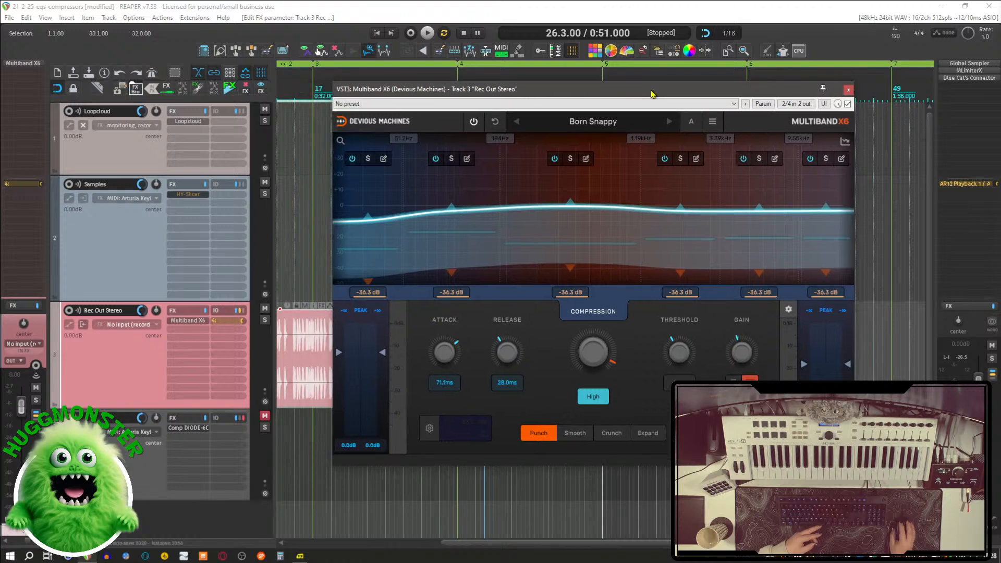
{"action": "key", "text": "space"}
{"action": "key", "text": "space"}
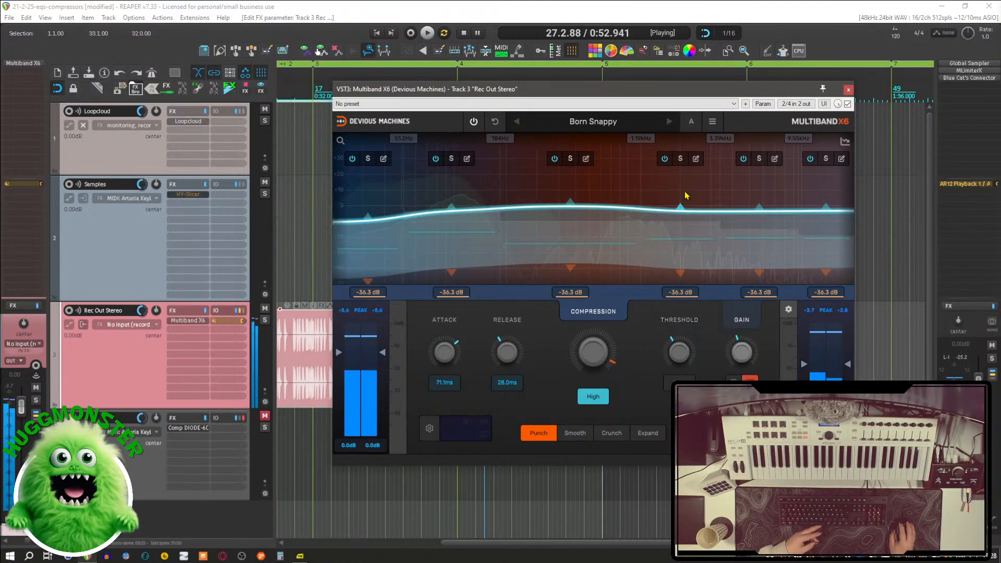
Step: Close Multiband X6 and replace it with Xfer Records OTT on the Rec Out Stereo track
{"action": "left_click", "coordinate": [849, 89]}
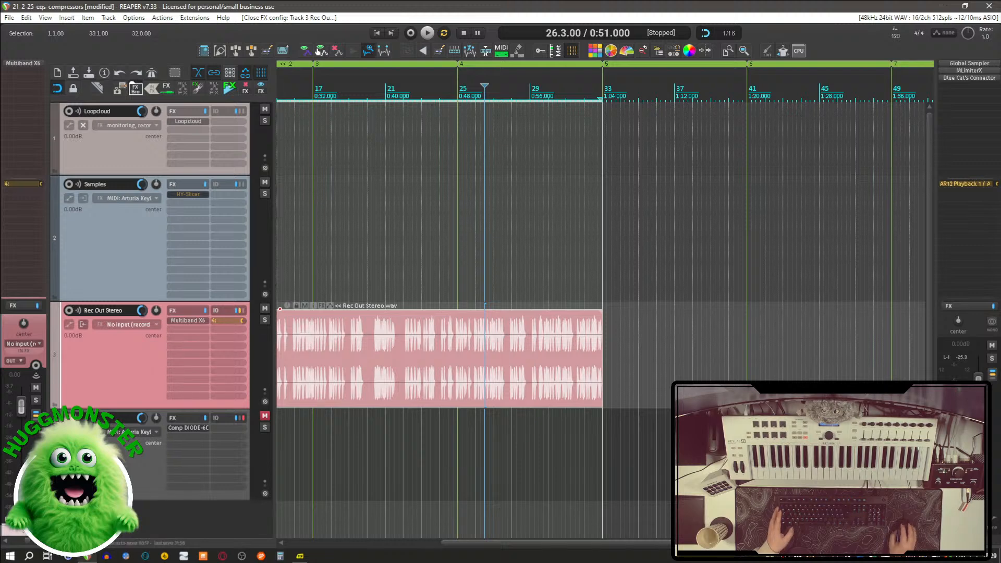
{"action": "key", "text": "alt+Tab"}
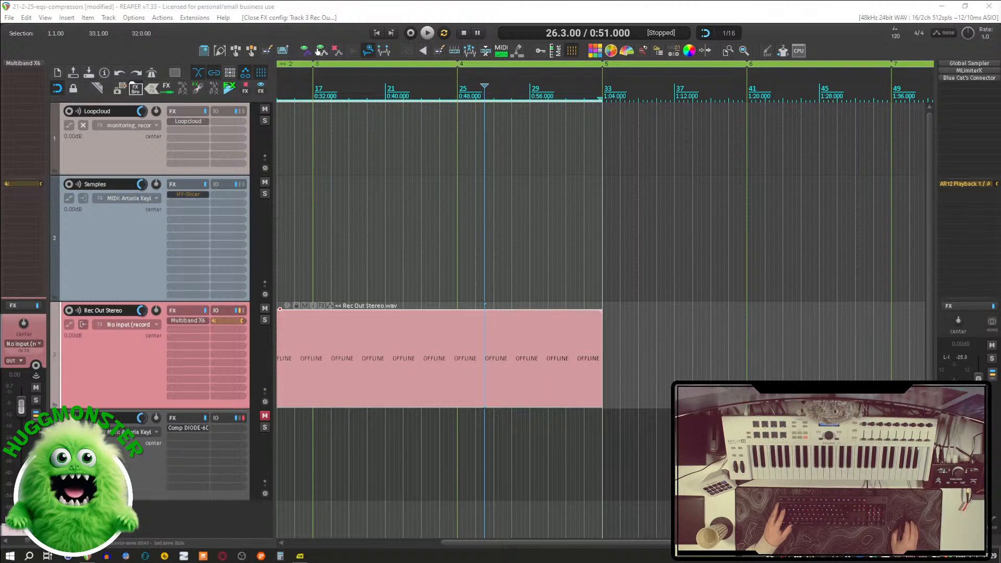
{"action": "key", "text": "alt+Tab"}
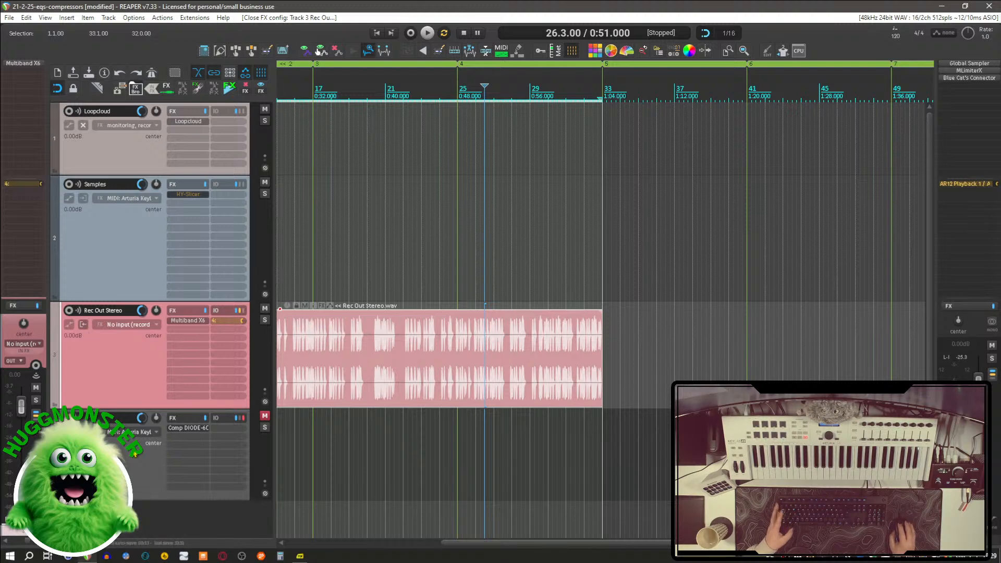
{"action": "left_click", "coordinate": [187, 325], "text": "alt"}
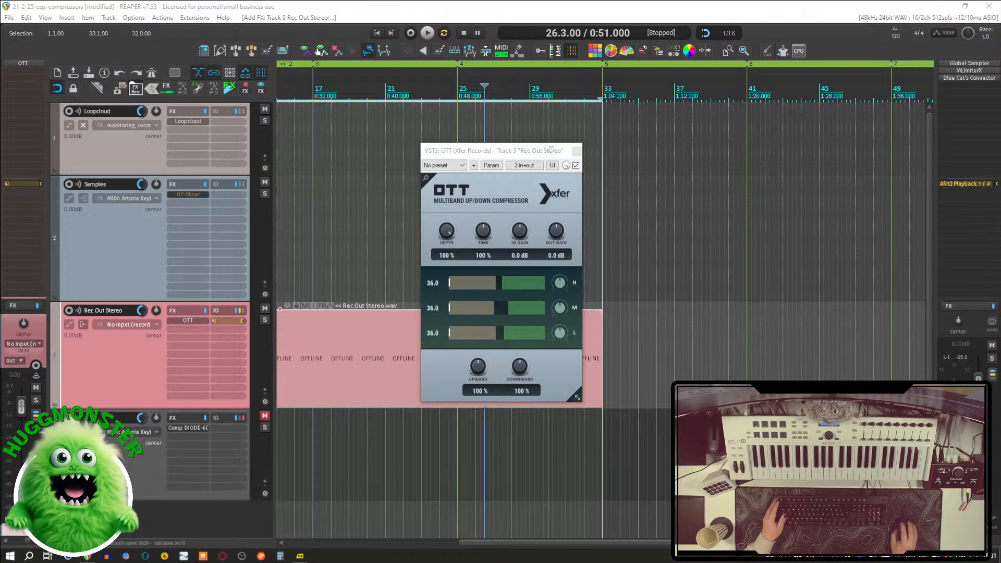
Step: Add Sixth Sample Cramit after OTT on the Rec Out Stereo track and arrange both plug-in windows side by side
{"action": "key", "text": "alt+Tab"}
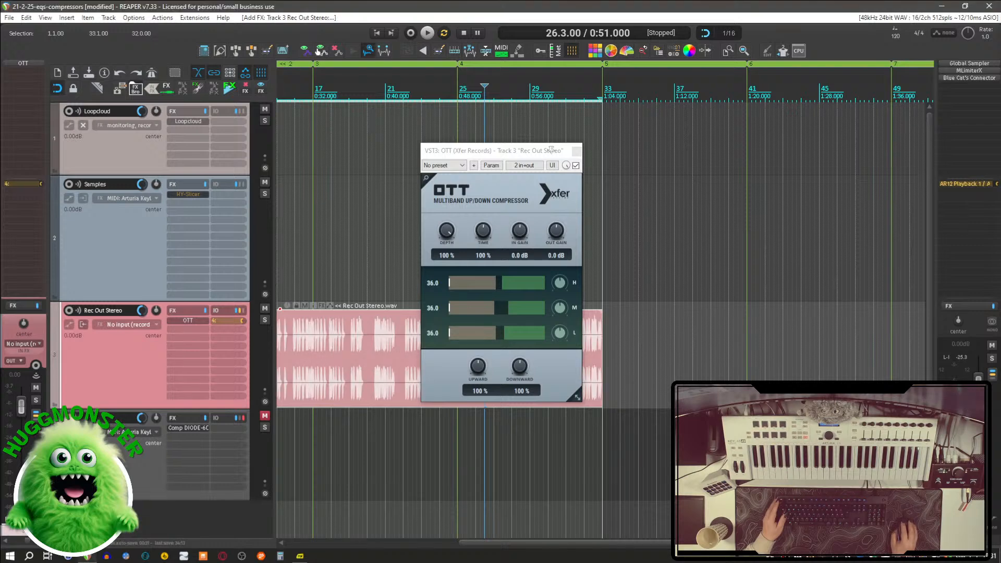
{"action": "key", "text": "alt+Tab"}
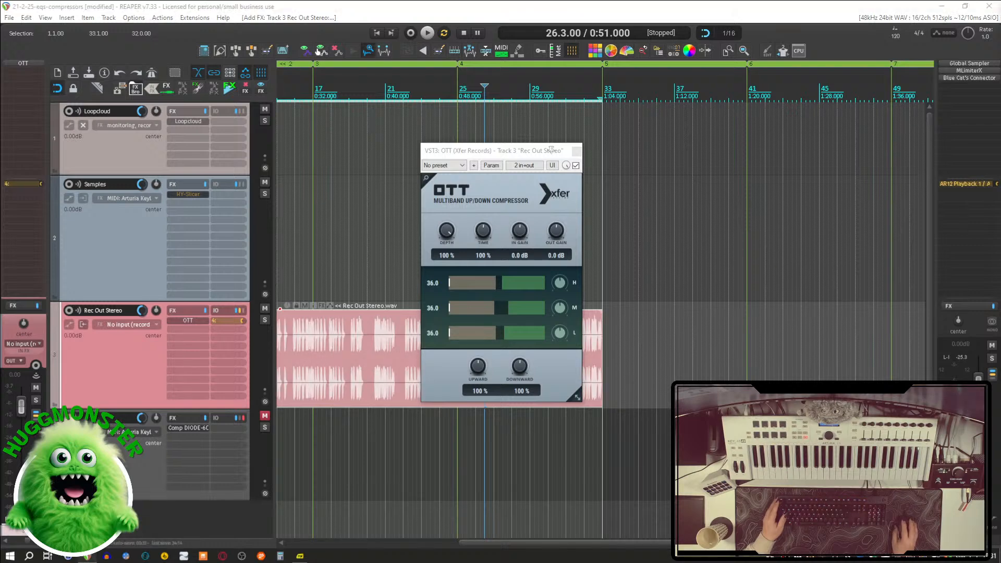
{"action": "left_click_drag", "start_coordinate": [269, 367], "coordinate": [195, 333]}
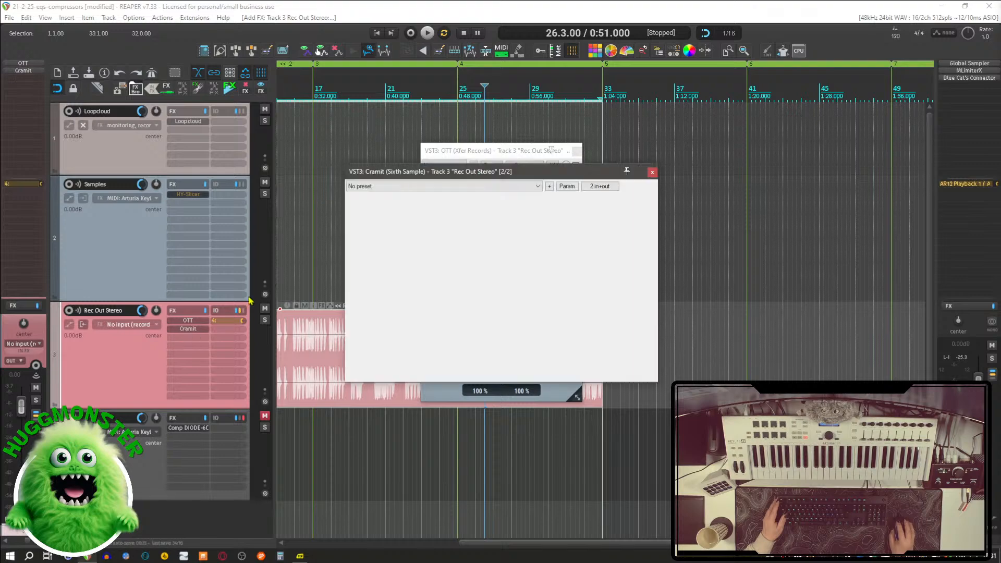
{"action": "left_click_drag", "start_coordinate": [517, 177], "coordinate": [786, 216]}
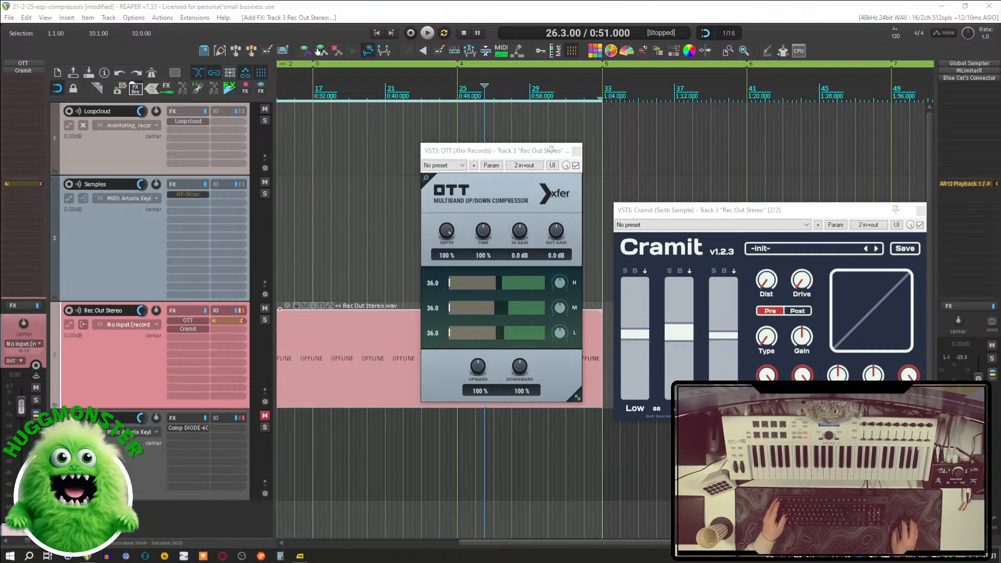
{"action": "key", "text": "alt+Tab"}
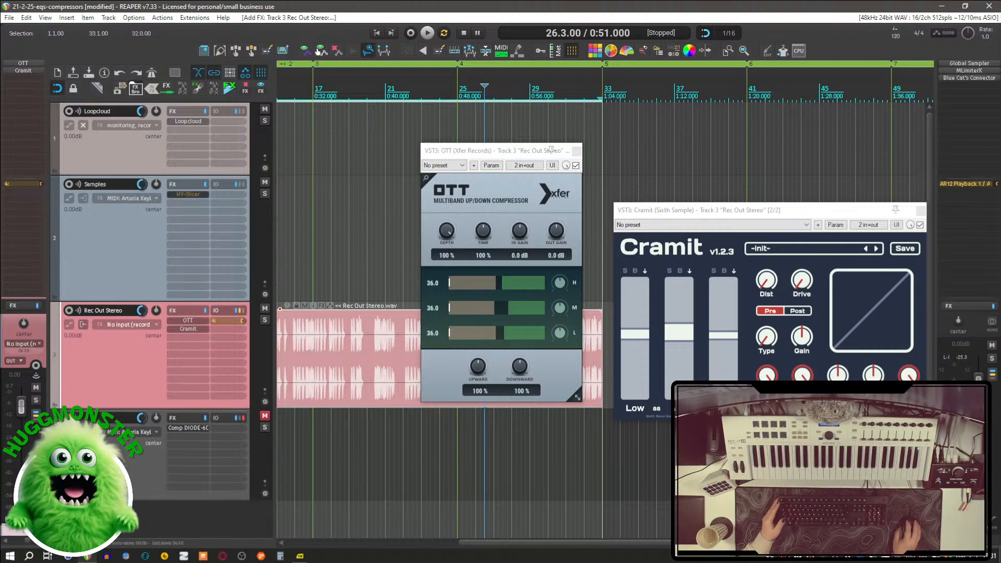
{"action": "left_click_drag", "start_coordinate": [507, 155], "coordinate": [433, 124]}
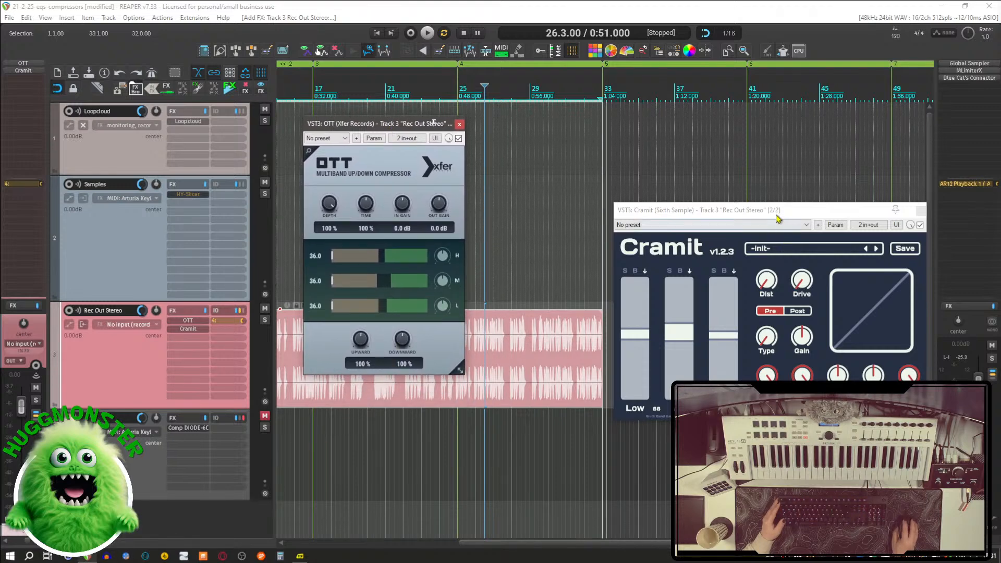
{"action": "left_click_drag", "start_coordinate": [777, 216], "coordinate": [687, 204]}
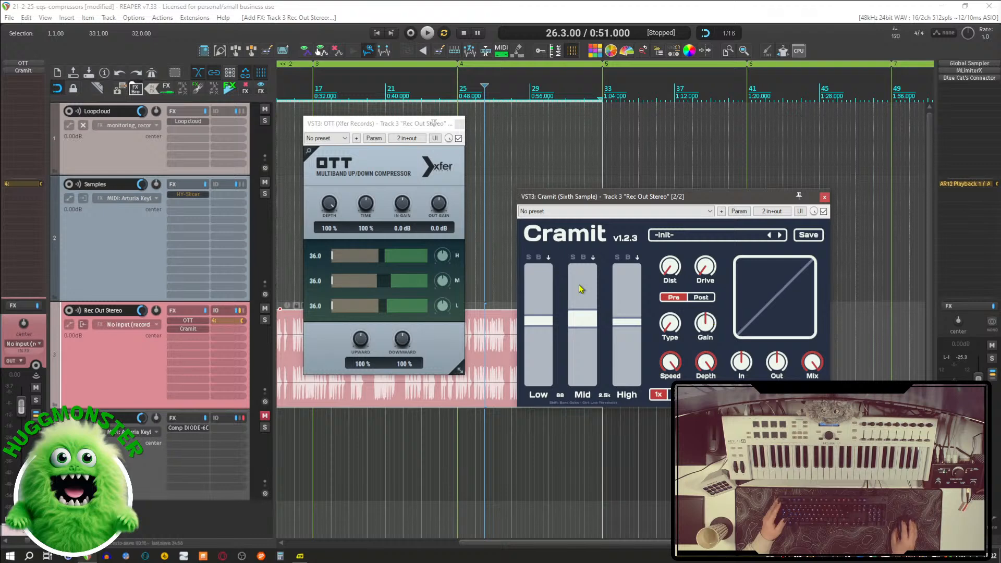
Step: Bypass Cramit, and audition OTT on the drums with its time at 89 % and the high band's thresholds lowered
{"action": "left_click", "coordinate": [416, 181]}
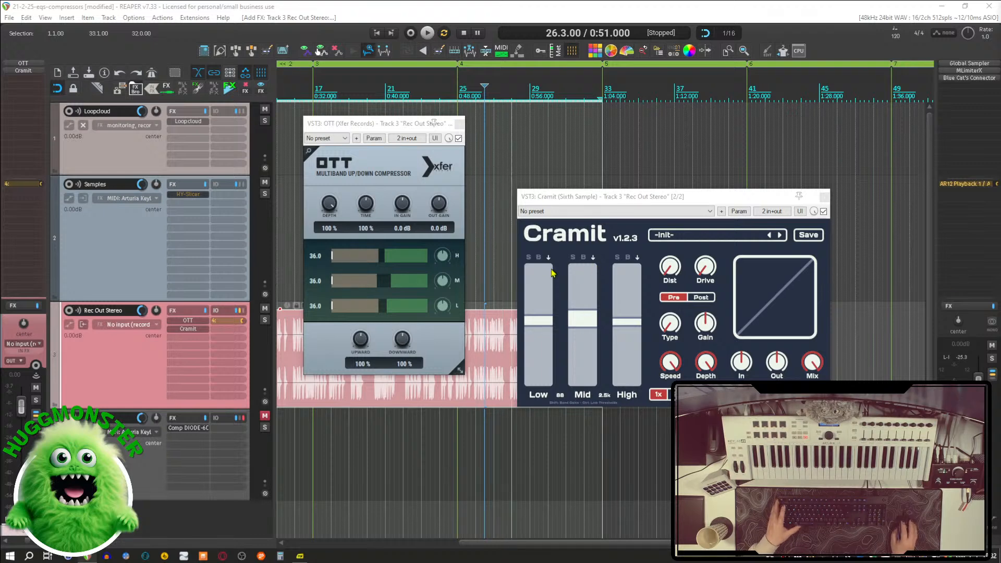
{"action": "left_click", "coordinate": [178, 330], "text": "shift"}
{"action": "key", "text": "space"}
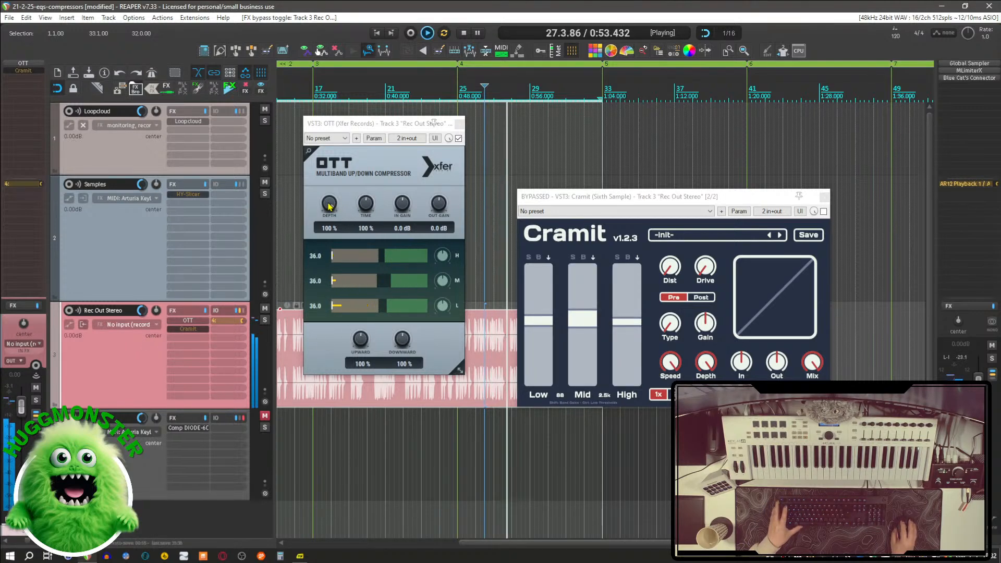
{"action": "left_click_drag", "start_coordinate": [362, 204], "coordinate": [382, 255]}
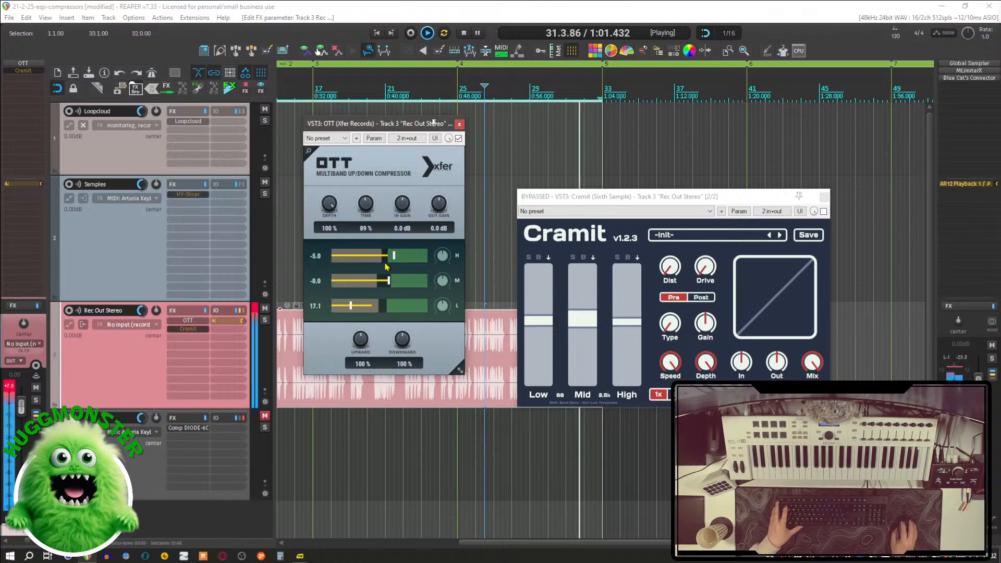
{"action": "key", "text": "space"}
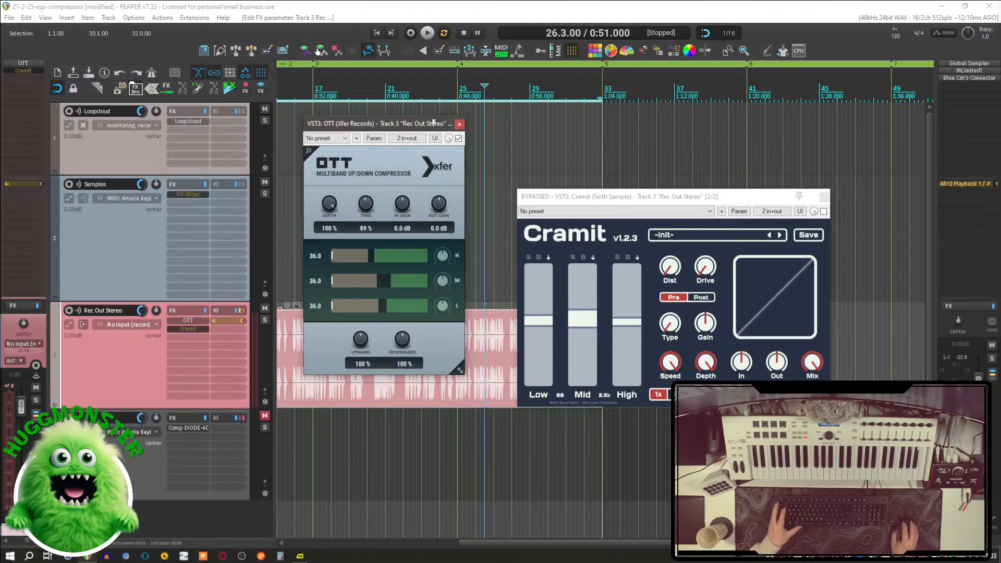
Step: Bypass OTT and take Cramit out of bypass on the Rec Out Stereo track
{"action": "key", "text": "alt+Tab"}
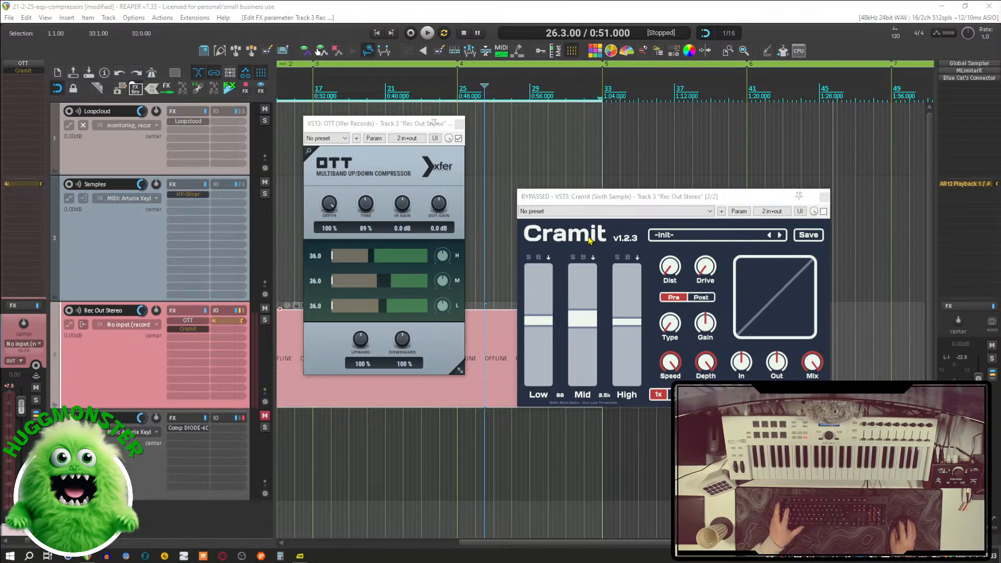
{"action": "left_click", "coordinate": [187, 321], "text": "shift"}
{"action": "left_click", "coordinate": [187, 330]}
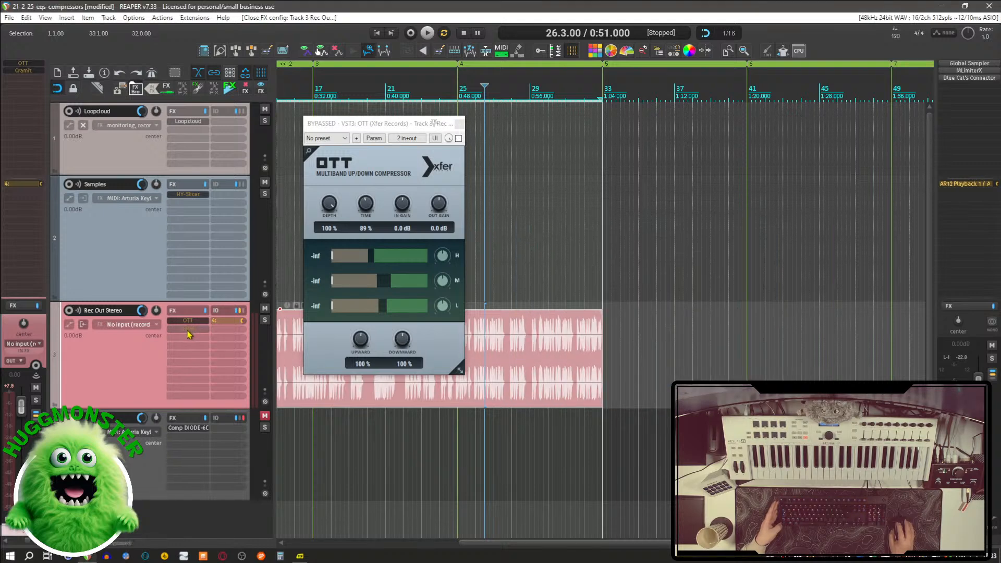
{"action": "left_click", "coordinate": [188, 330], "text": "shift"}
Step: Play the drums through Cramit's init settings while adjusting the mid band's thresholds, with its plug-in window open
{"action": "key", "text": "space"}
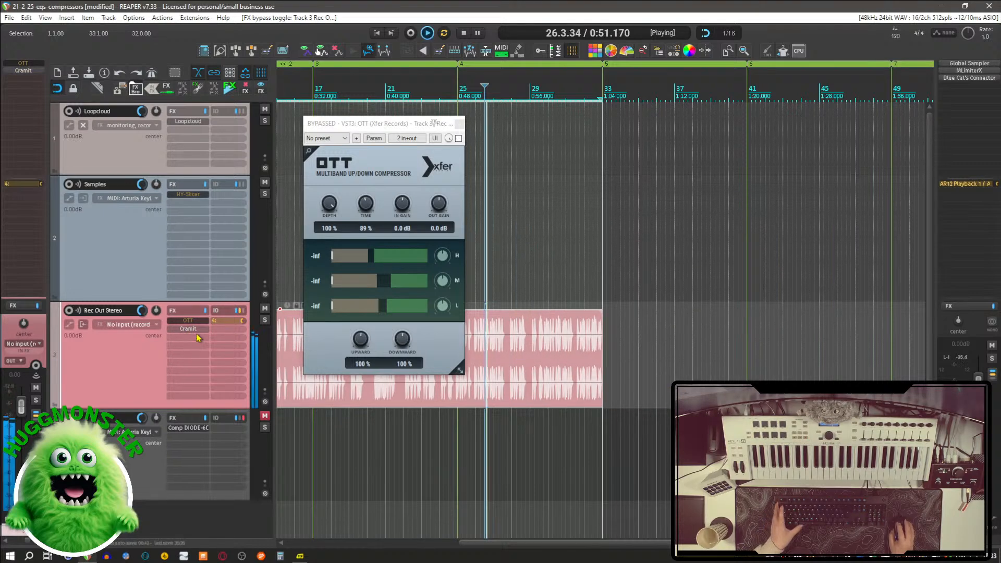
{"action": "left_click", "coordinate": [189, 329]}
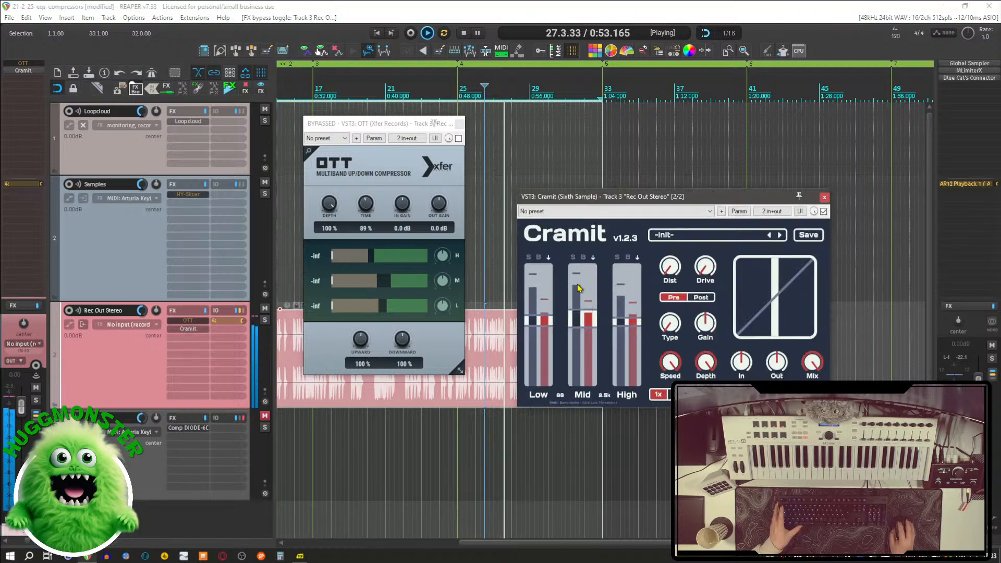
{"action": "mouse_move", "coordinate": [582, 320]}
{"action": "left_mouse_down"}
{"action": "mouse_move", "coordinate": [586, 328]}
{"action": "mouse_move", "coordinate": [593, 284]}
{"action": "mouse_move", "coordinate": [583, 368]}
{"action": "mouse_move", "coordinate": [587, 327]}
{"action": "left_mouse_up"}
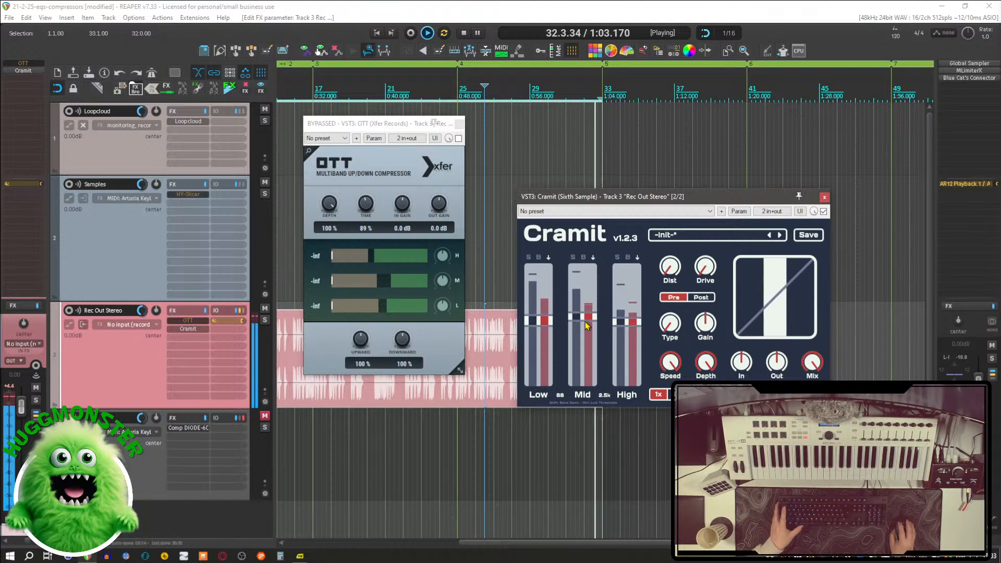
{"action": "key", "text": "space"}
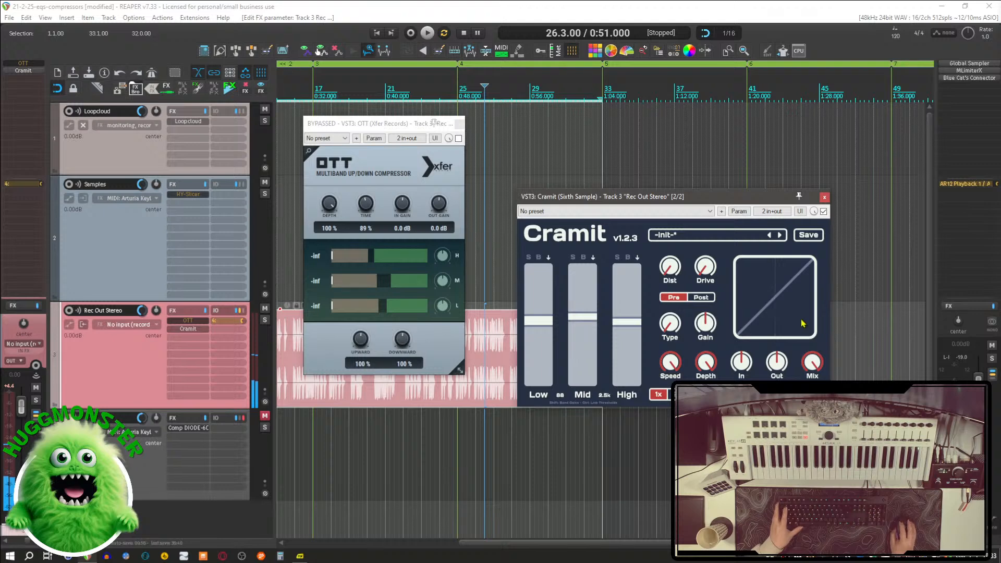
Step: Load Cramit's Harmonic Boost preset from the Colour category and play the drums through it
{"action": "left_click", "coordinate": [714, 235]}
{"action": "mouse_move", "coordinate": [712, 264]}
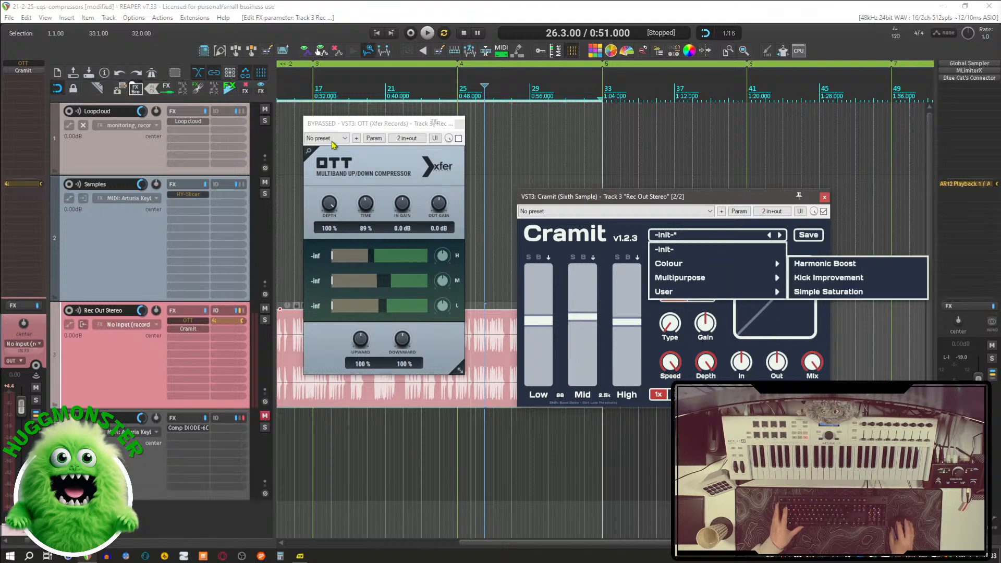
{"action": "left_click", "coordinate": [329, 139]}
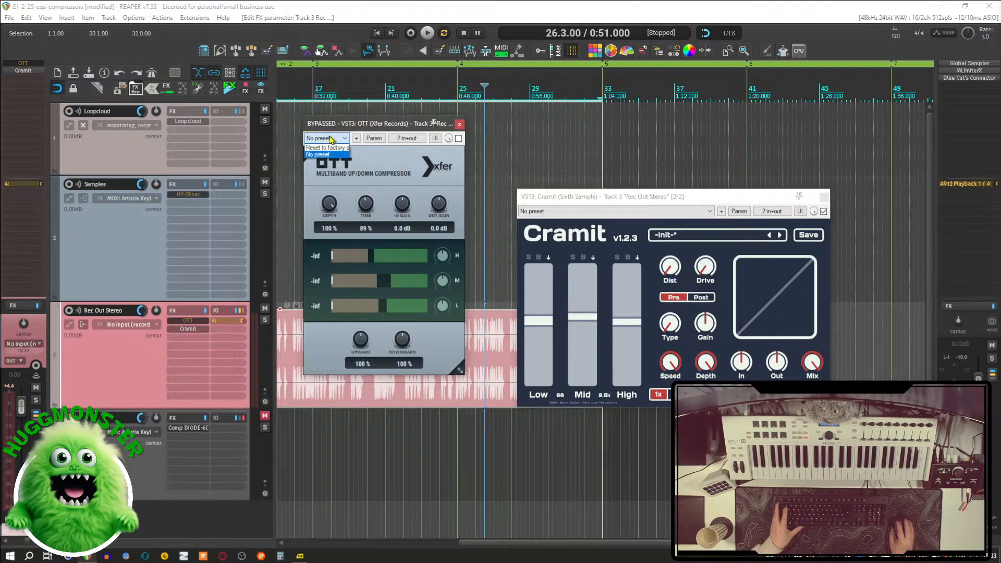
{"action": "left_click", "coordinate": [705, 239]}
{"action": "left_click", "coordinate": [737, 239]}
{"action": "mouse_move", "coordinate": [703, 267]}
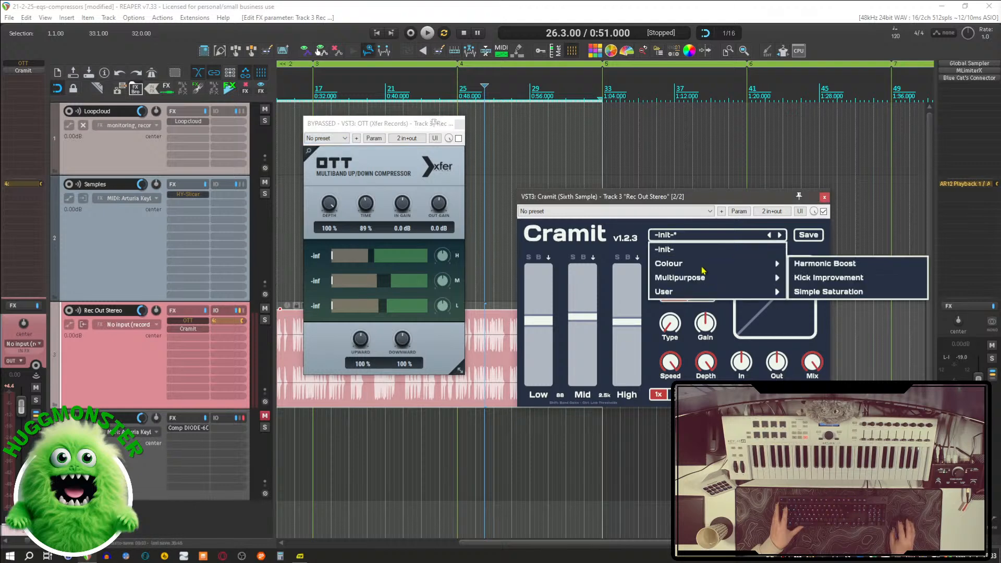
{"action": "left_click", "coordinate": [826, 263]}
{"action": "key", "text": "space"}
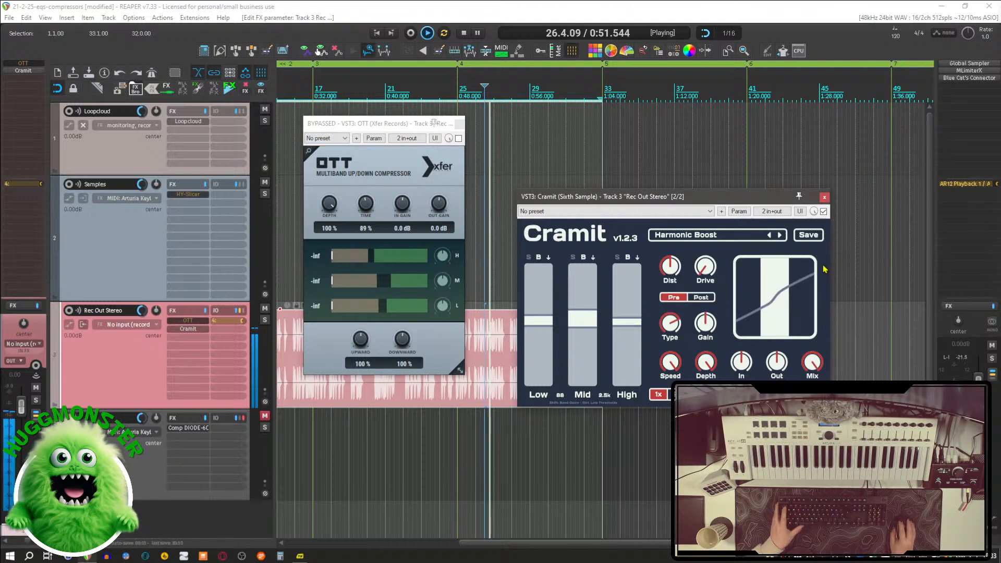
Step: Switch Cramit to the Downwards preset from the Multipurpose category and listen to the drums before stopping playback
{"action": "left_click", "coordinate": [720, 236]}
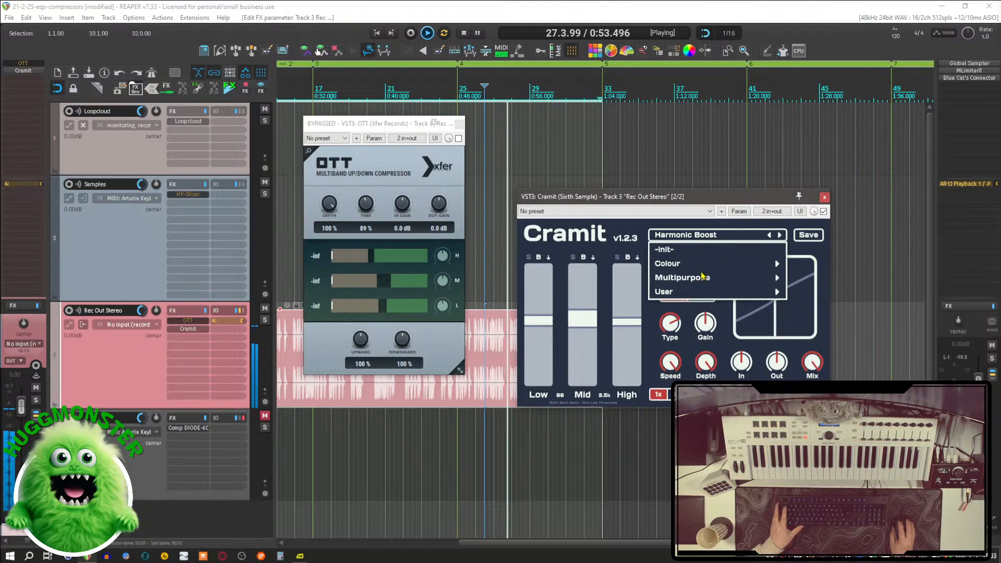
{"action": "mouse_move", "coordinate": [694, 280]}
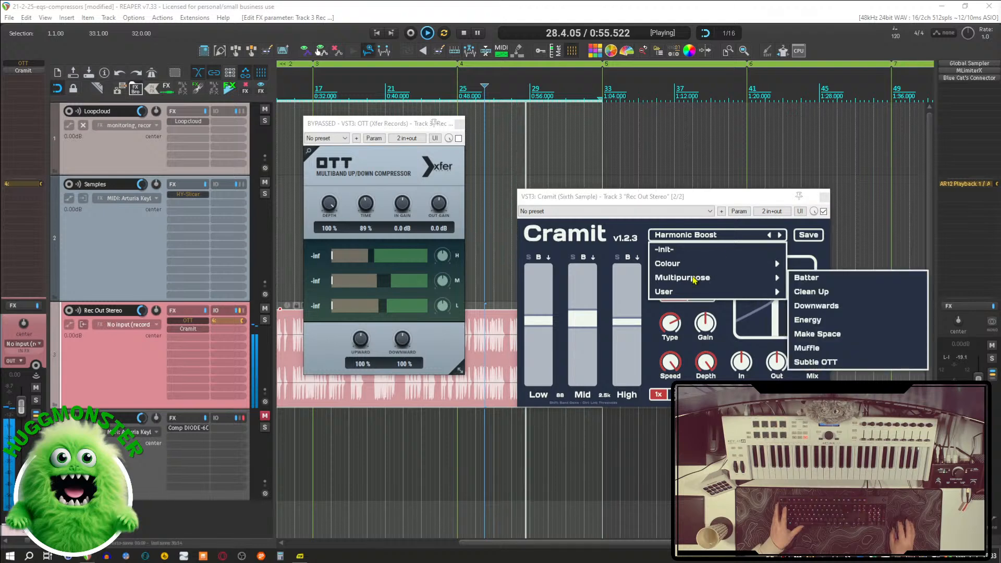
{"action": "left_click", "coordinate": [849, 306]}
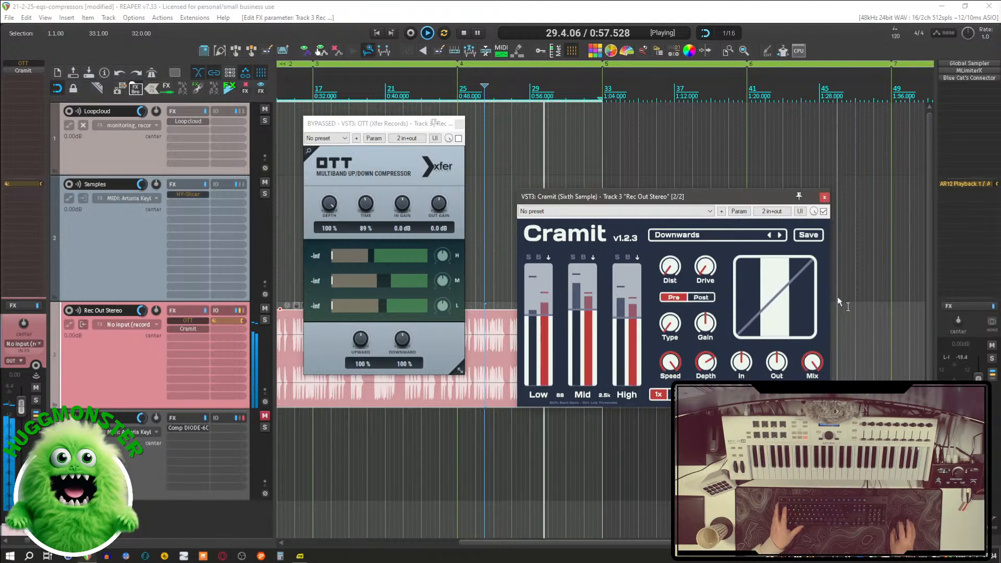
{"action": "key", "text": "space"}
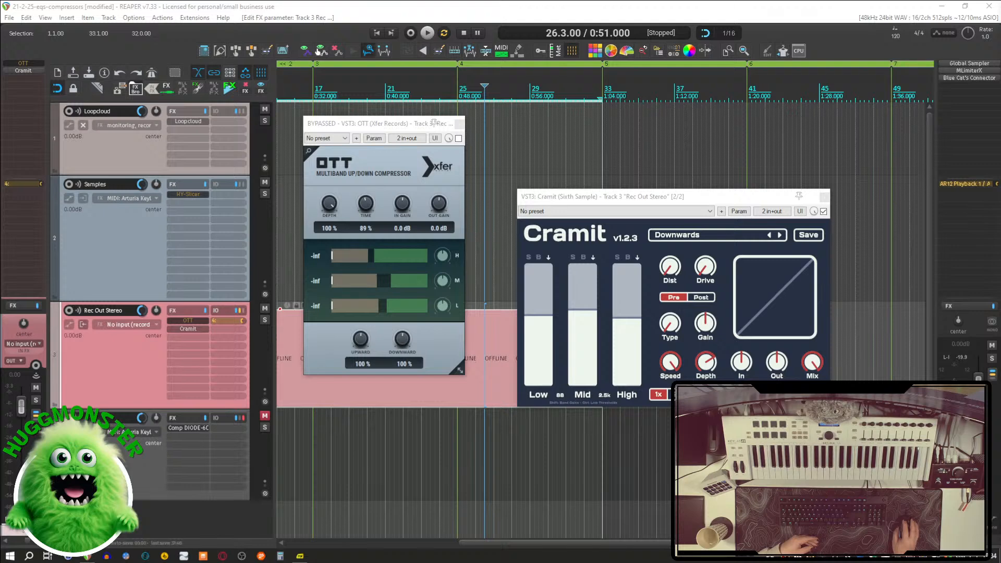
Step: Look over Cramit's distortion type, Pre/Post, Drive, Speed and Mix controls
{"action": "mouse_move", "coordinate": [668, 327]}
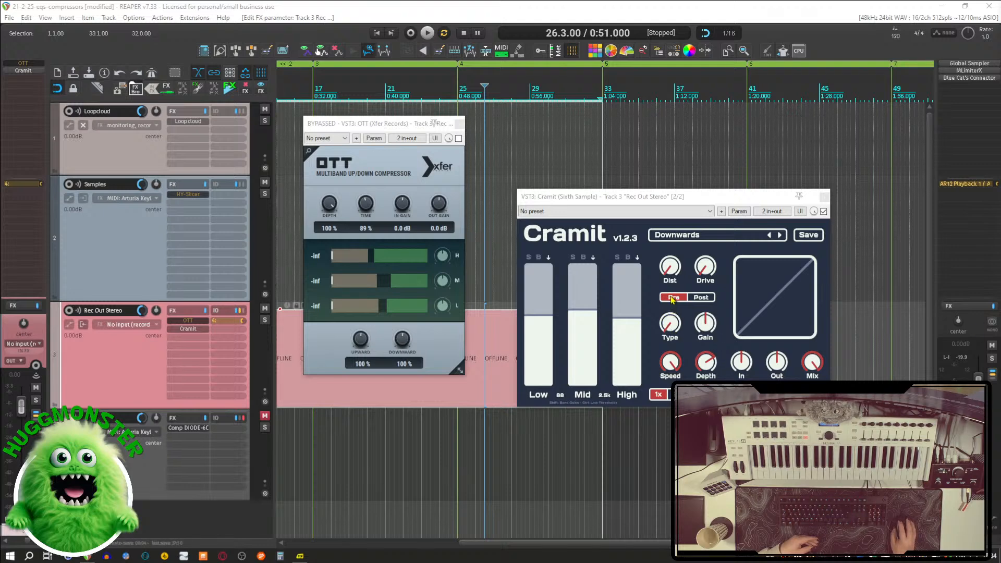
{"action": "mouse_move", "coordinate": [705, 273]}
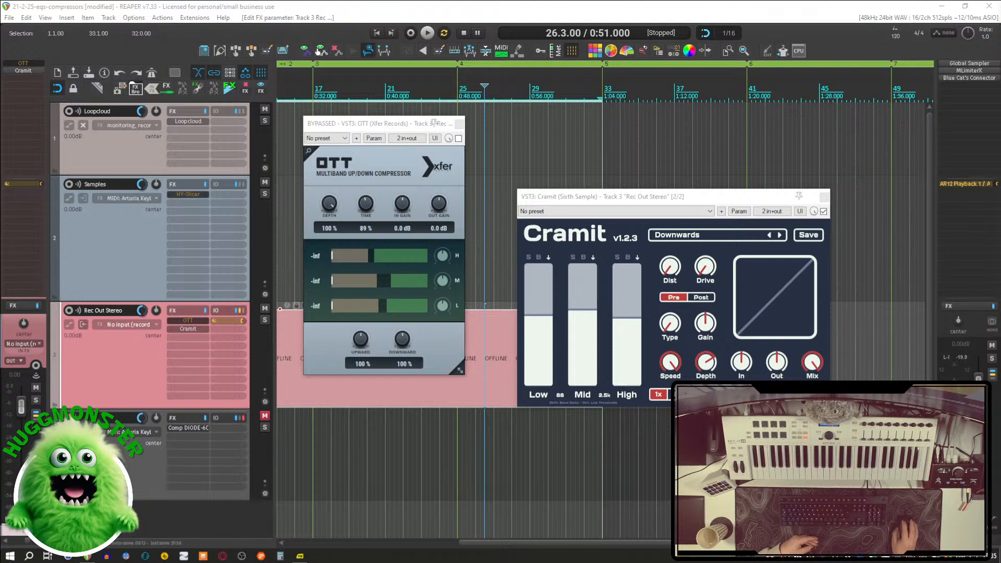
{"action": "mouse_move", "coordinate": [682, 365]}
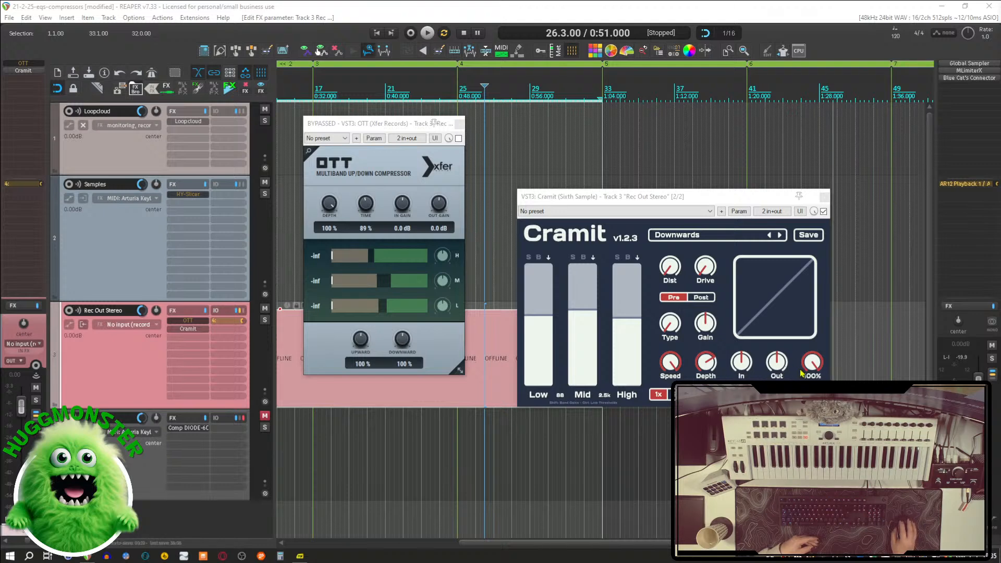
{"action": "mouse_move", "coordinate": [815, 362]}
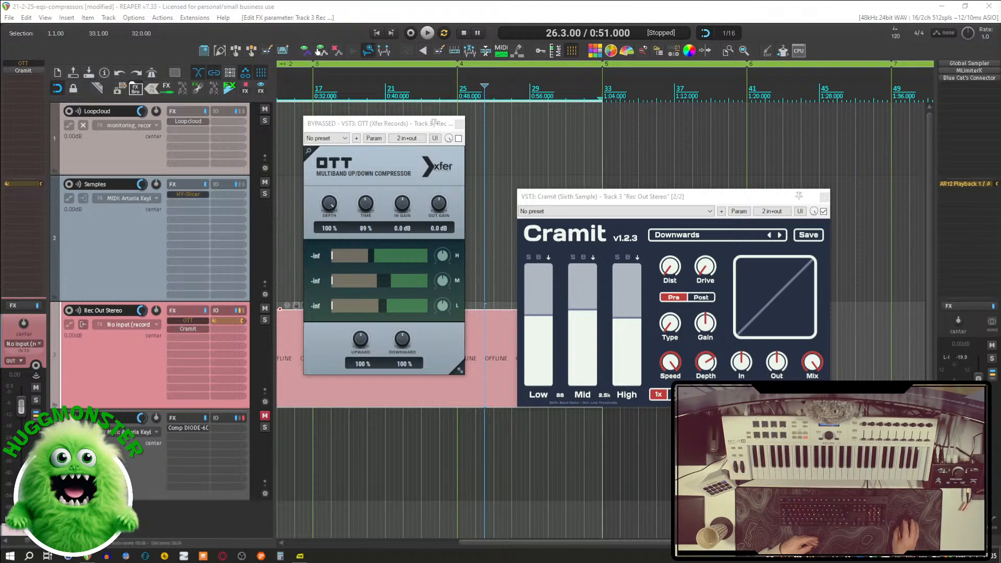
{"action": "key", "text": "alt+Tab"}
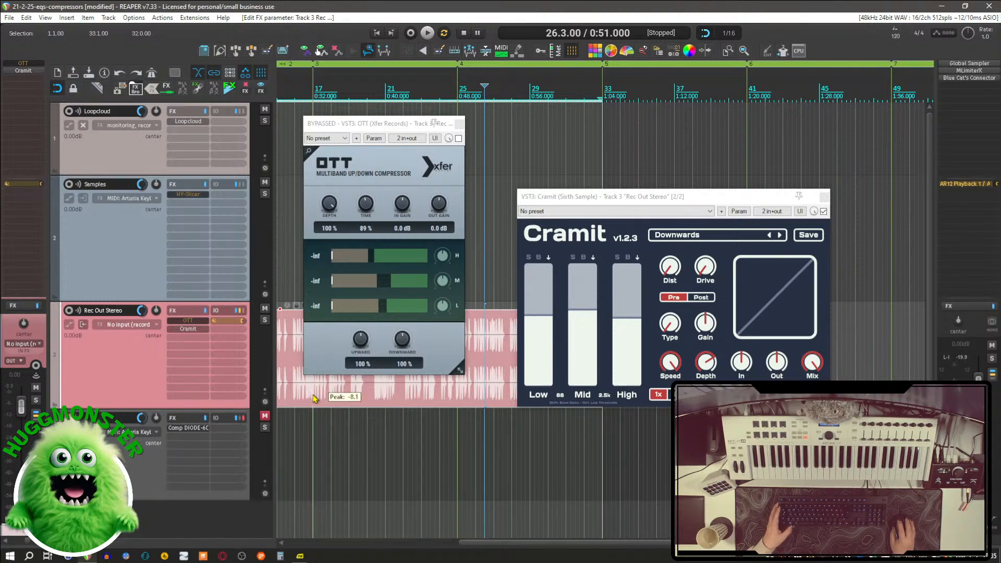
Step: Remove Cramit and OTT from the Rec Out Stereo track and insert Klevgrand Richter in their place
{"action": "left_click_drag", "start_coordinate": [621, 201], "coordinate": [586, 143]}
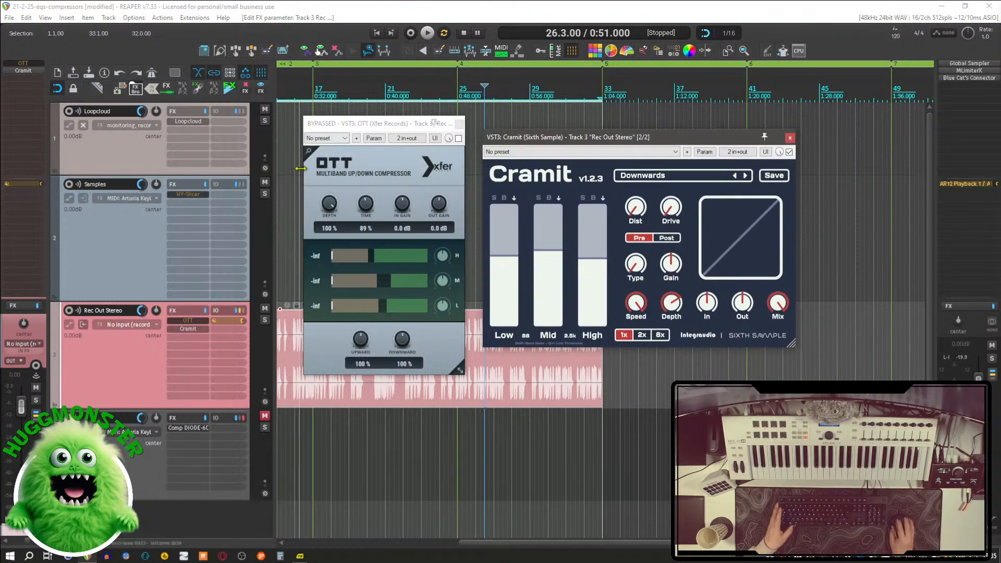
{"action": "left_click", "coordinate": [190, 328], "text": "alt"}
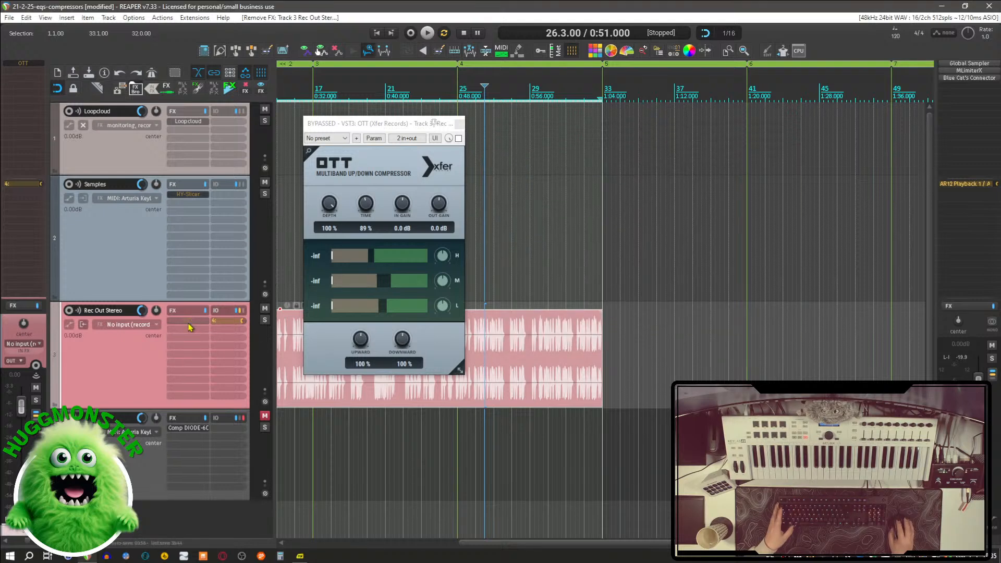
{"action": "left_click", "coordinate": [190, 327], "text": "alt"}
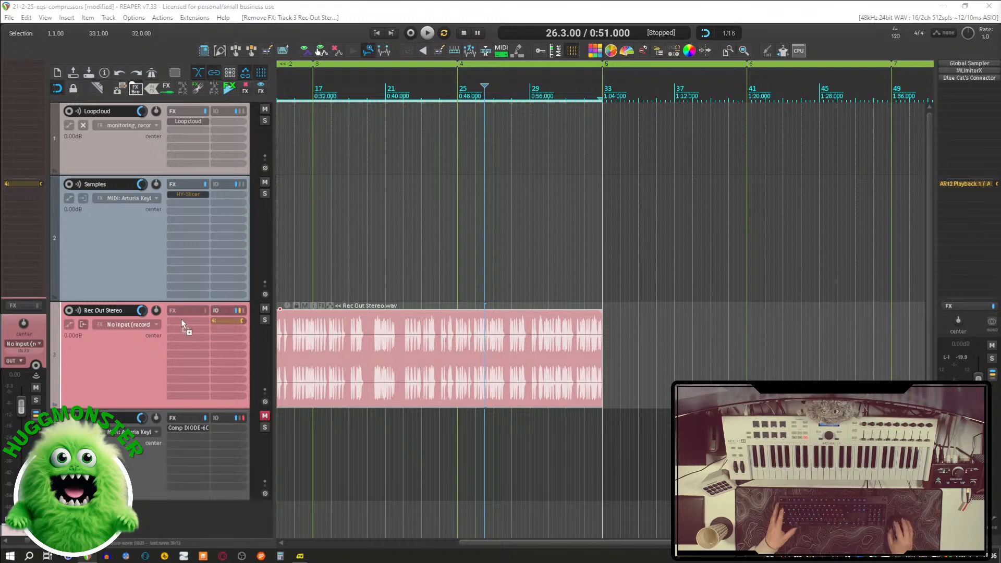
{"action": "left_click_drag", "start_coordinate": [183, 325], "coordinate": [180, 324]}
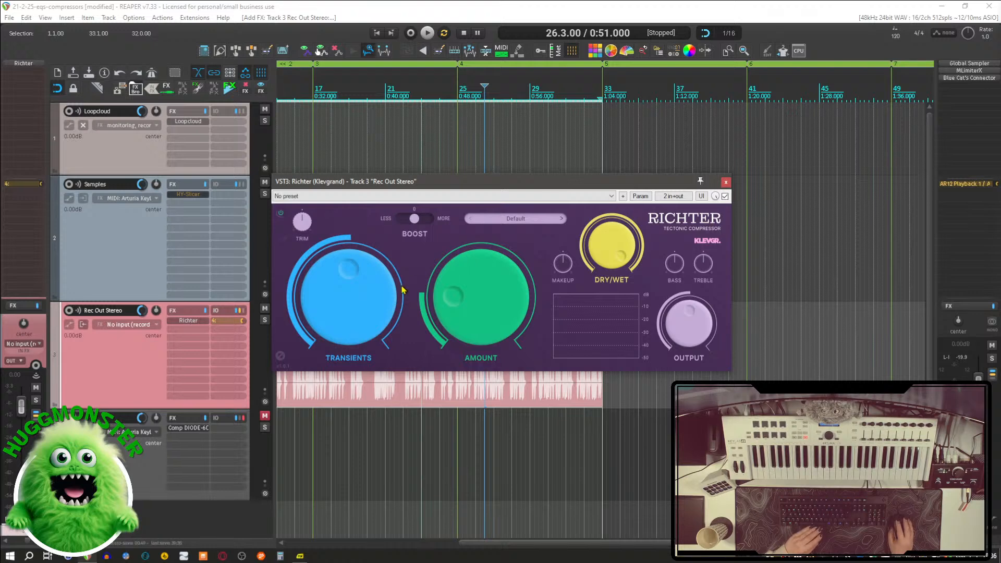
Step: Play the drums through Richter's Default preset, stopping playback when done
{"action": "key", "text": "space"}
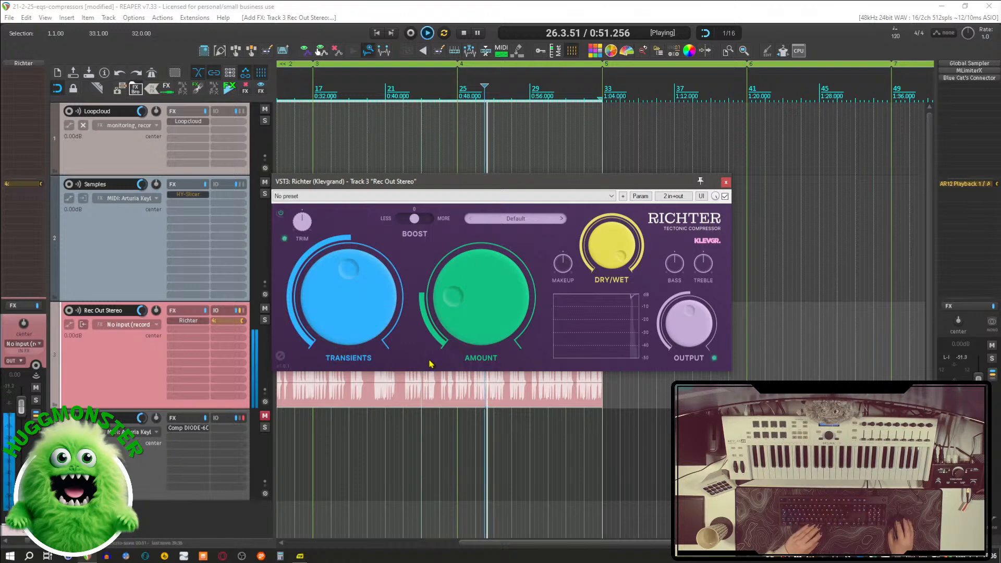
{"action": "key", "text": "space"}
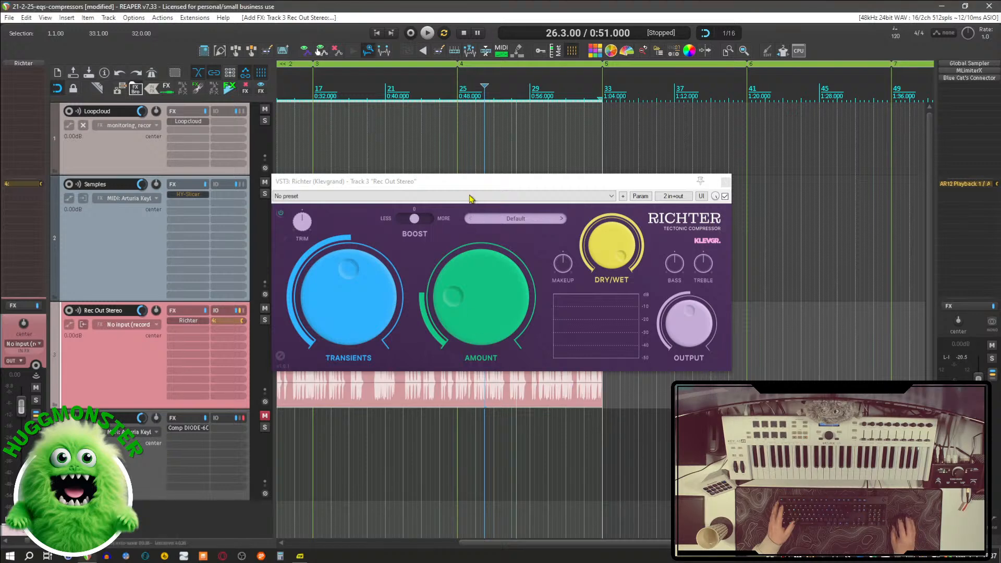
{"action": "left_click_drag", "start_coordinate": [453, 189], "coordinate": [471, 171]}
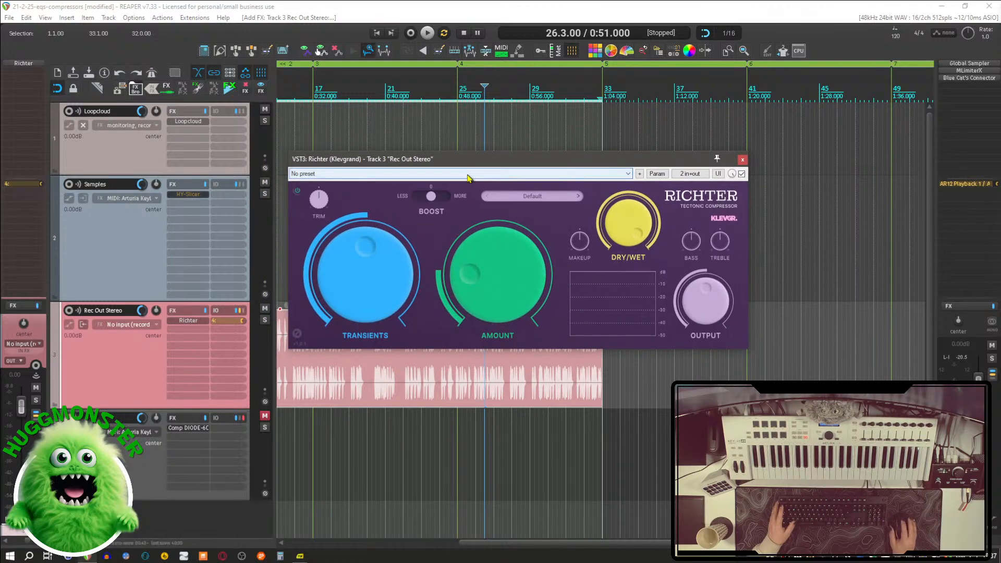
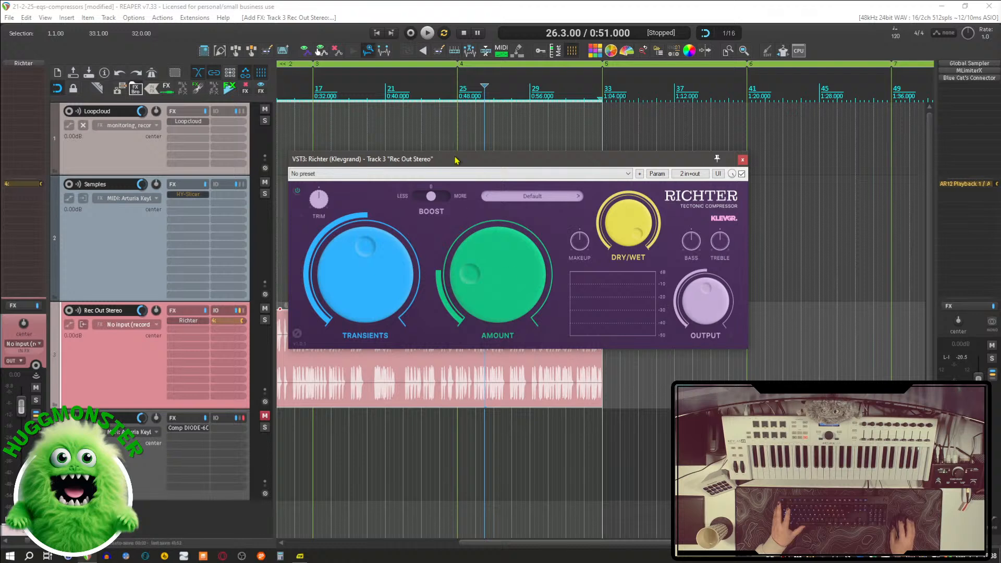
Step: Move Richter clear of the waveform and raise its Transients and Amount while the drums play
{"action": "left_click_drag", "start_coordinate": [455, 161], "coordinate": [480, 103]}
{"action": "key", "text": "space"}
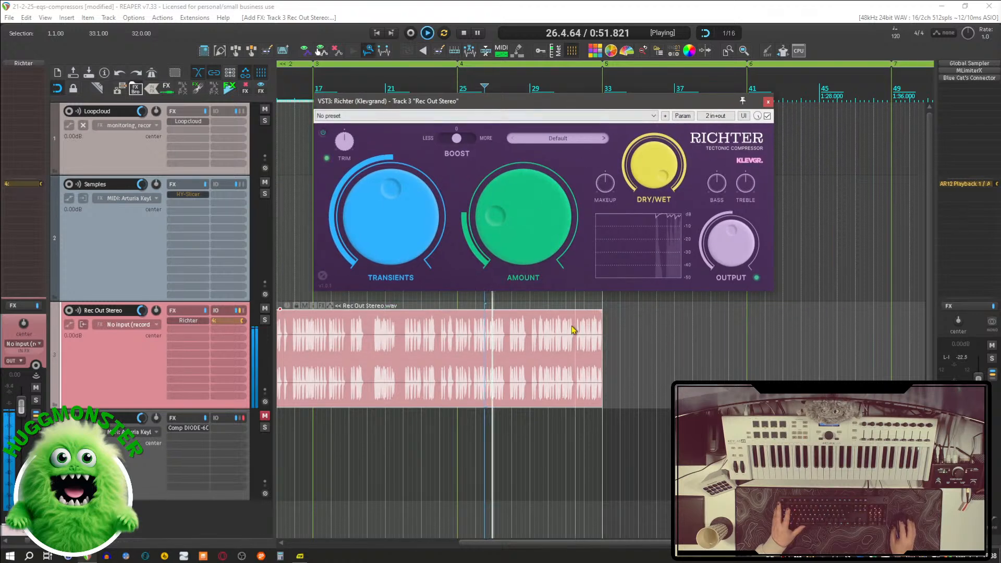
{"action": "left_click_drag", "start_coordinate": [380, 224], "coordinate": [380, 198]}
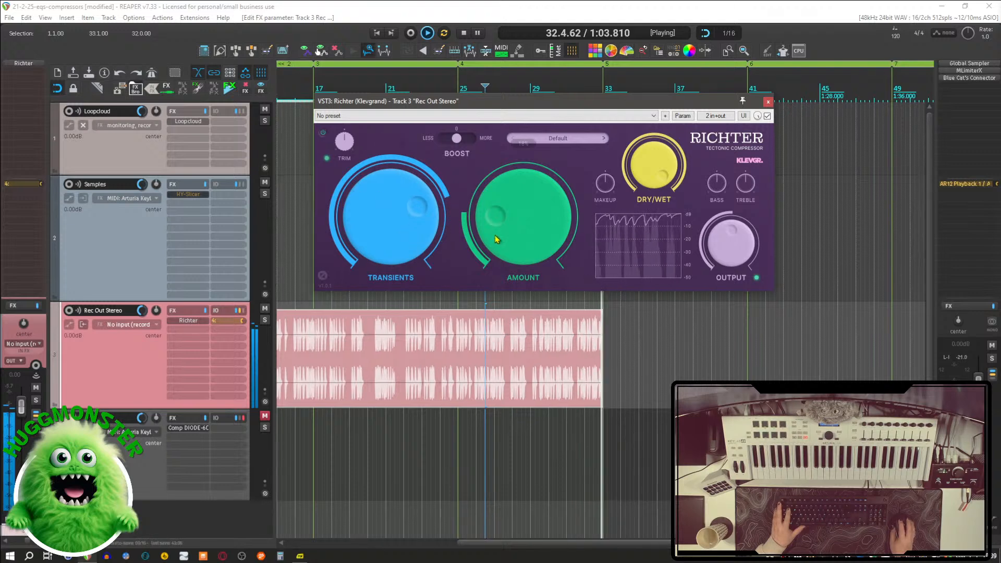
{"action": "left_click_drag", "start_coordinate": [496, 240], "coordinate": [488, 113]}
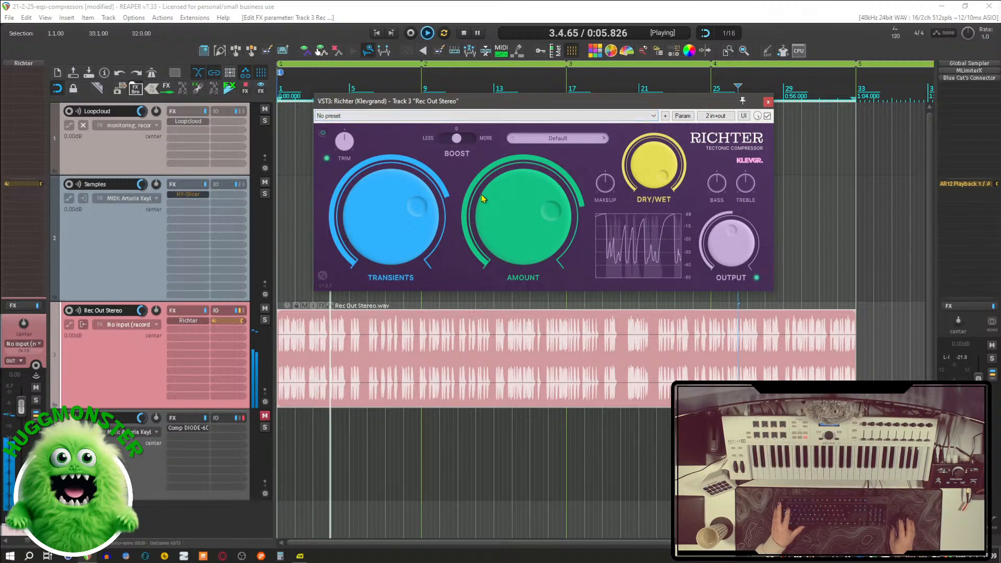
{"action": "key", "text": "space"}
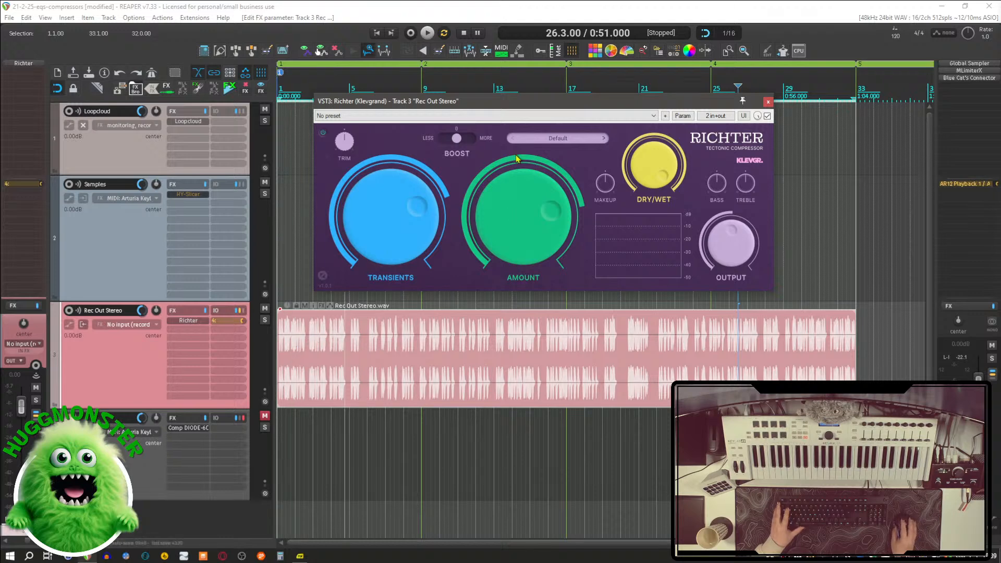
{"action": "left_click_drag", "start_coordinate": [521, 101], "coordinate": [563, 136]}
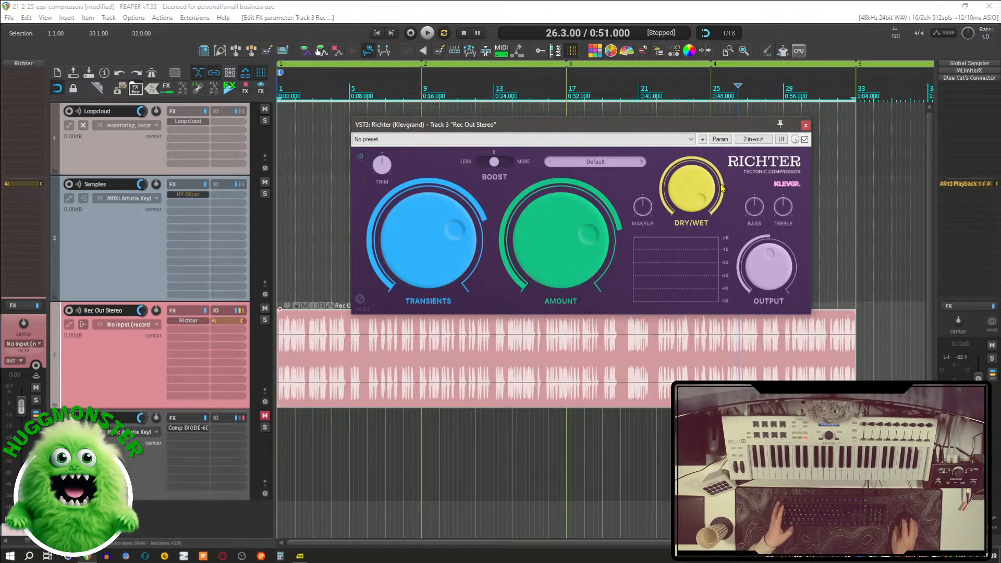
Step: Replace Richter with ToneBoosters TB_MBC_v1 and add three crossovers that split the spectrum into four bands
{"action": "left_click", "coordinate": [186, 320], "text": "alt"}
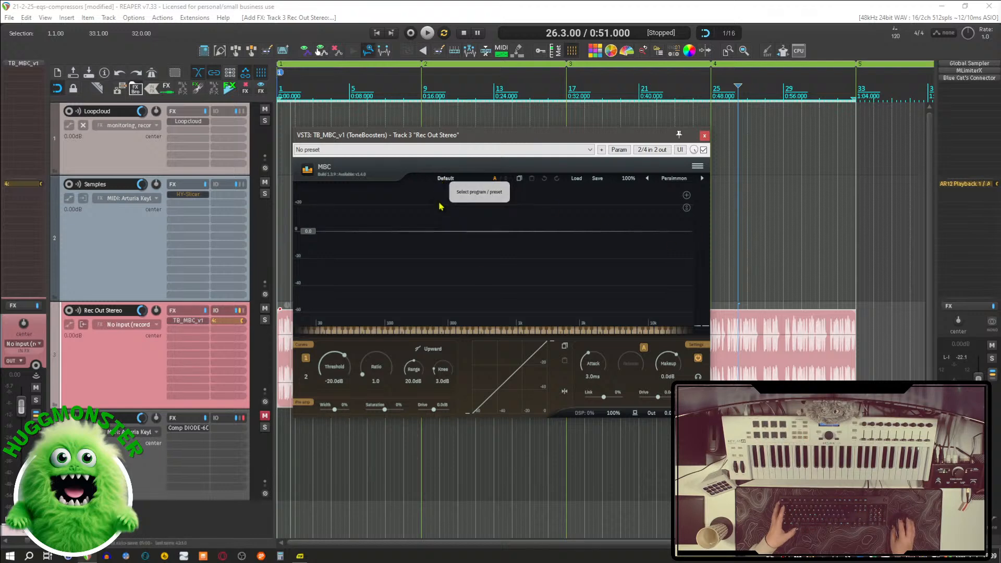
{"action": "double_click", "coordinate": [371, 227]}
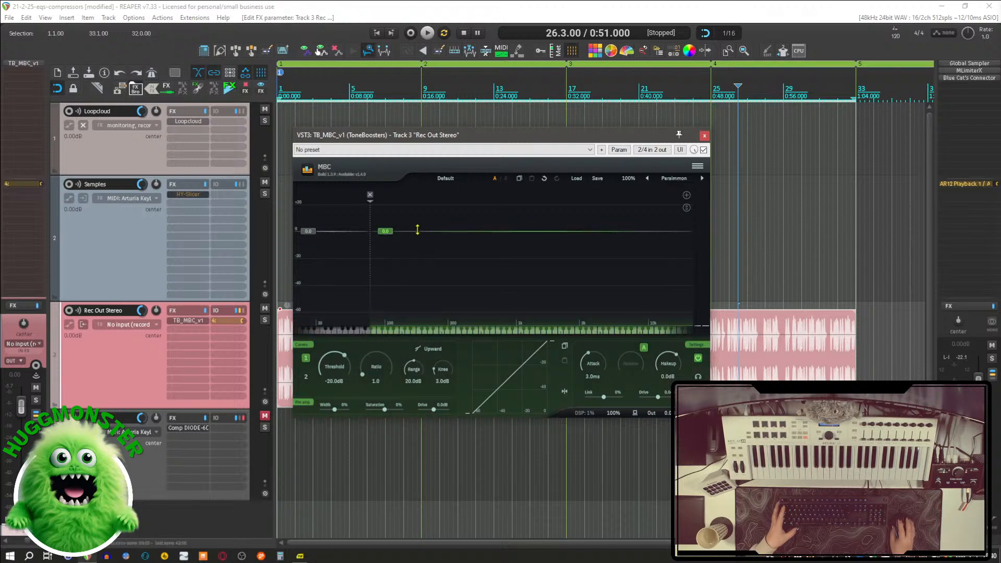
{"action": "double_click", "coordinate": [457, 219]}
{"action": "double_click", "coordinate": [529, 219]}
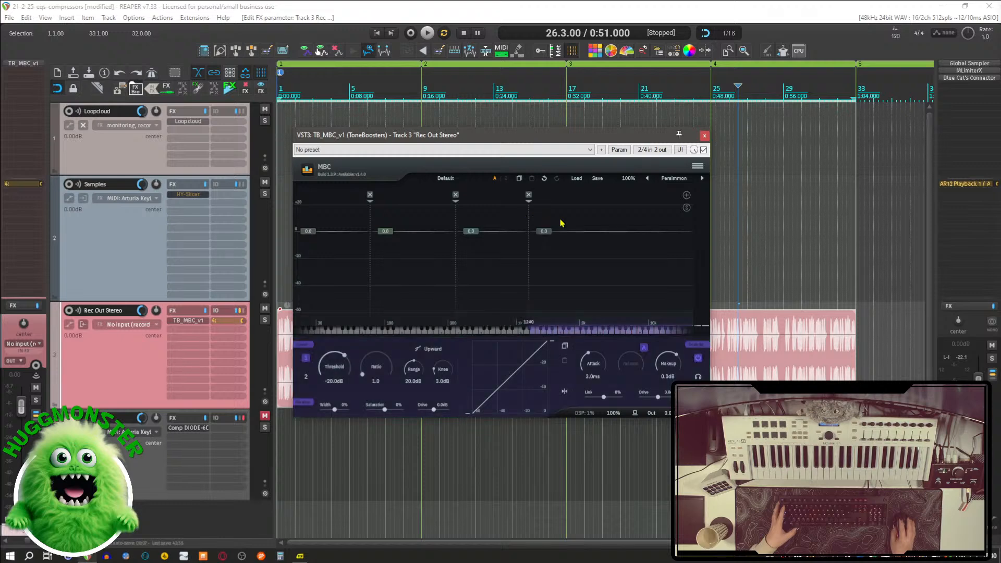
Step: Add eight more crossovers across the spectrum in MBC, splitting it into twelve bands
{"action": "double_click", "coordinate": [605, 223]}
{"action": "double_click", "coordinate": [658, 224]}
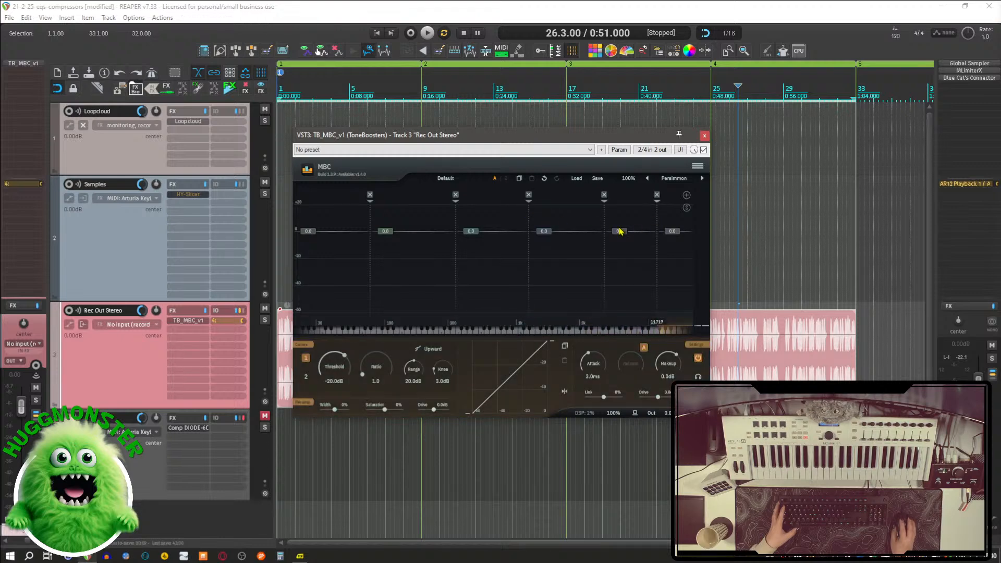
{"action": "left_click", "coordinate": [485, 222]}
{"action": "double_click", "coordinate": [485, 222]}
{"action": "double_click", "coordinate": [421, 224]}
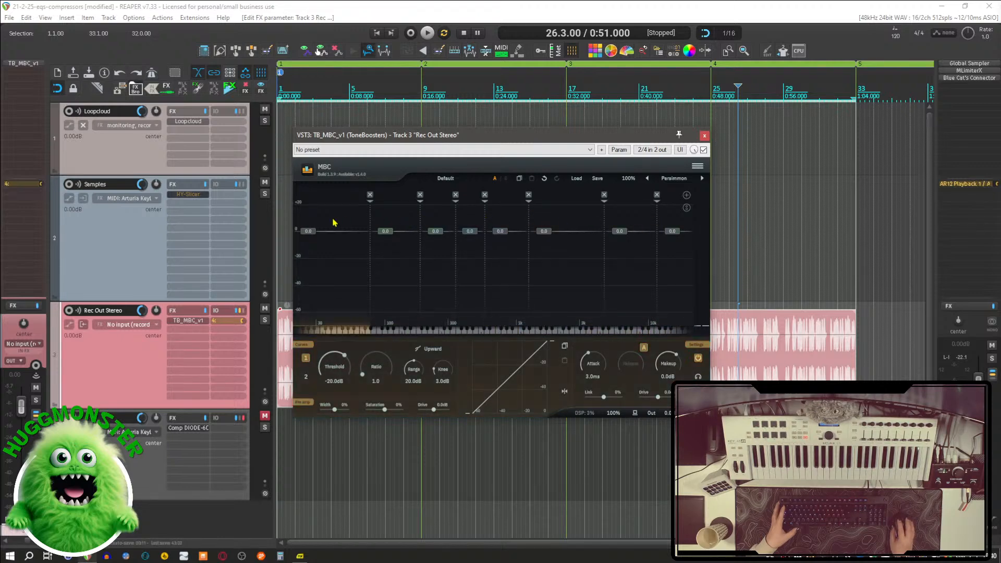
{"action": "double_click", "coordinate": [333, 219]}
{"action": "double_click", "coordinate": [353, 228]}
{"action": "double_click", "coordinate": [400, 224]}
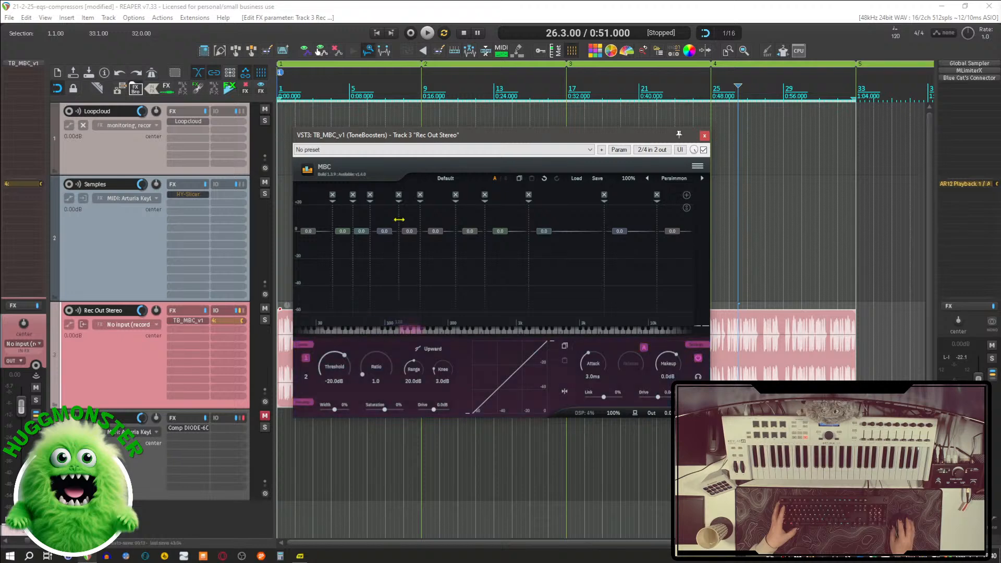
{"action": "double_click", "coordinate": [547, 219]}
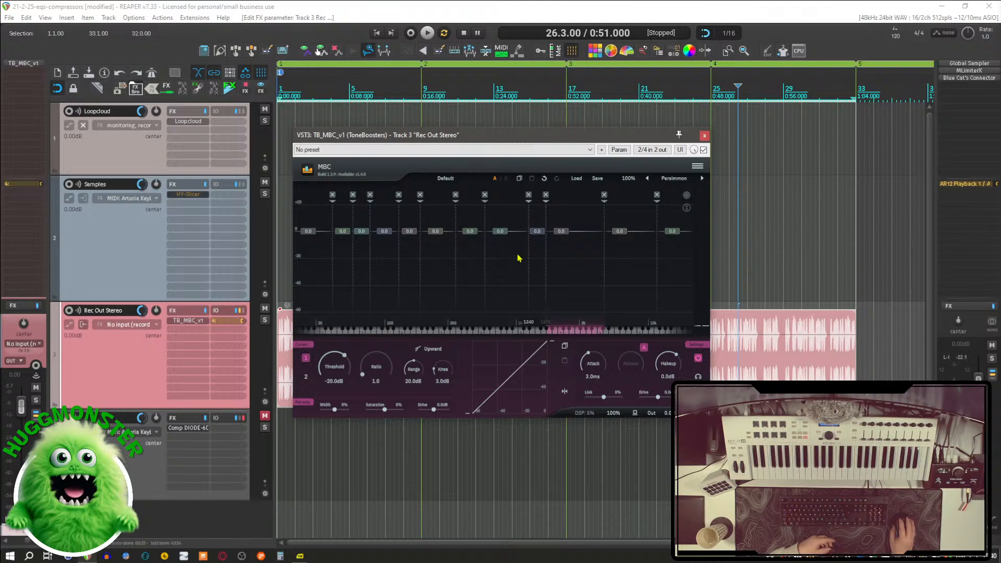
Step: Remove MBC's two highest crossovers and add two new ones in the high range
{"action": "left_click", "coordinate": [605, 195]}
{"action": "left_click", "coordinate": [657, 195]}
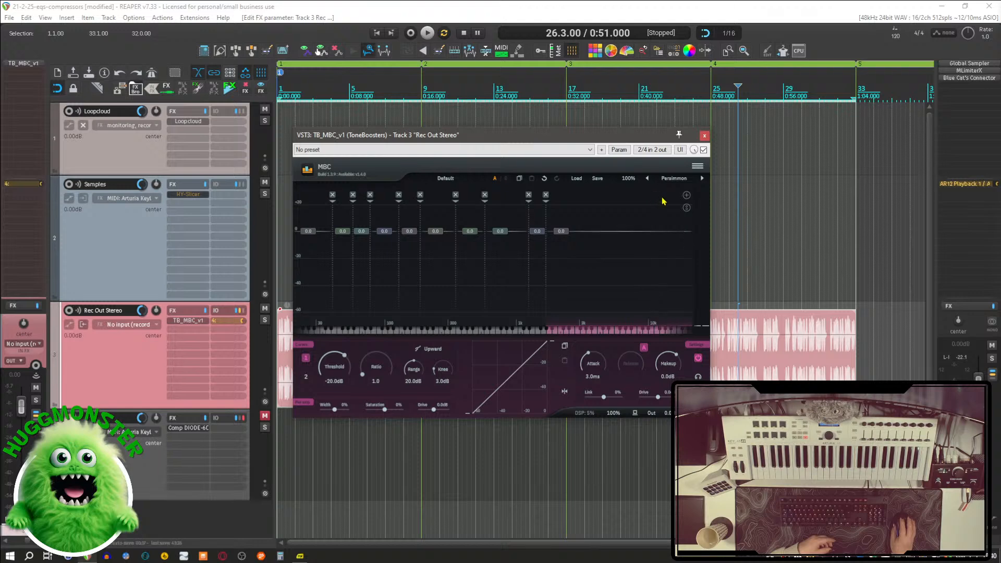
{"action": "left_click", "coordinate": [686, 197]}
{"action": "left_click", "coordinate": [686, 197]}
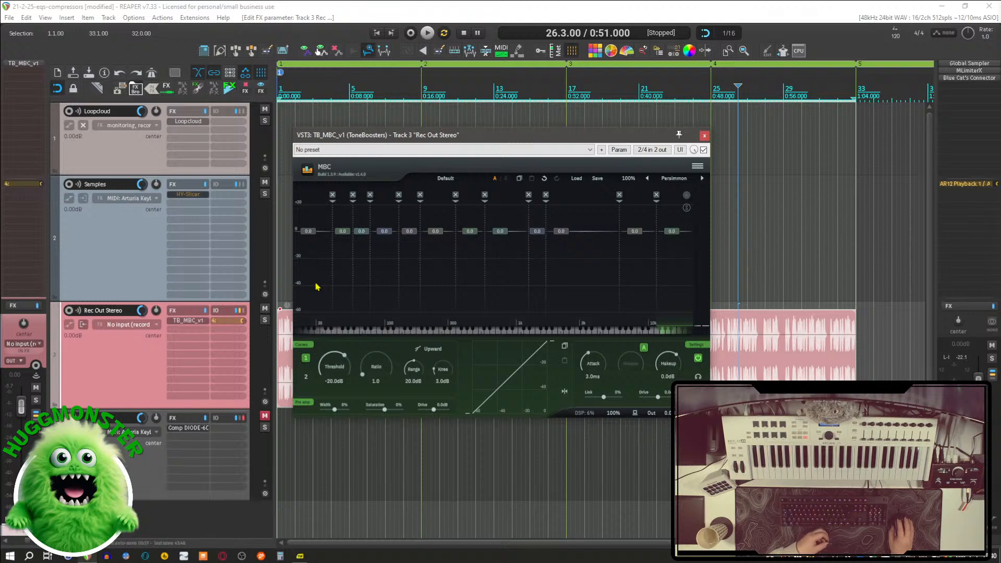
Step: Play the drums through the twelve-band MBC, stop playback, and move the plug-in window clear of part of the waveform
{"action": "key", "text": "space"}
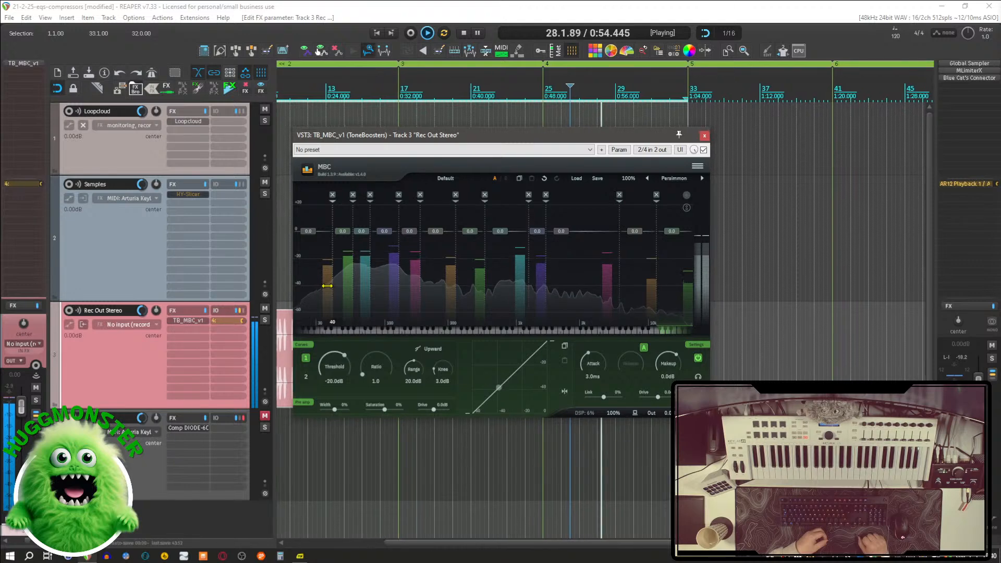
{"action": "key", "text": "space"}
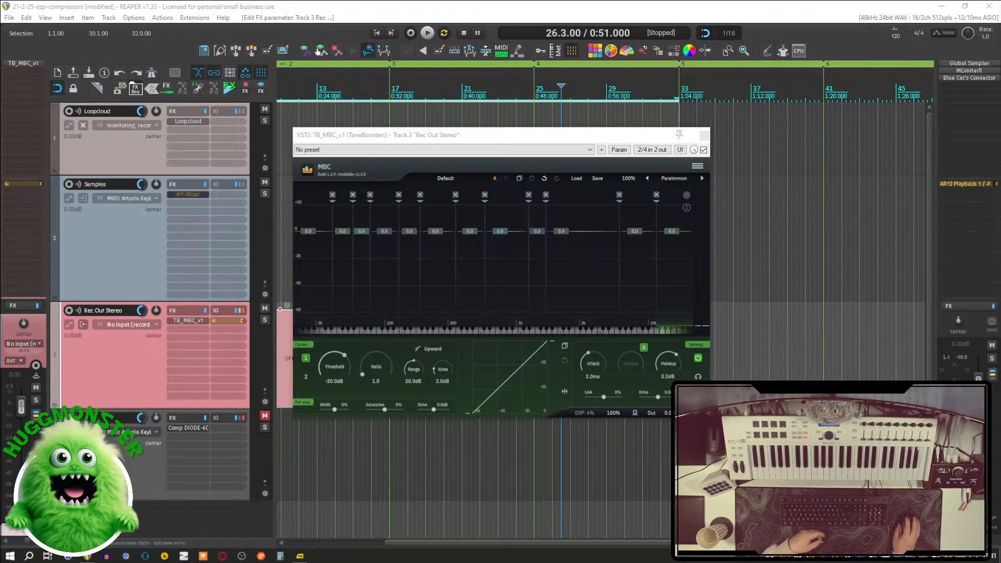
{"action": "left_click_drag", "start_coordinate": [479, 140], "coordinate": [552, 119]}
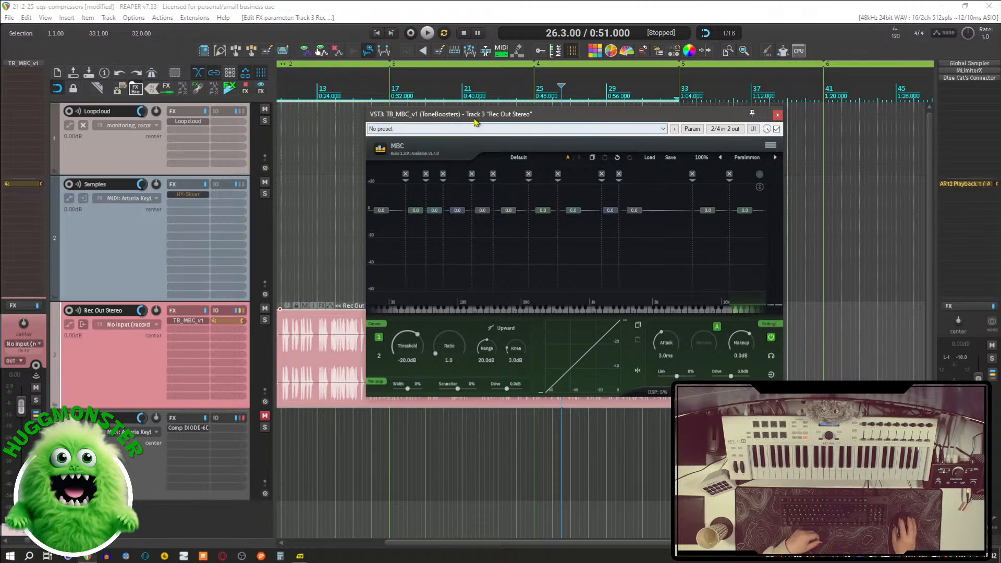
{"action": "left_click_drag", "start_coordinate": [485, 116], "coordinate": [519, 117]}
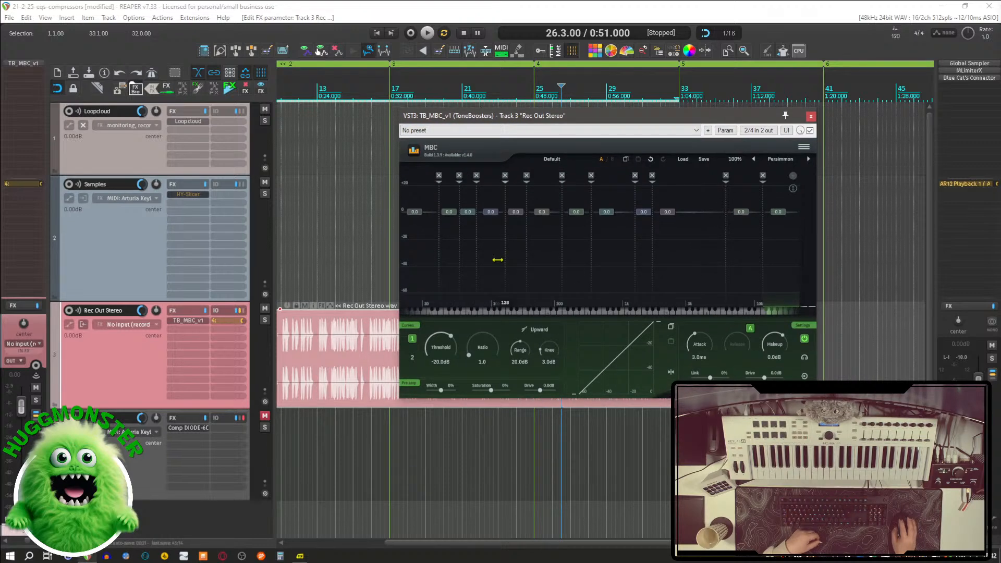
Step: Lower the makeup gain of MBC's third-highest band to -7.6 dB and close the plug-in window
{"action": "mouse_move", "coordinate": [688, 212]}
{"action": "left_mouse_down"}
{"action": "mouse_move", "coordinate": [687, 240]}
{"action": "mouse_move", "coordinate": [688, 188]}
{"action": "mouse_move", "coordinate": [688, 228]}
{"action": "left_mouse_up"}
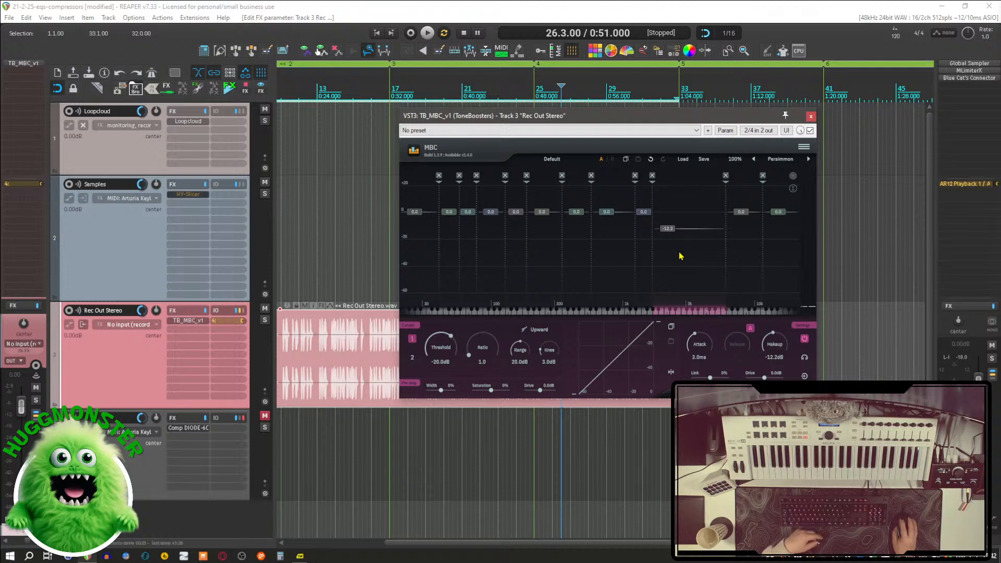
{"action": "mouse_move", "coordinate": [687, 228]}
{"action": "left_mouse_down"}
{"action": "mouse_move", "coordinate": [690, 207]}
{"action": "mouse_move", "coordinate": [690, 222]}
{"action": "left_mouse_up"}
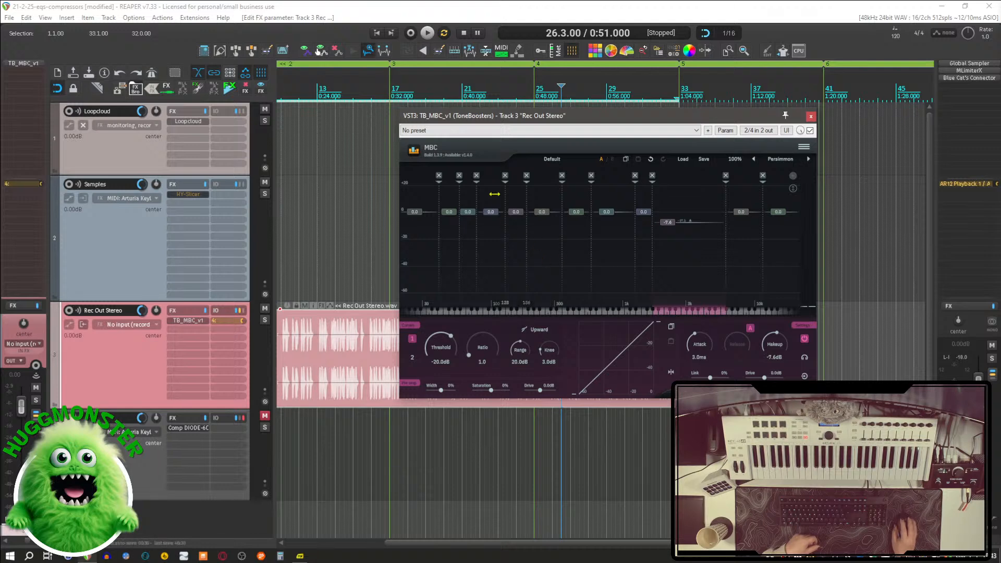
{"action": "left_click", "coordinate": [801, 149]}
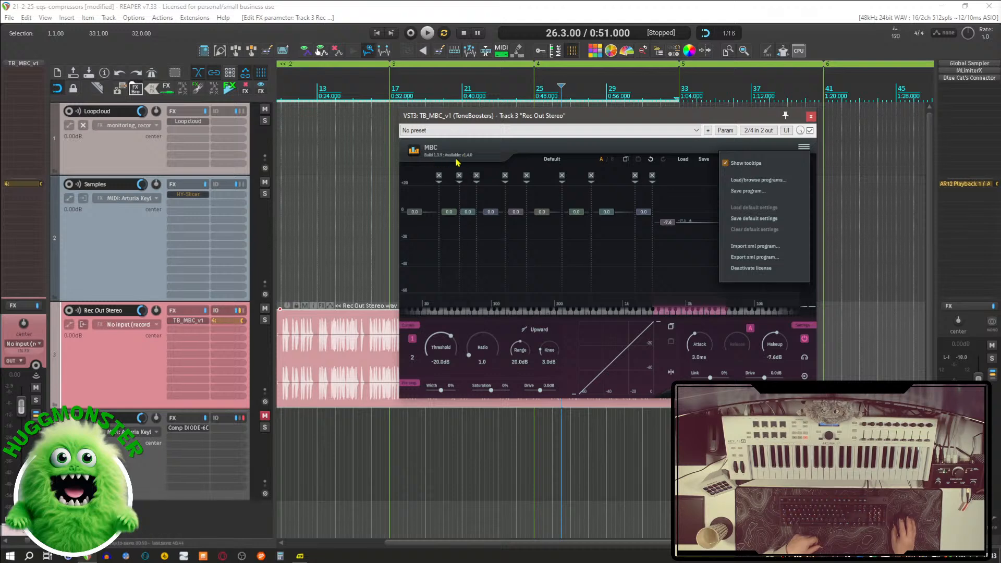
{"action": "left_click", "coordinate": [811, 116]}
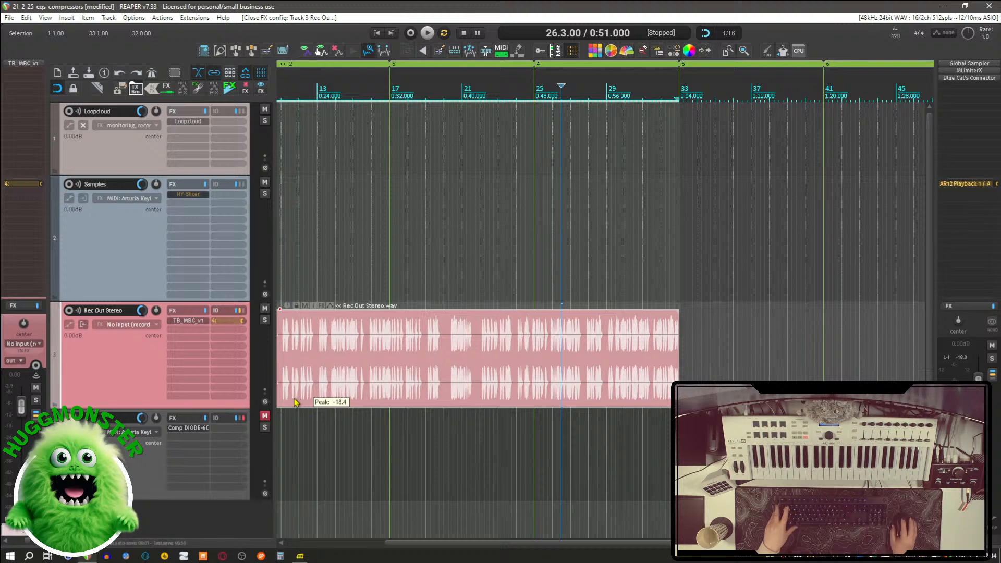
{"action": "left_click", "coordinate": [11, 556]}
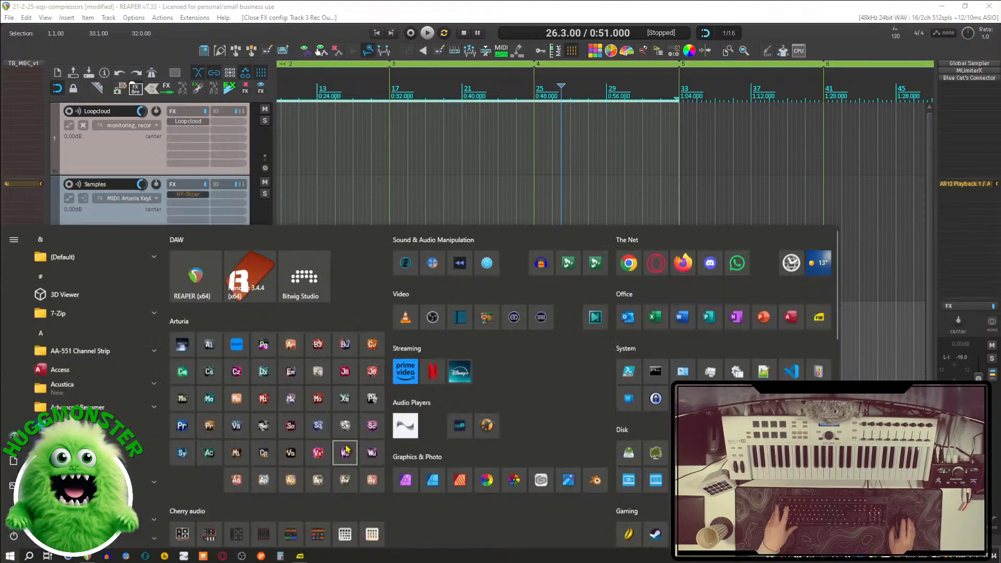
{"action": "scroll", "coordinate": [337, 460], "scroll_direction": "down", "scroll_amount": 10}
{"action": "left_click", "coordinate": [181, 346]}
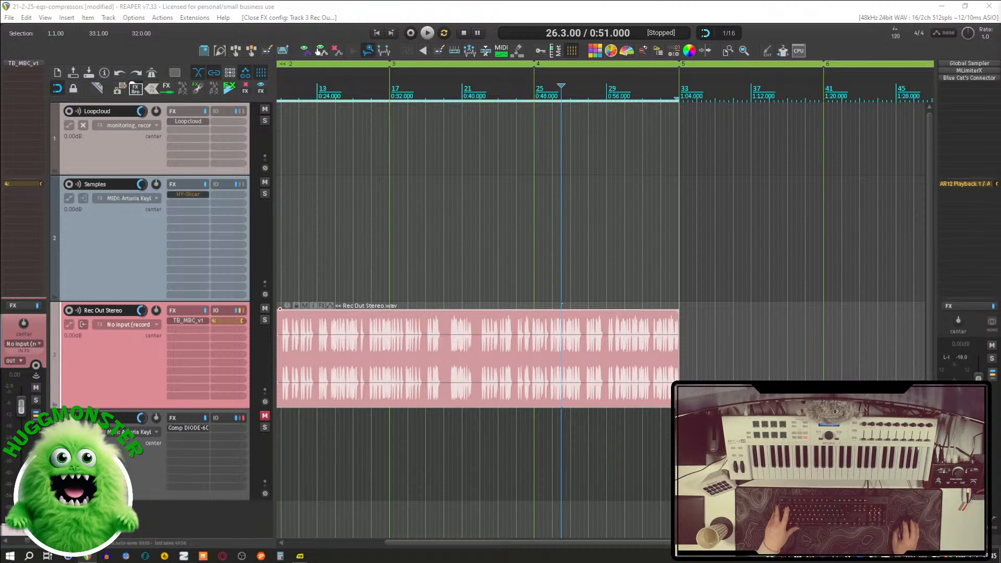
Step: Replace TB_MBC_v1 on the Rec Out Stereo track with TDR Kotelnikov GE and place its window above the waveform
{"action": "left_click", "coordinate": [183, 321], "text": "alt"}
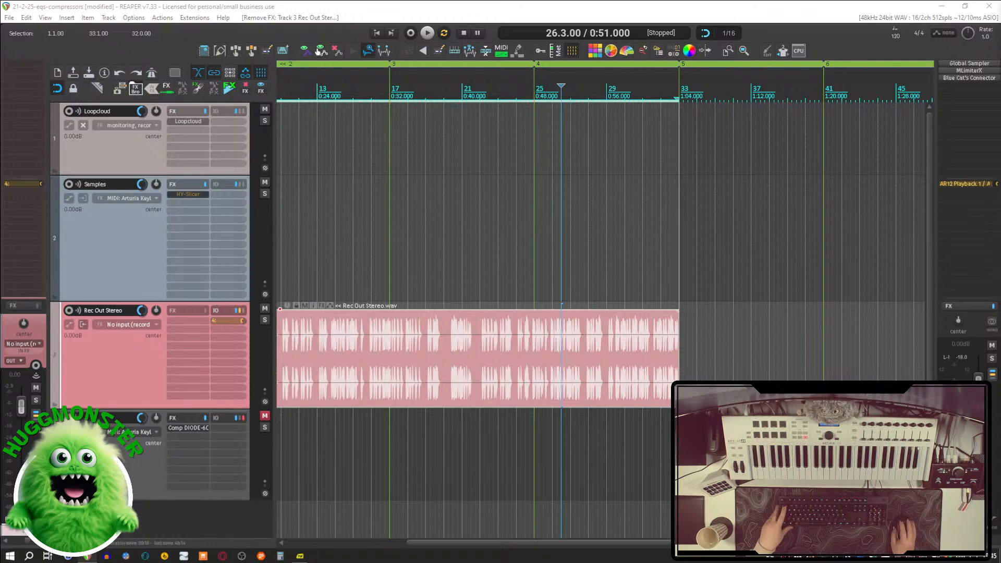
{"action": "left_click_drag", "start_coordinate": [492, 309], "coordinate": [182, 323]}
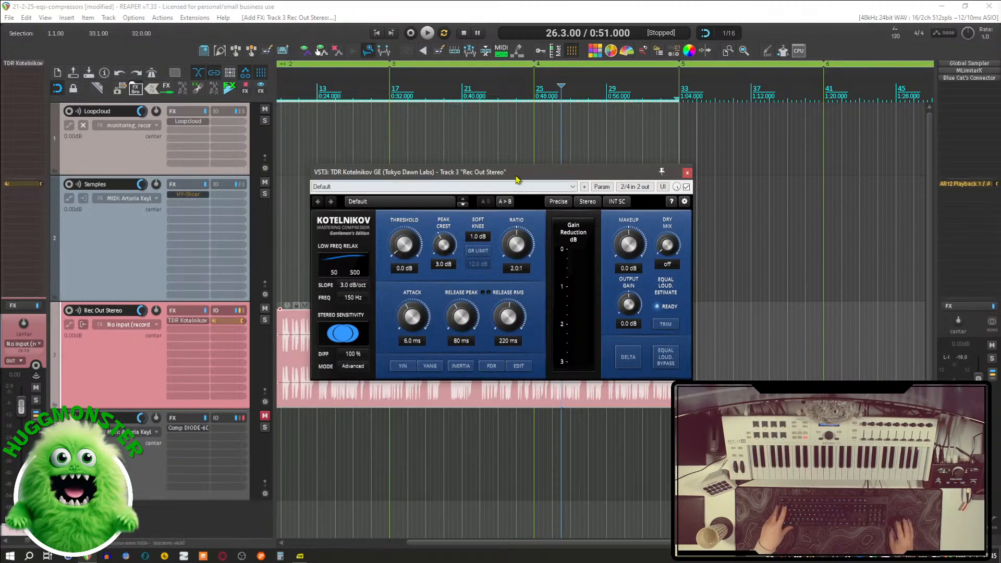
{"action": "left_click_drag", "start_coordinate": [516, 180], "coordinate": [490, 97]}
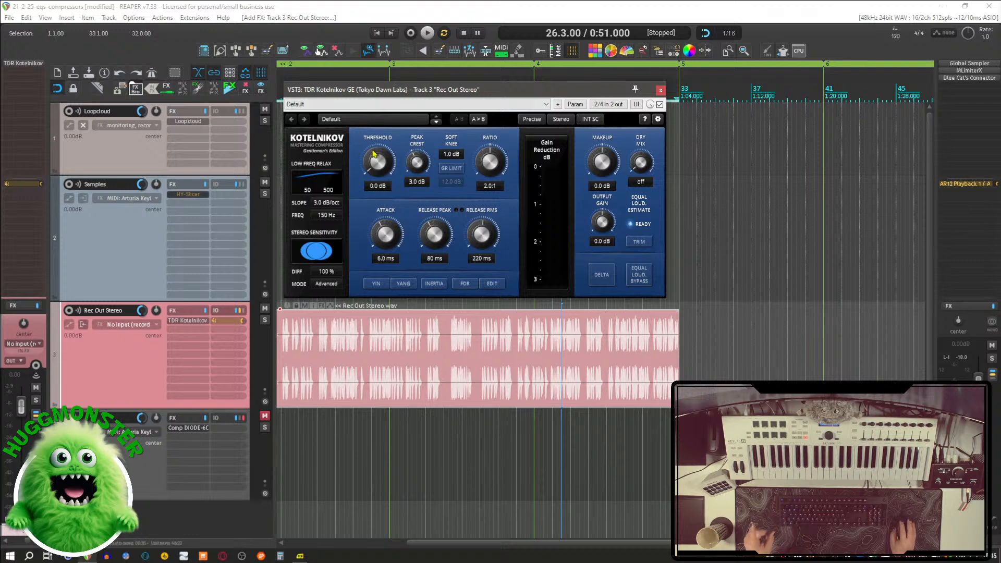
{"action": "left_click_drag", "start_coordinate": [443, 90], "coordinate": [464, 91]}
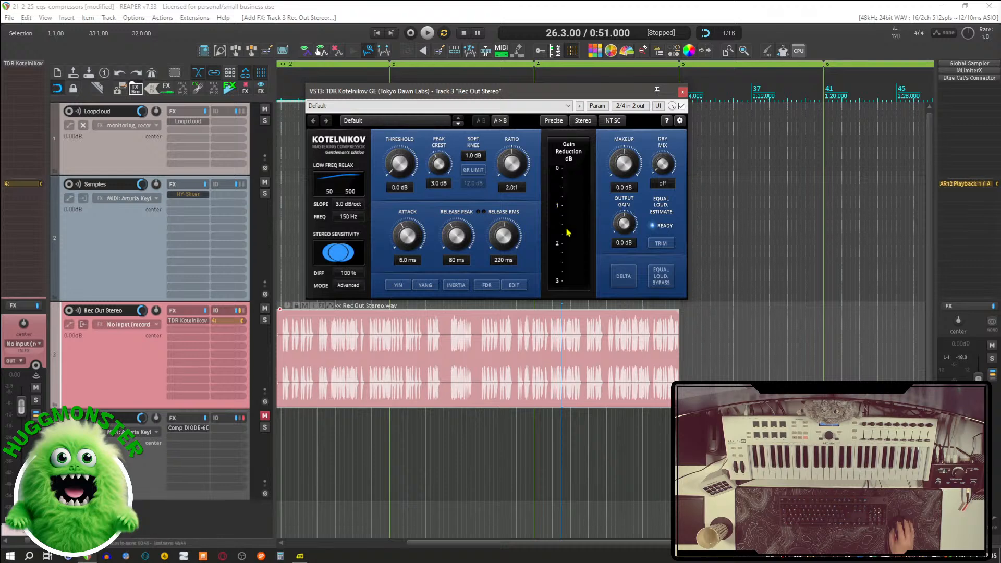
Step: Examine Kotelnikov's mode options, plug-in pin routing and frequency-dependent ratio settings, closing the plug-in window when done
{"action": "left_click", "coordinate": [347, 286]}
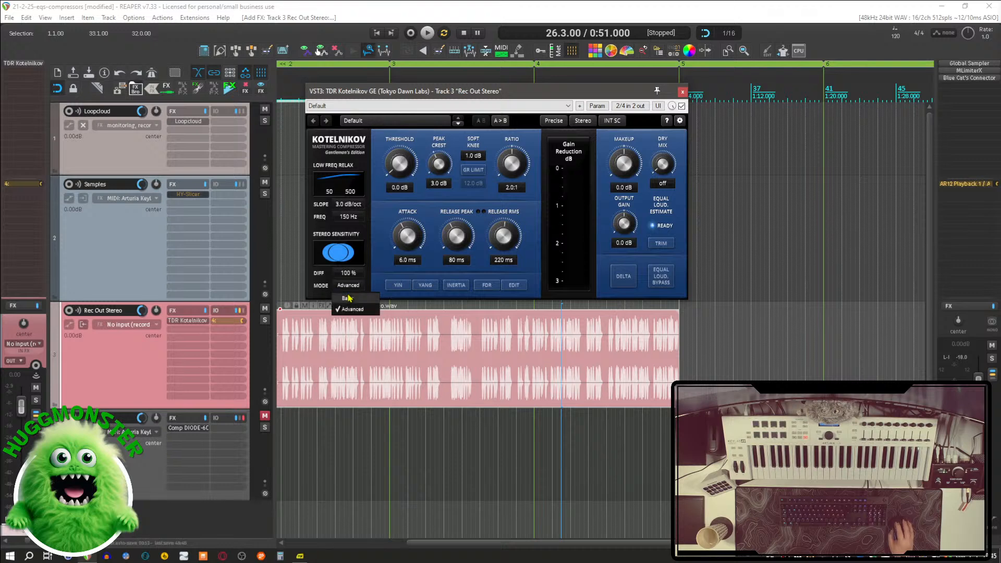
{"action": "left_click", "coordinate": [323, 289]}
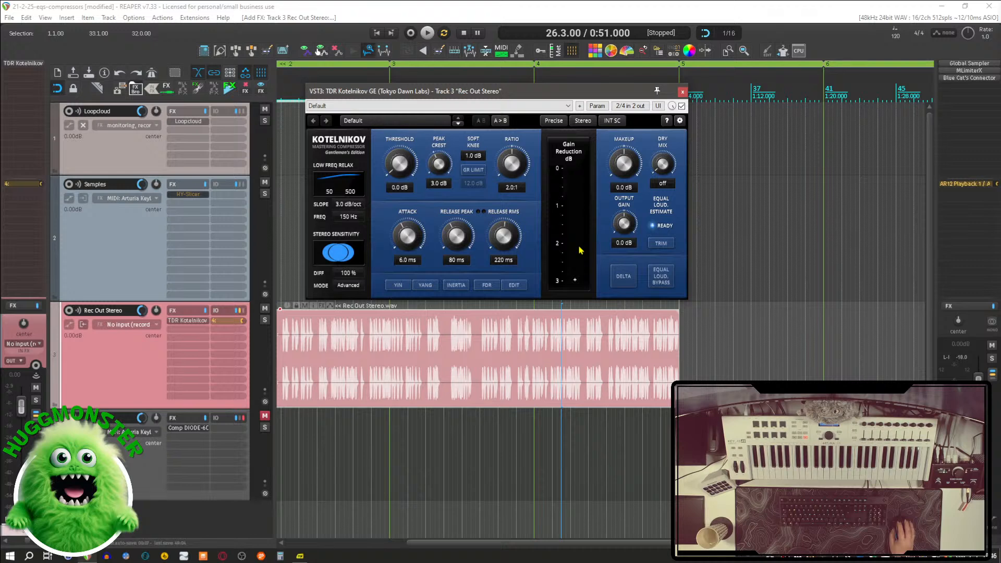
{"action": "left_click", "coordinate": [631, 106]}
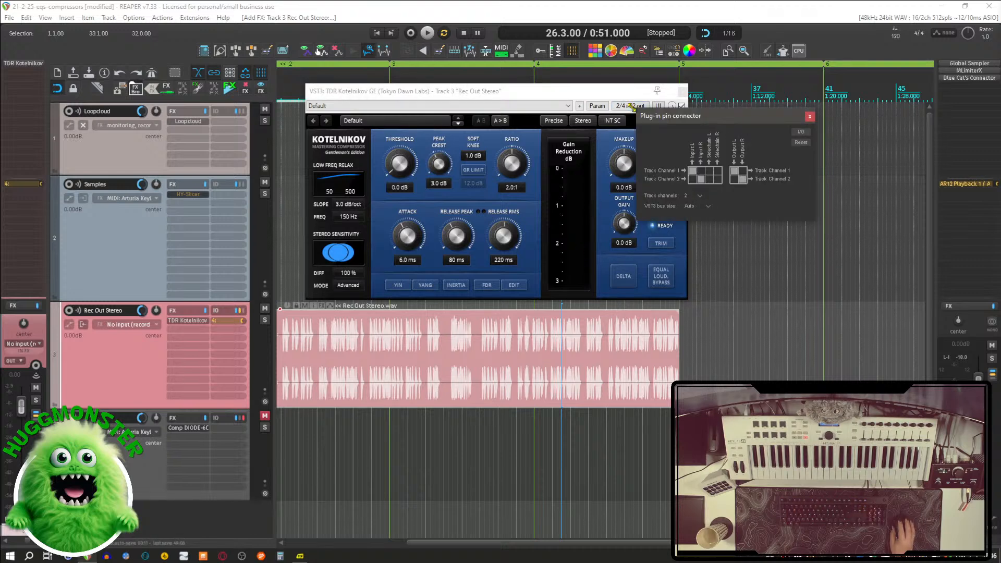
{"action": "left_click", "coordinate": [626, 107]}
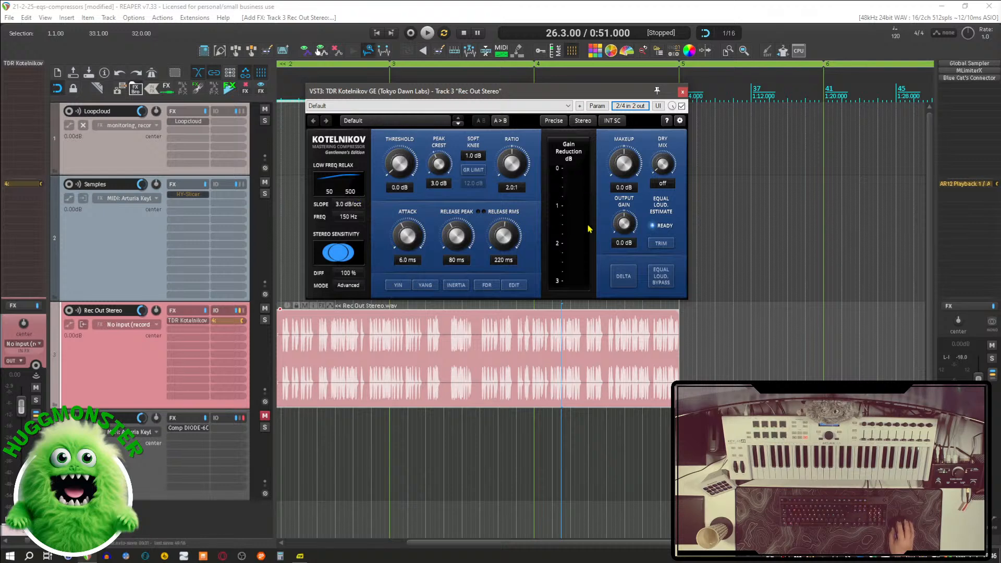
{"action": "left_click", "coordinate": [519, 287]}
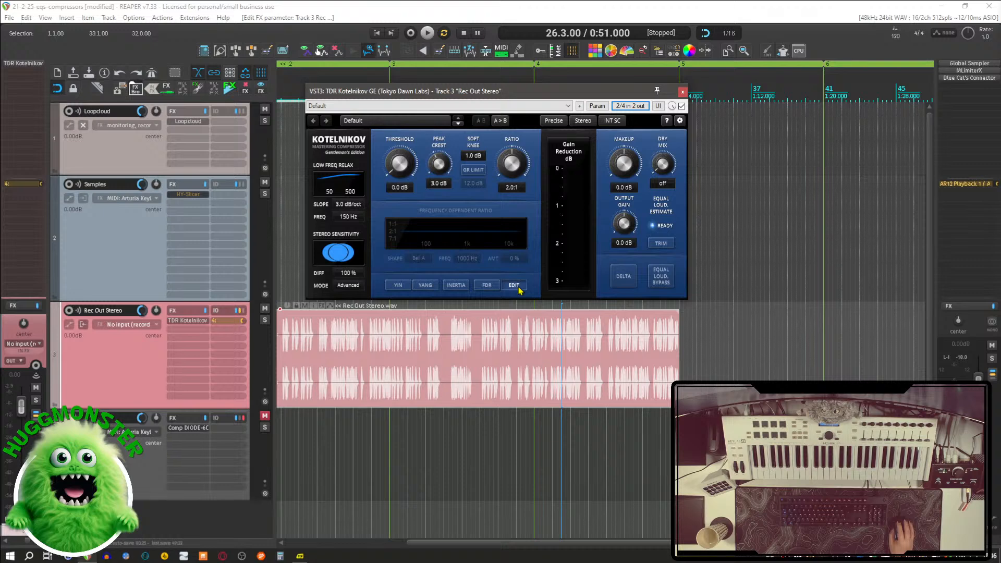
{"action": "left_click", "coordinate": [518, 287]}
{"action": "left_click", "coordinate": [485, 287]}
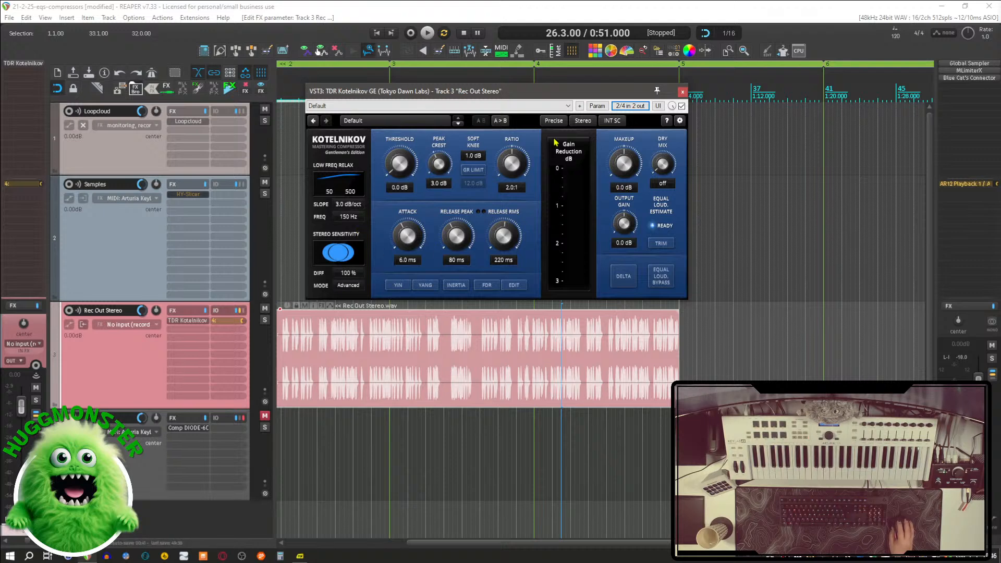
{"action": "left_click", "coordinate": [682, 91]}
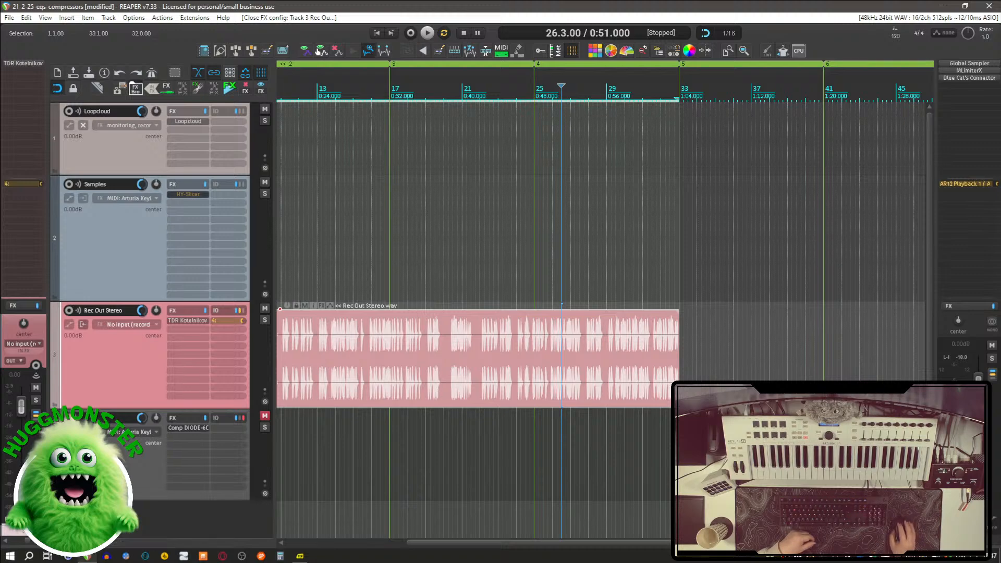
Step: Switch to Discord, view the Sonus Lucis server's general and performance-events channels, and return to REAPER's Rec Out Stereo track
{"action": "left_click", "coordinate": [802, 557]}
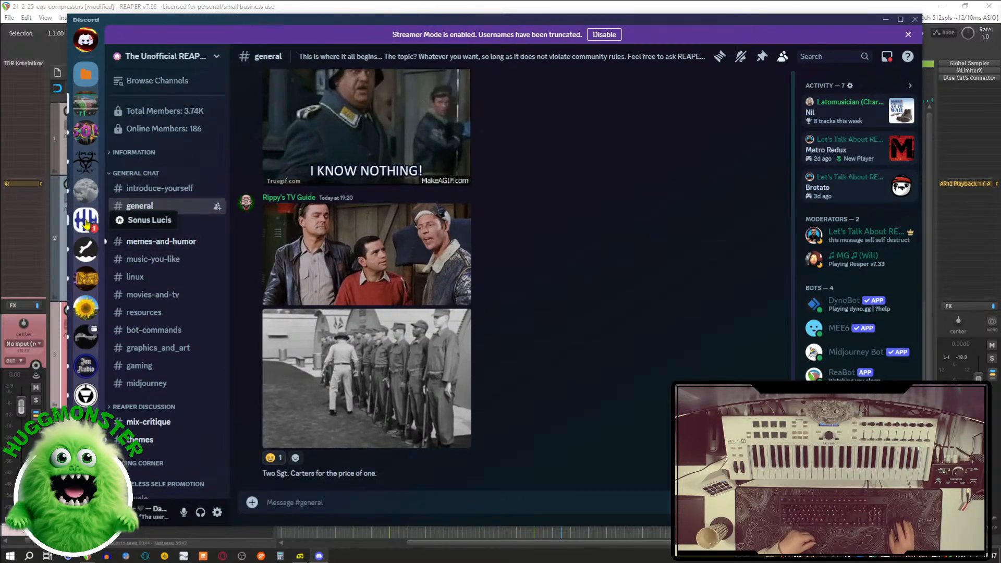
{"action": "left_click", "coordinate": [86, 222]}
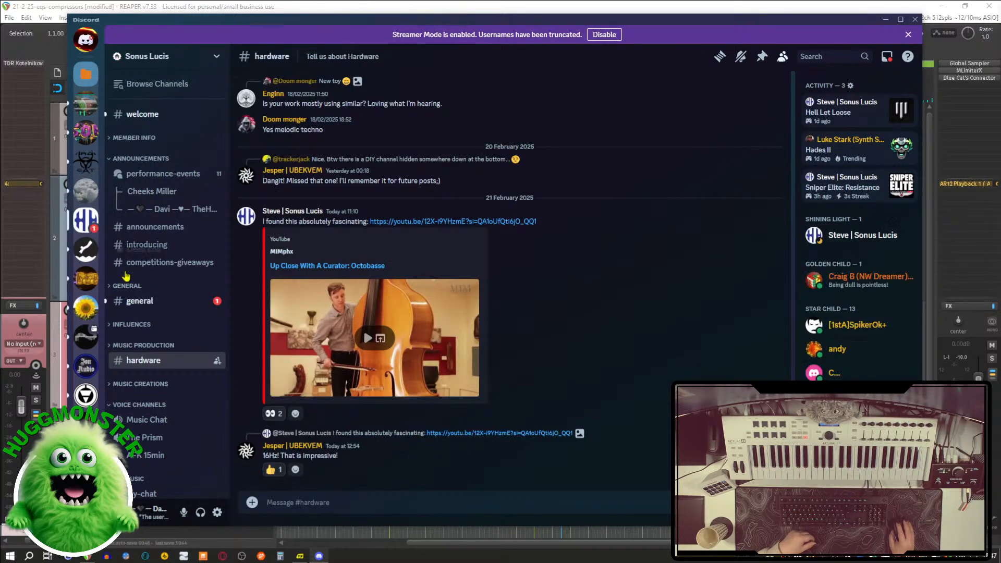
{"action": "left_click", "coordinate": [147, 303]}
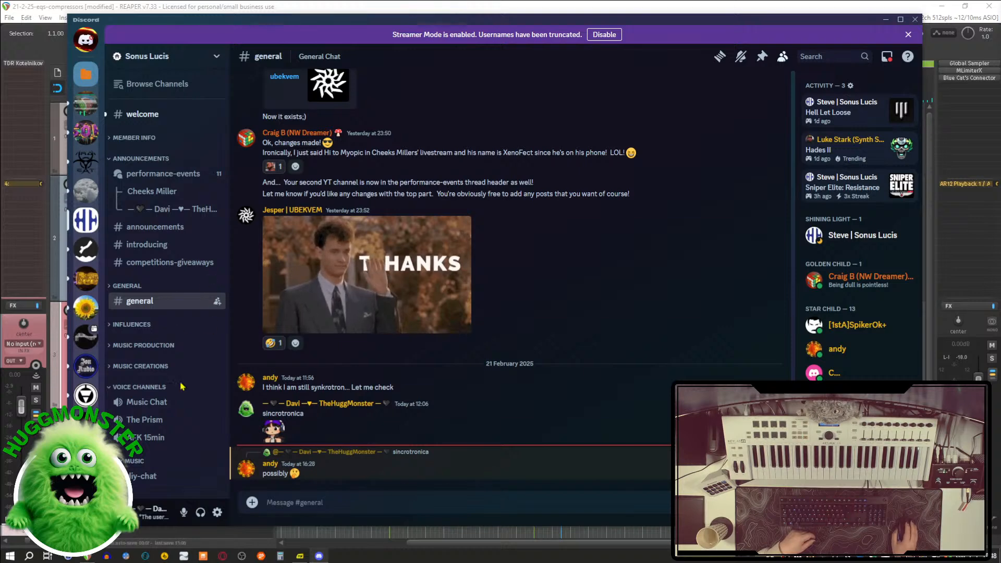
{"action": "left_click", "coordinate": [144, 178]}
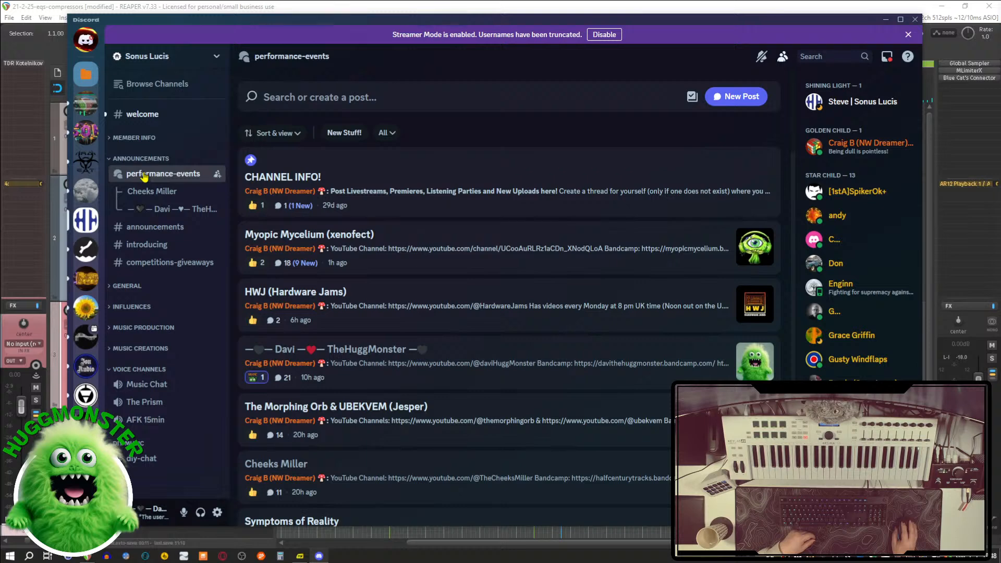
{"action": "left_click", "coordinate": [886, 20]}
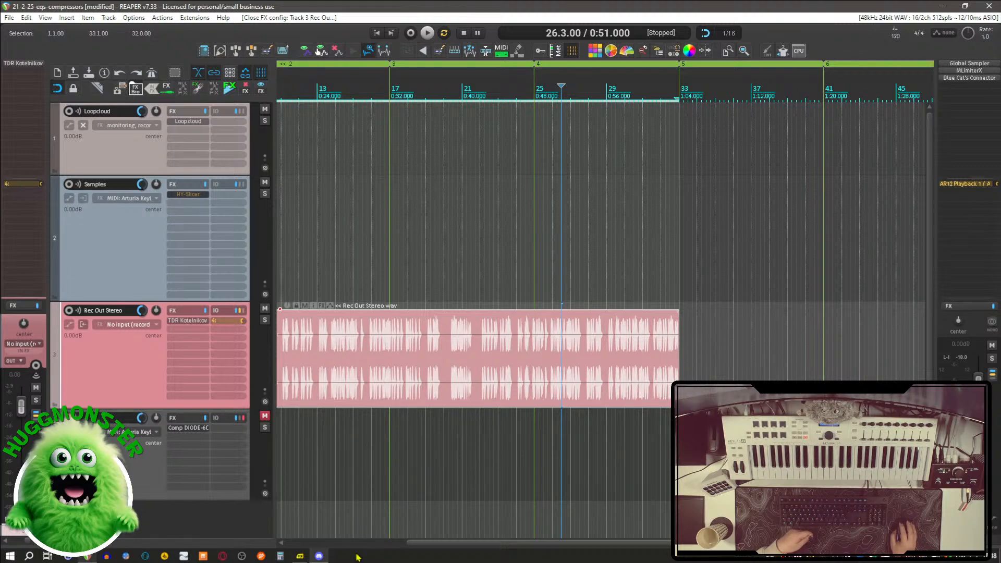
{"action": "left_click", "coordinate": [319, 556]}
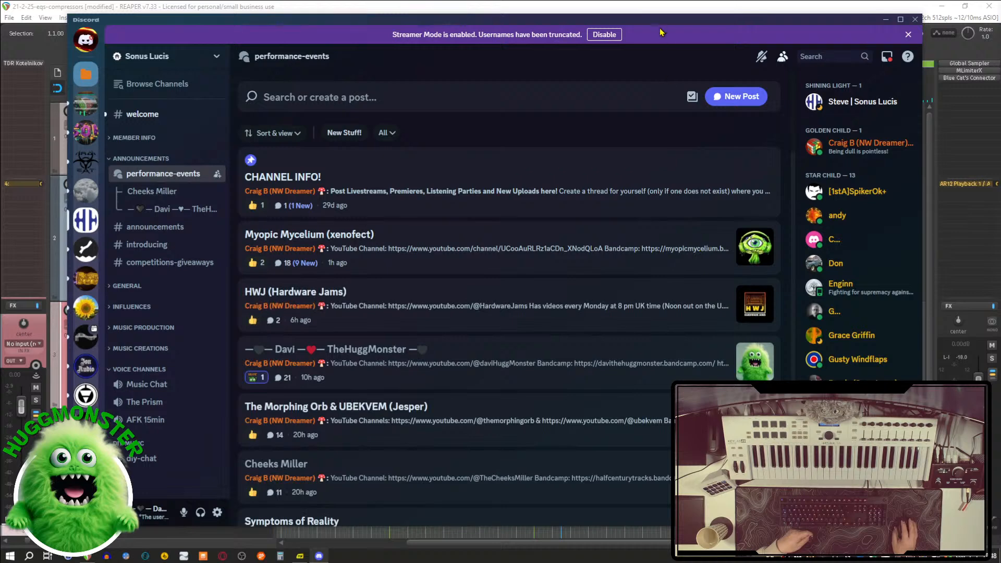
{"action": "left_click", "coordinate": [916, 19]}
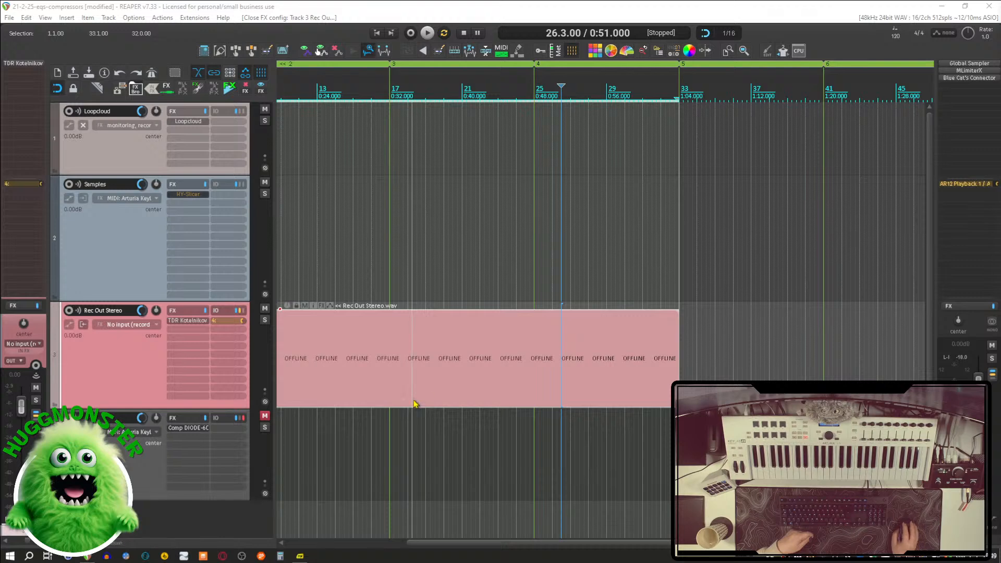
{"action": "left_click", "coordinate": [113, 376]}
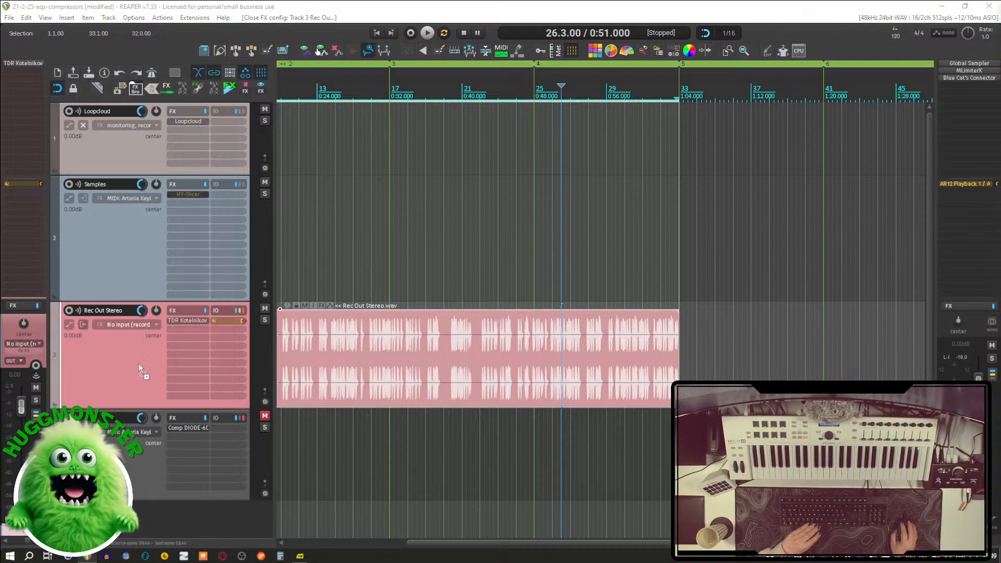
Step: Add TDR Molot GE after Kotelnikov on the Rec Out Stereo track and move its window clear of the track's effects list
{"action": "left_click_drag", "start_coordinate": [140, 367], "coordinate": [194, 333]}
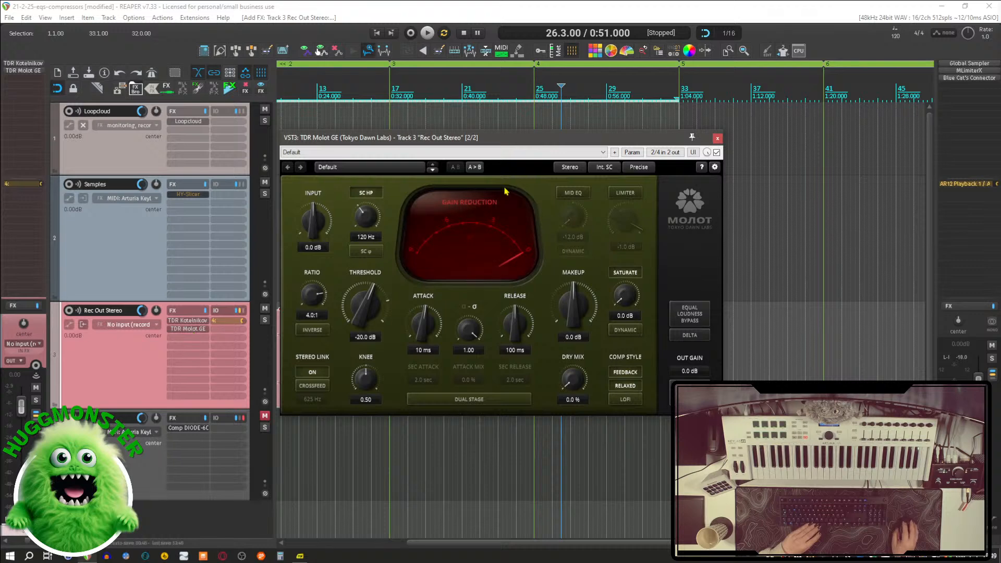
{"action": "left_click_drag", "start_coordinate": [454, 142], "coordinate": [581, 123]}
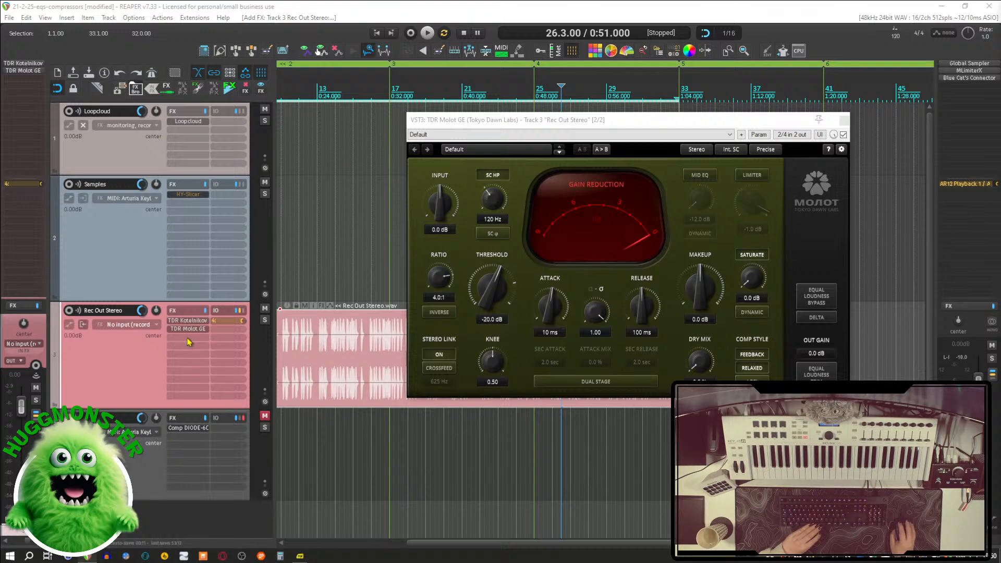
Step: Add Unfiltered Audio Zip to the Rec Out Stereo track and remove TDR Molot GE and TDR Kotelnikov GE from it
{"action": "left_click_drag", "start_coordinate": [189, 342], "coordinate": [189, 342]}
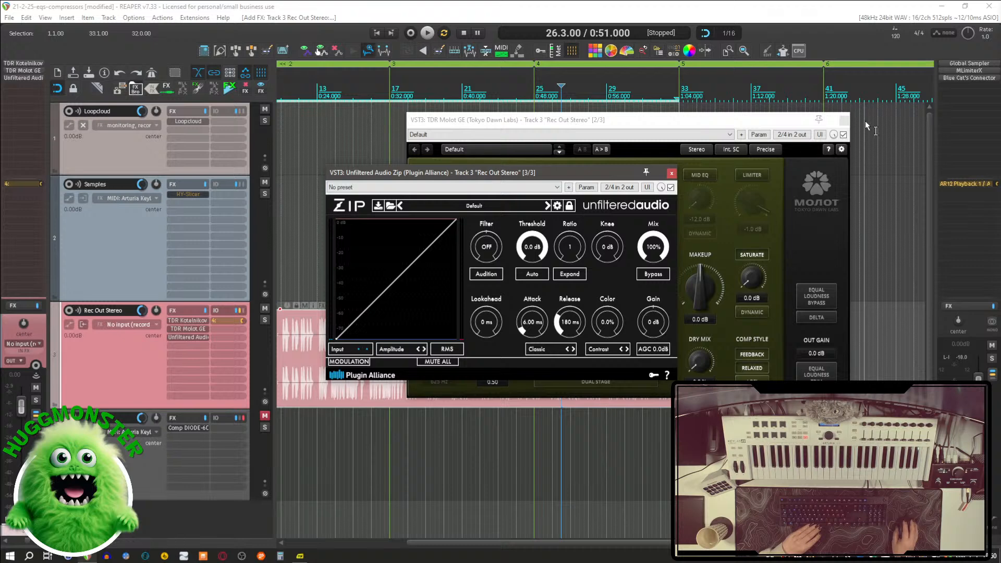
{"action": "left_click", "coordinate": [845, 120]}
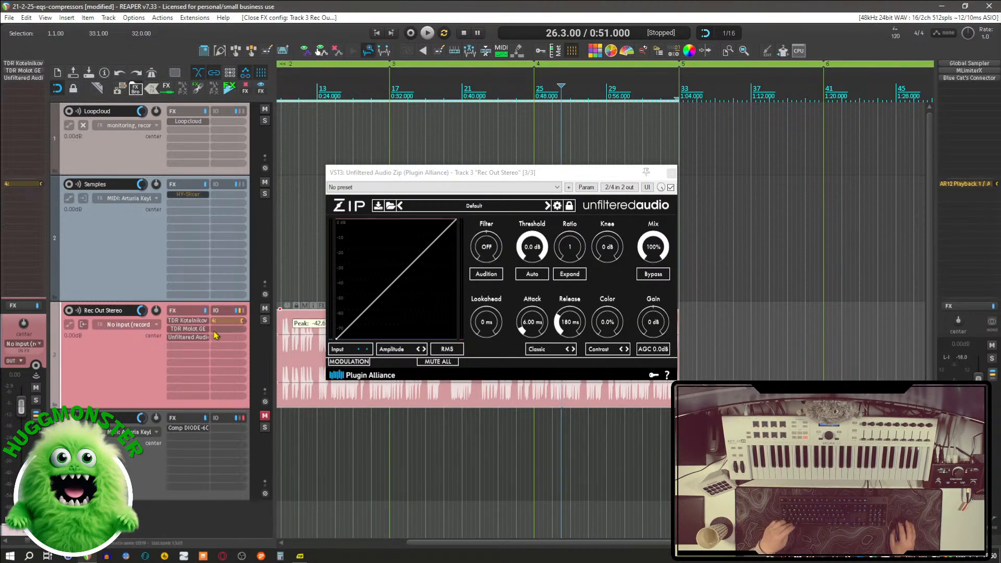
{"action": "left_click", "coordinate": [187, 329], "text": "alt"}
{"action": "left_click", "coordinate": [185, 322], "text": "alt"}
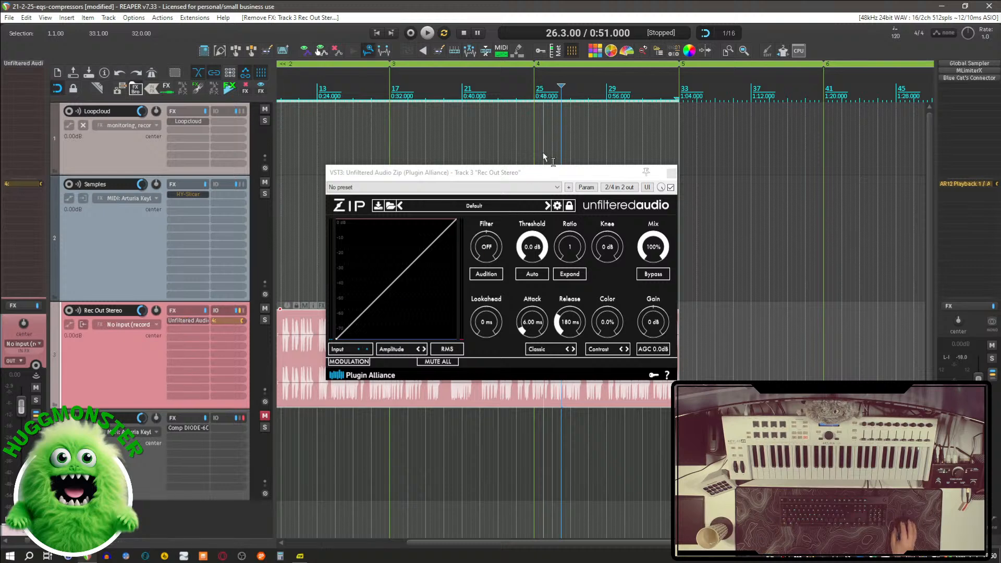
{"action": "left_click_drag", "start_coordinate": [505, 173], "coordinate": [547, 173]}
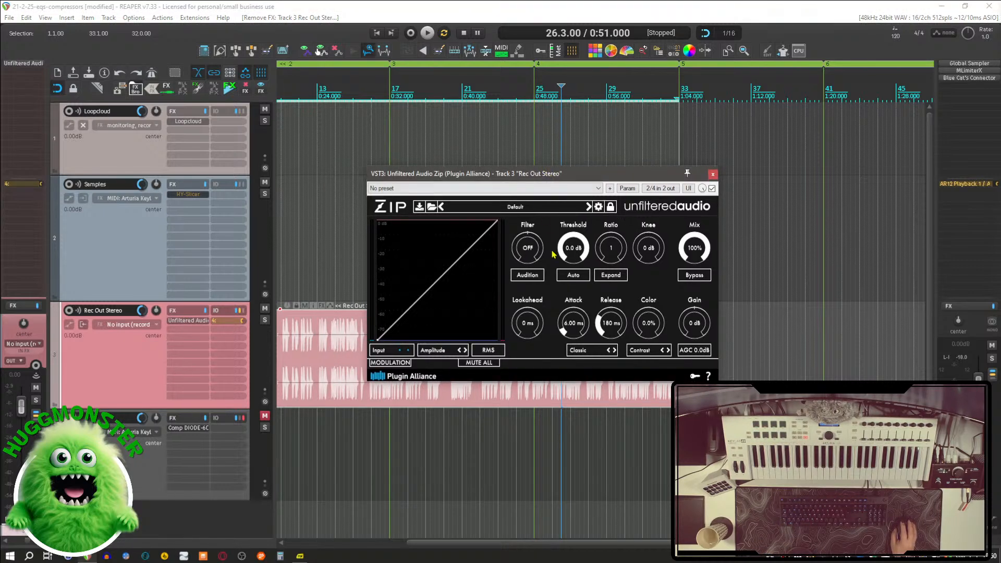
Step: Load Zip's factory drum preset Crack the Highs and play the track with the plug-in window placed above the waveform
{"action": "left_click", "coordinate": [502, 207]}
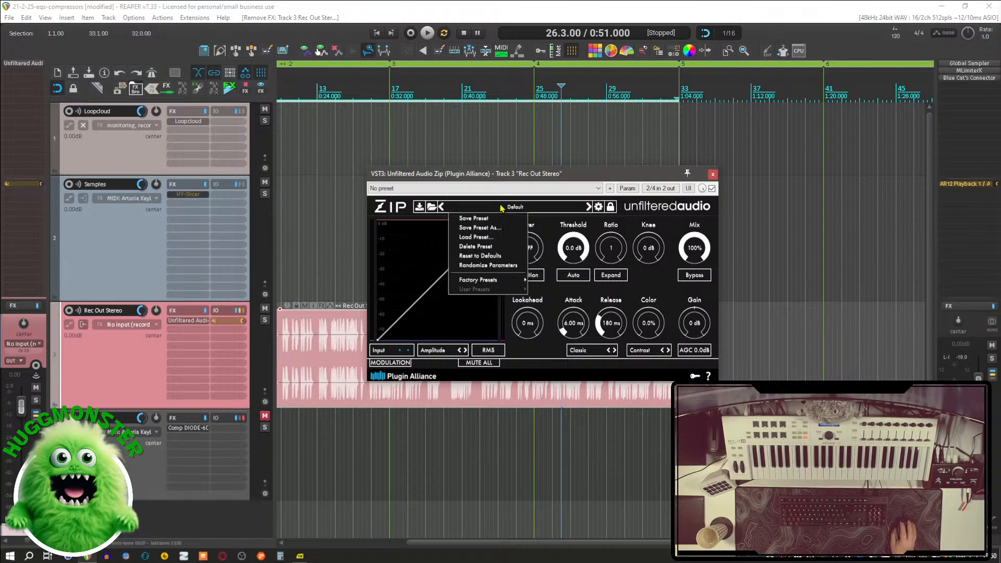
{"action": "mouse_move", "coordinate": [488, 280]}
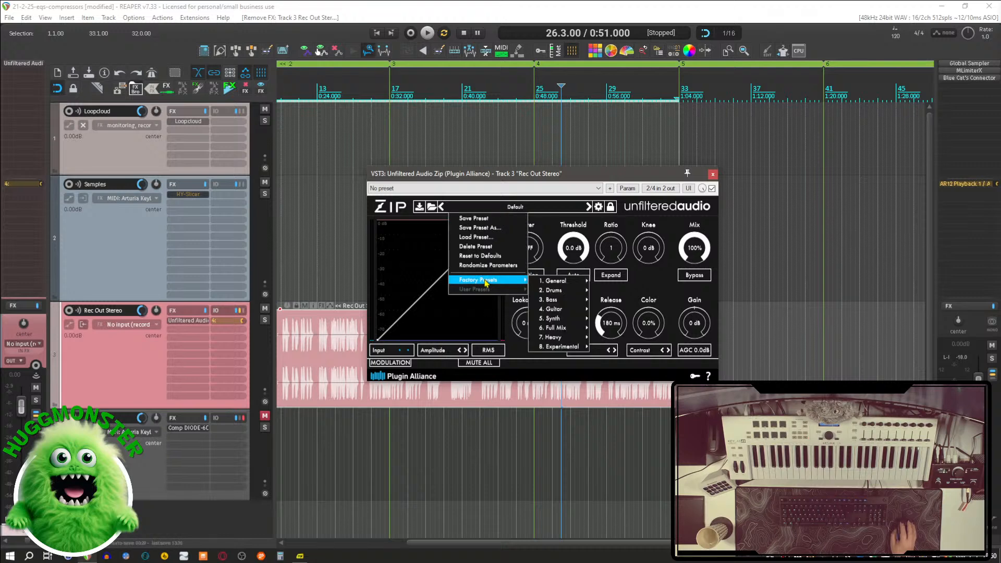
{"action": "mouse_move", "coordinate": [556, 291]}
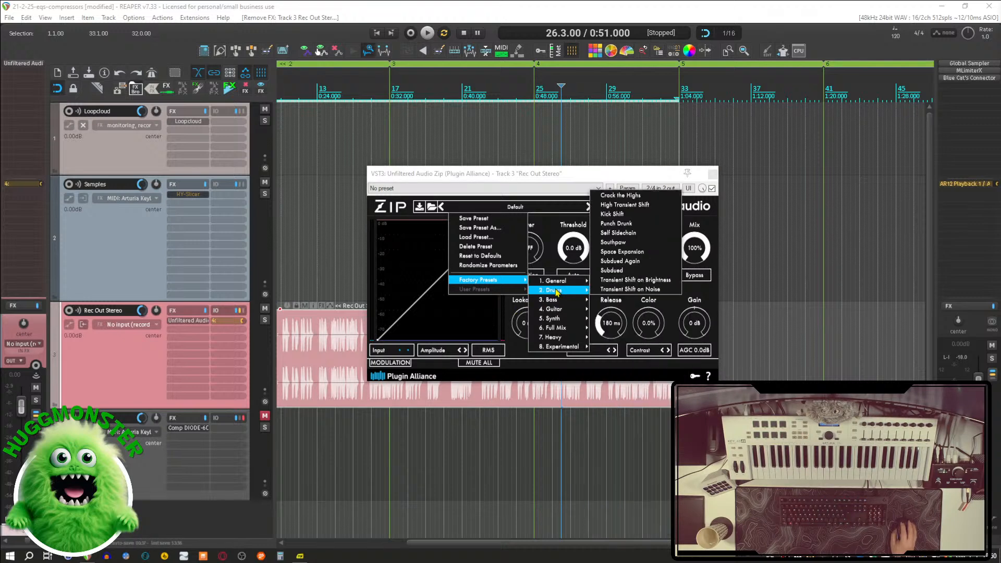
{"action": "left_click", "coordinate": [649, 198]}
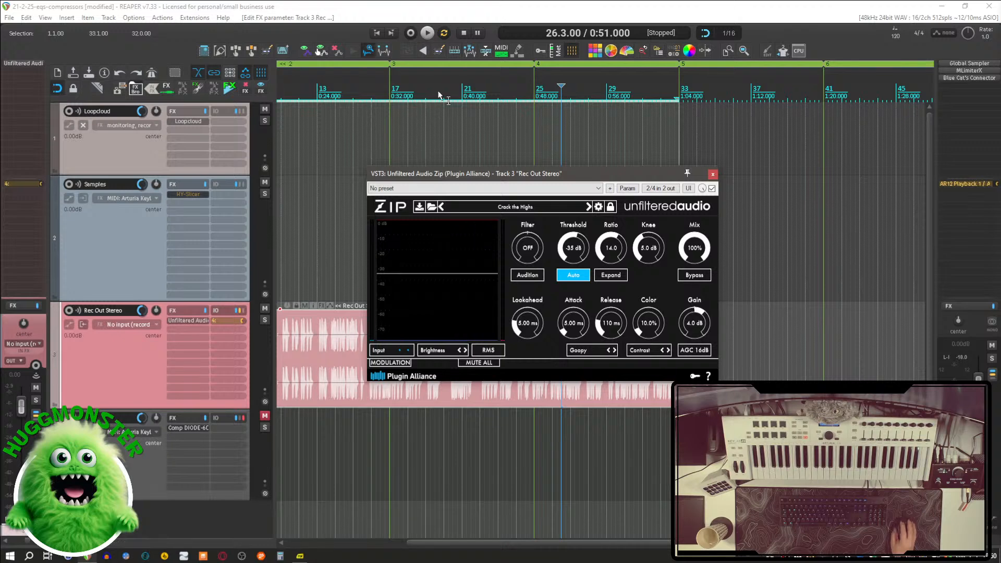
{"action": "left_click", "coordinate": [428, 34]}
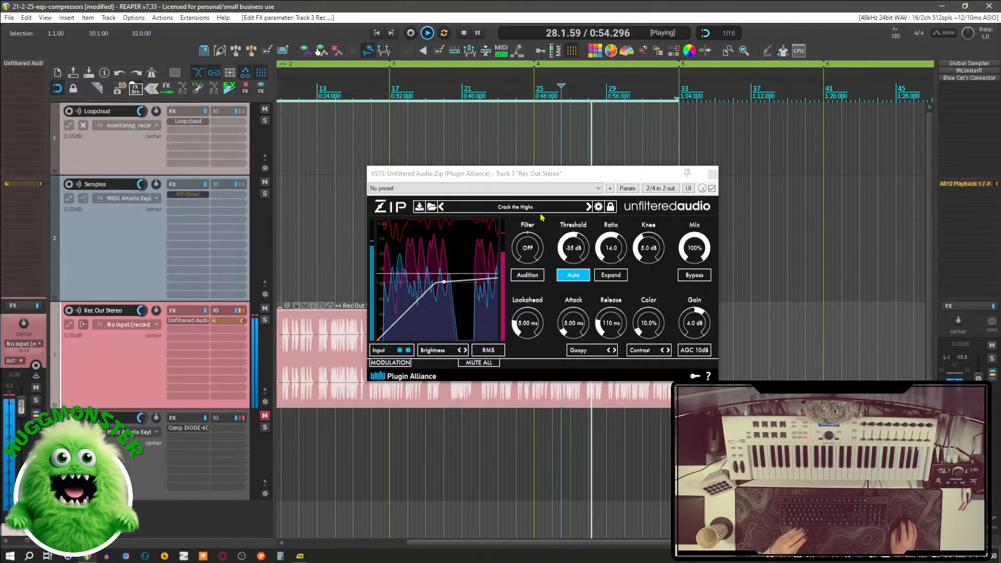
{"action": "left_click_drag", "start_coordinate": [535, 179], "coordinate": [476, 123]}
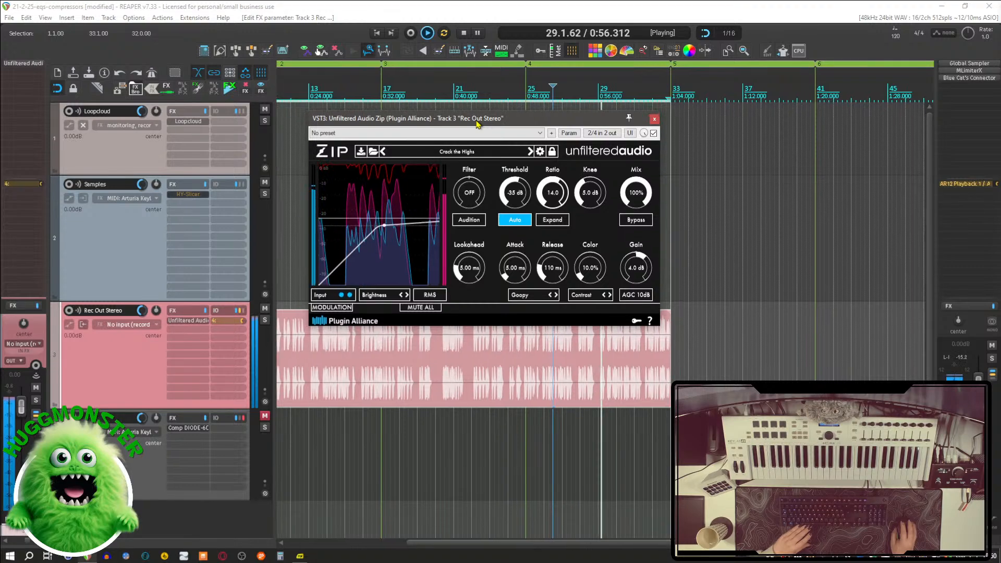
Step: Load Zip's factory drum preset Kick Shift, listen to it on the playing track and stop playback
{"action": "left_click", "coordinate": [465, 151]}
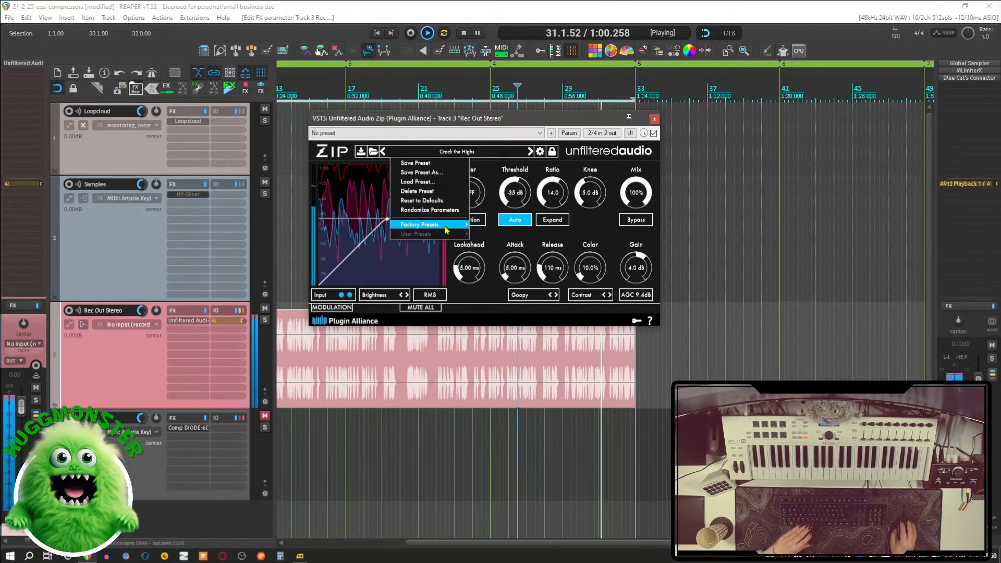
{"action": "mouse_move", "coordinate": [427, 224]}
{"action": "mouse_move", "coordinate": [504, 235]}
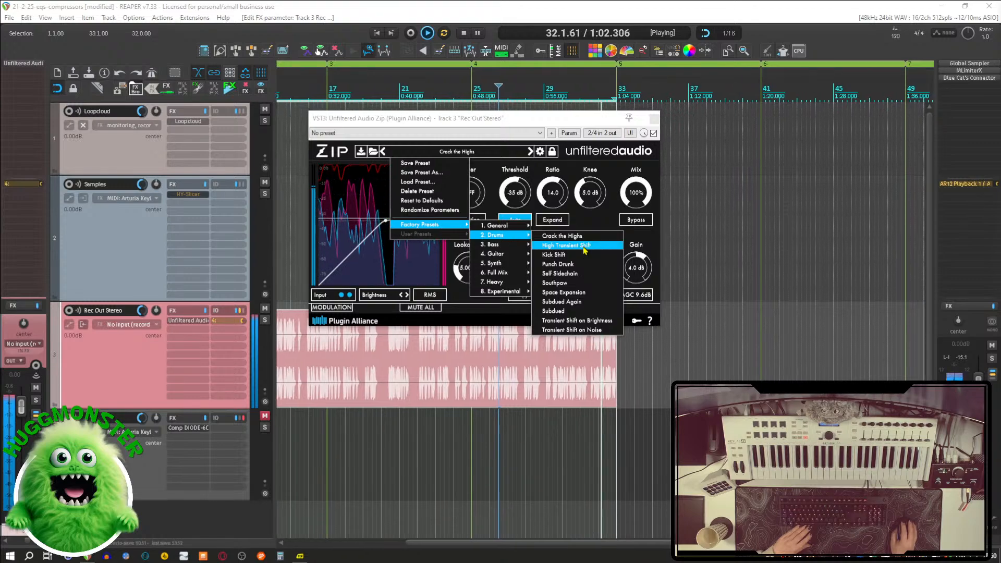
{"action": "left_click", "coordinate": [568, 254]}
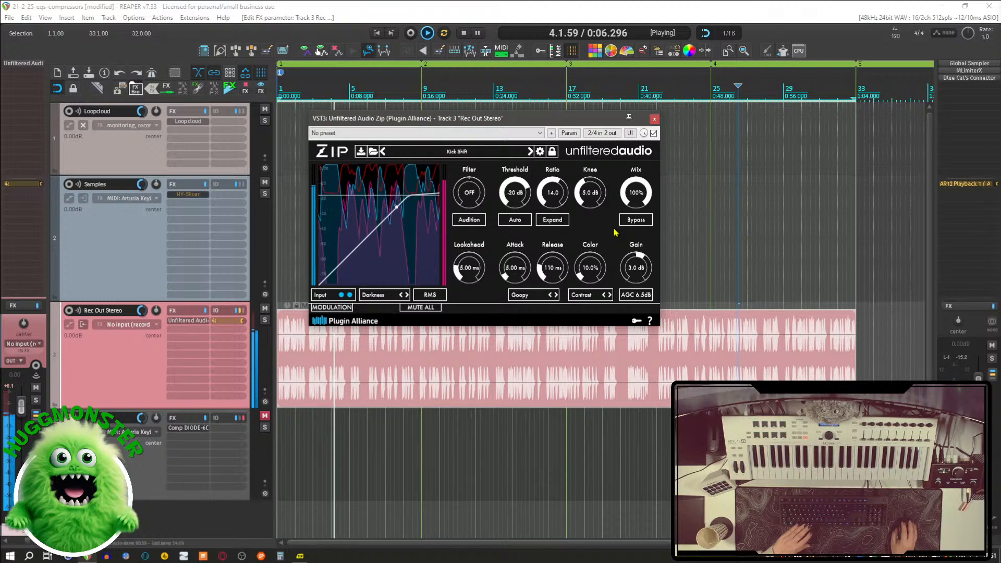
{"action": "key", "text": "space"}
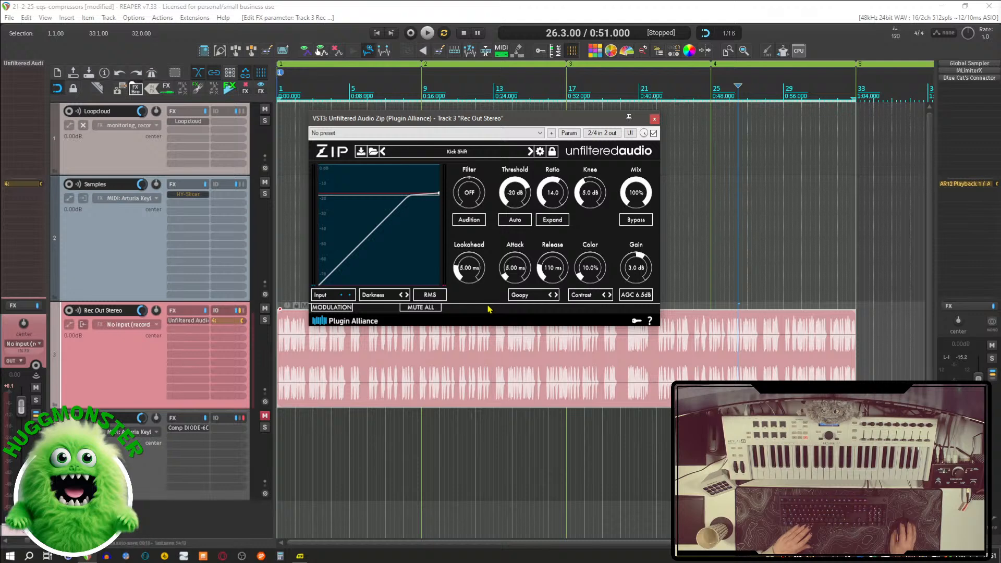
Step: Switch Zip's detection mode to Amplitude, restart playback to hear it, and change the mode to Brightness
{"action": "left_click", "coordinate": [372, 295]}
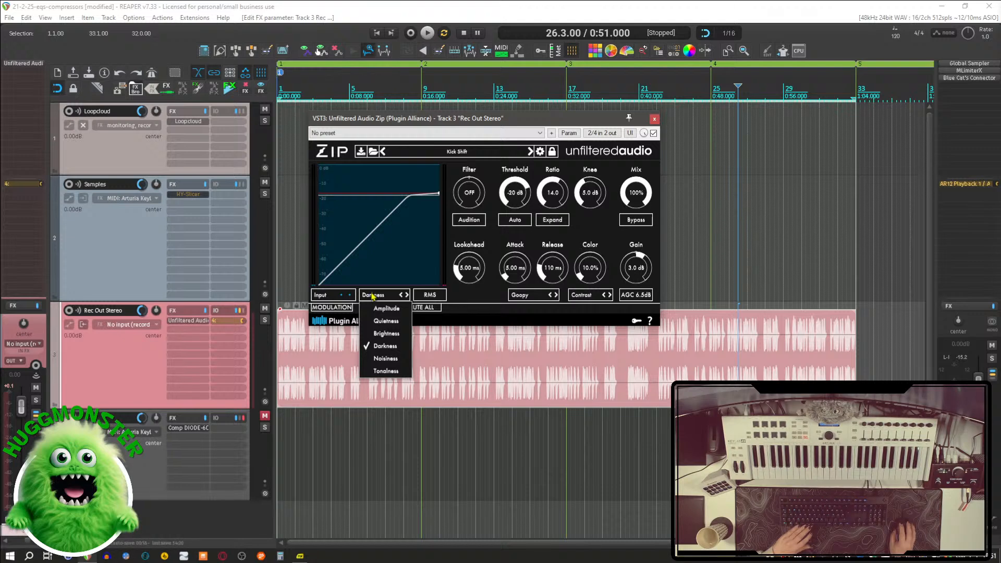
{"action": "left_click", "coordinate": [387, 310]}
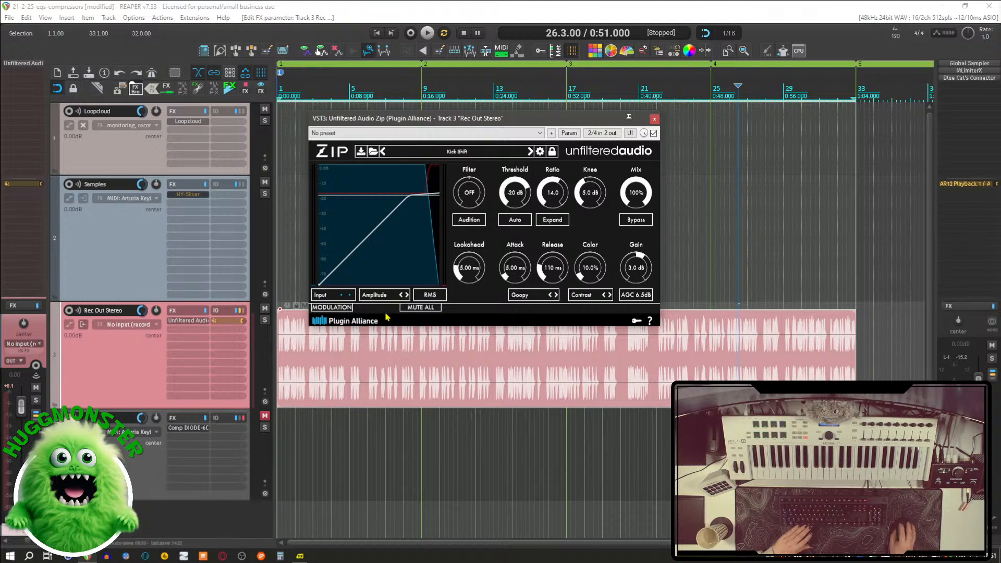
{"action": "key", "text": "space"}
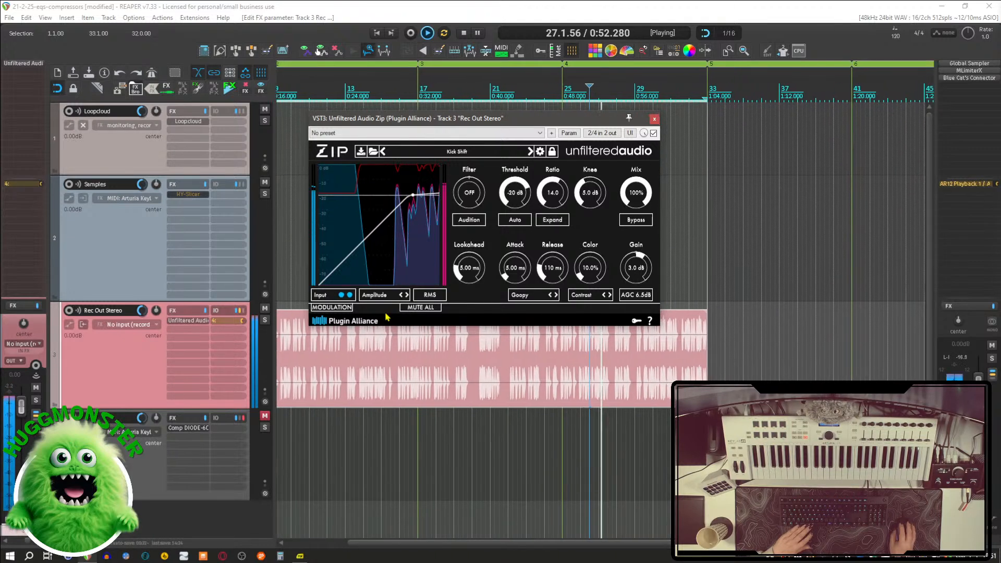
{"action": "left_click", "coordinate": [383, 297]}
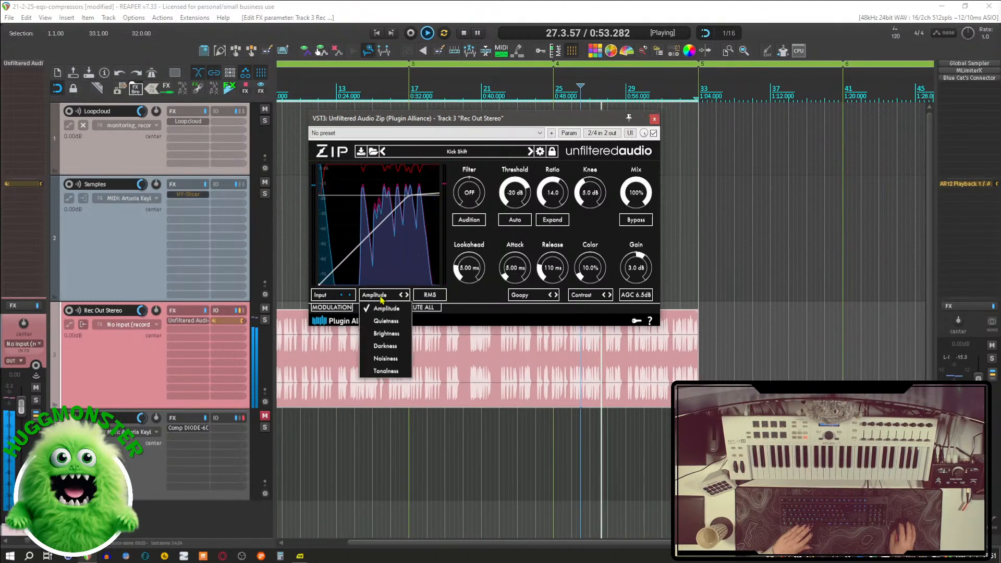
{"action": "left_click", "coordinate": [389, 334]}
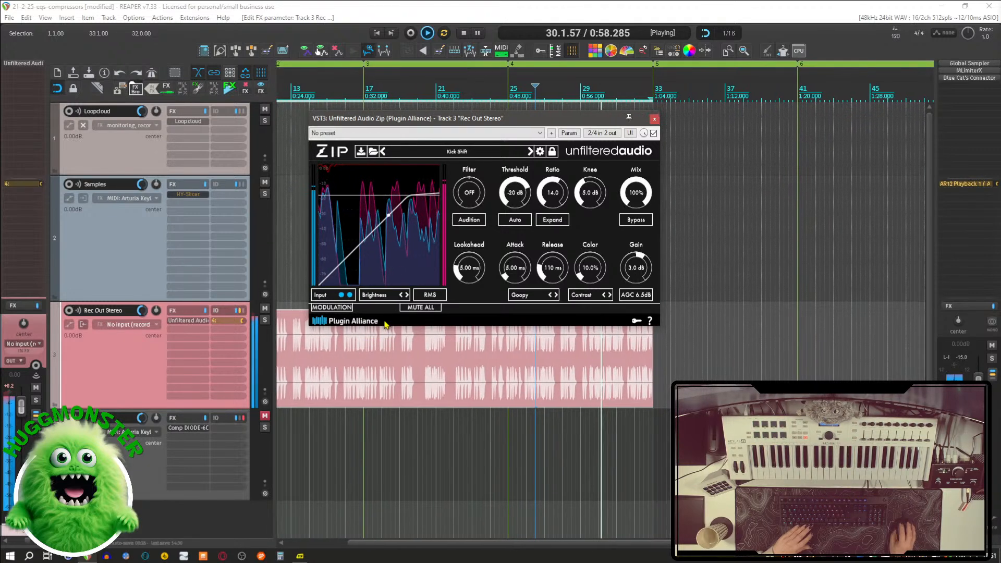
Step: Show Zip's modulation section with its LFOs, stop playback and move the plug-in window clear of the track's effects list
{"action": "left_click", "coordinate": [347, 308]}
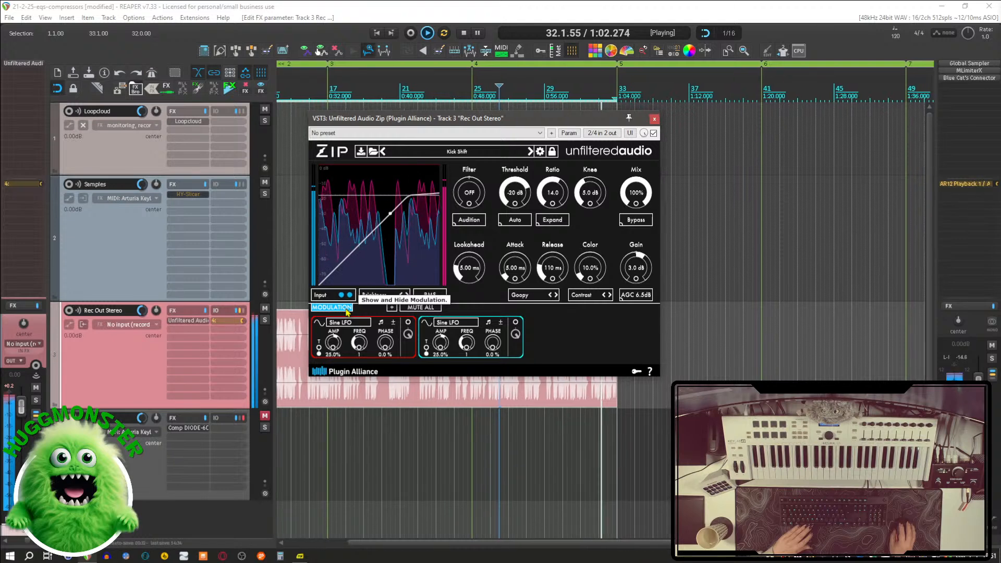
{"action": "key", "text": "space"}
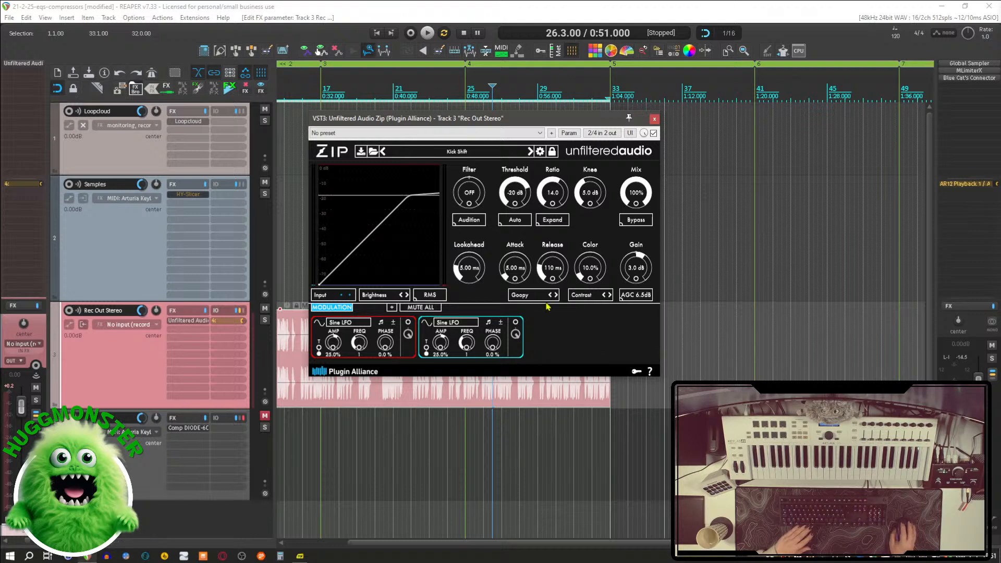
{"action": "left_click_drag", "start_coordinate": [468, 121], "coordinate": [547, 128]}
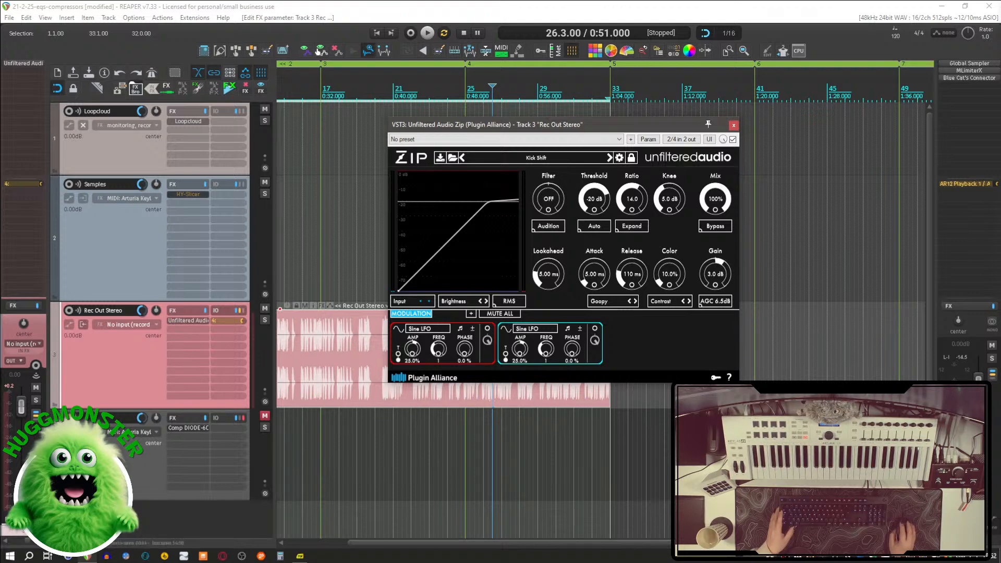
Step: Replace Zip on the Rec Out Stereo track with Spectral Compressor and play the track through it
{"action": "left_click", "coordinate": [183, 324], "text": "alt"}
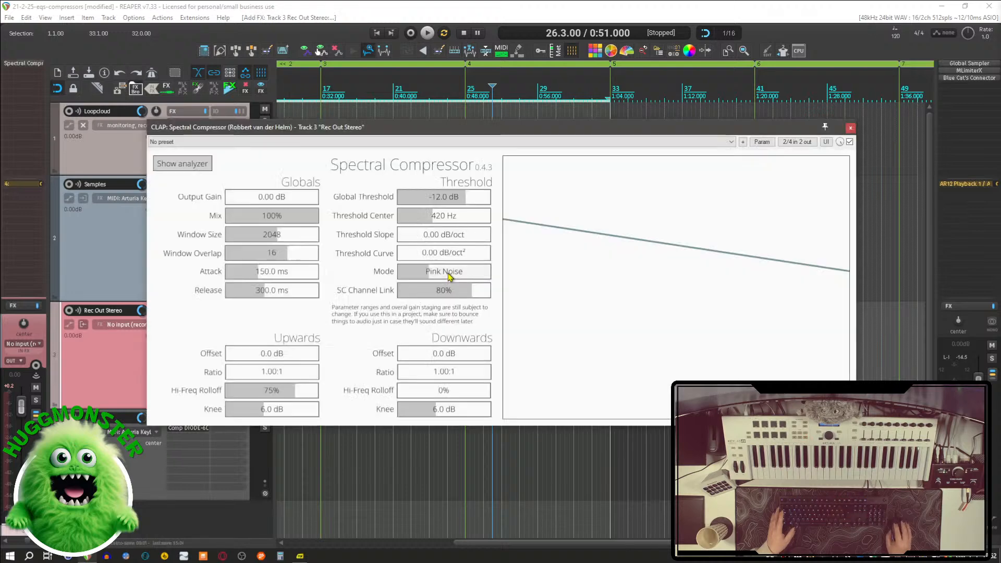
{"action": "left_click_drag", "start_coordinate": [464, 129], "coordinate": [490, 82]}
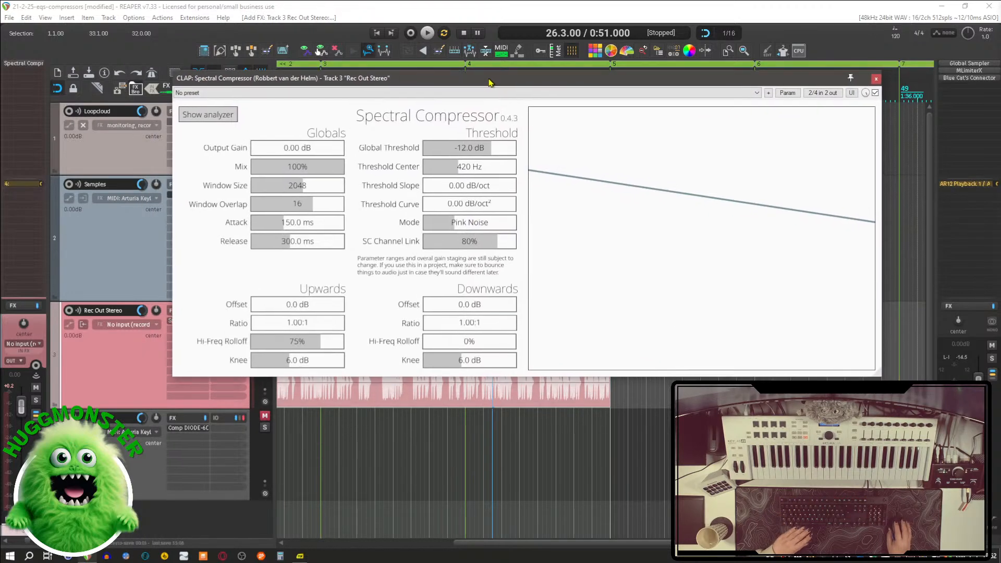
{"action": "key", "text": "space"}
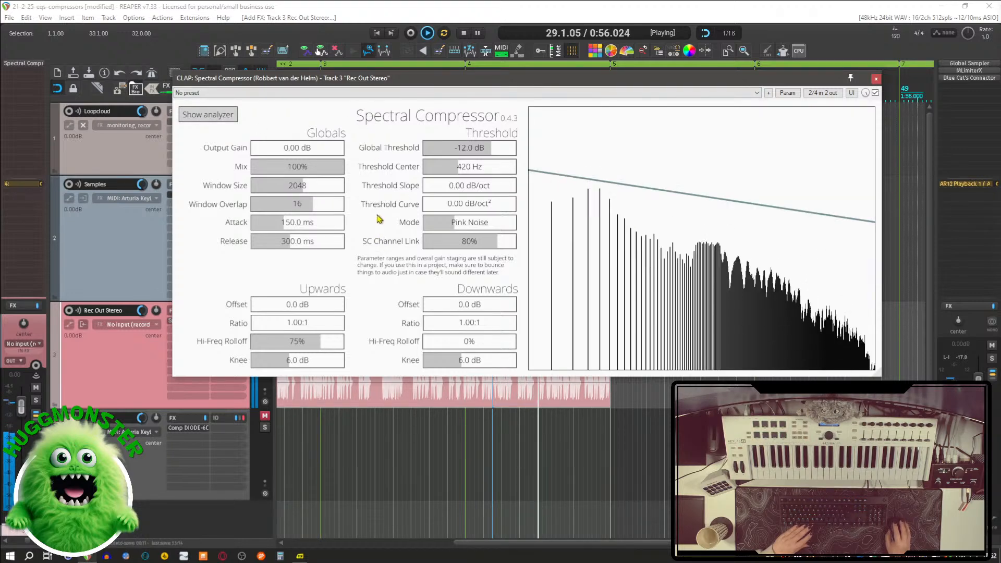
Step: Set Spectral Compressor's global threshold to -37.1 dB and threshold center to 502 Hz while the track plays
{"action": "left_click", "coordinate": [464, 149]}
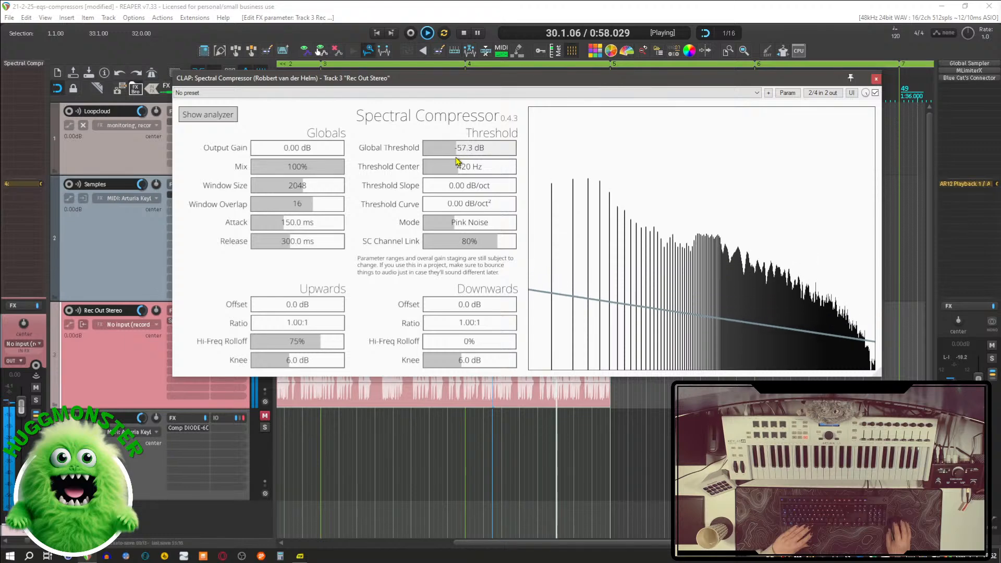
{"action": "left_click_drag", "start_coordinate": [461, 152], "coordinate": [474, 136]}
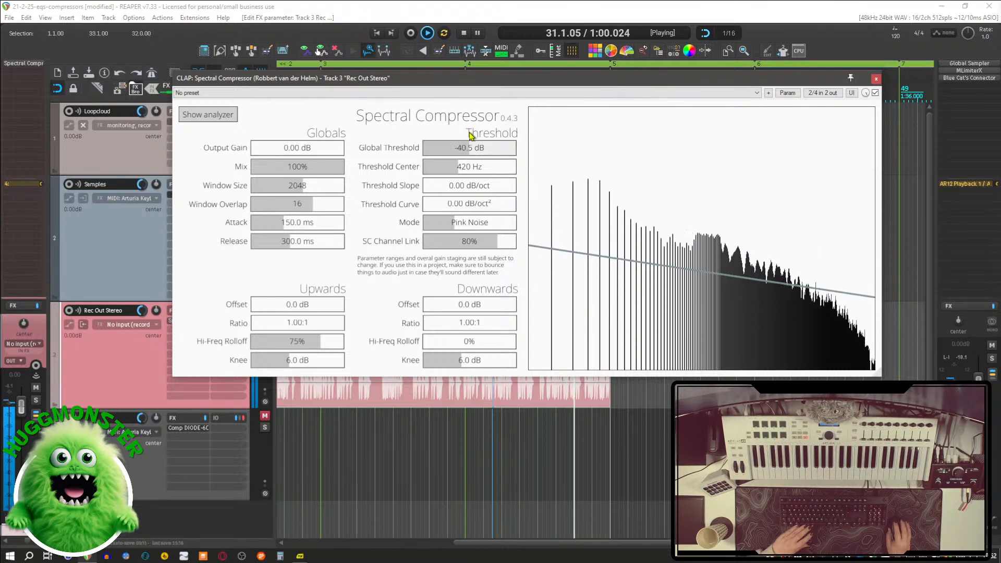
{"action": "key", "text": "space"}
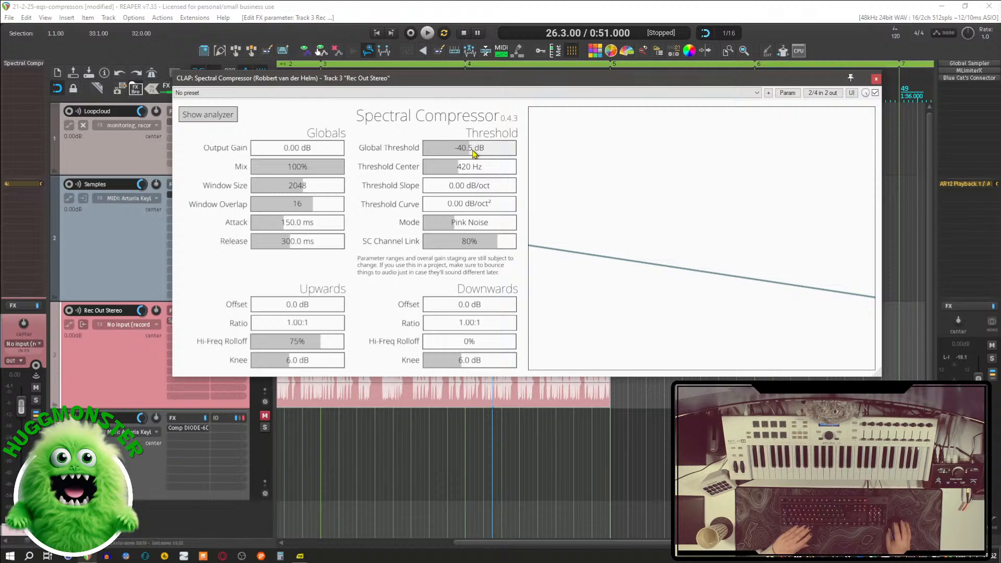
{"action": "key", "text": "space"}
{"action": "left_click_drag", "start_coordinate": [475, 152], "coordinate": [450, 187]}
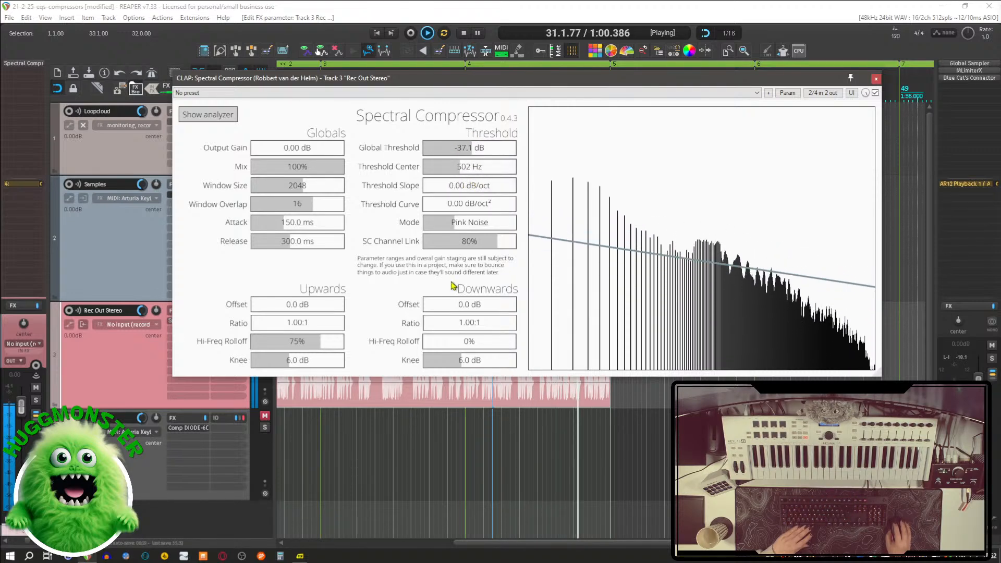
Step: Reset the downwards offset, and set the upwards offset to 6.6 dB and the upwards ratio to 1.38:1
{"action": "mouse_move", "coordinate": [444, 310]}
{"action": "left_mouse_down"}
{"action": "mouse_move", "coordinate": [458, 310]}
{"action": "mouse_move", "coordinate": [430, 308]}
{"action": "left_mouse_up"}
{"action": "double_click", "coordinate": [430, 308]}
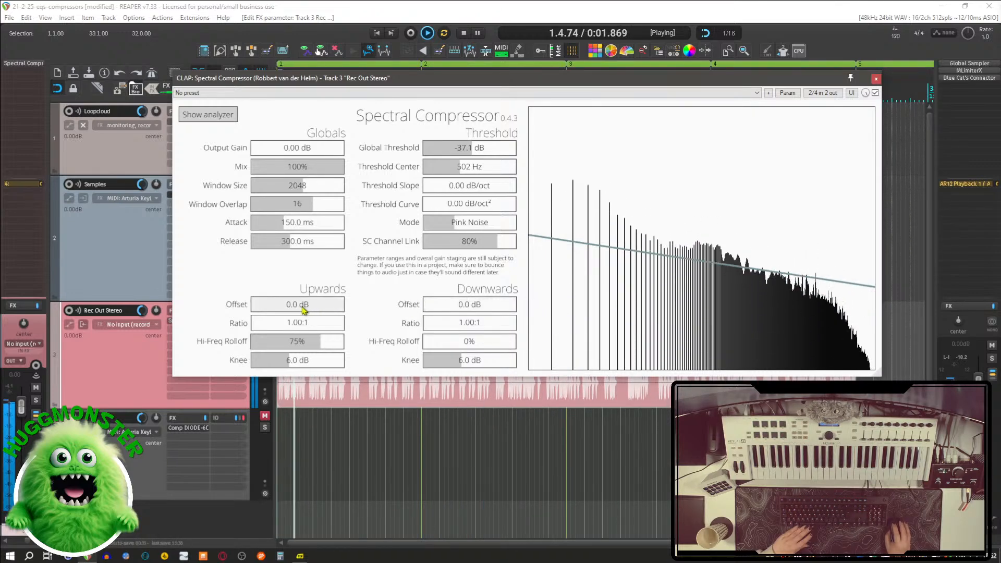
{"action": "left_click_drag", "start_coordinate": [311, 307], "coordinate": [323, 343]}
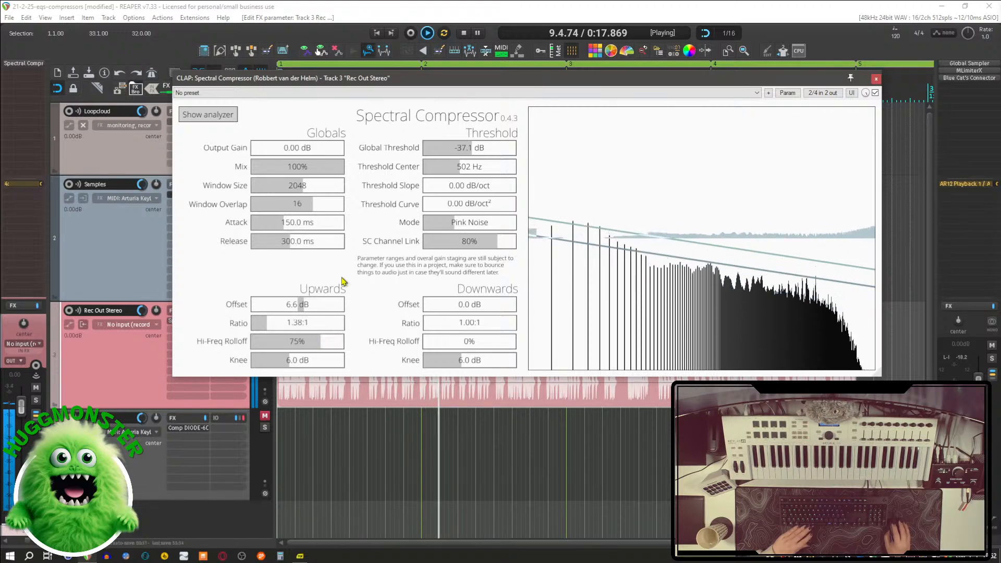
Step: Set Spectral Compressor's attack to 0.3 ms and stop playback
{"action": "left_click_drag", "start_coordinate": [288, 223], "coordinate": [264, 227]}
{"action": "key", "text": "space"}
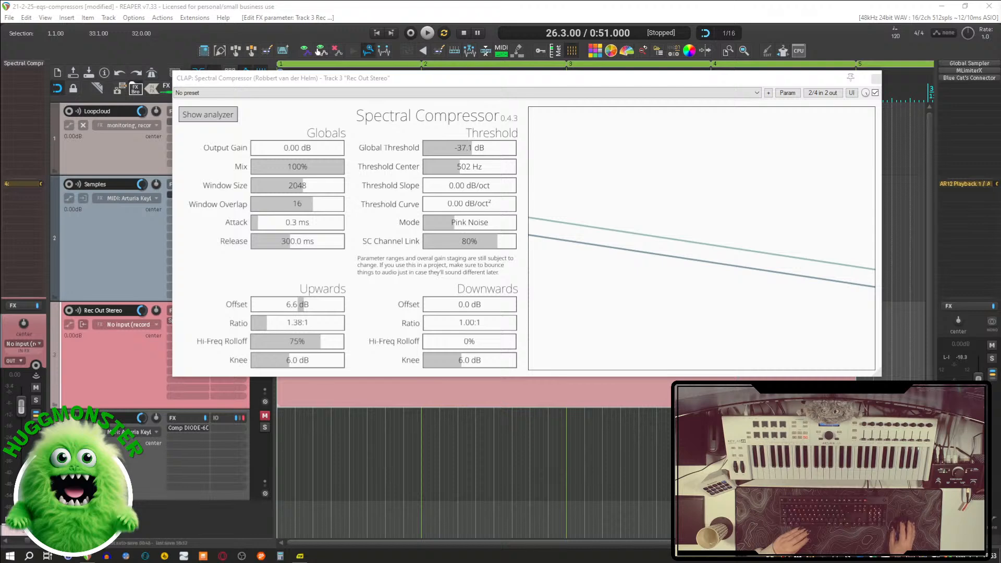
{"action": "key", "text": "alt+Tab"}
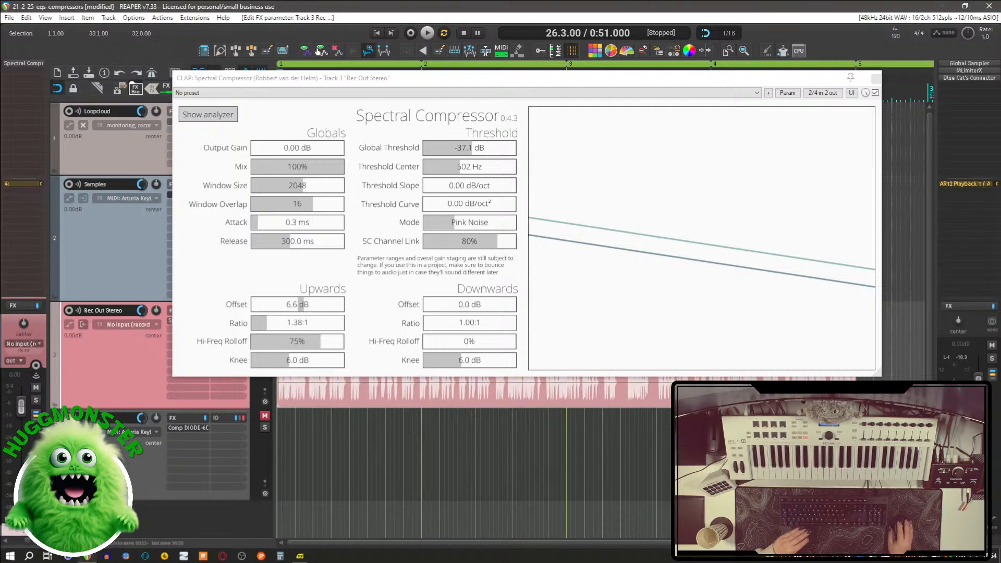
Step: Close Spectral Compressor and add 1175 Compressor and BirdBird Very Important Compressor after it on the Rec Out Stereo track
{"action": "left_click", "coordinate": [877, 78]}
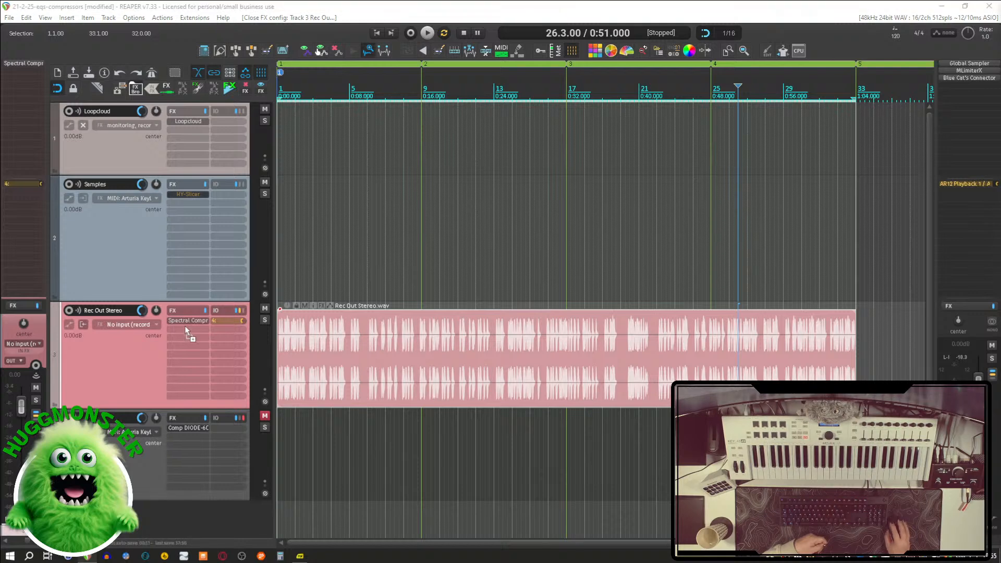
{"action": "left_click_drag", "start_coordinate": [185, 338], "coordinate": [183, 337]}
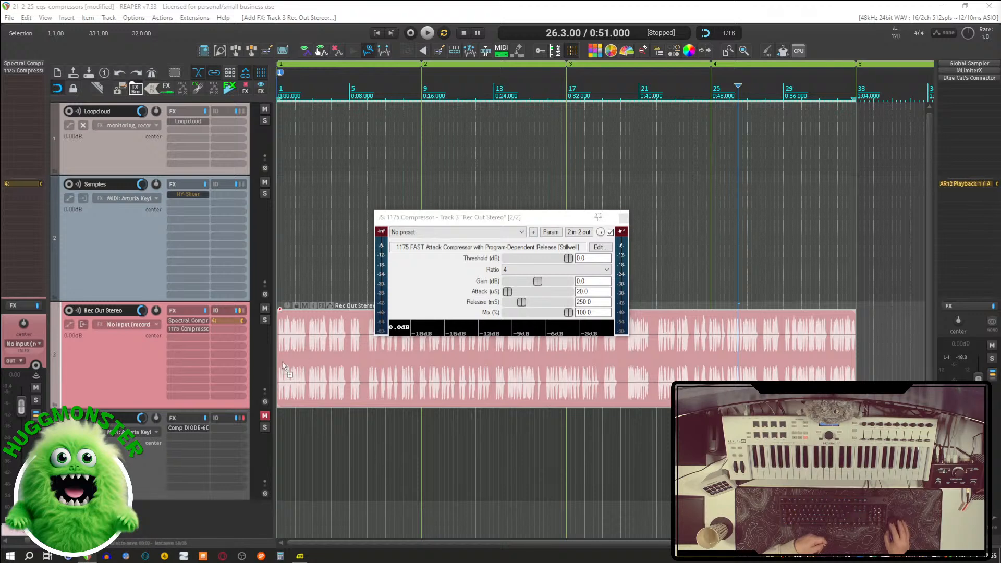
{"action": "left_click_drag", "start_coordinate": [195, 347], "coordinate": [190, 339]}
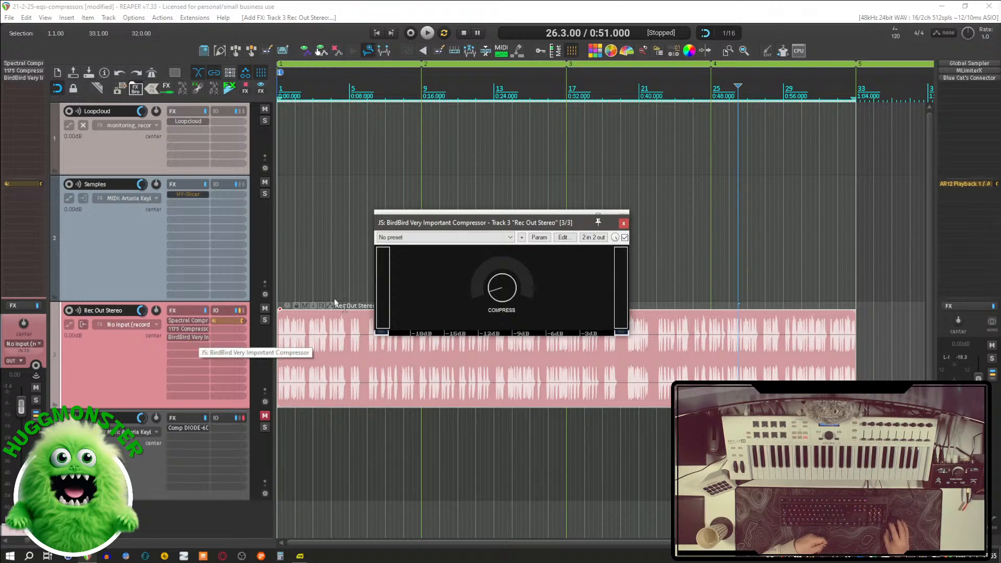
{"action": "left_click_drag", "start_coordinate": [485, 228], "coordinate": [440, 271]}
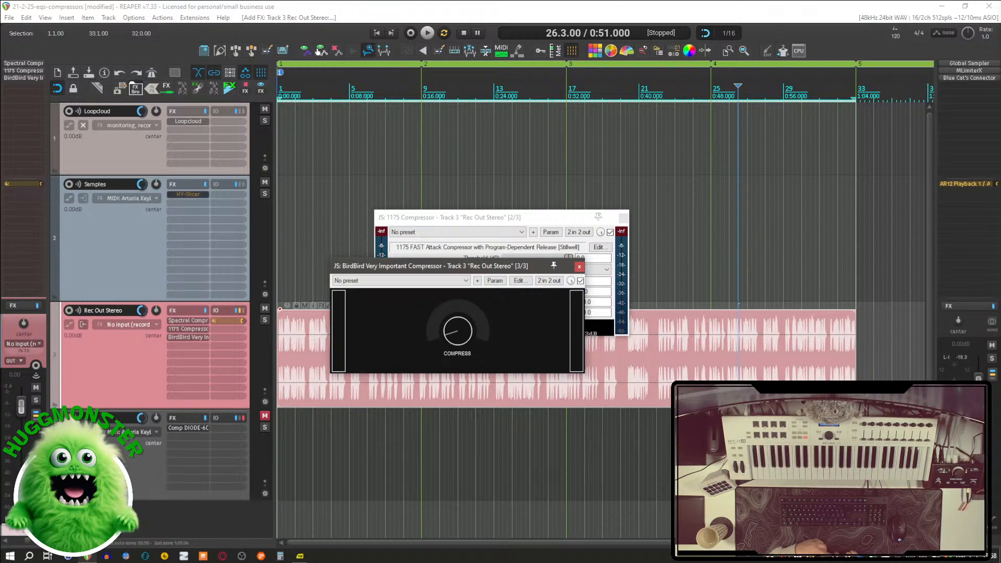
Step: Close both open compressor windows and save the project
{"action": "left_click", "coordinate": [578, 267]}
{"action": "left_click", "coordinate": [624, 217]}
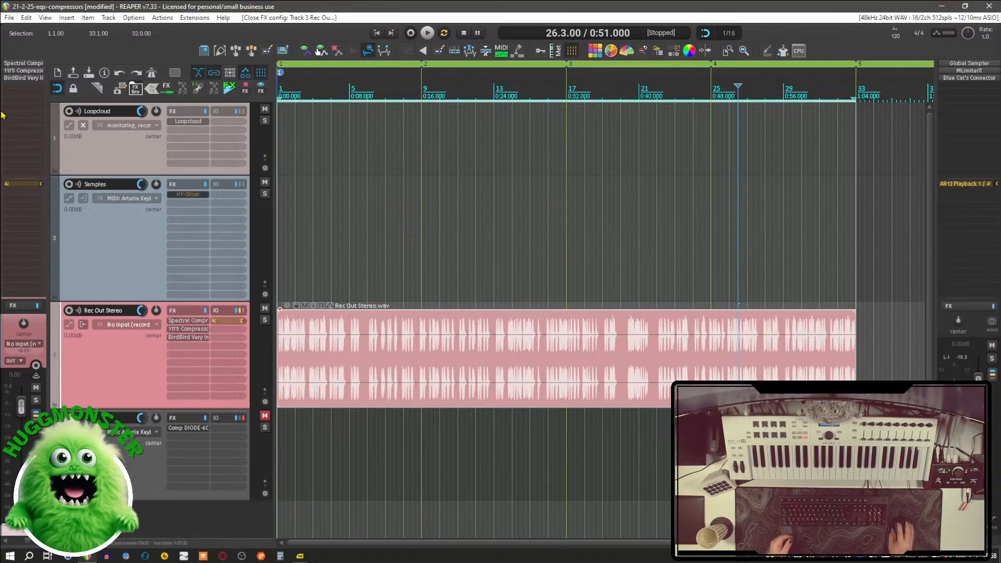
{"action": "left_click", "coordinate": [88, 74]}
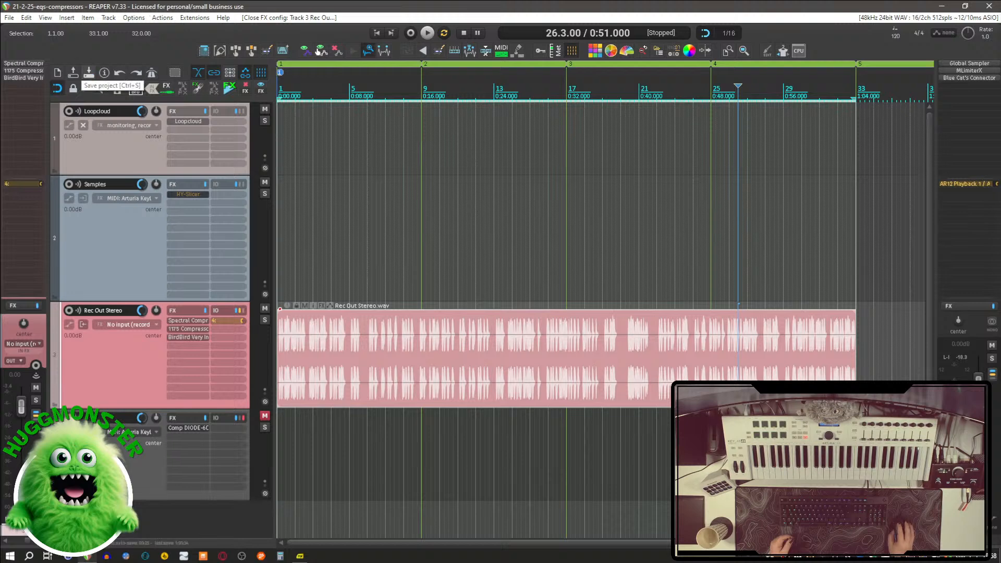